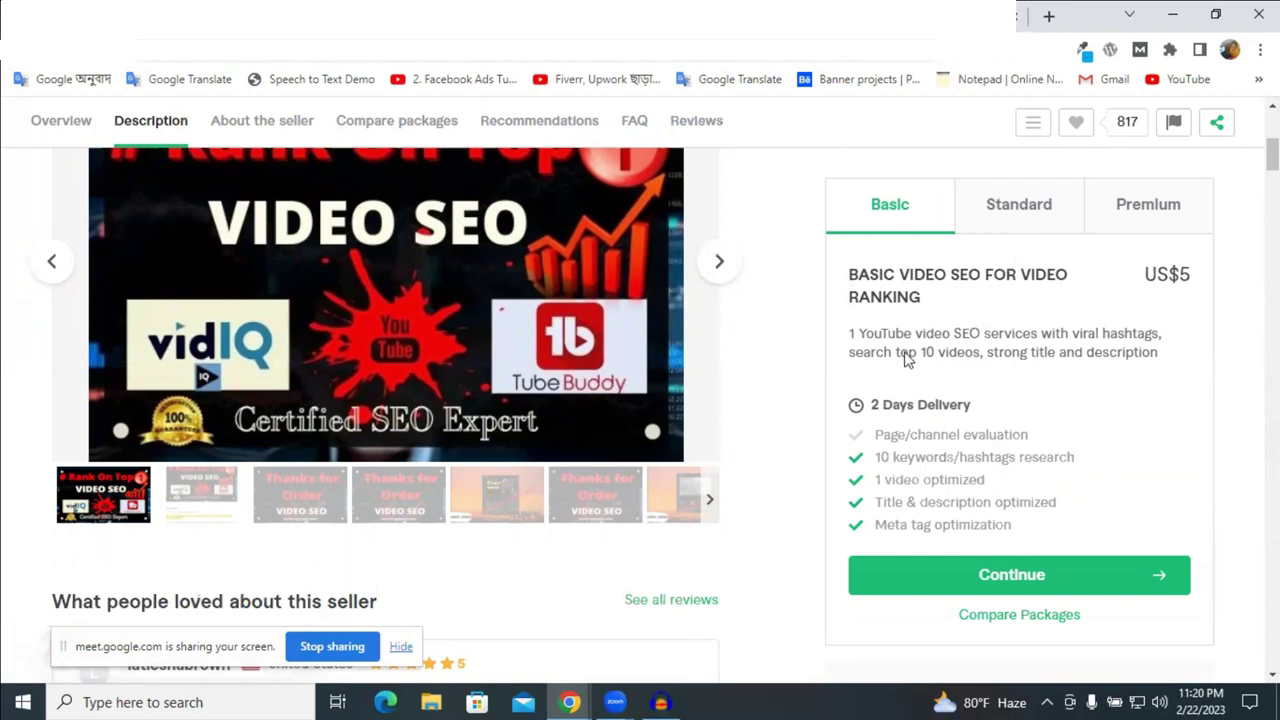
Compare the reference gig's Standard and Basic offers, highlighting the '4 Thumbnail SEO' wording.
drag(880, 334, 848, 335)
mouse_move(944, 333)
mouse_down()
mouse_move(1031, 335)
mouse_move(928, 334)
mouse_up()
click(935, 350)
double_click(928, 351)
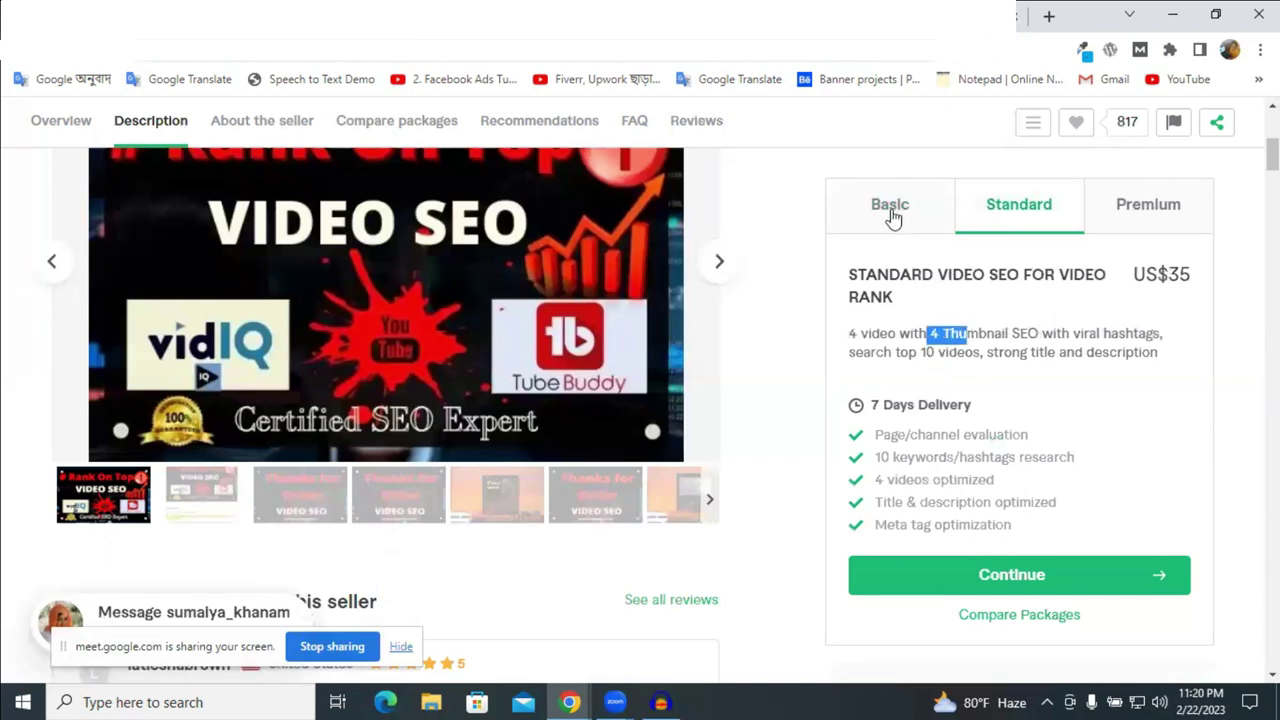
click(893, 210)
click(990, 212)
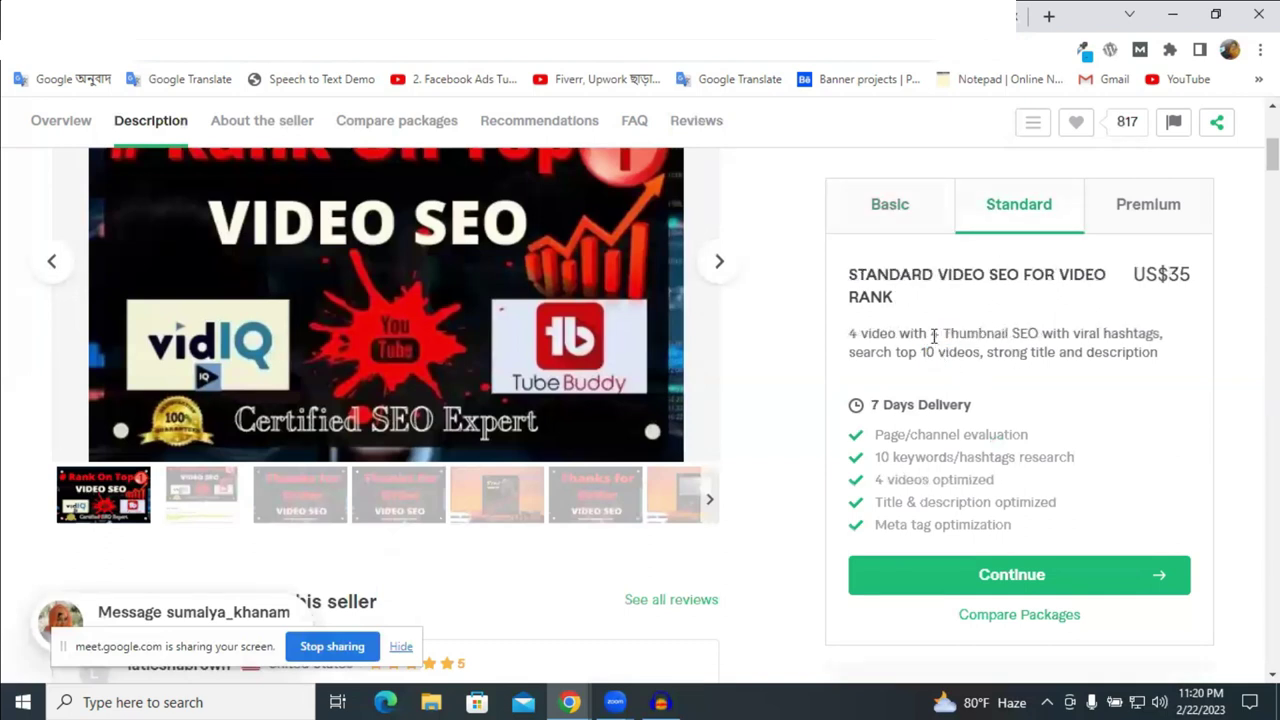
drag(941, 334, 929, 334)
shift+click(1040, 337)
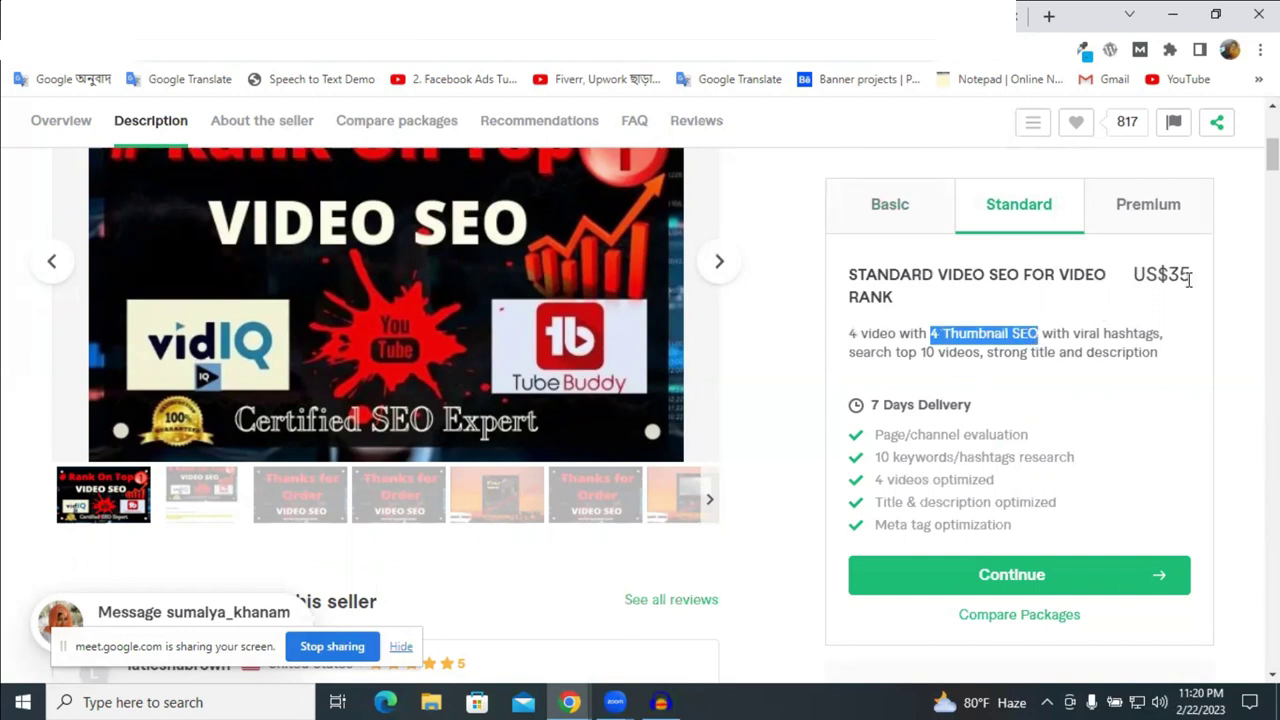
Note the Standard price of 35 and return to the own gig's Packages form.
drag(1190, 275, 1169, 272)
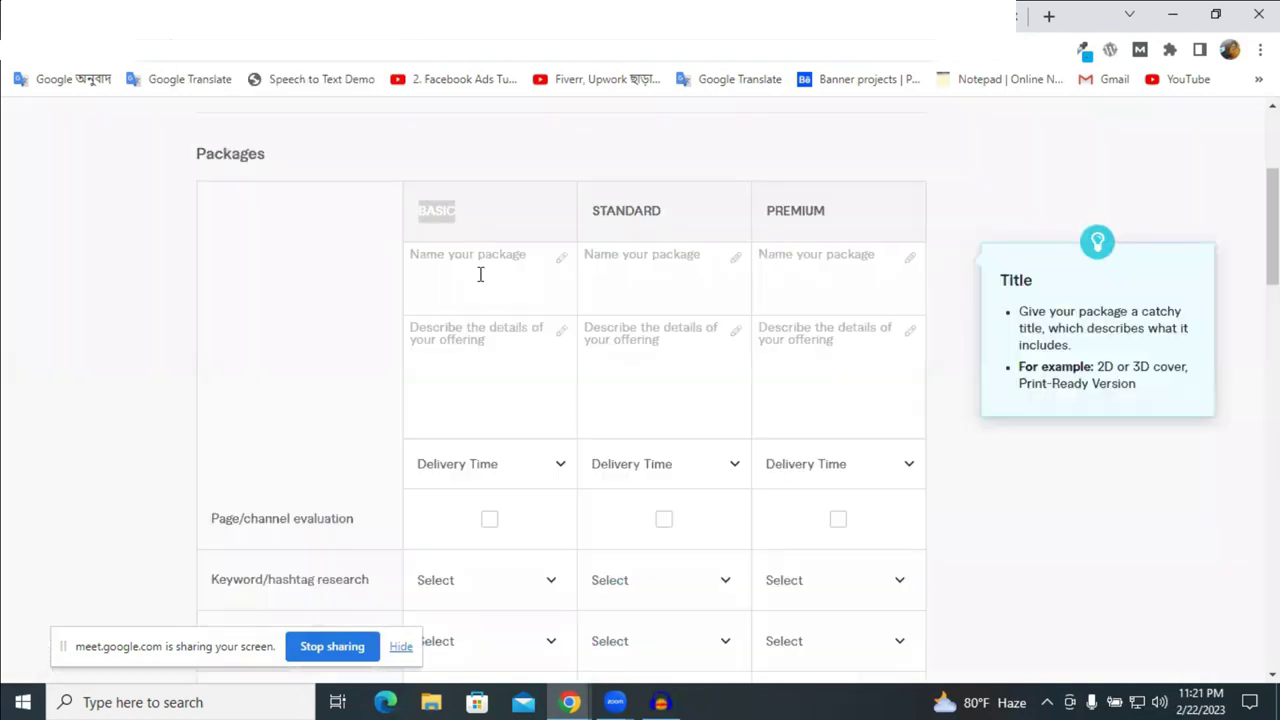
key(ctrl+Tab)
click(448, 286)
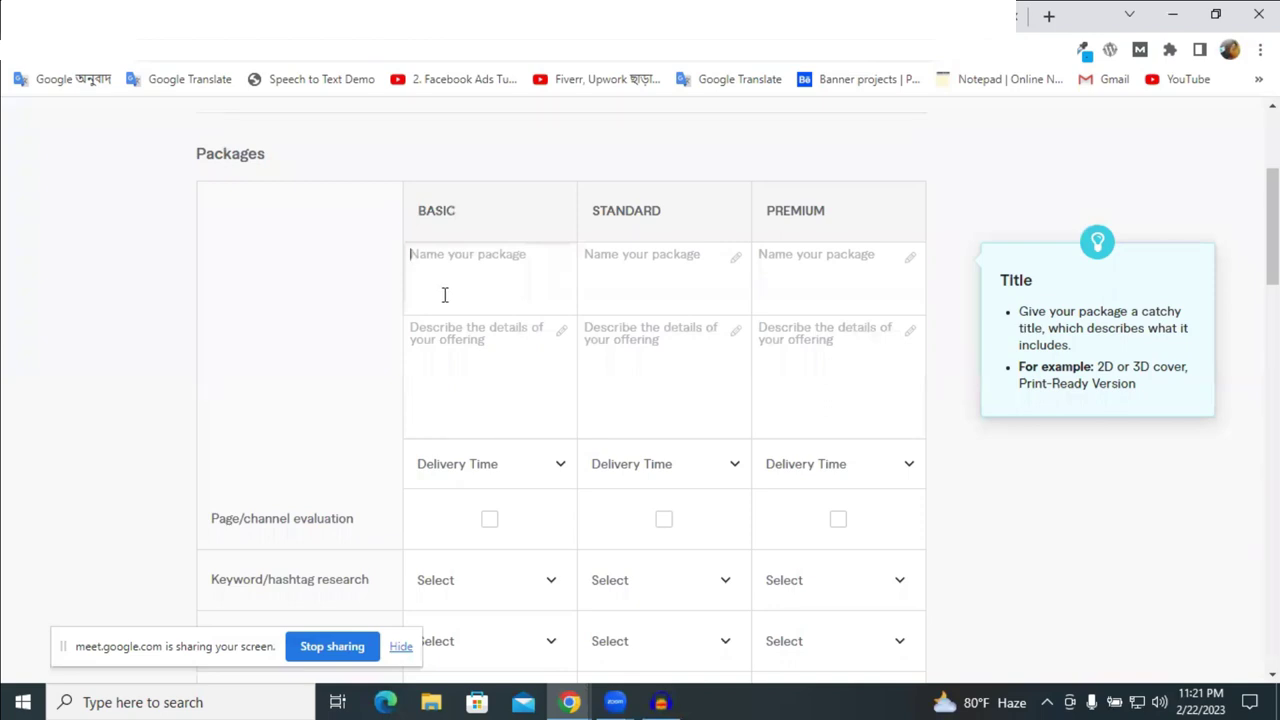
Enter 'BASIC YOUTUBE VIDEO SEO' as the Basic package name and copy it for reuse.
double_click(427, 213)
key(ctrl+c)
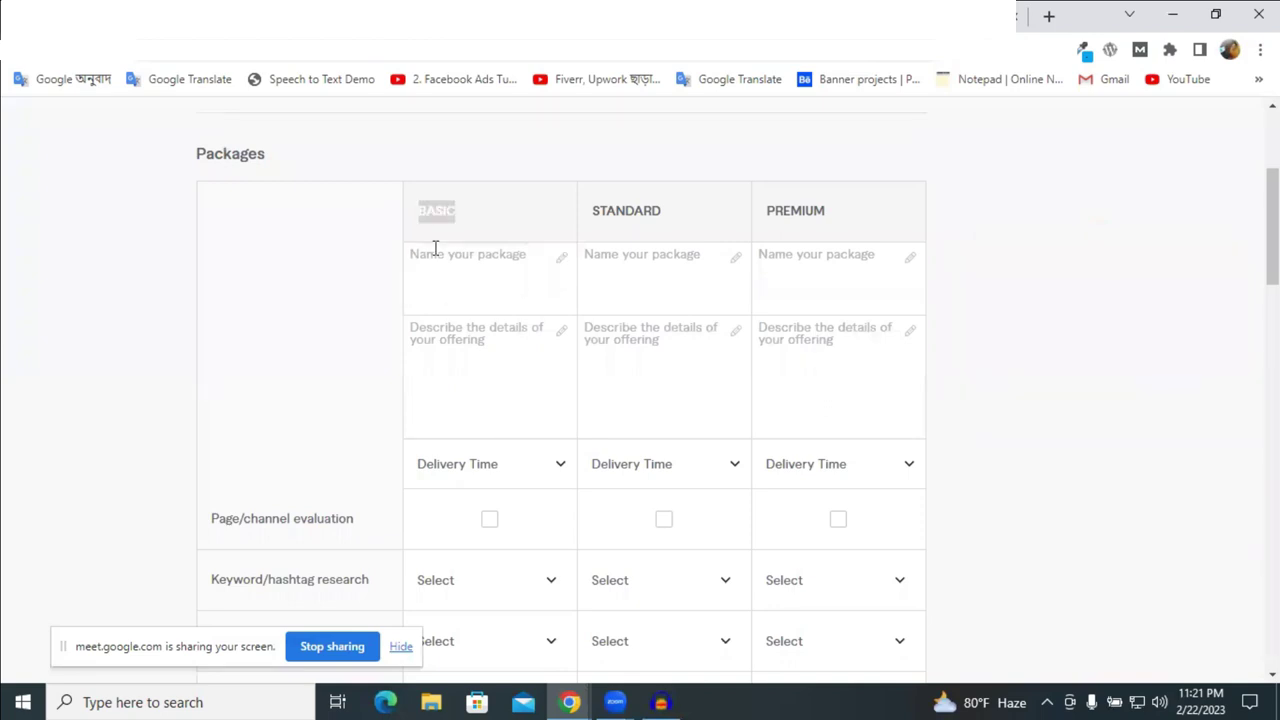
click(440, 266)
key(ctrl+v)
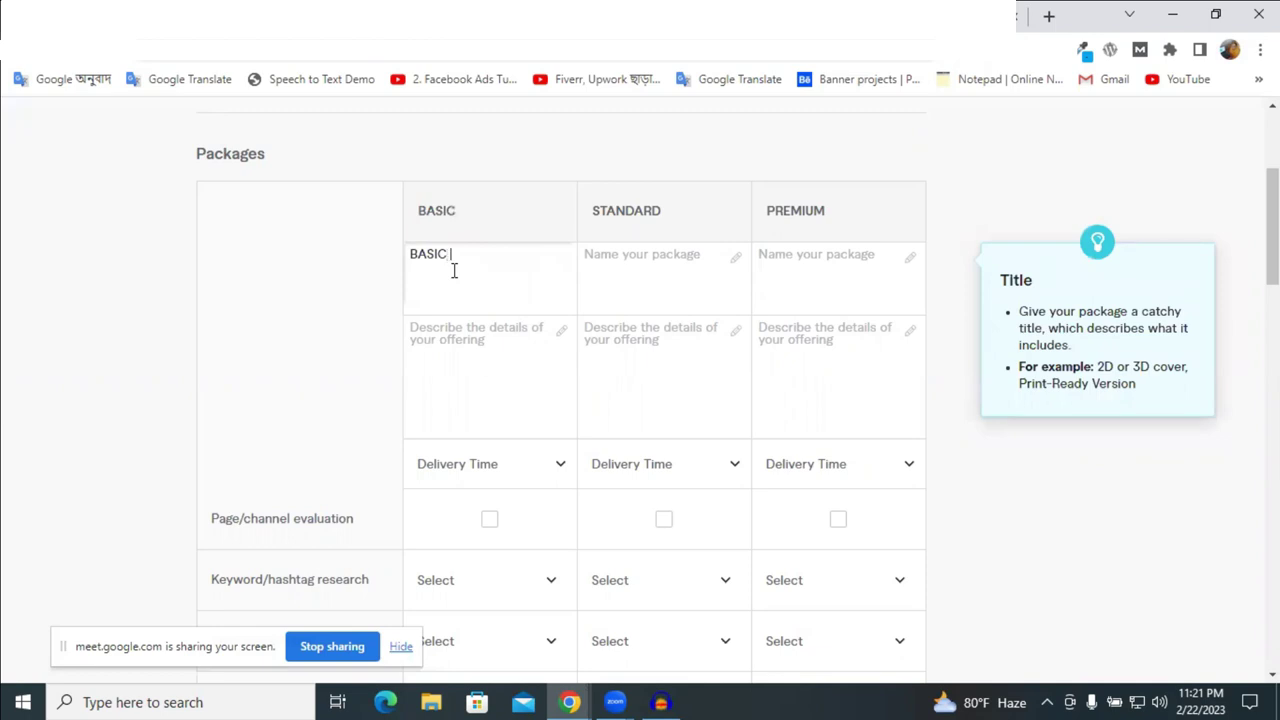
text(YOUTUBE VIDEO SEO)
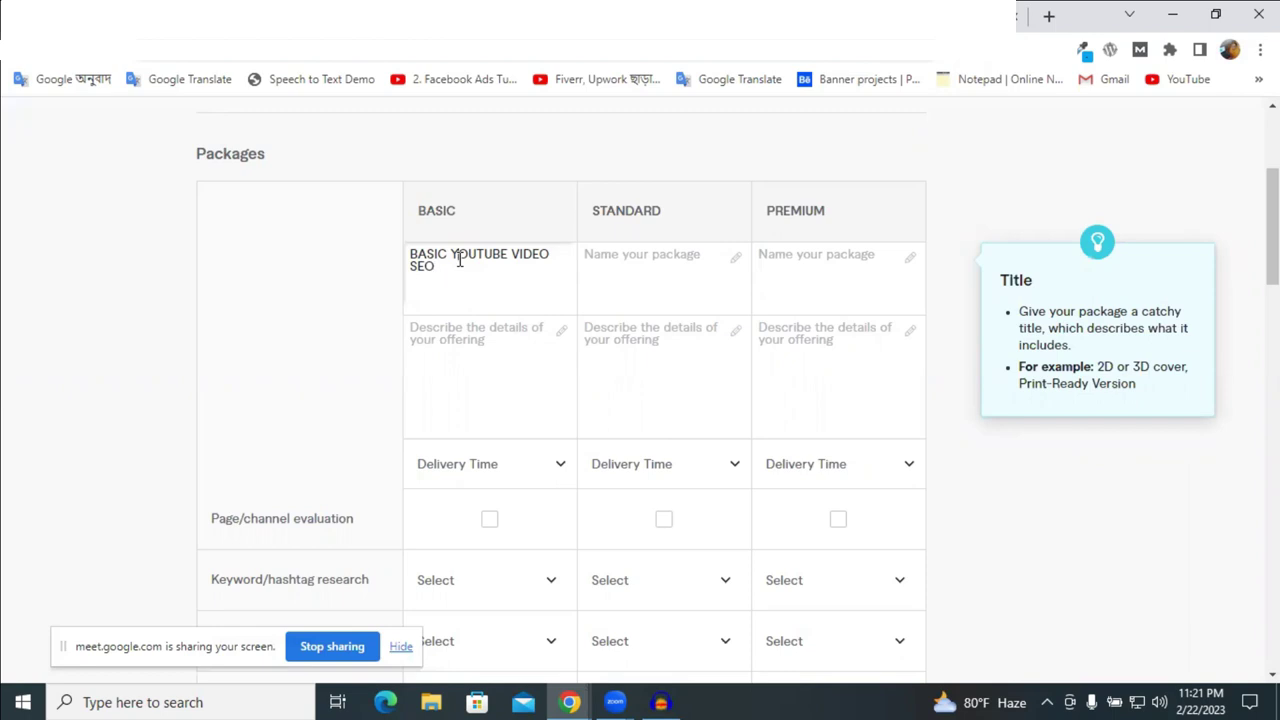
triple_click(459, 259)
key(ctrl+c)
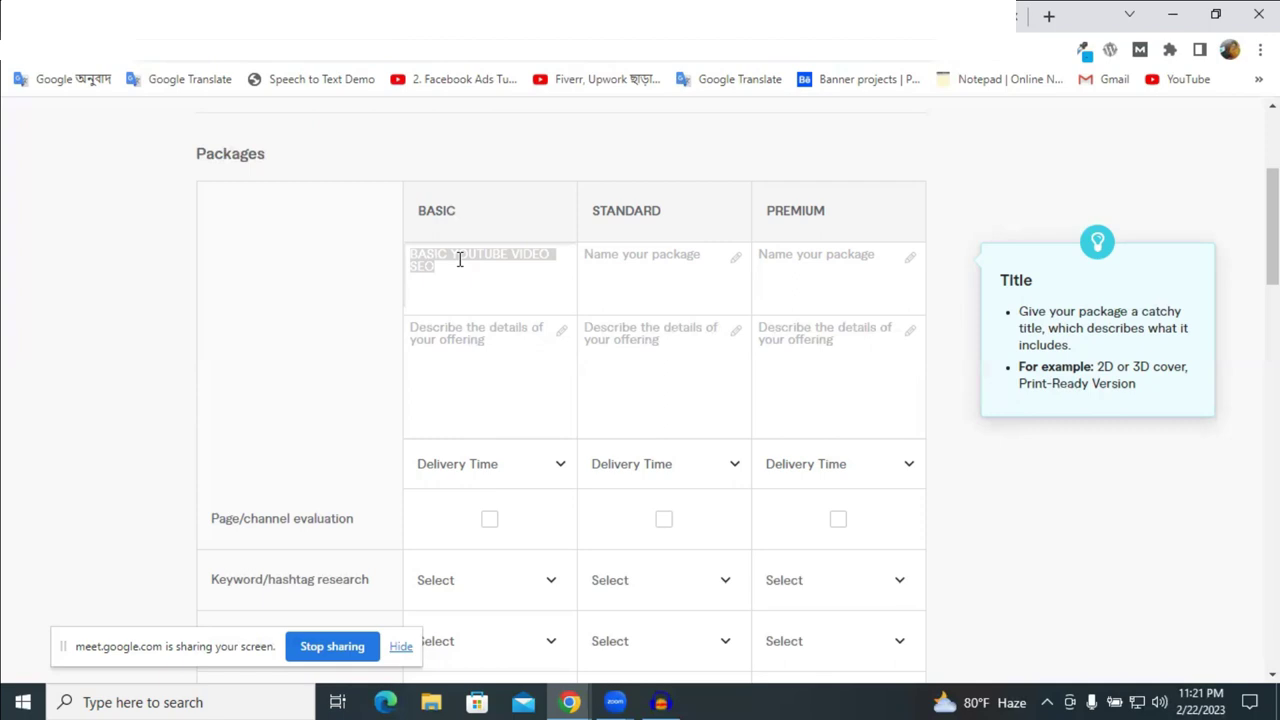
click(670, 286)
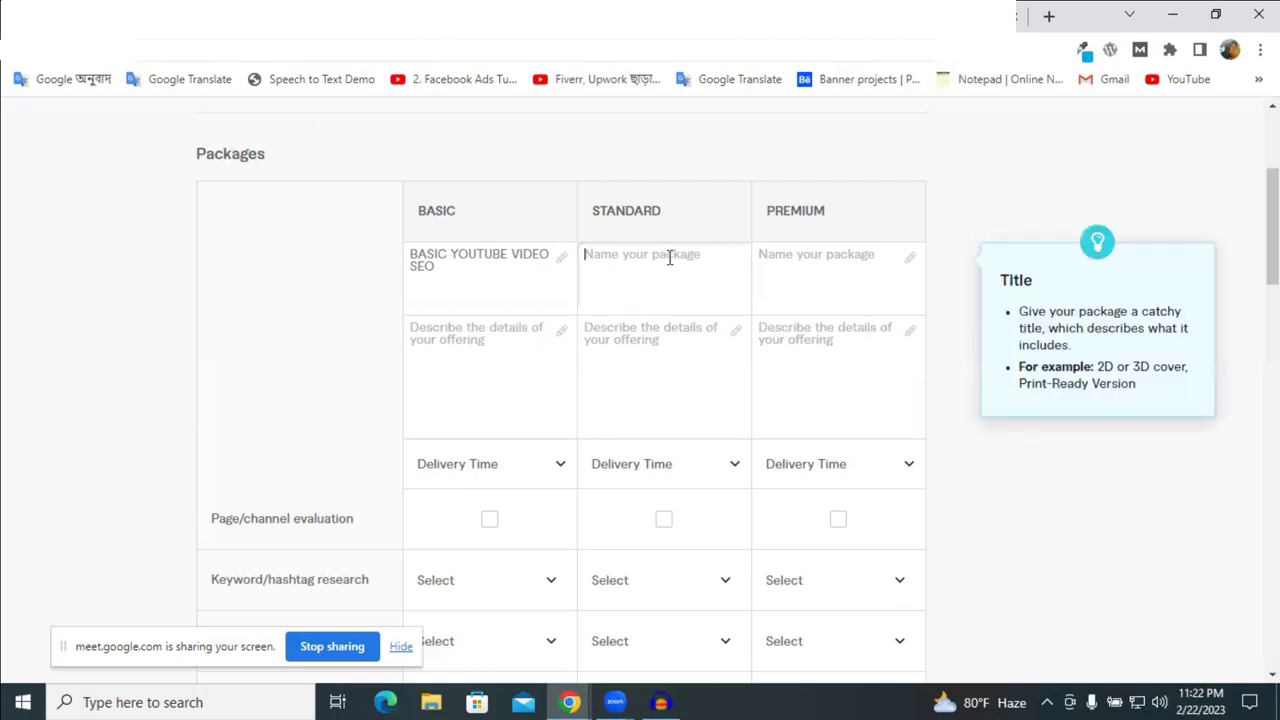
Name the Standard package 'STANDARD YOUTUBE VIDEO SEO' by reusing the Basic title.
key(ctrl+v)
double_click(625, 210)
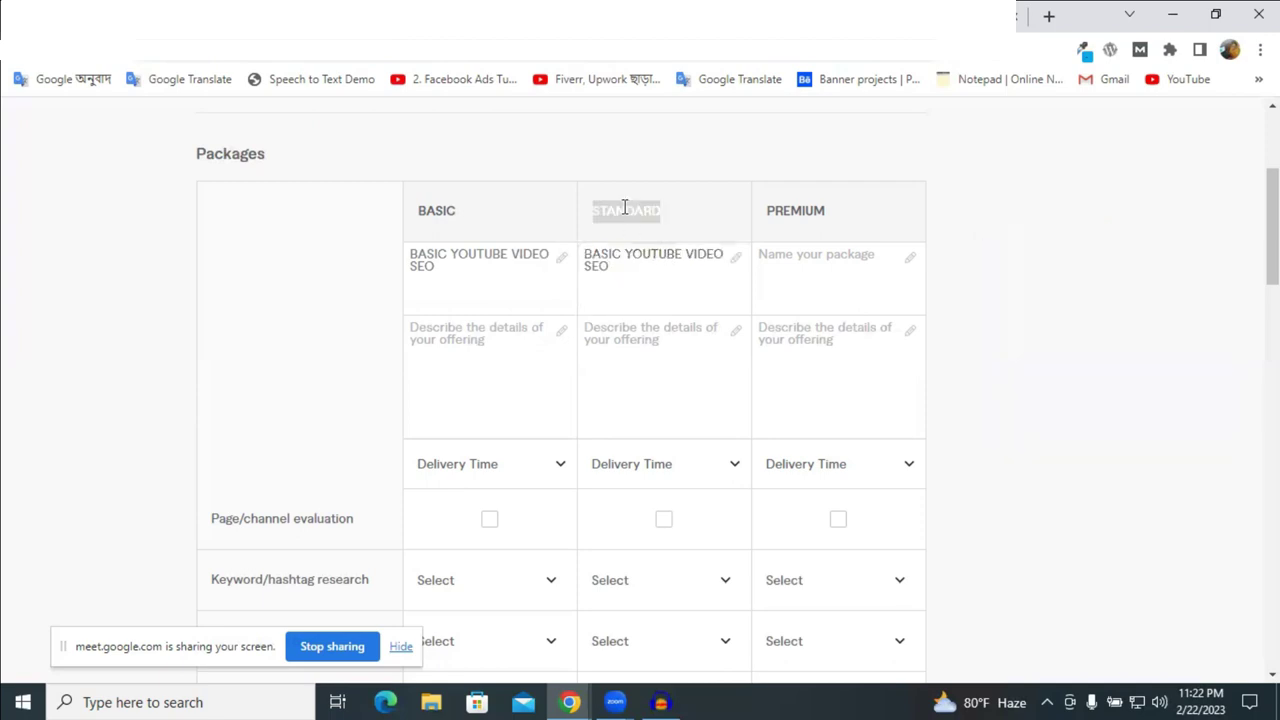
key(ctrl+c)
click(588, 256)
double_click(598, 256)
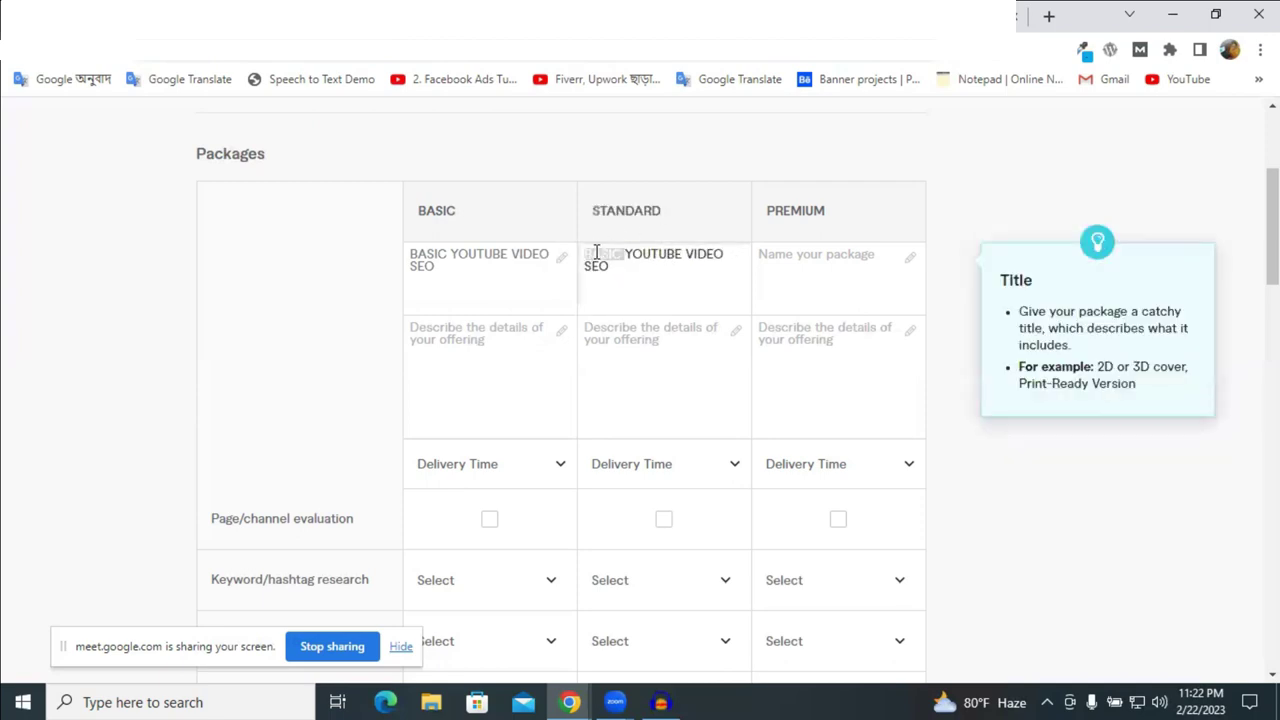
key(ctrl+v)
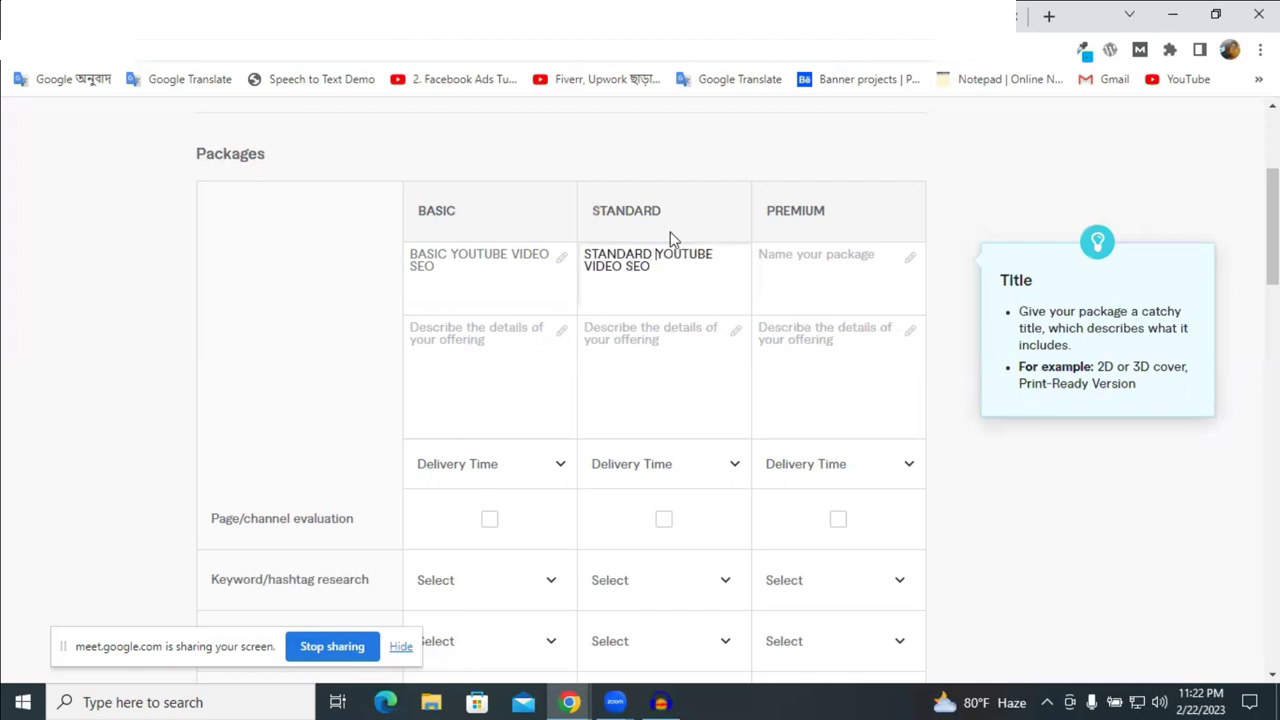
Name the Premium package 'PREMIUM YOUTUBE VIDEO SEO'.
click(779, 254)
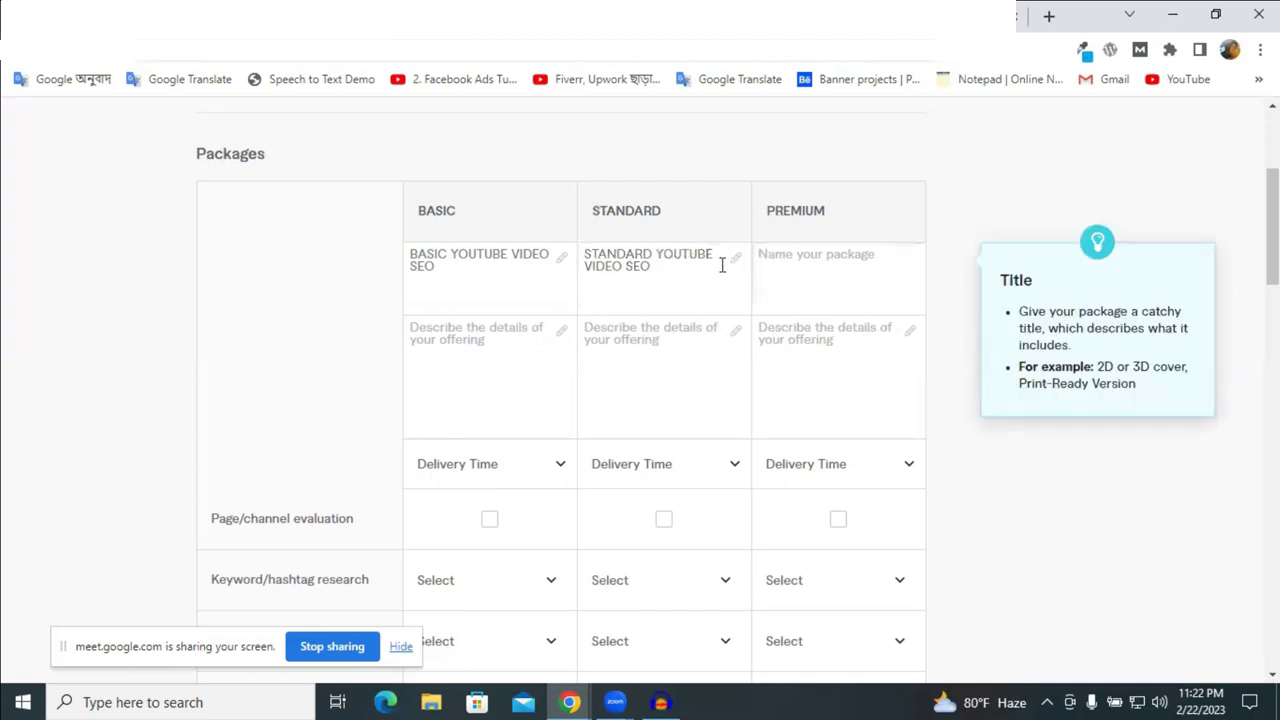
drag(661, 254, 663, 266)
click(843, 263)
key(ctrl+v)
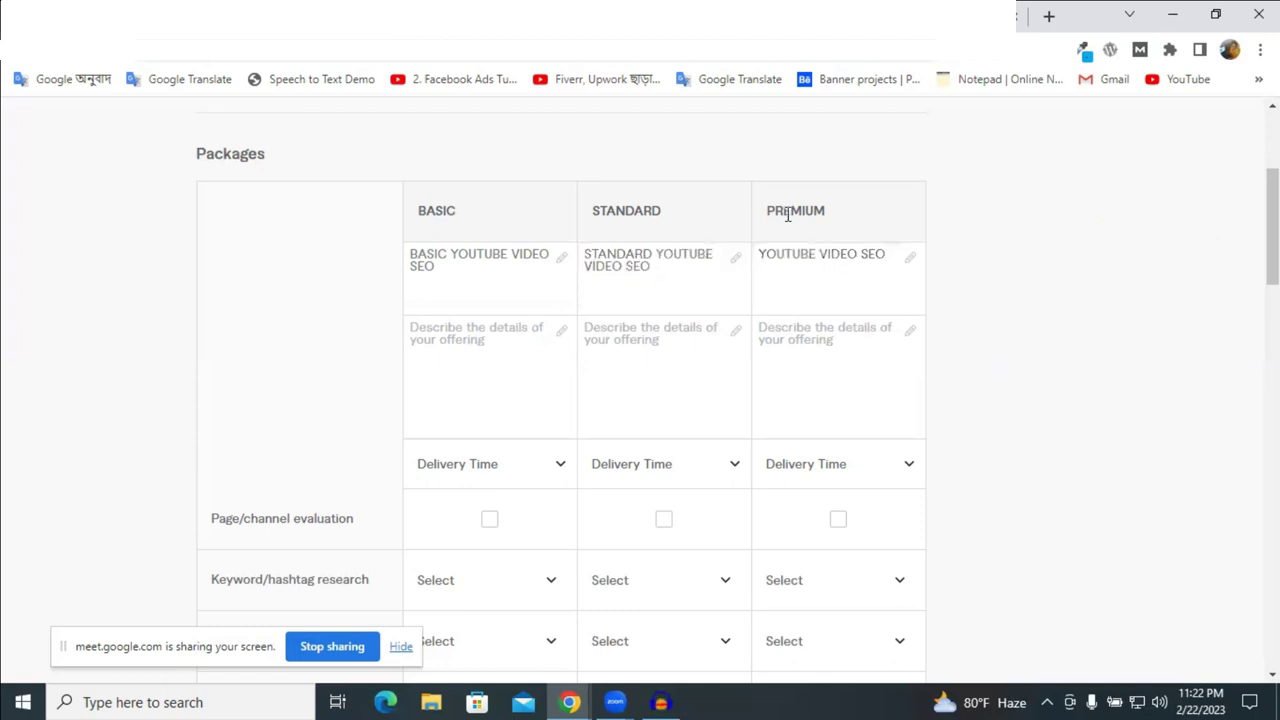
double_click(788, 214)
click(757, 258)
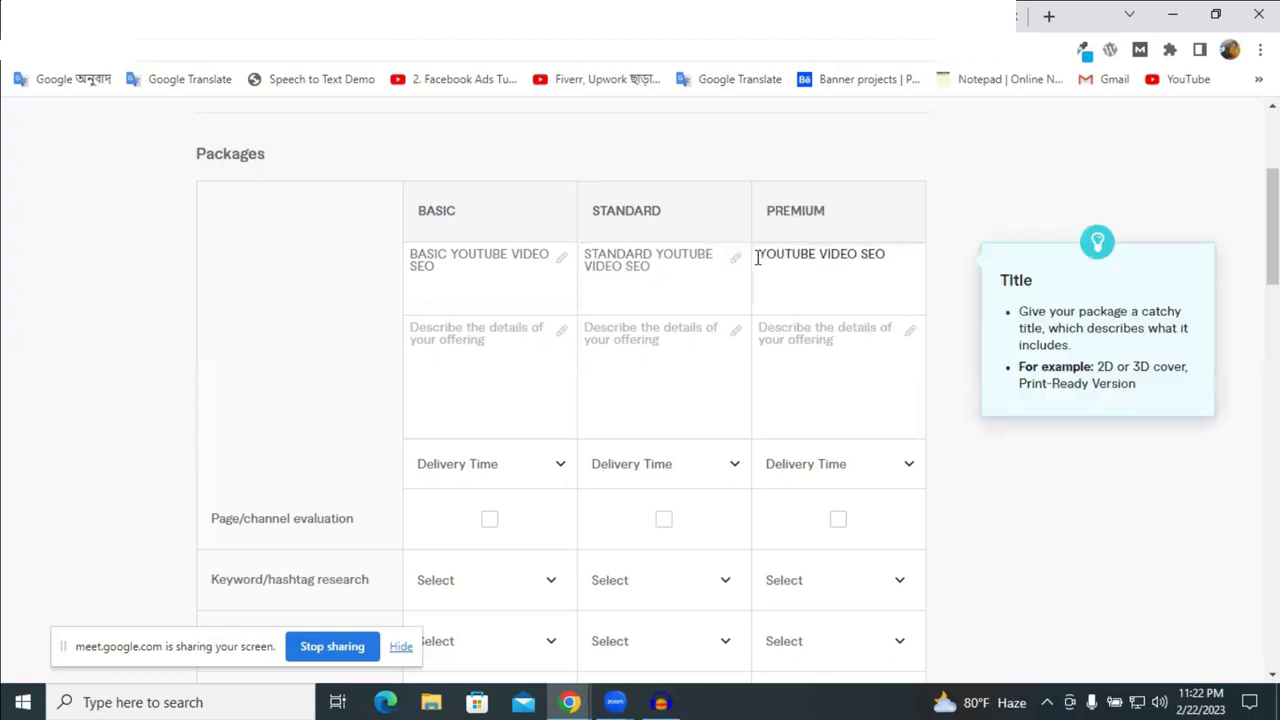
key(ctrl+v)
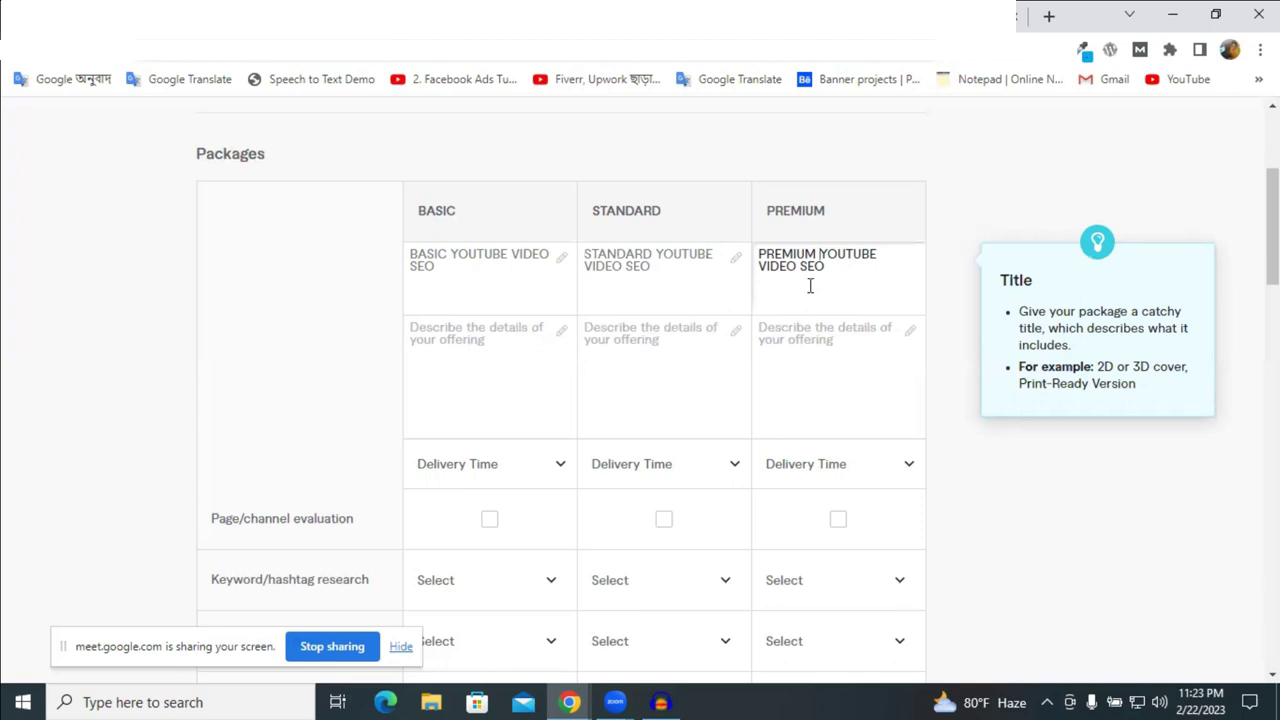
mouse_move(503, 351)
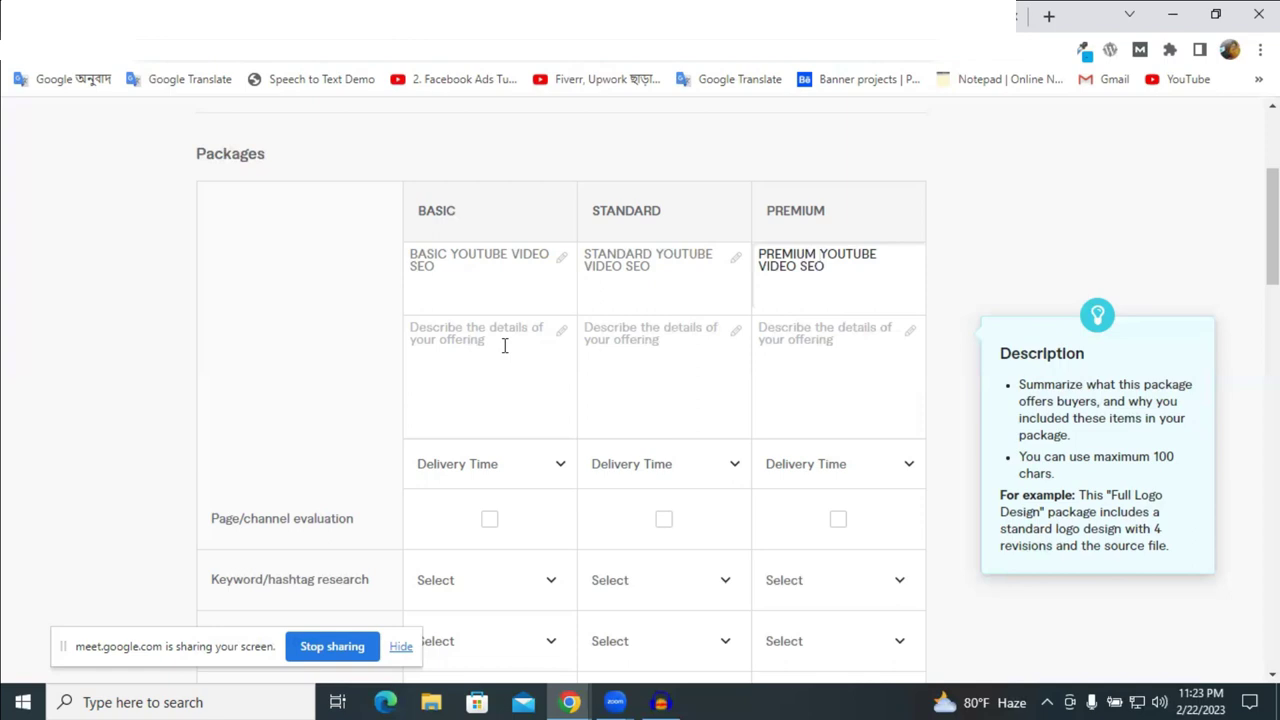
Start the Basic description with 'Best SEO Title, SEO Friendly', correcting the misspelled Friendly.
click(468, 333)
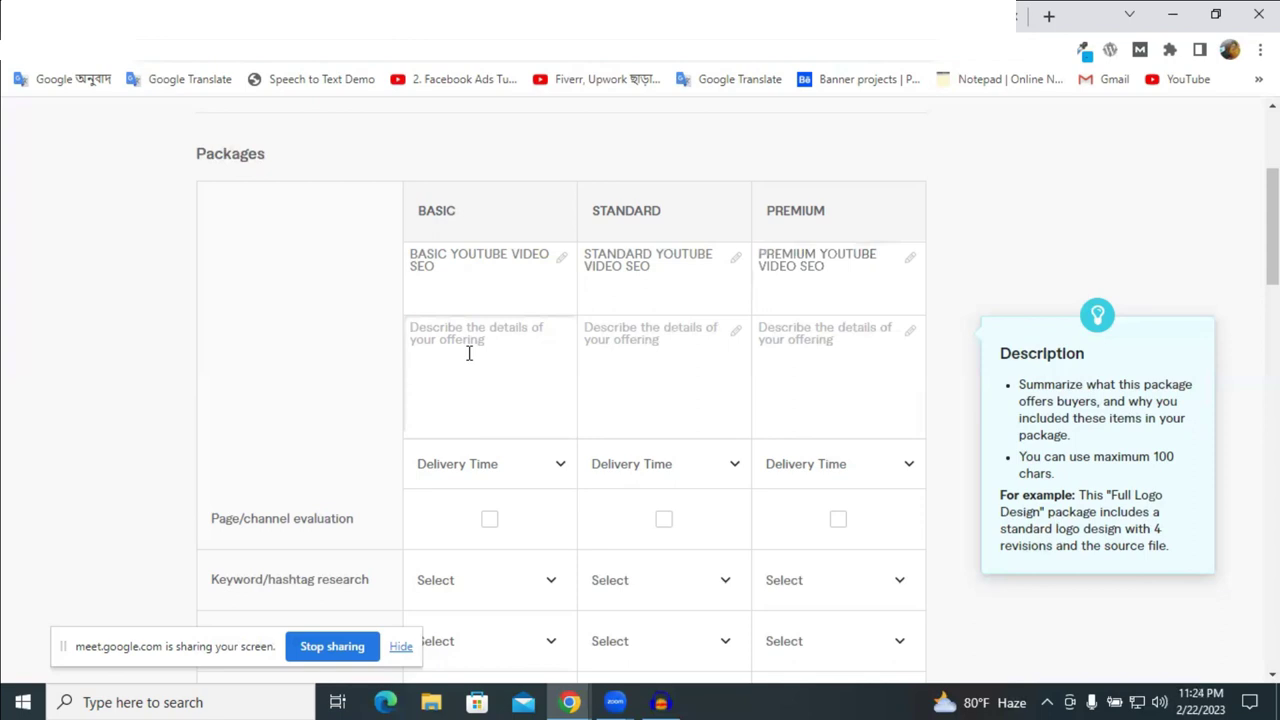
text(BEST)
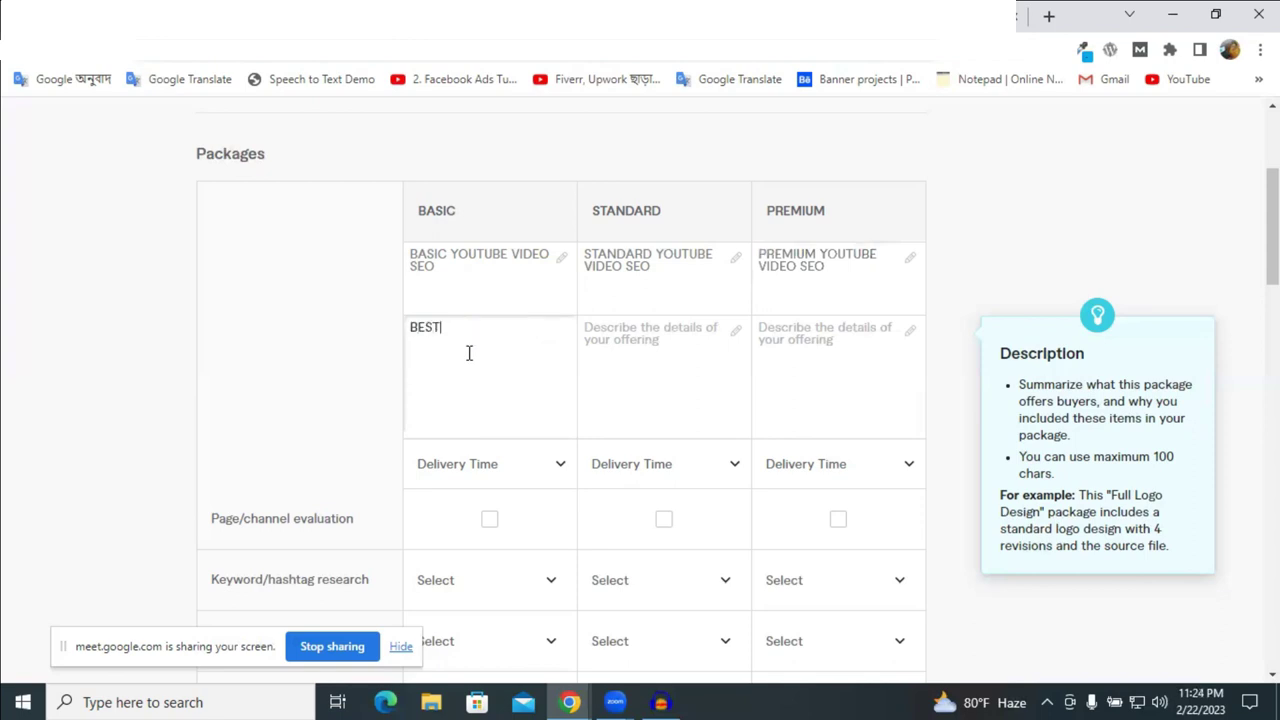
key(BackSpace)
key(BackSpace)
key(BackSpace)
text(est SEOTitle)
click(463, 327)
click(511, 327)
text(, SEO)
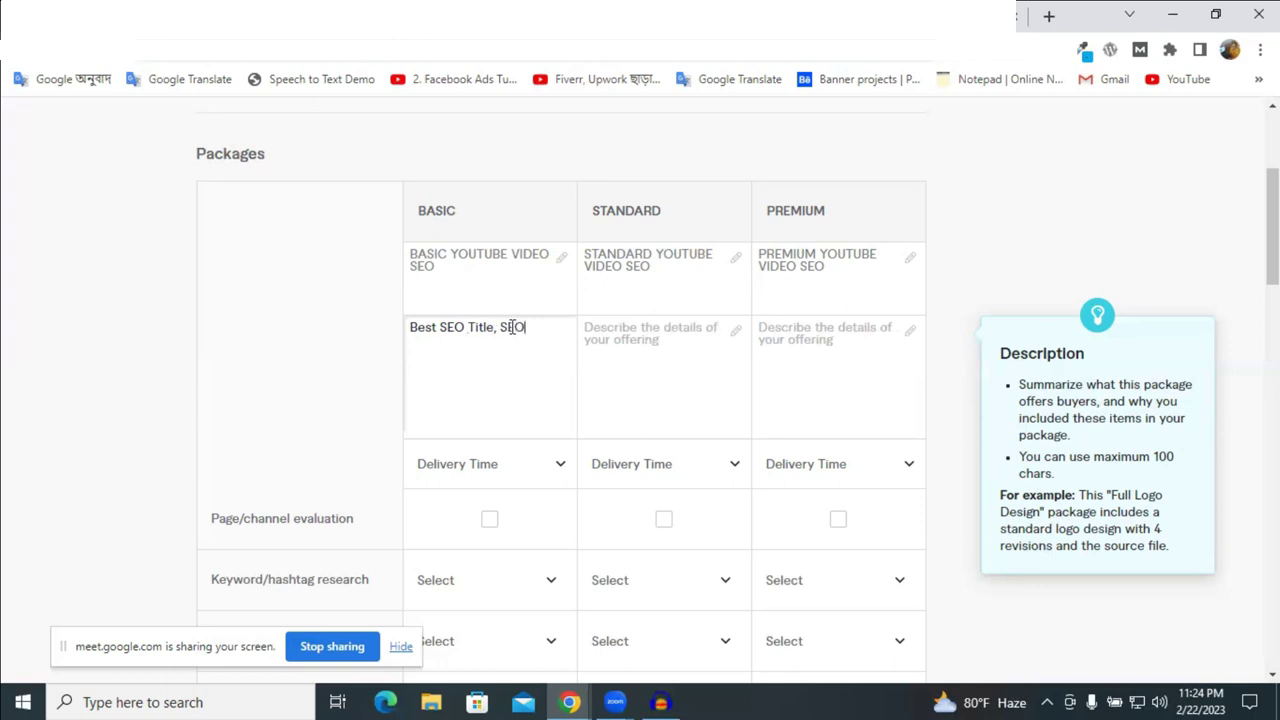
text( Fre)
key(BackSpace)
text(iedly)
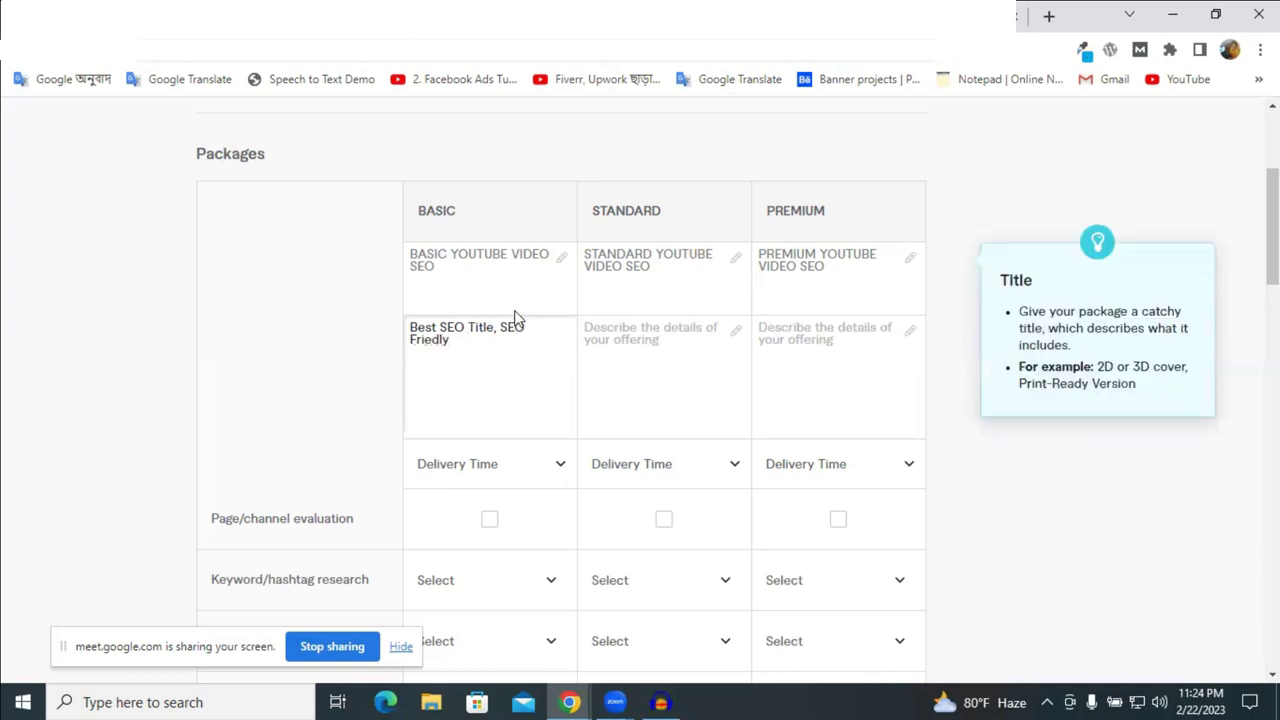
right_click(433, 342)
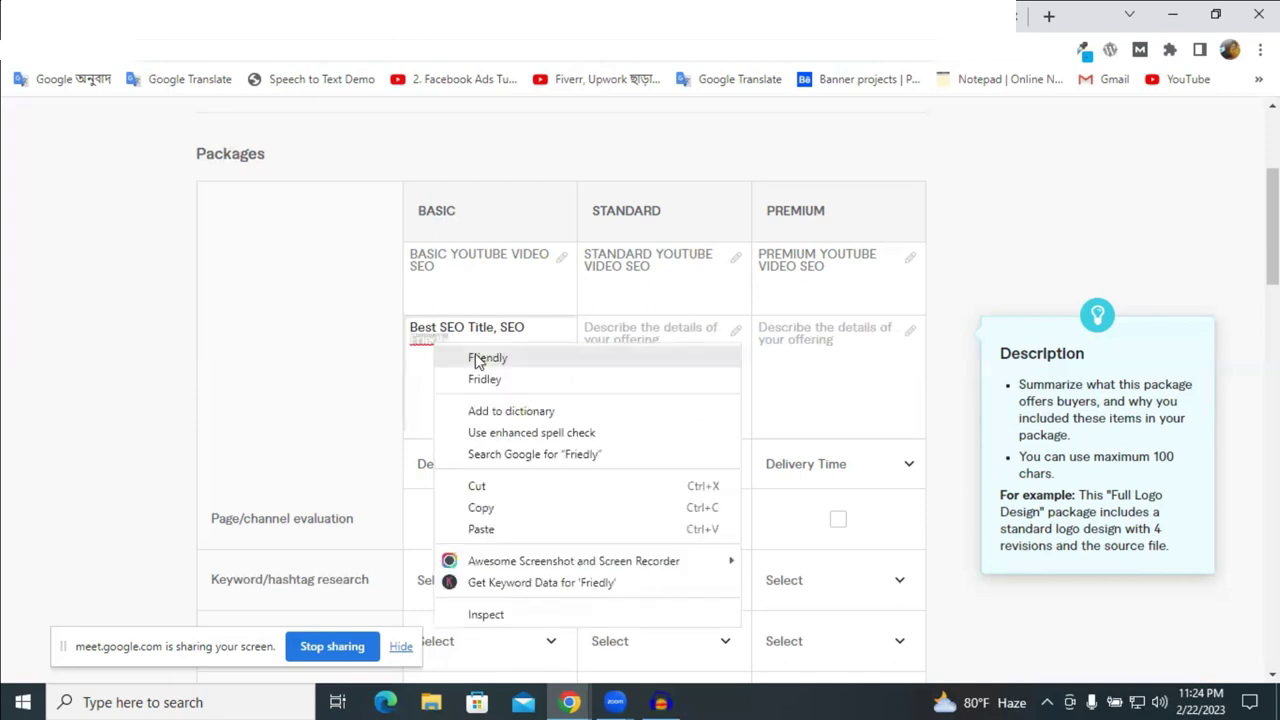
click(480, 358)
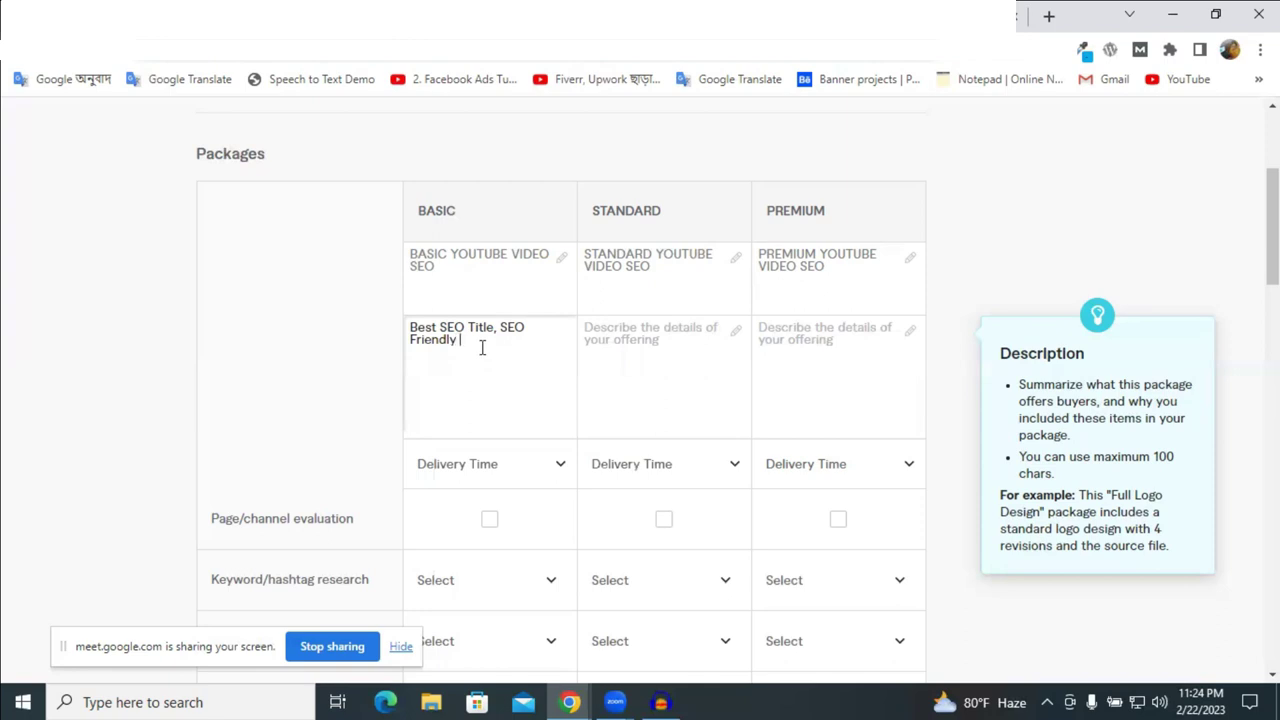
Continue the Basic description with 'Short Description & Best Video Tags, Video SEO', capitalising Video.
text(Short Description)
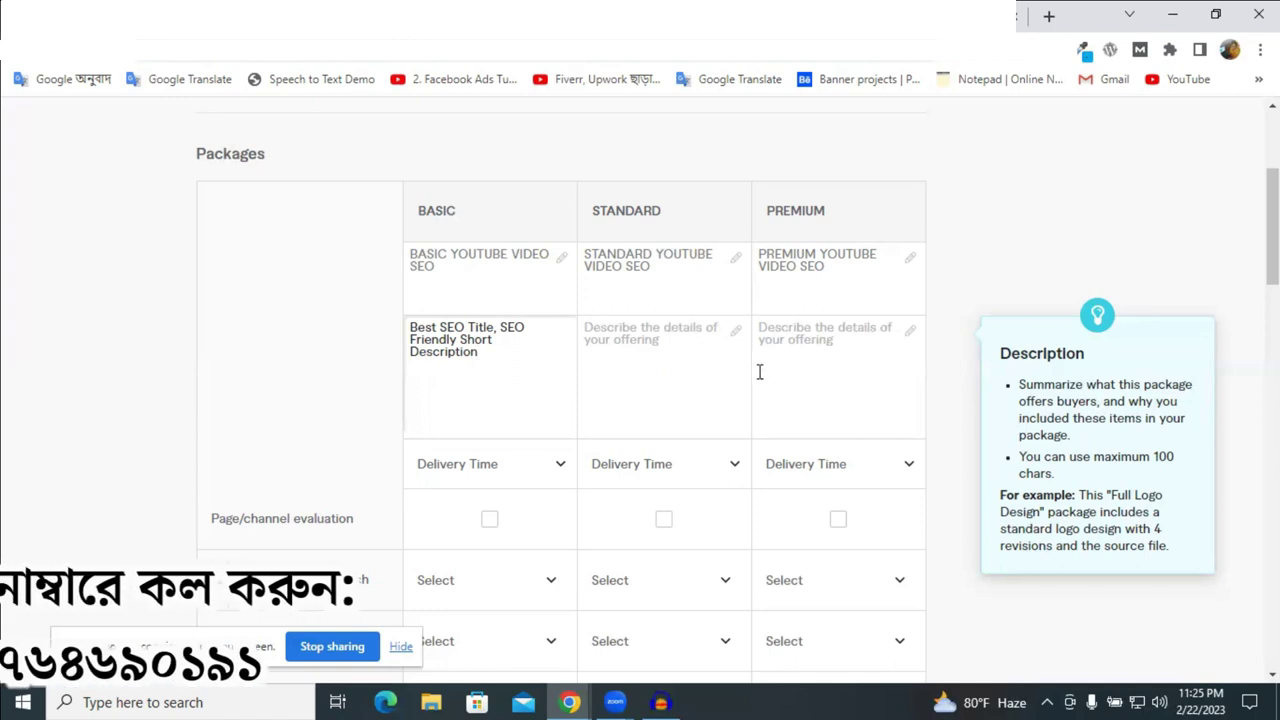
text(.,)
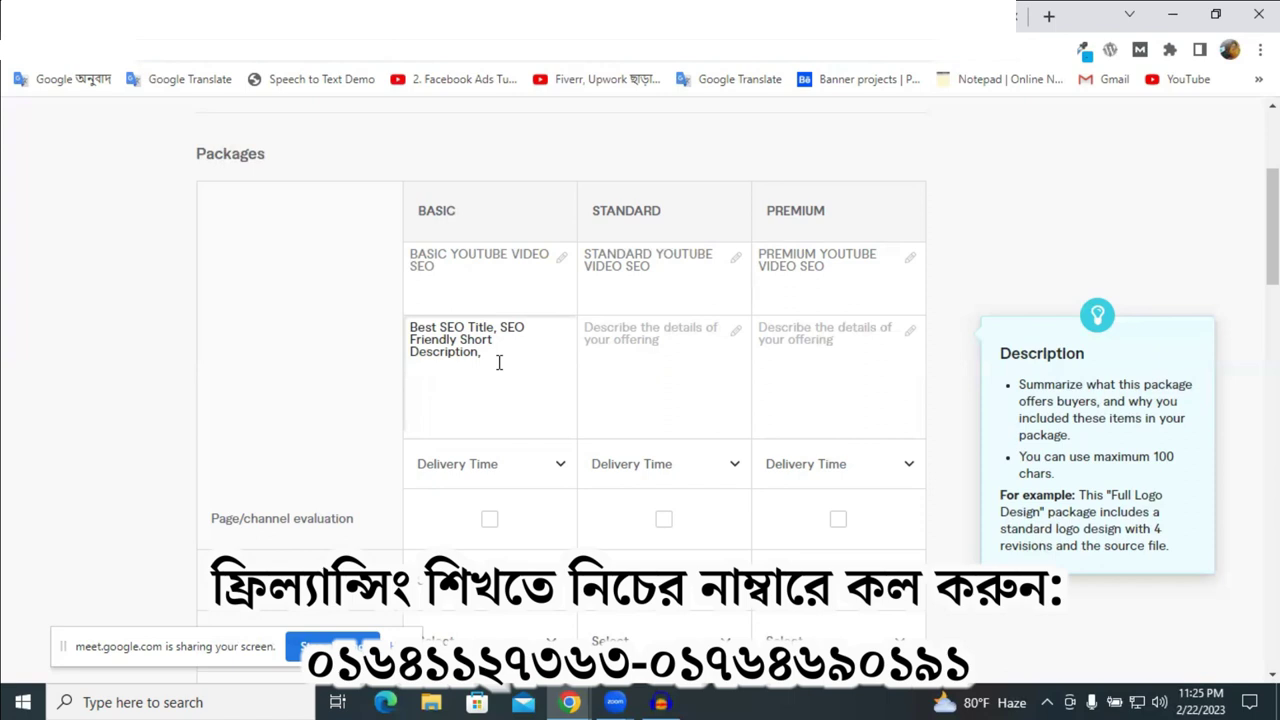
key(BackSpace)
text(& )
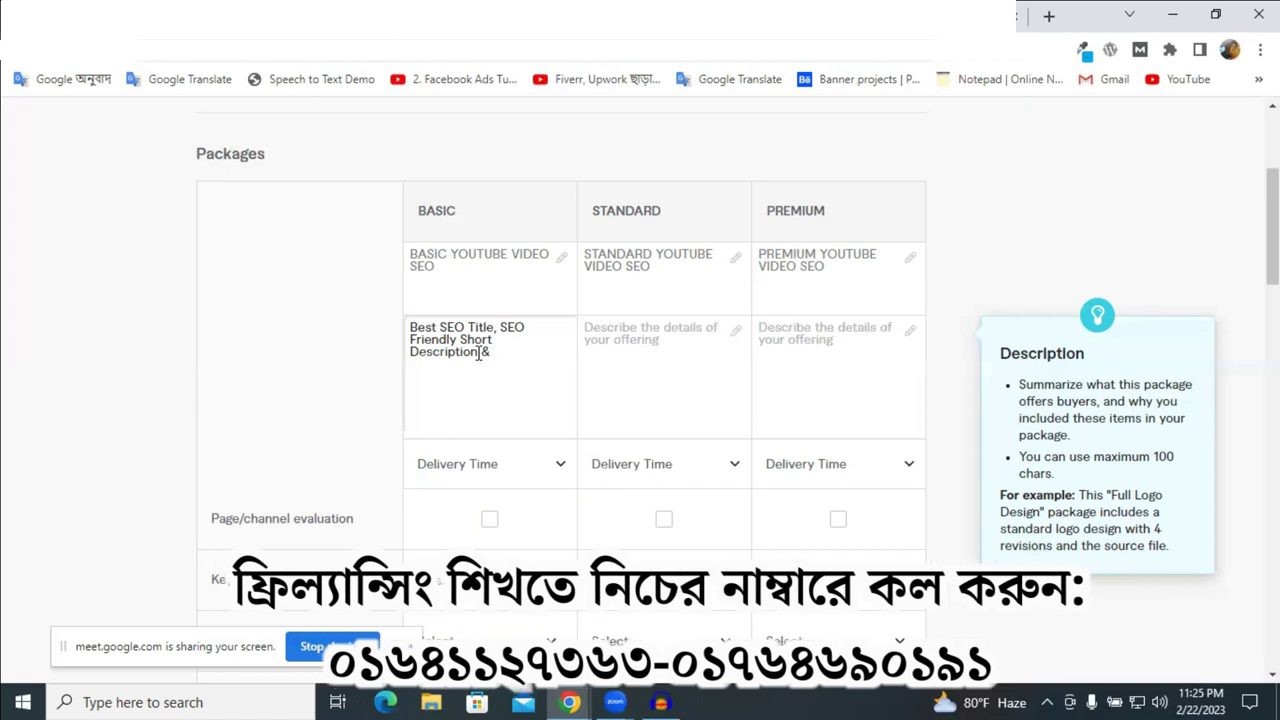
text(Best Video Tags)
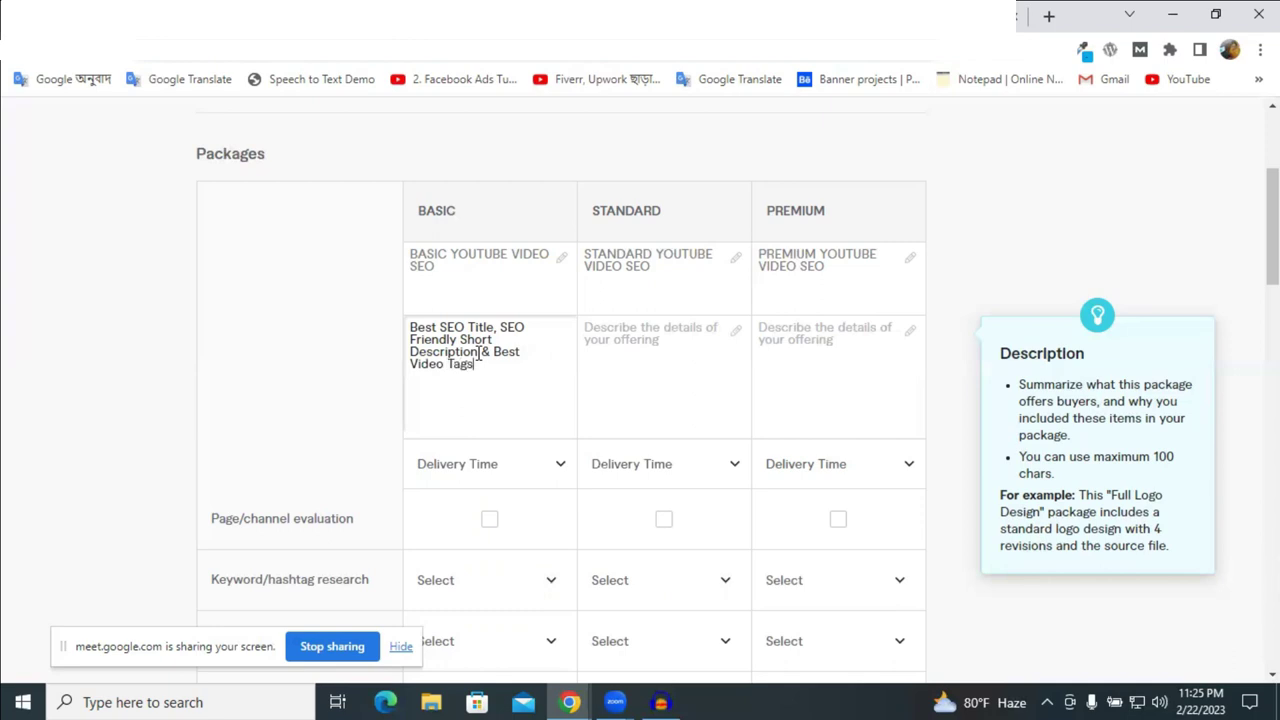
text(,)
text(1 video)
text(SEO)
click(491, 364)
key(BackSpace)
text(V)
click(1200, 478)
click(519, 362)
key(ctrl+a)
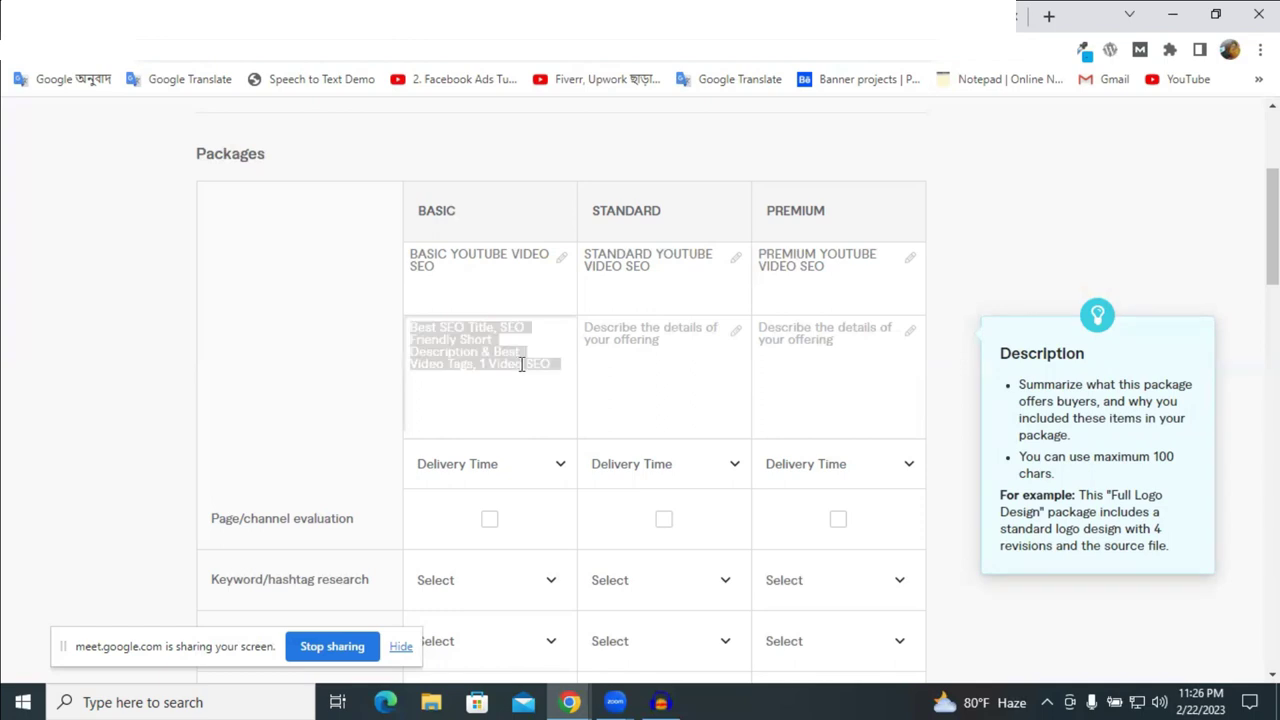
click(535, 383)
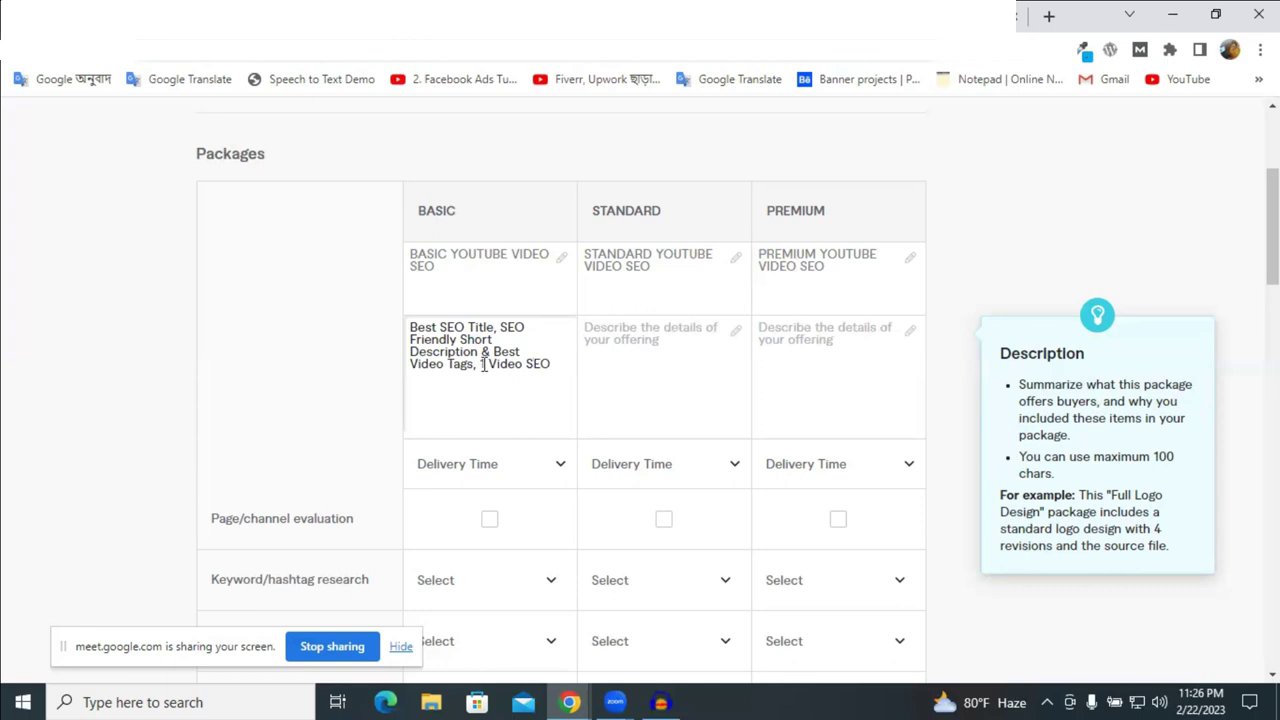
click(481, 365)
Finish Basic with '2 Video SEO' and reuse the text in Standard as '6 Video SEO'.
text(2)
click(475, 486)
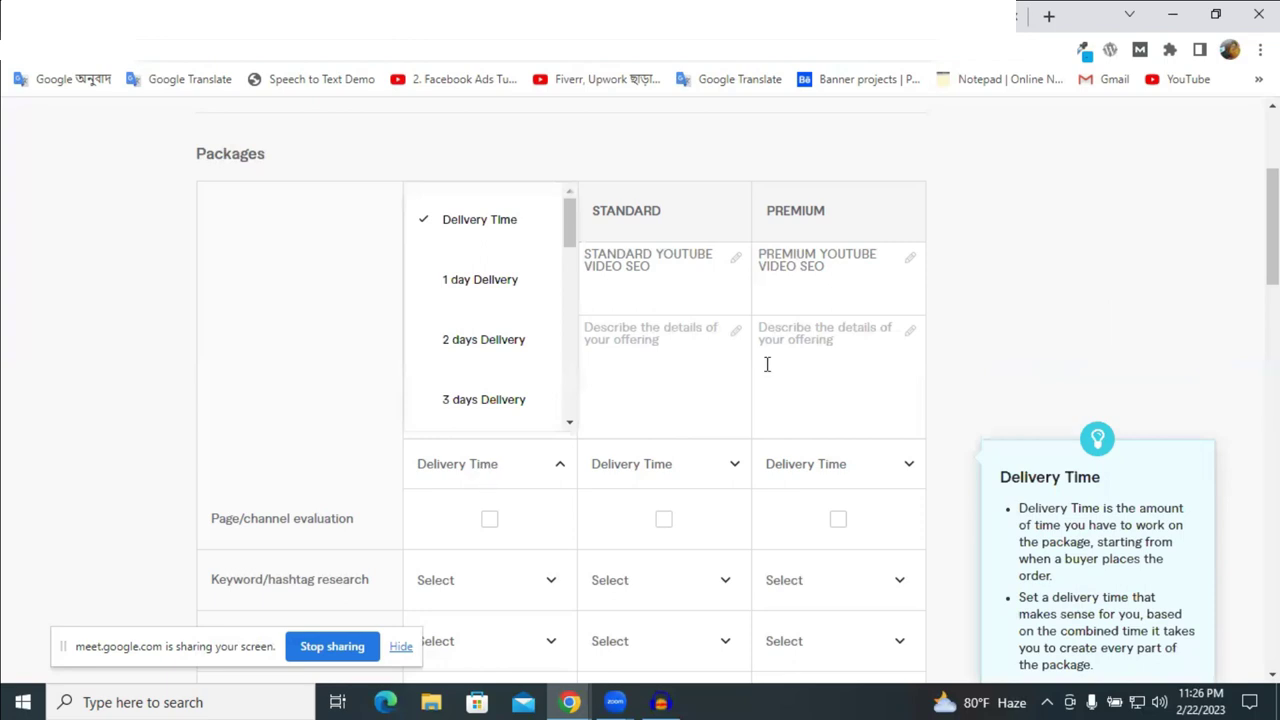
click(680, 369)
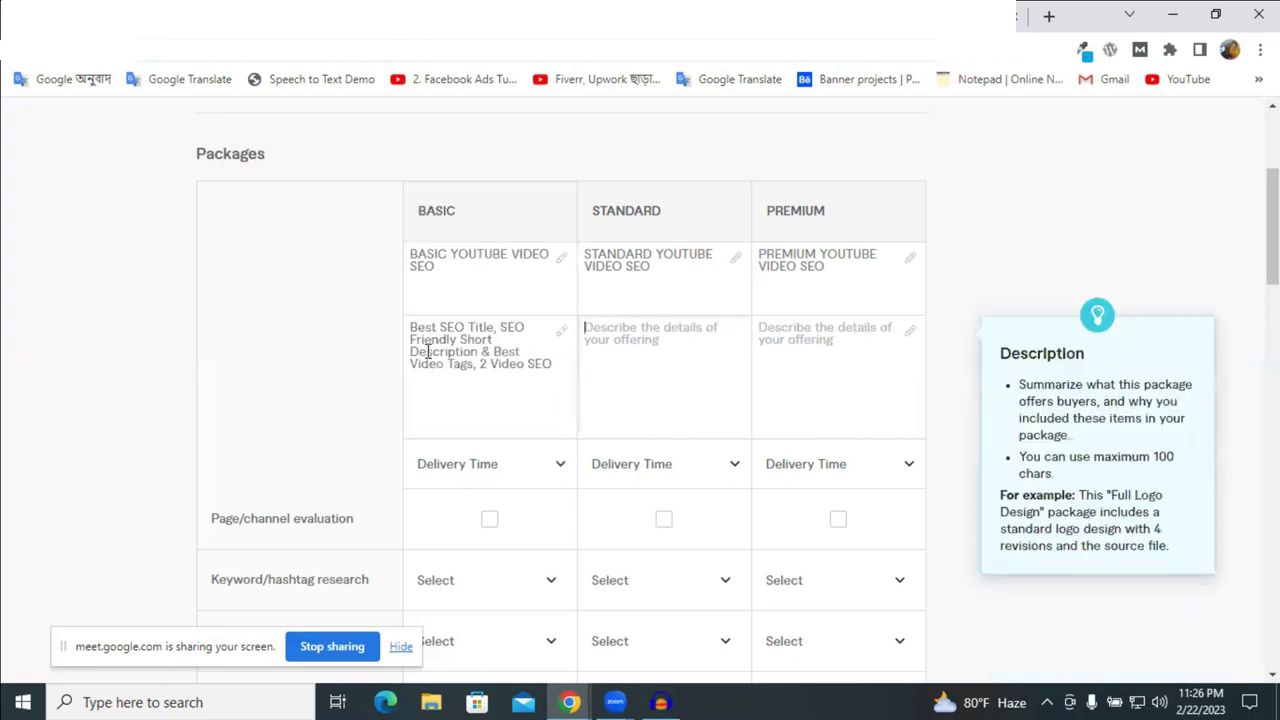
triple_click(428, 351)
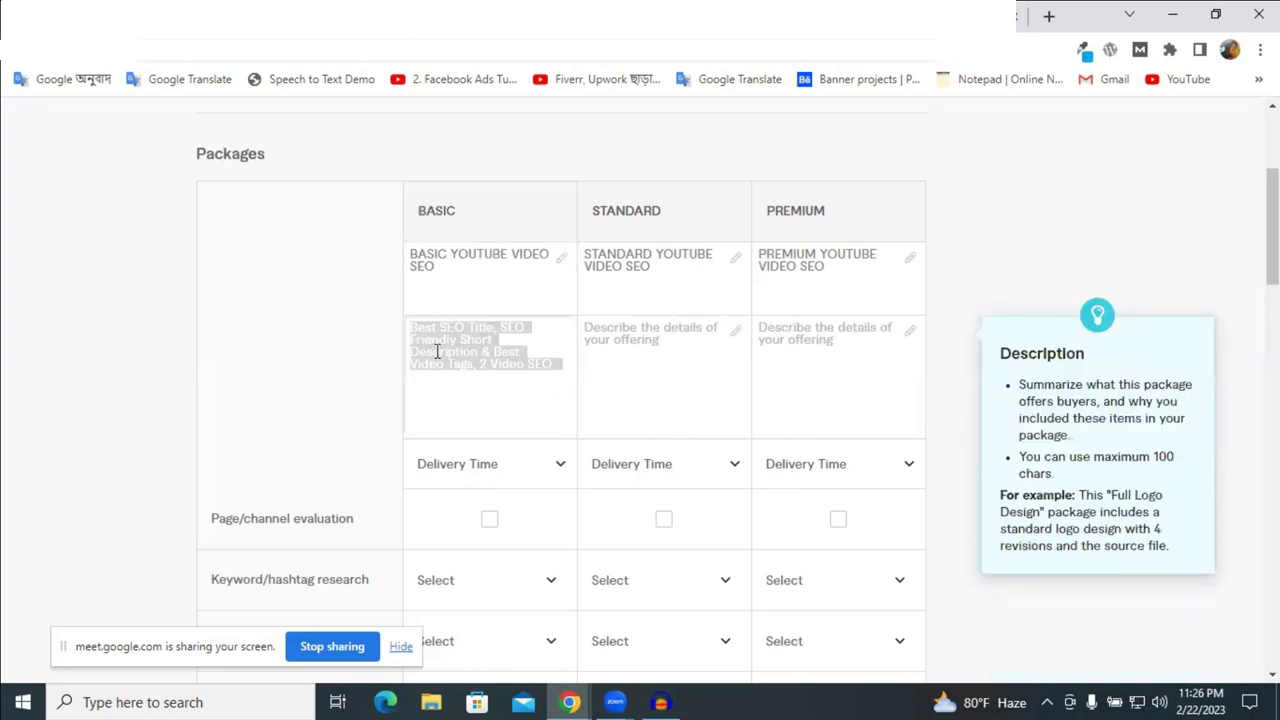
click(632, 362)
key(ctrl+v)
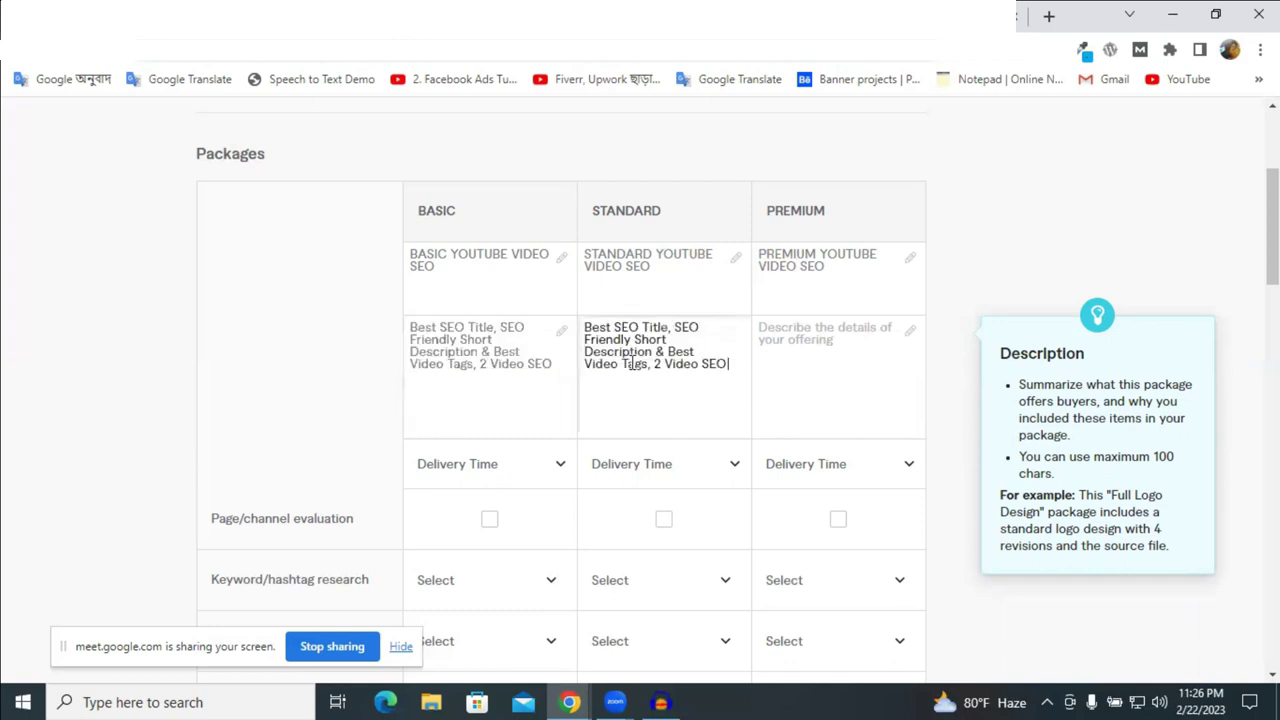
double_click(657, 364)
text(6)
Paste the description into Premium and change it to '10 Video SEO'.
click(816, 355)
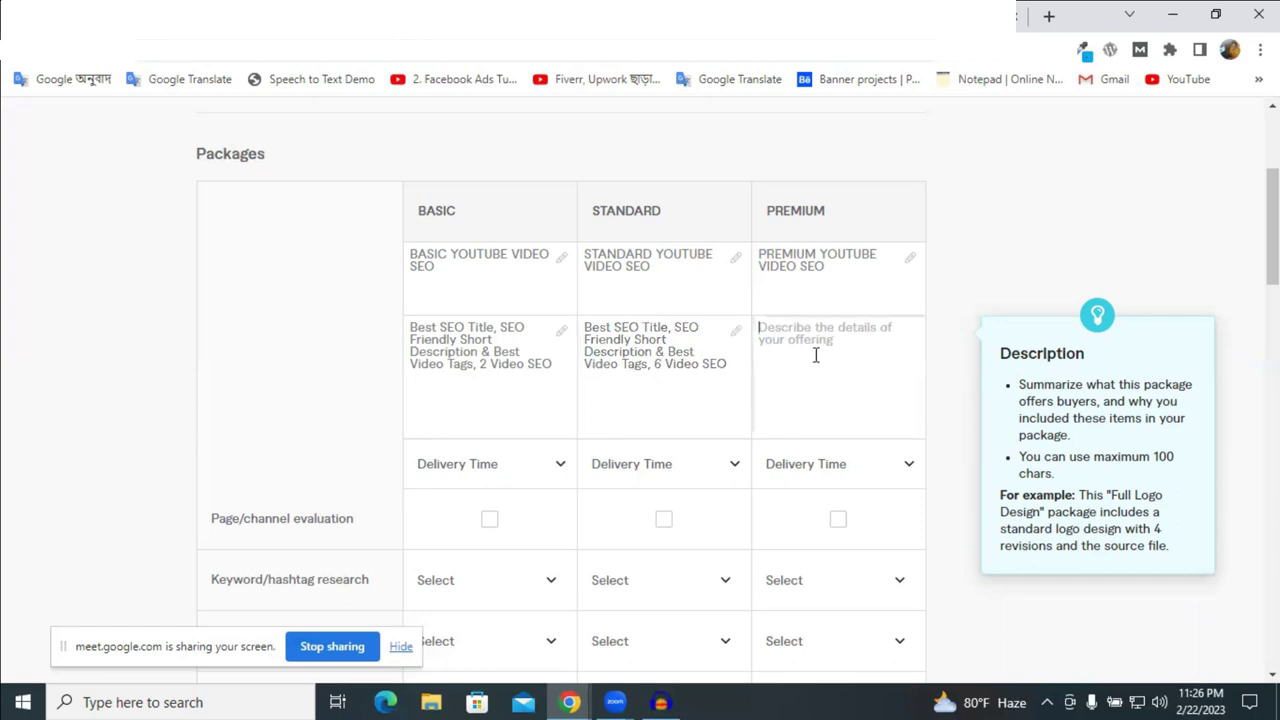
key(ctrl+v)
double_click(831, 364)
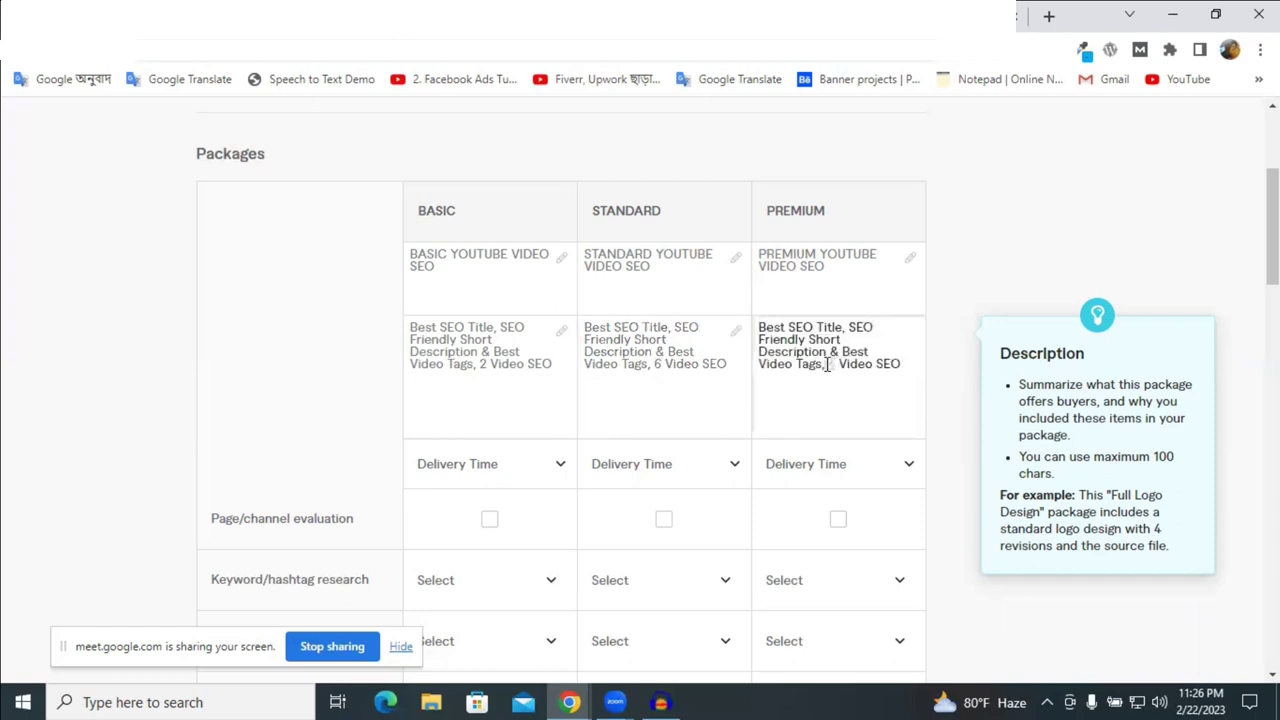
text(10)
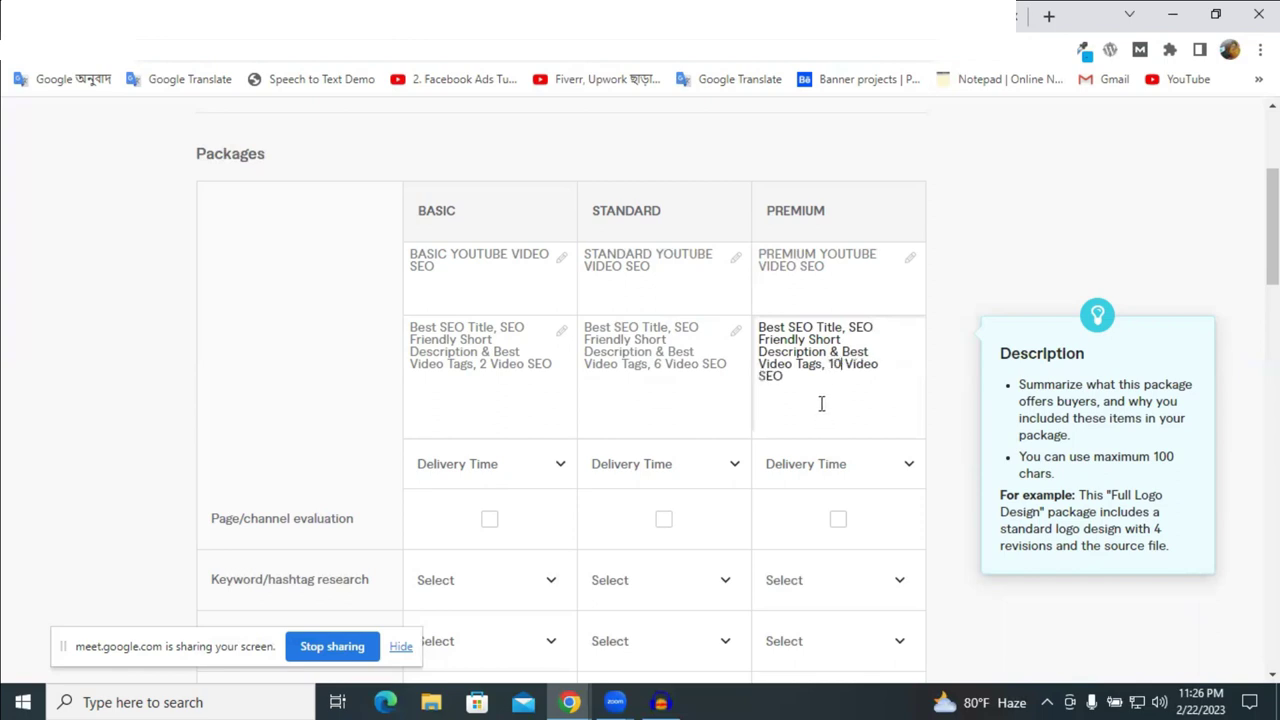
click(689, 392)
click(843, 383)
click(671, 389)
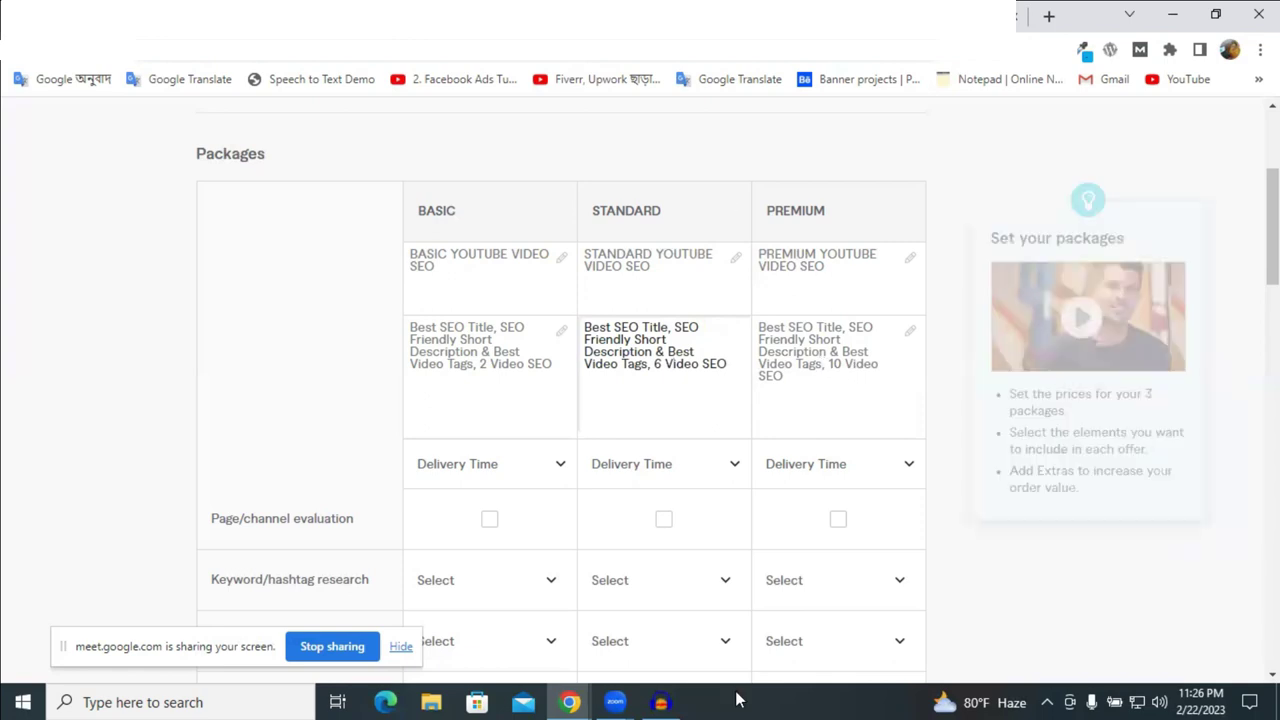
key(ctrl+Tab)
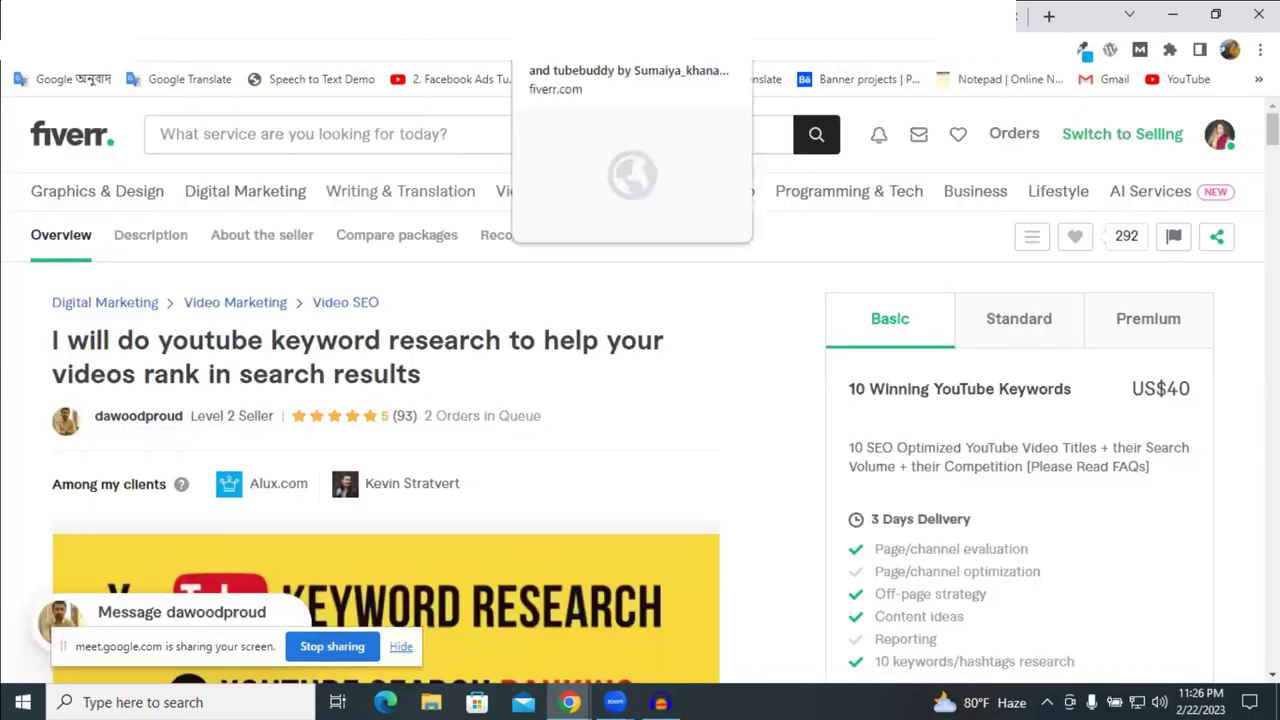
key(ctrl+Tab)
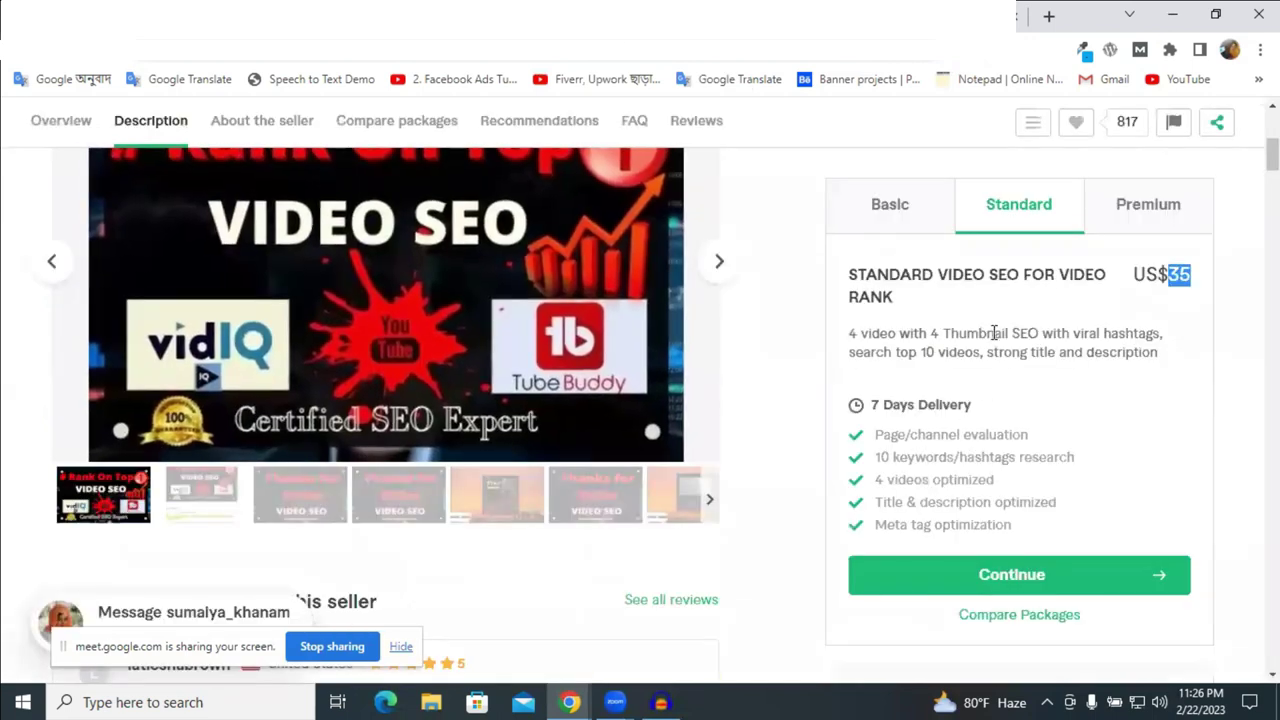
double_click(976, 334)
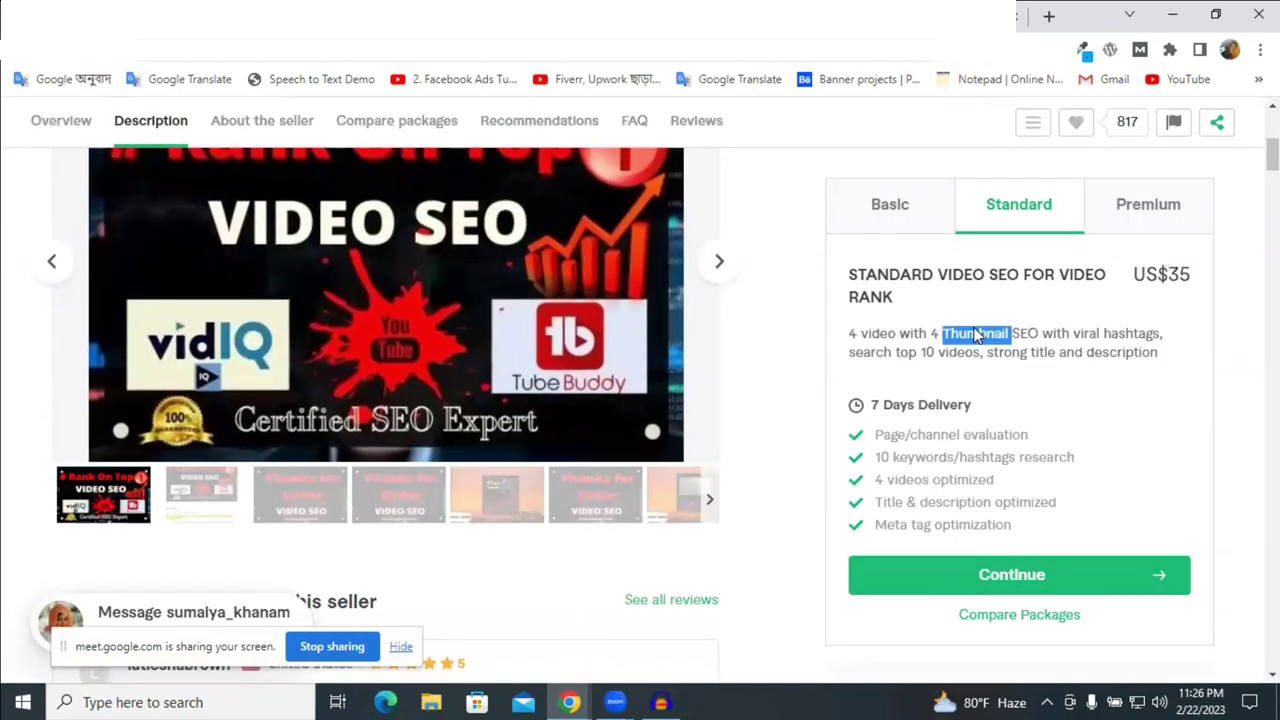
key(ctrl+Tab)
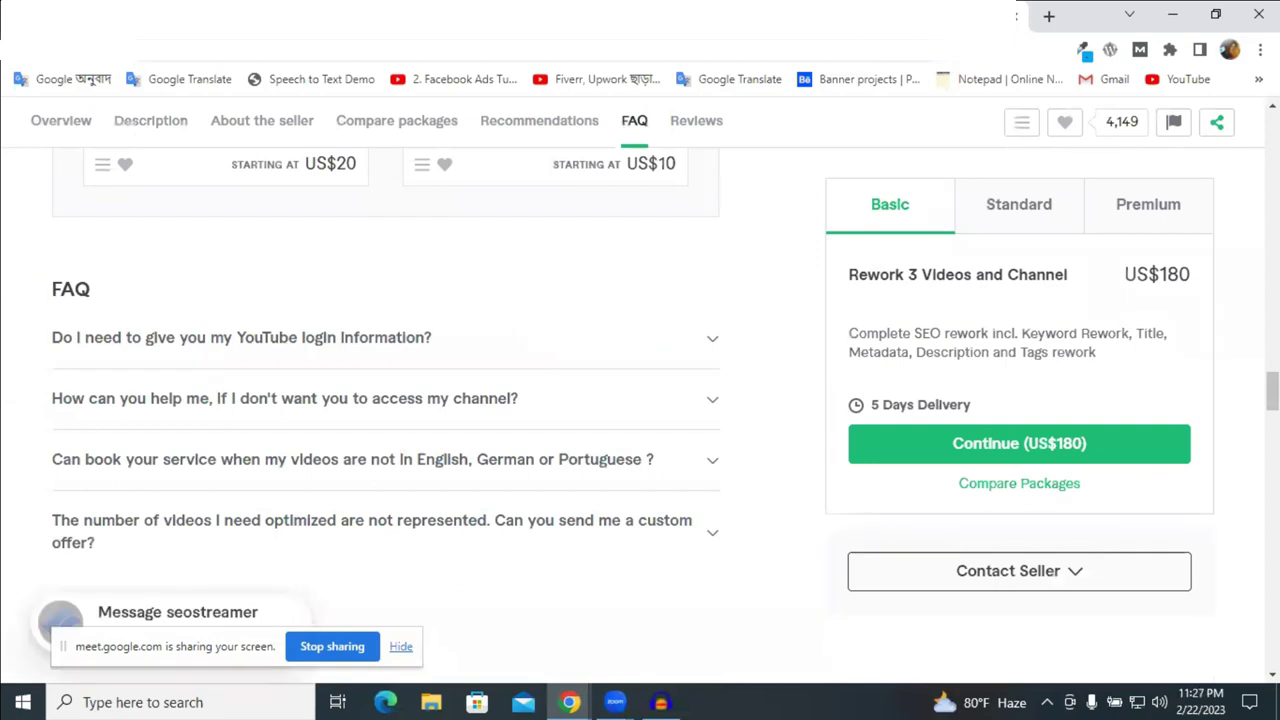
key(ctrl+Tab)
click(649, 400)
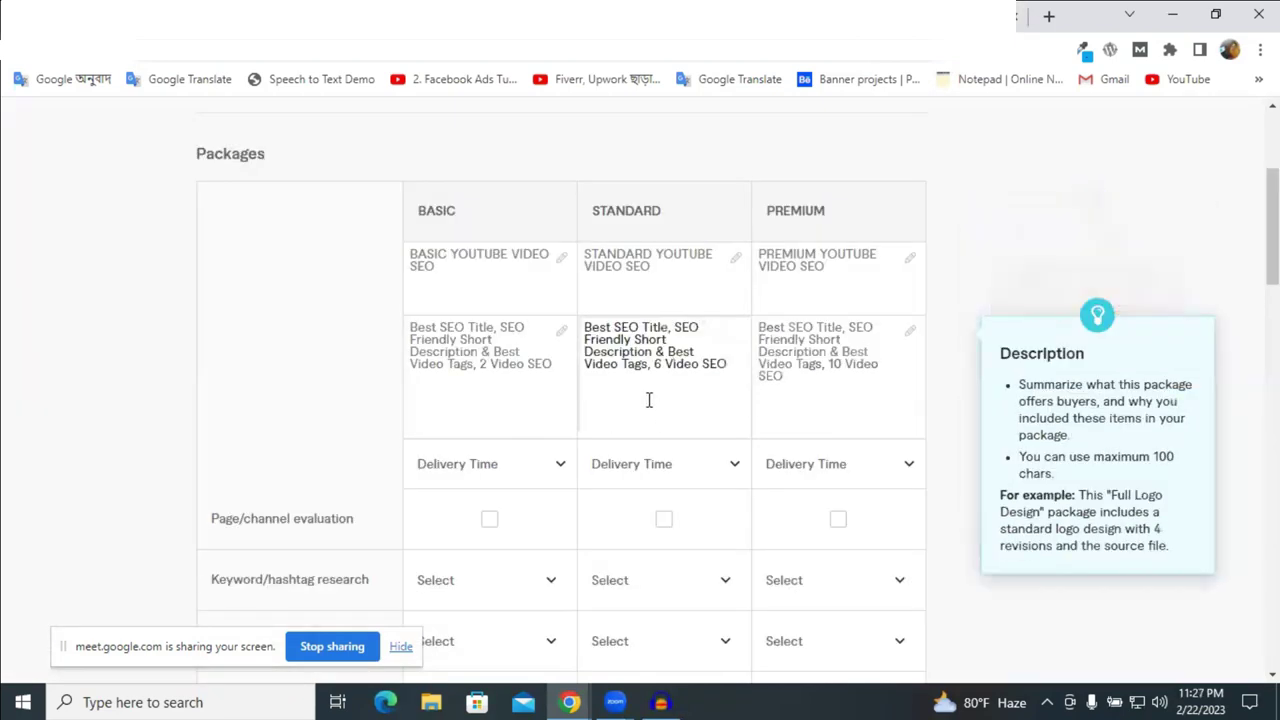
Insert 'Create 2 Thumbnail,' before '6 Video SEO' in the Standard description.
click(731, 363)
text(, Thumbnail)
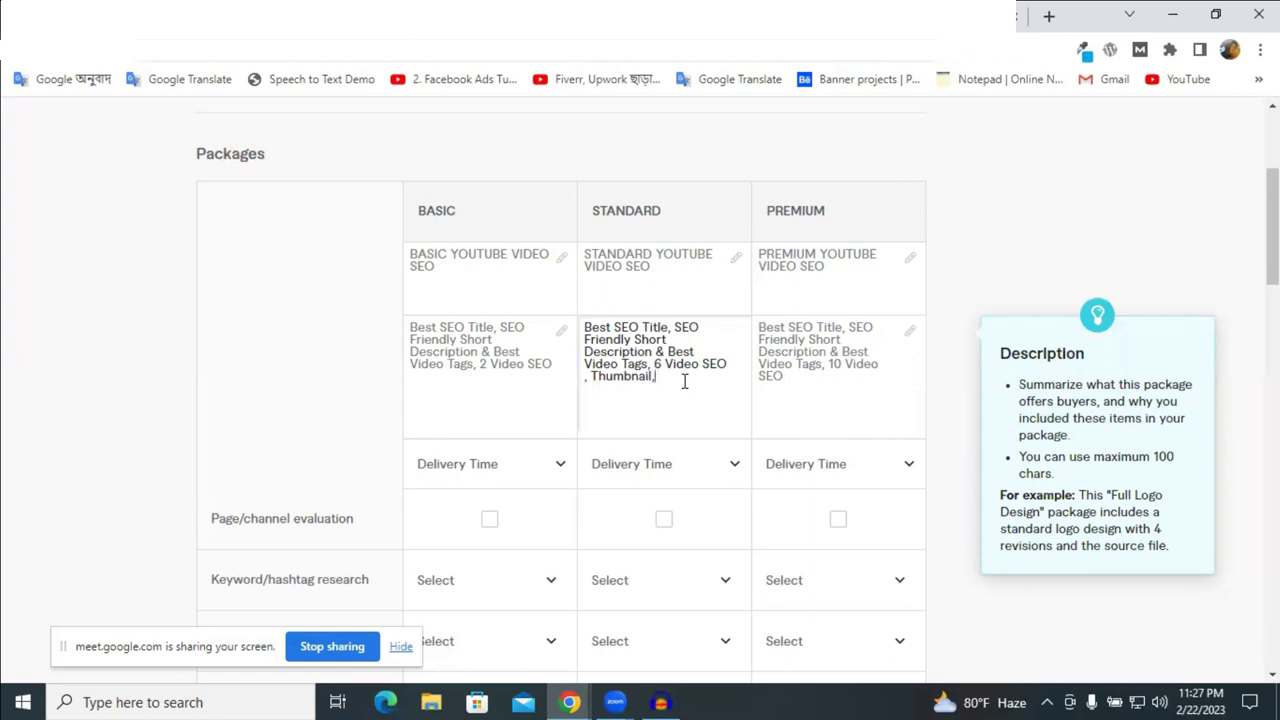
double_click(620, 375)
right_click(620, 376)
click(665, 83)
click(657, 367)
key(ctrl+v)
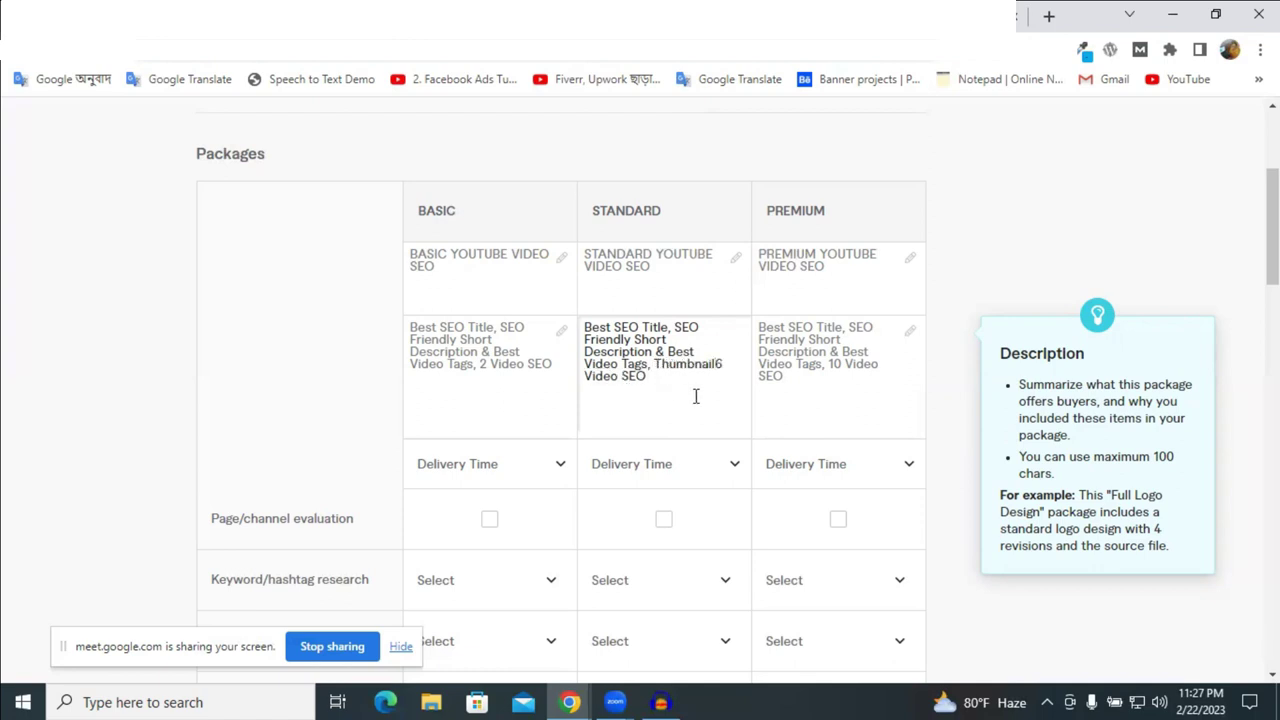
text(,)
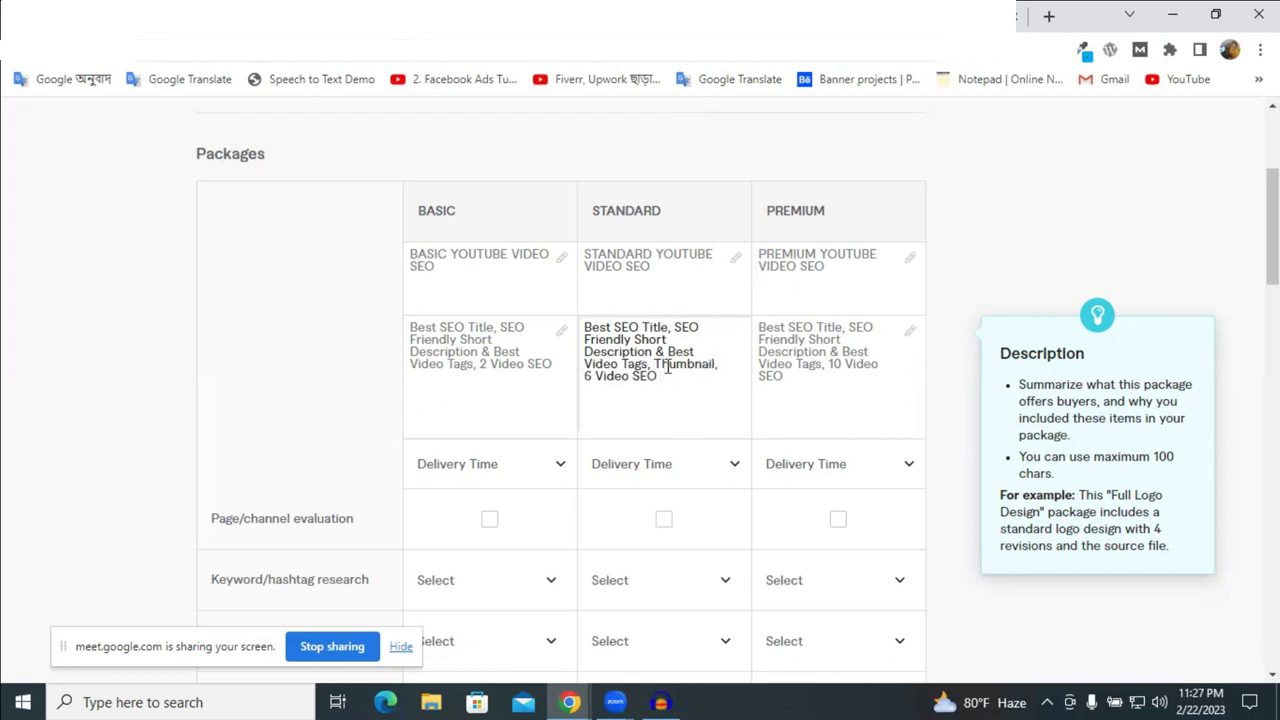
text(Create)
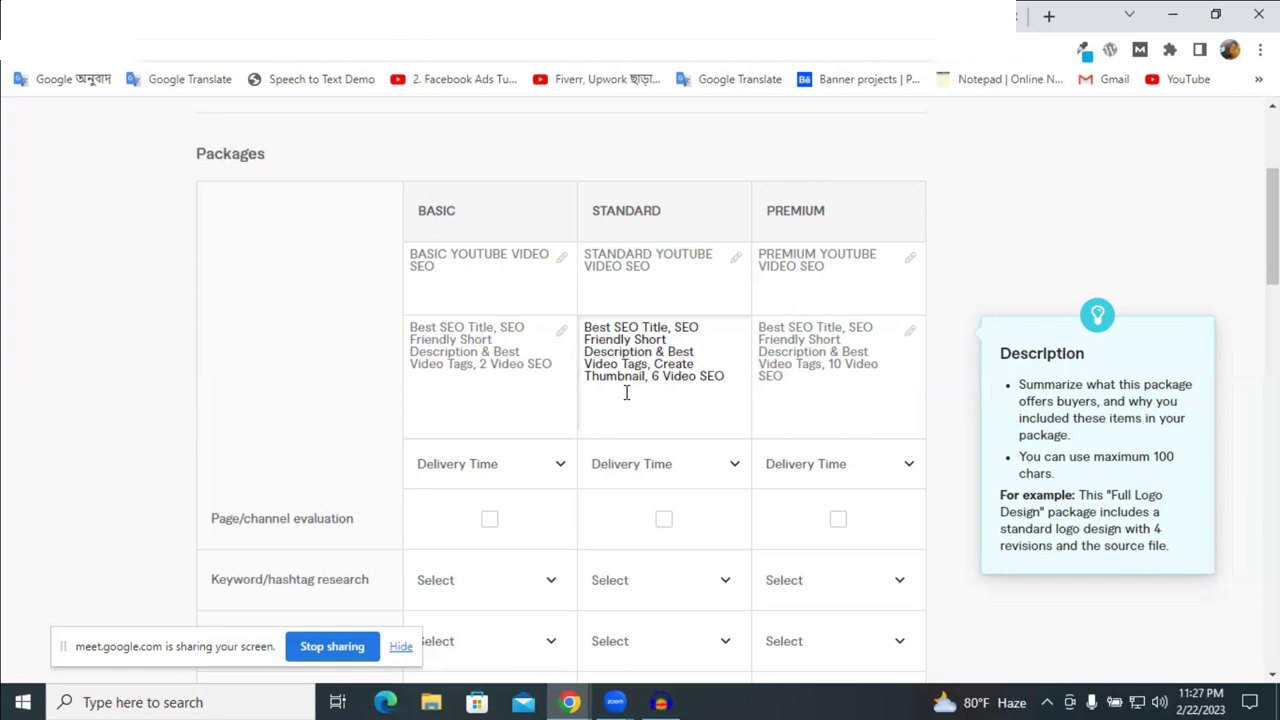
text( 2)
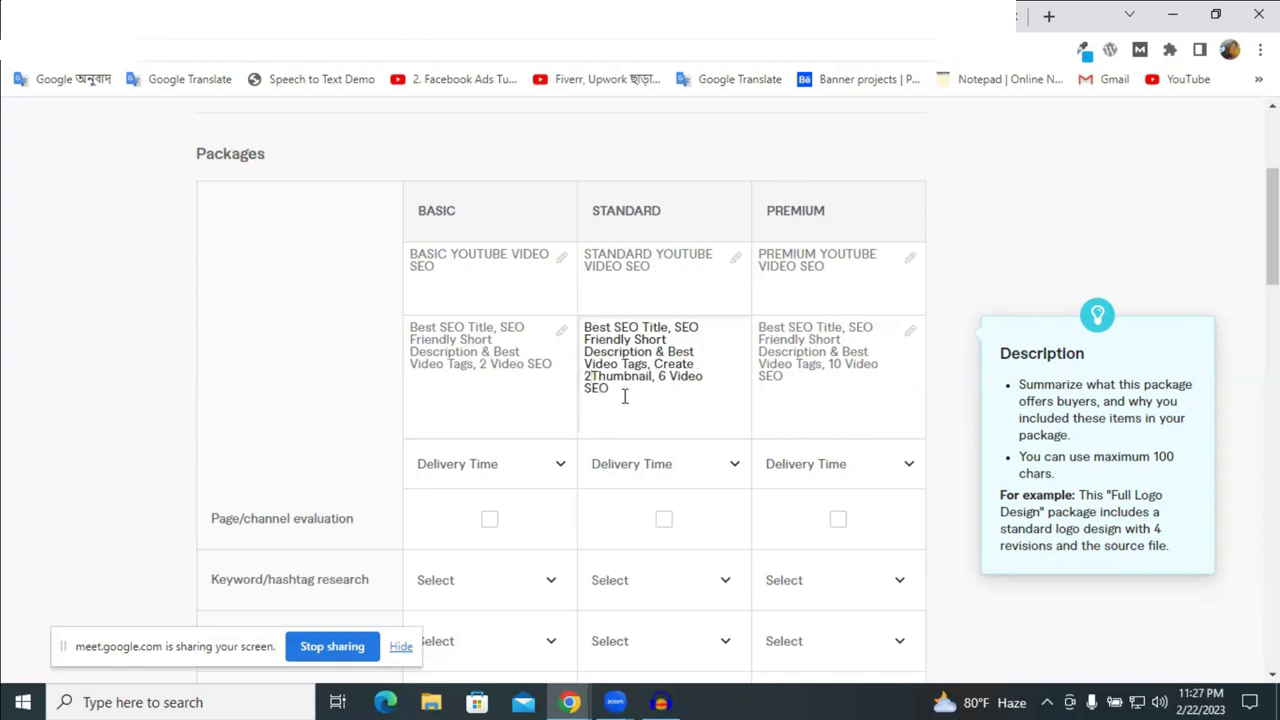
text( Thumbnail,)
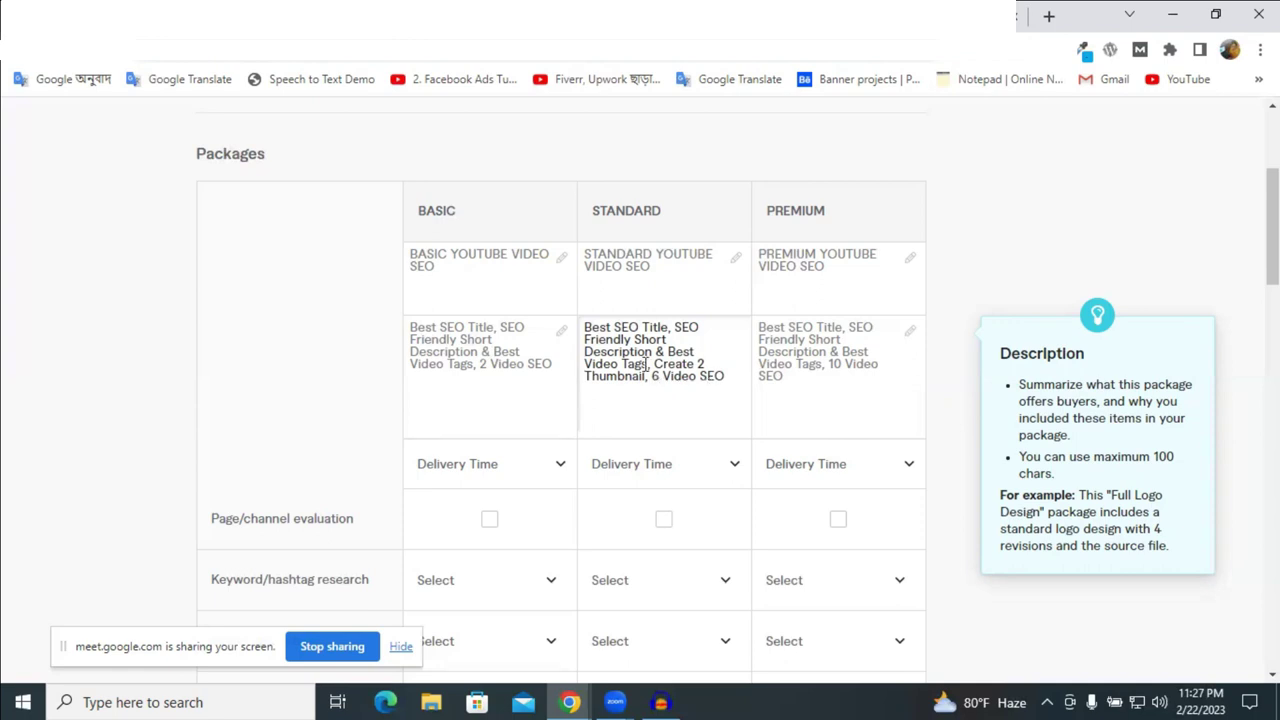
triple_click(643, 364)
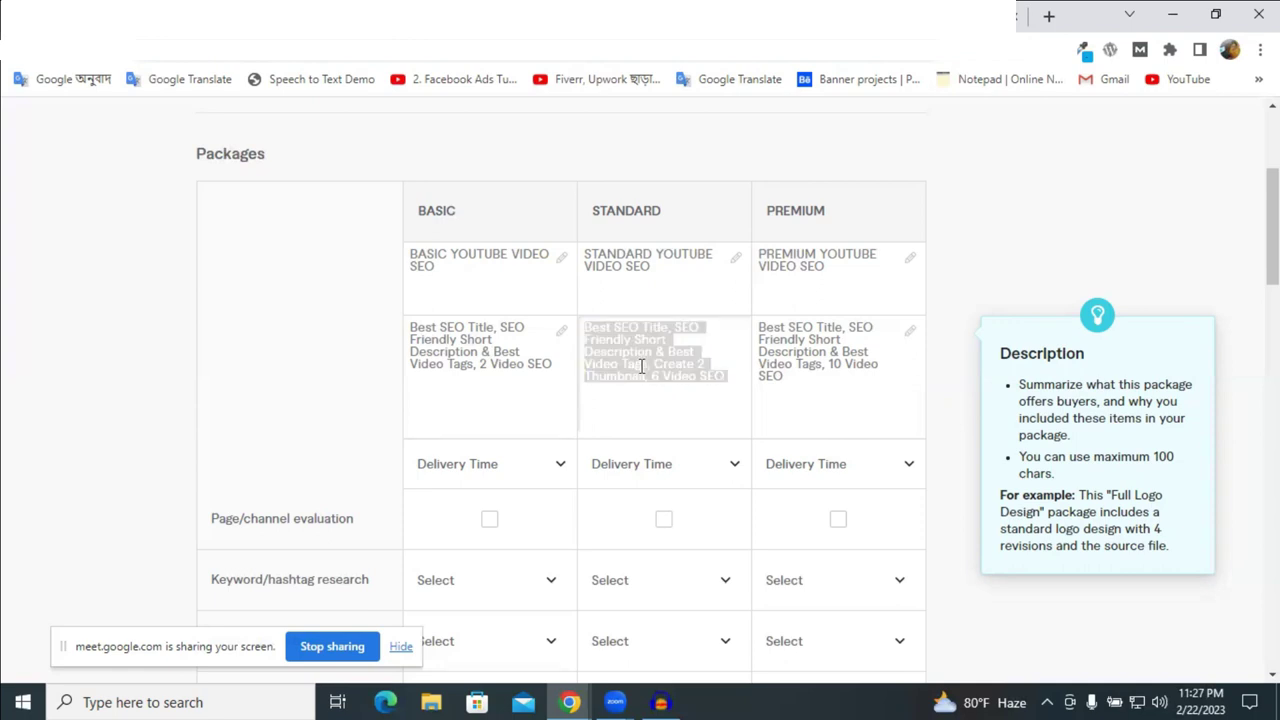
Replace the Premium description with the Standard text, changed to 'Create 5 Thumbnail, 10 Video SEO'.
triple_click(862, 357)
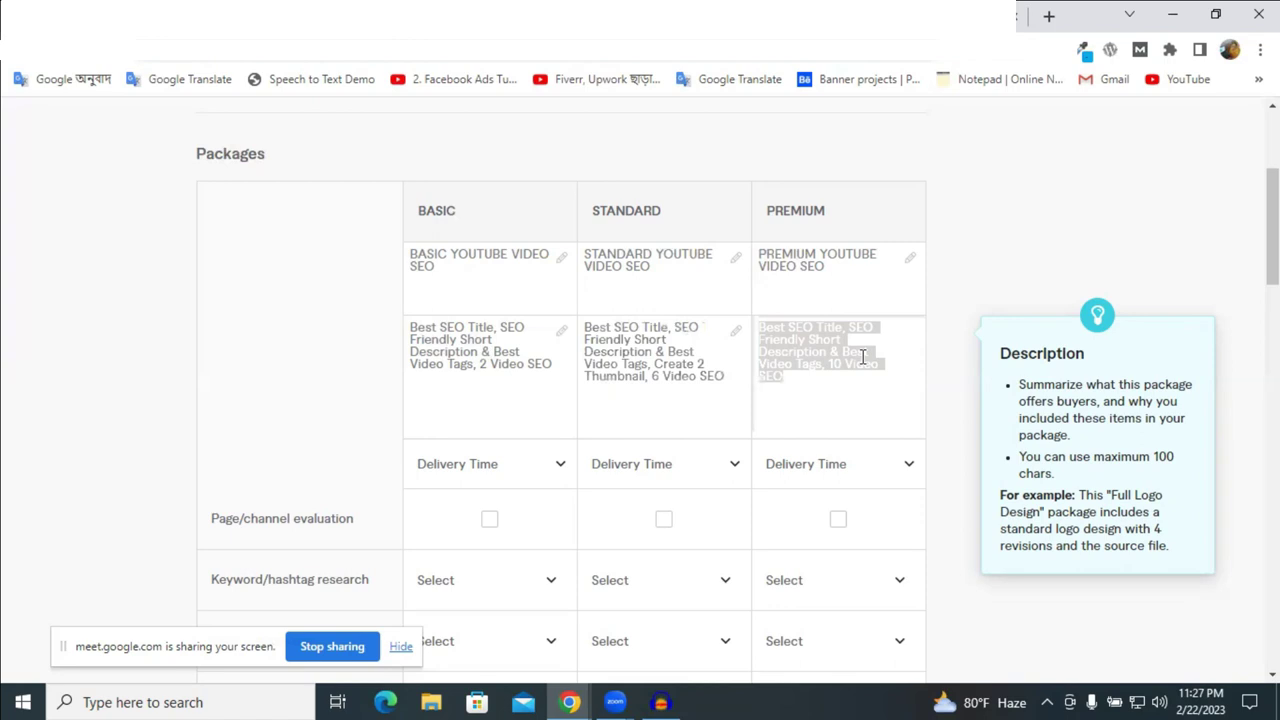
key(ctrl+v)
click(826, 378)
key(BackSpace)
text(10)
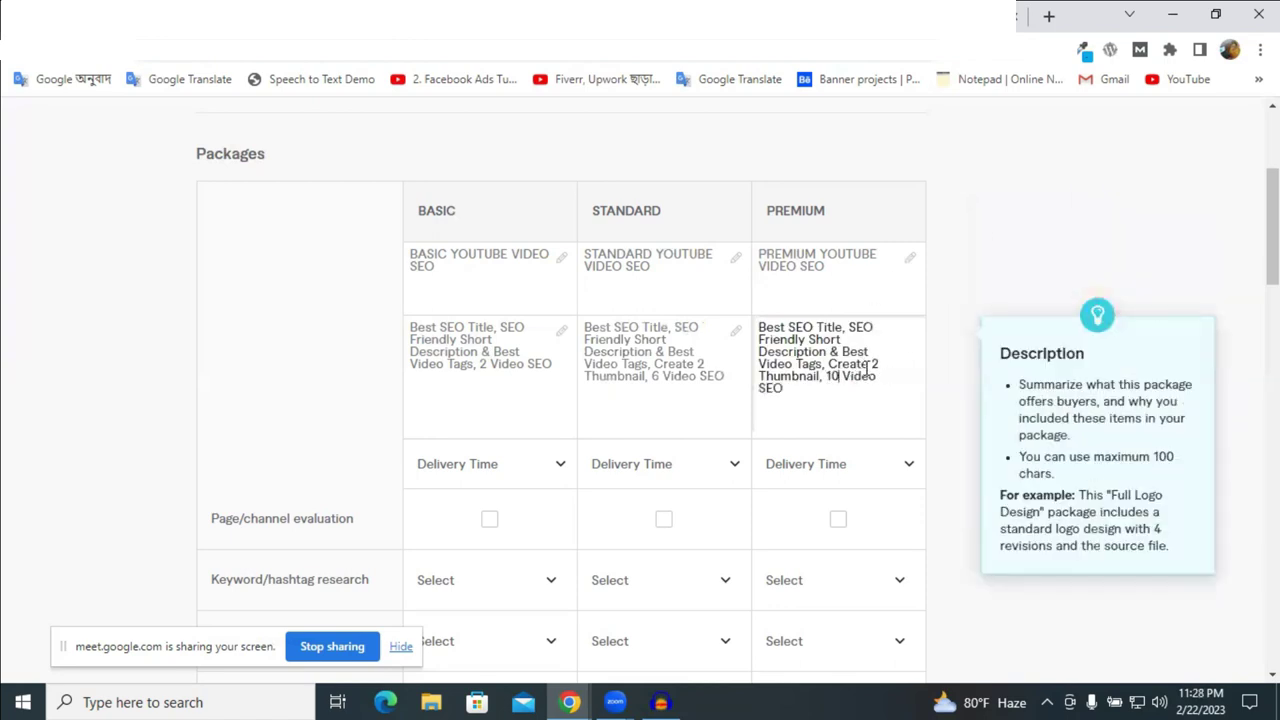
drag(868, 364, 880, 364)
Copy the full Premium description and open a new blank browser tab.
key(ctrl+a)
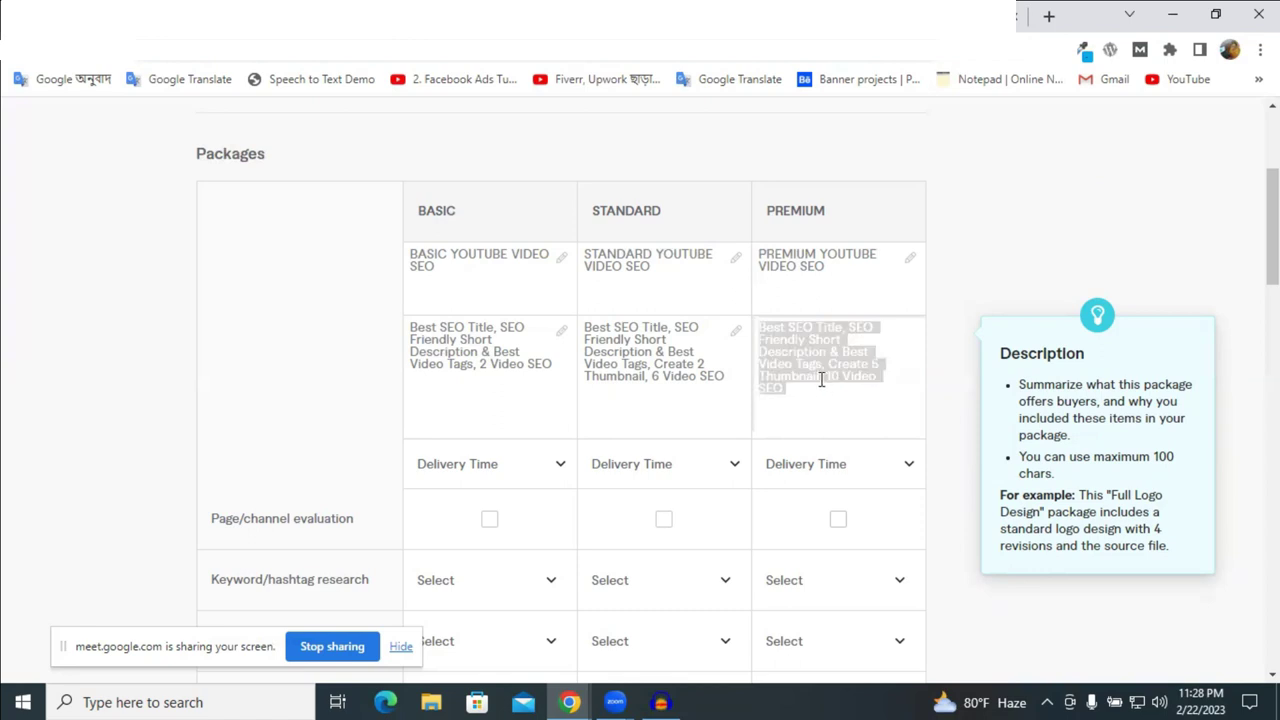
right_click(821, 380)
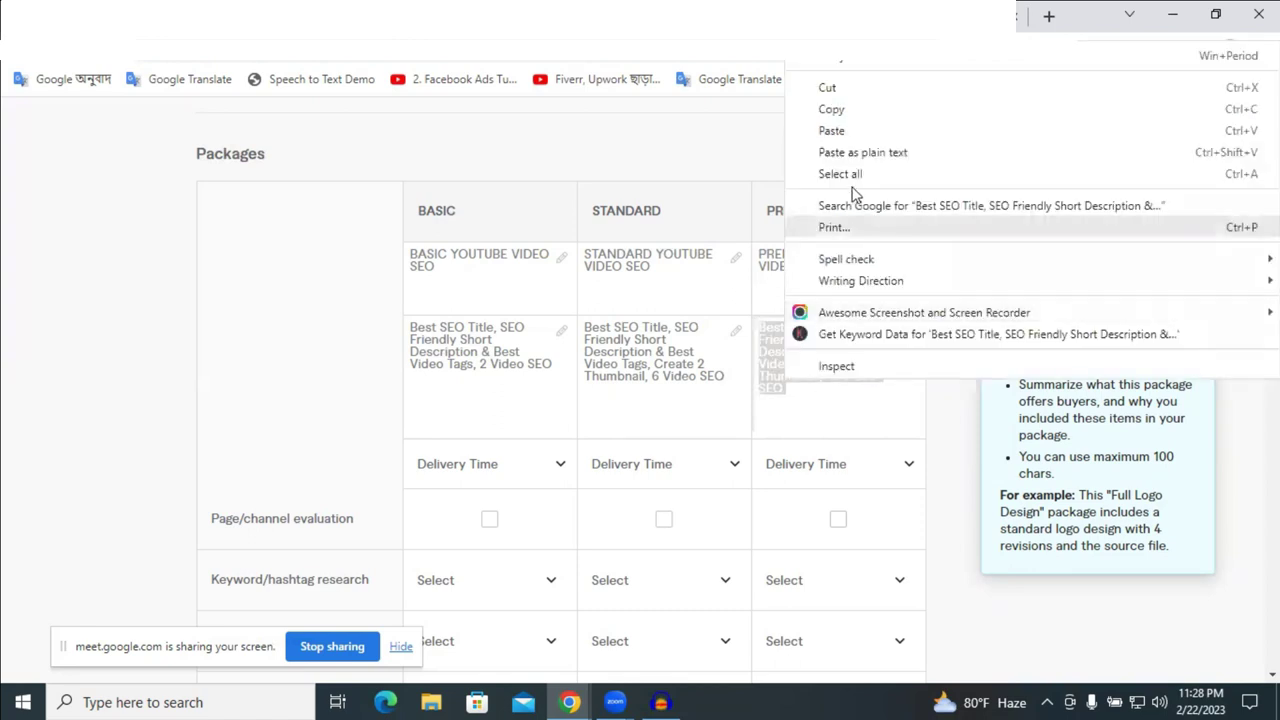
click(866, 115)
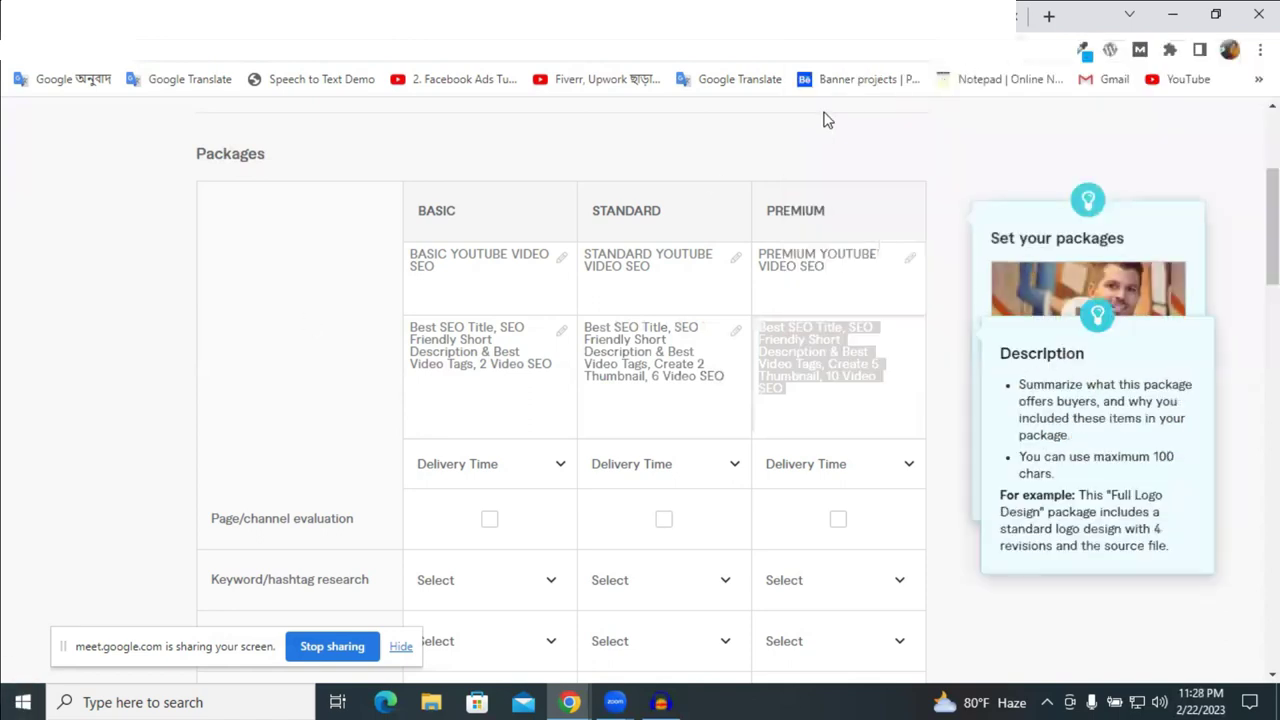
click(1049, 16)
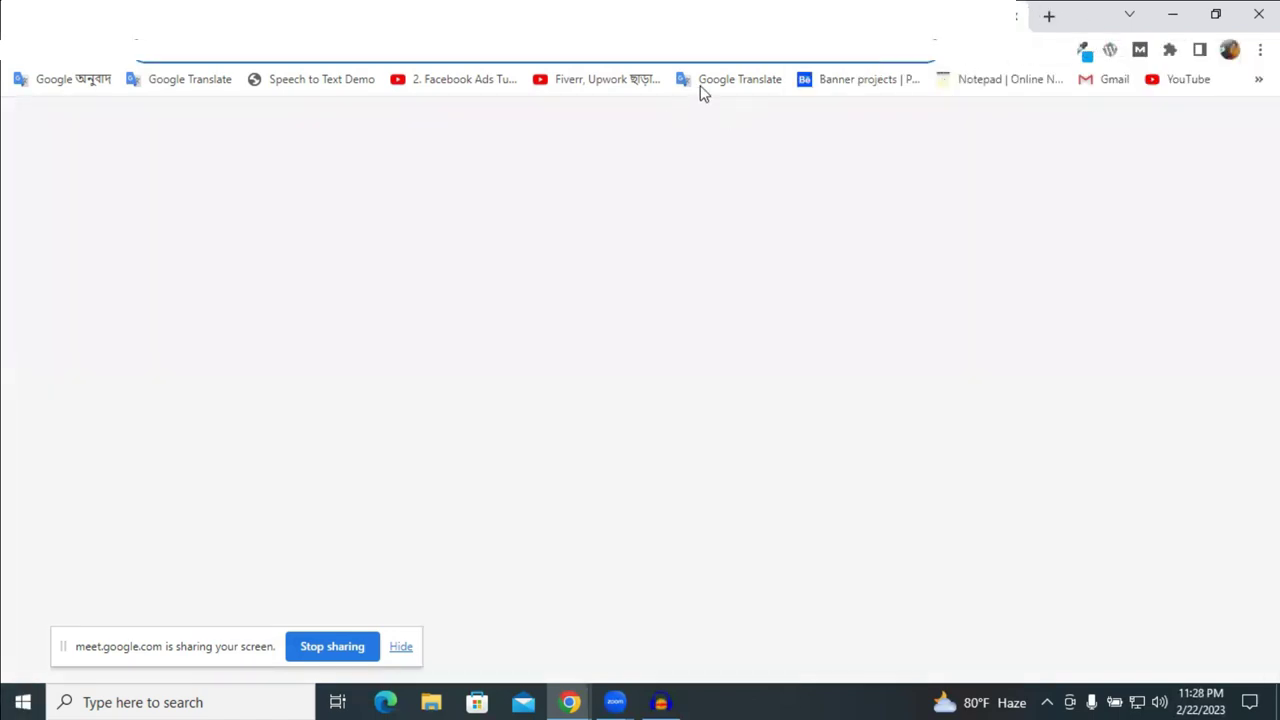
Run the Premium description through Google Translate into Bengali, then head back to Fiverr.
click(700, 85)
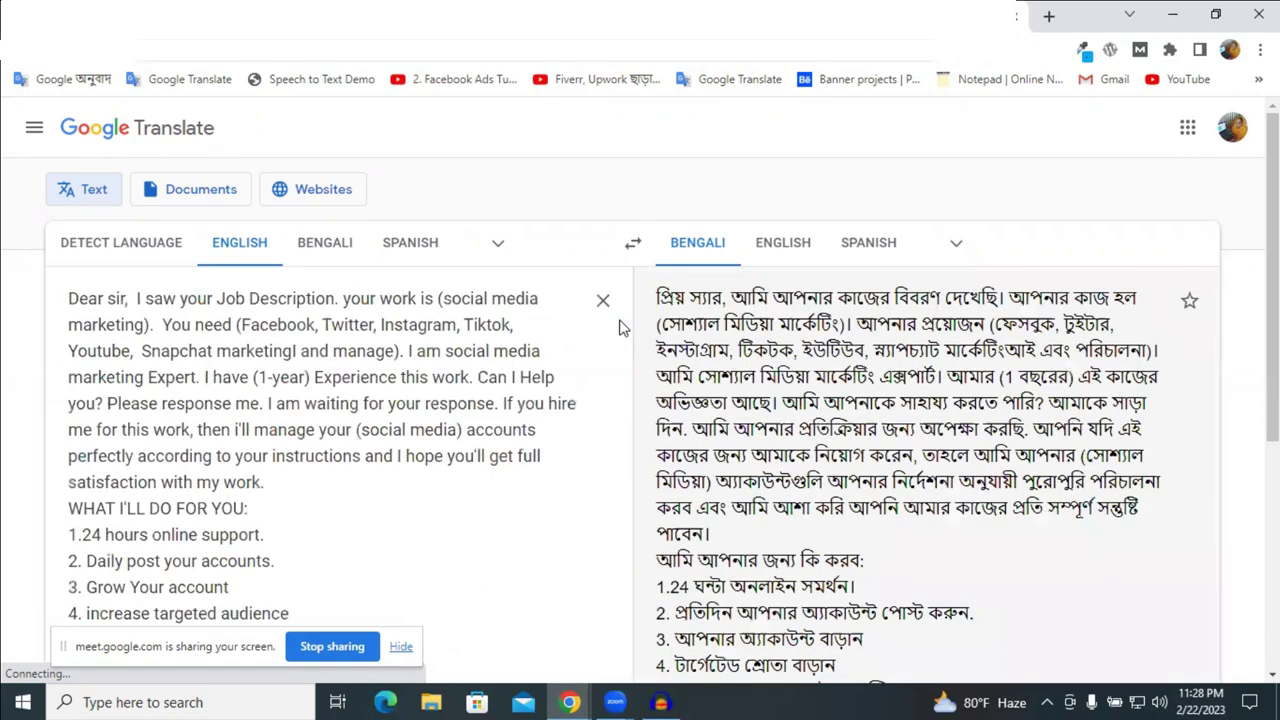
click(604, 303)
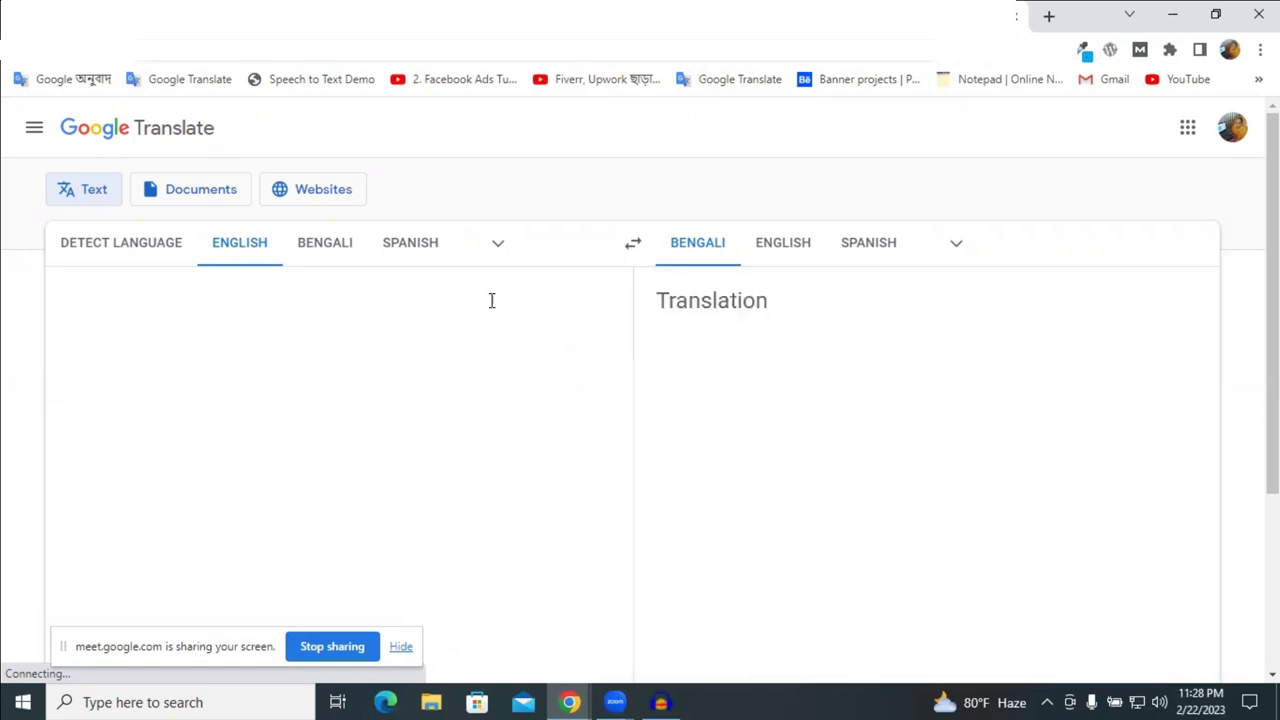
key(ctrl+v)
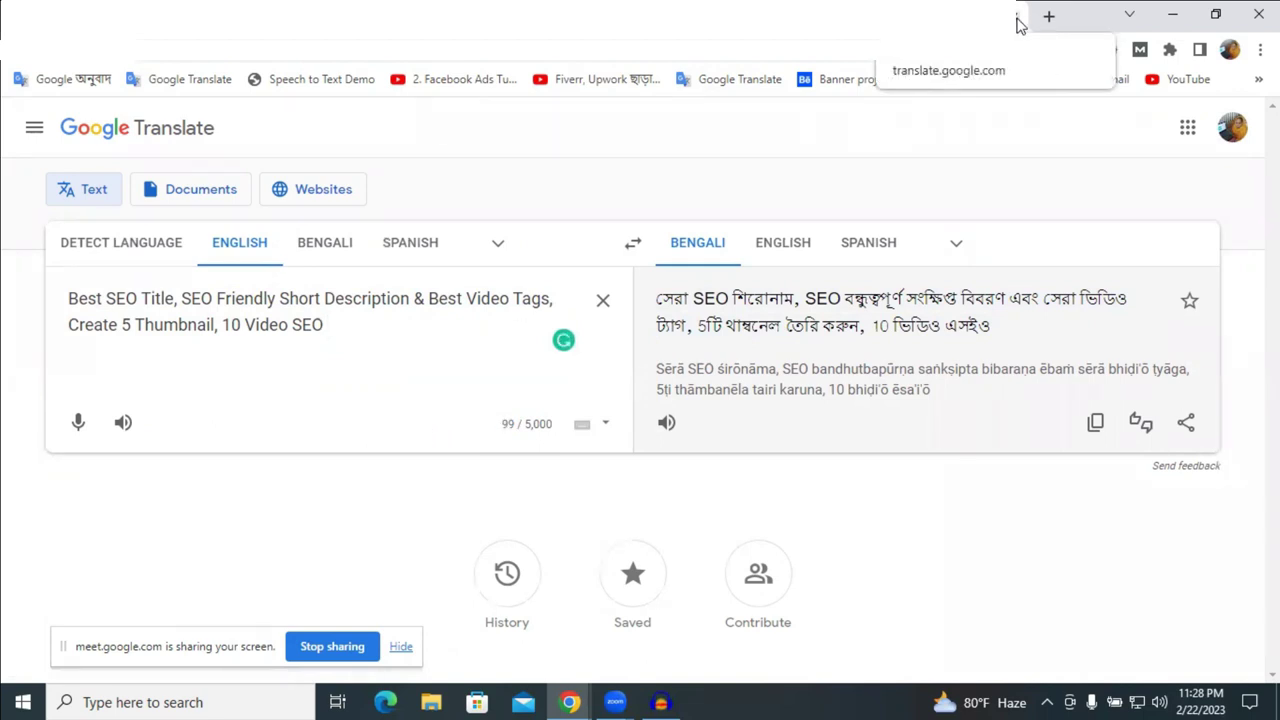
click(940, 16)
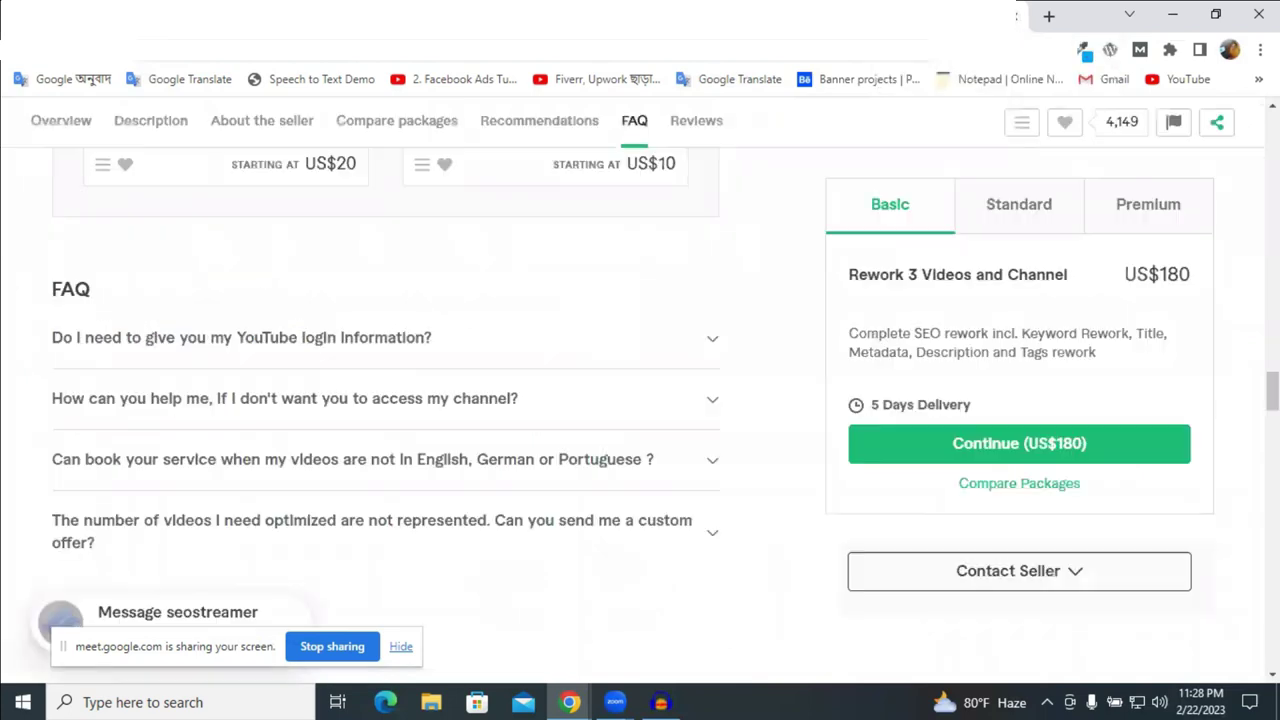
Back on the Packages page, set the Basic delivery time to 1 day.
click(820, 16)
scroll(286, 349, down, 1)
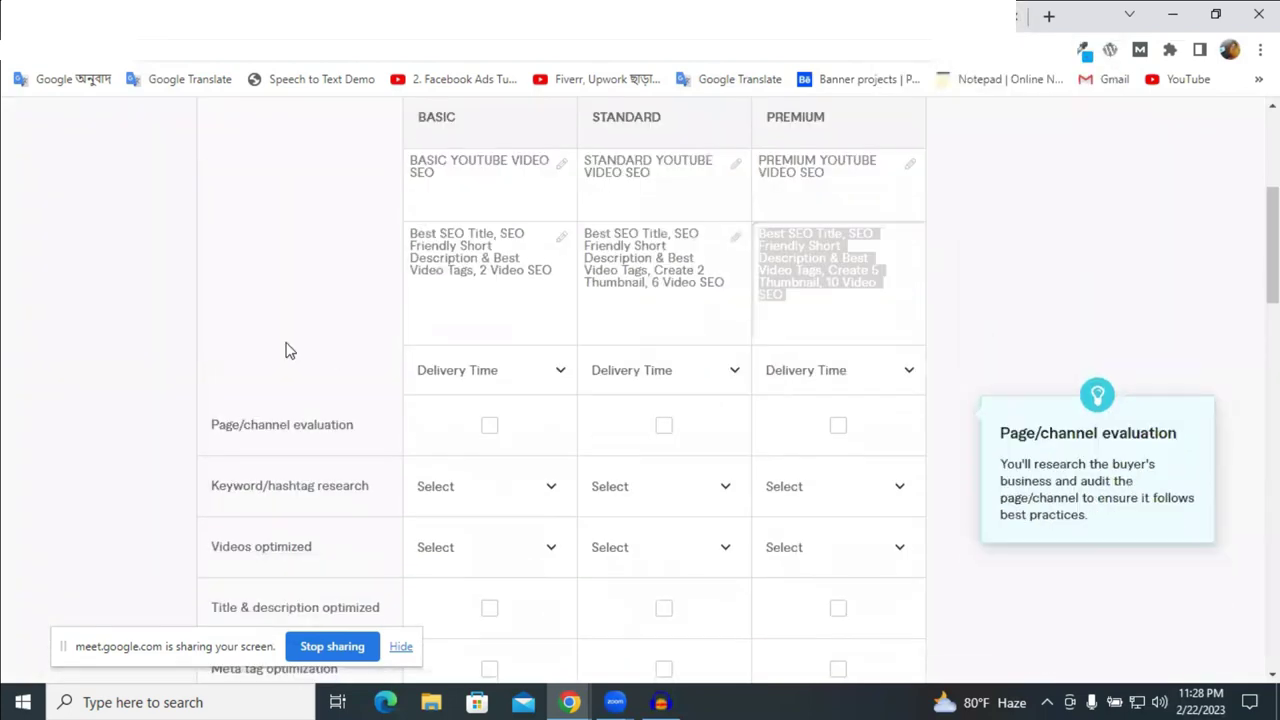
click(289, 306)
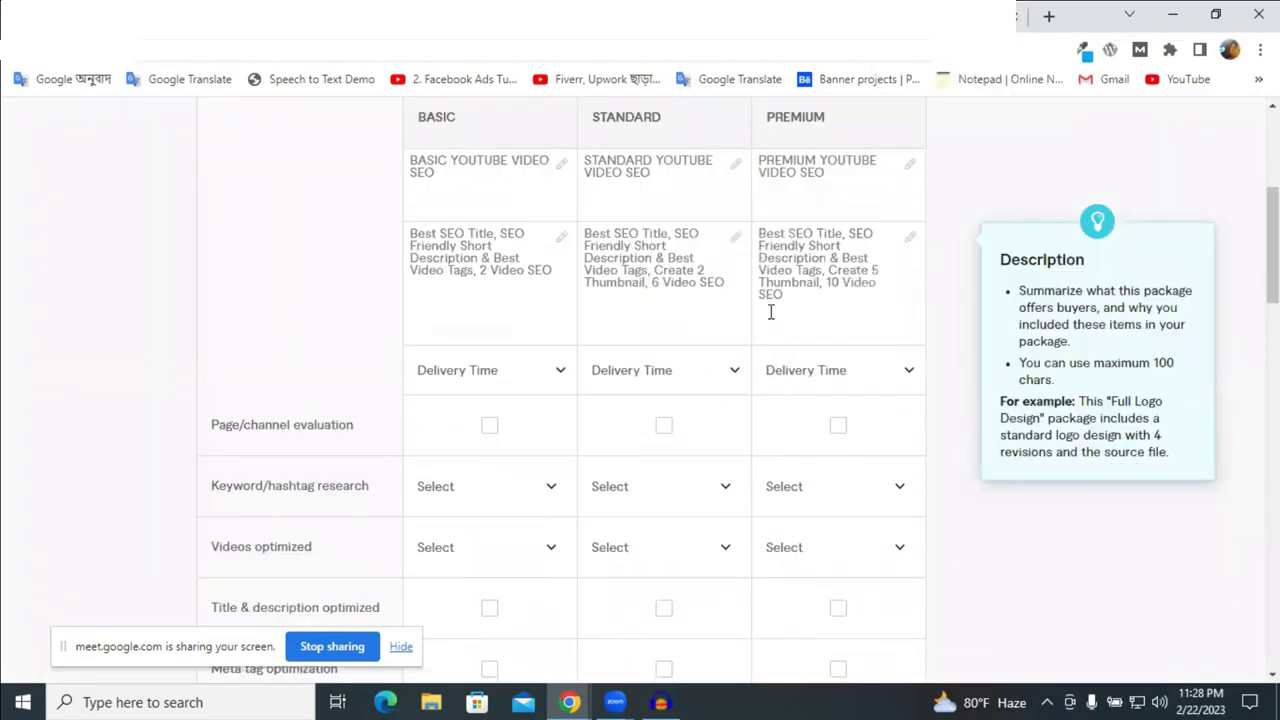
scroll(591, 337, down, 2)
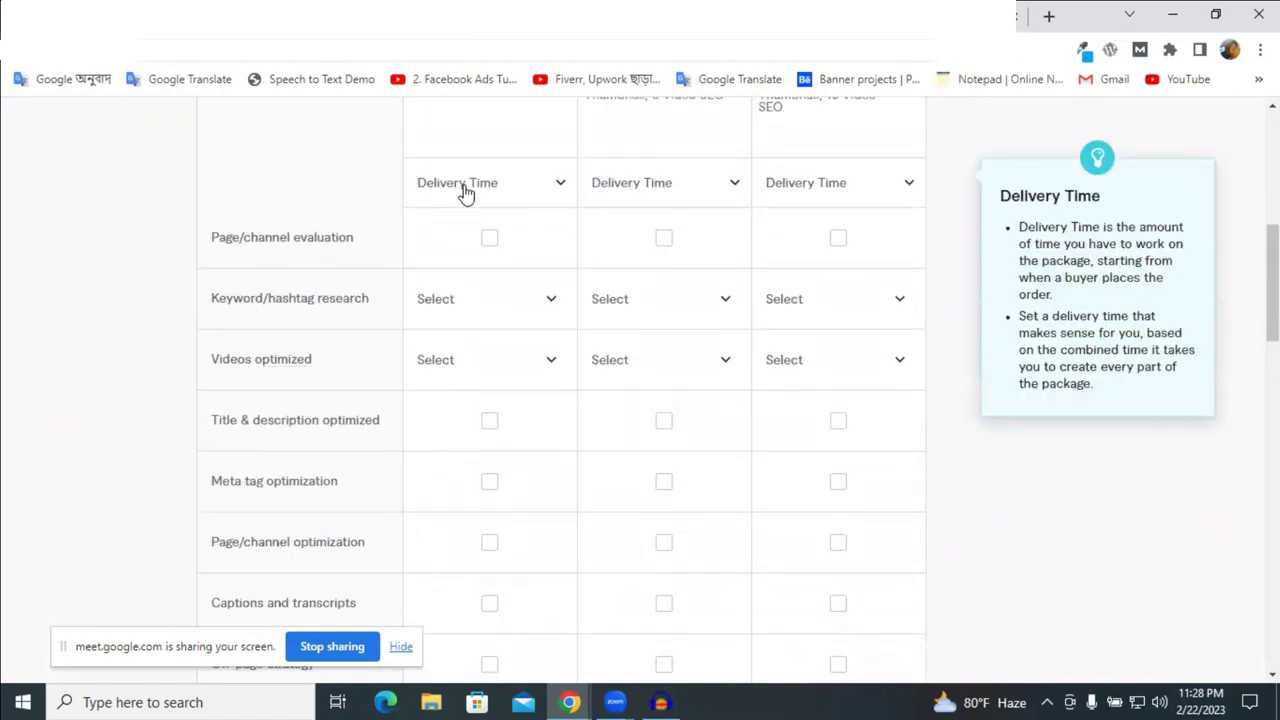
click(465, 193)
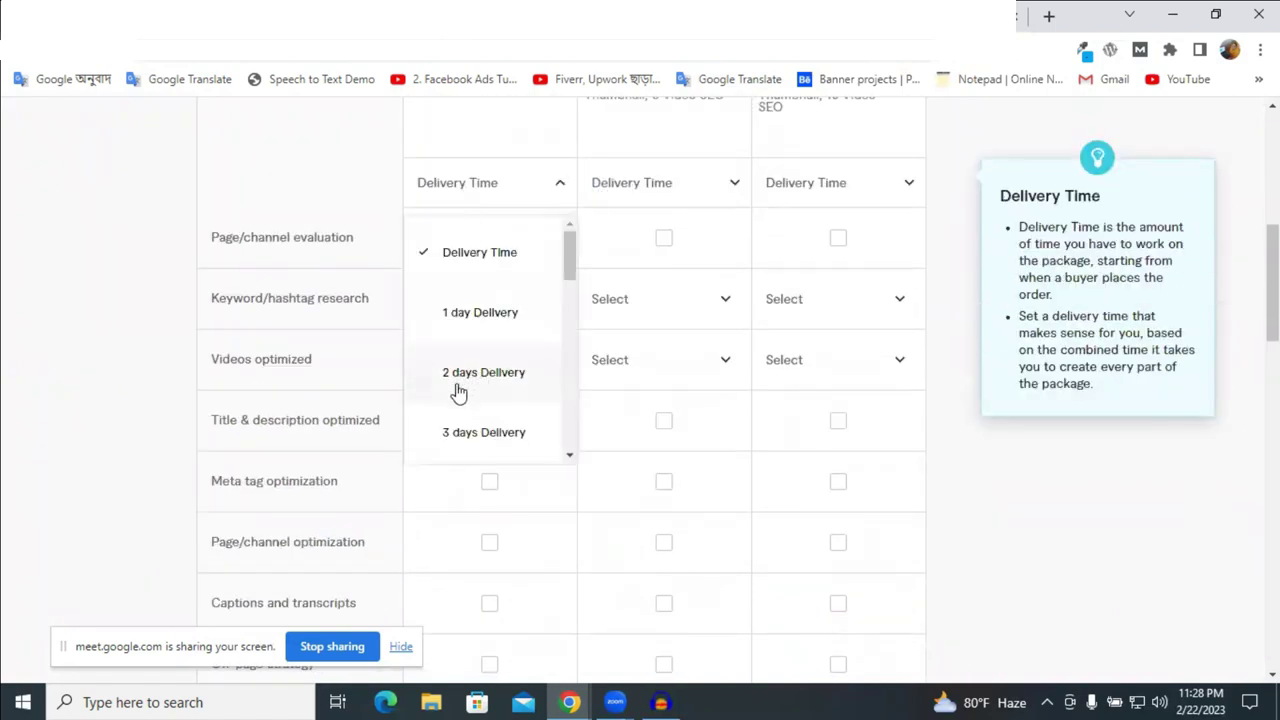
click(463, 312)
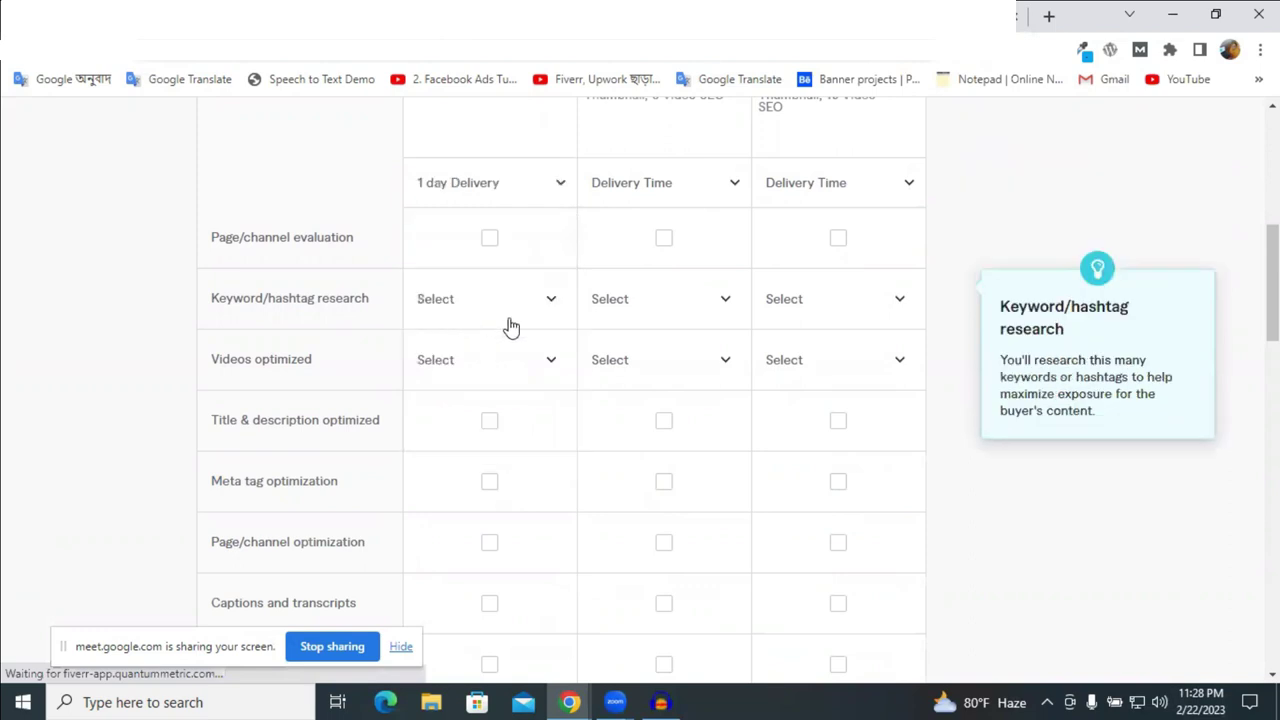
Set the Standard delivery time to 3 days and Premium to 7 days.
scroll(510, 327, up, 2)
click(634, 373)
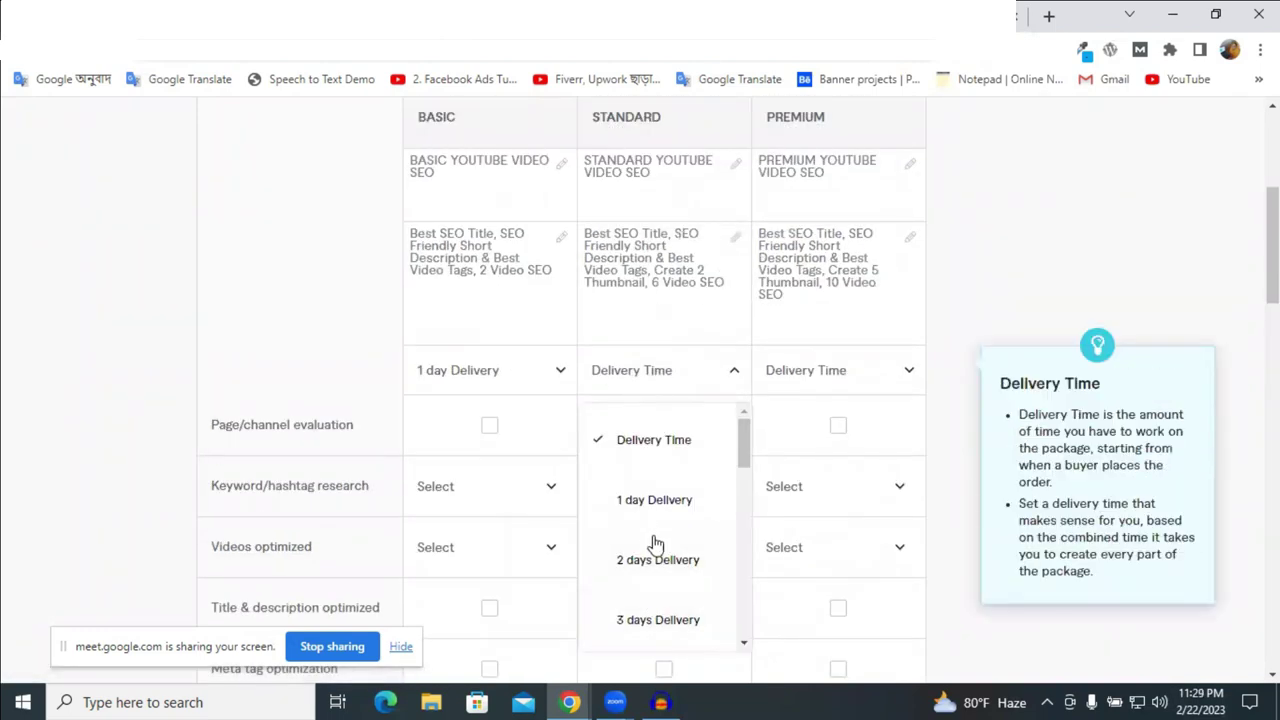
click(650, 619)
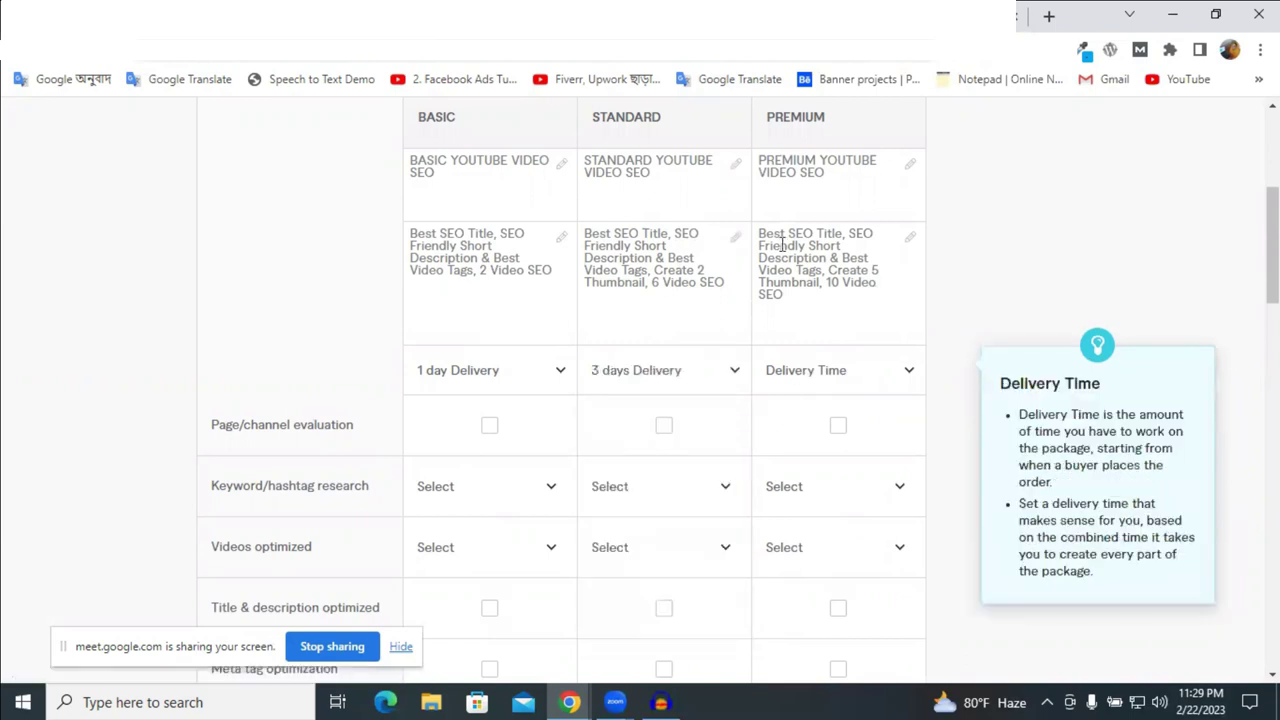
click(830, 370)
scroll(831, 590, down, 3)
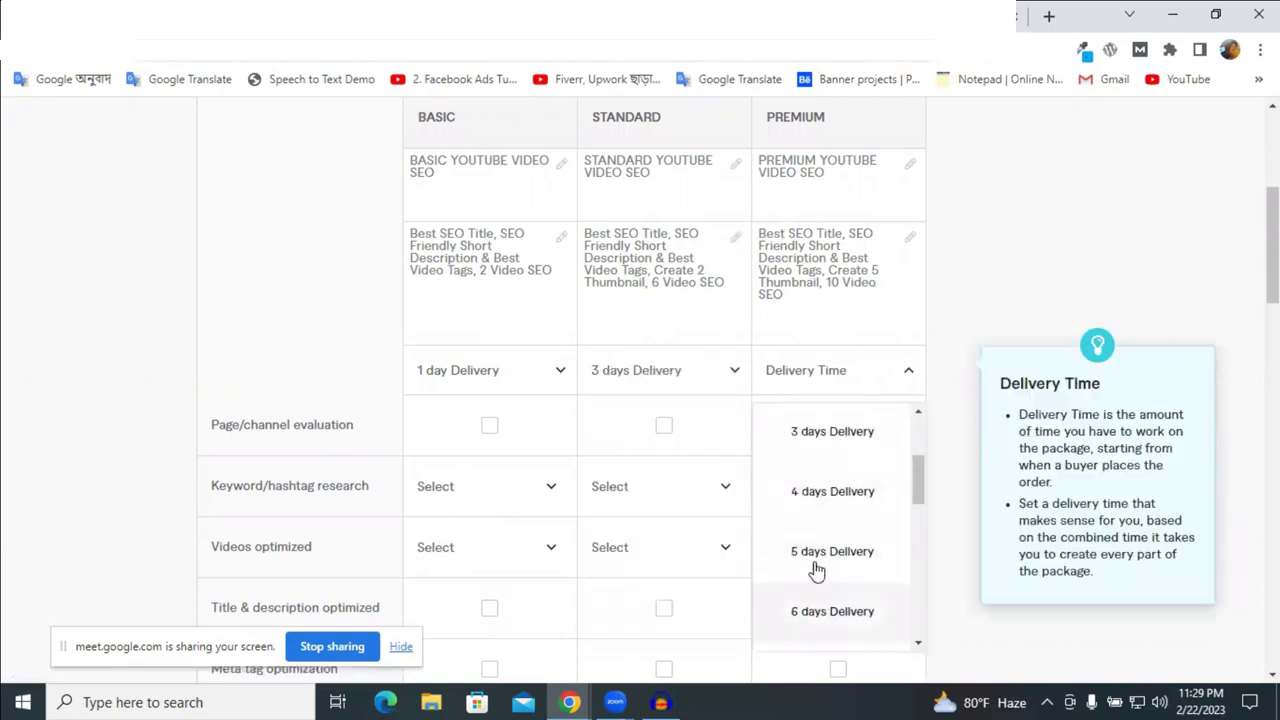
scroll(820, 540, down, 2)
click(823, 506)
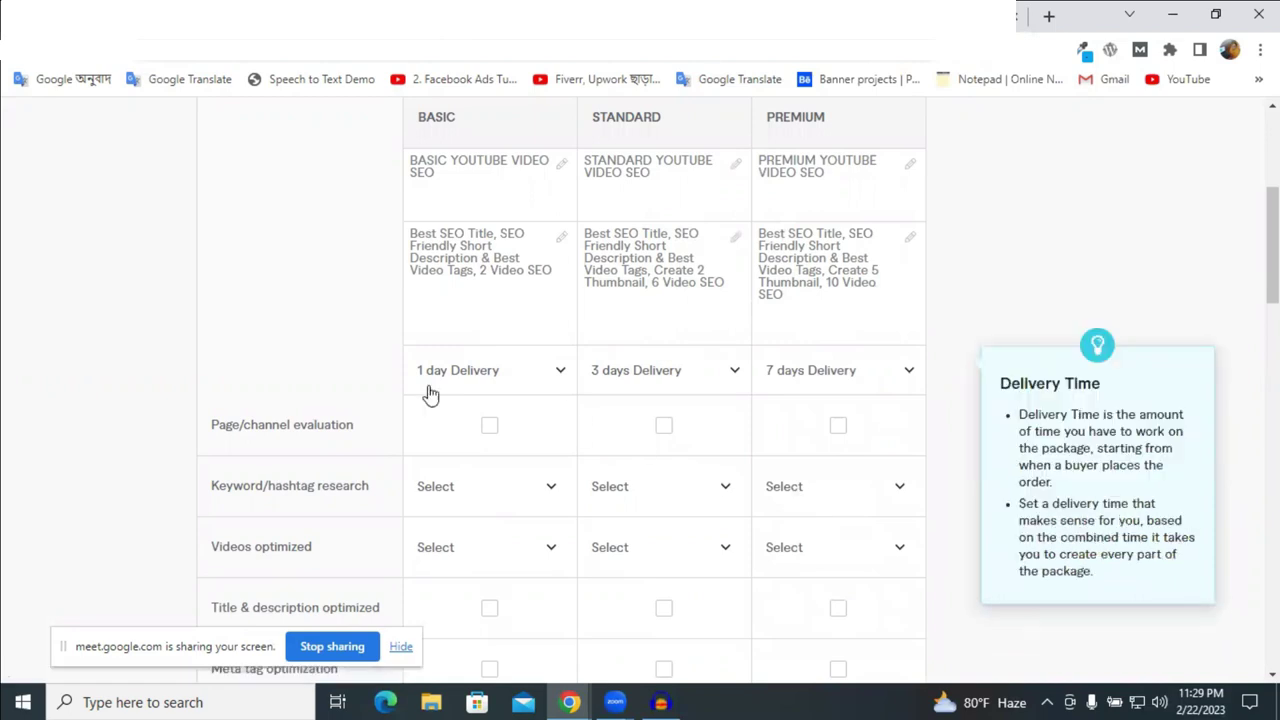
scroll(619, 418, down, 1)
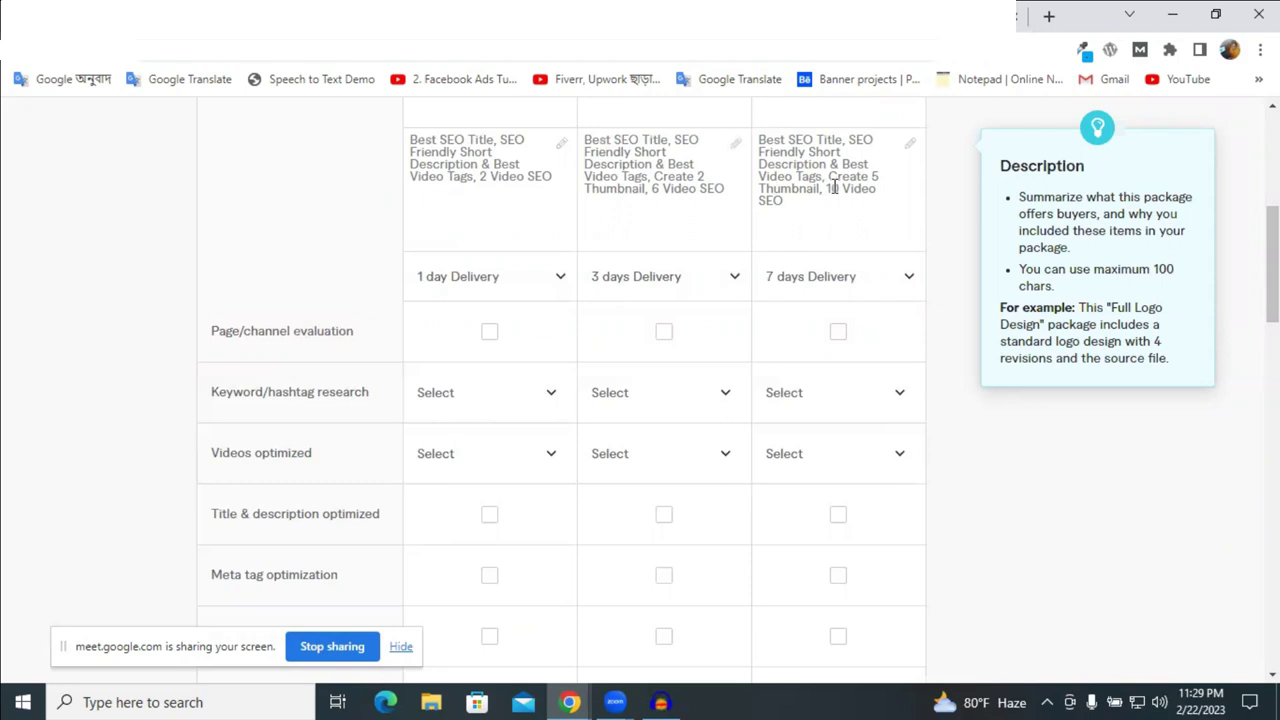
mouse_move(831, 274)
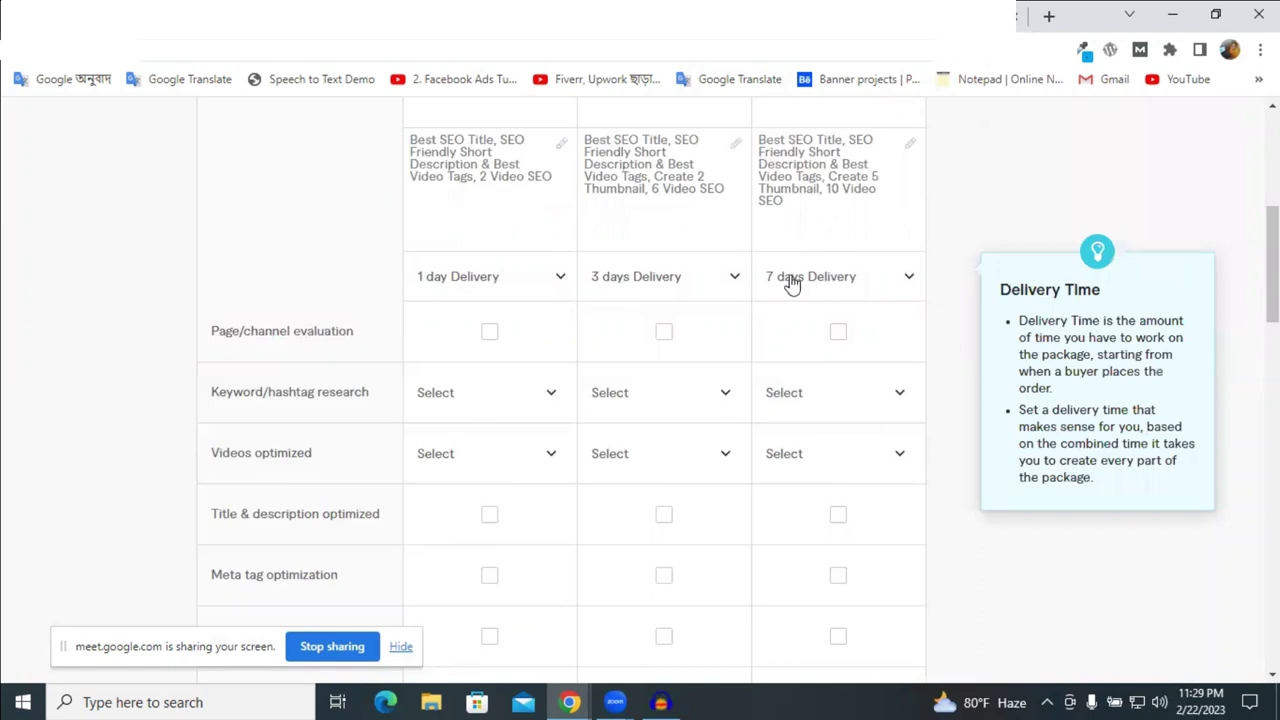
mouse_move(795, 197)
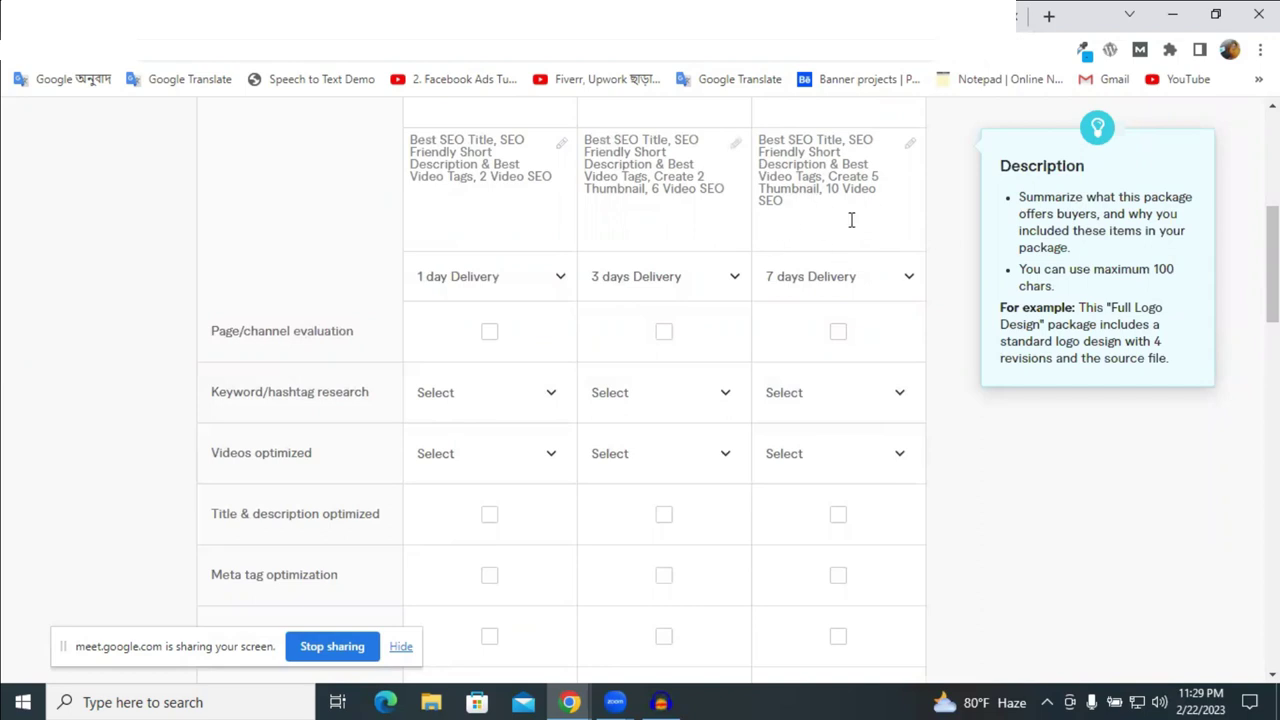
mouse_move(740, 298)
mouse_move(566, 374)
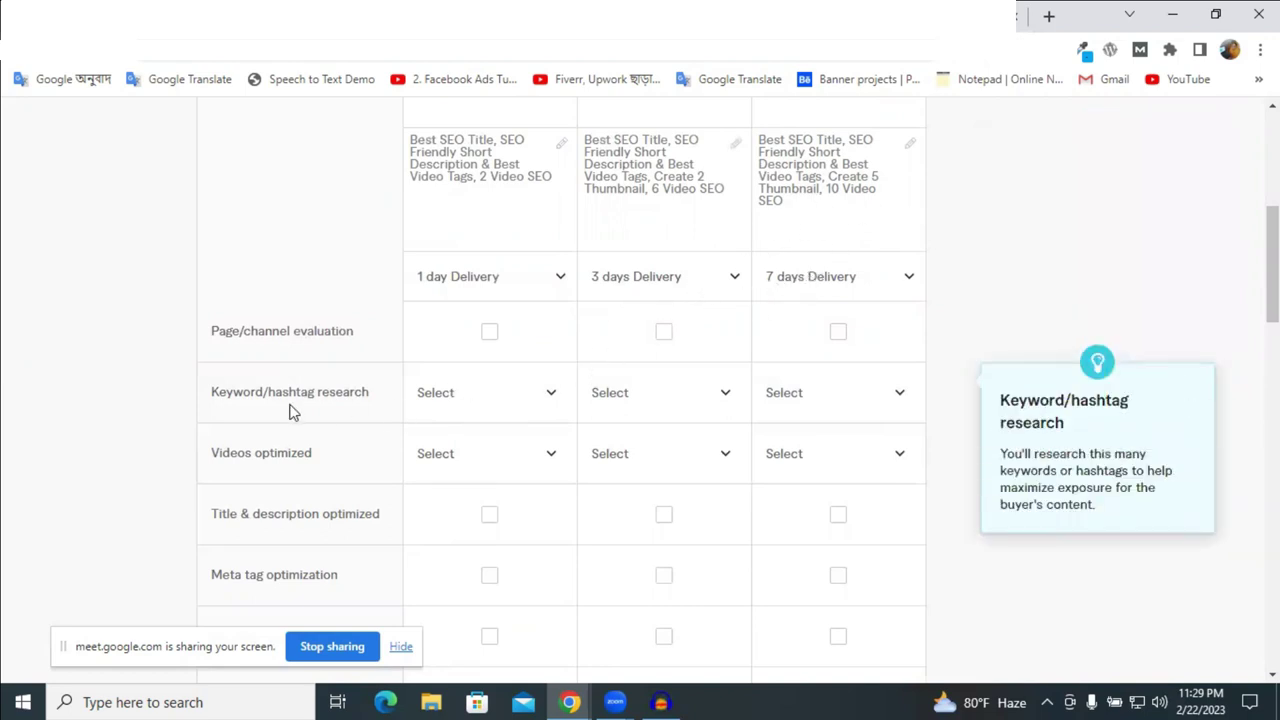
click(457, 402)
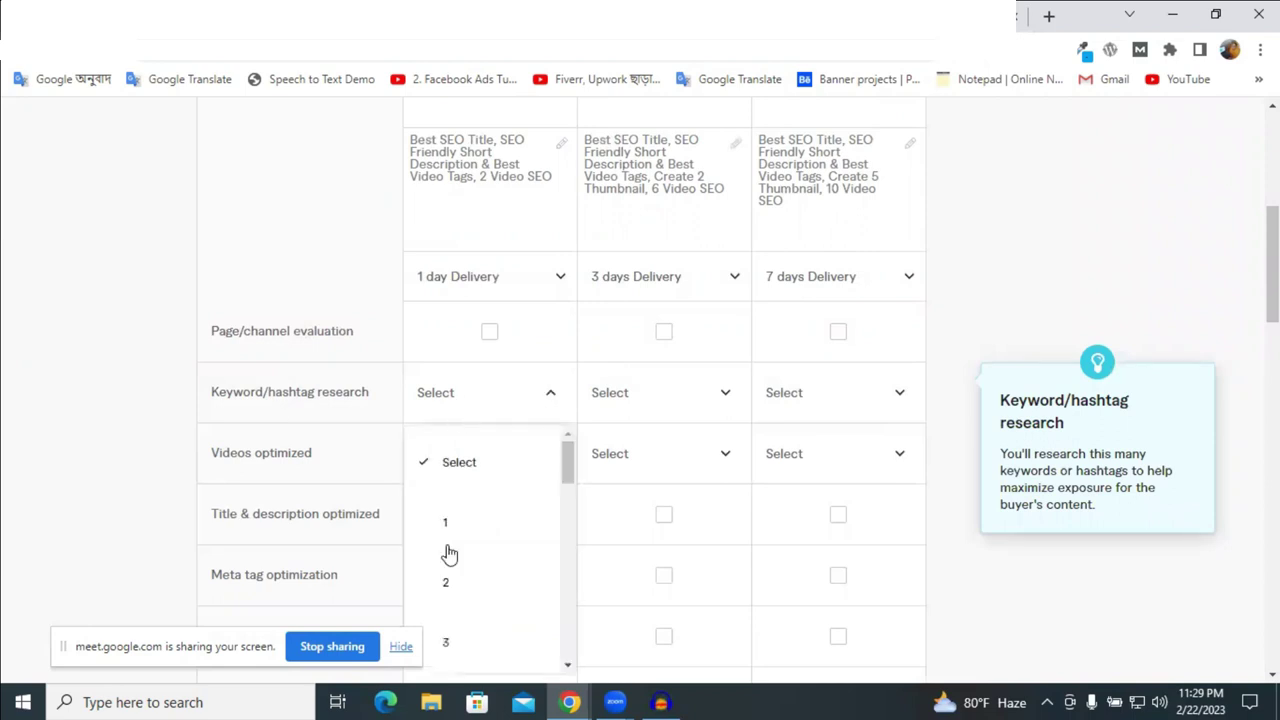
click(533, 400)
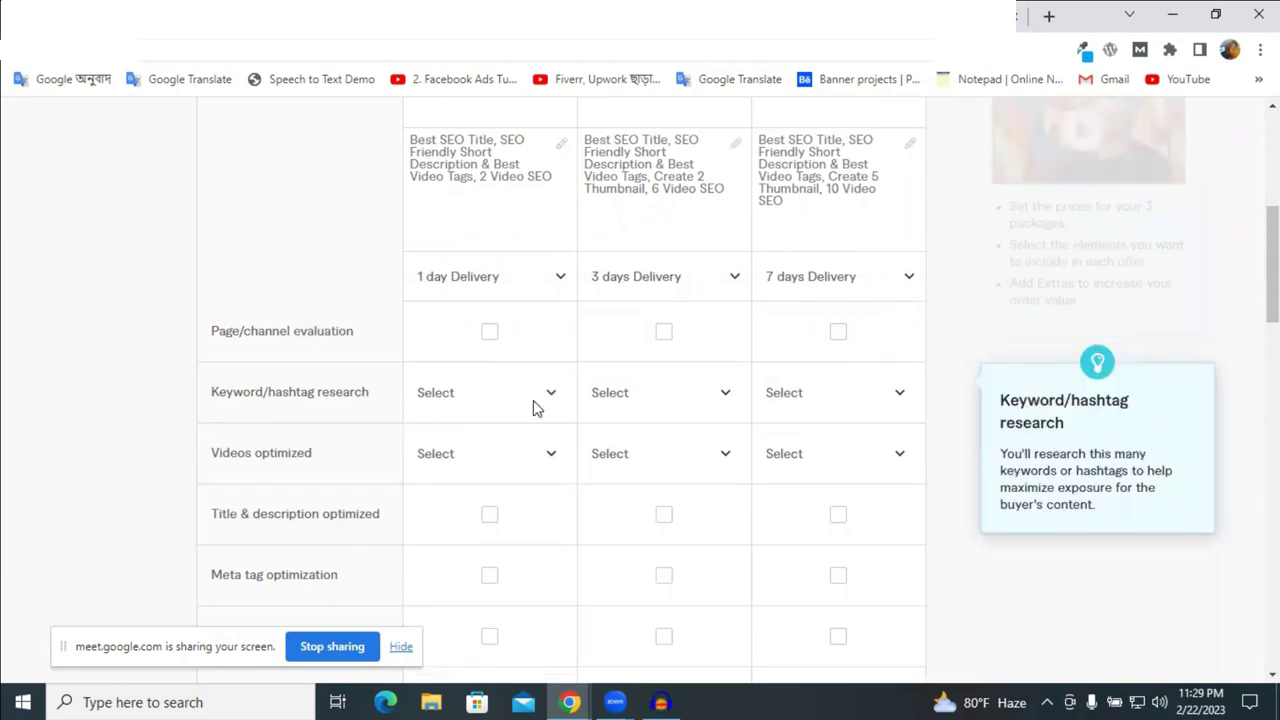
scroll(414, 409, down, 1)
key(ctrl+Tab)
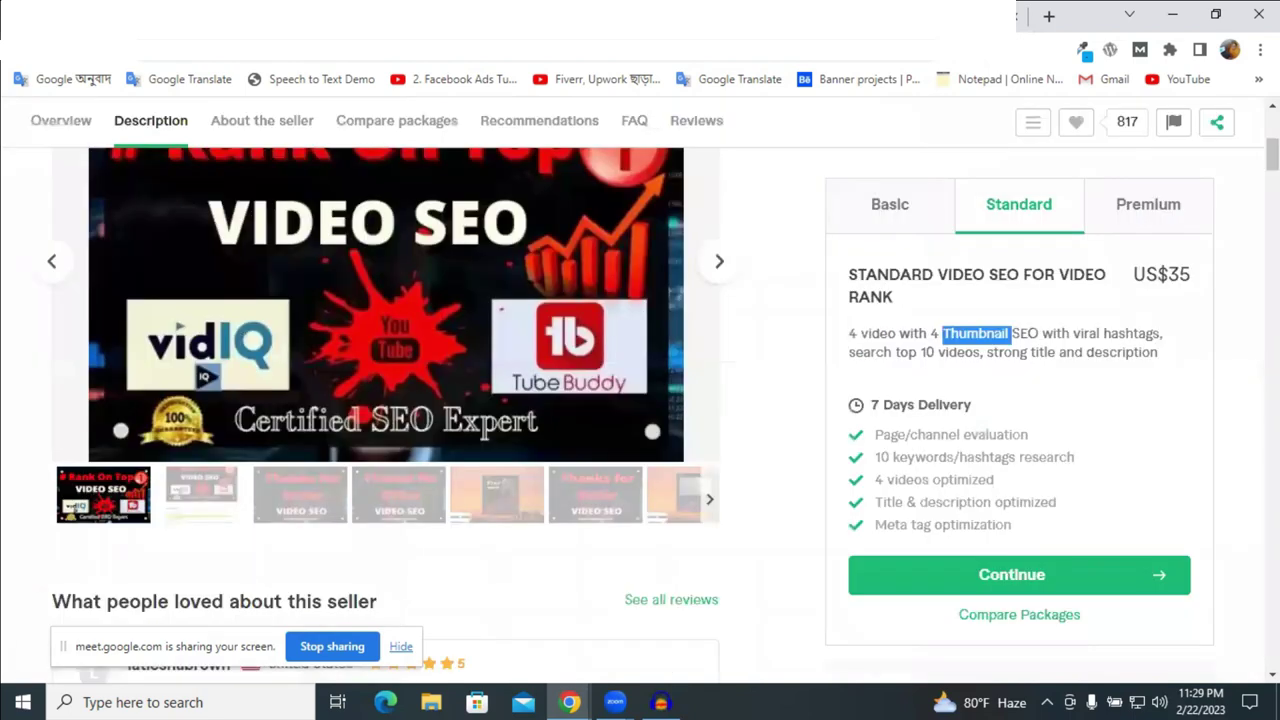
scroll(771, 403, down, 5)
scroll(380, 447, down, 15)
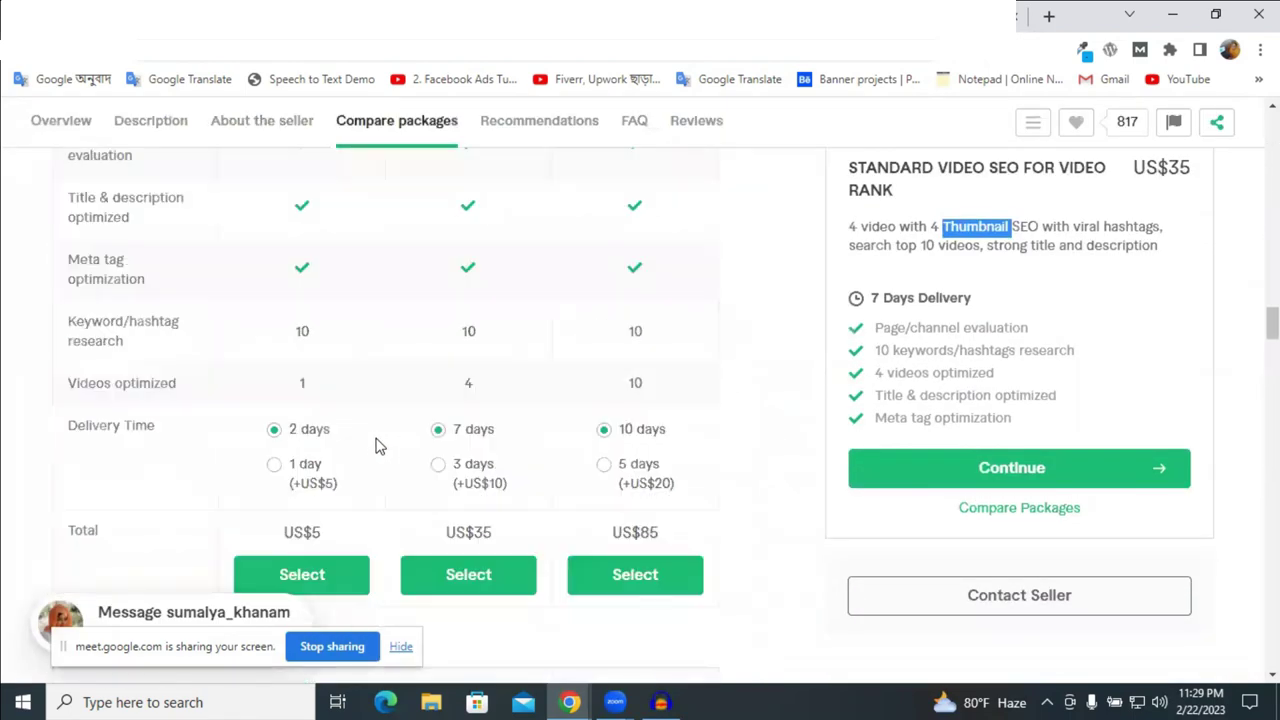
scroll(378, 444, up, 1)
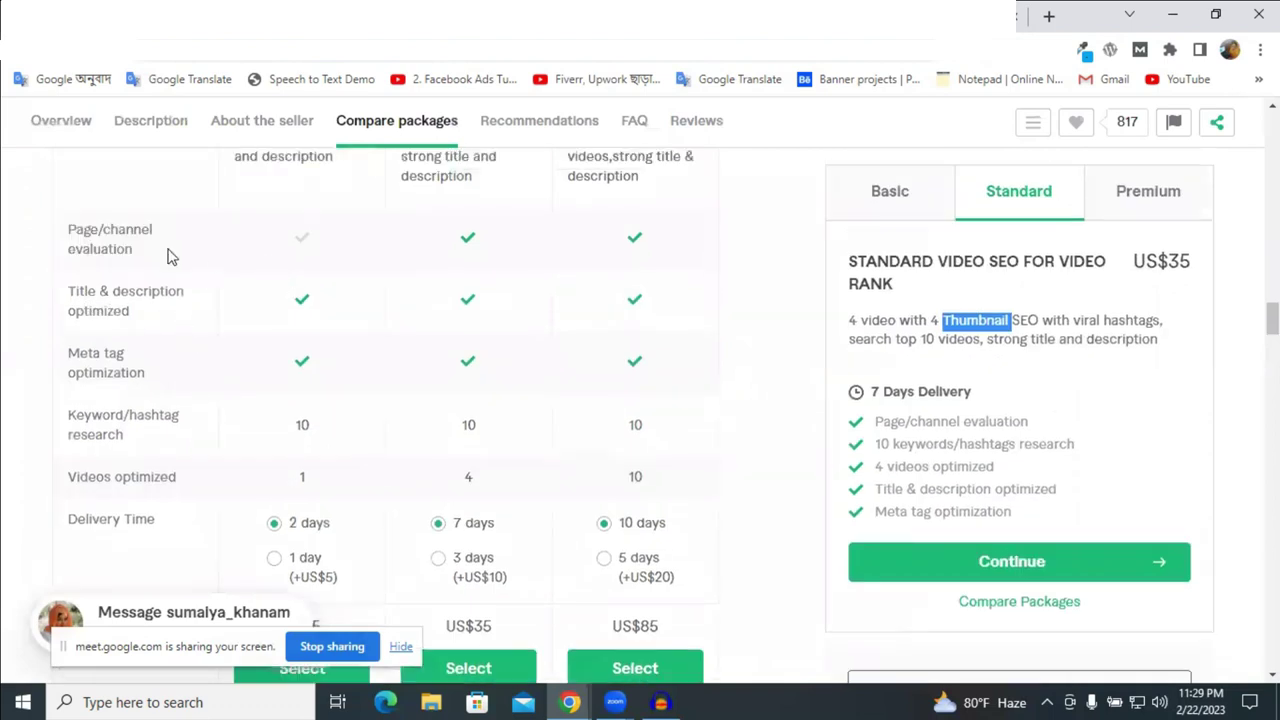
mouse_move(104, 239)
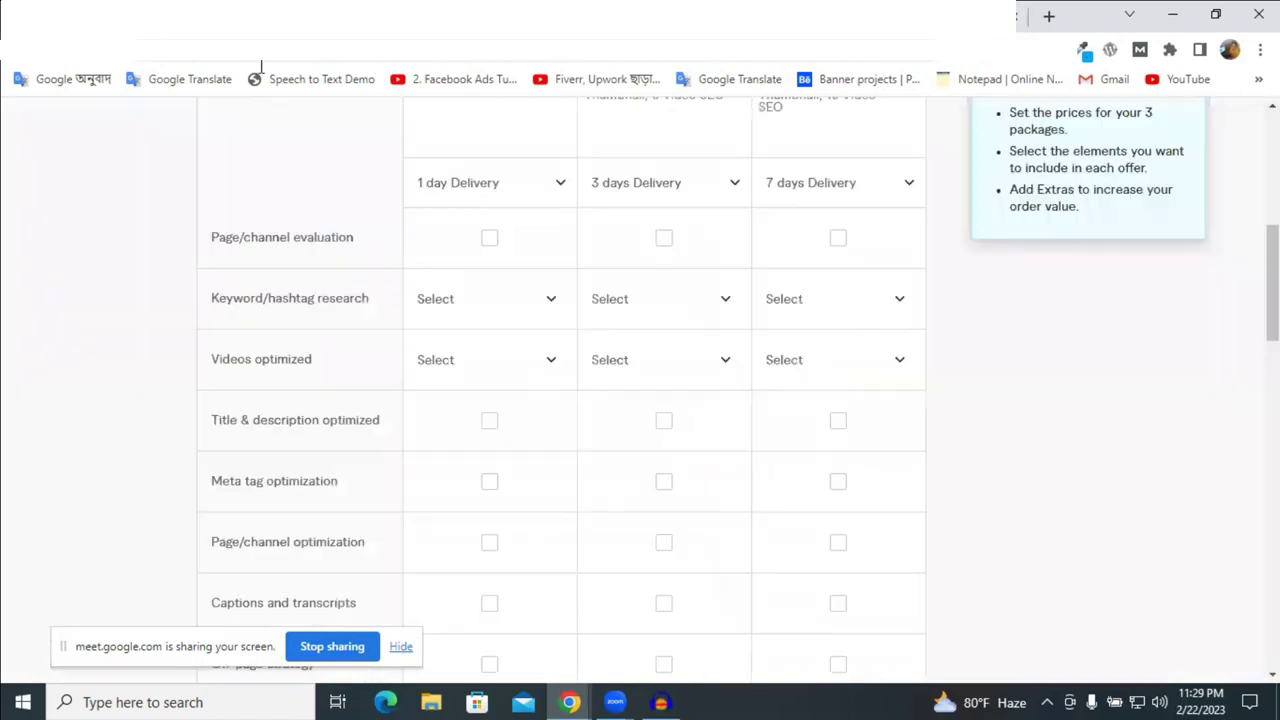
Tick page/channel evaluation for Standard and Premium, then glance at competitor gig tabs.
click(663, 238)
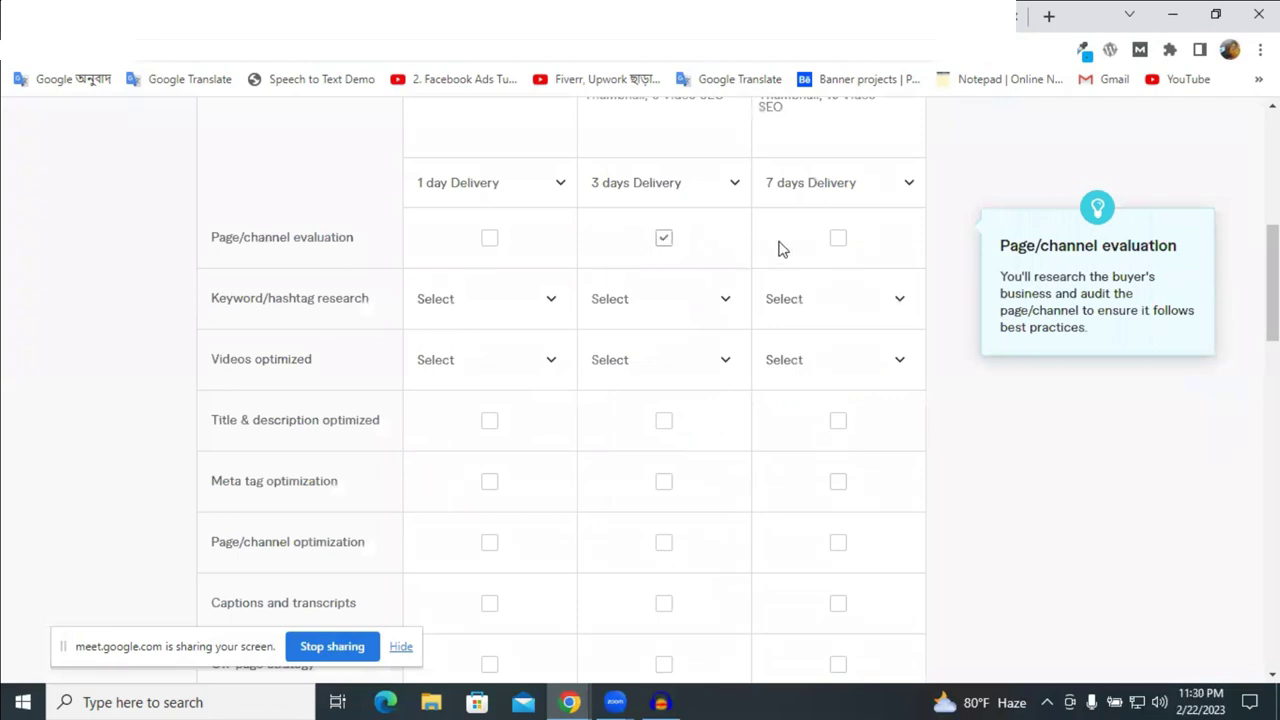
click(840, 241)
key(ctrl+Tab)
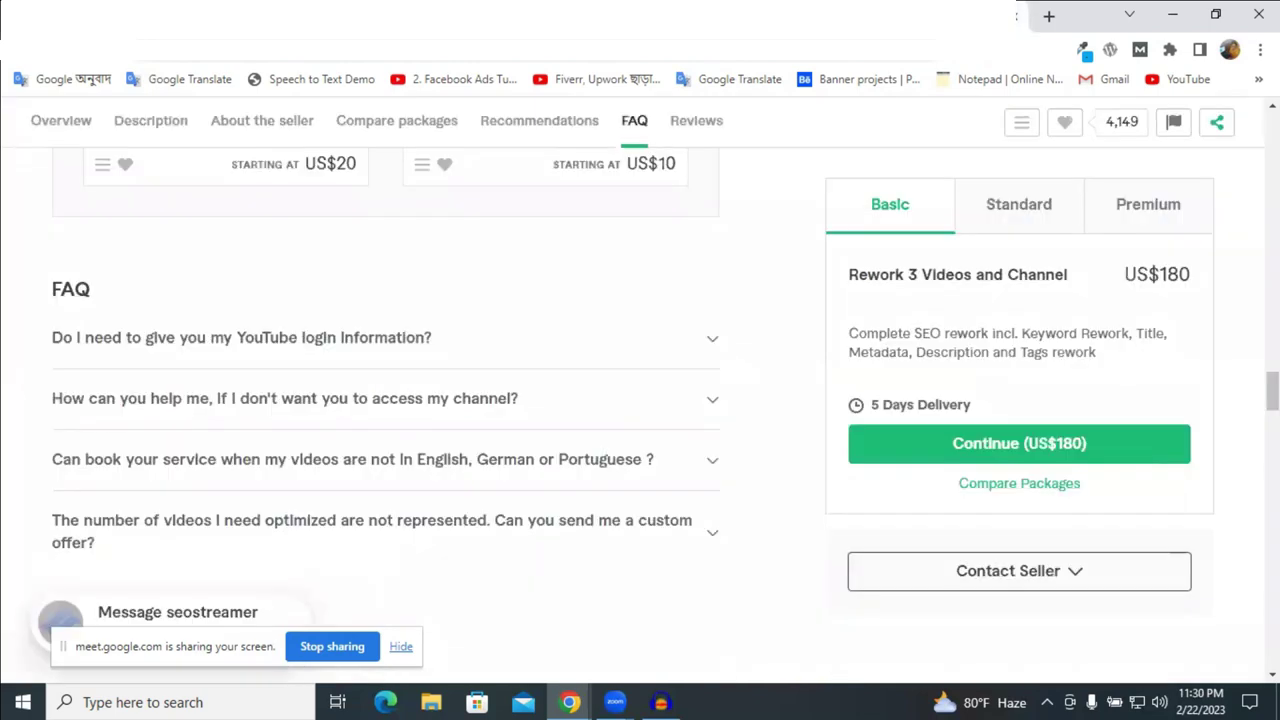
key(ctrl+Tab)
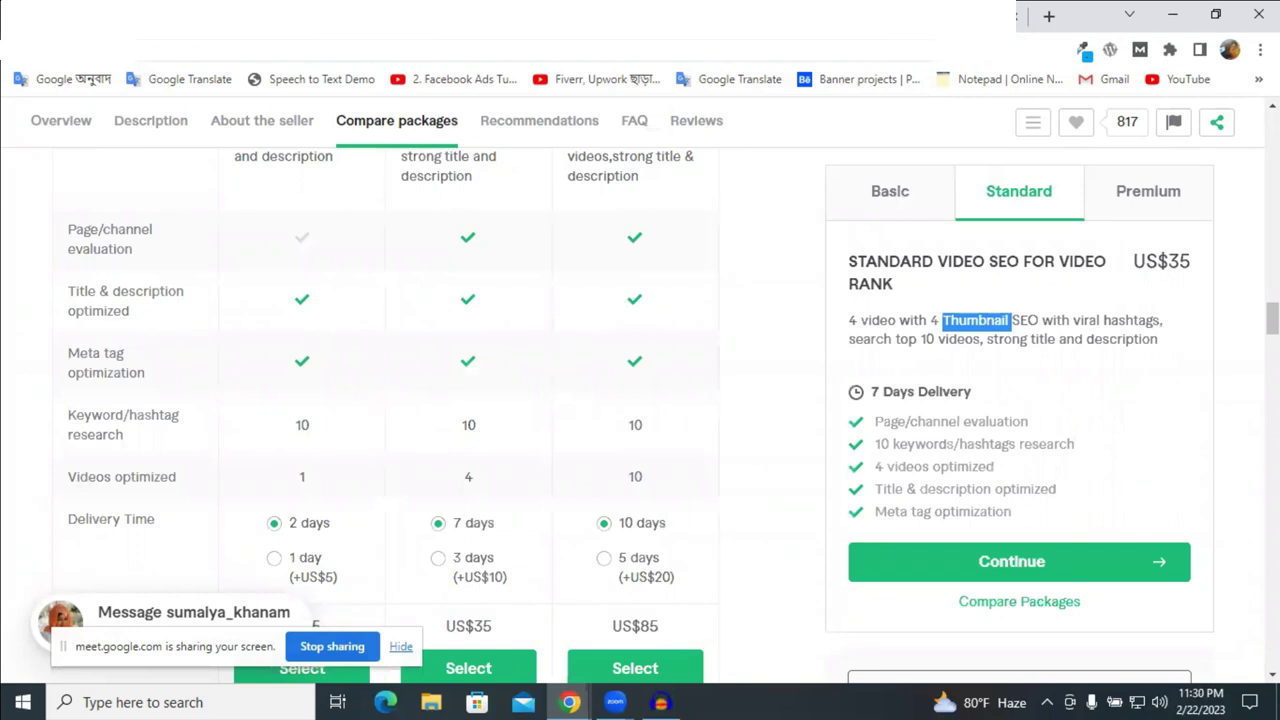
key(ctrl+Tab)
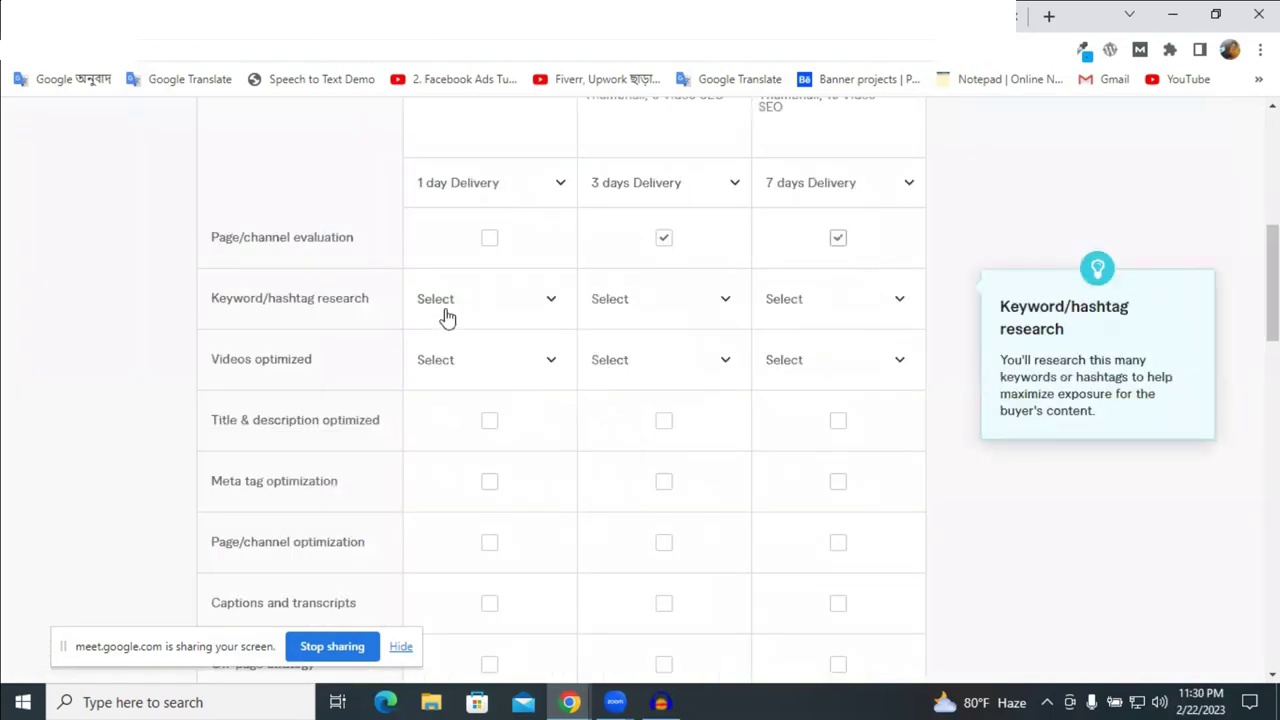
Set keyword/hashtag research to 5 for Basic and 10 for Standard.
key(space)
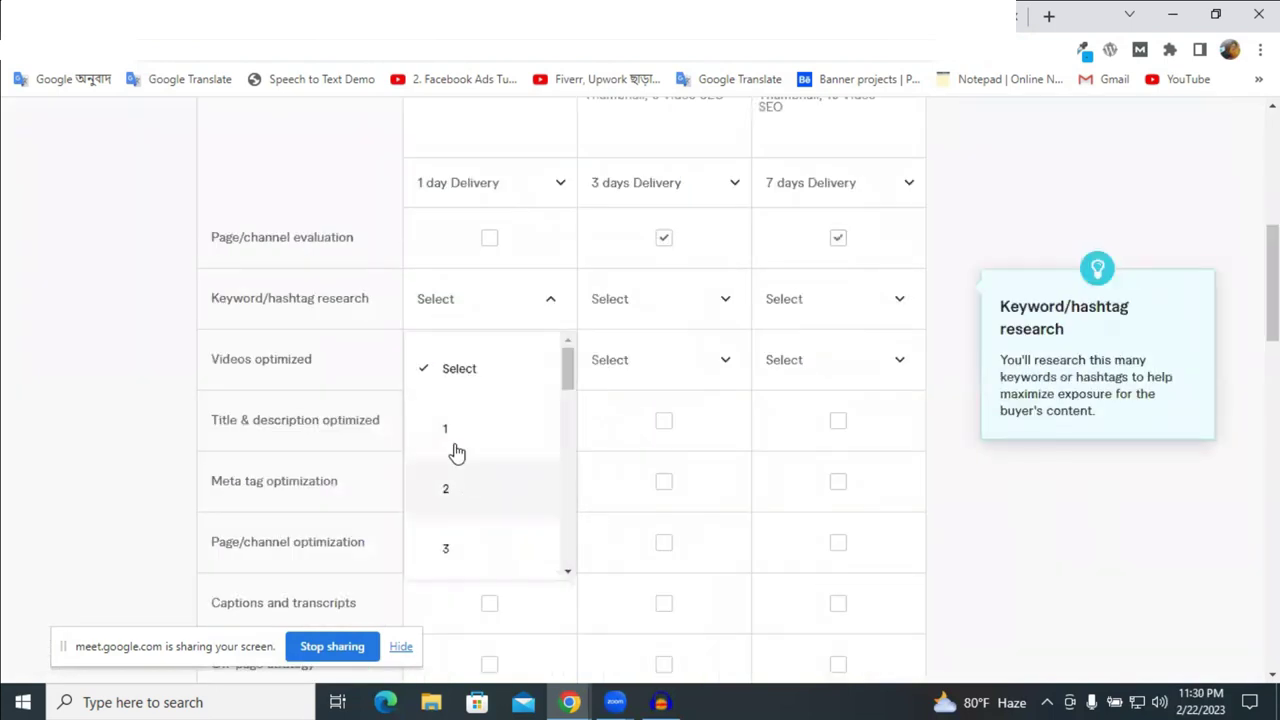
scroll(456, 513, down, 1)
scroll(460, 483, down, 2)
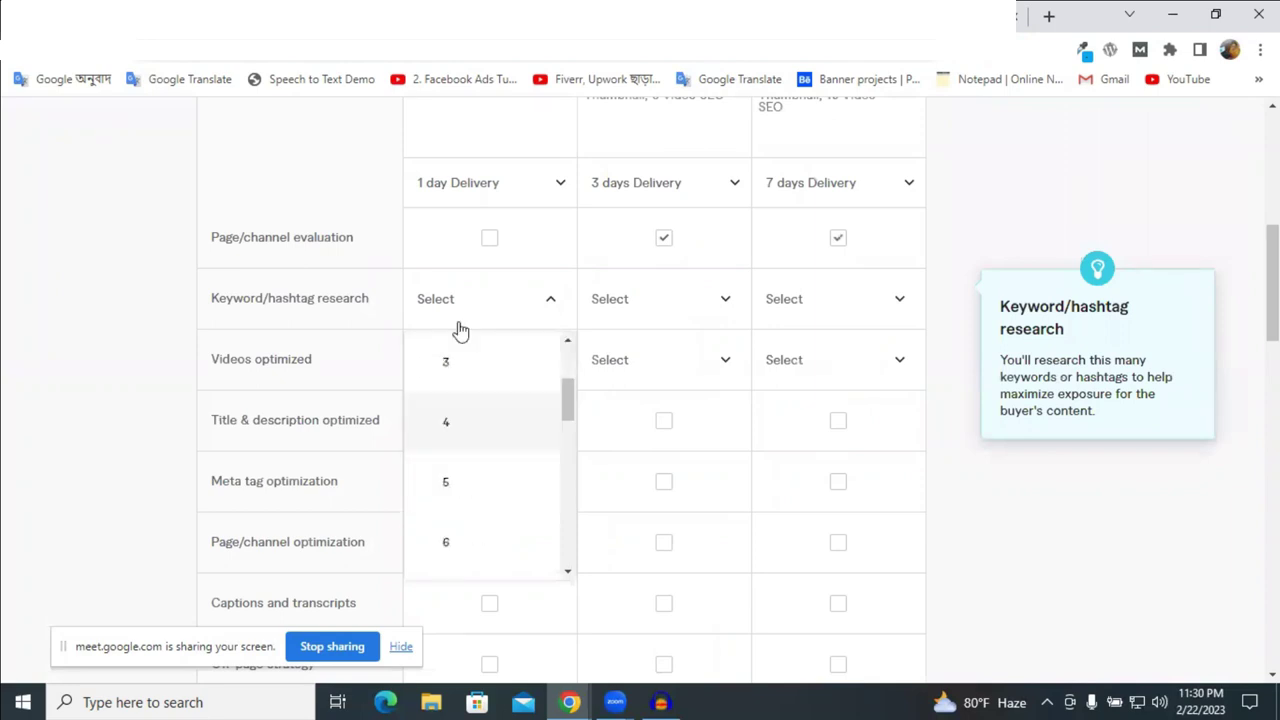
key(Down)
key(Return)
click(623, 309)
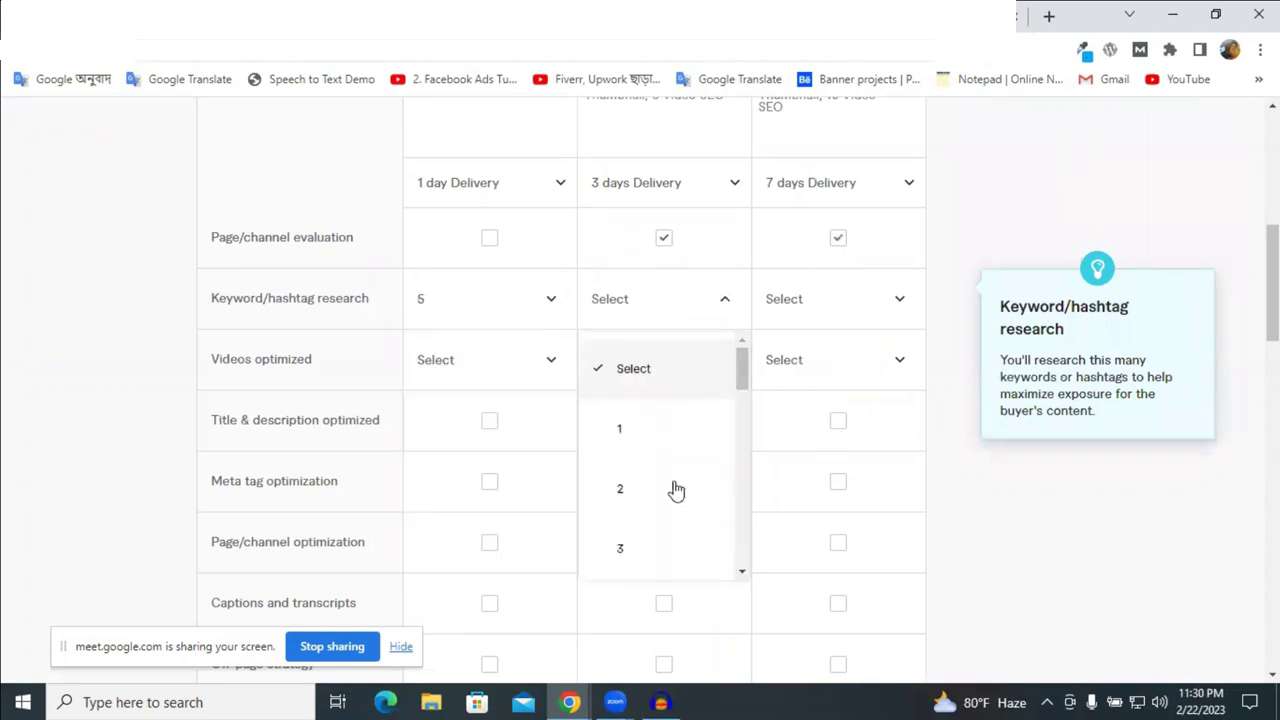
scroll(660, 455, down, 3)
scroll(620, 405, down, 1)
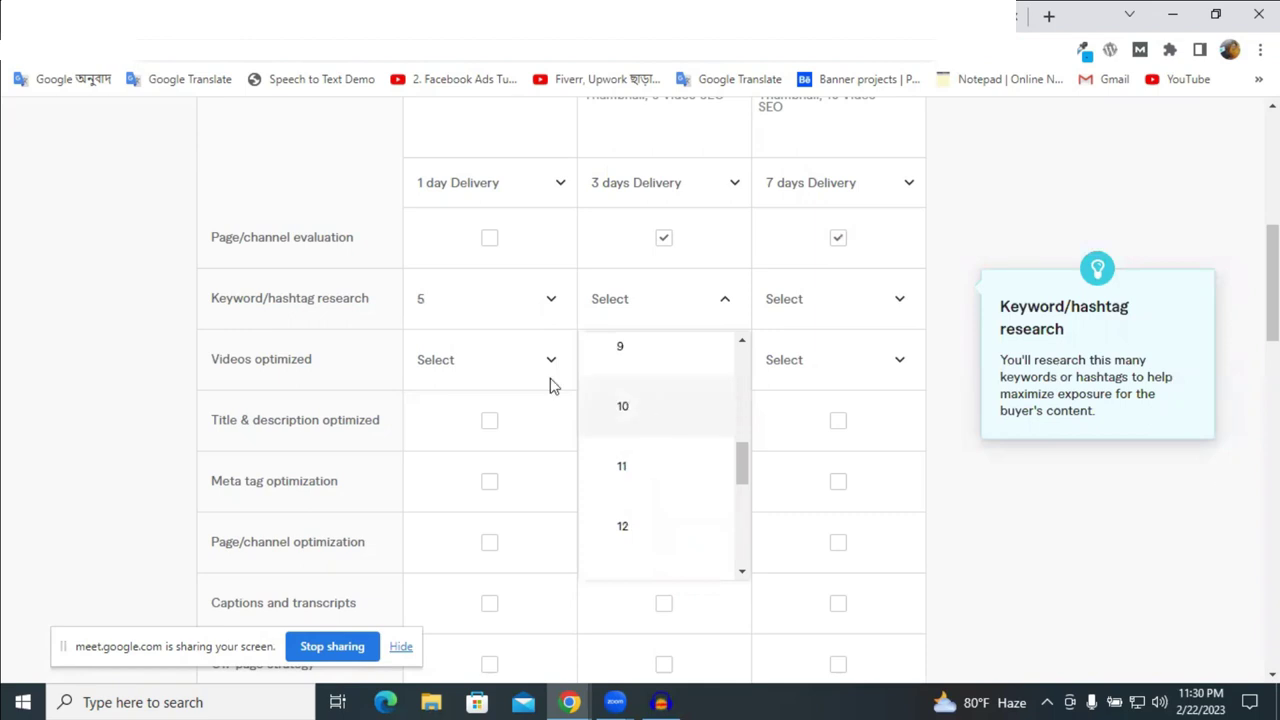
key(Return)
Set the Premium package's keyword/hashtag research to 20.
click(785, 307)
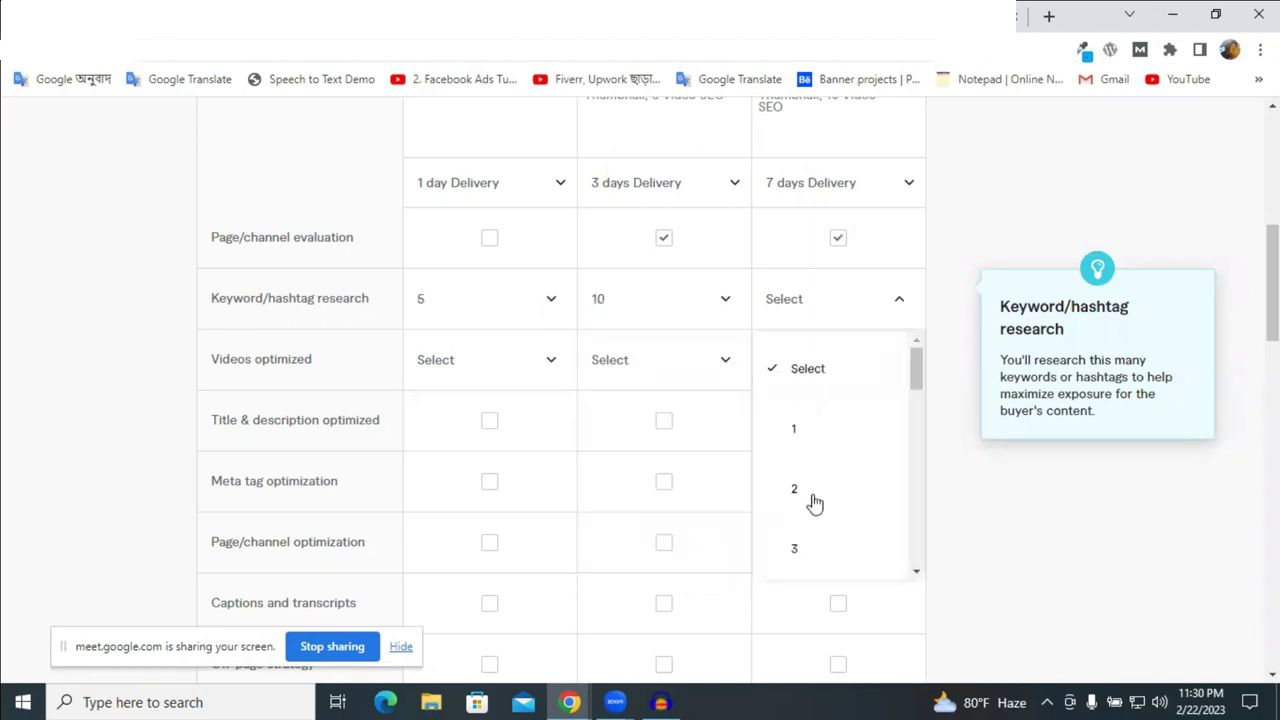
scroll(815, 505, down, 3)
scroll(808, 428, down, 2)
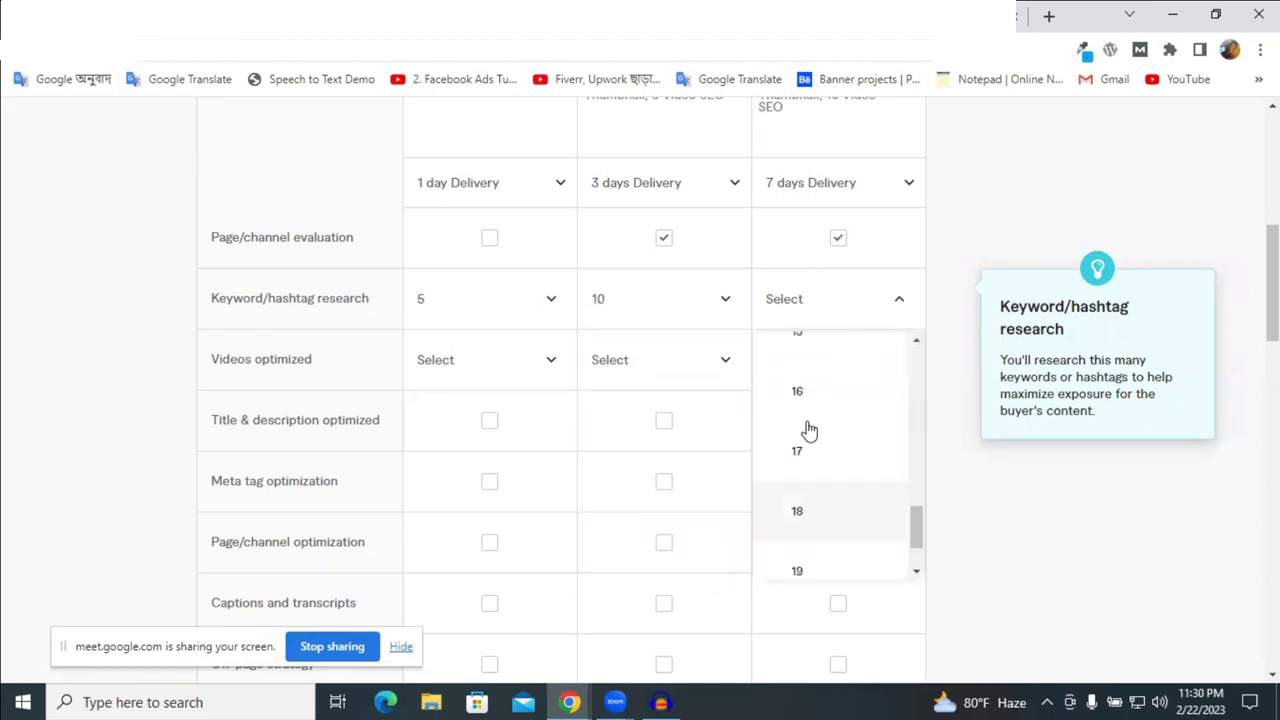
scroll(811, 432, down, 2)
scroll(814, 366, down, 2)
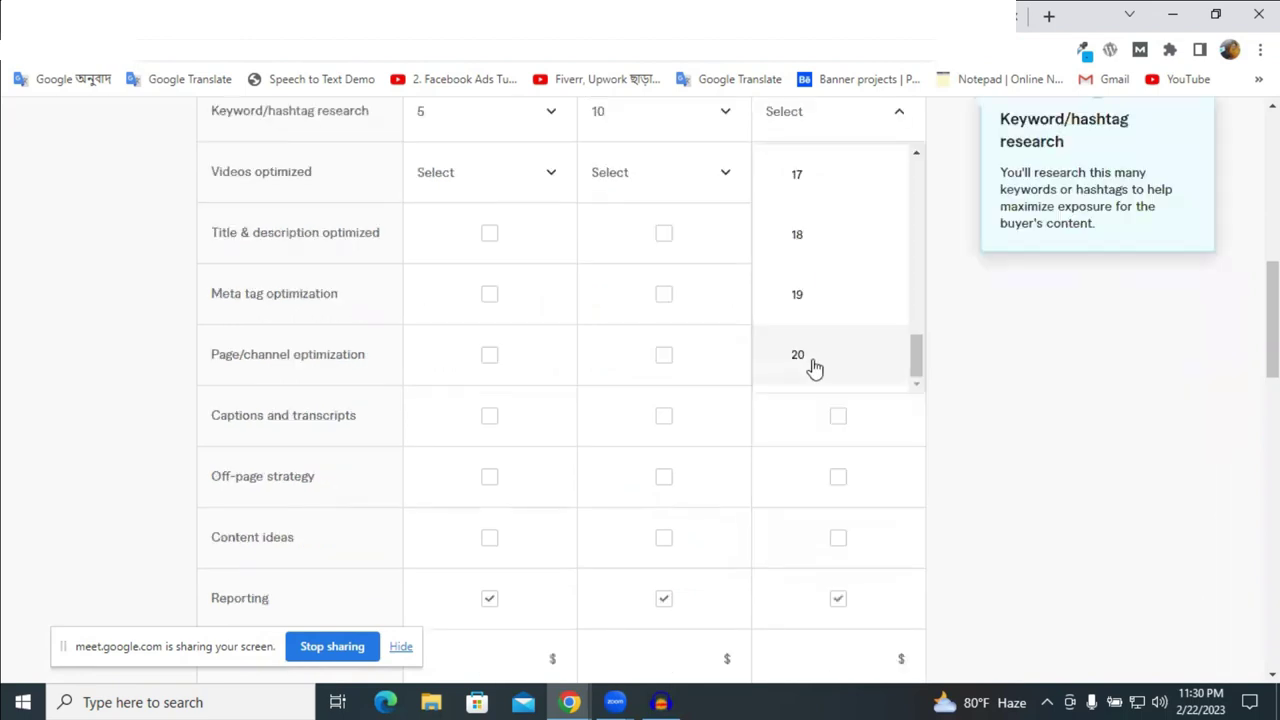
key(Return)
scroll(780, 430, up, 3)
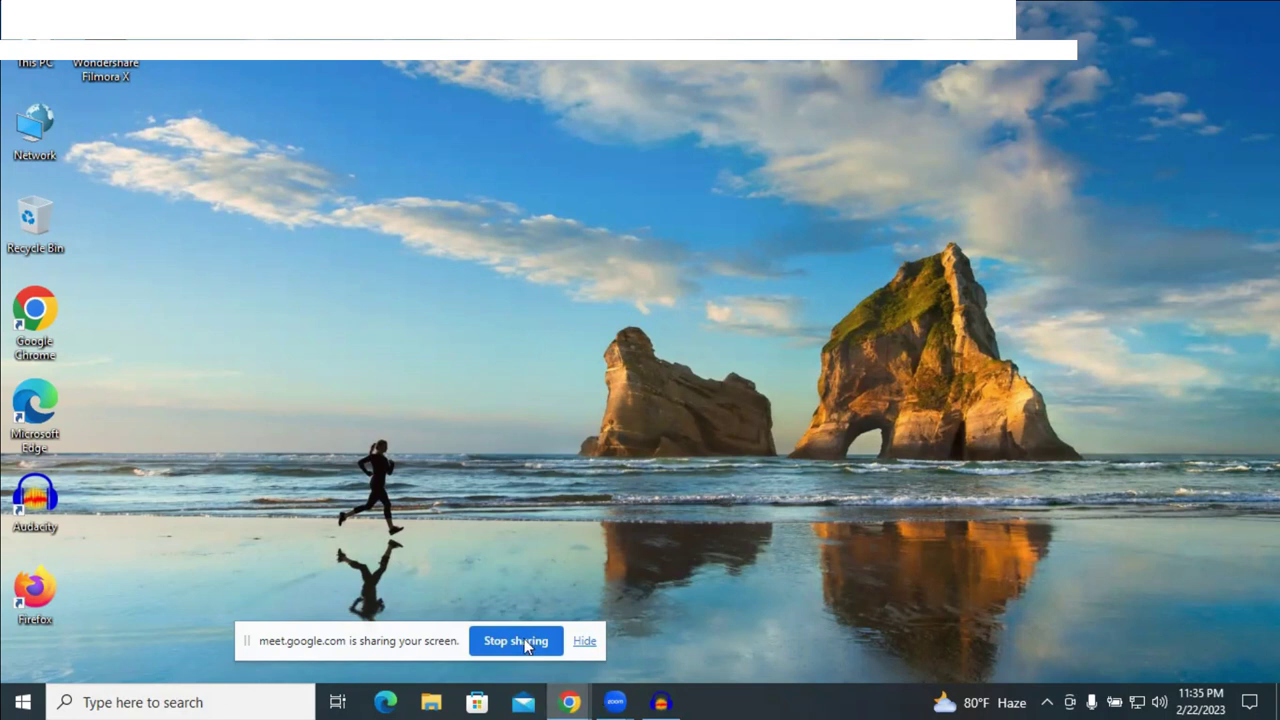
Admit the waiting participant to the Google Meet call, then switch back to the Fiverr pricing tab.
click(569, 702)
click(831, 207)
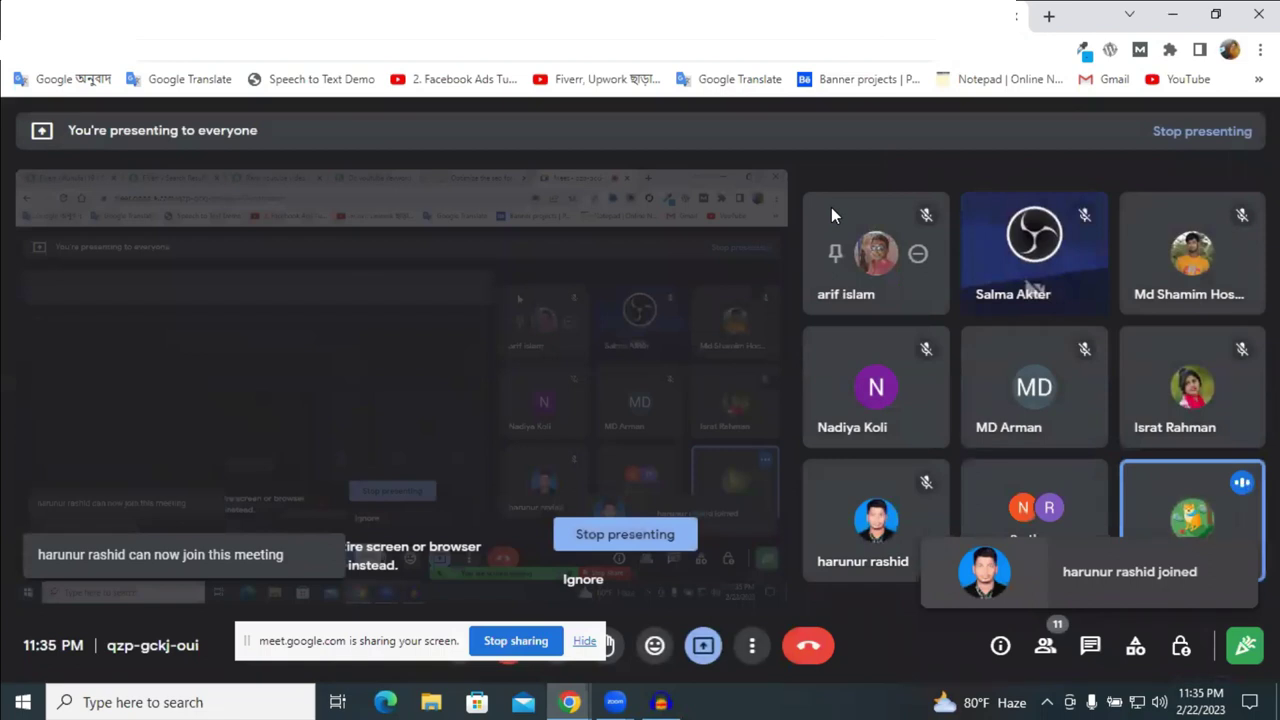
key(ctrl+Tab)
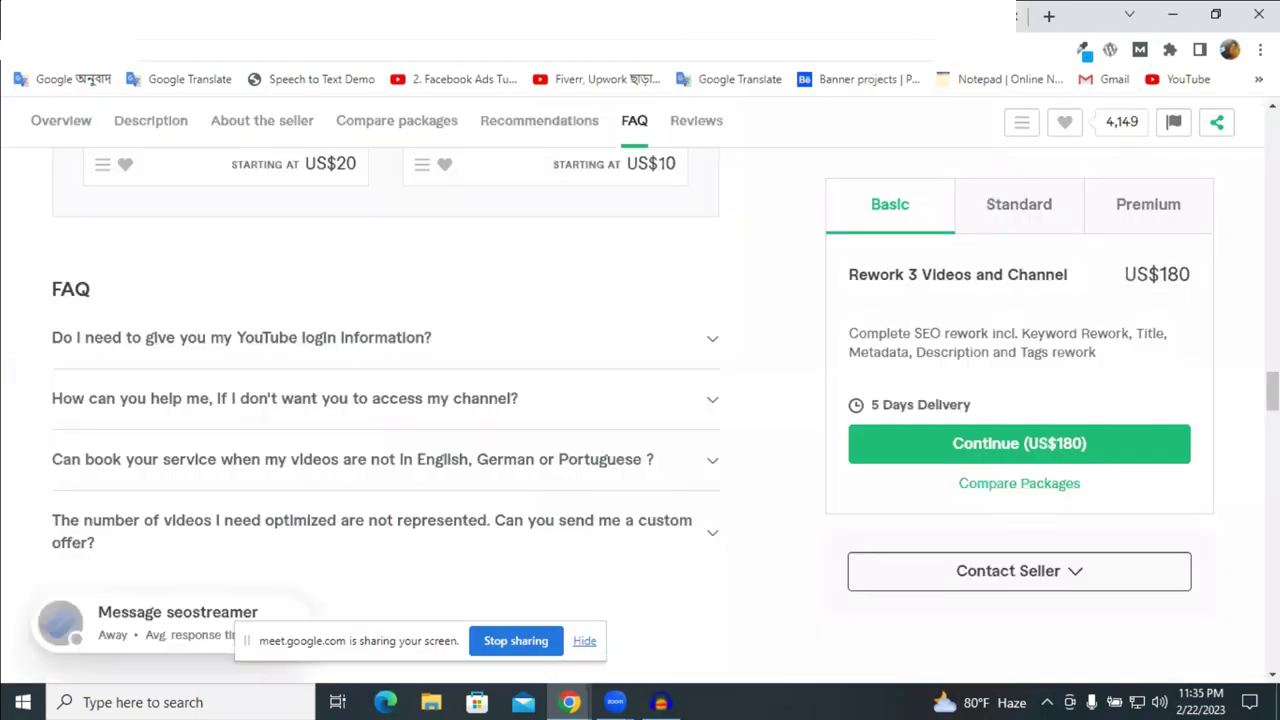
key(ctrl+shift+Tab)
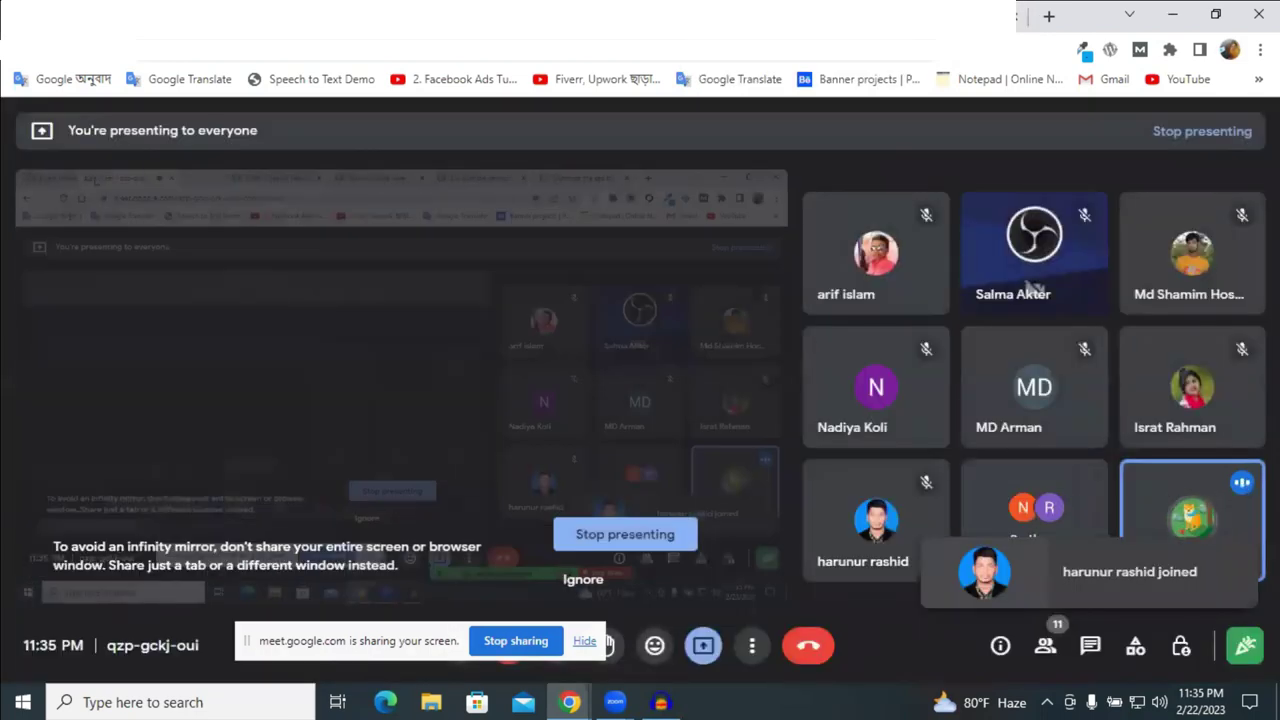
key(ctrl+Tab)
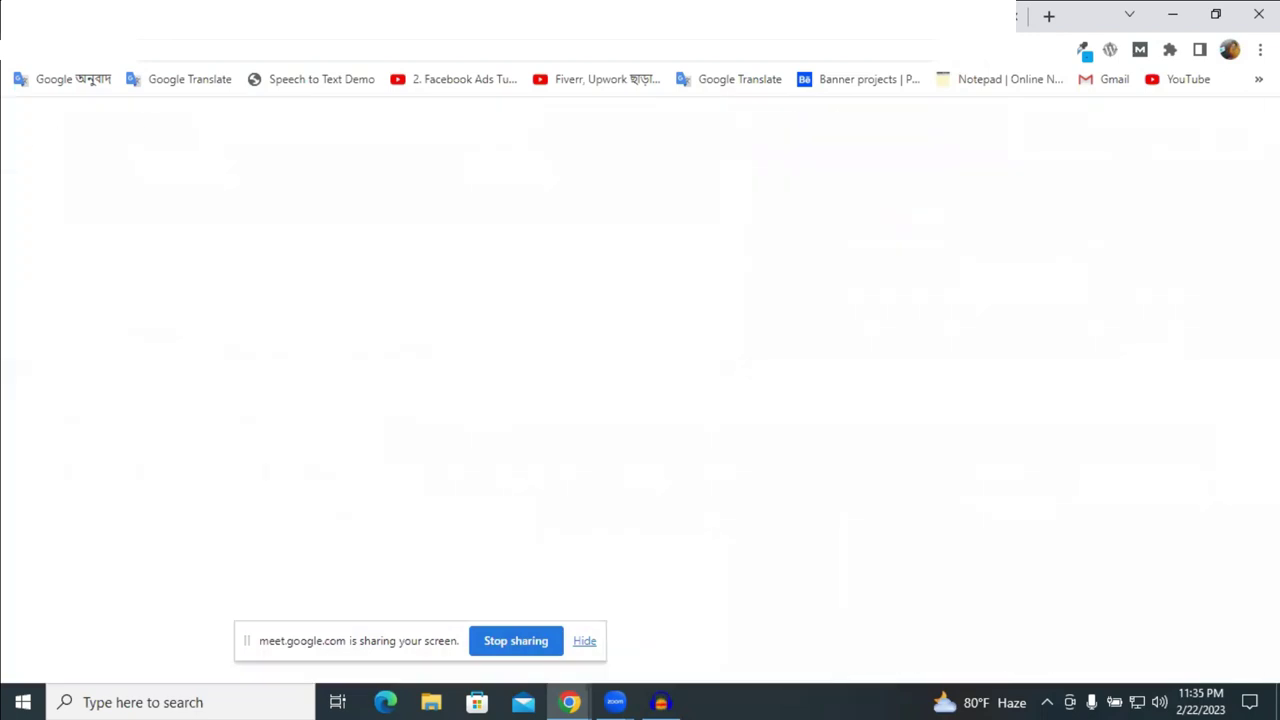
key(ctrl+Tab)
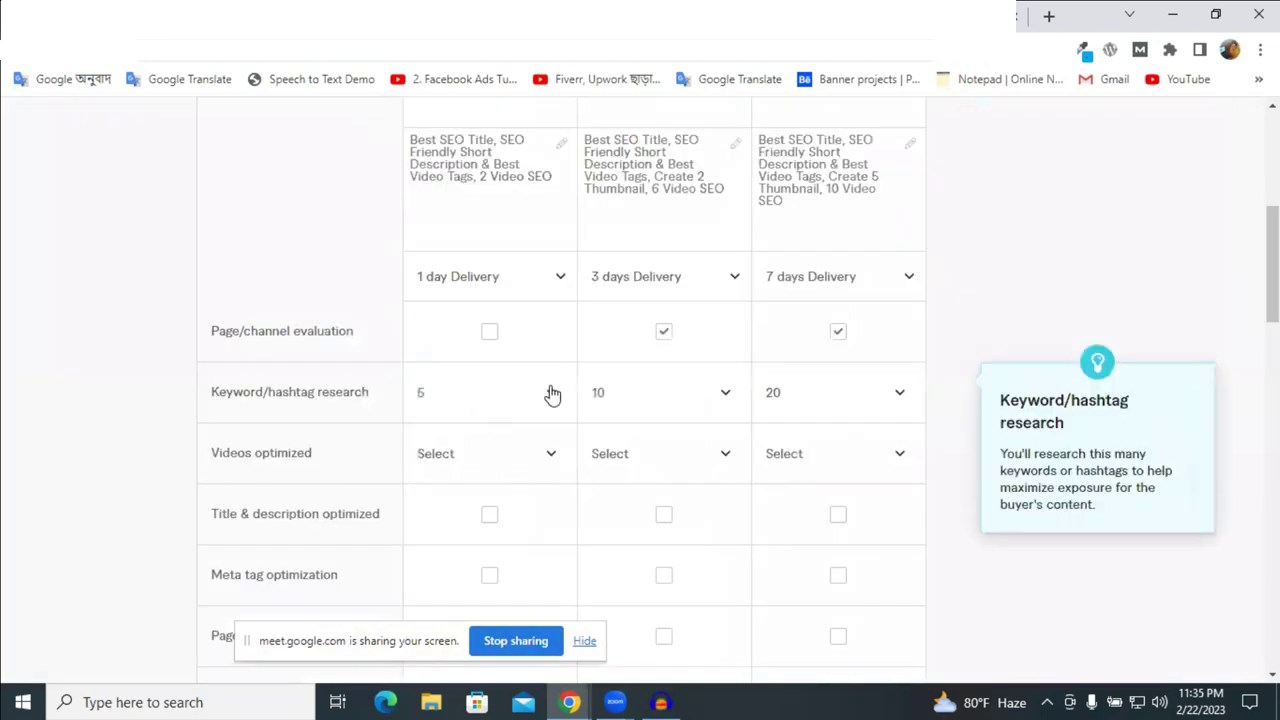
Set the Basic package's Videos optimized count to 2.
scroll(550, 490, down, 2)
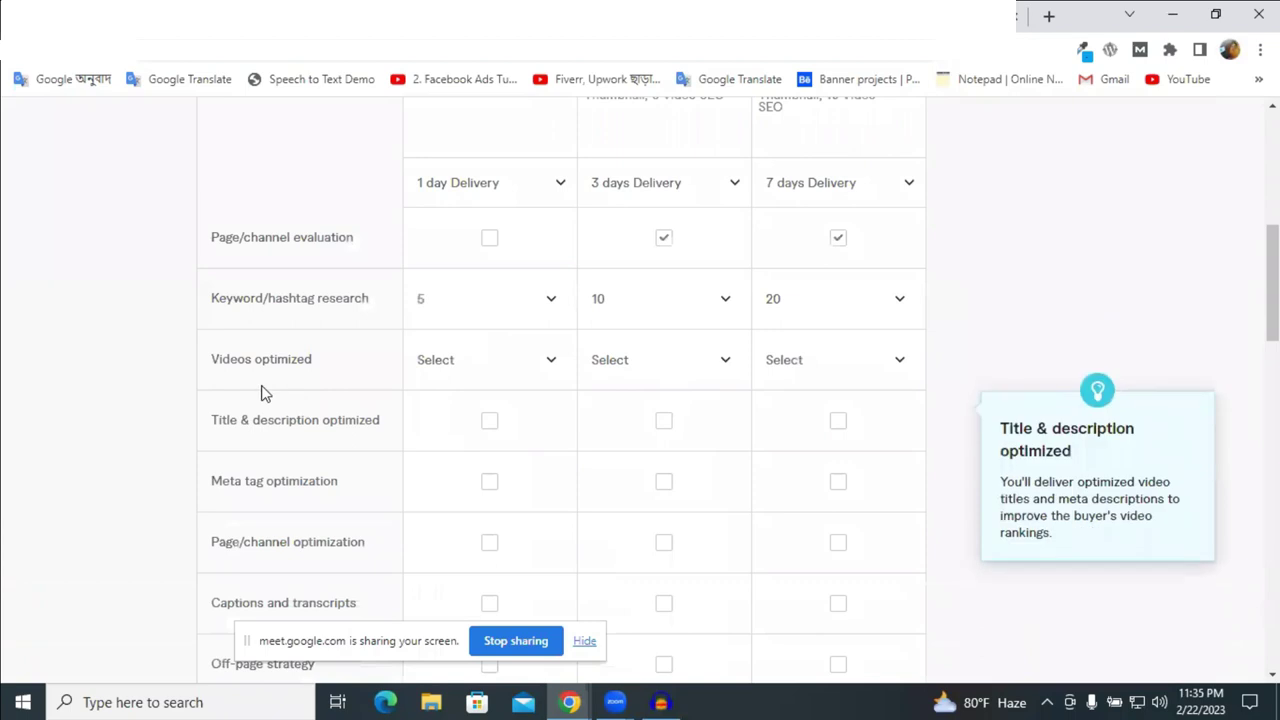
click(506, 377)
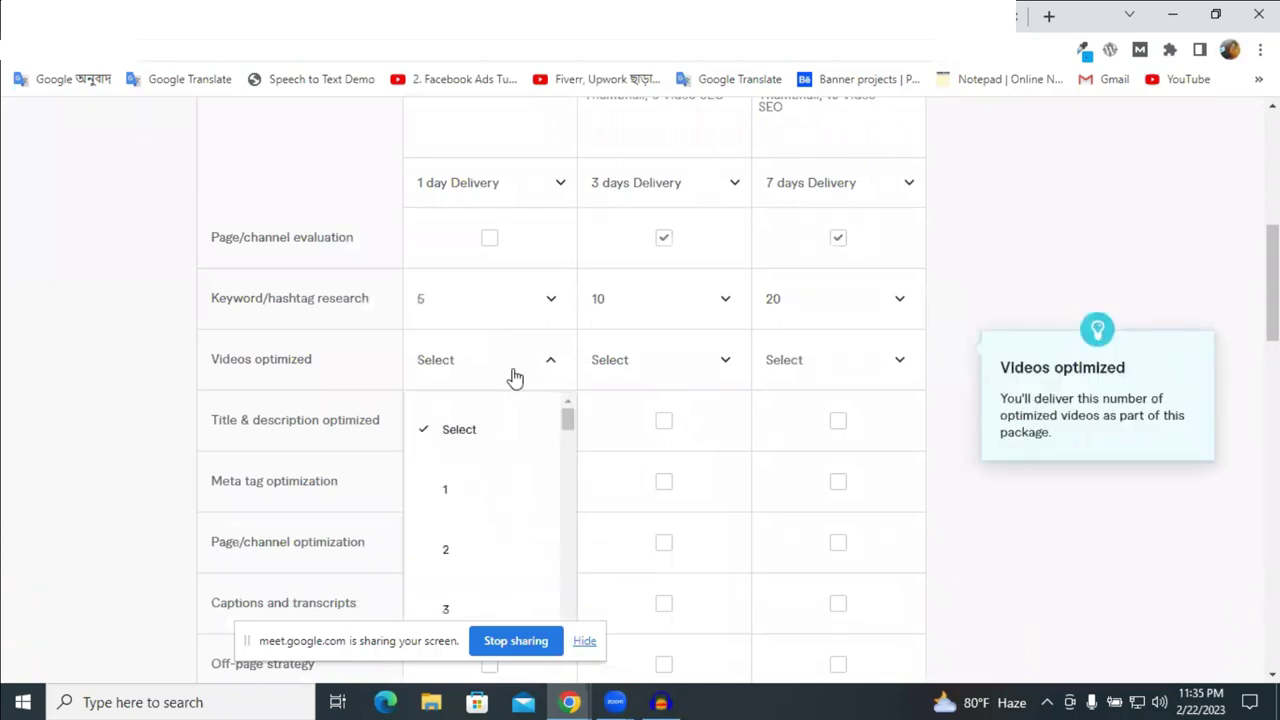
scroll(488, 267, up, 2)
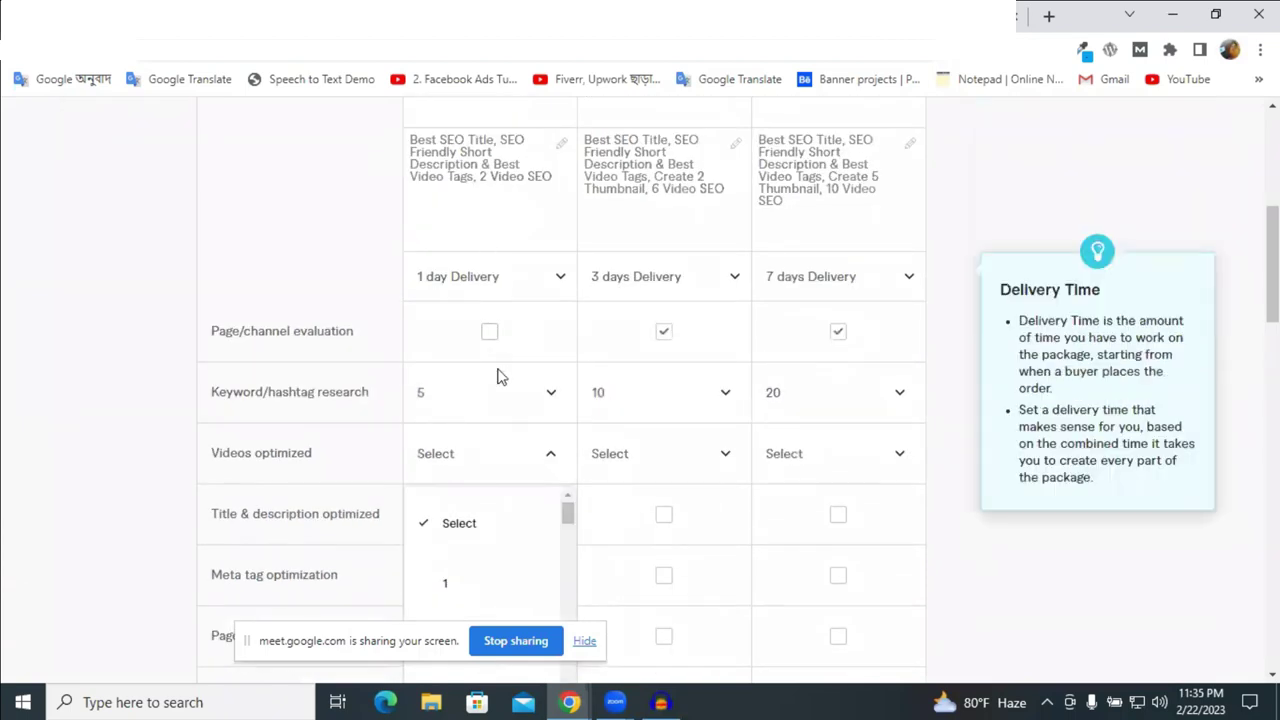
scroll(489, 534, down, 1)
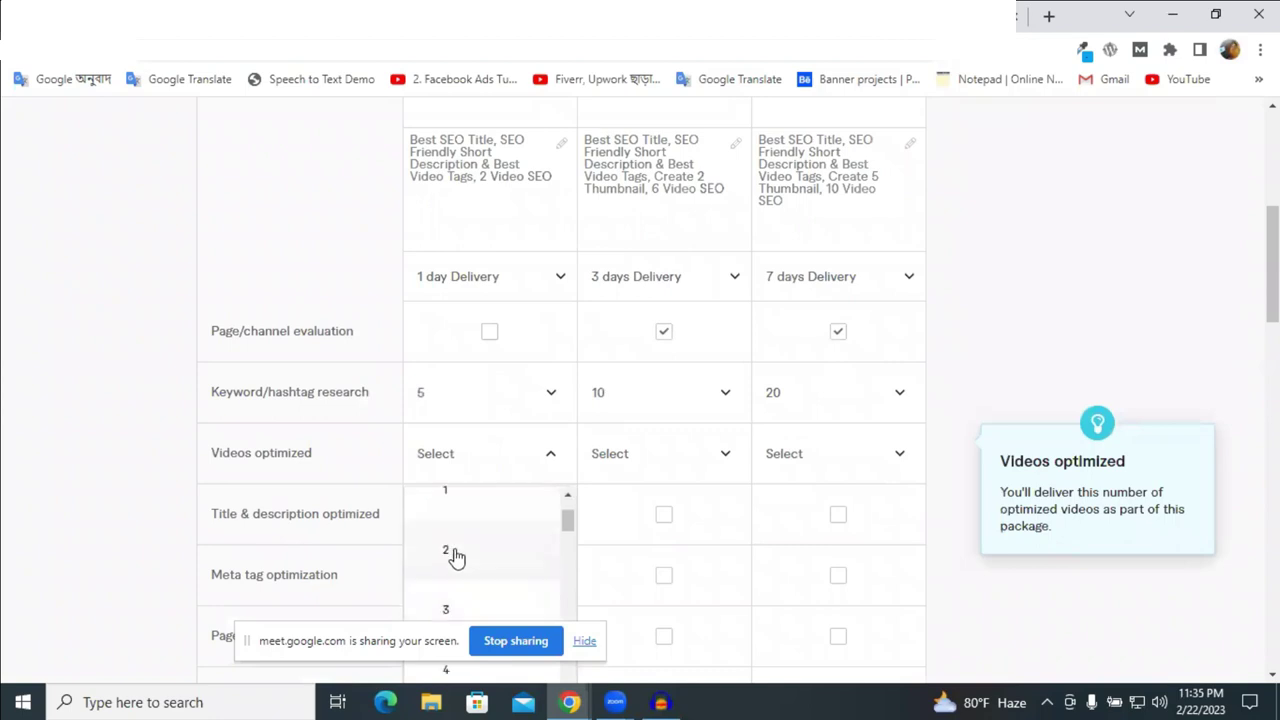
click(452, 553)
scroll(656, 360, up, 1)
scroll(694, 514, up, 3)
scroll(717, 409, down, 4)
Set Videos optimized to 6 for Standard and 10 for Premium.
click(629, 367)
scroll(654, 534, down, 3)
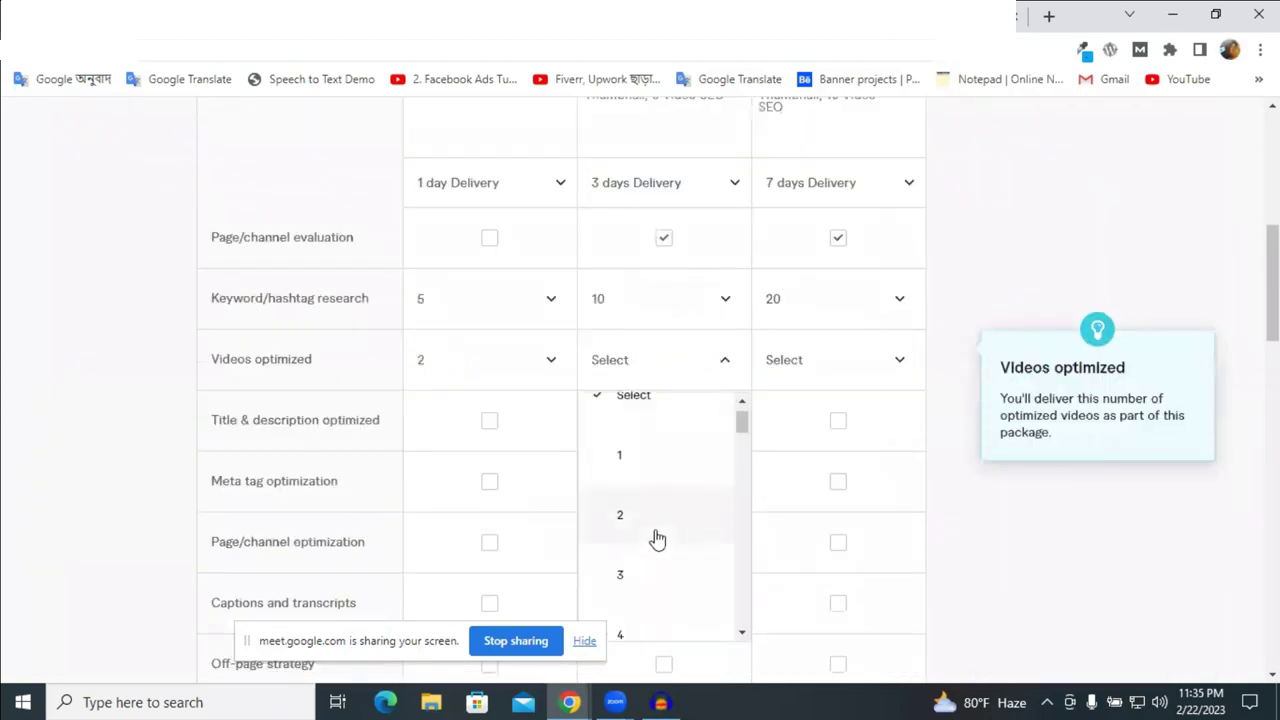
click(634, 606)
click(835, 371)
scroll(830, 480, down, 5)
click(849, 490)
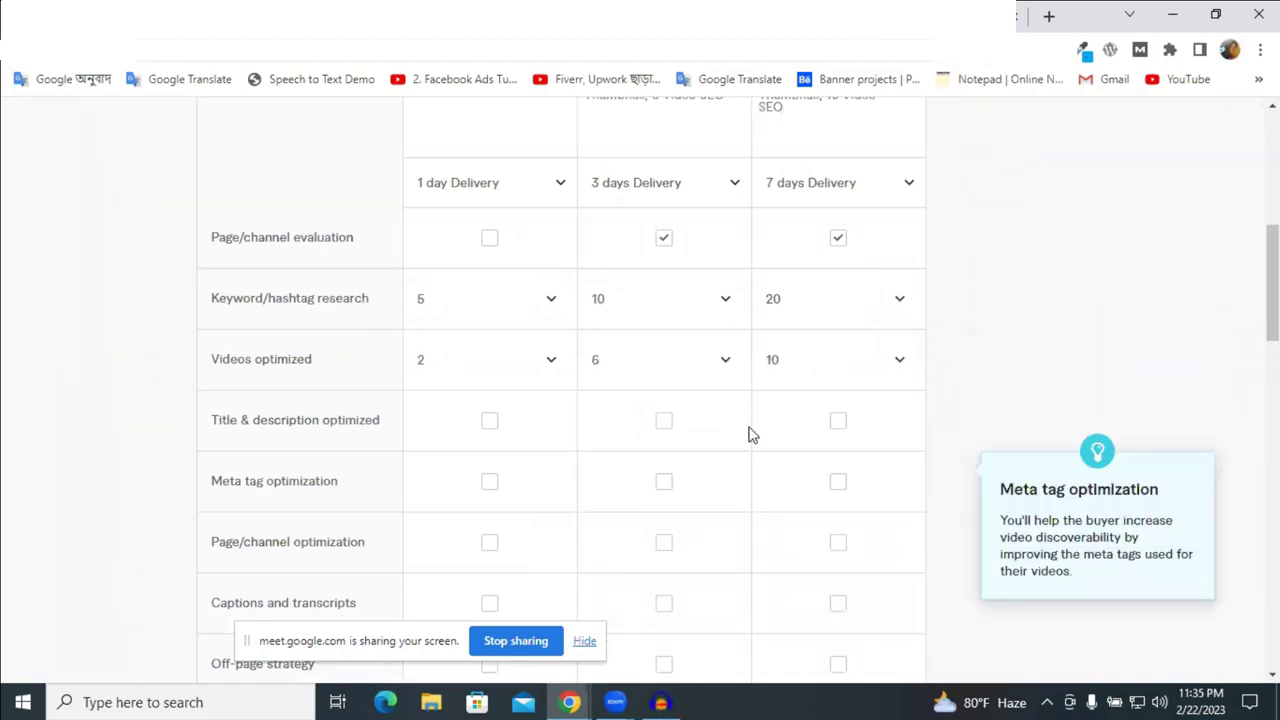
scroll(569, 380, down, 1)
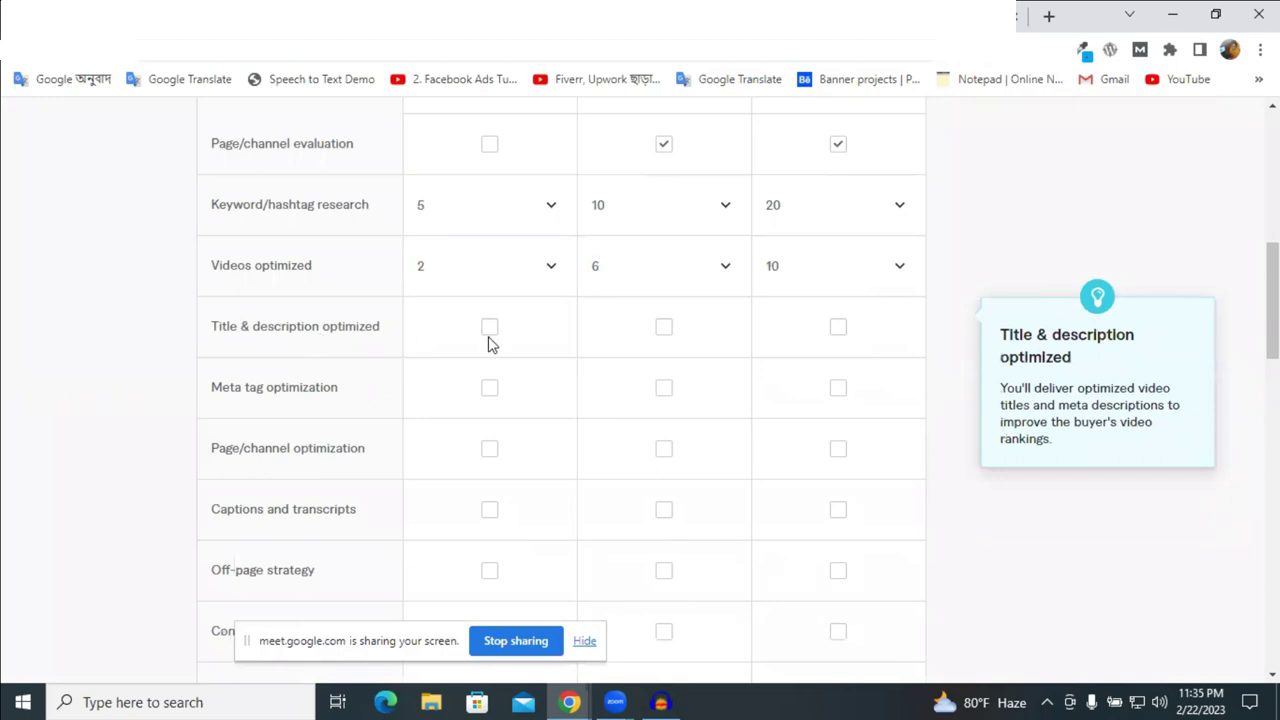
Include Title & description optimized and Meta tag optimization in all three packages.
click(664, 327)
click(838, 327)
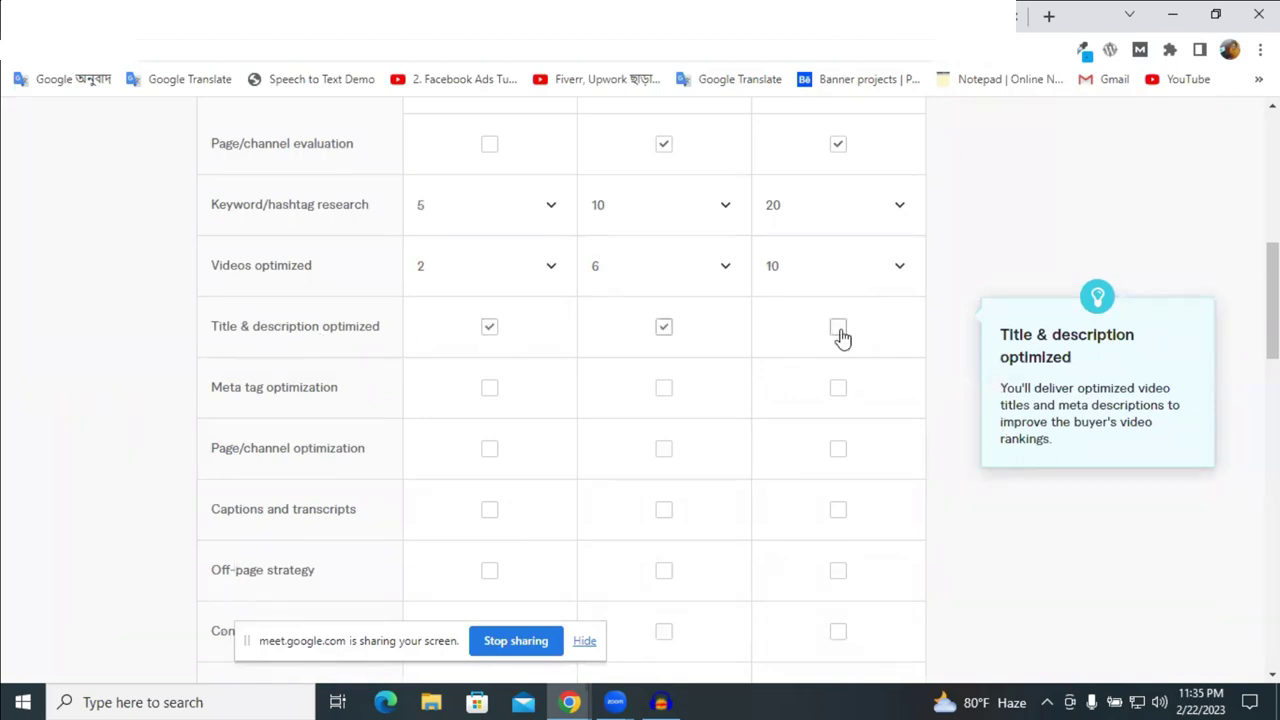
click(515, 396)
click(663, 390)
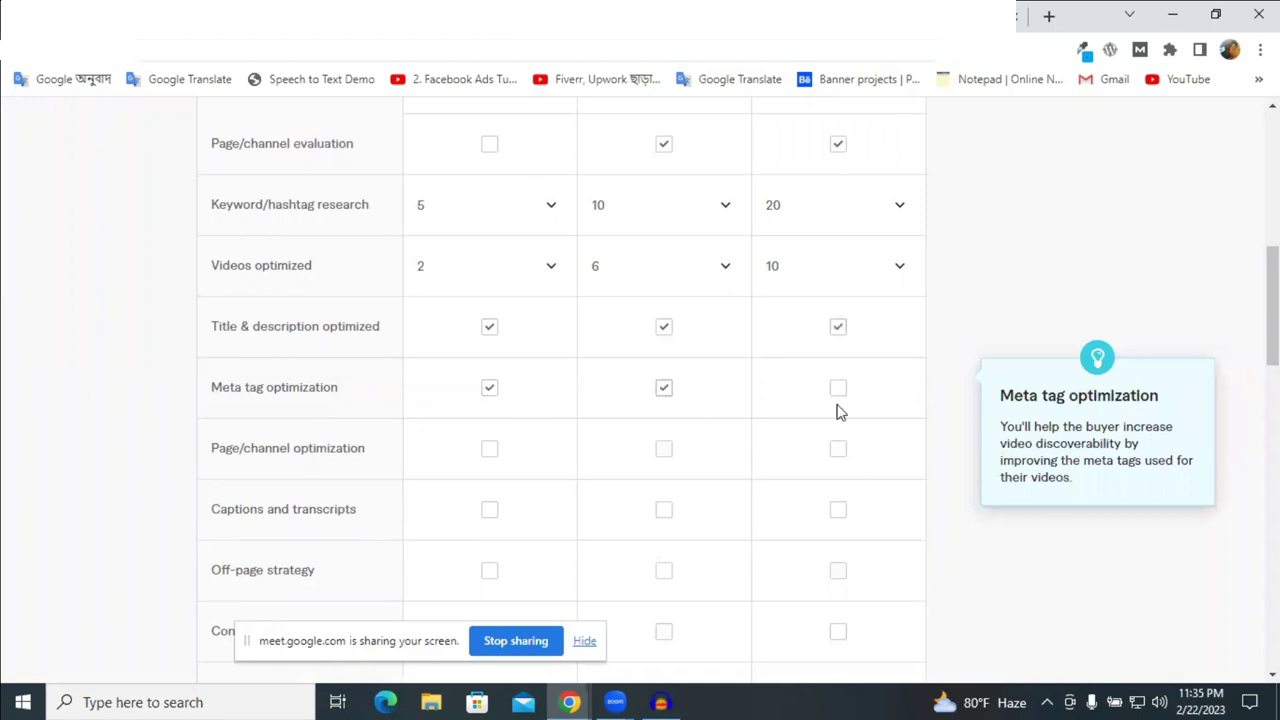
click(840, 392)
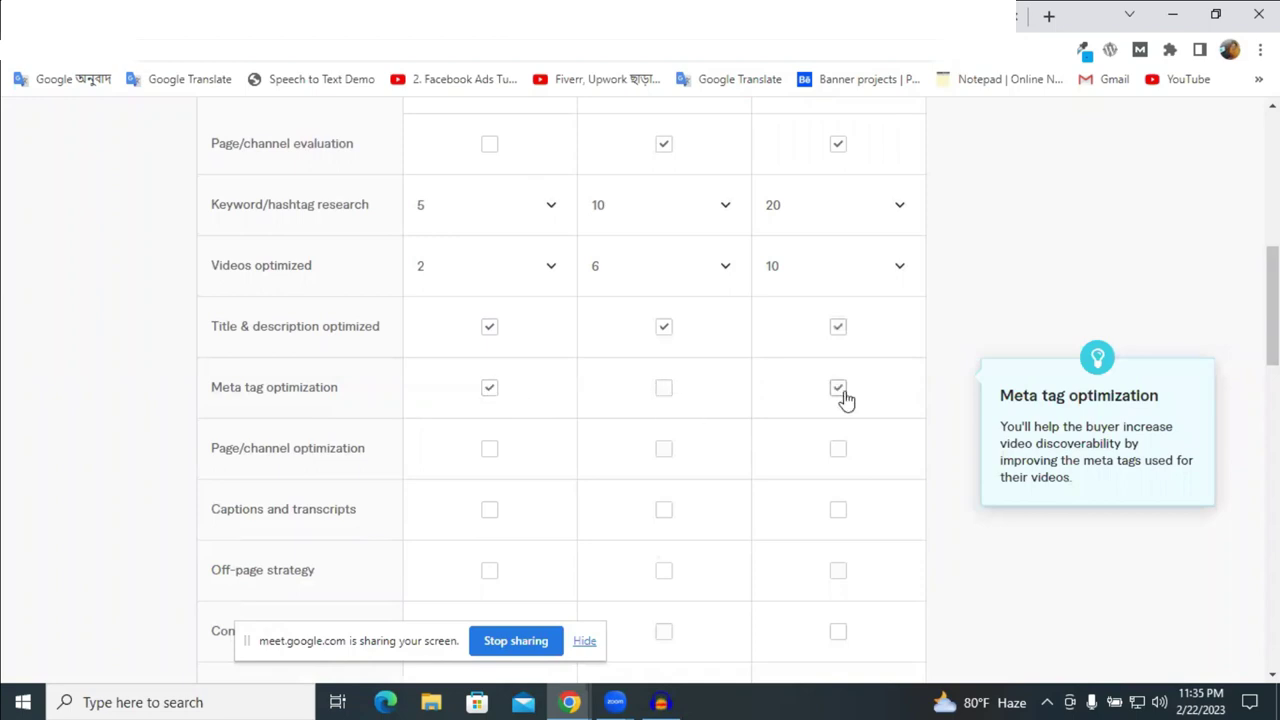
click(663, 400)
Include Off-page strategy in the Basic, Standard and Premium packages.
scroll(251, 480, down, 1)
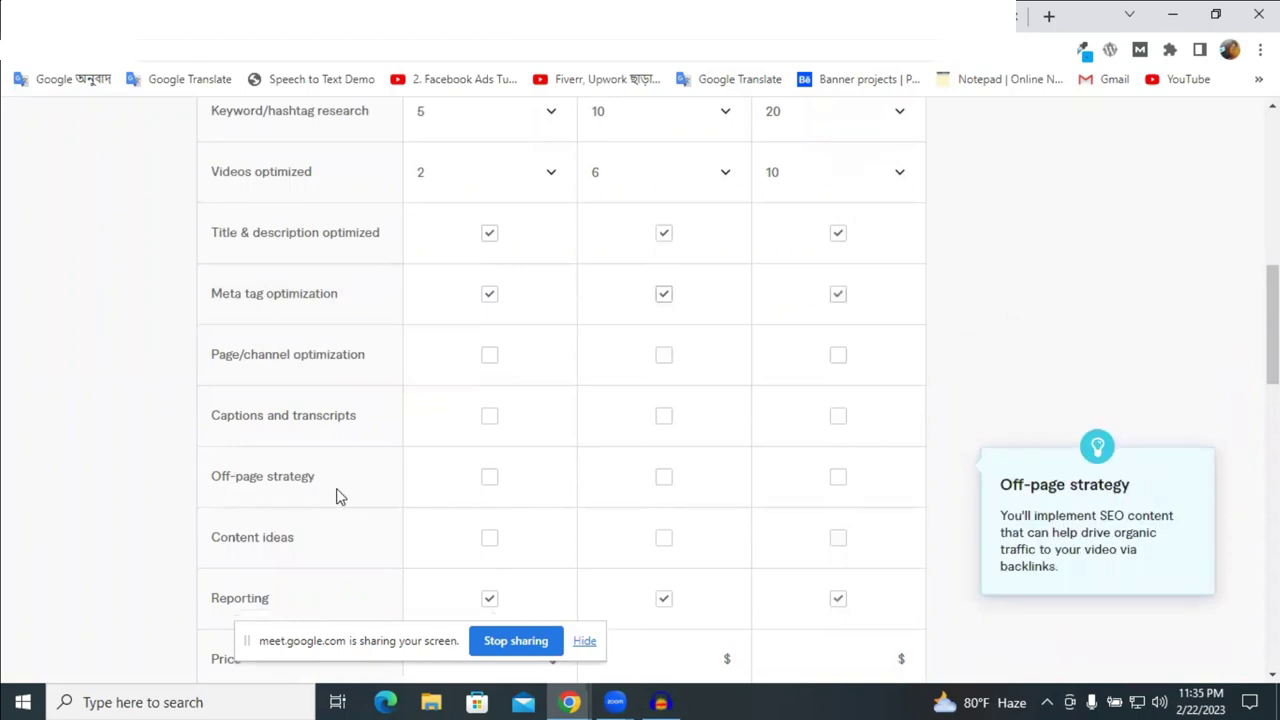
click(490, 481)
click(664, 480)
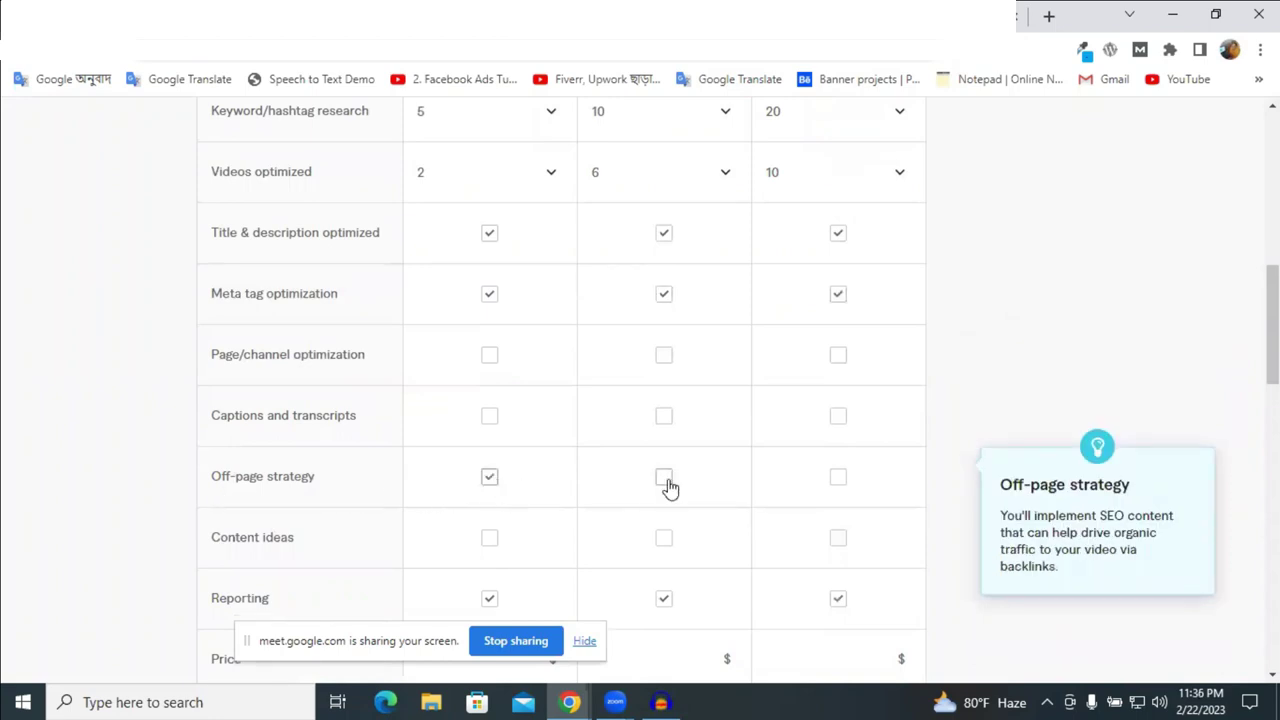
click(836, 479)
scroll(822, 485, down, 1)
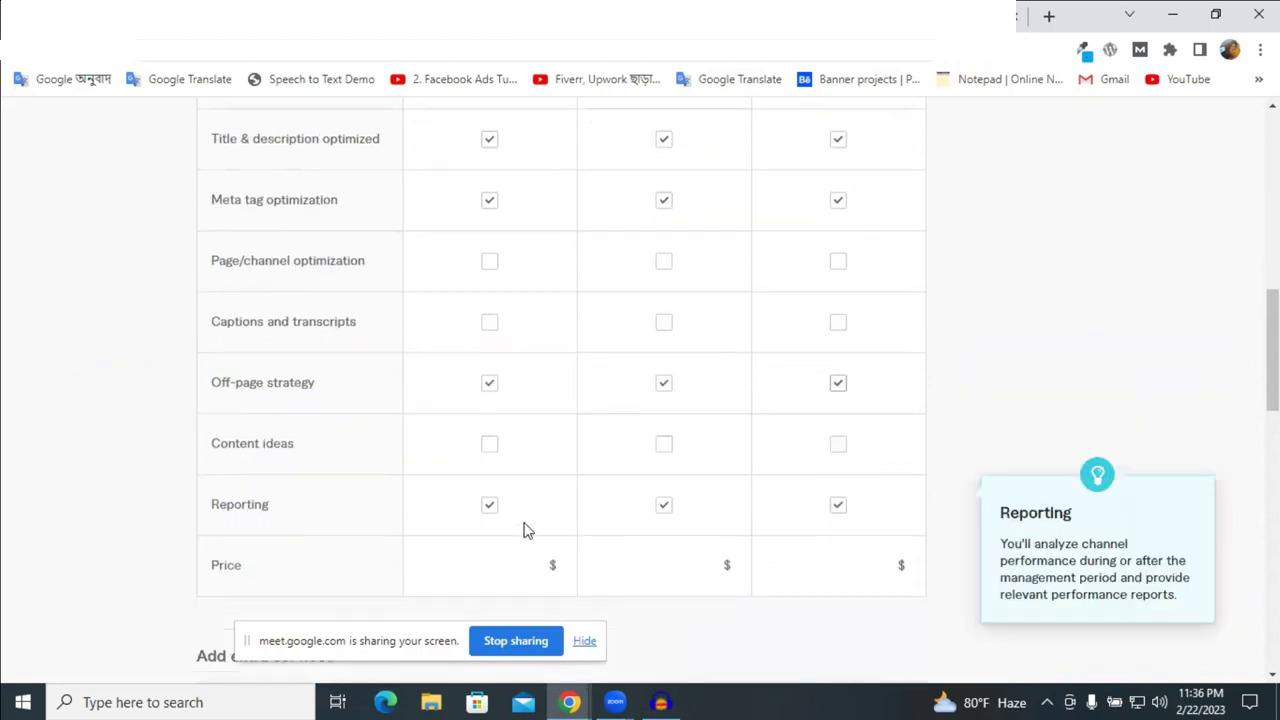
scroll(451, 411, down, 3)
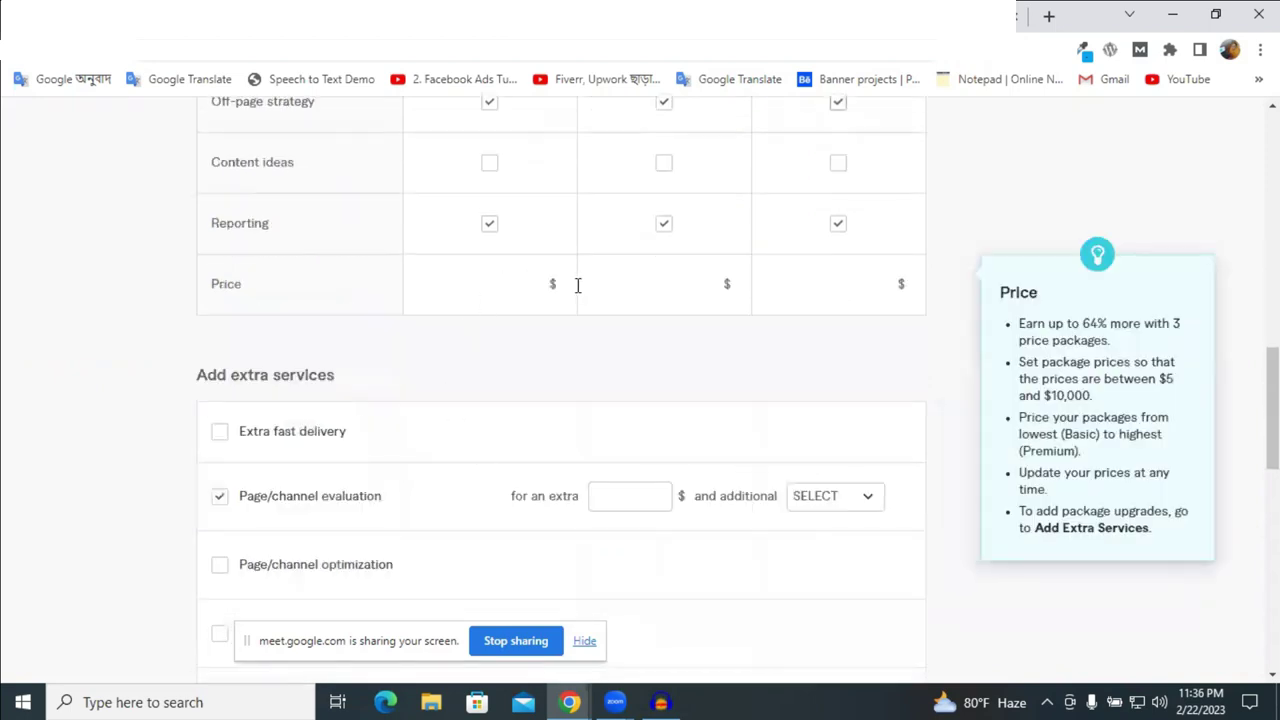
Set the Basic package price to $5 and the Standard package price to $20.
click(533, 282)
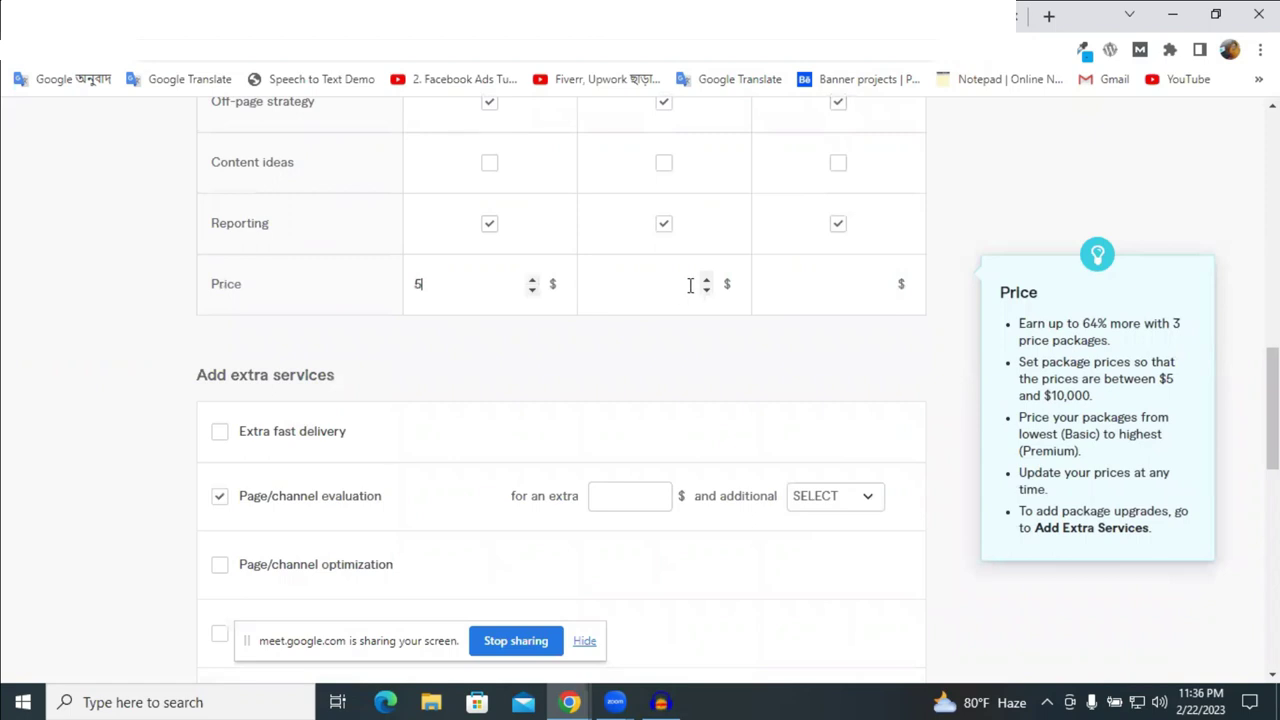
scroll(690, 285, up, 2)
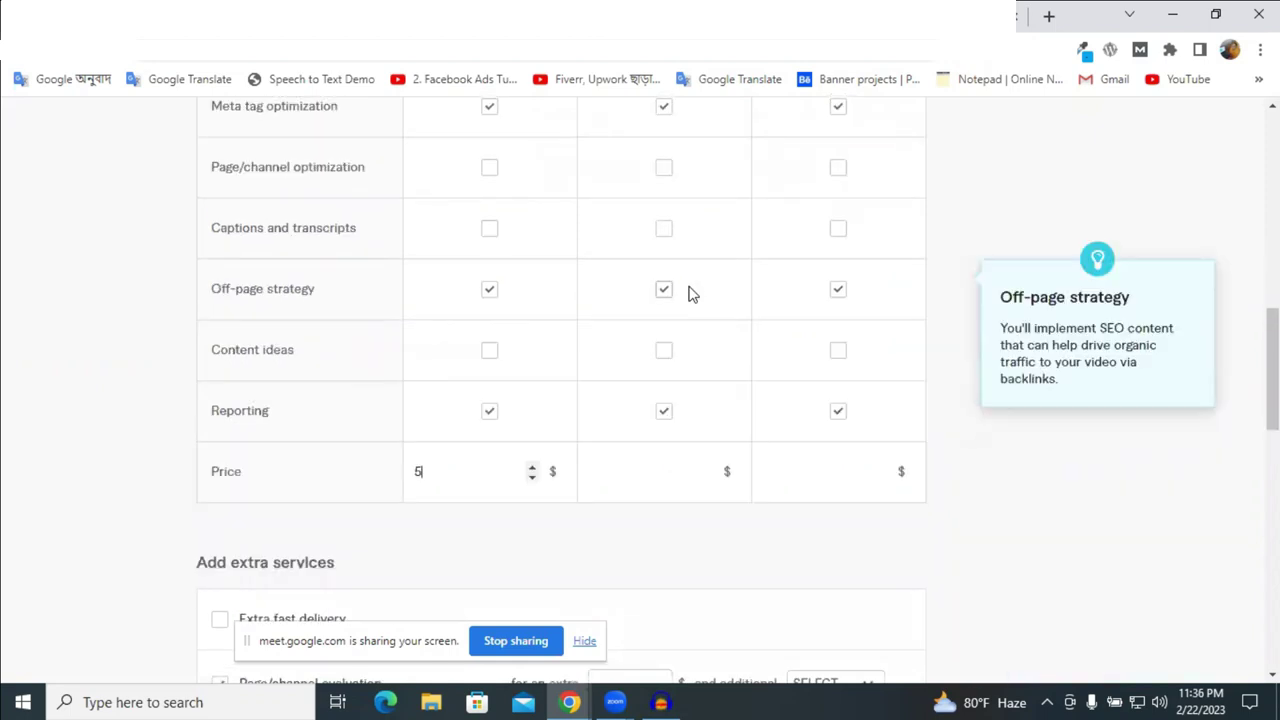
scroll(726, 380, up, 2)
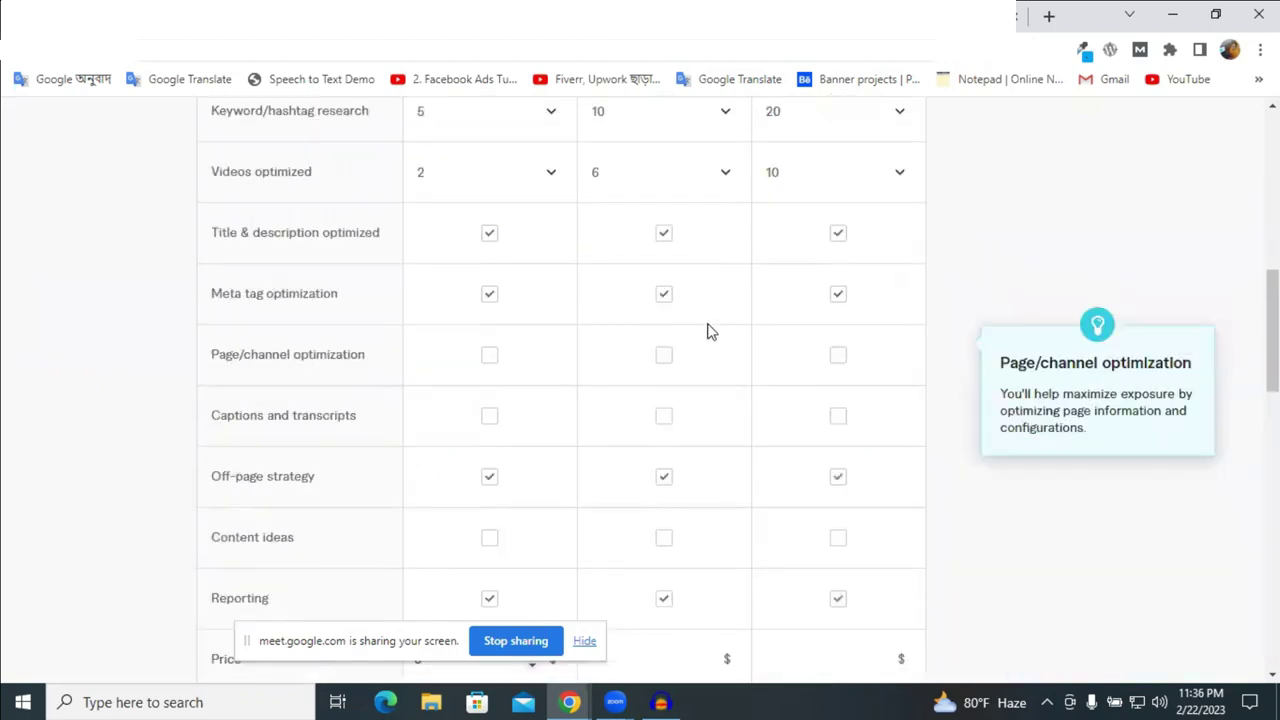
scroll(708, 331, up, 2)
scroll(705, 331, down, 6)
click(706, 283)
text(10)
click(706, 281)
click(706, 281)
click(706, 281)
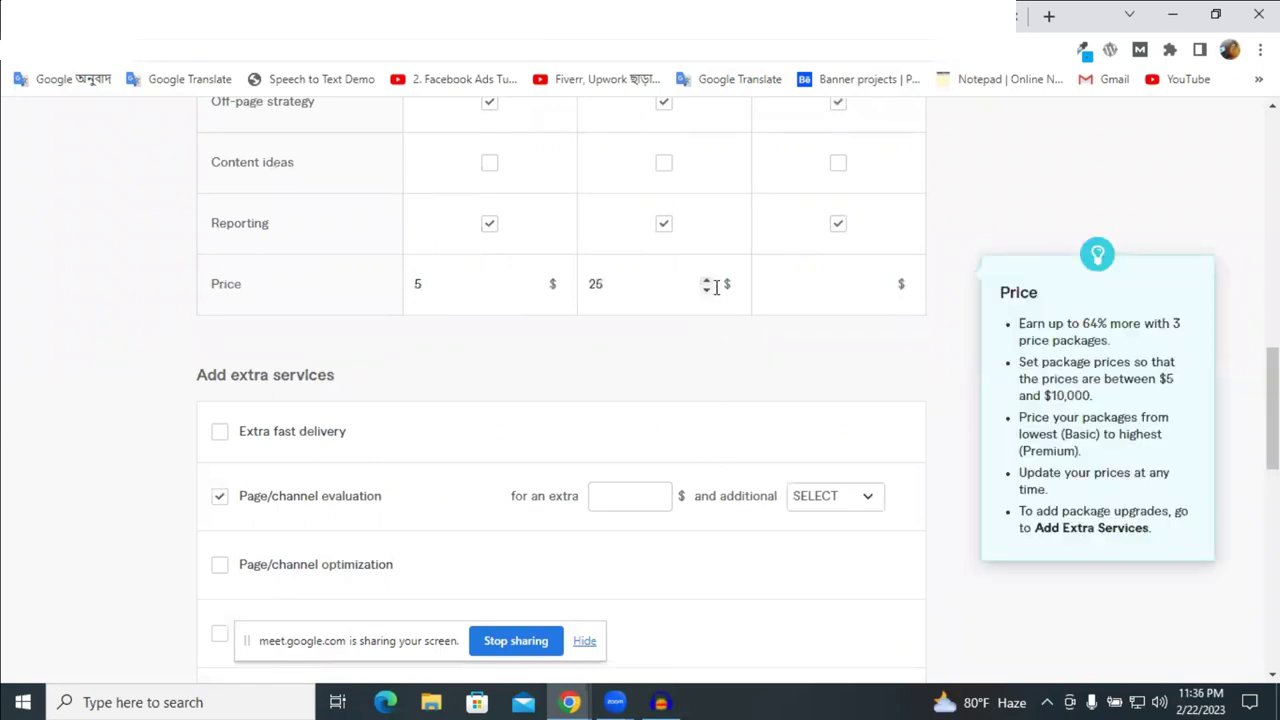
click(707, 290)
Raise the Premium package price to $50, then select part of the Premium description.
click(880, 282)
click(880, 282)
click(880, 282)
click(880, 282)
scroll(838, 355, up, 1)
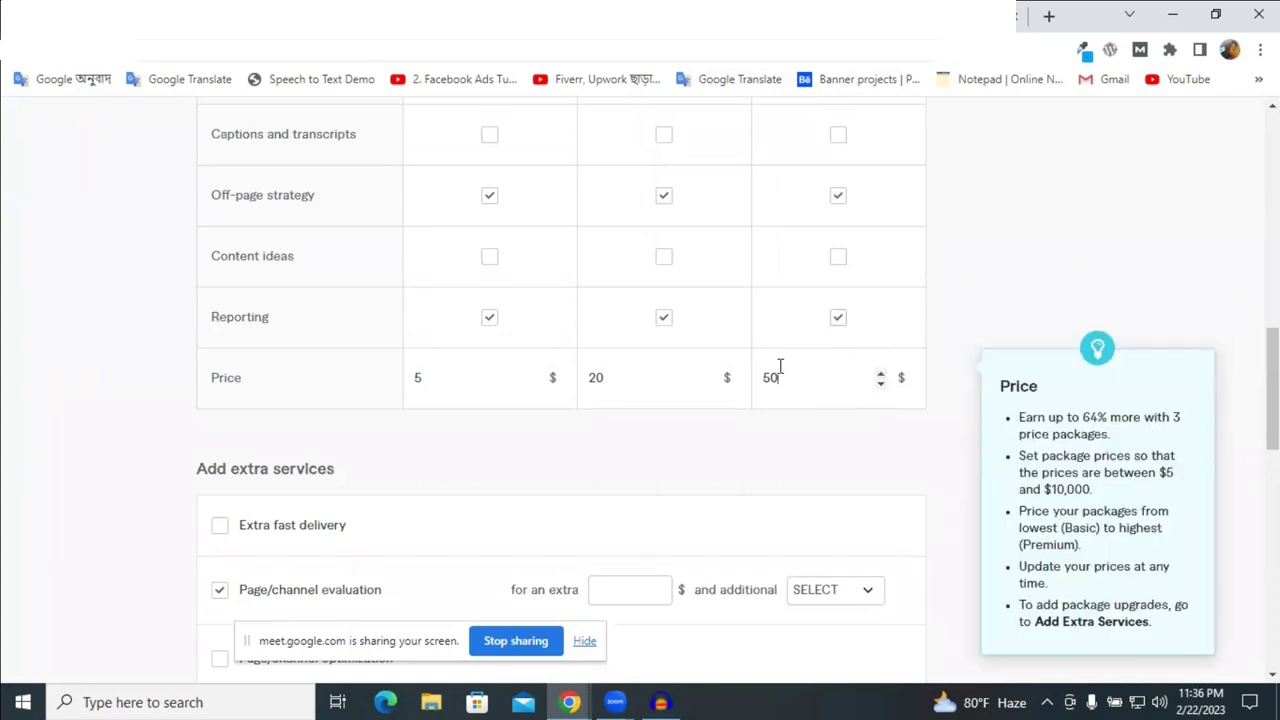
scroll(778, 365, up, 5)
scroll(778, 365, up, 2)
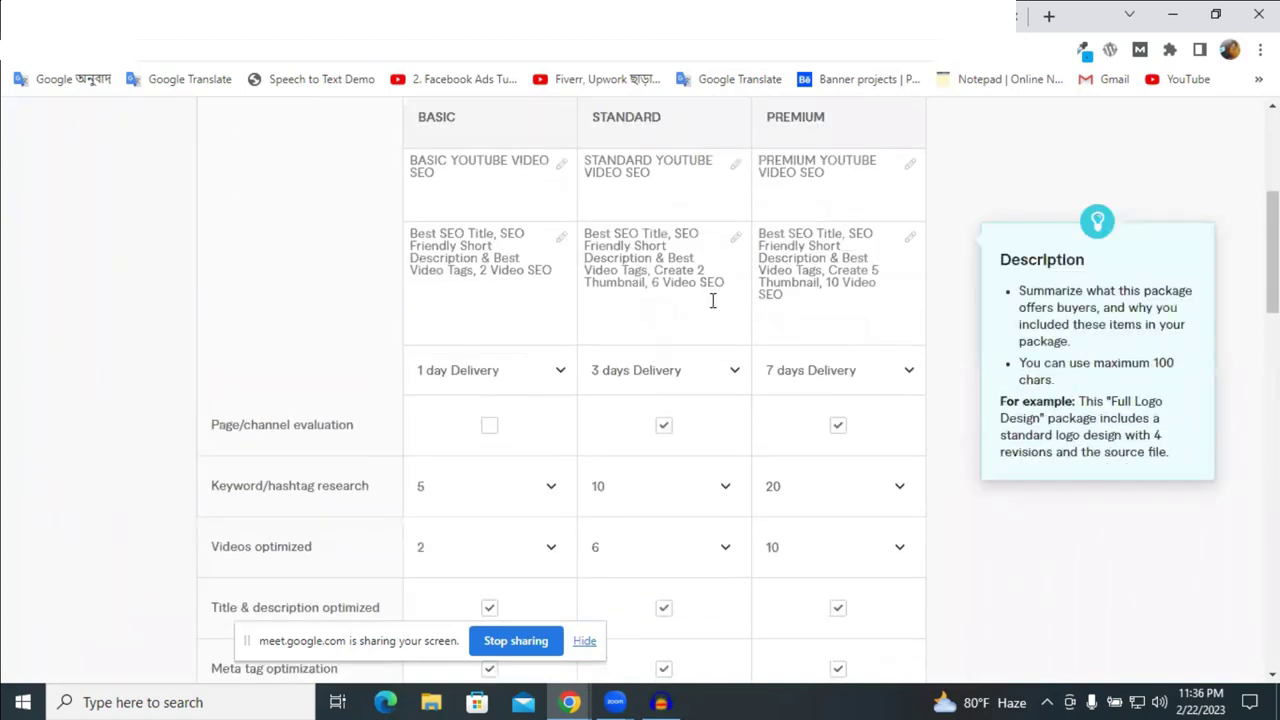
scroll(845, 358, down, 6)
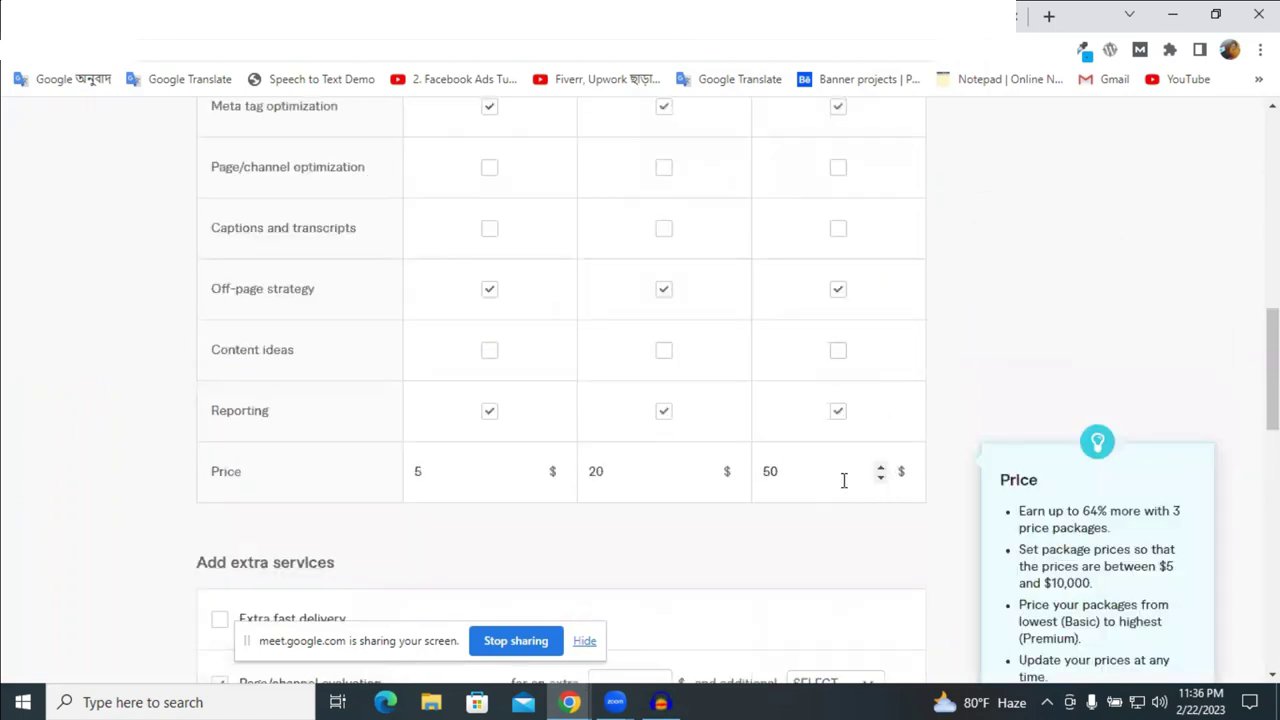
scroll(843, 475, up, 6)
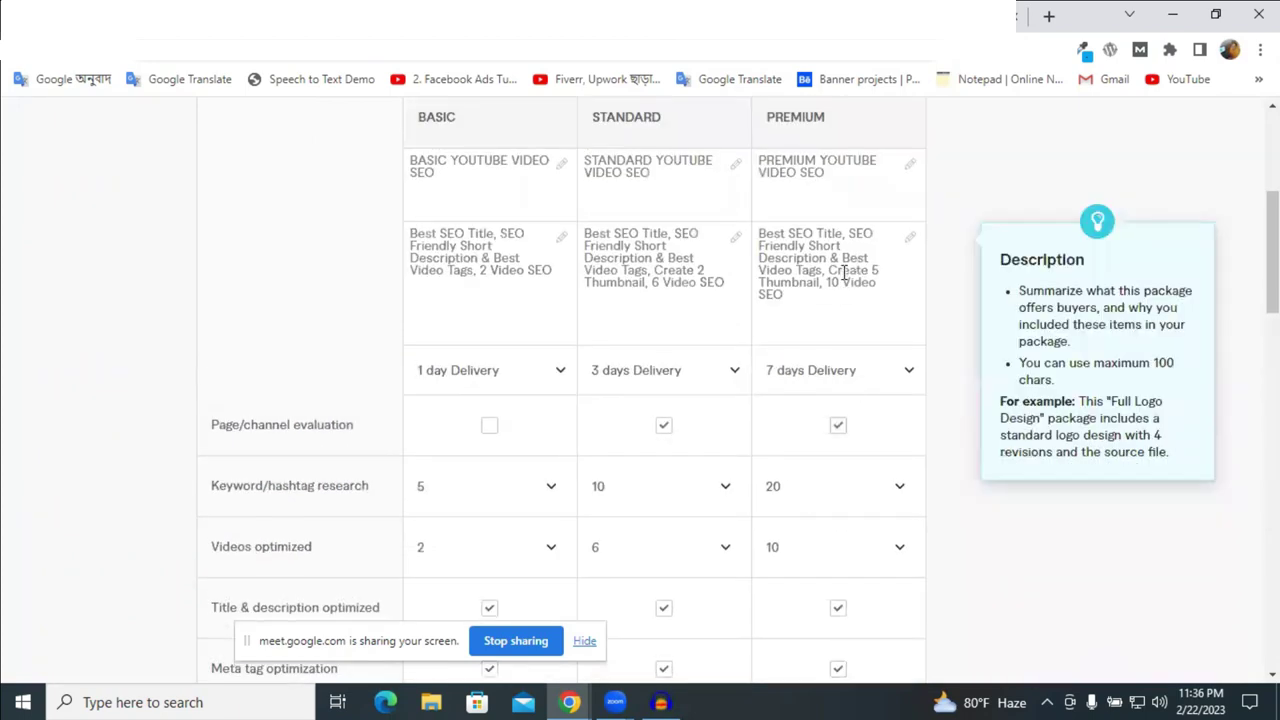
drag(843, 272, 881, 273)
scroll(846, 429, down, 8)
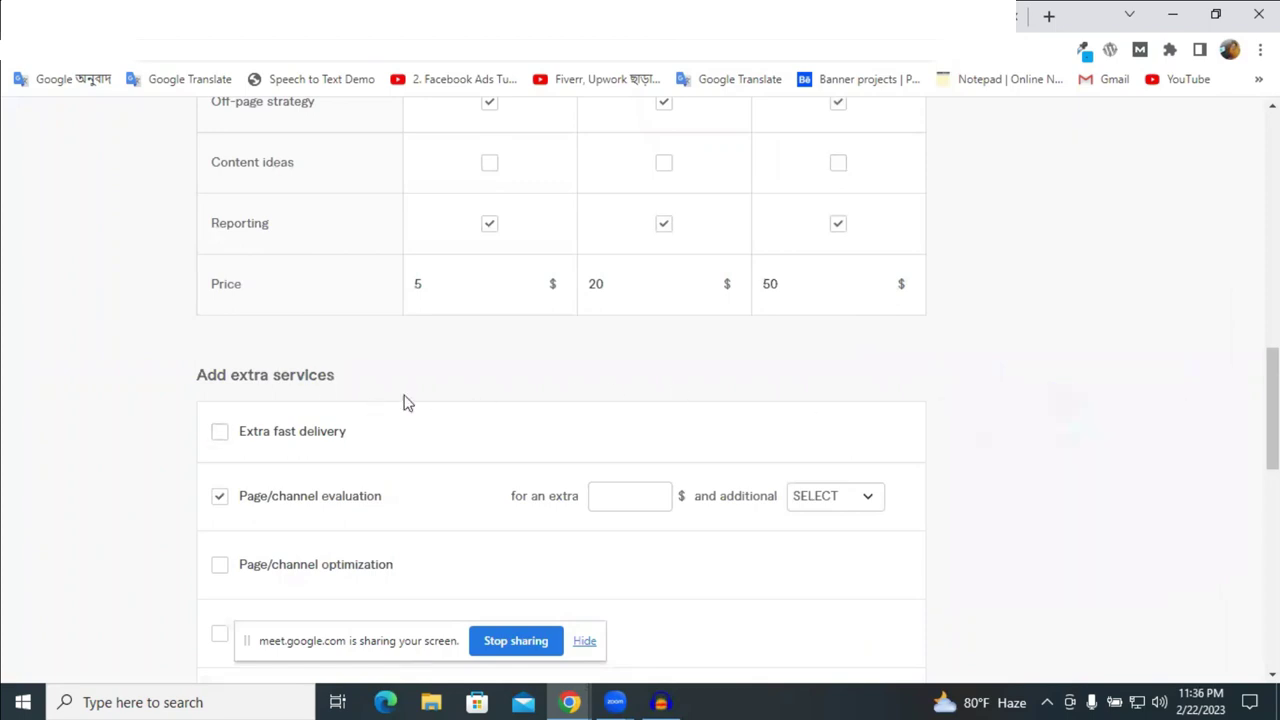
Add Content ideas to the Standard and Premium packages and drop the Page/channel evaluation extra service.
scroll(766, 372, up, 2)
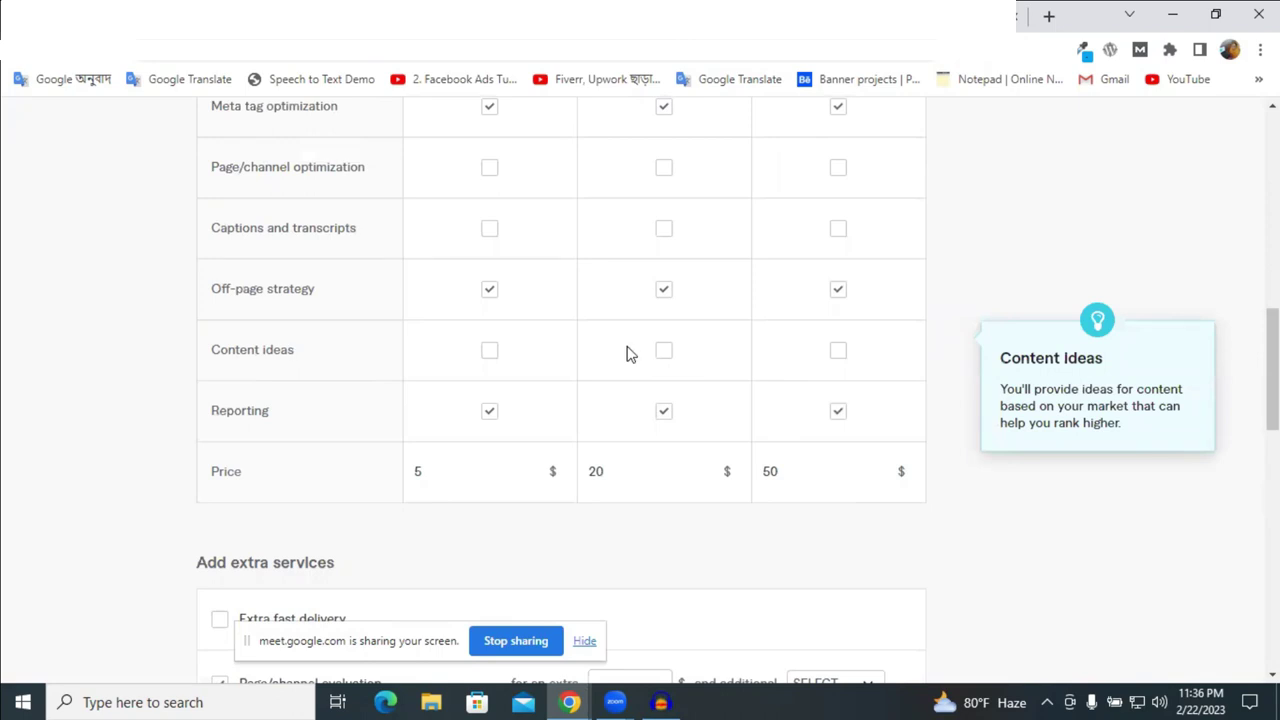
click(664, 350)
click(838, 350)
scroll(600, 360, up, 2)
scroll(597, 361, up, 1)
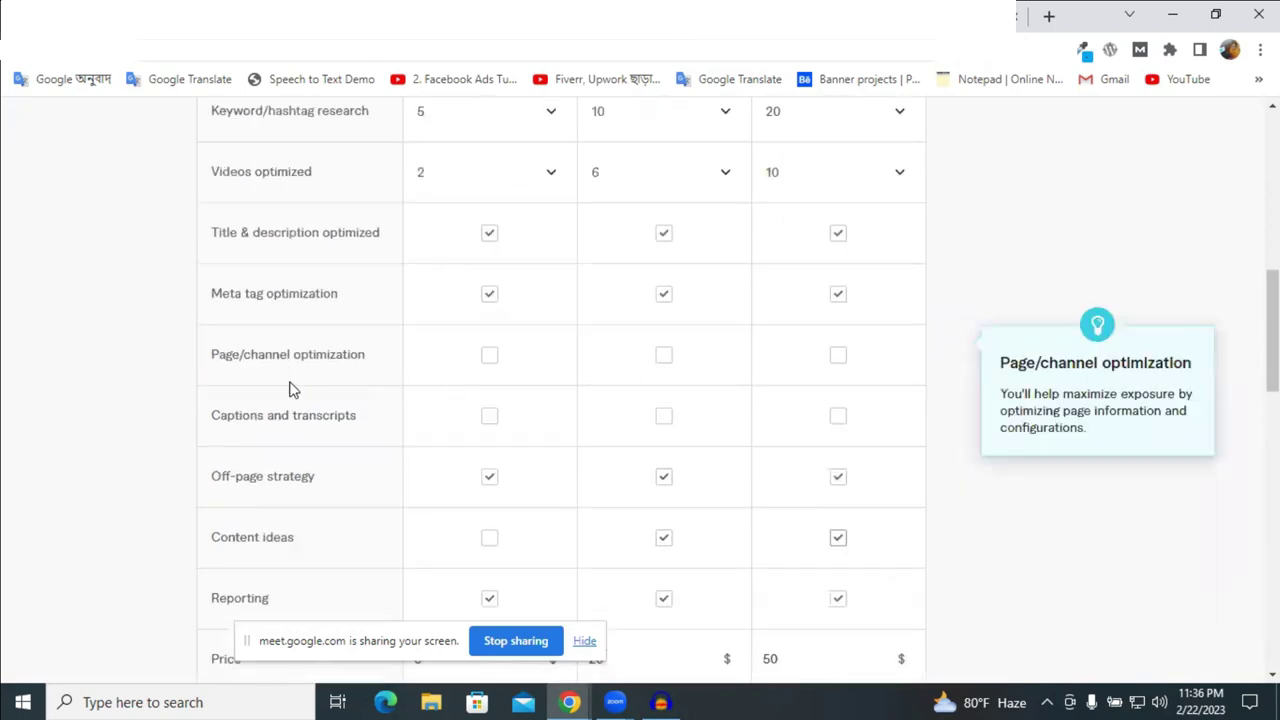
scroll(620, 400, down, 4)
scroll(620, 402, down, 1)
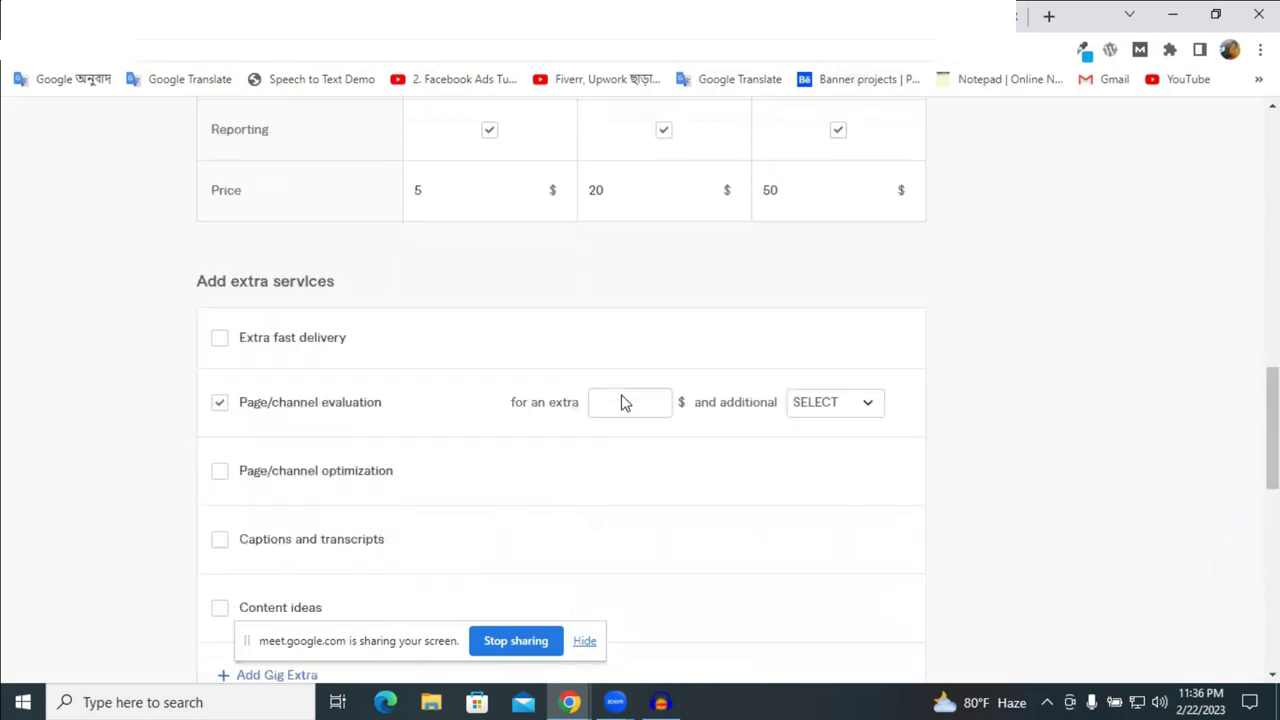
click(220, 404)
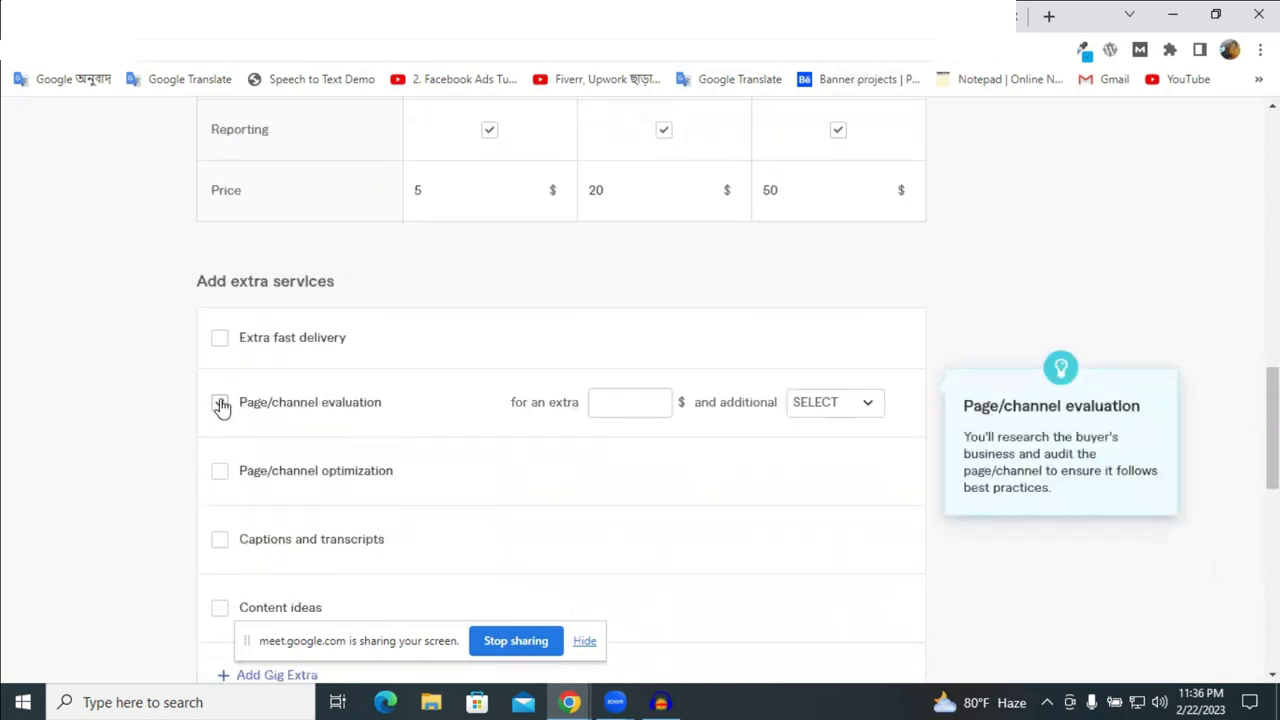
Review the extra services section and save the pricing packages with Save & Continue.
scroll(360, 404, down, 3)
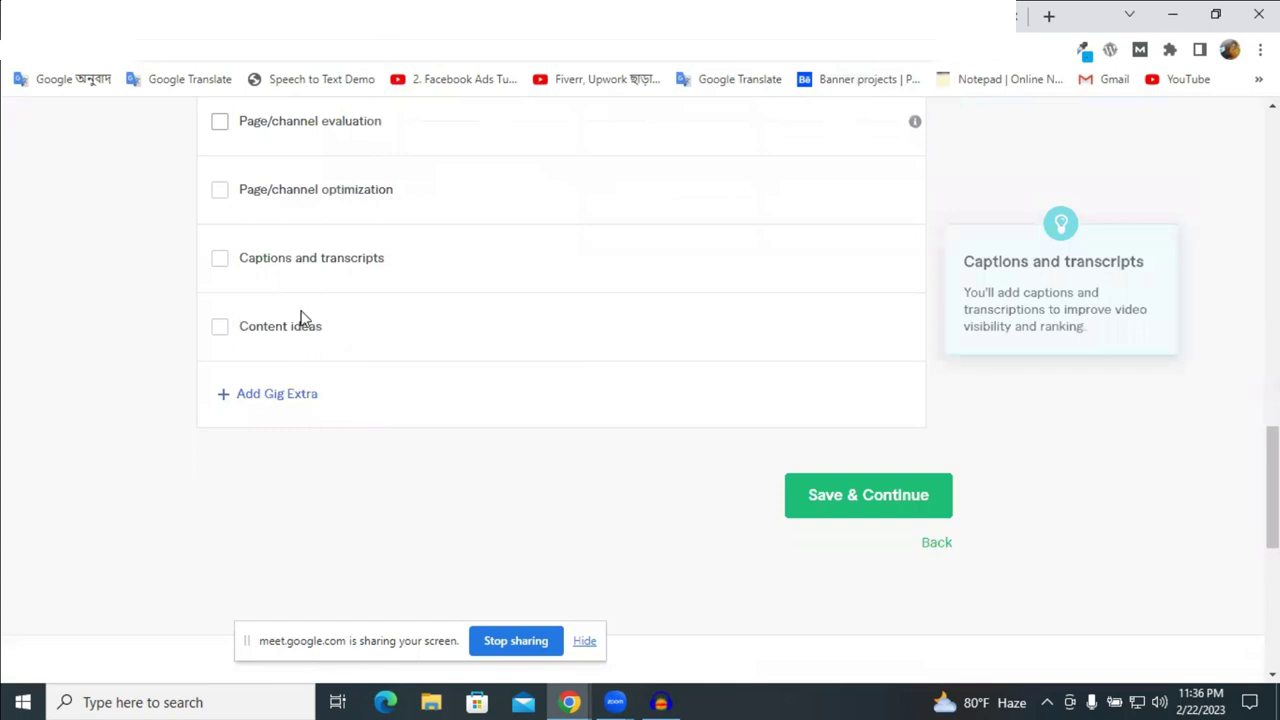
scroll(466, 391, up, 3)
scroll(903, 394, down, 3)
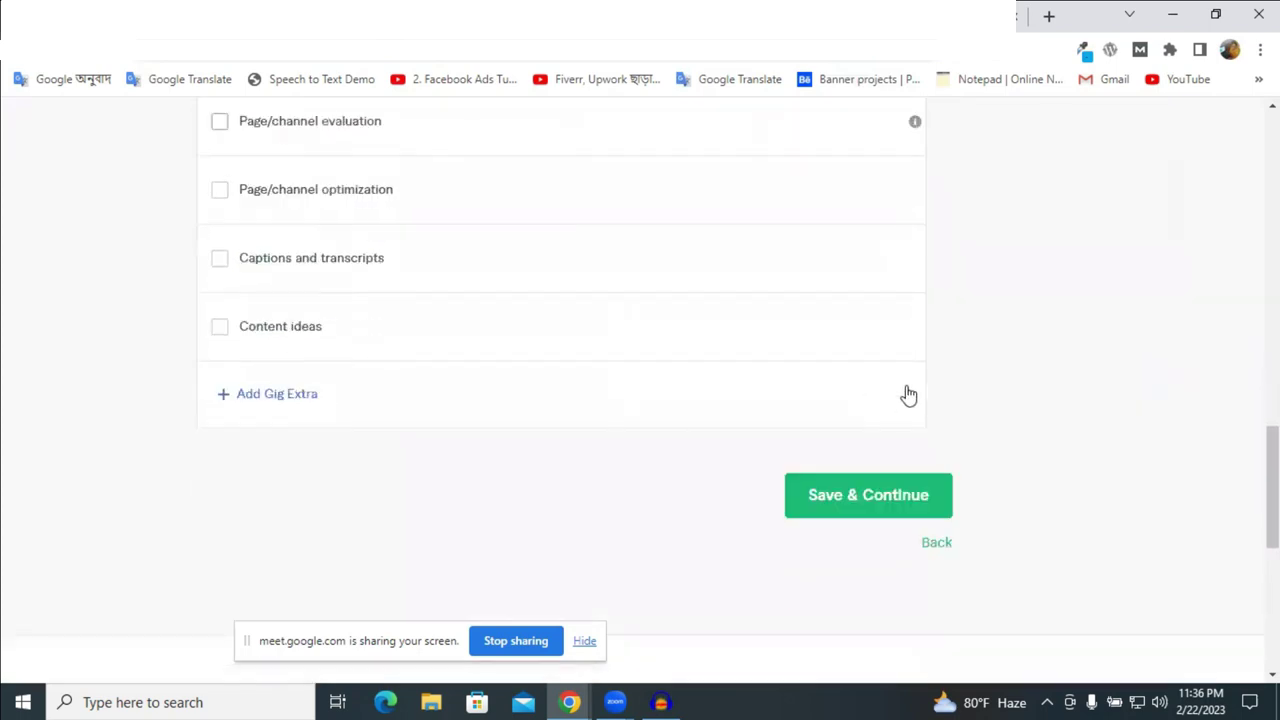
scroll(874, 386, up, 12)
mouse_move(874, 386)
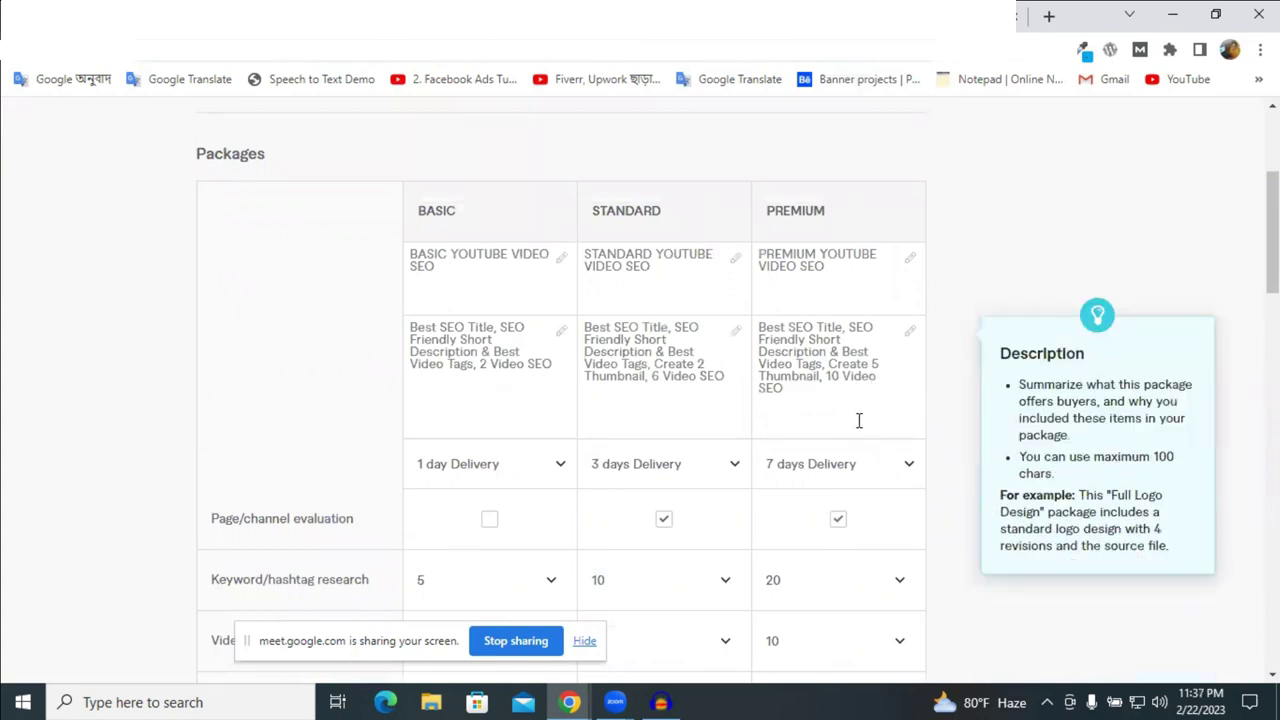
scroll(858, 425, down, 8)
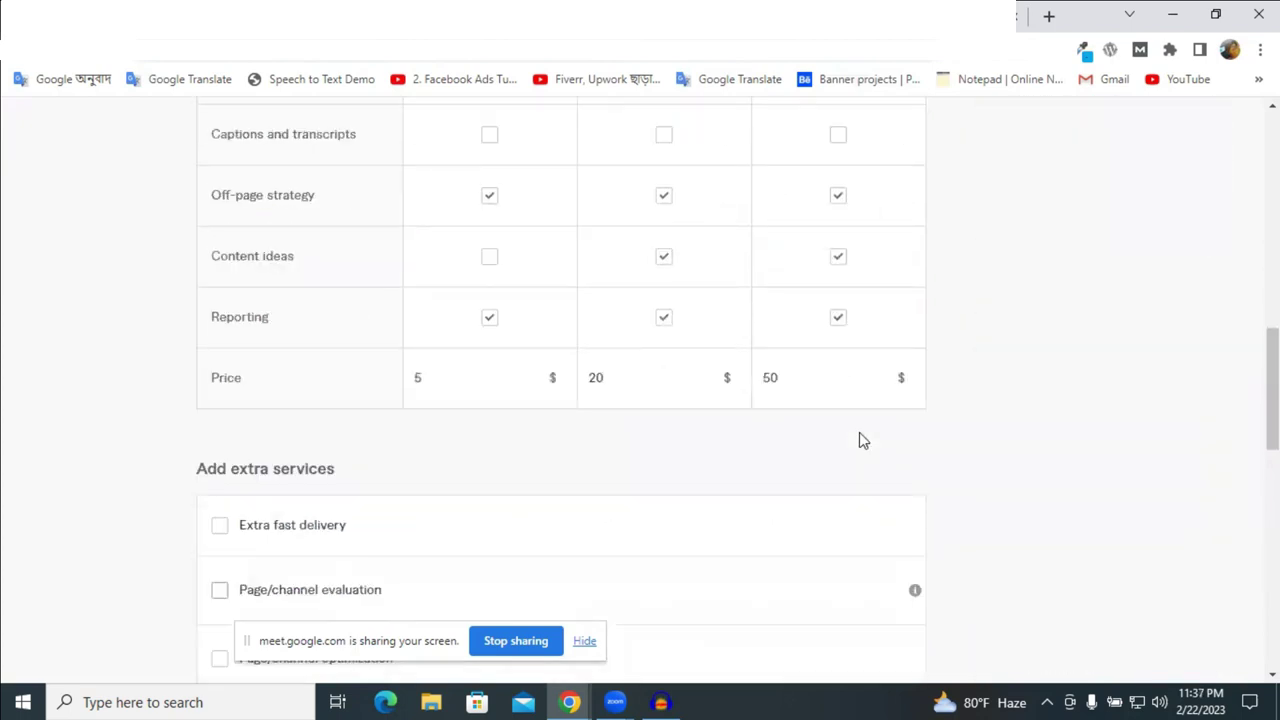
scroll(862, 441, up, 9)
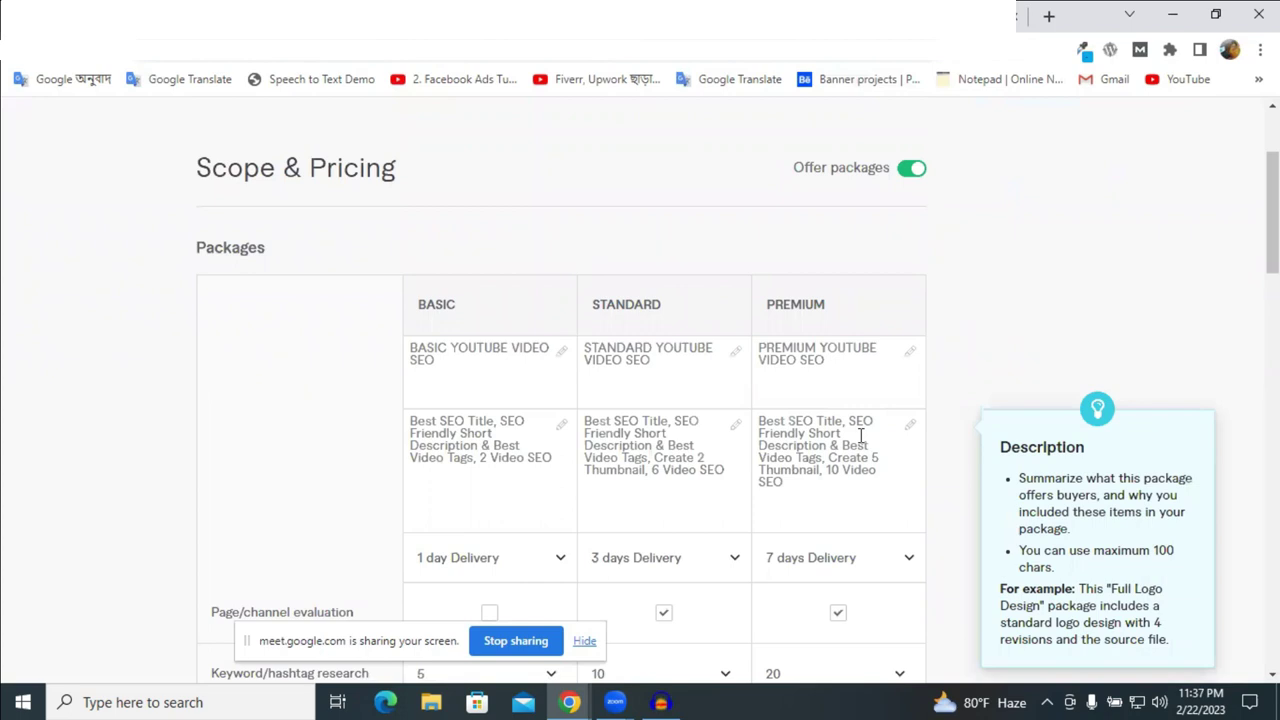
scroll(862, 445, down, 15)
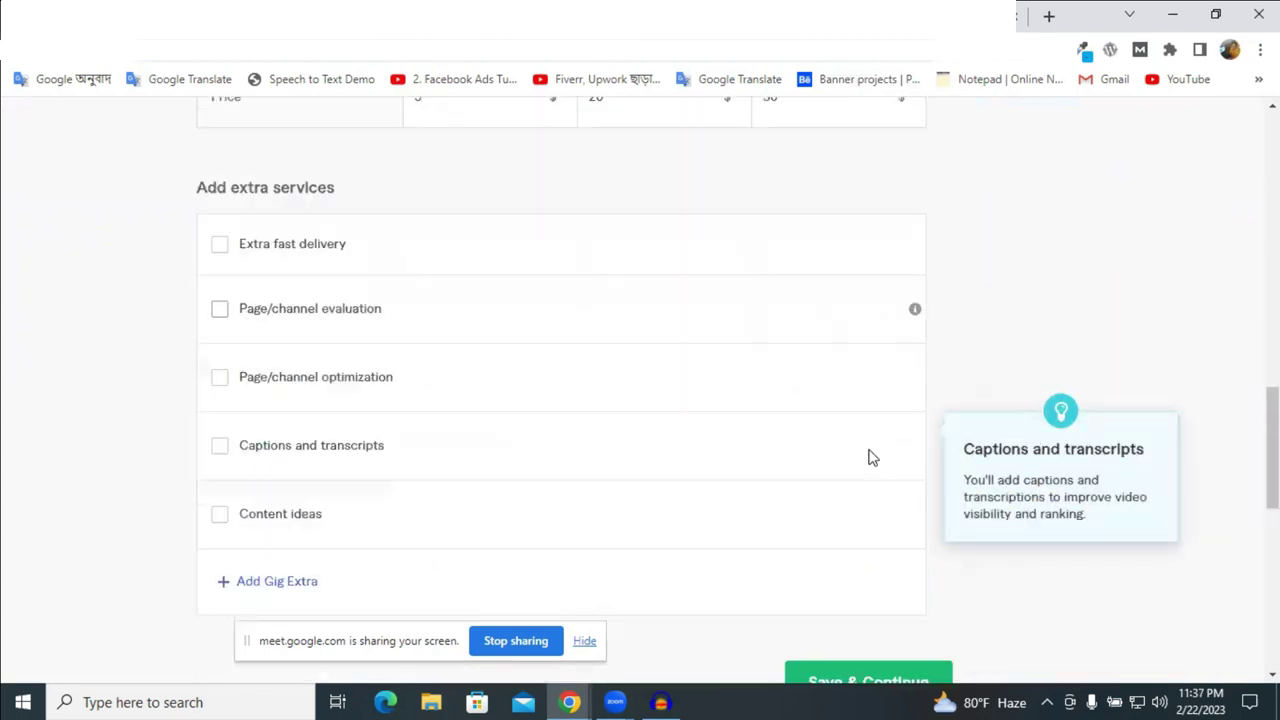
scroll(850, 475, up, 3)
click(869, 500)
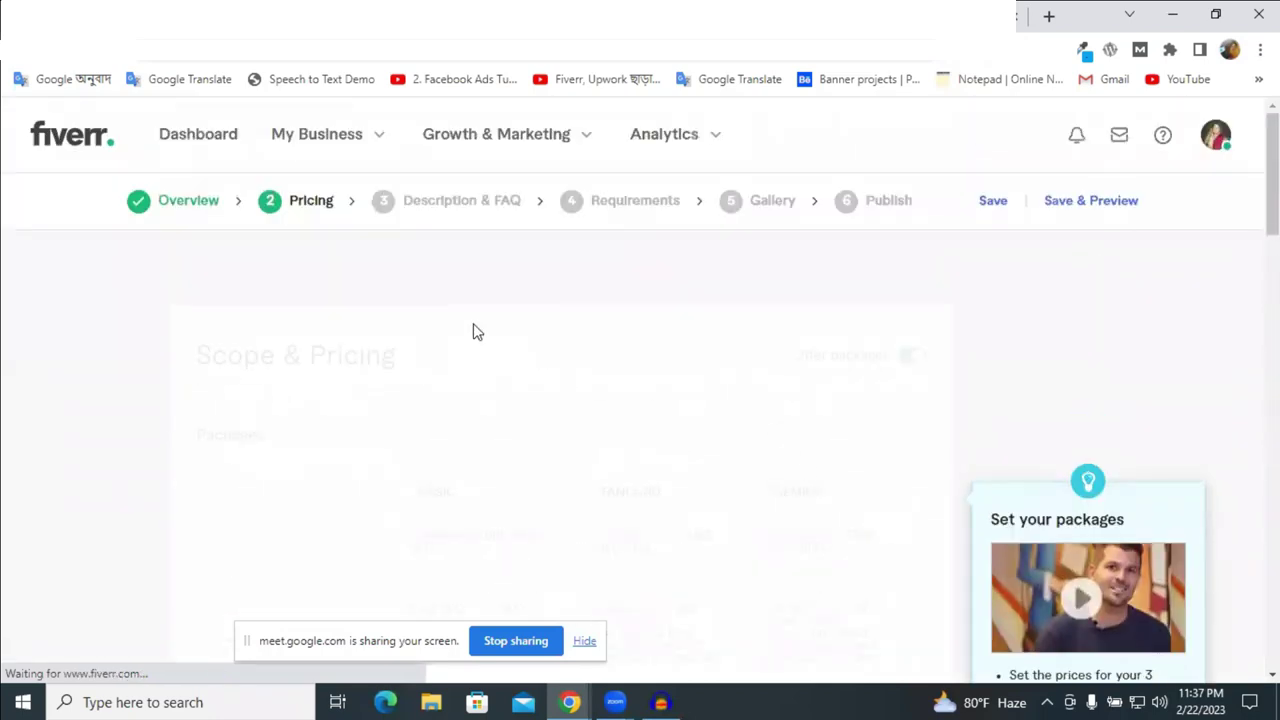
Return to the Pricing step and review the BASIC package's title and description fields.
click(304, 205)
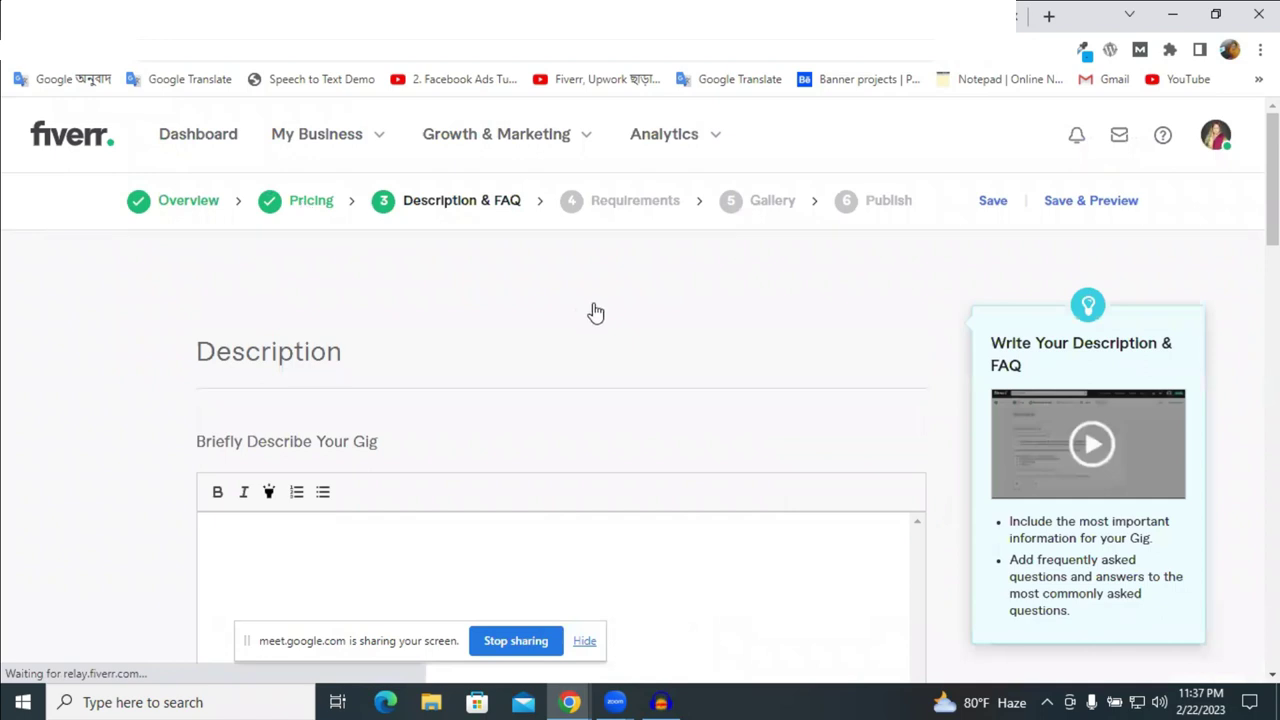
scroll(668, 360, down, 3)
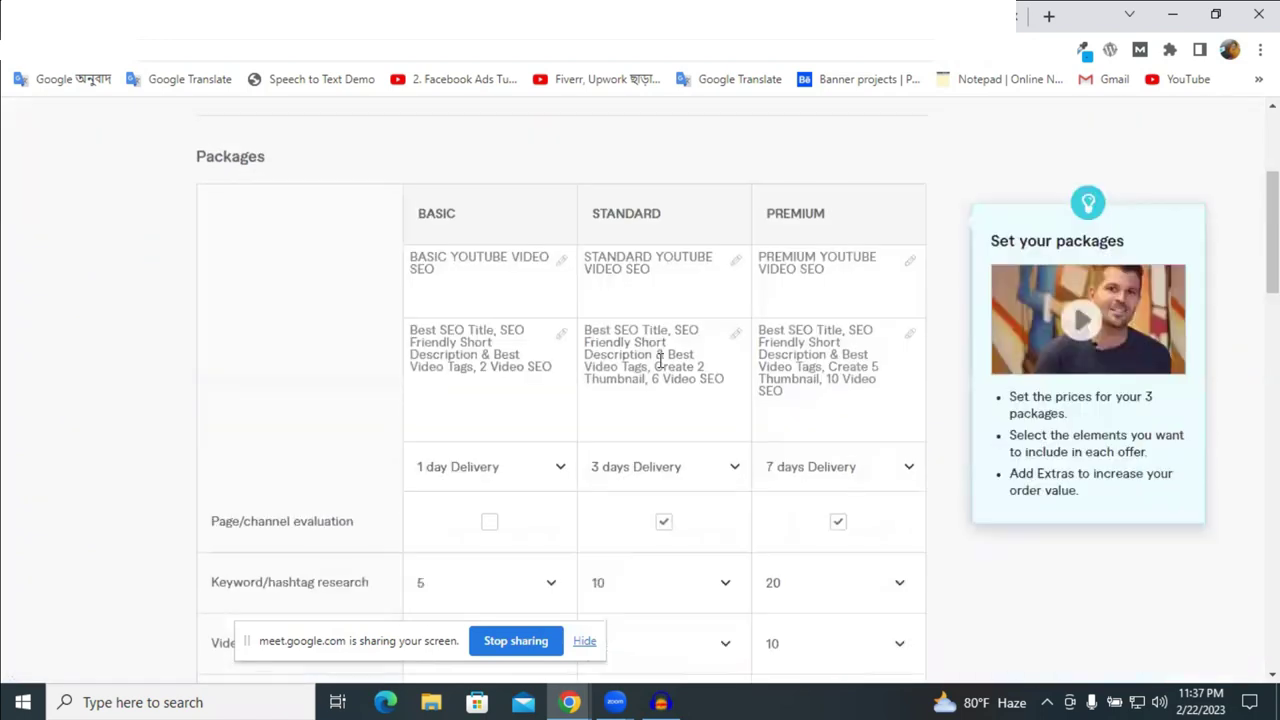
click(663, 279)
click(503, 280)
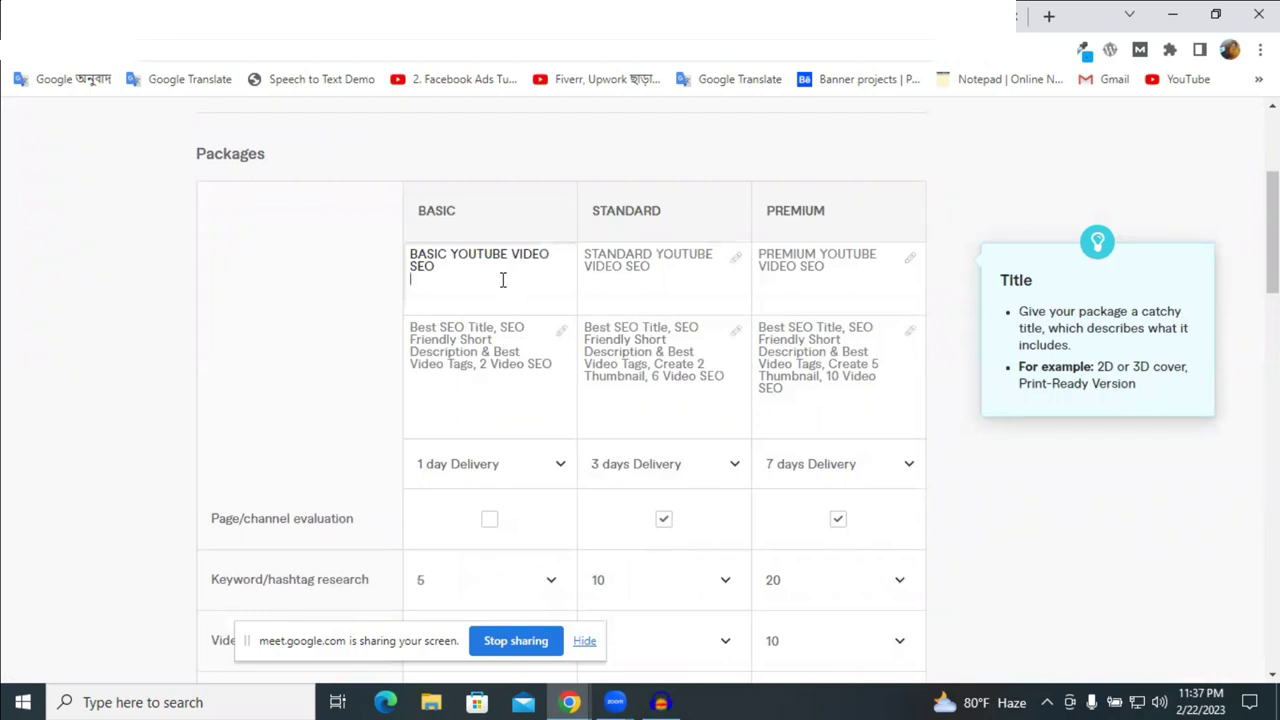
scroll(803, 366, down, 15)
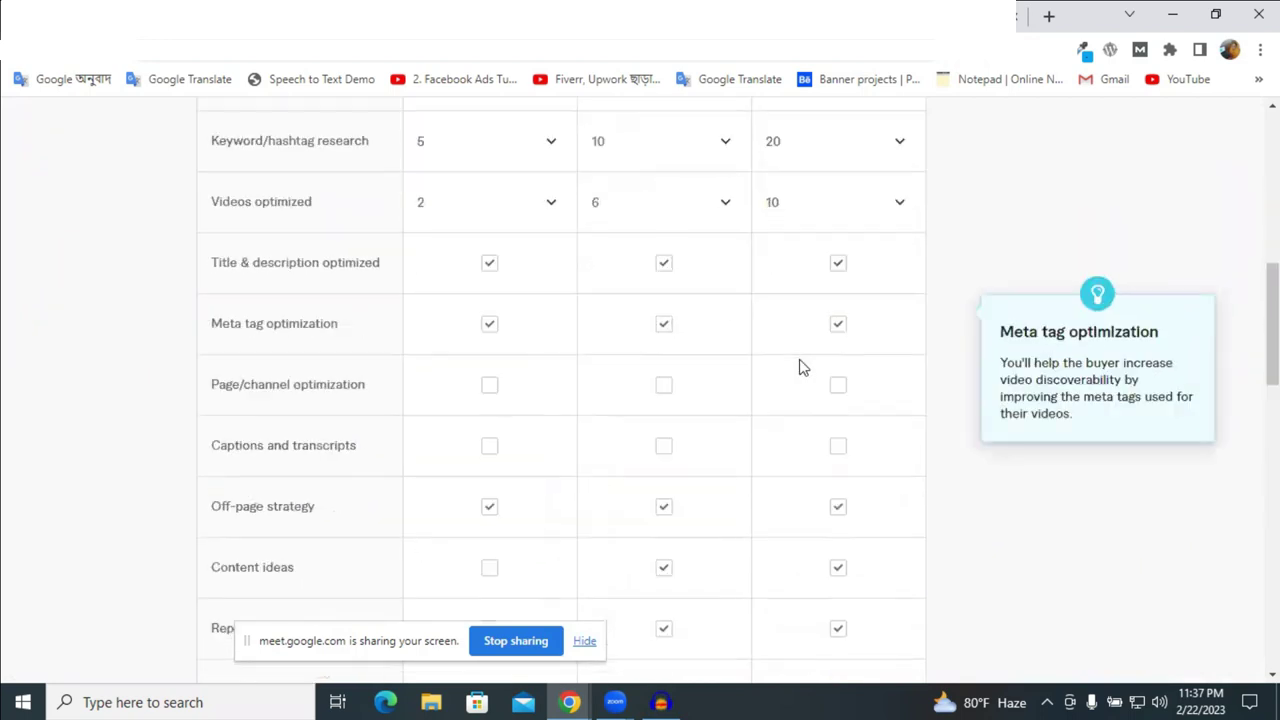
scroll(826, 471, up, 15)
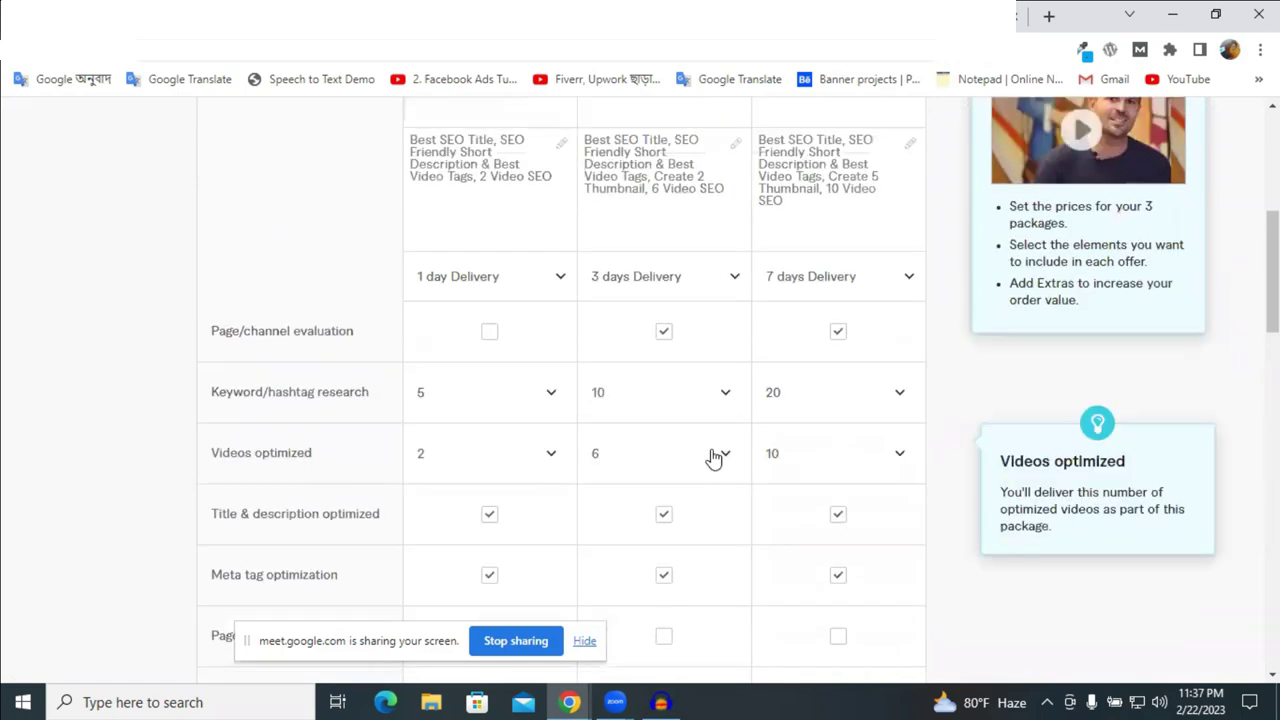
click(448, 377)
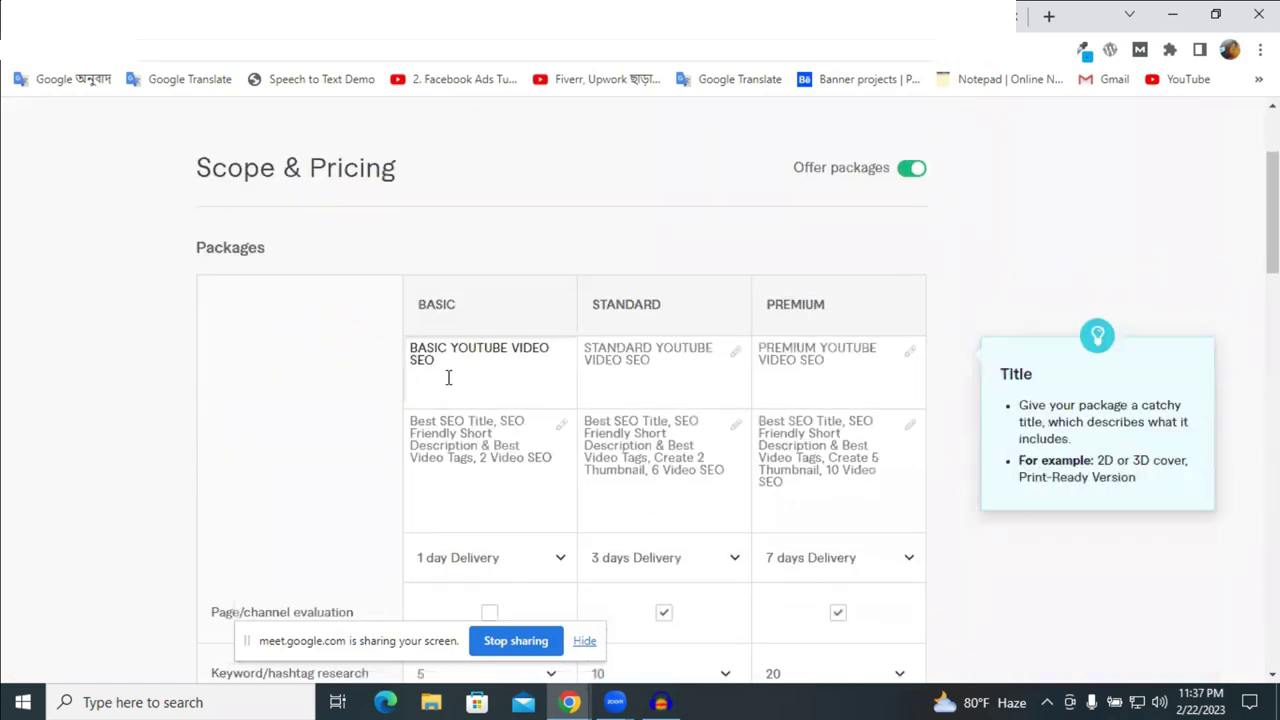
click(553, 459)
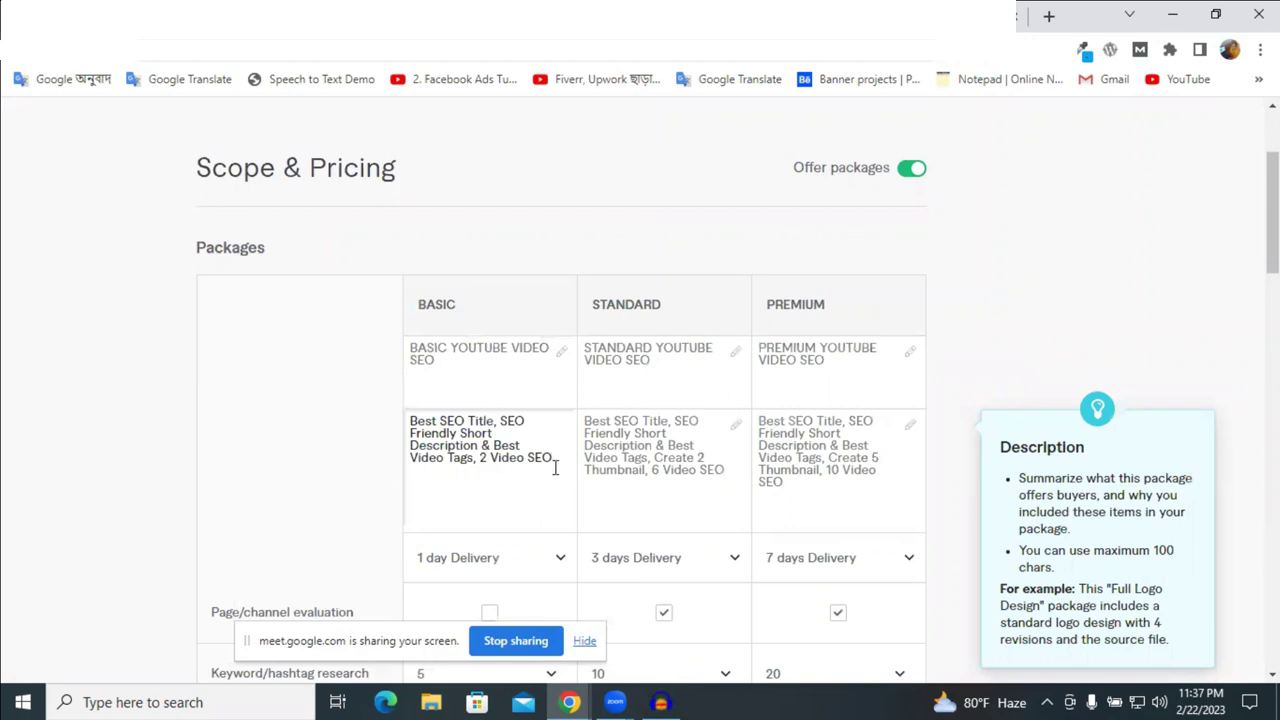
click(512, 388)
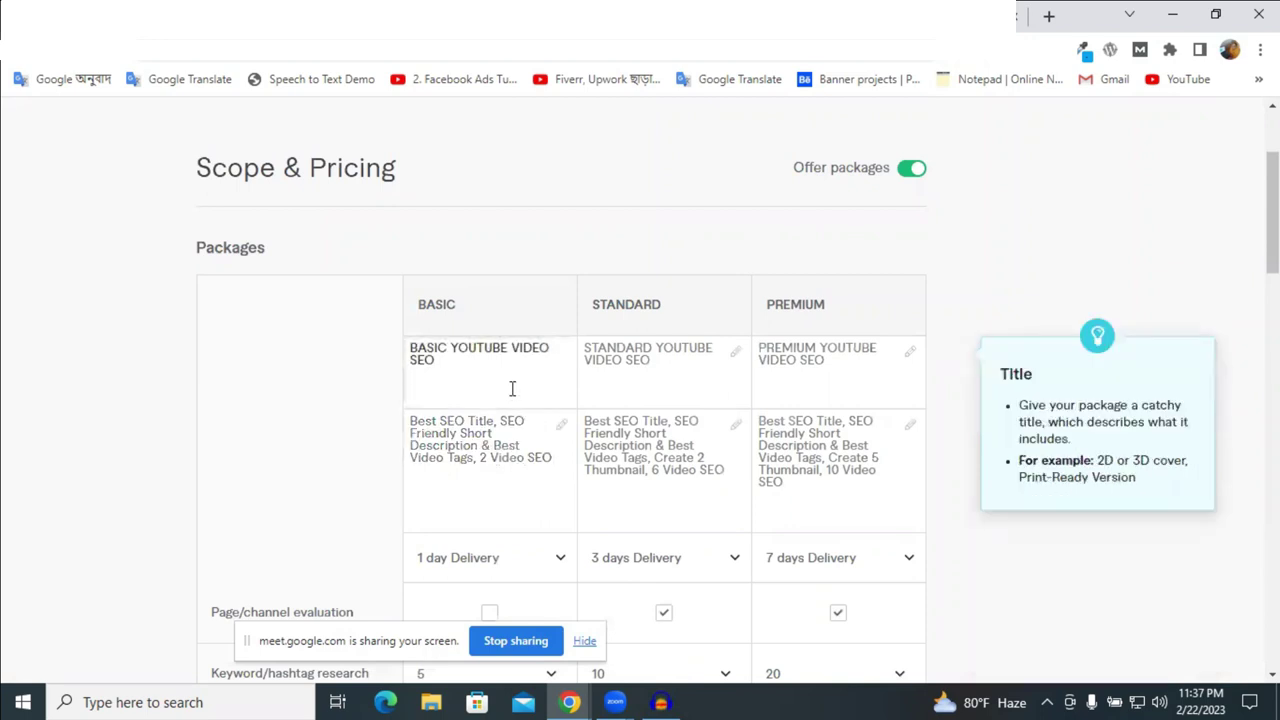
click(471, 512)
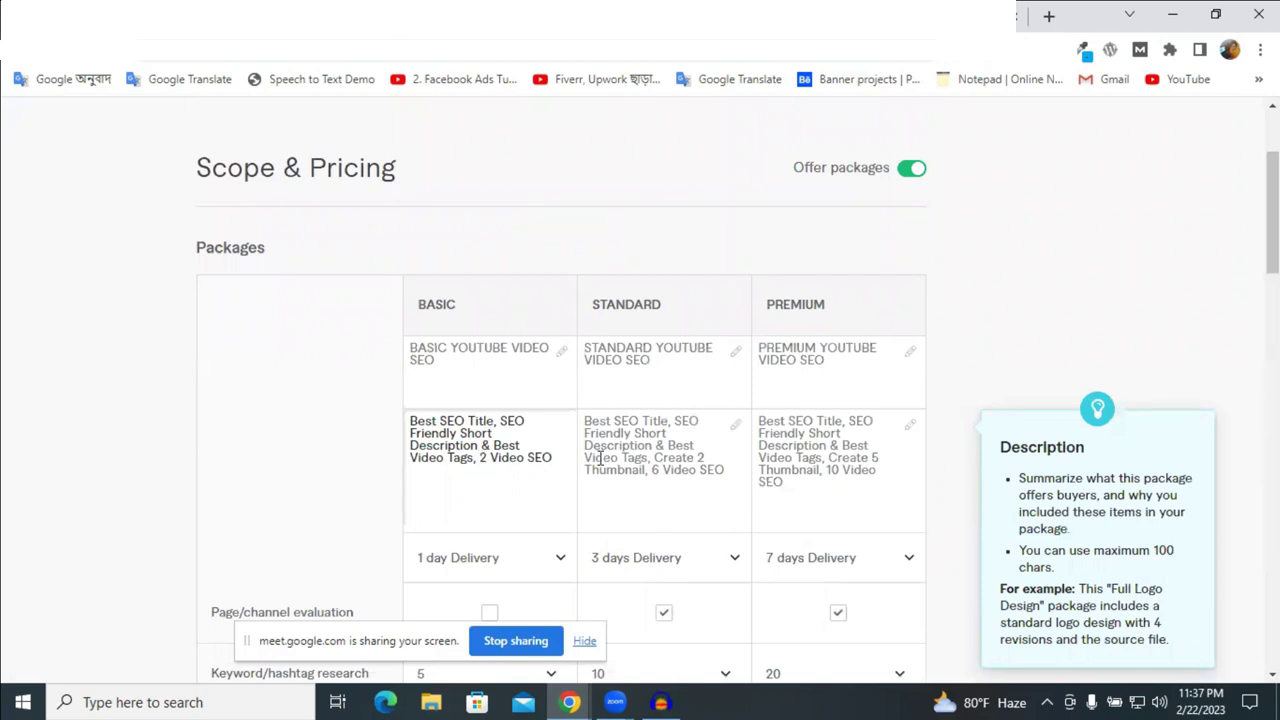
scroll(946, 446, down, 10)
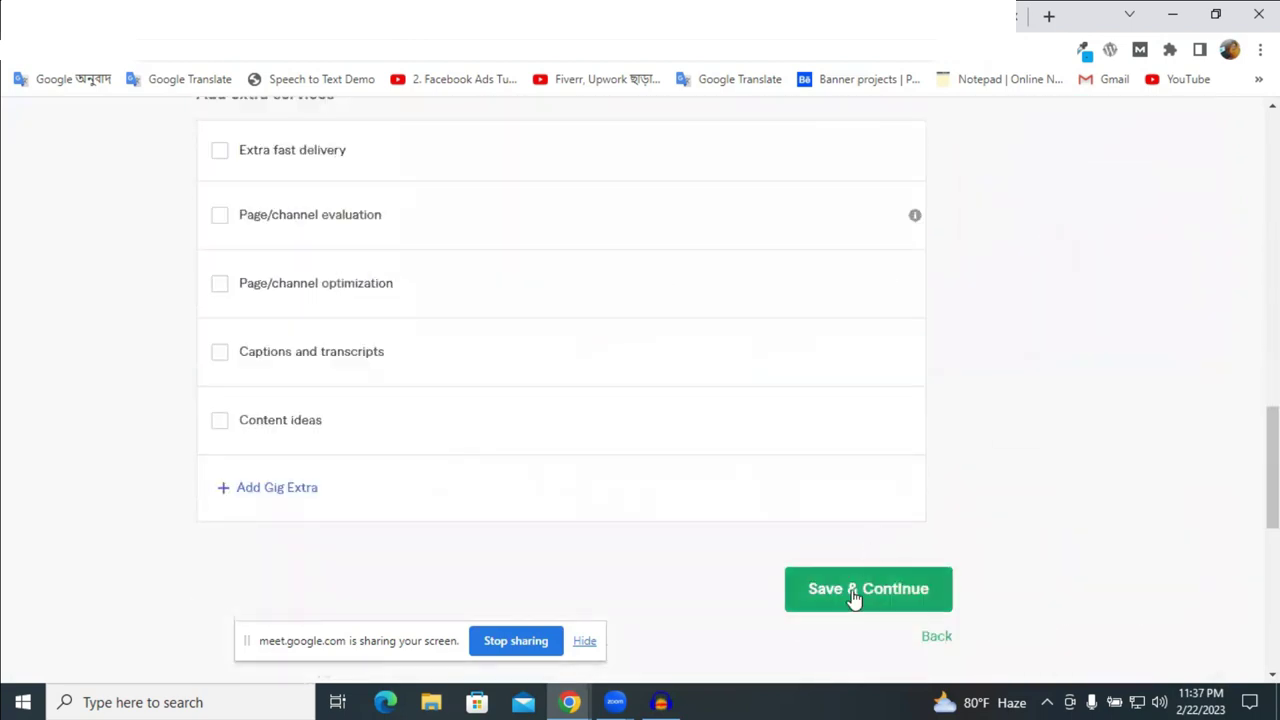
Save the pricing, move on to Description & FAQ, and click into the empty description editor.
click(851, 600)
scroll(623, 423, up, 4)
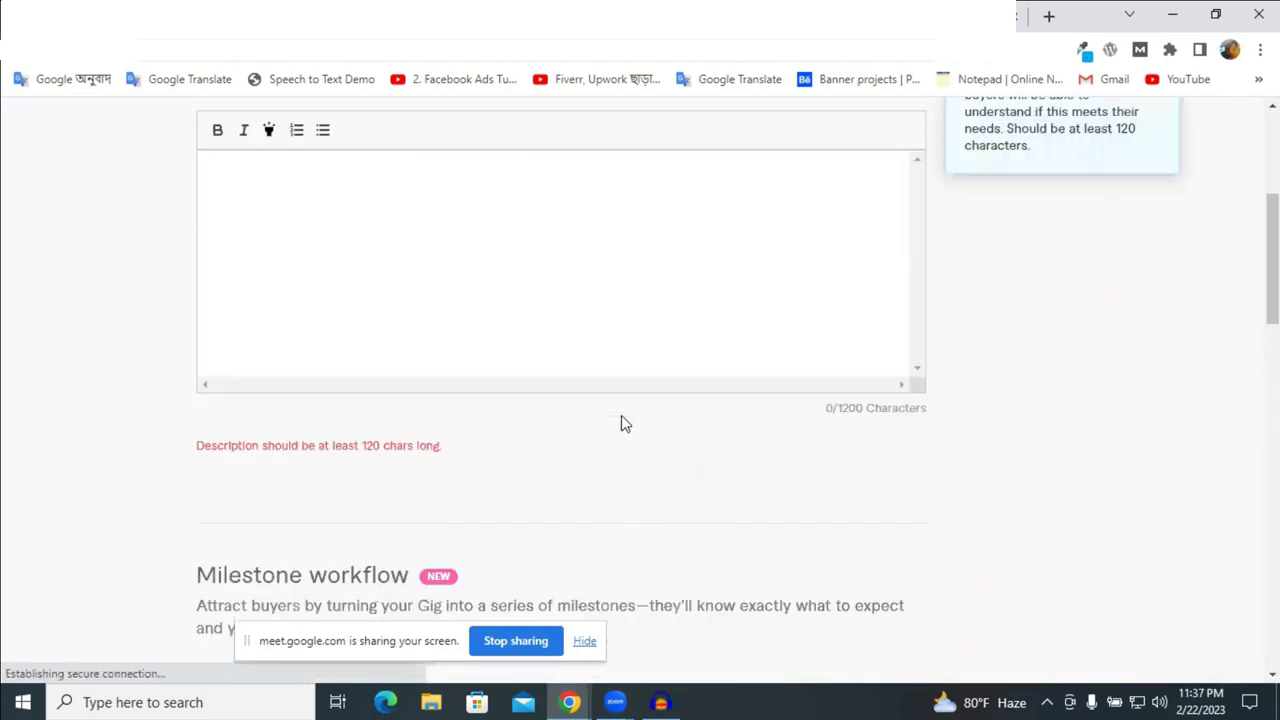
click(321, 428)
scroll(340, 430, down, 1)
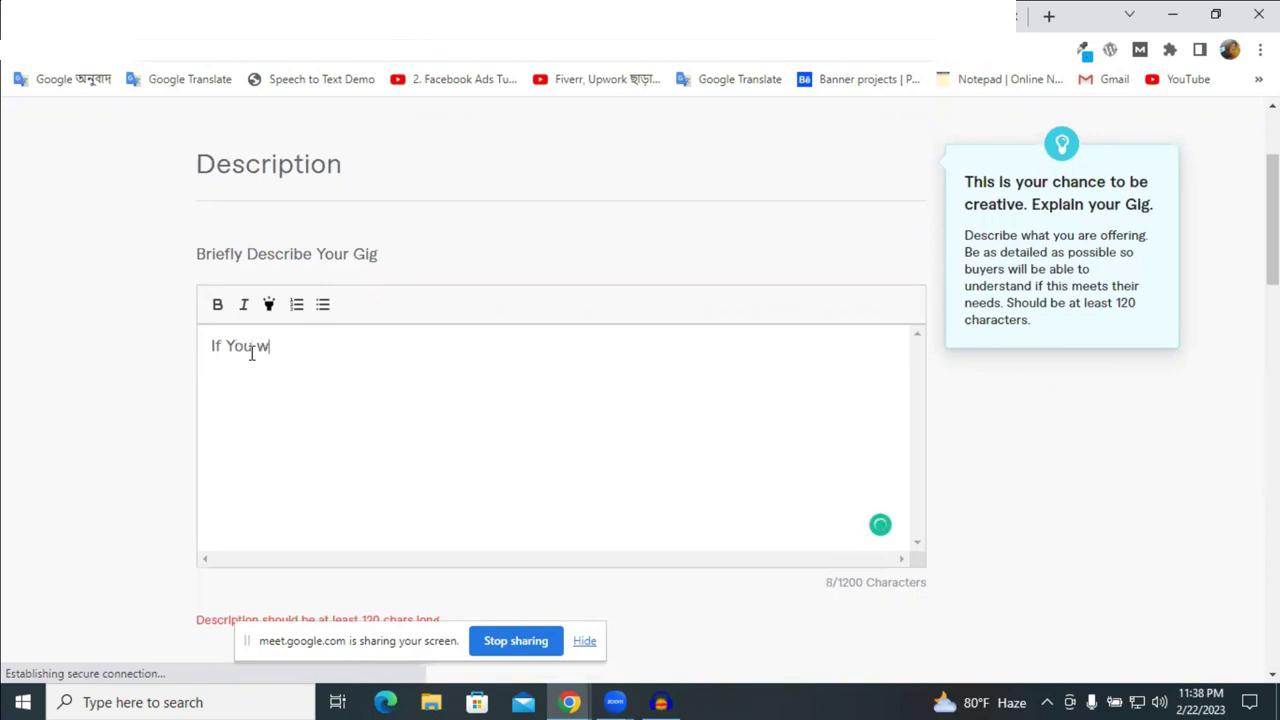
Type the opening sentence 'want to grow your youtube channel properly then you definitely need Search Engine Optimization', fixing typos.
text(nt to)
text(grow)
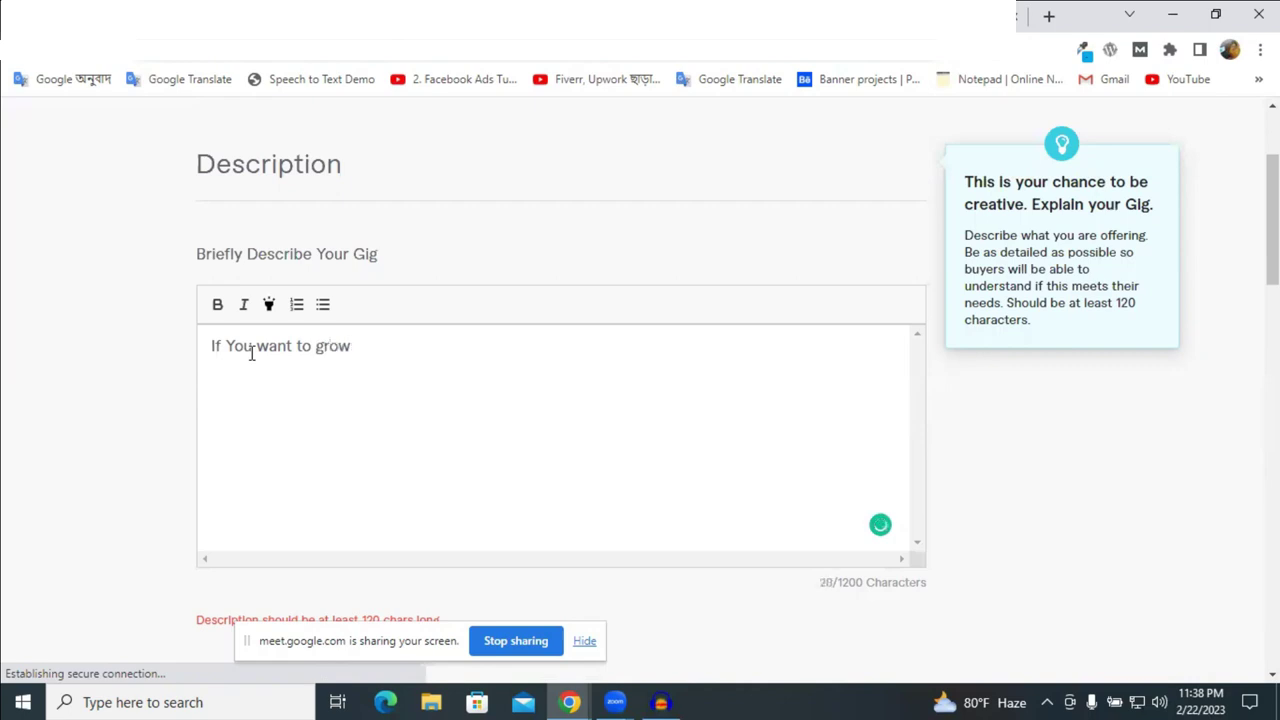
text( your youtube)
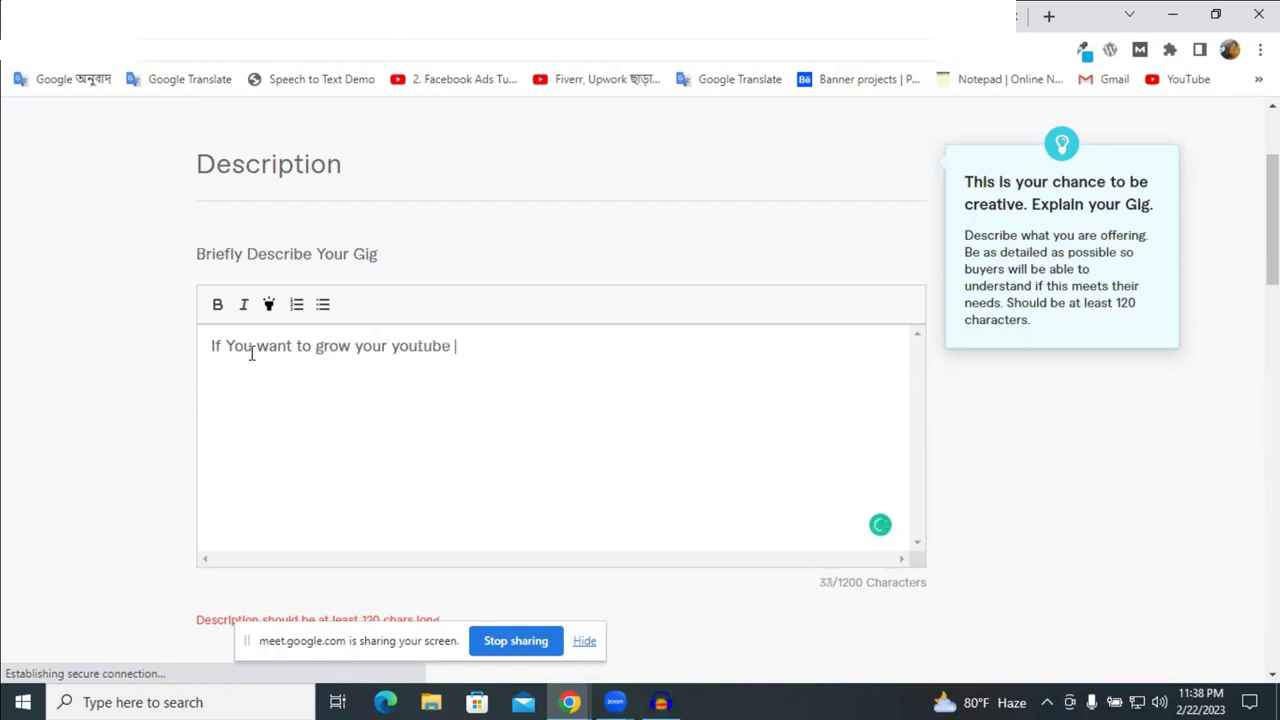
text(el)
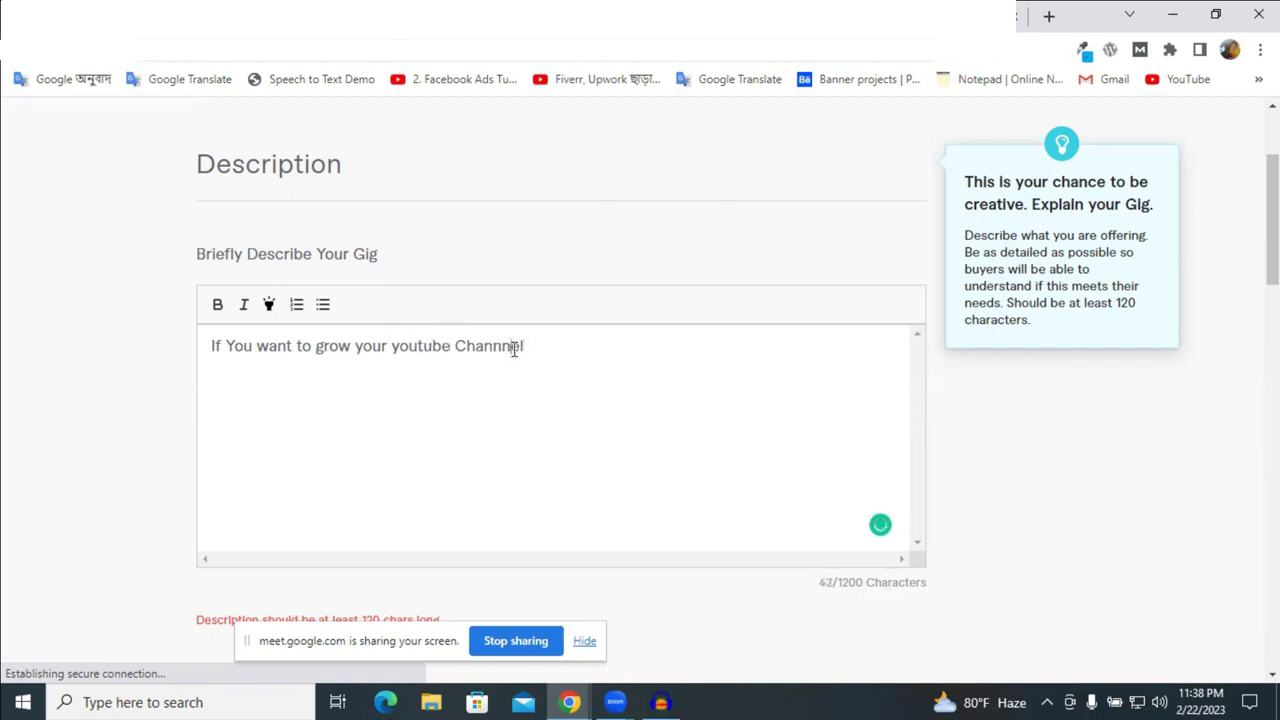
key(Left)
key(Left)
key(Left)
key(BackSpace)
text(properly )
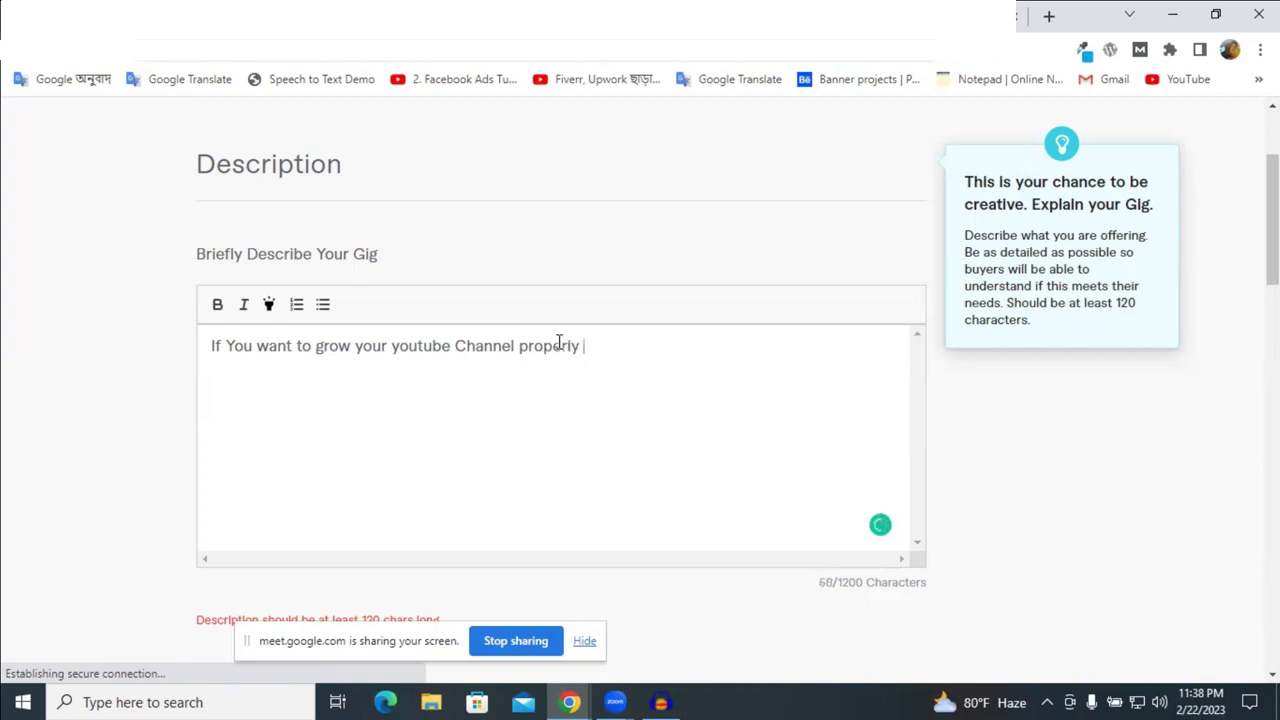
text(then you de)
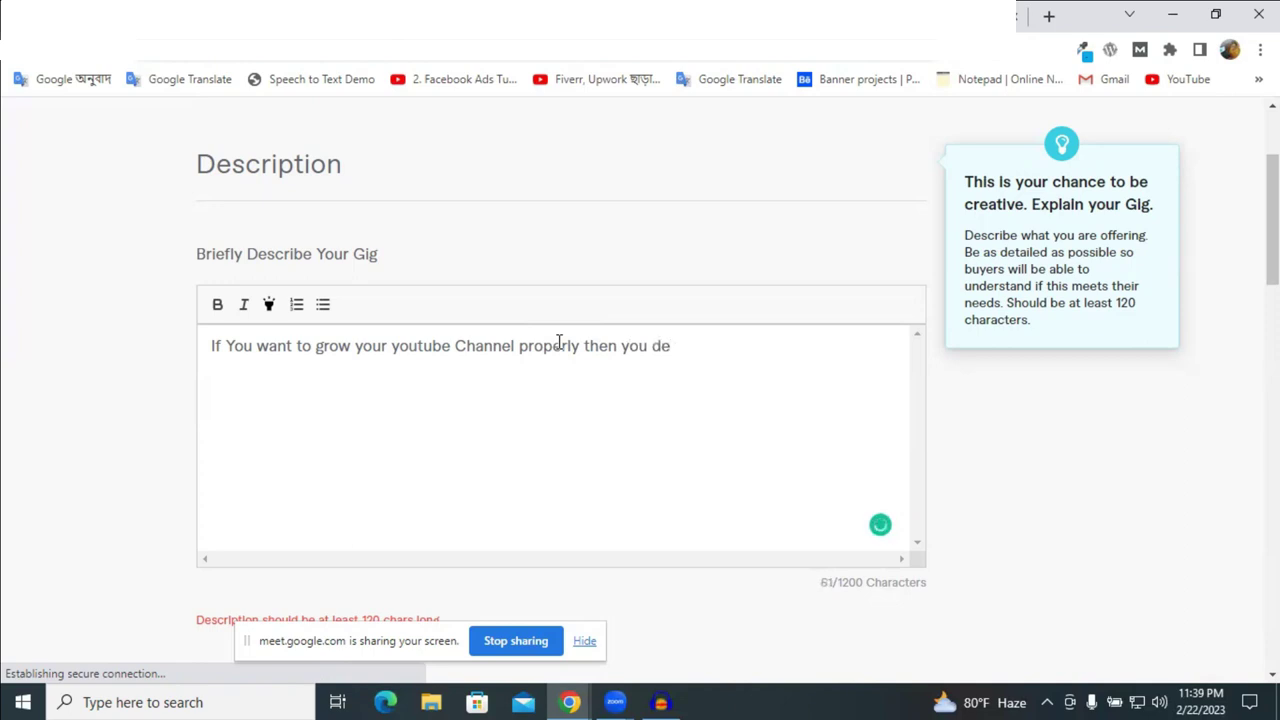
text(finitely  need)
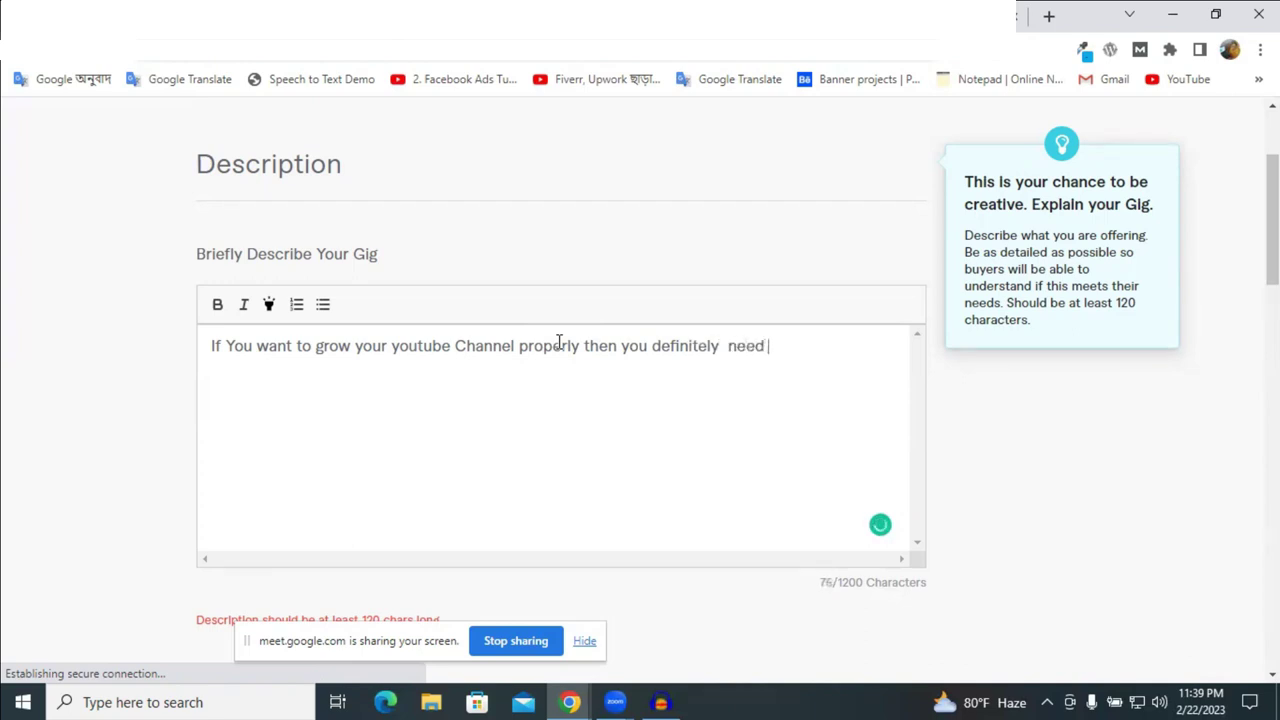
text( Search  En)
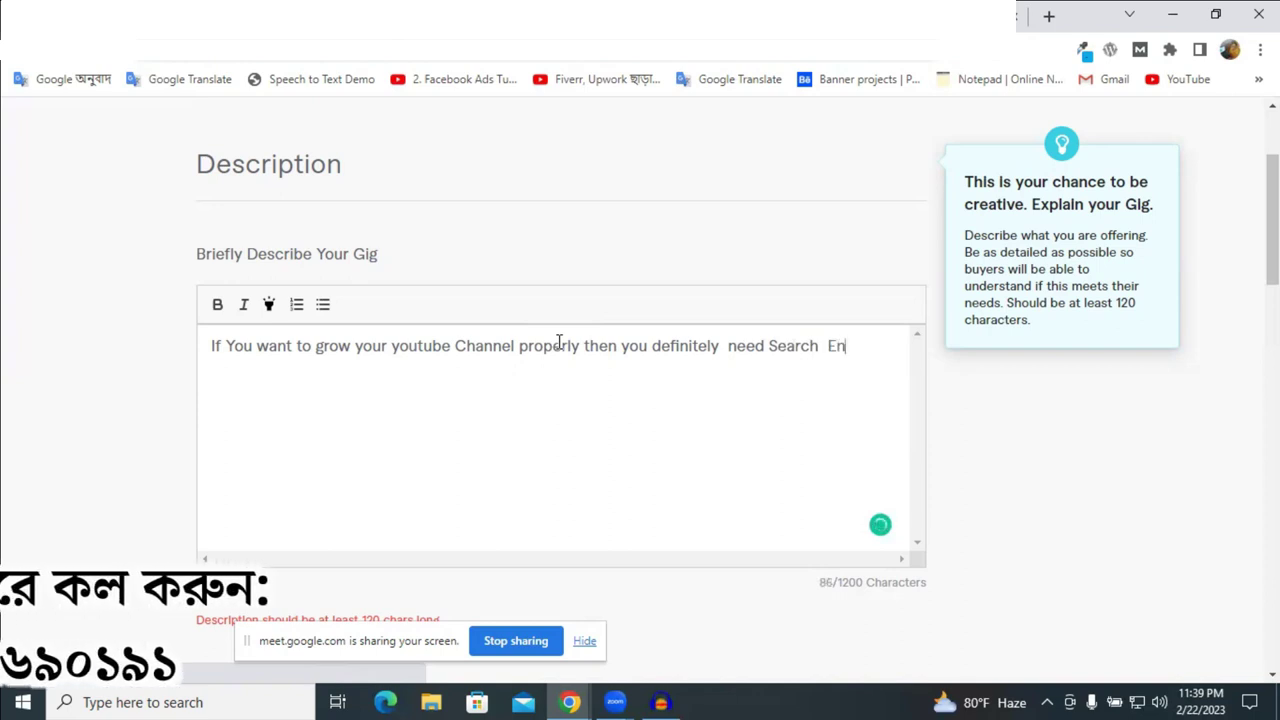
text(gine )
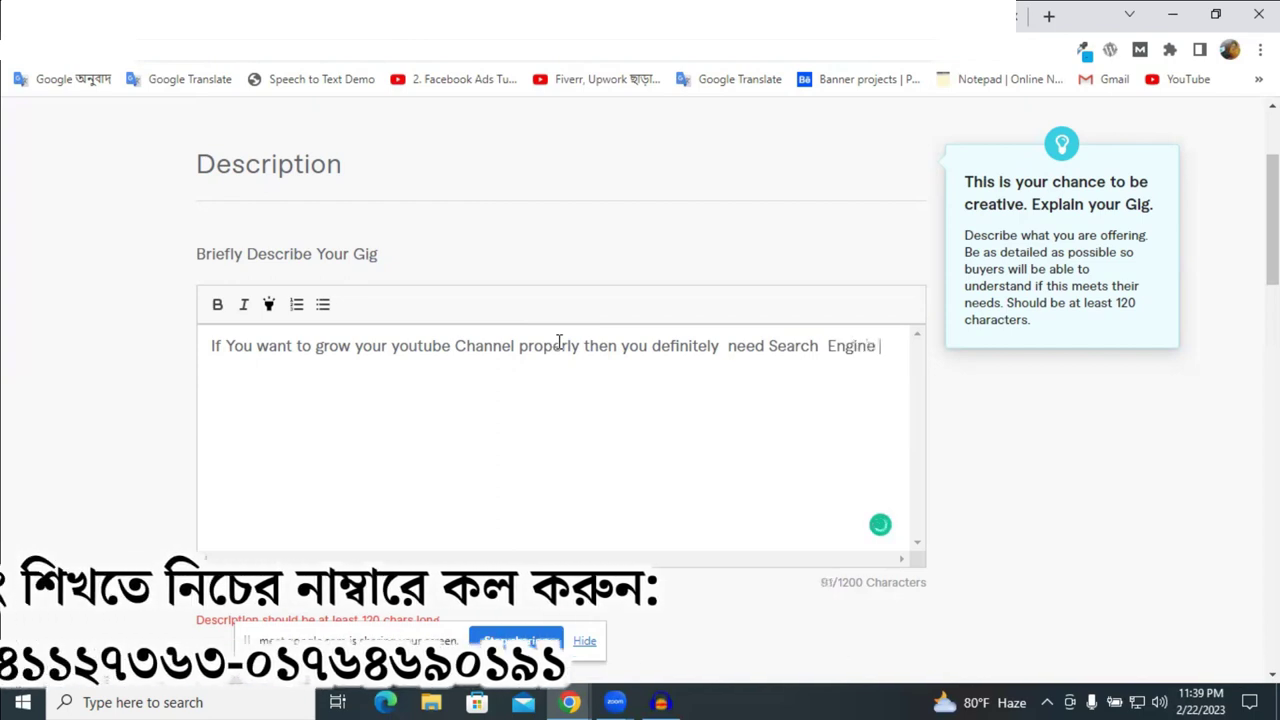
text(O)
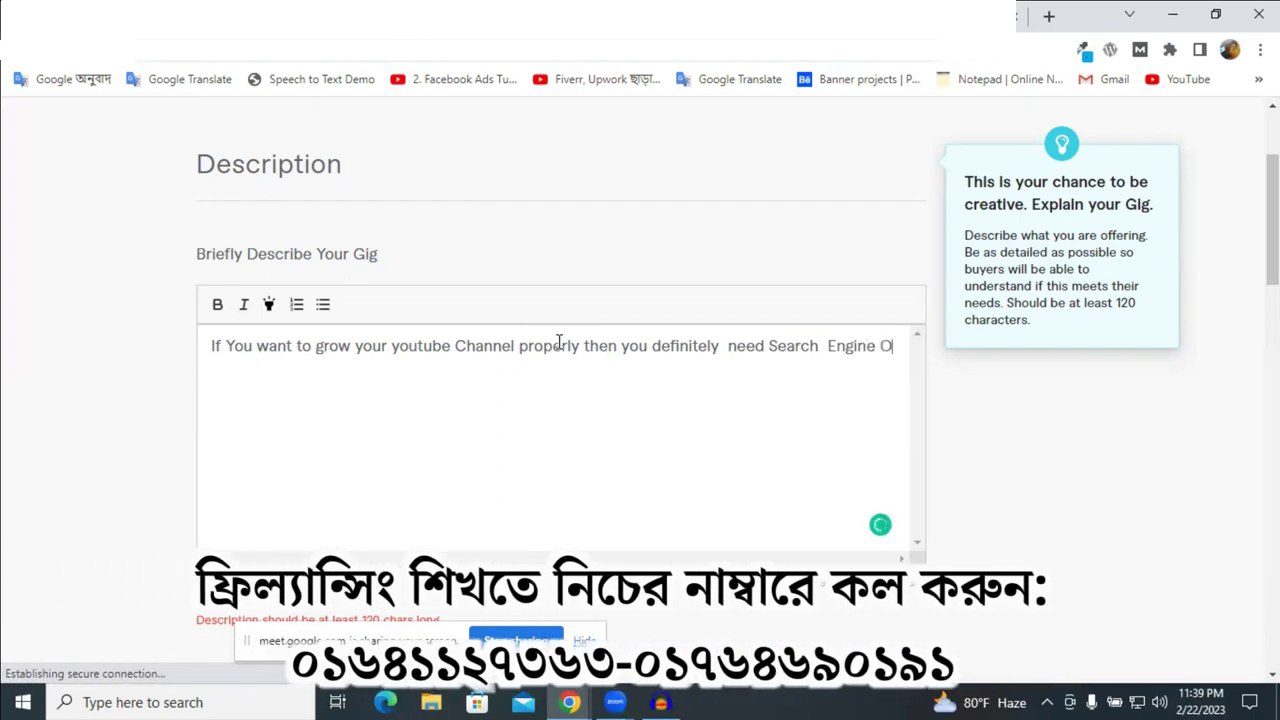
text(ptima)
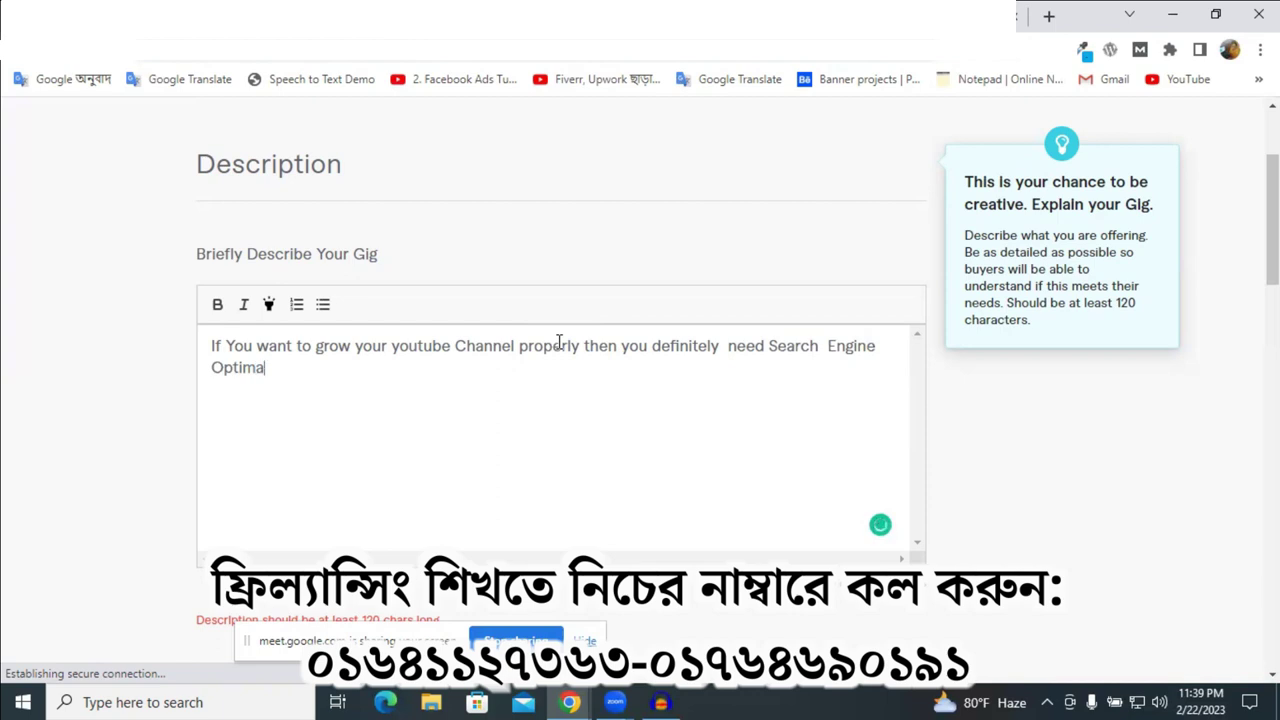
text(zation)
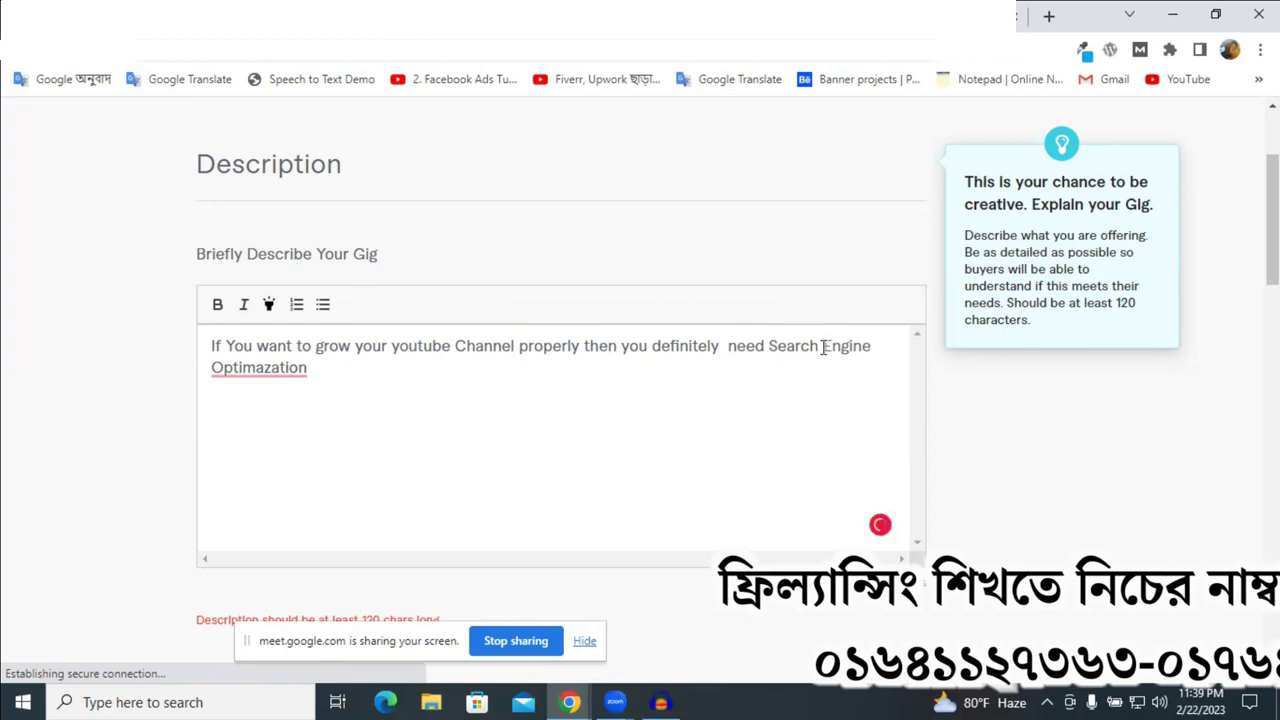
Wrap 'Search Engine Optimization' in brackets, accept the Optimization spelling fix, and start a new line.
click(771, 347)
text(()
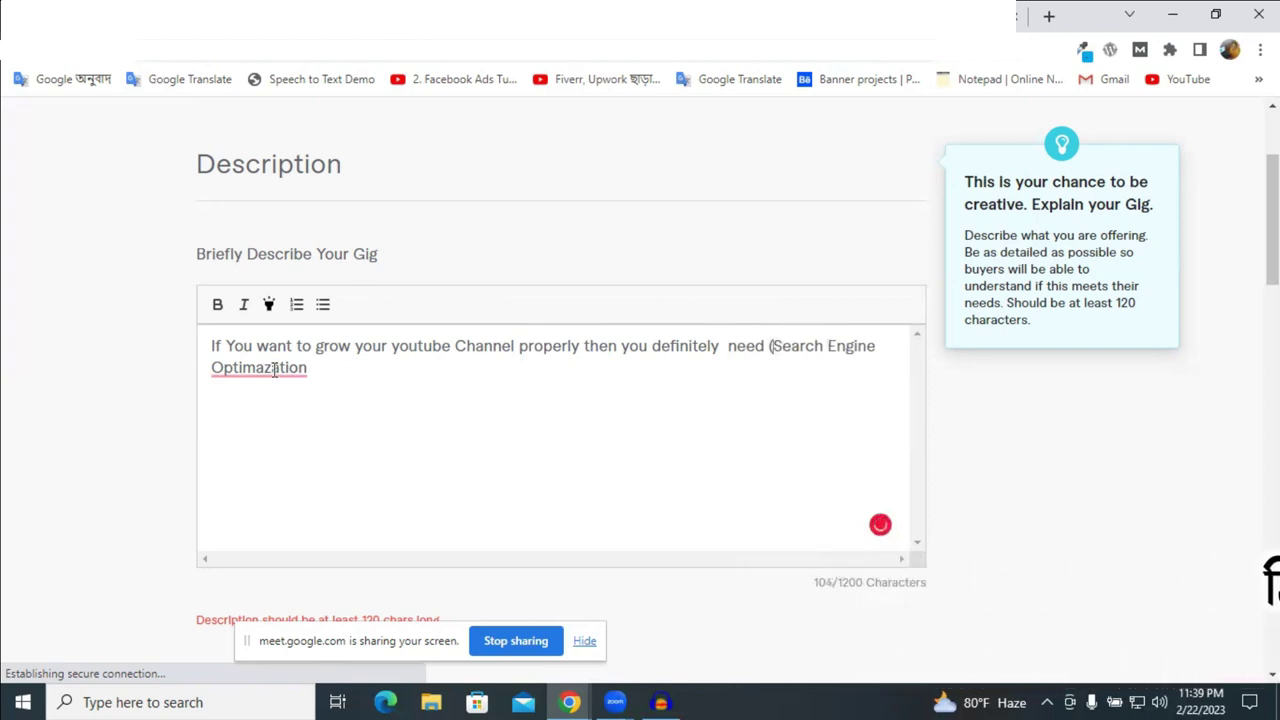
mouse_move(273, 369)
click(258, 402)
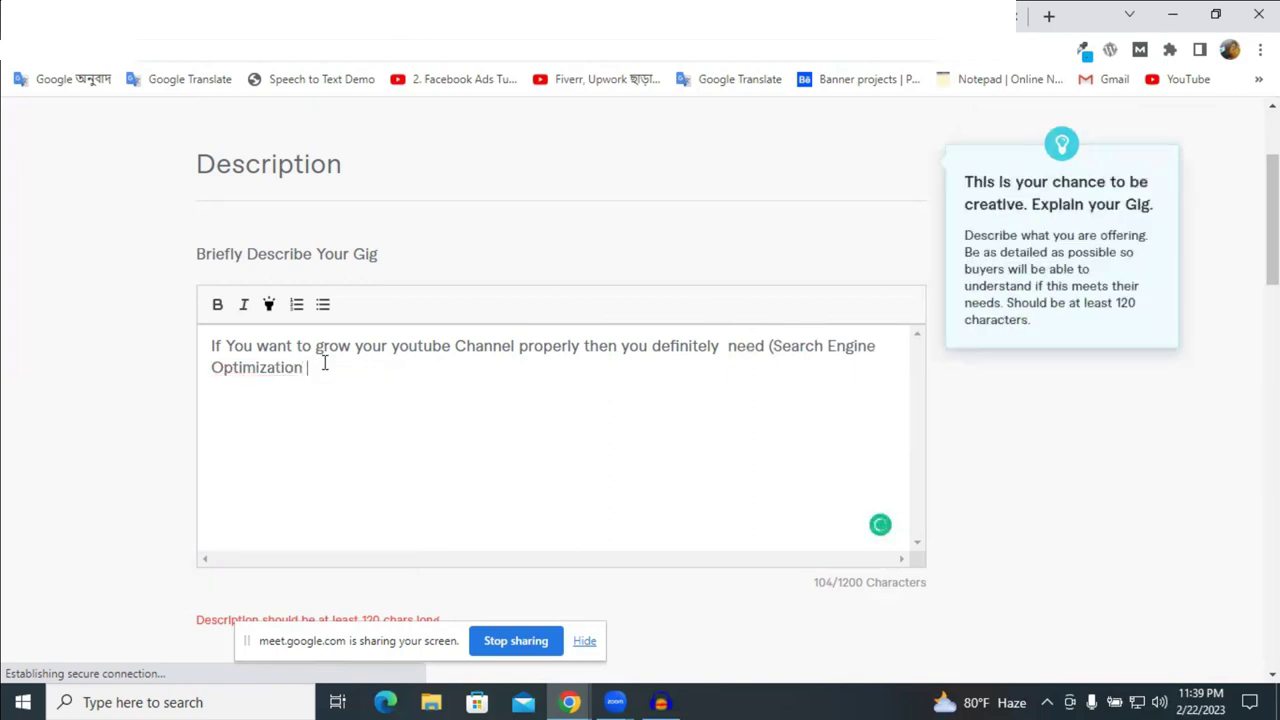
text())
key(BackSpace)
key(Return)
Start the second paragraph with 'Are', leaving a blank line after the first sentence.
text(Are)
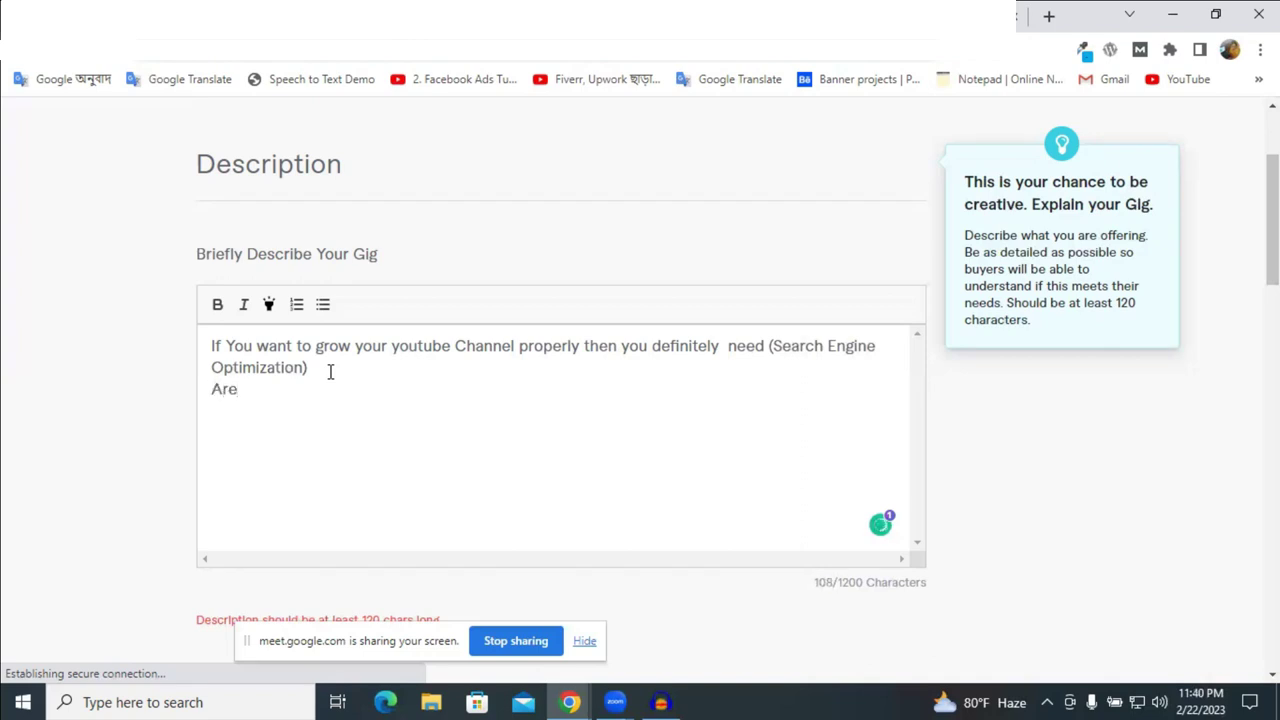
click(328, 368)
key(Return)
click(296, 412)
Continue with 'you looking for a Highly Experienced Youtube Marketing Who will manage your Youtube Channel', fixing typos.
text(you loo)
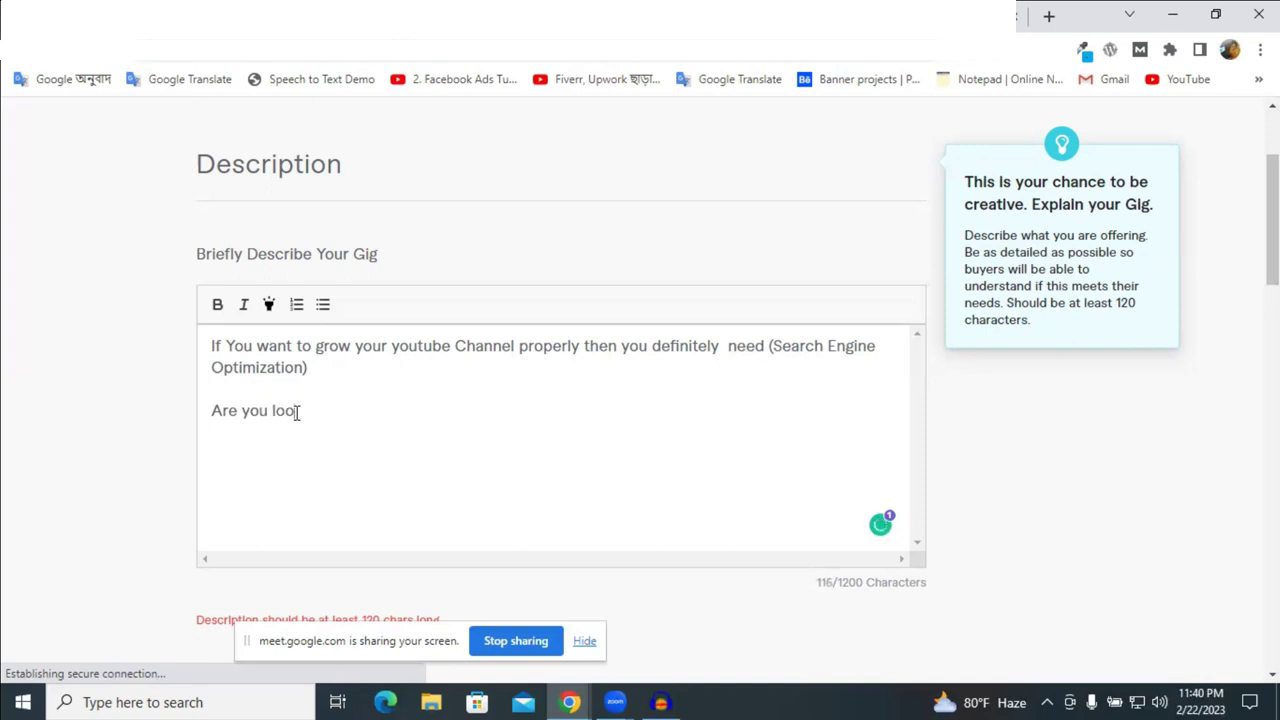
text(king )
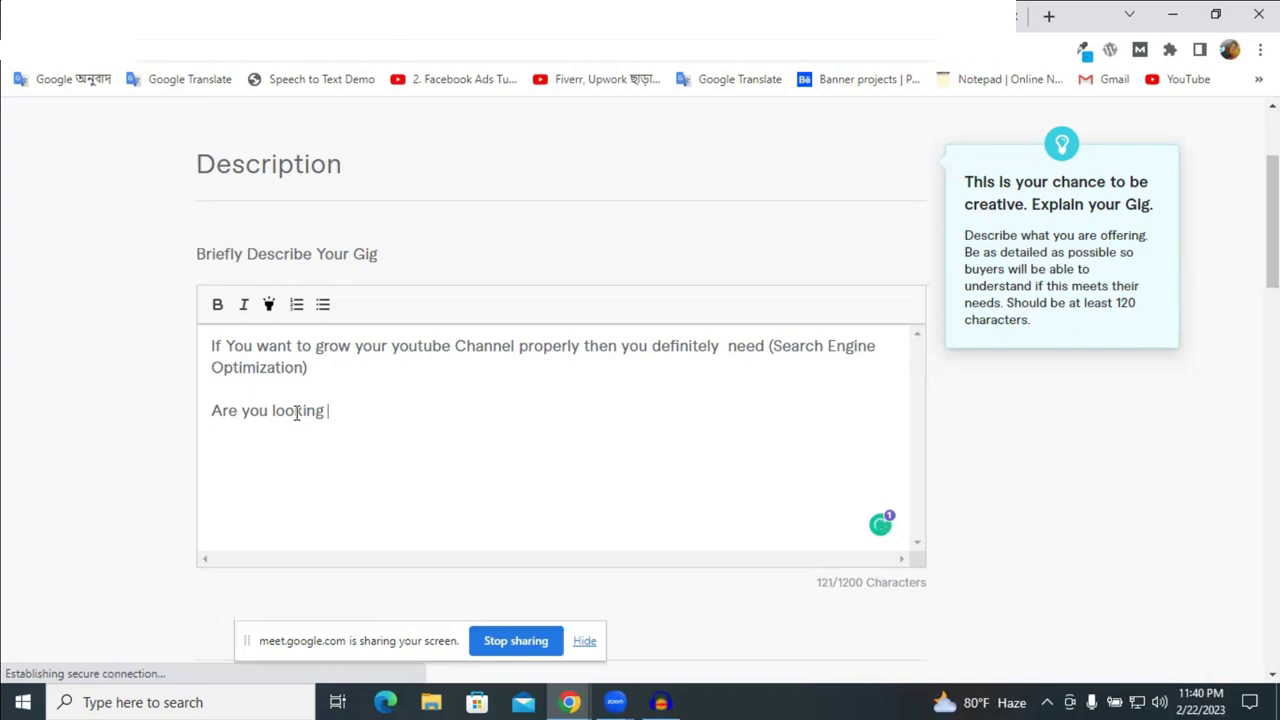
text(for a Highly  )
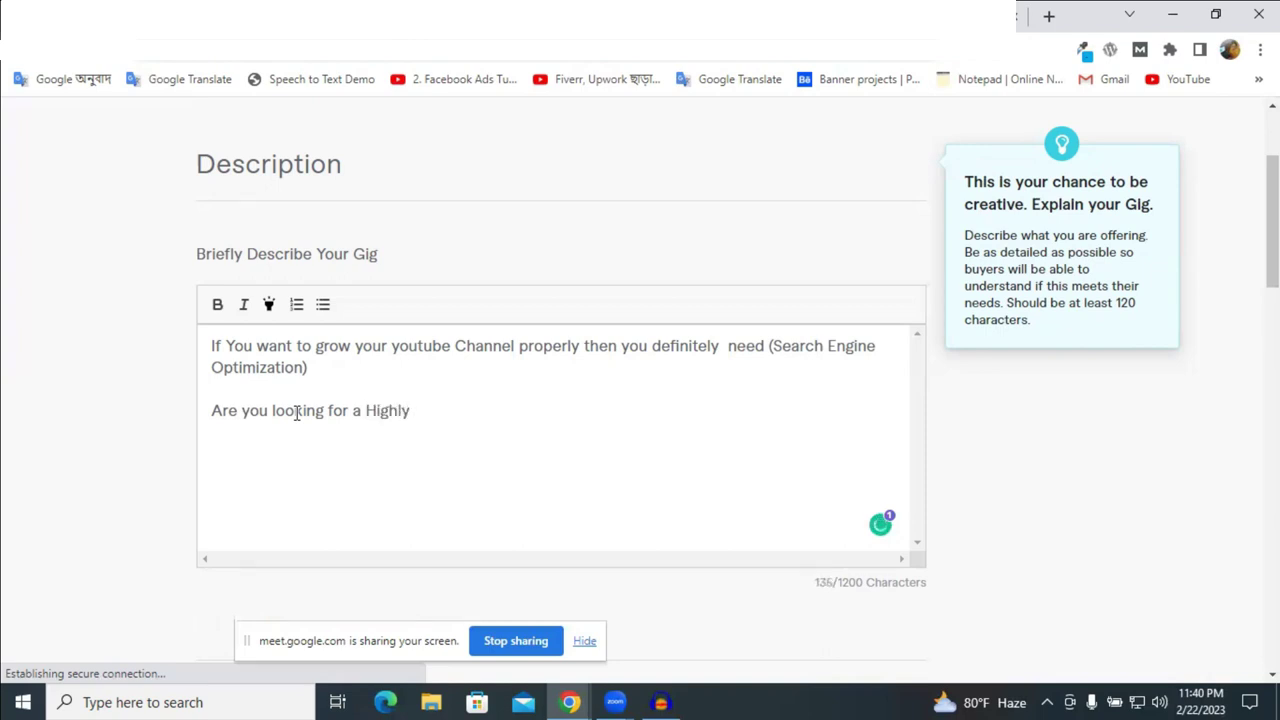
text(Experinc)
key(BackSpace)
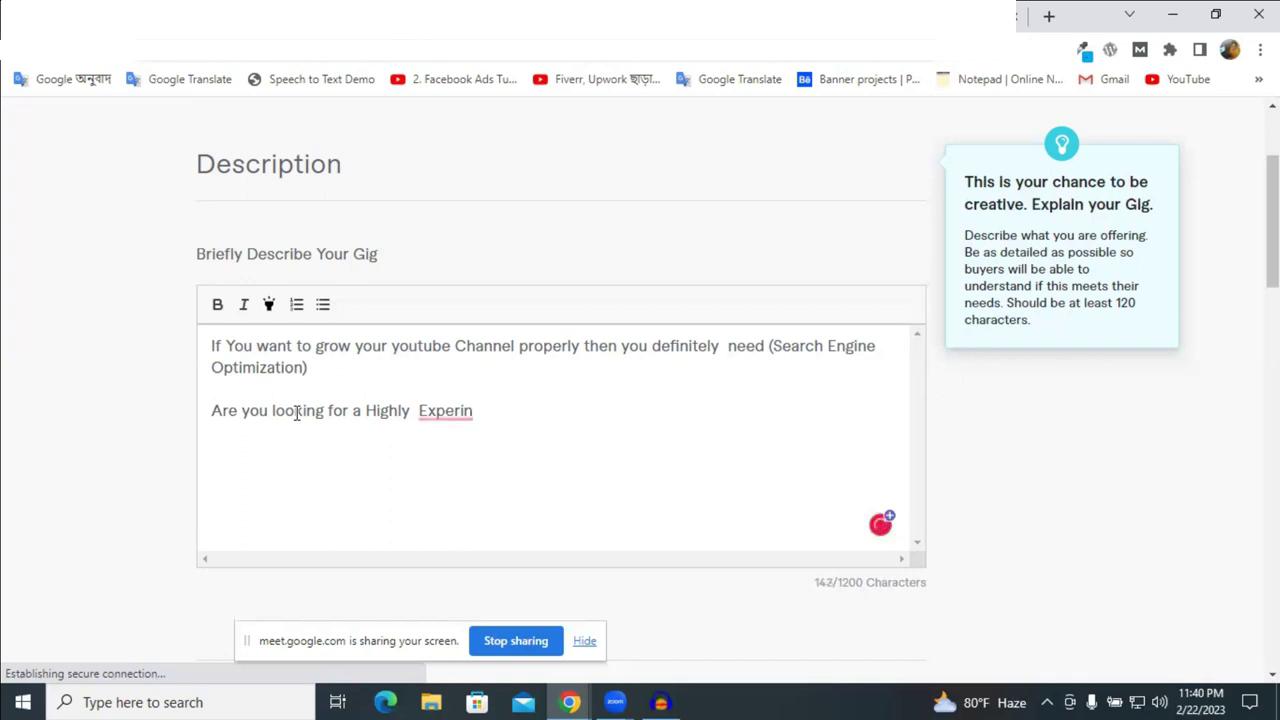
key(BackSpace)
text(e)
text(nc)
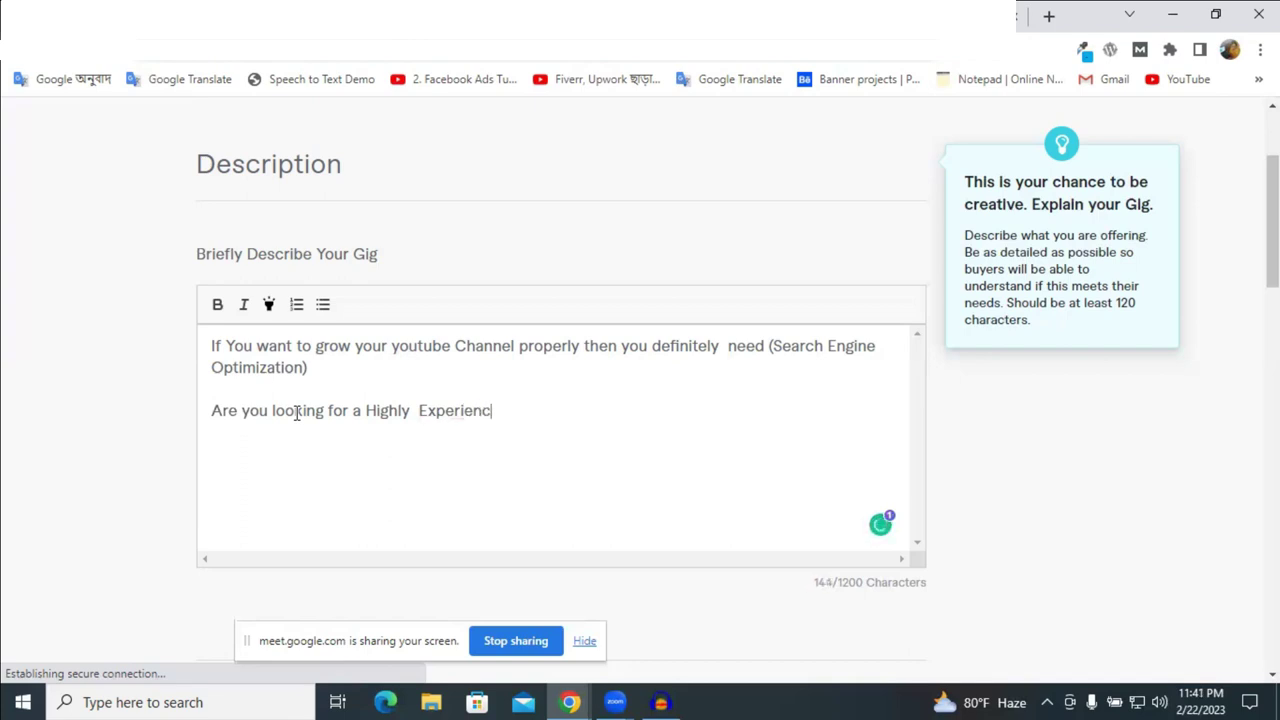
text(ed Youtube )
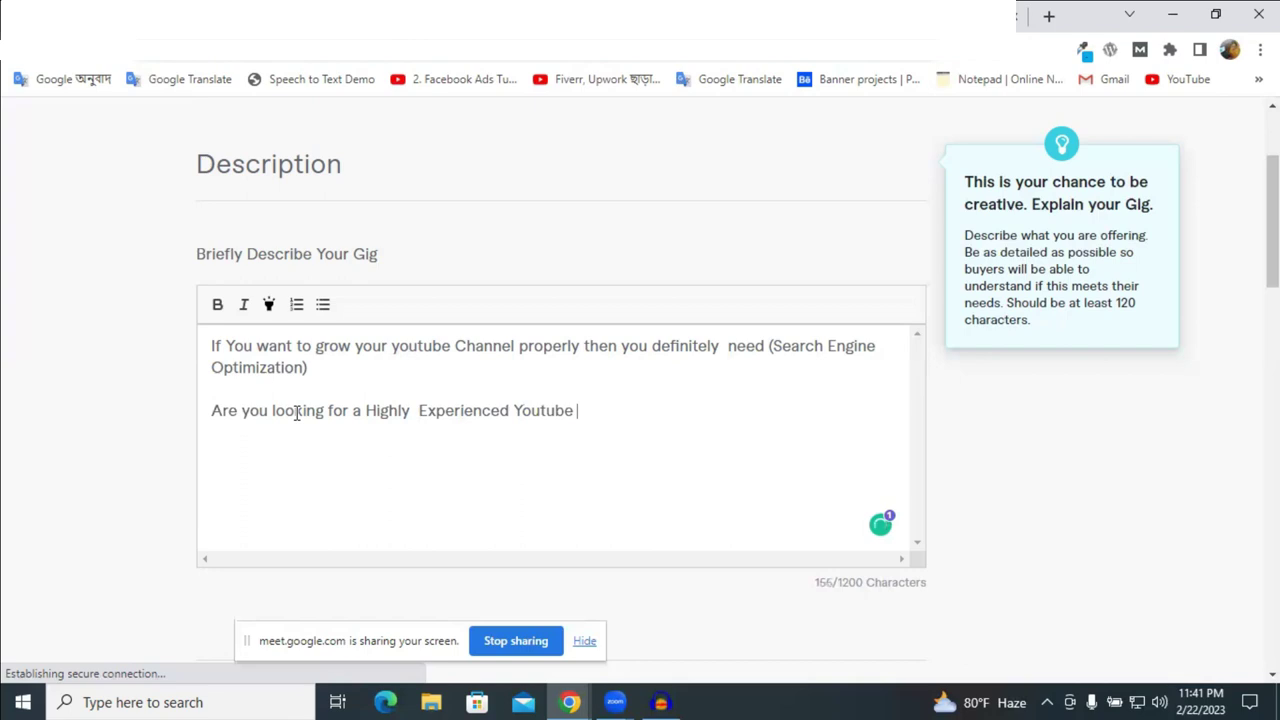
text(Marketing)
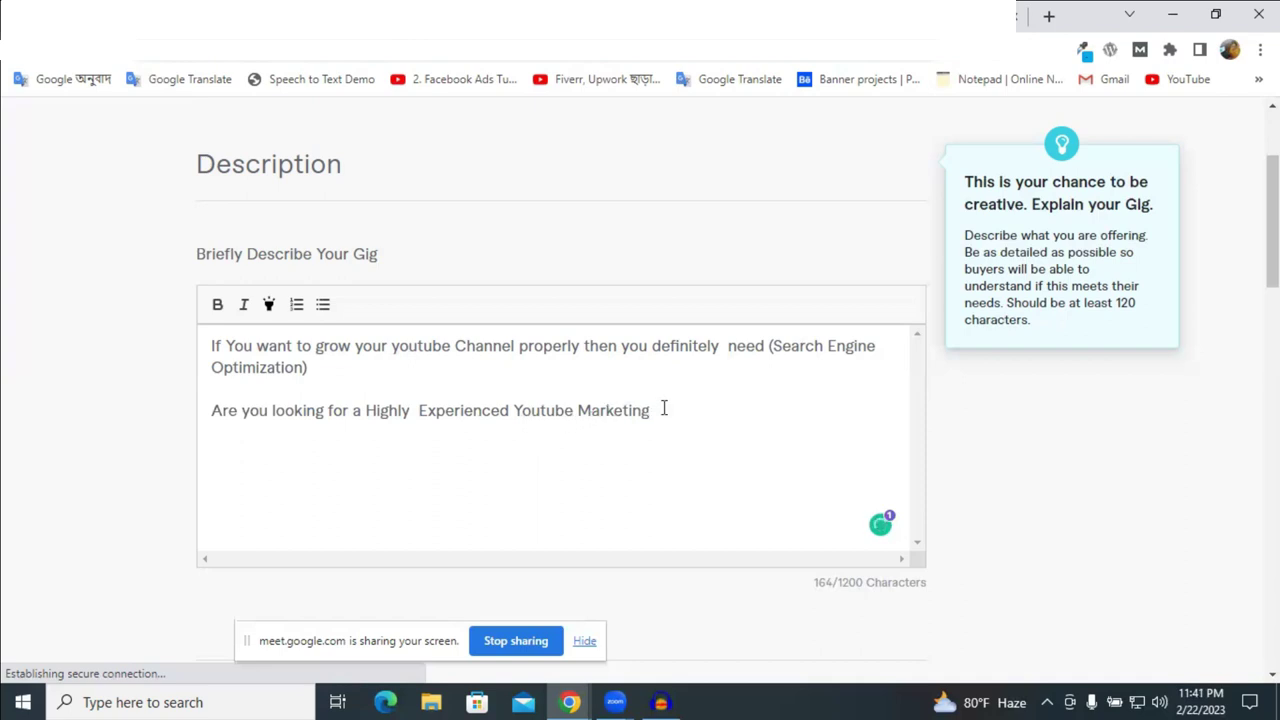
text( Who will m)
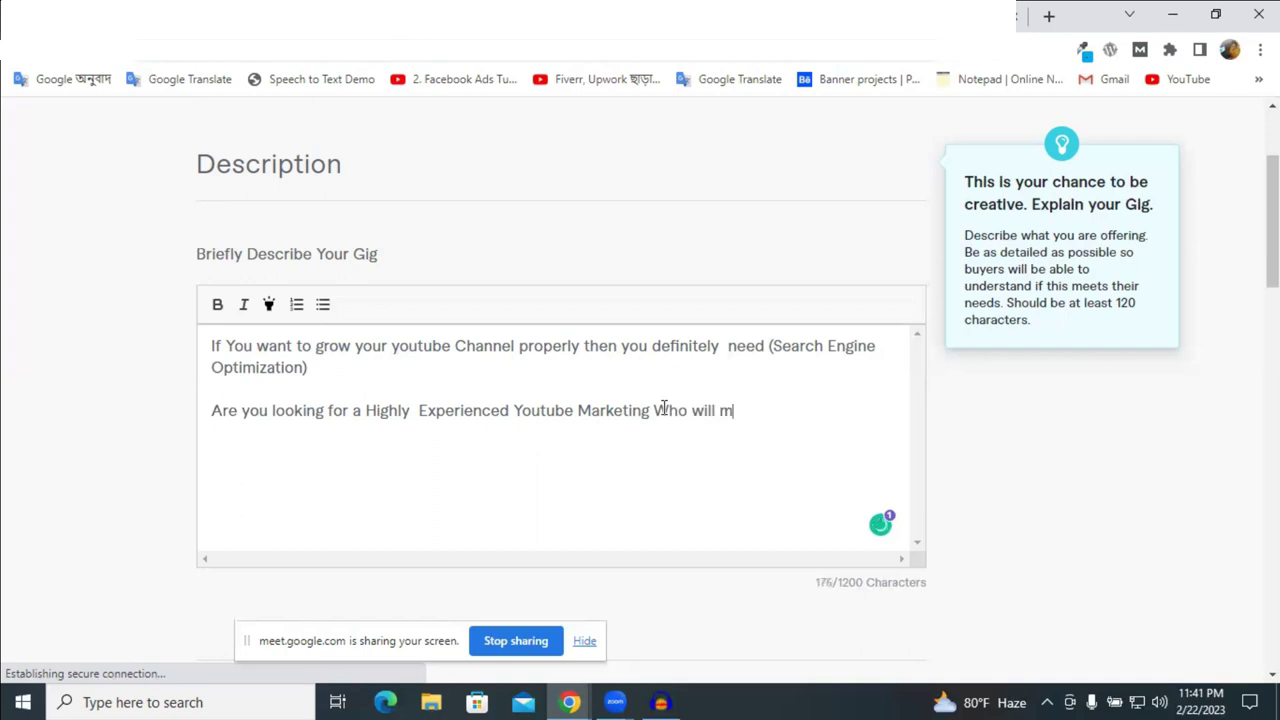
text(anage your Youtube)
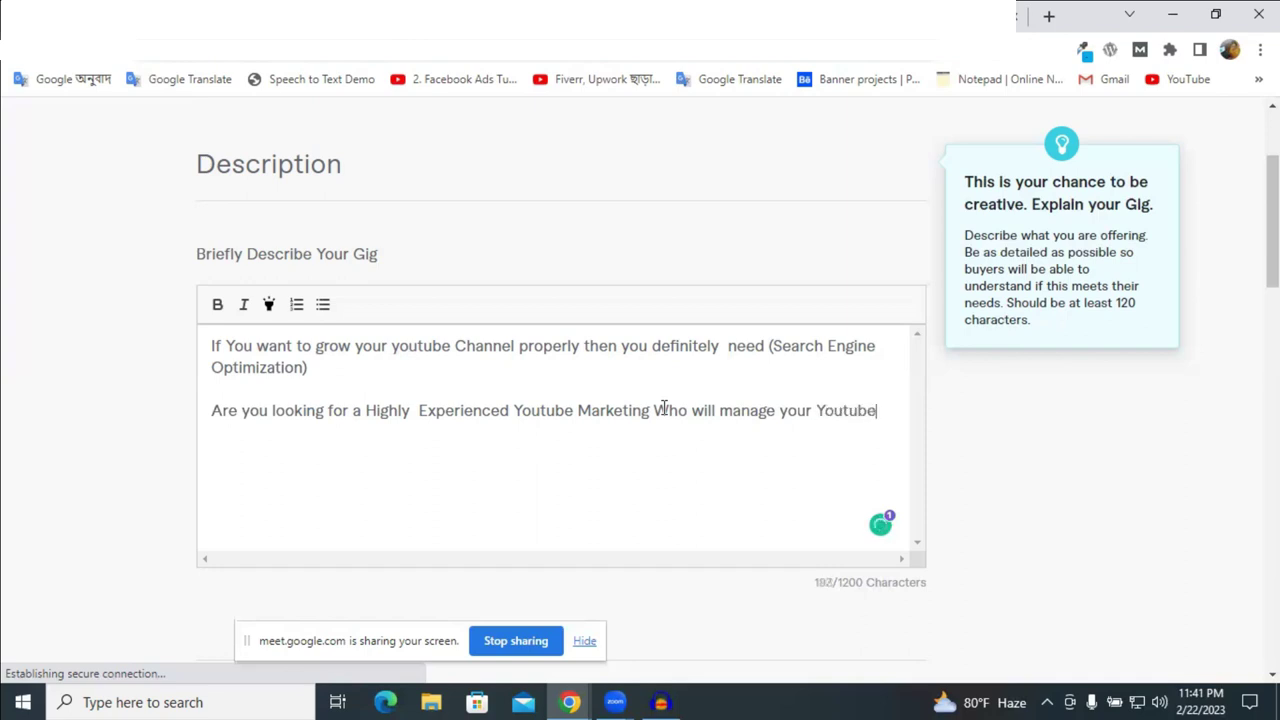
text( Chh)
key(BackSpace)
End the paragraph with '? If you yes Then You are right Services For you.', select it, and open a new tab.
text(annel ? Then )
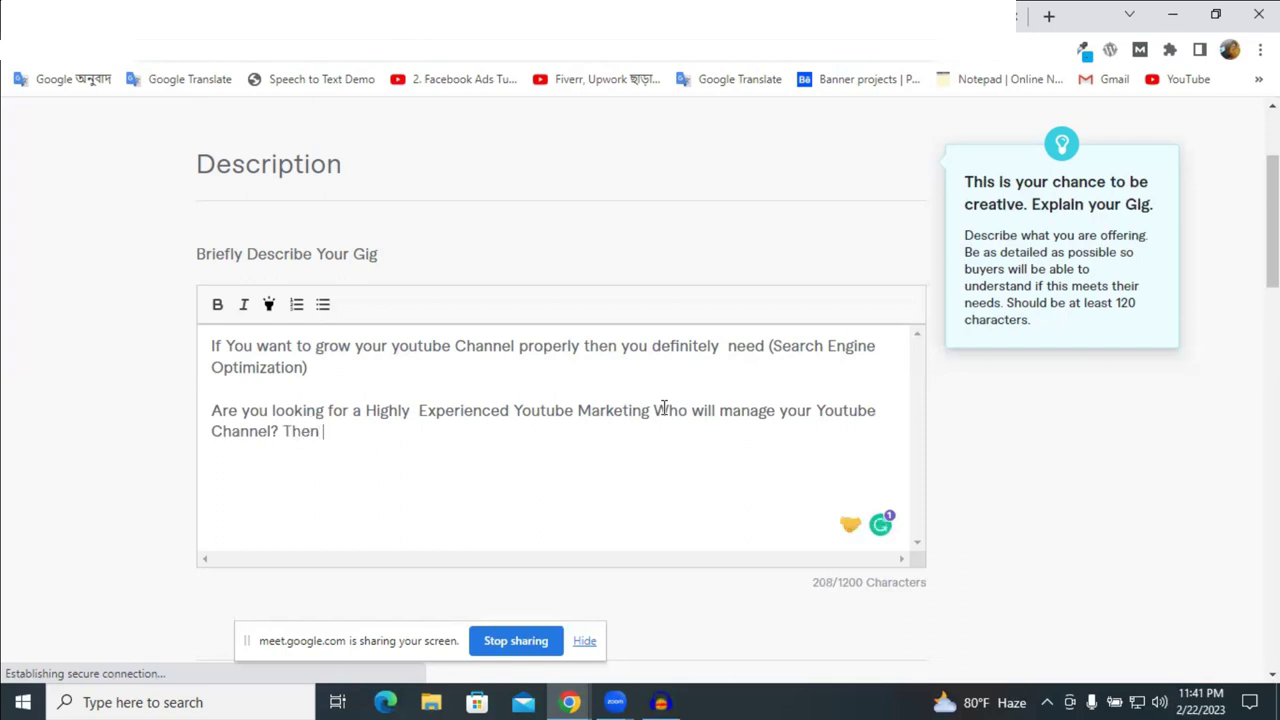
text(your)
key(BackSpace)
key(BackSpace)
key(BackSpace)
key(BackSpace)
key(BackSpace)
key(BackSpace)
key(BackSpace)
key(BackSpace)
key(BackSpace)
text(If you yes Then You )
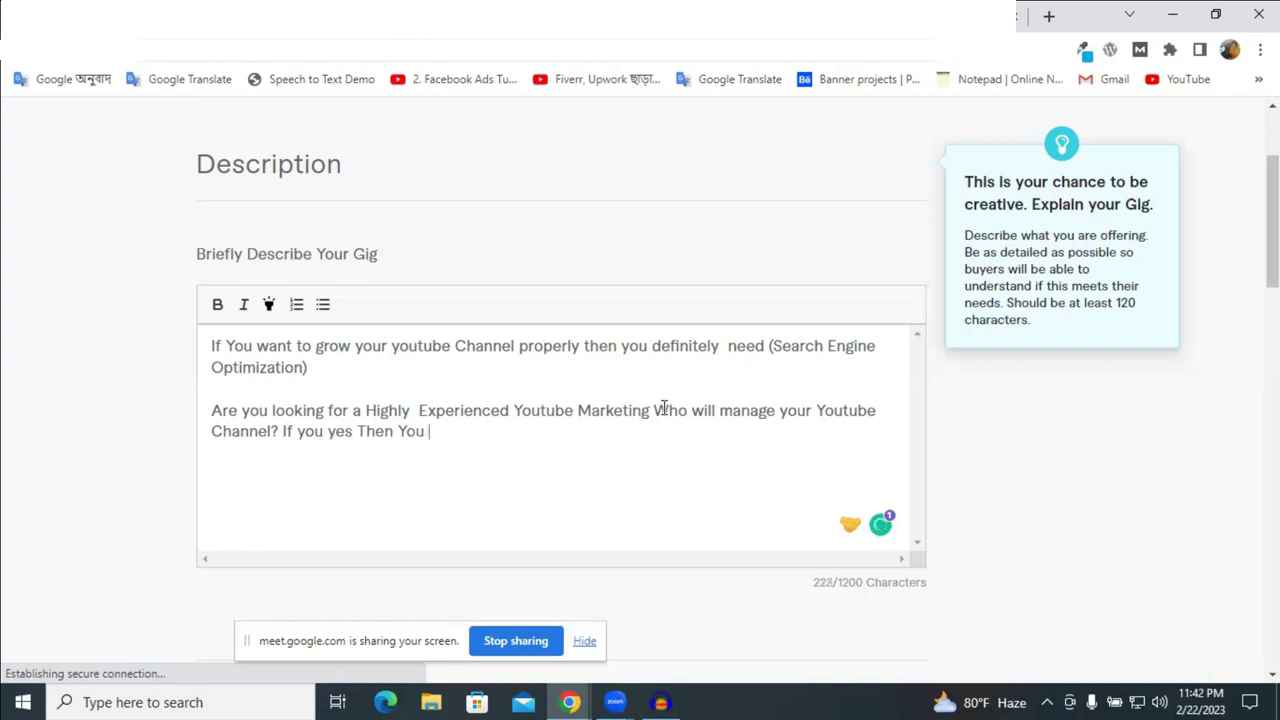
text(are right Se)
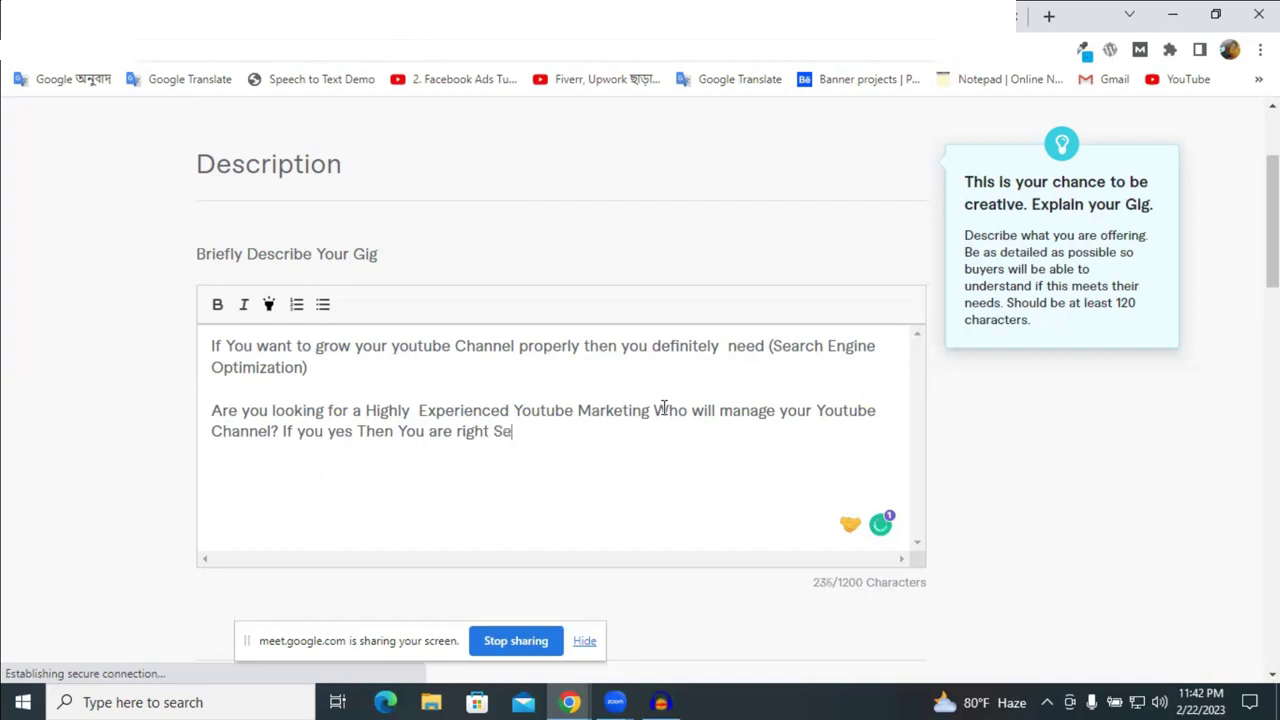
text(rvices For you.)
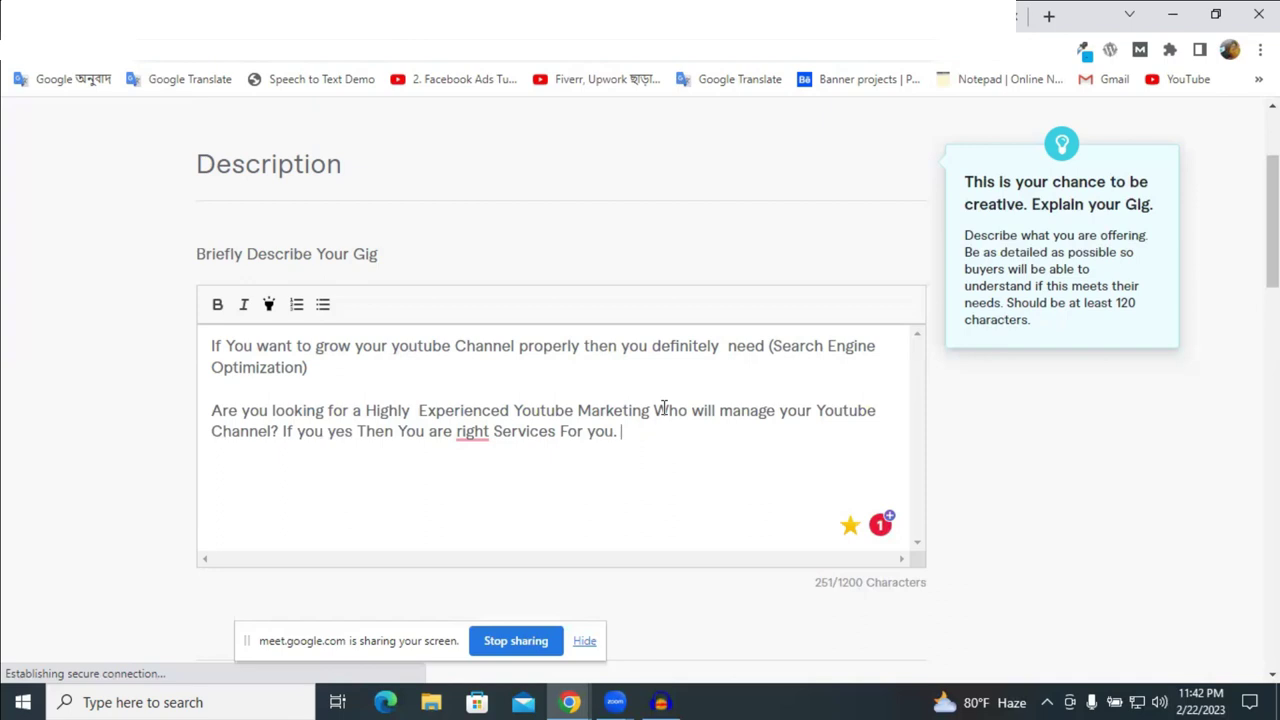
triple_click(408, 425)
key(ctrl+c)
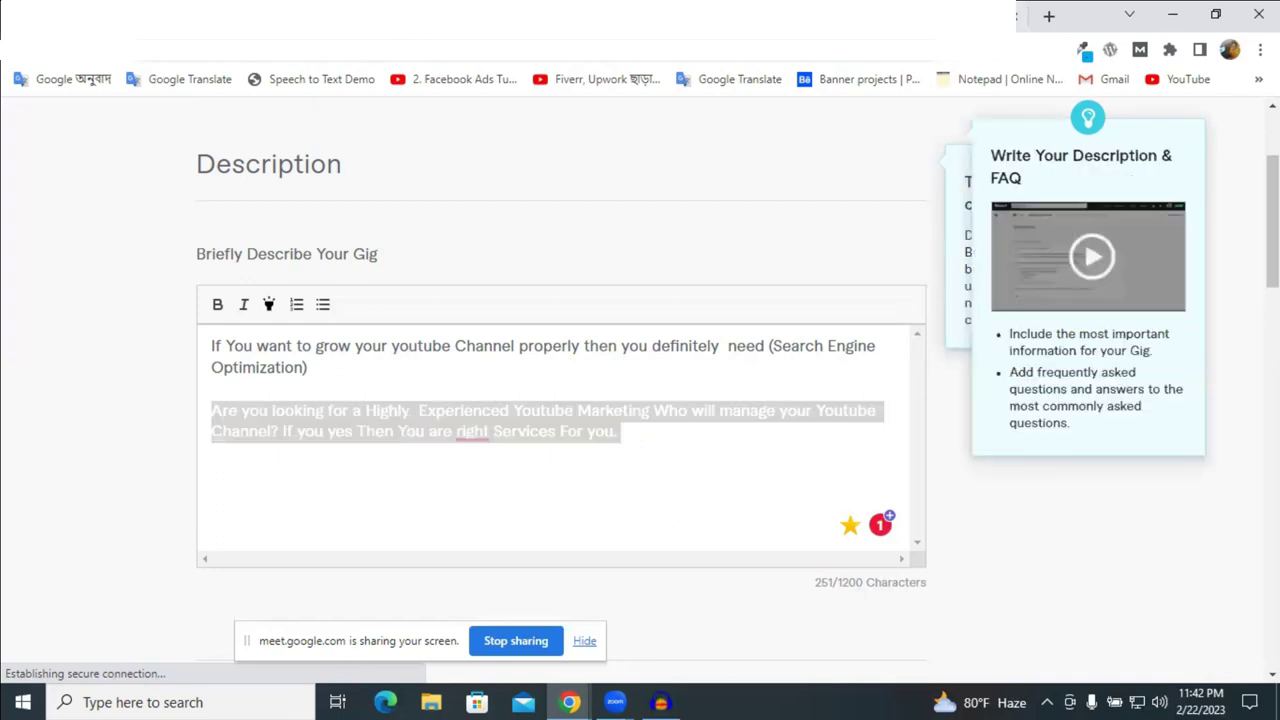
click(1049, 16)
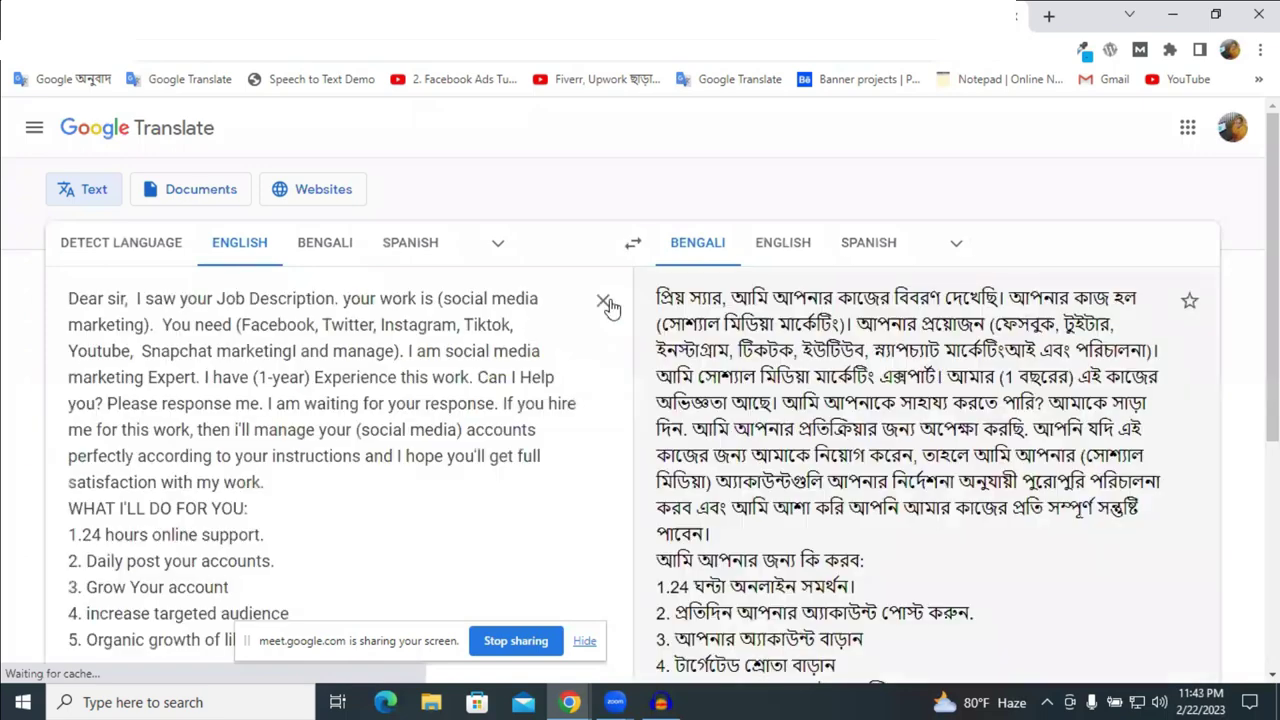
Paste the paragraph into Google Translate, delete 'For you', then return to the Fiverr tab.
key(ctrl+a)
key(Delete)
key(ctrl+v)
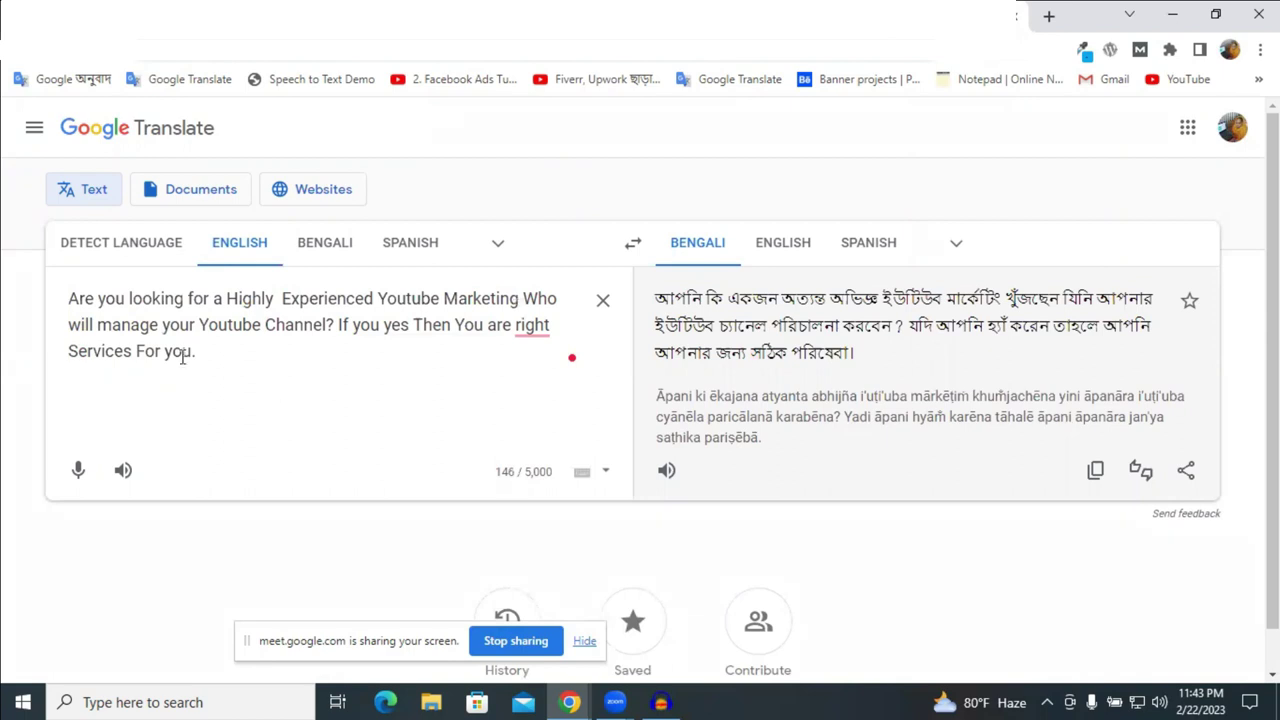
drag(134, 351, 192, 352)
key(BackSpace)
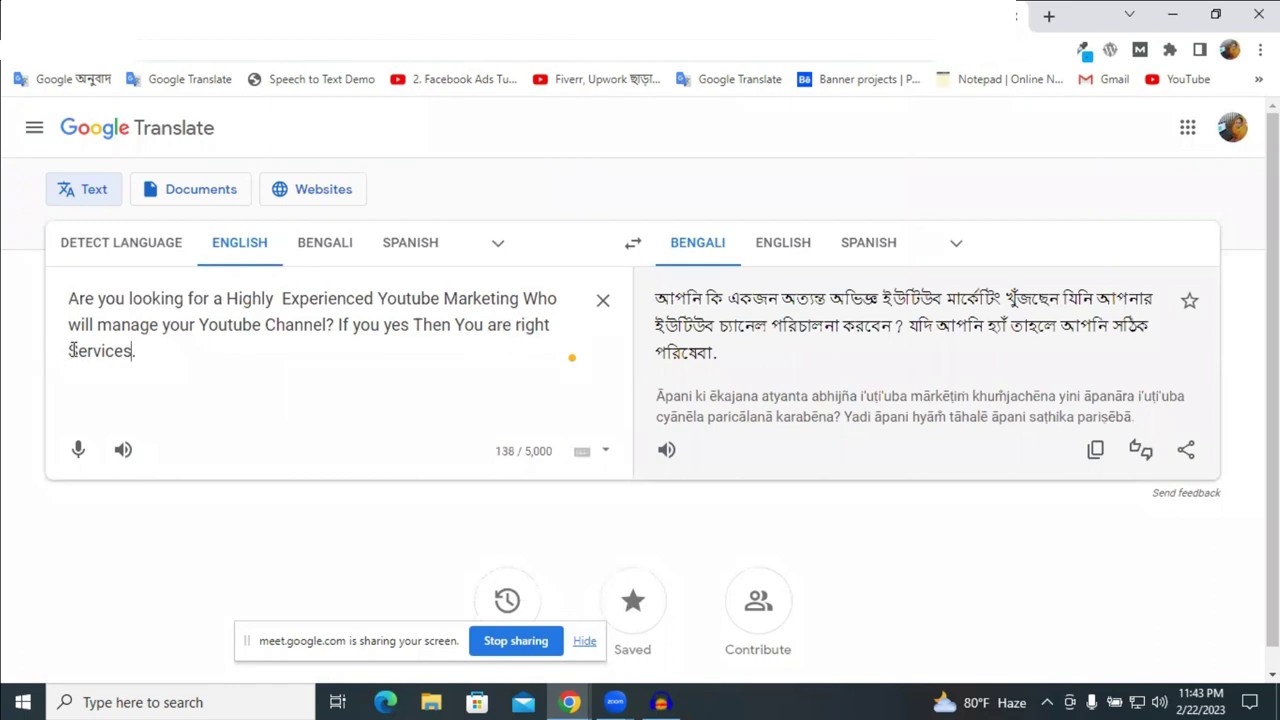
drag(68, 351, 131, 352)
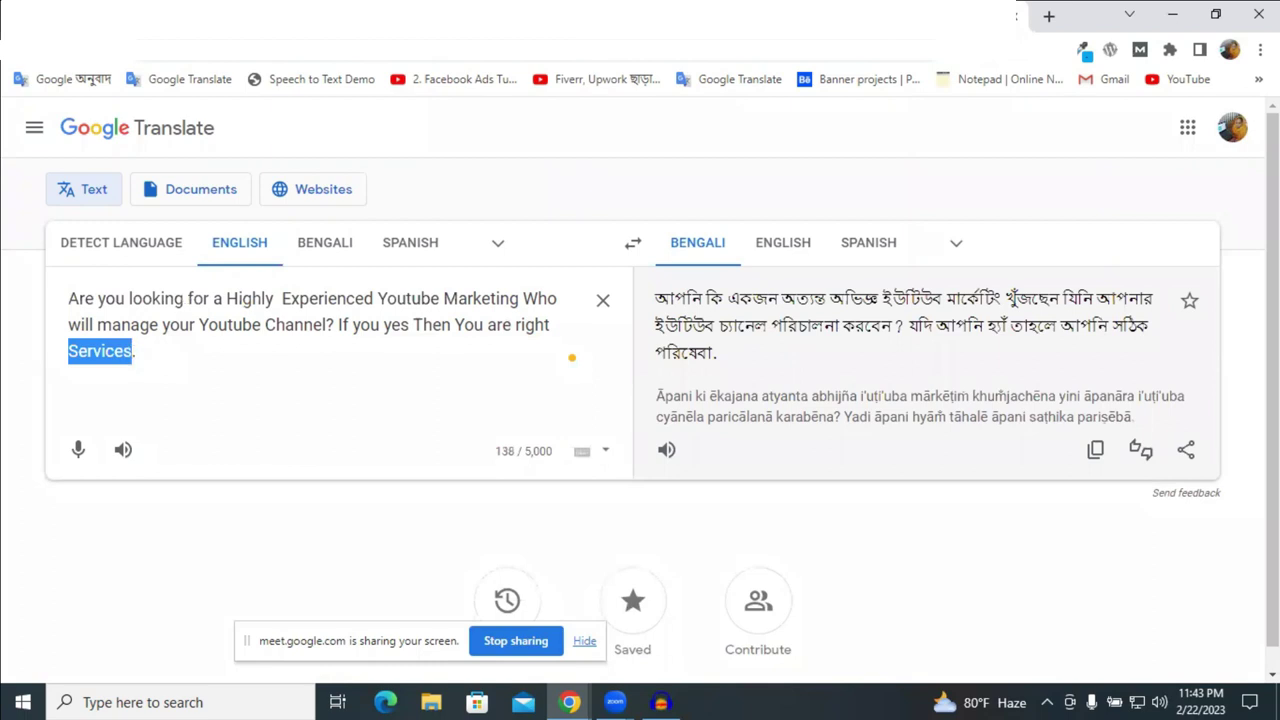
key(ctrl+Tab)
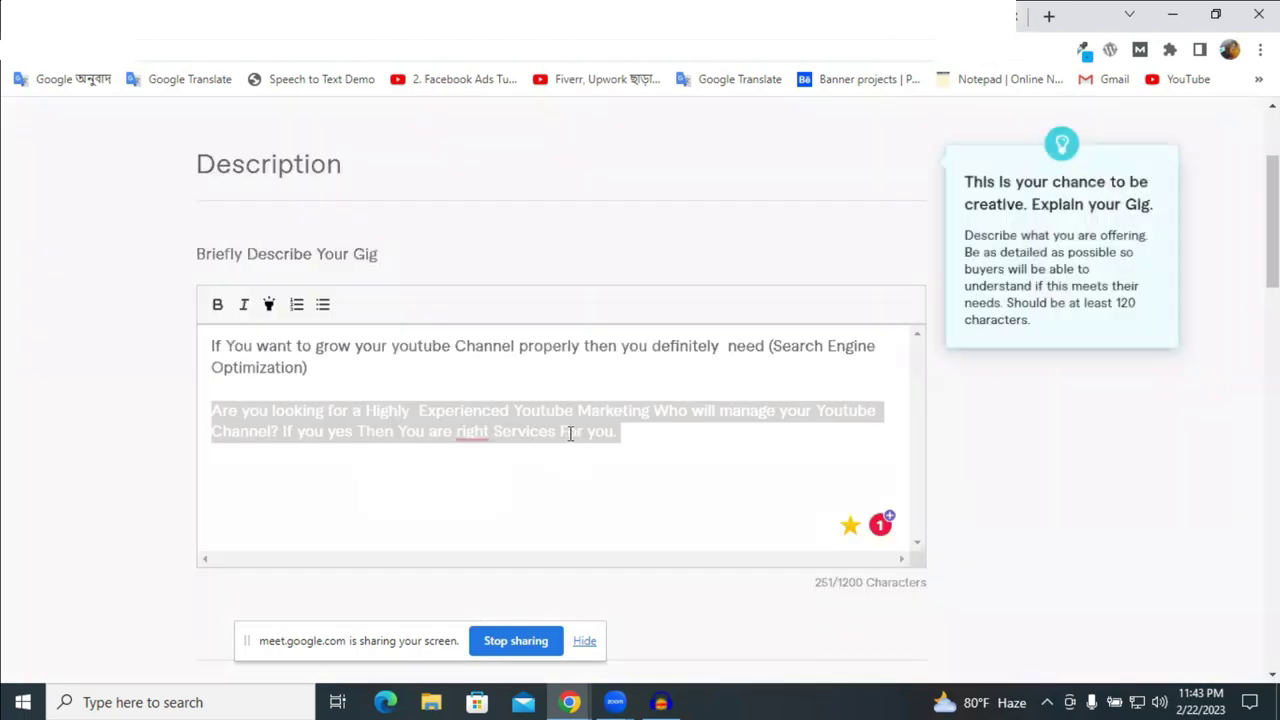
Replace 'Services' with 'place', delete 'For you.' so the paragraph ends 'You are right place.'.
click(540, 436)
double_click(522, 430)
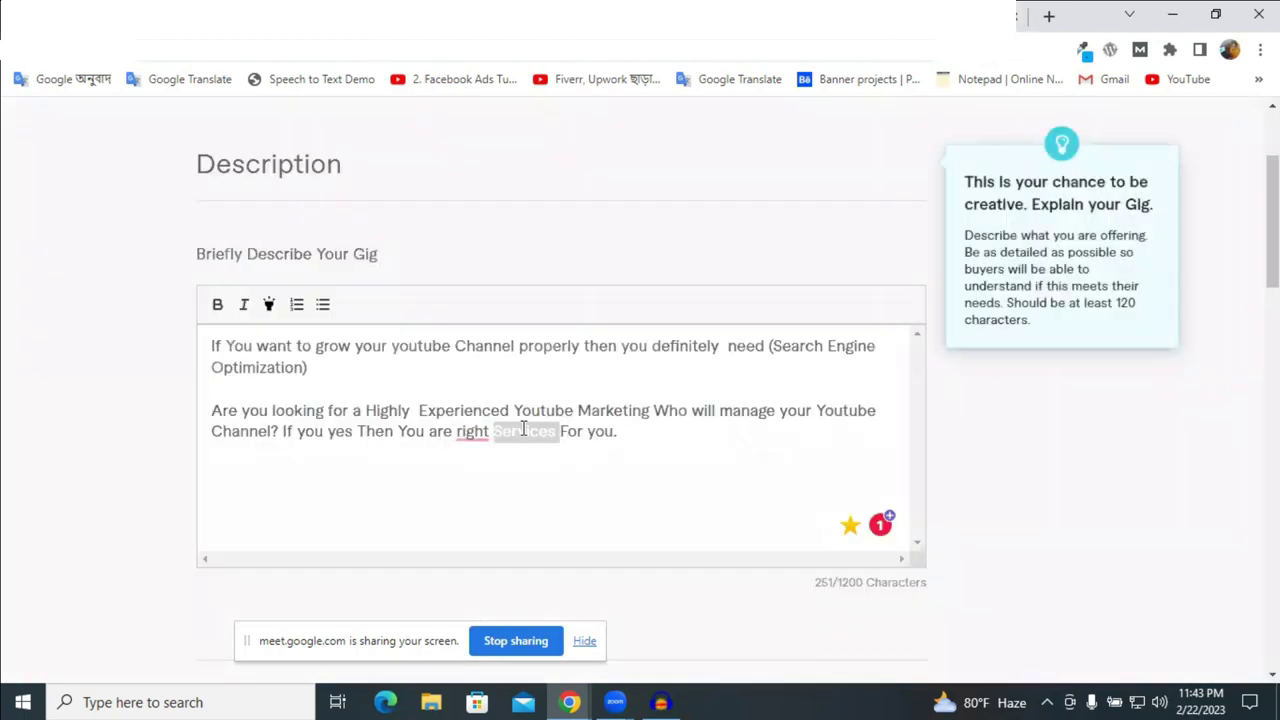
text(places)
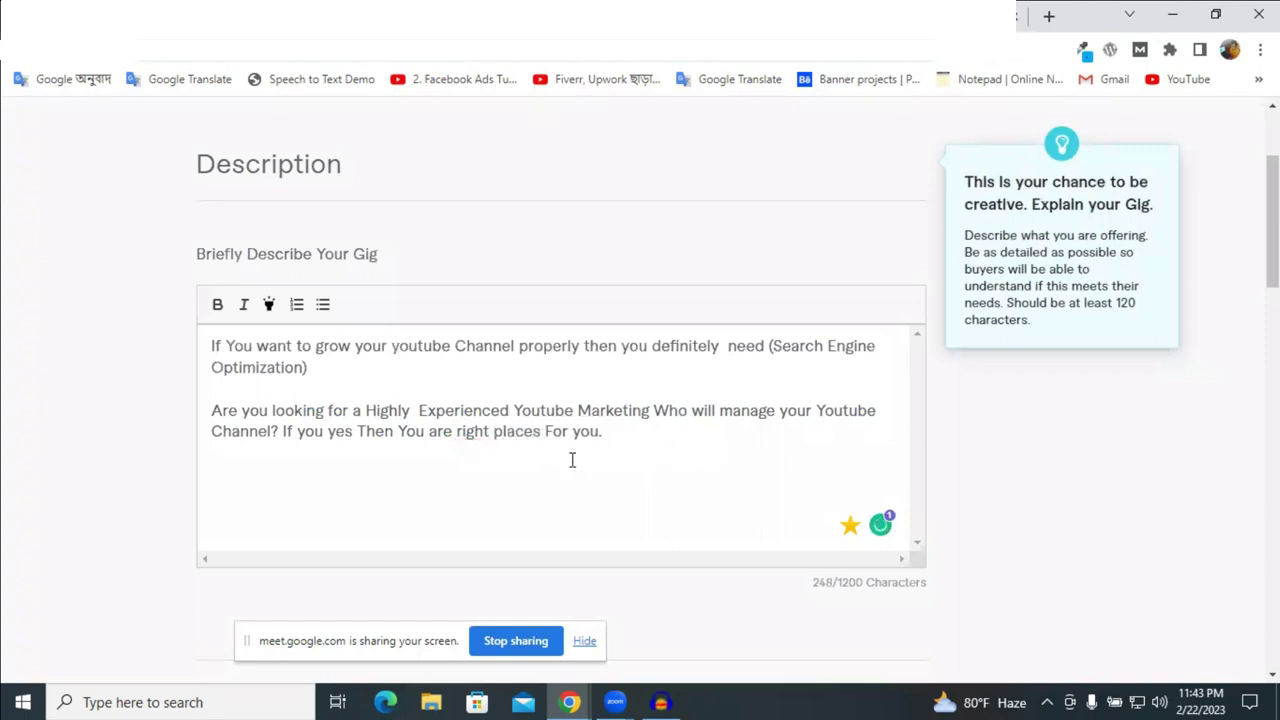
key(shift+End)
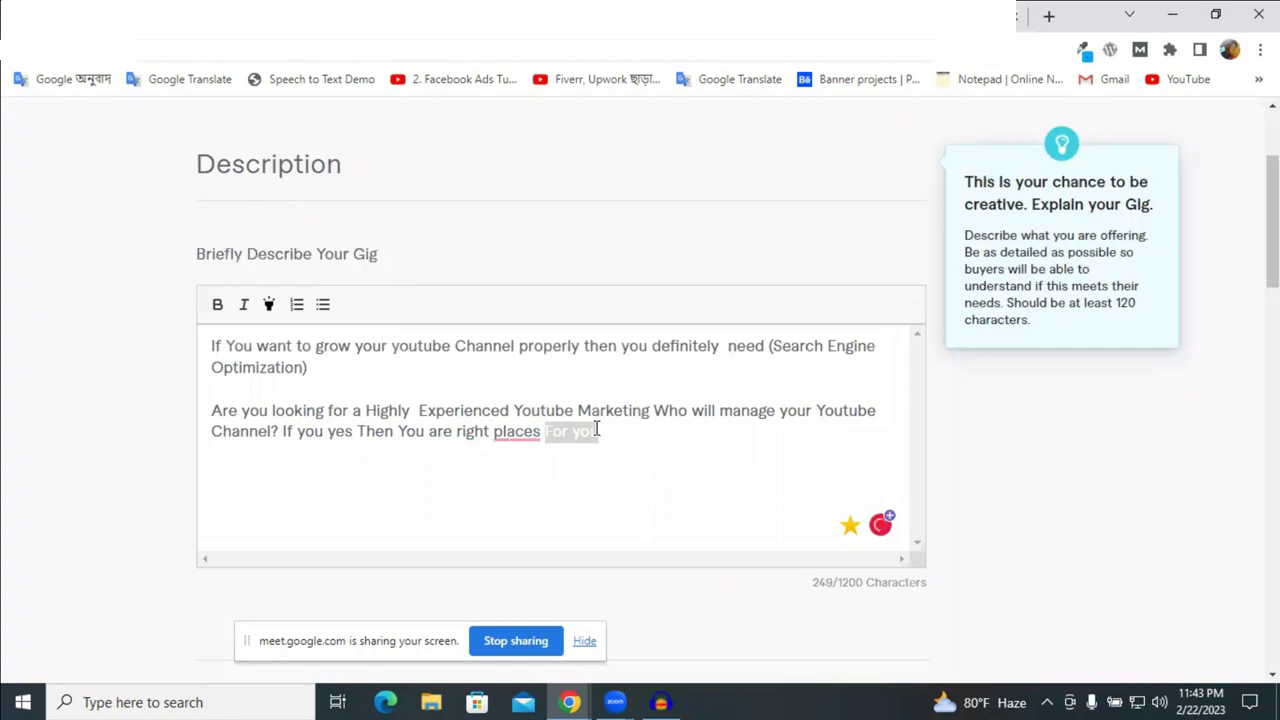
key(BackSpace)
key(BackSpace)
text(.)
right_click(524, 441)
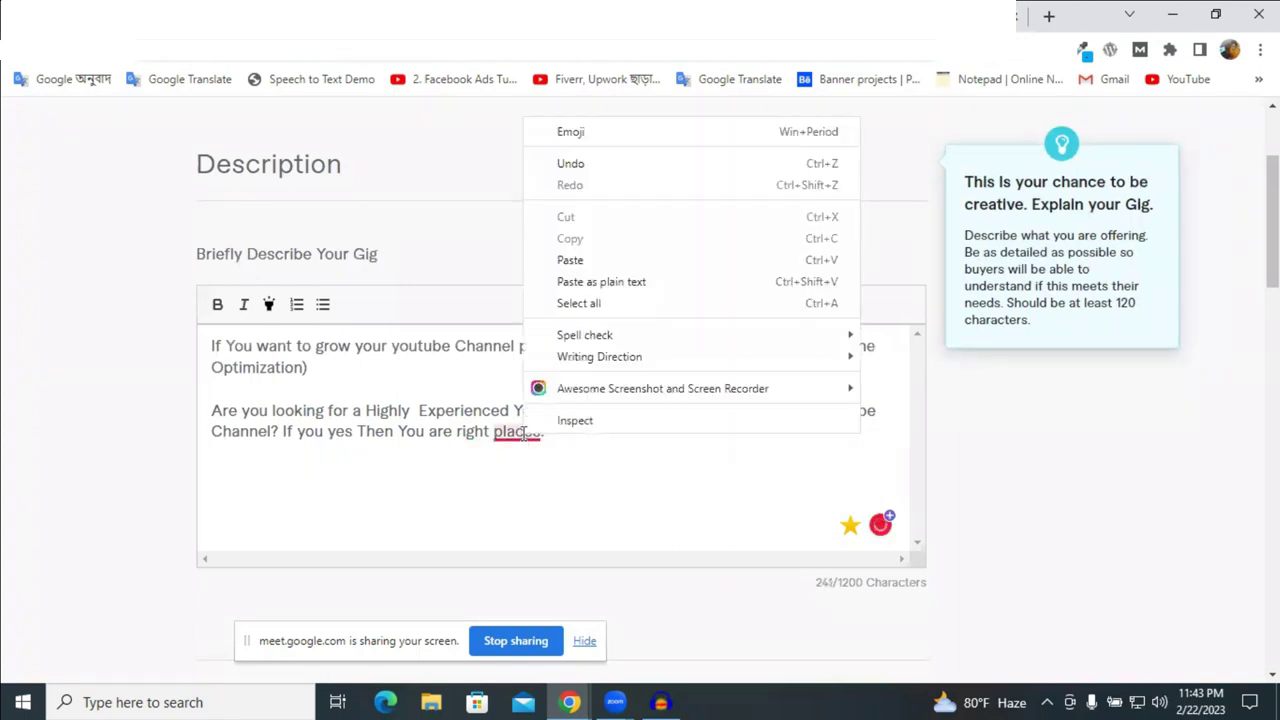
click(524, 436)
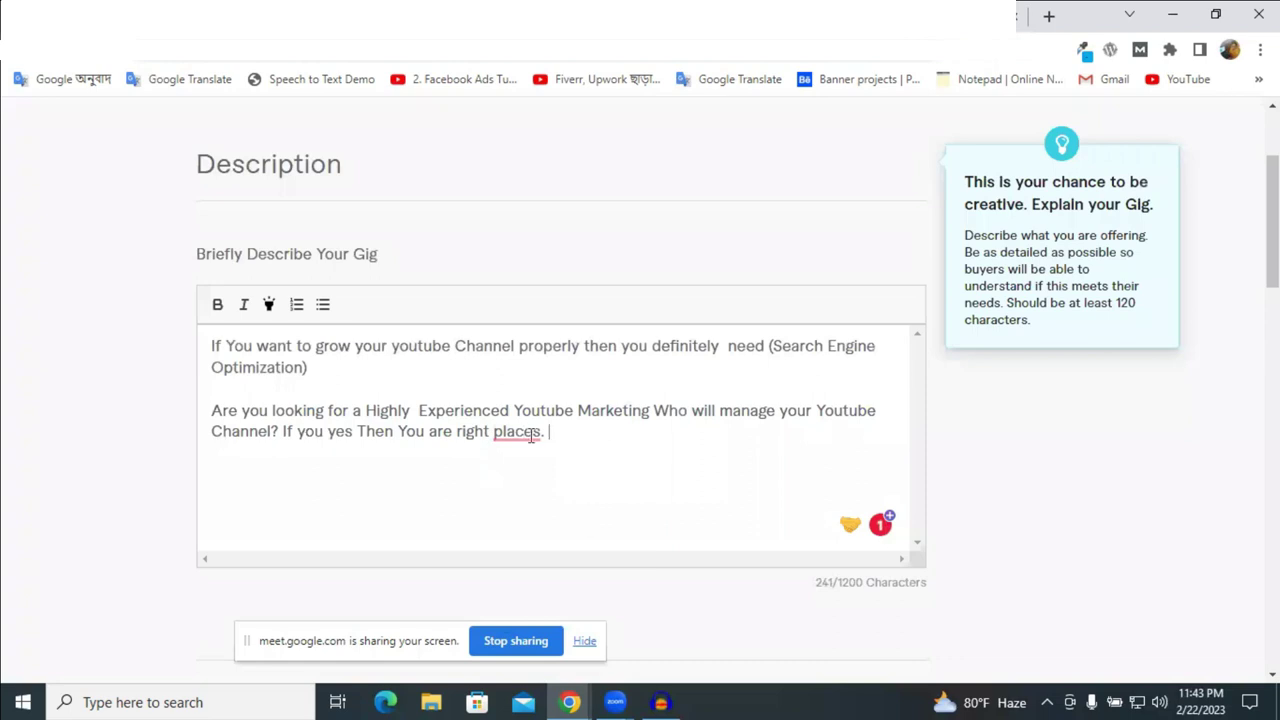
mouse_move(527, 437)
click(514, 482)
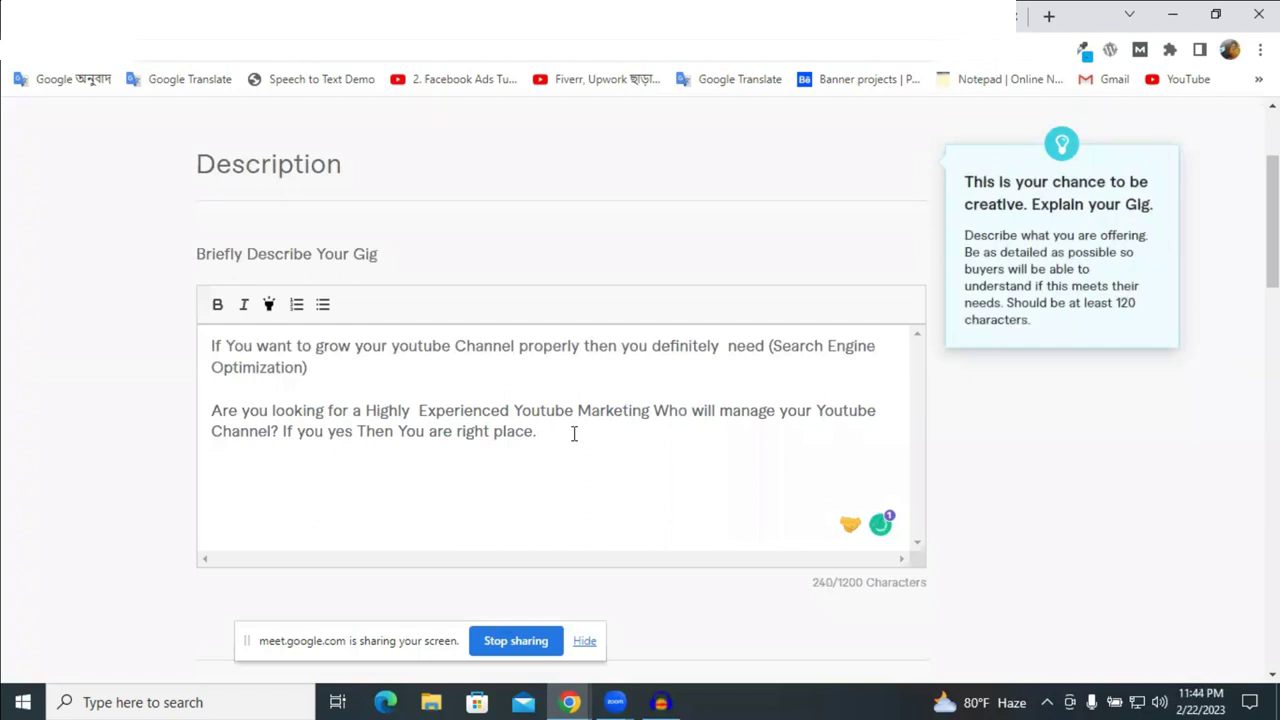
Begin a new sentence 'I am' followed by the seller's name and a comma.
text(I am H)
key(BackSpace)
text(Raju ahamed)
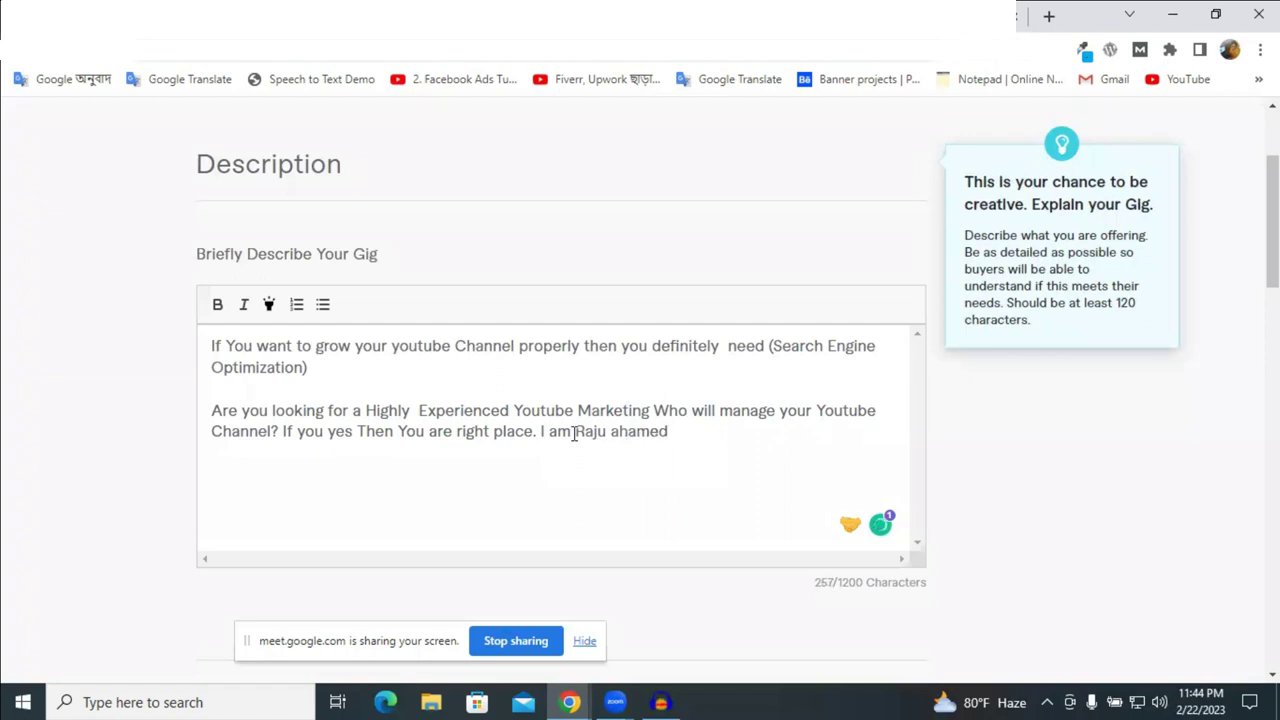
key(BackSpace)
text(,)
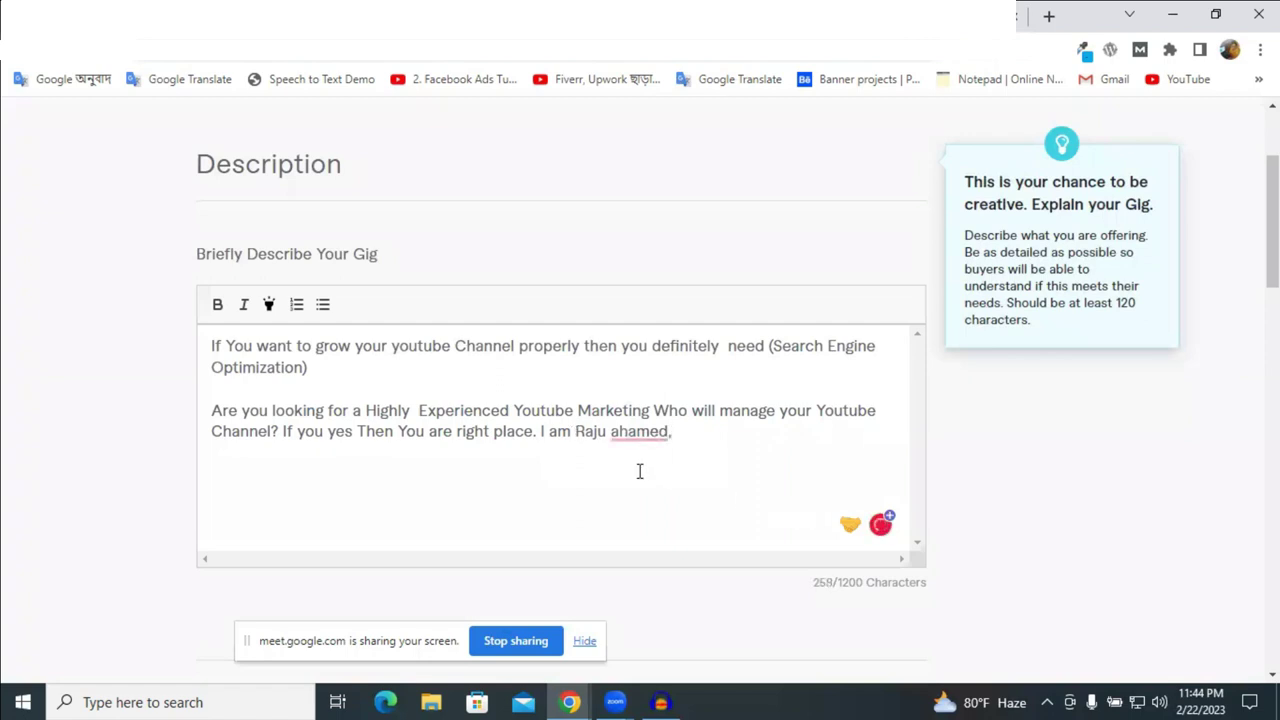
mouse_move(620, 430)
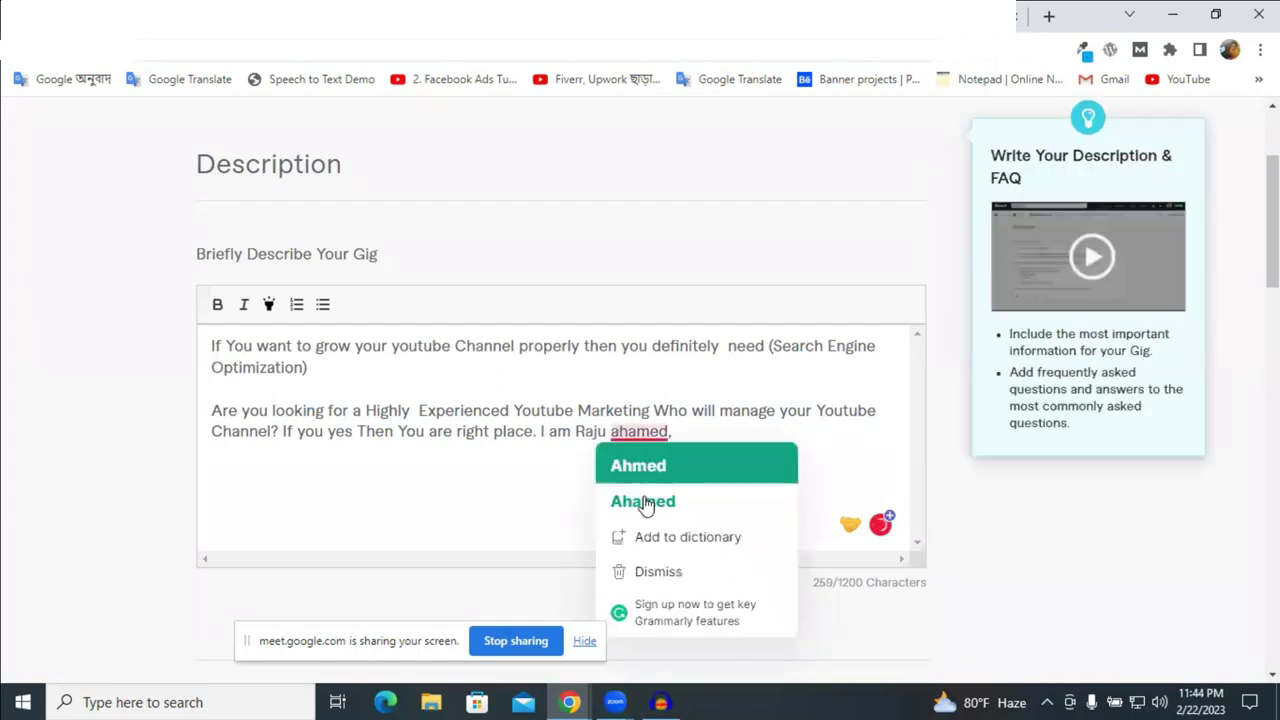
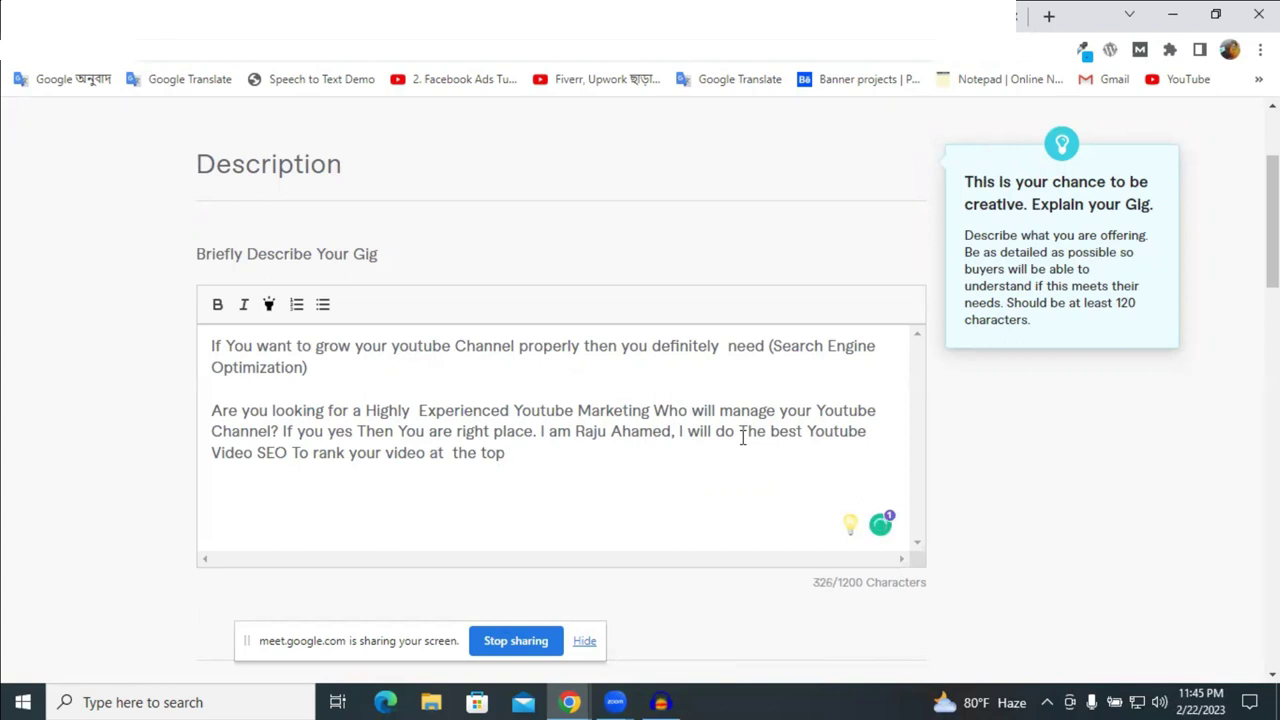
Continue the sentence with 'of Youtube Search Result', correcting 'Seacrh' to 'Search'.
text(og)
key(BackSpace)
text(f Youtube Seac)
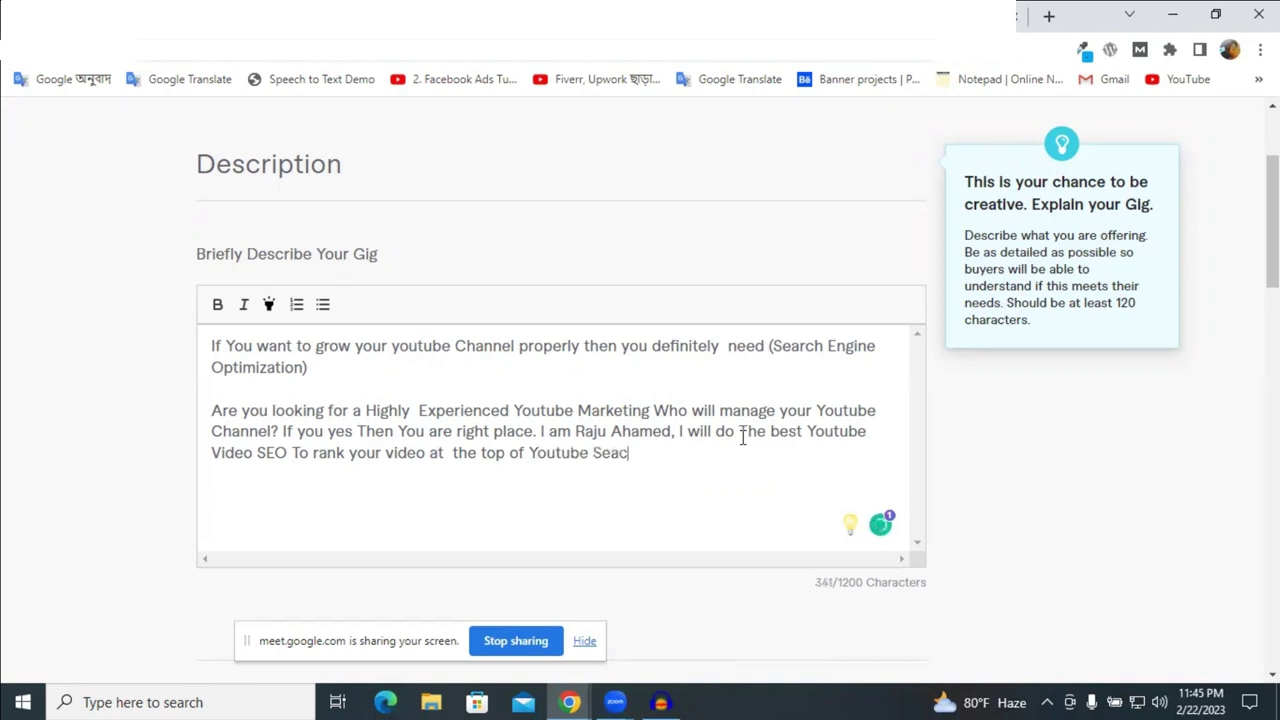
text(rh   Result)
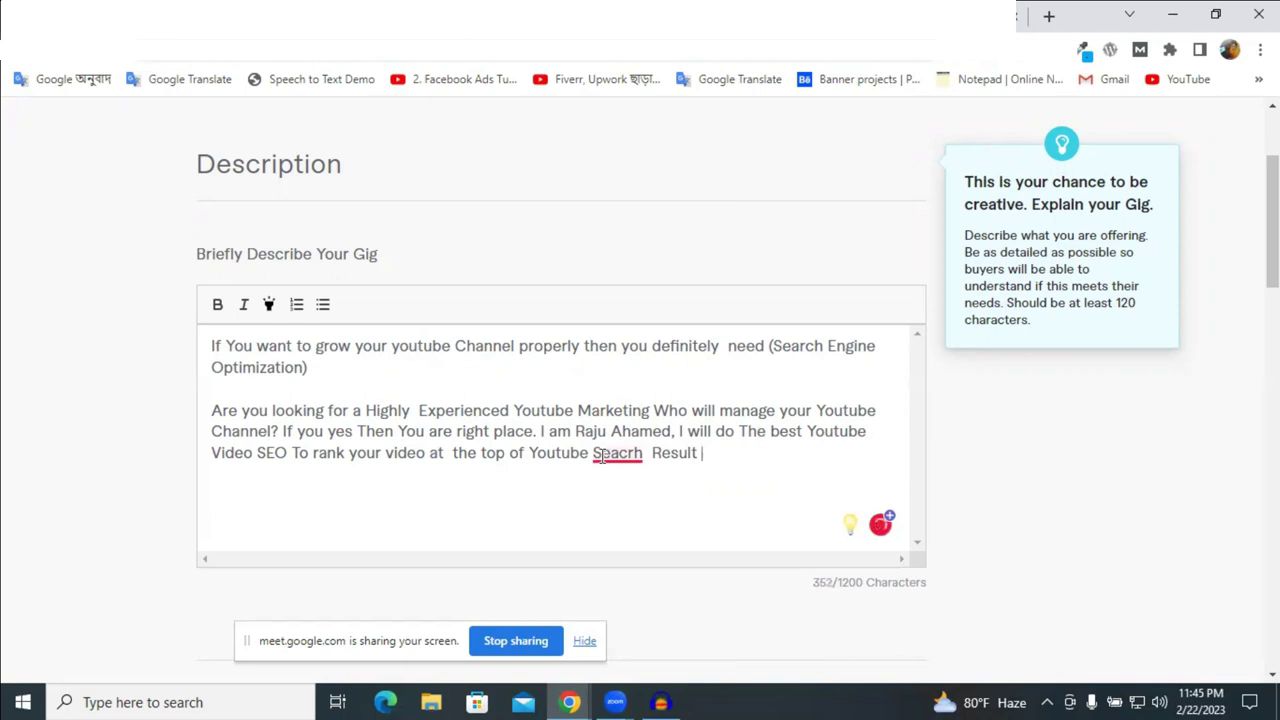
mouse_move(617, 453)
click(620, 486)
click(733, 454)
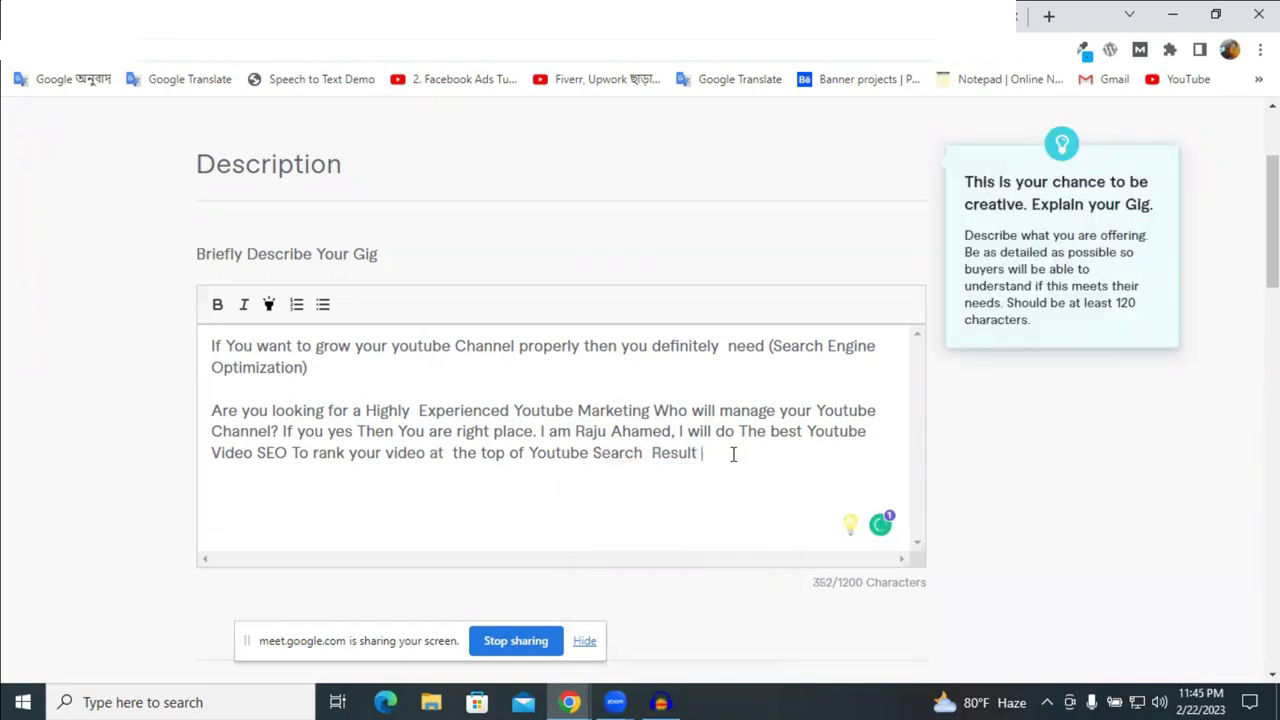
Add ', Also Find The best keyword and', changing 'Result' to 'Results'.
text(,  Al)
click(664, 455)
click(670, 498)
text(so Find The be)
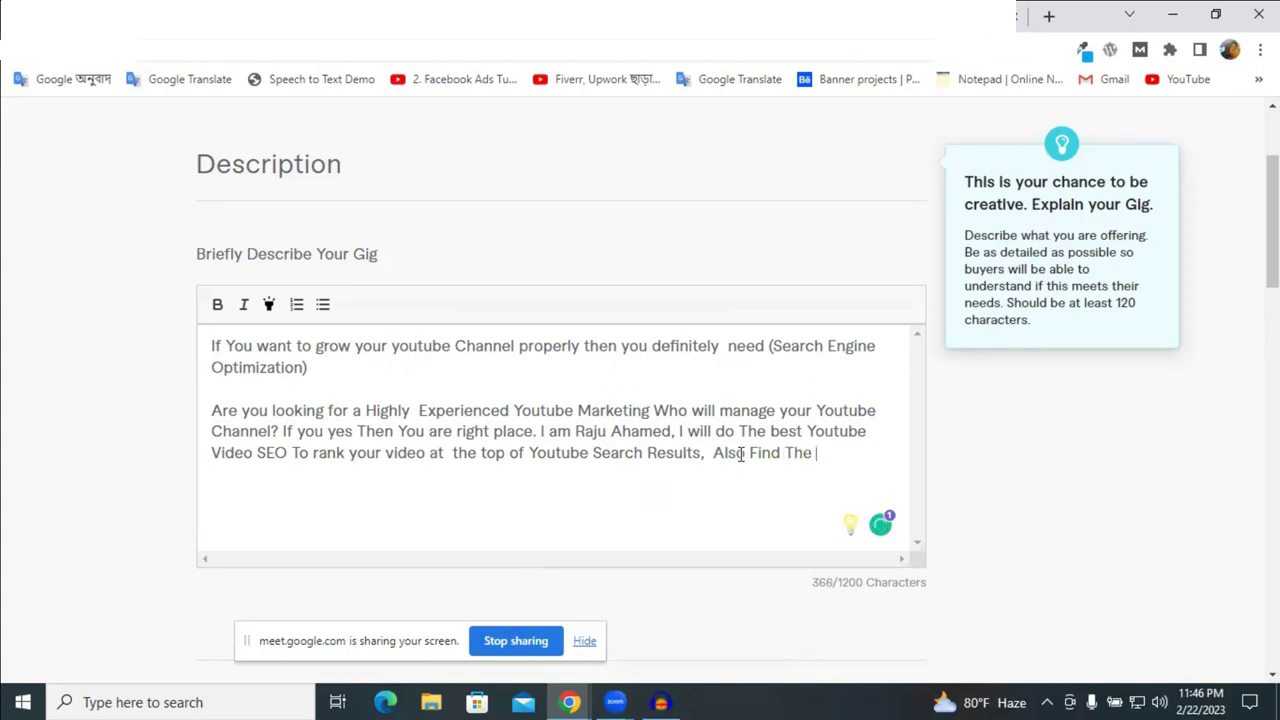
text(st B)
key(BackSpace)
text(keyword )
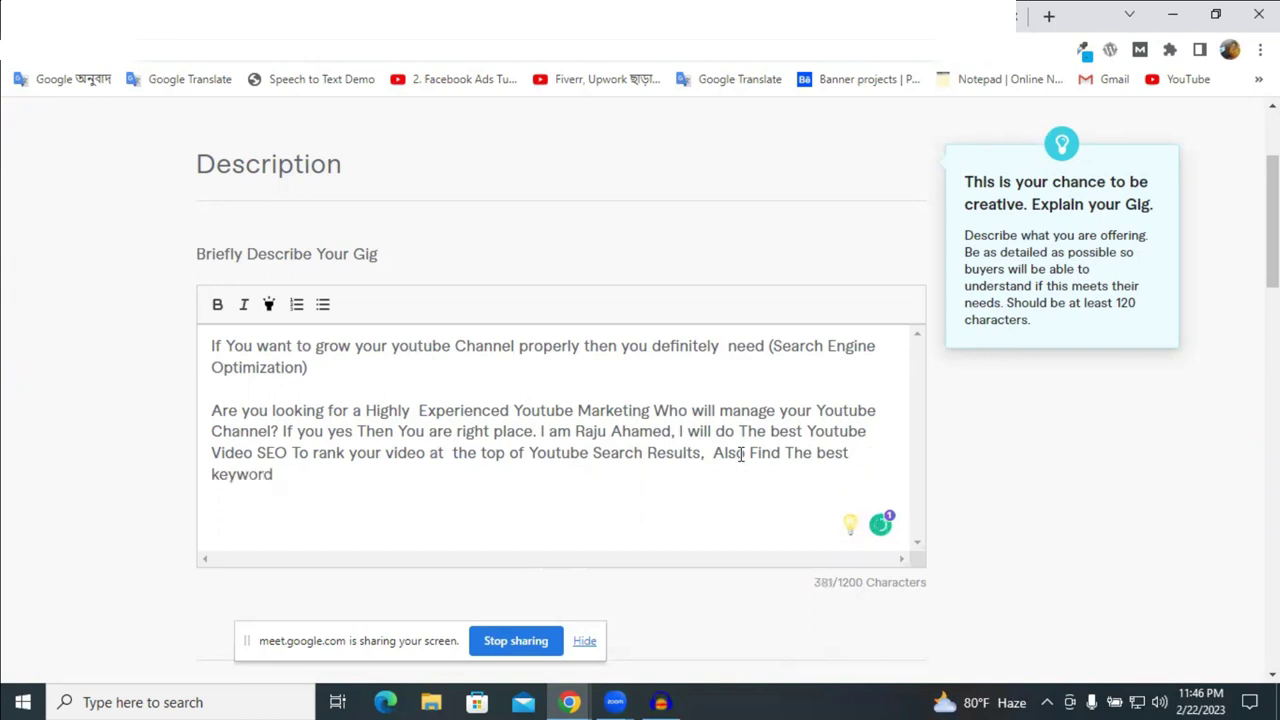
text(and)
Replace 'keyword' with 'Taks' and the trailing 'and' with '&'.
double_click(240, 474)
text(Taks)
double_click(222, 477)
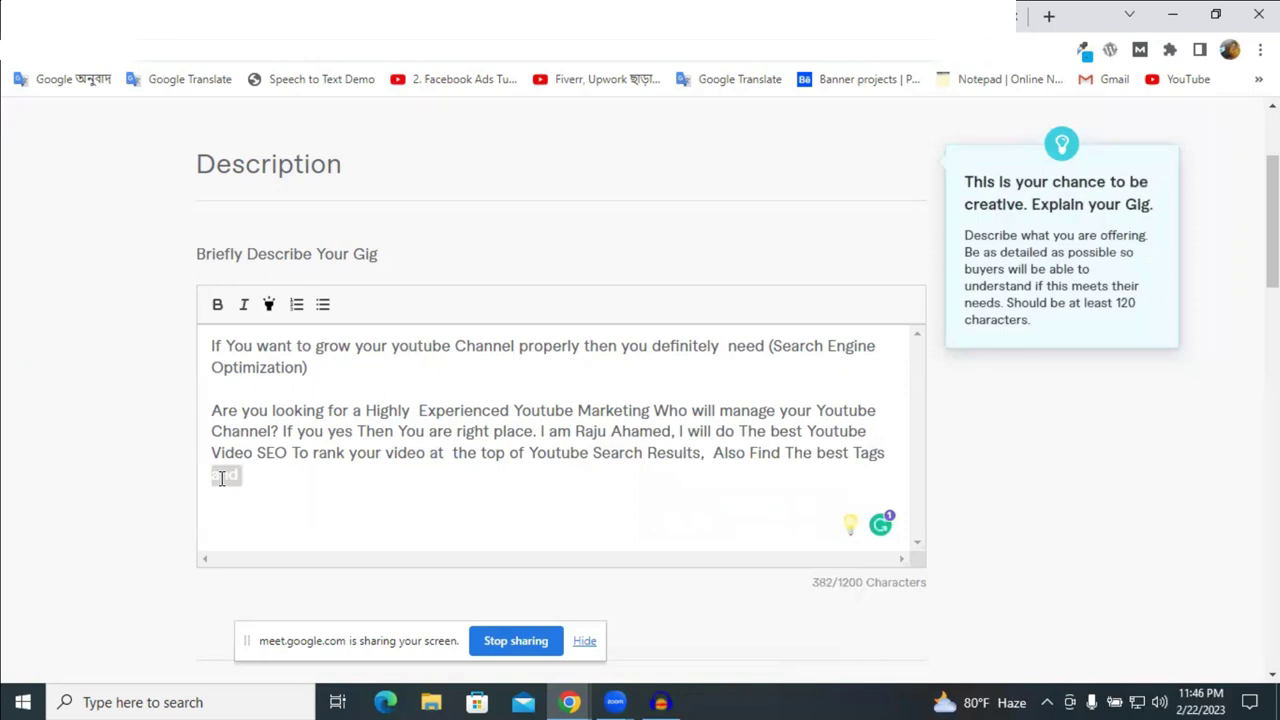
text(&)
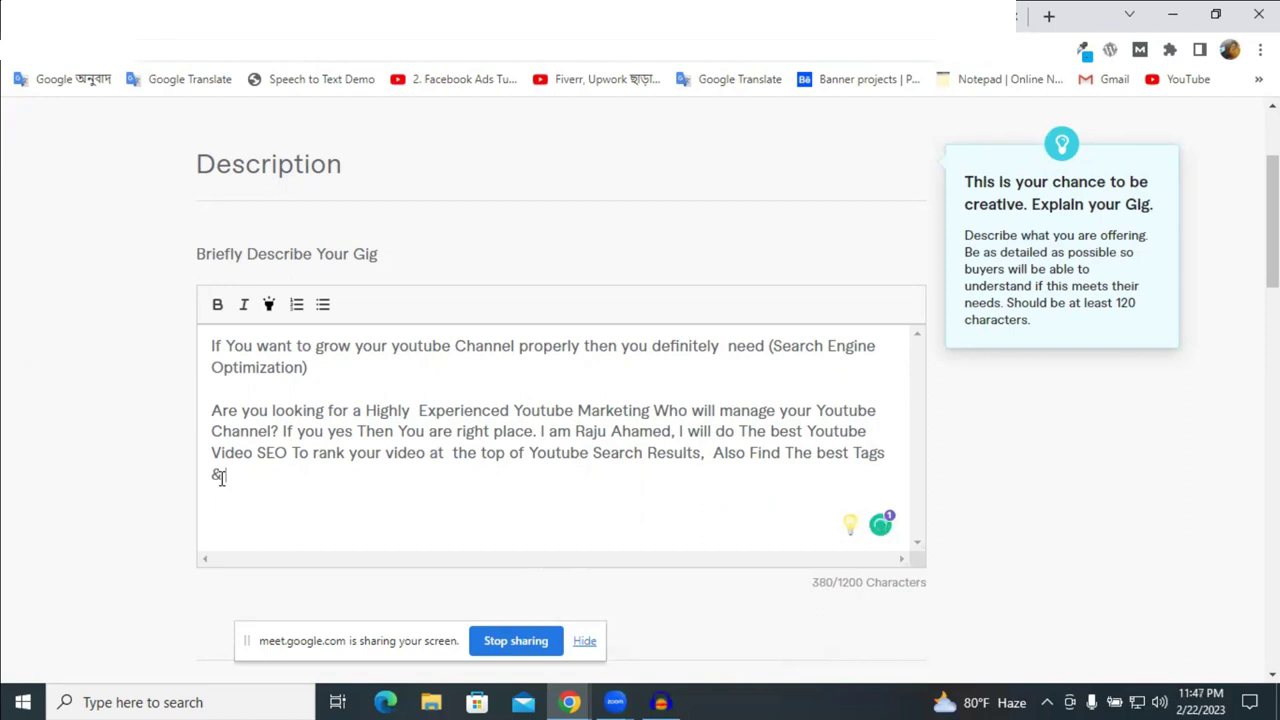
Append 'write the a strong Description.' and start the sentence about attracting organic viewers.
text(write)
text(the)
text(a strong)
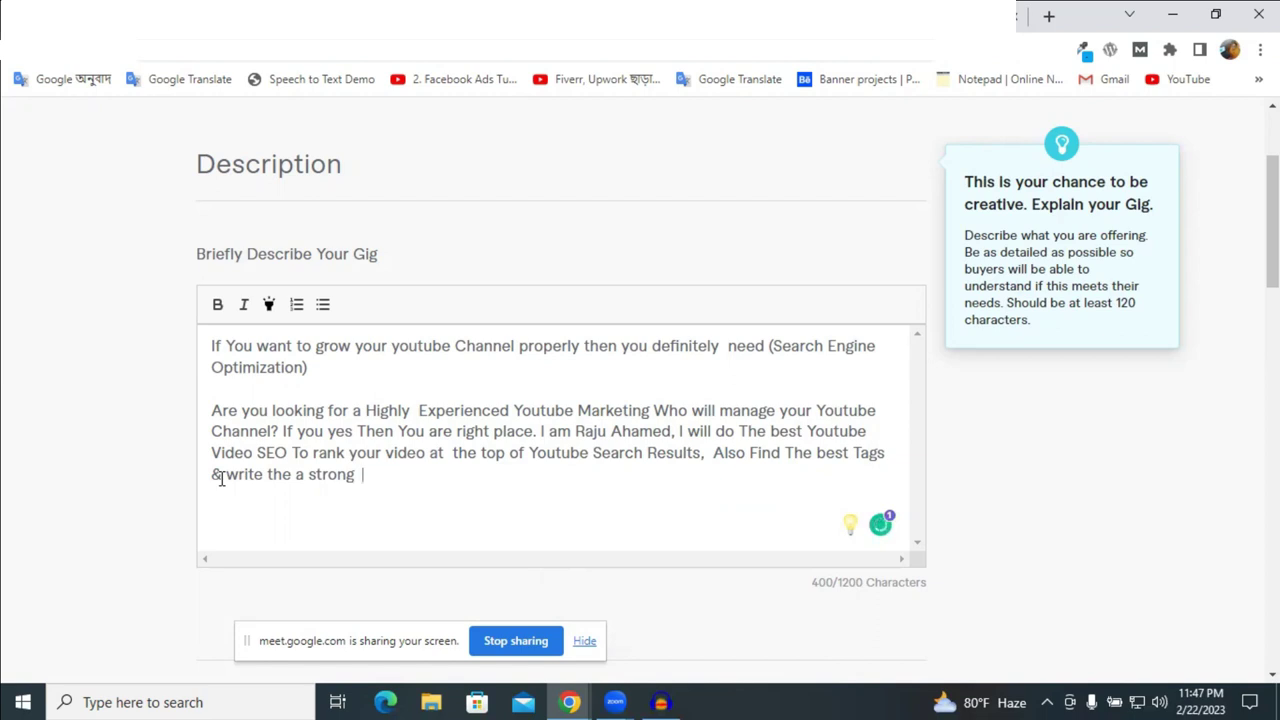
text(Der)
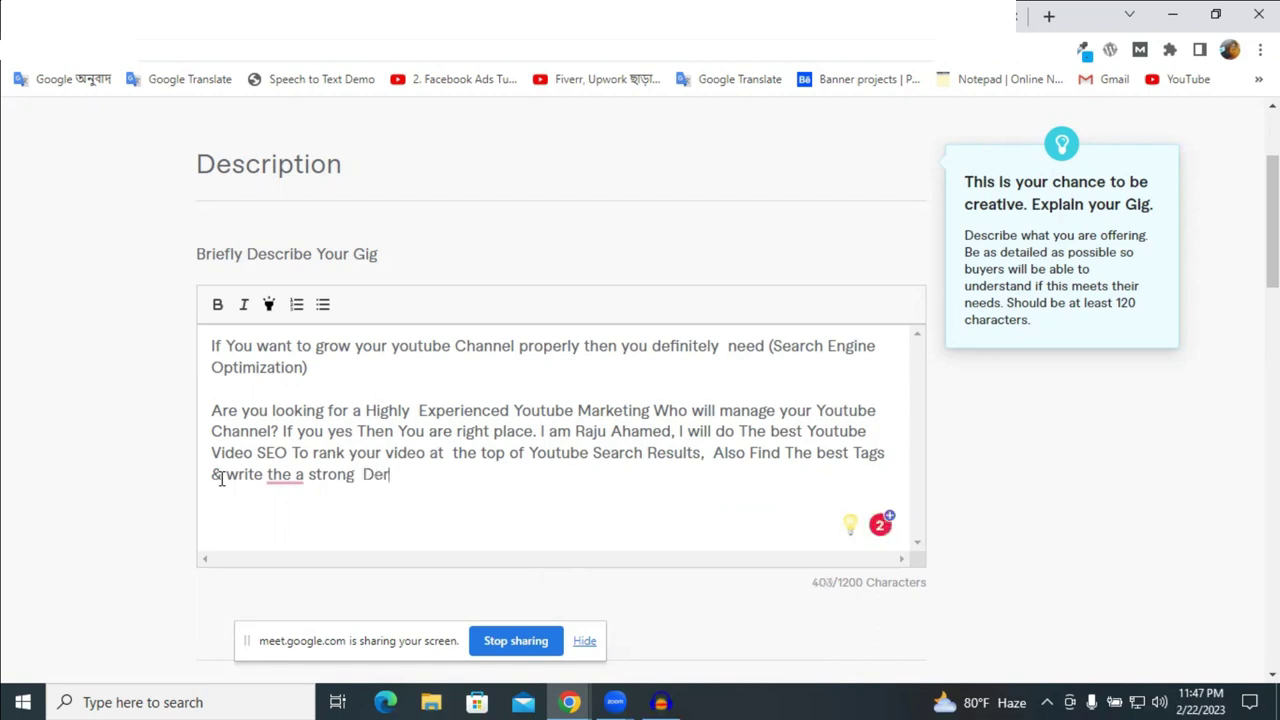
text(scription)
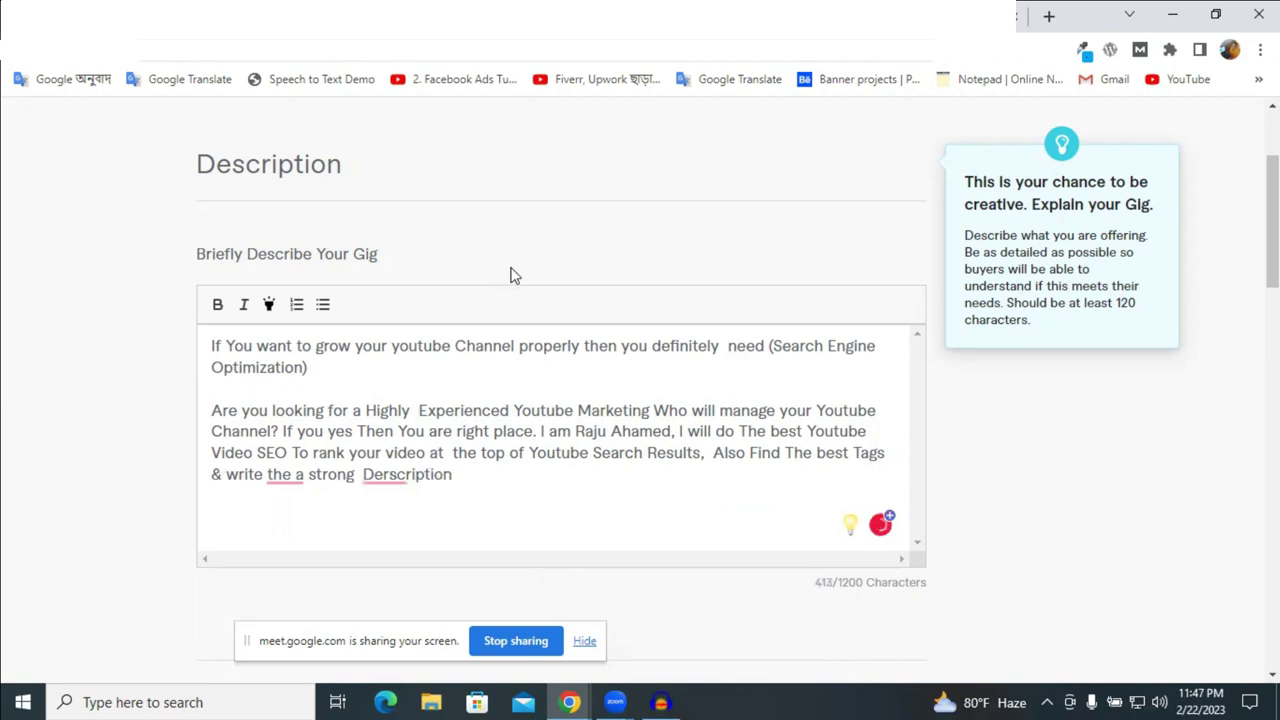
mouse_move(432, 476)
click(420, 508)
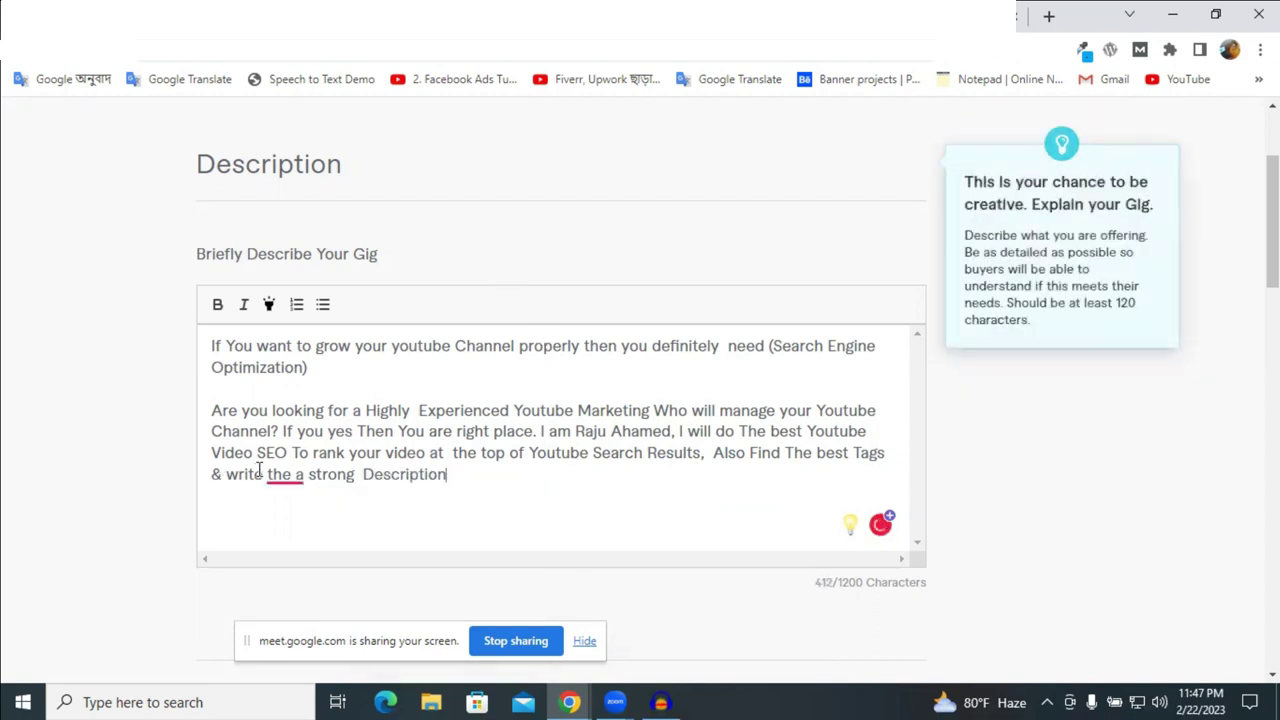
mouse_move(282, 476)
click(294, 522)
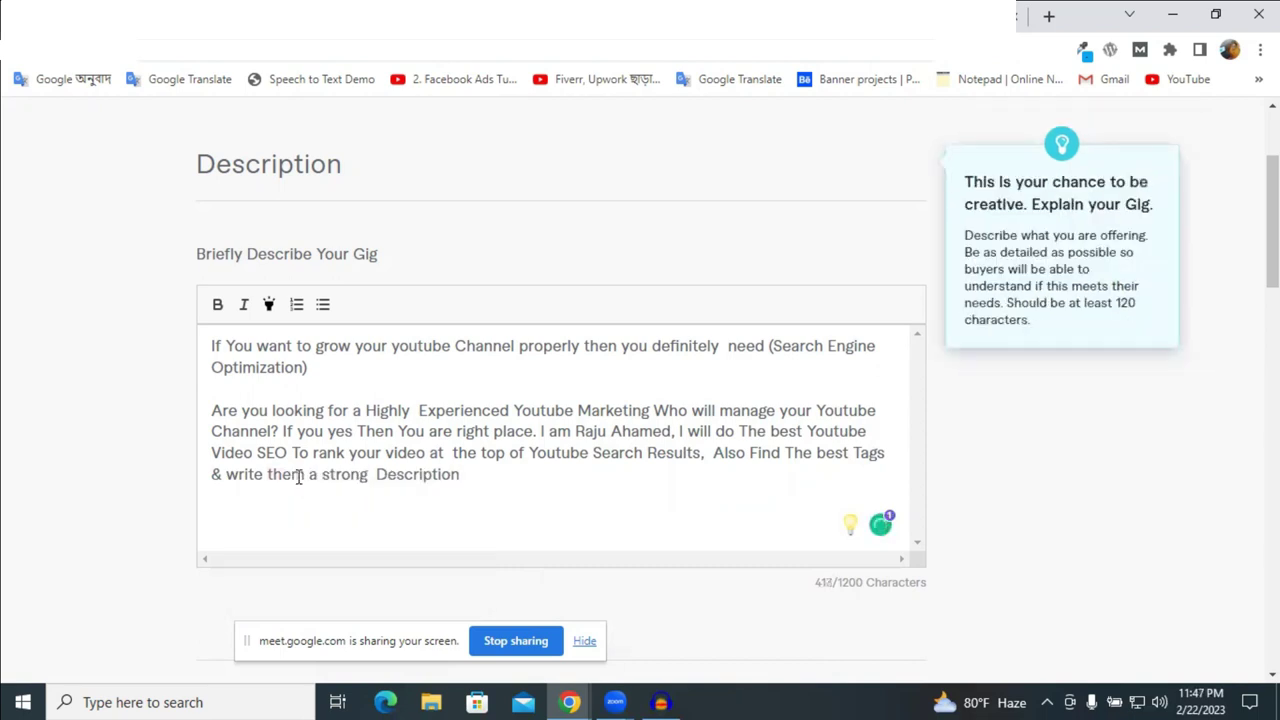
key(BackSpace)
click(480, 476)
text(.  )
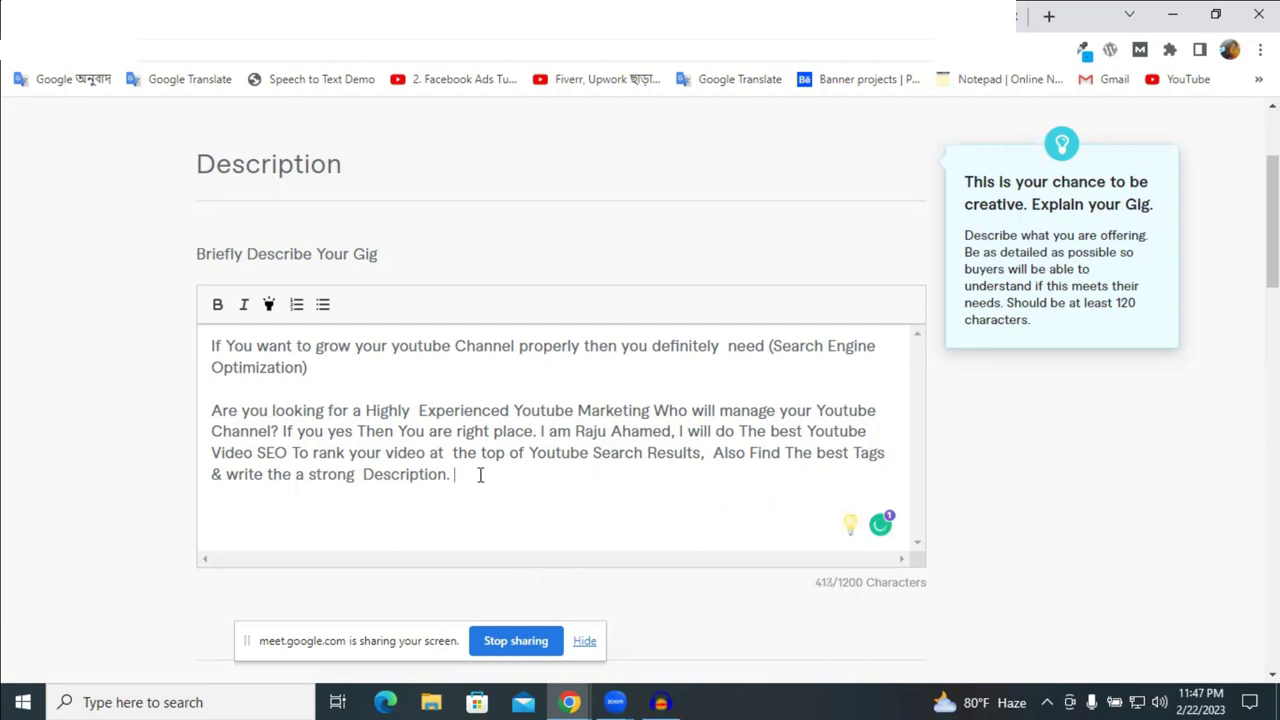
text(That)
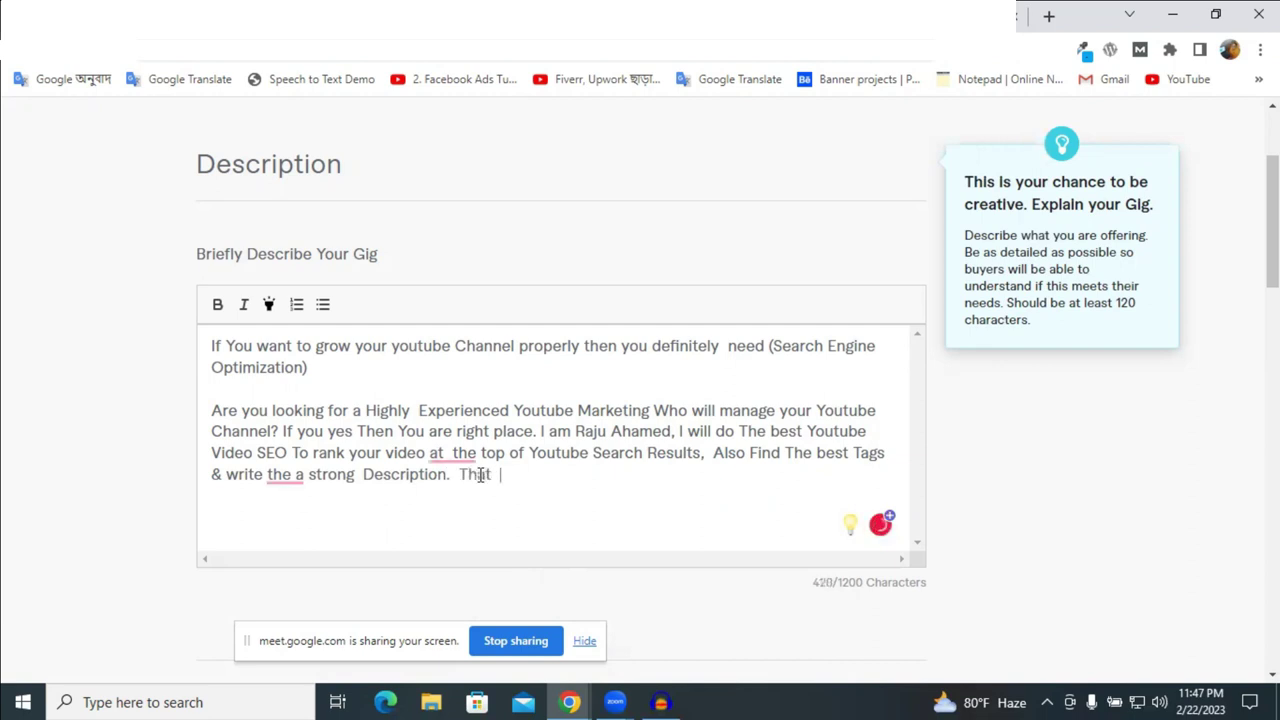
text(  will help to )
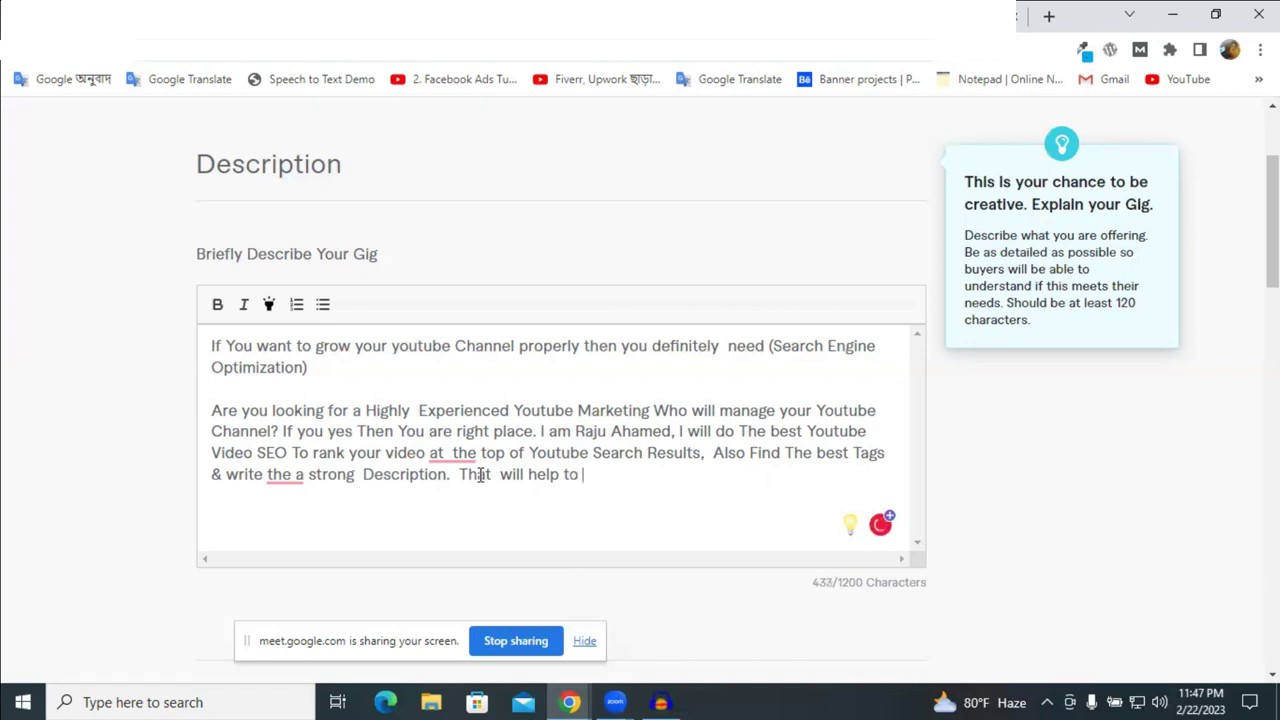
text(attract more organic )
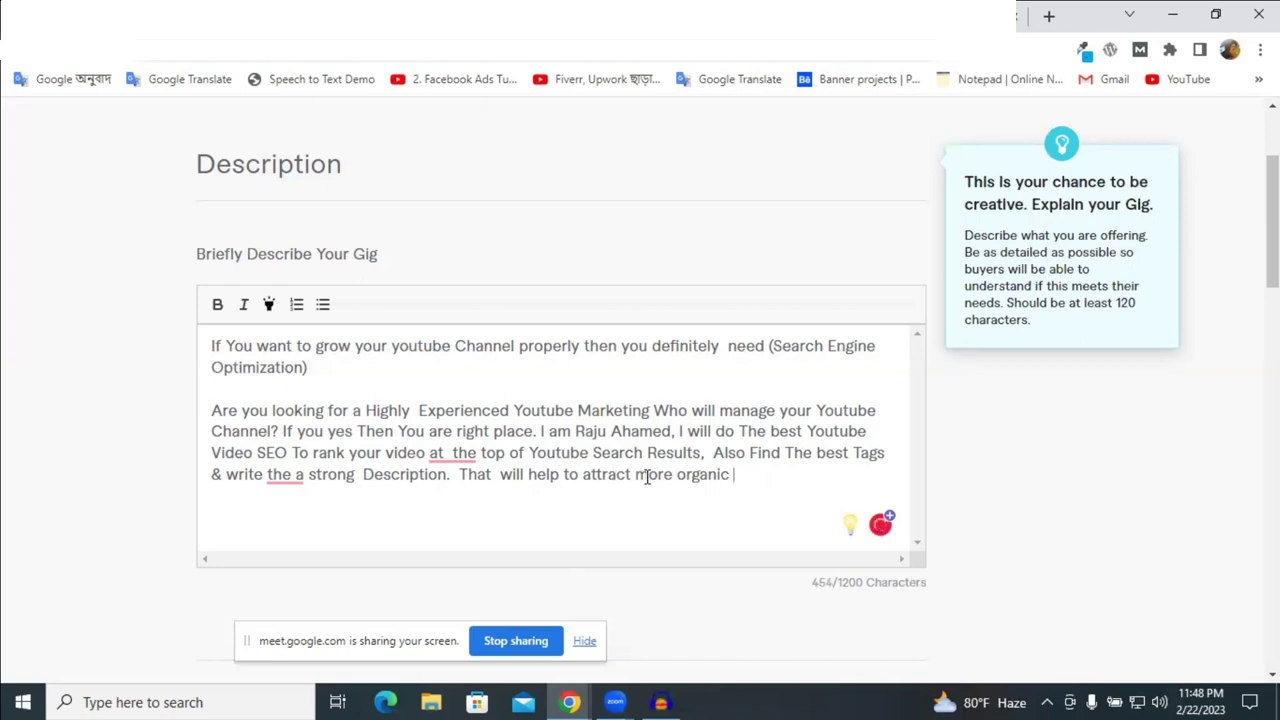
text(viewers and It)
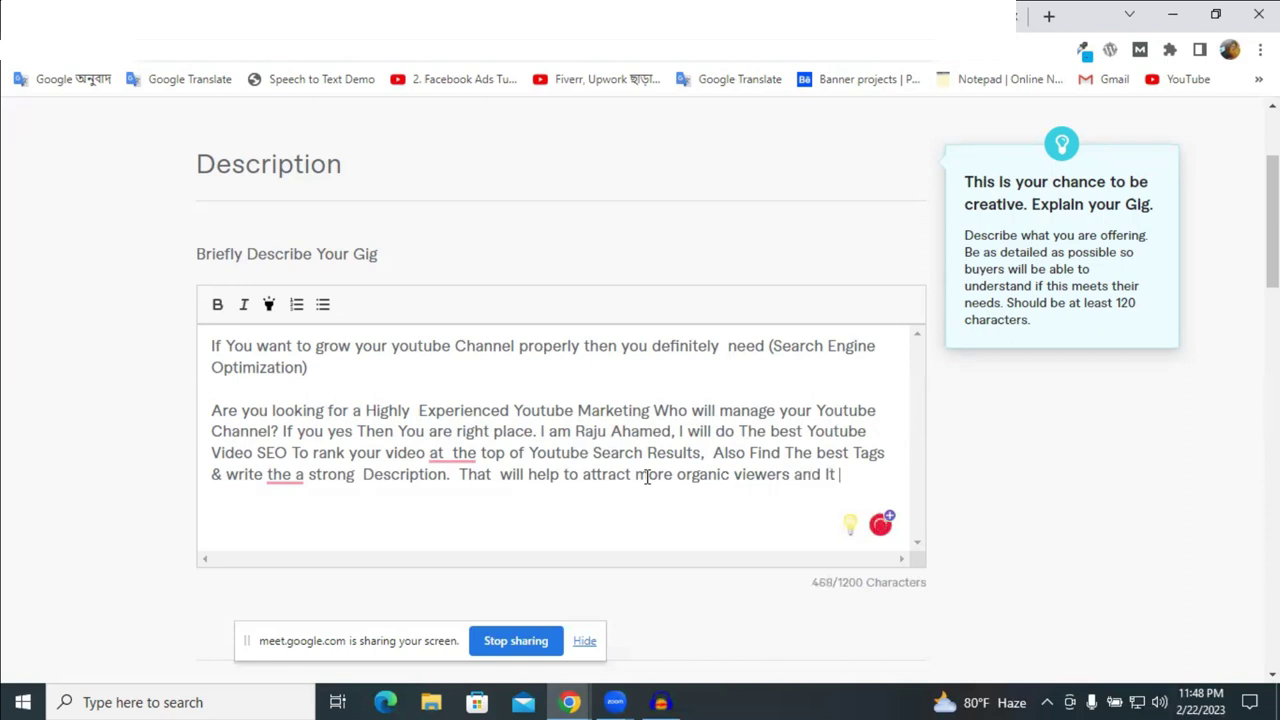
text( will help to incrase )
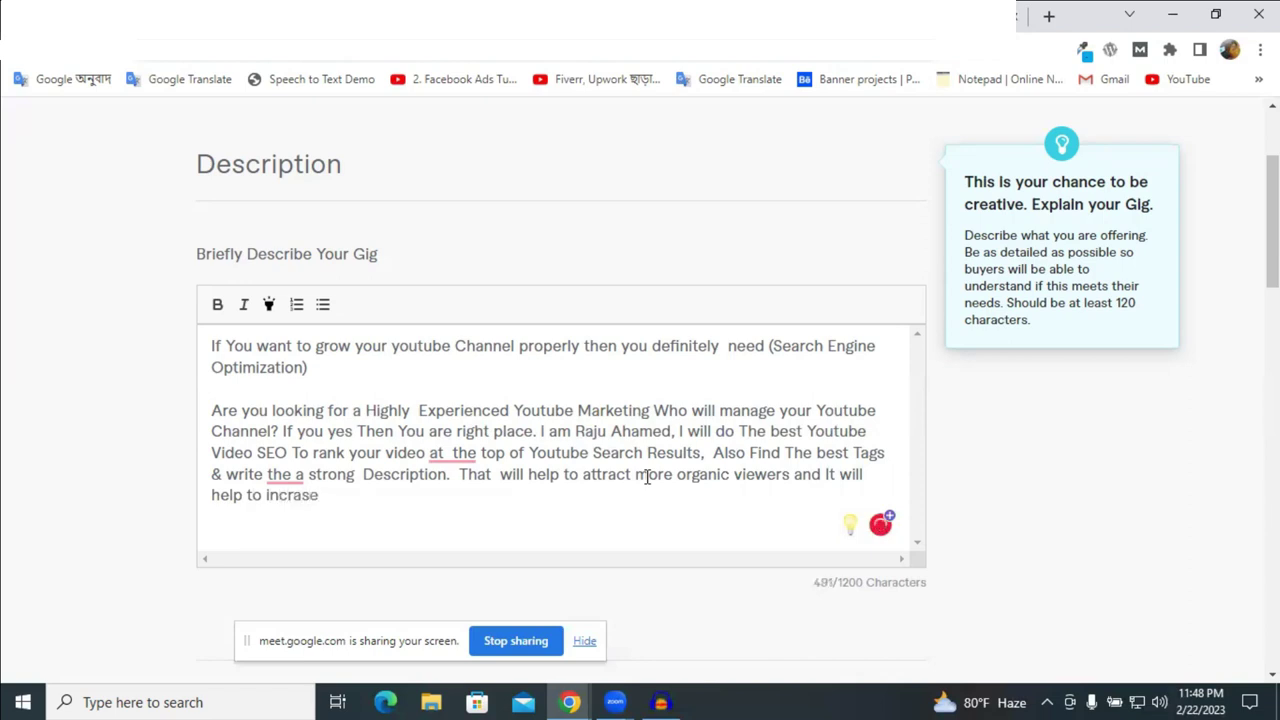
text(the or)
Finish the sentence with 'organic views of your video', removing the stray 'p'.
text(anic)
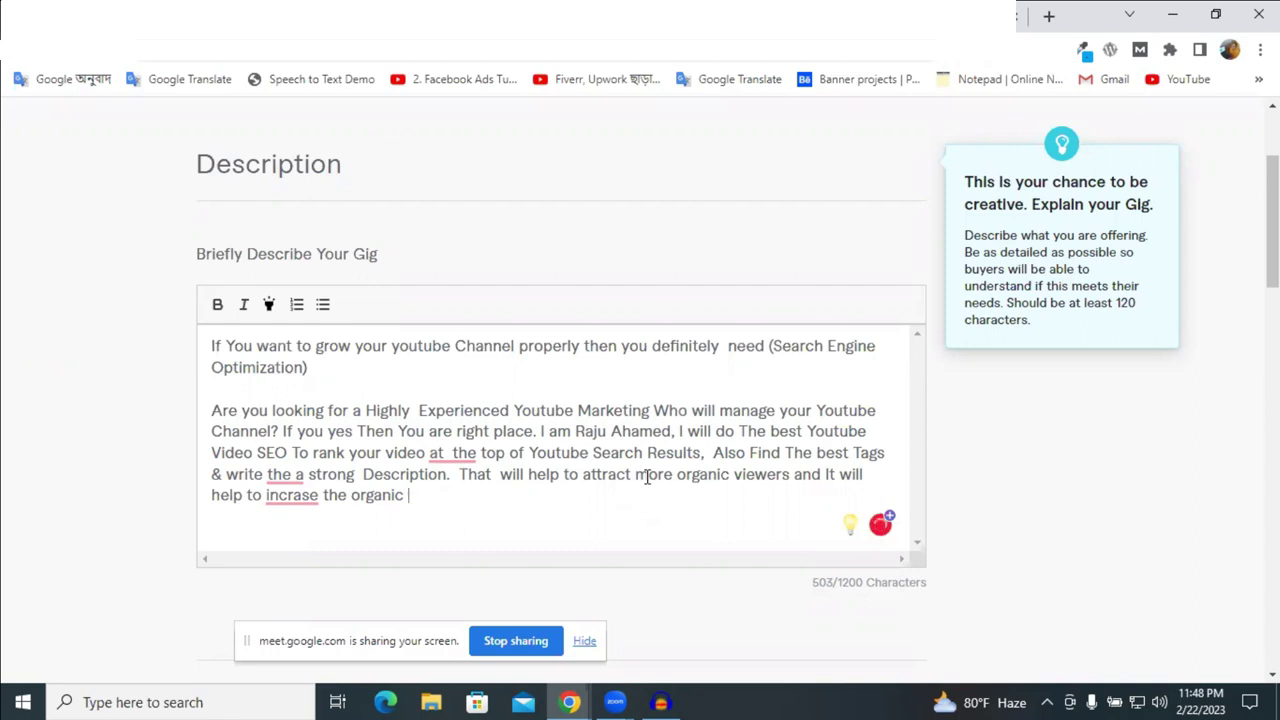
text(views of your )
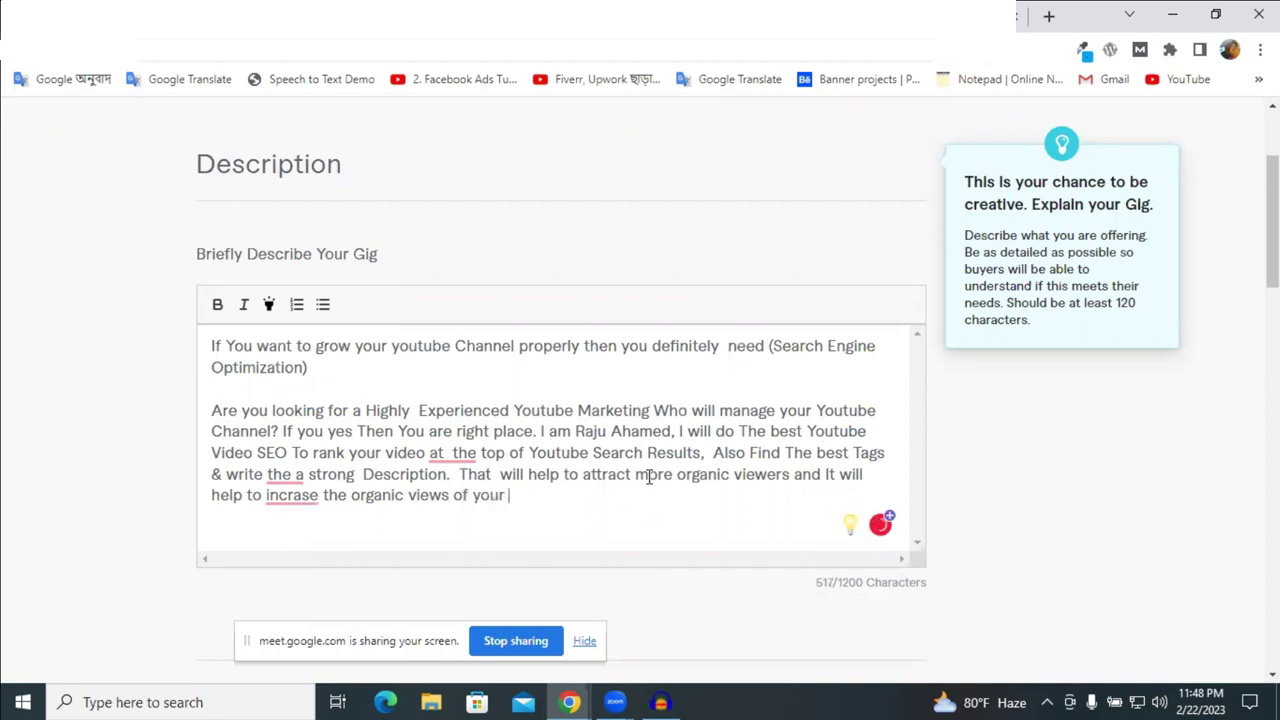
text(videop)
key(BackSpace)
Fix the double spaces, 'incrase' and 'the a strong', then select the whole description.
mouse_move(453, 455)
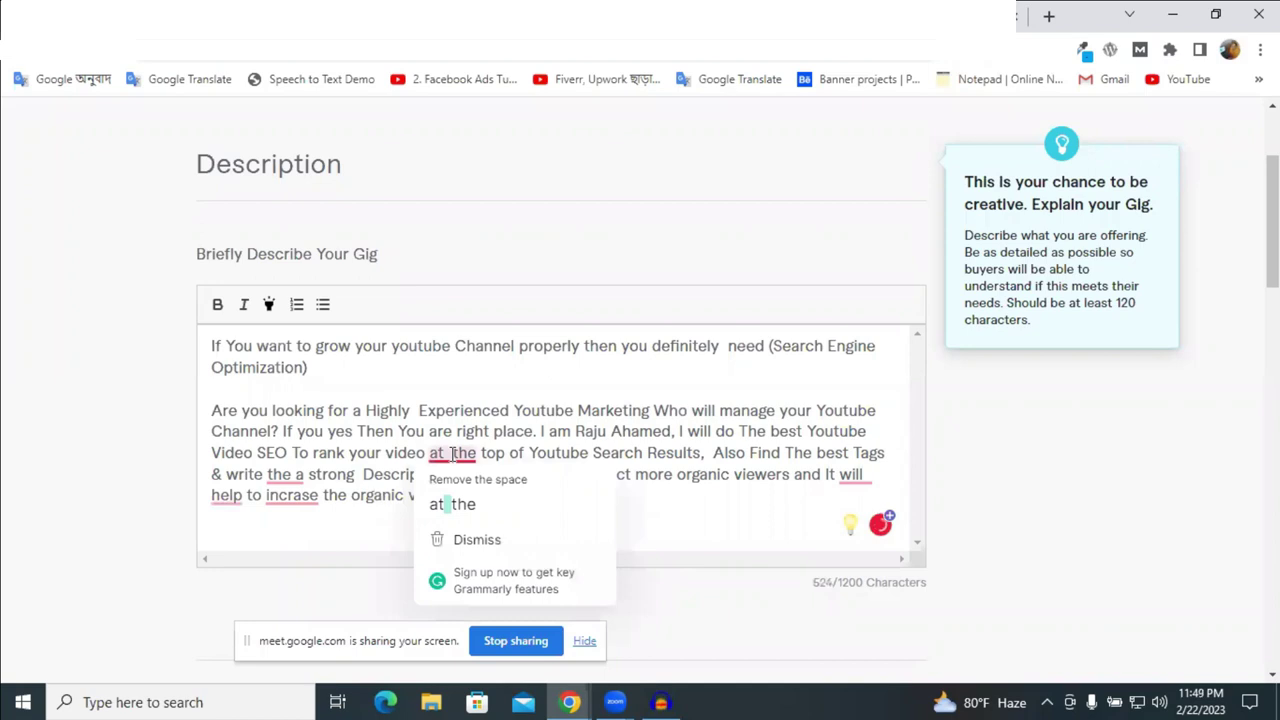
click(452, 504)
mouse_move(500, 476)
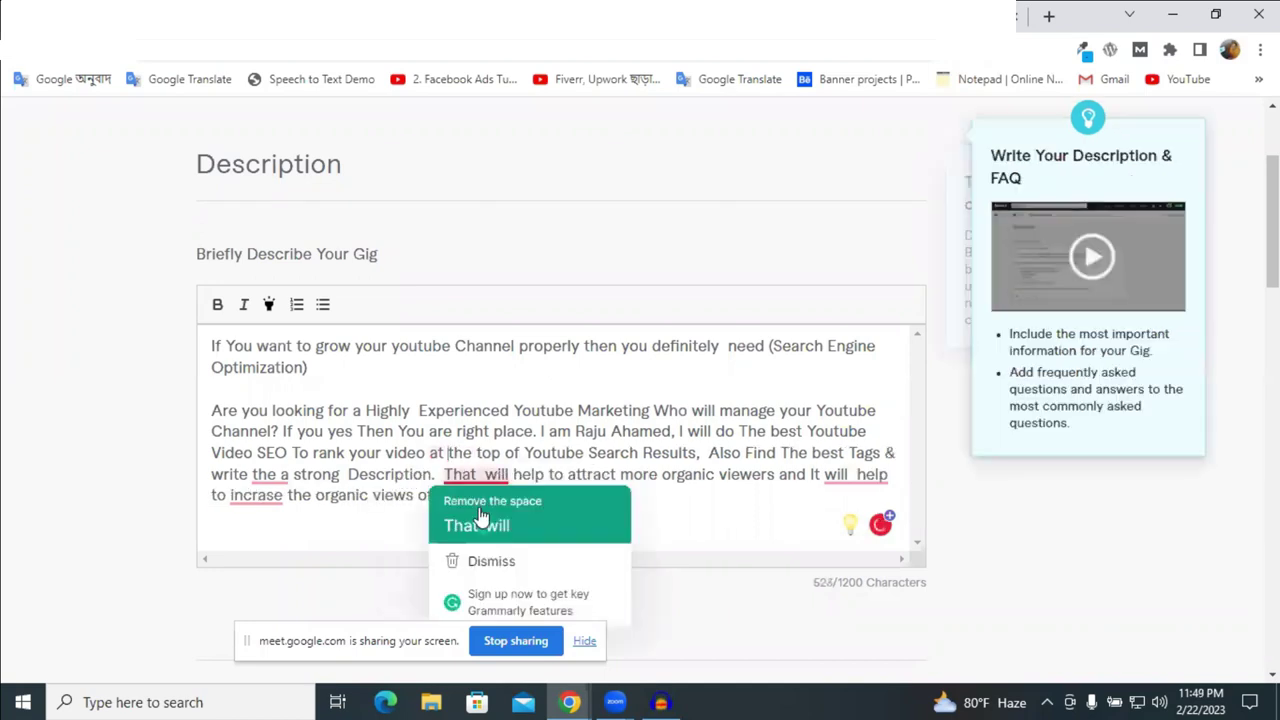
click(480, 515)
mouse_move(823, 491)
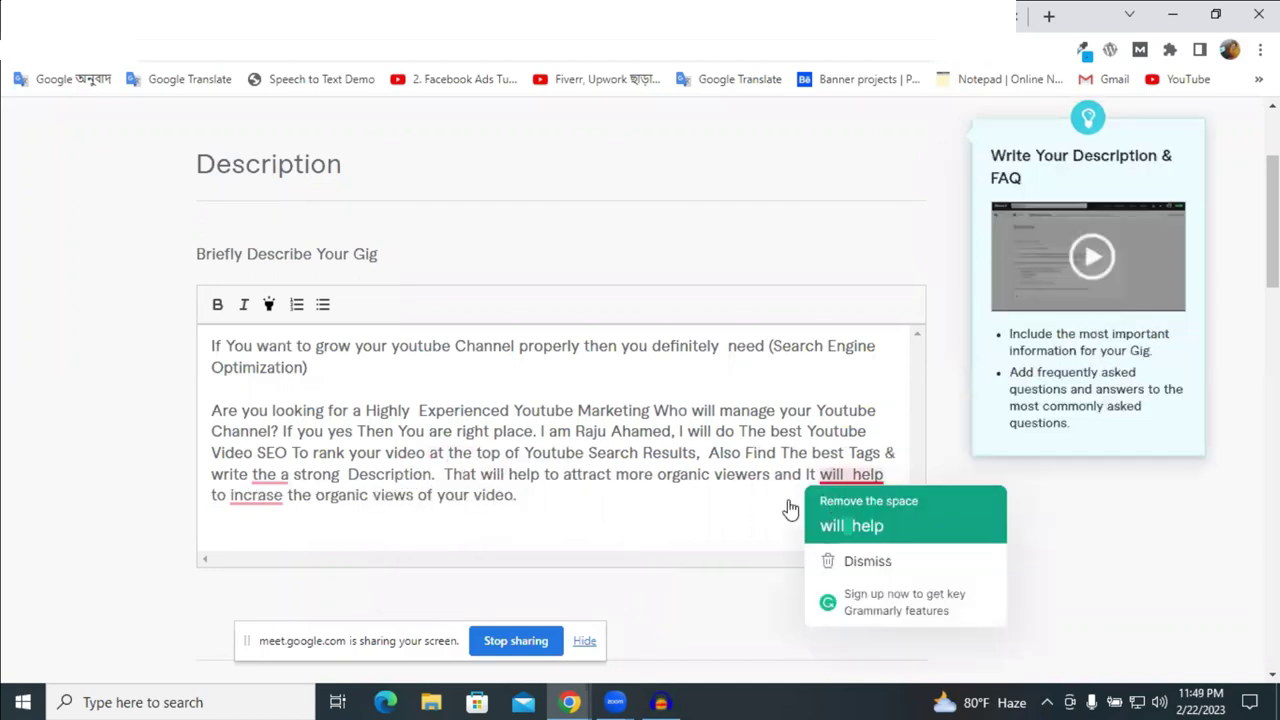
click(830, 515)
mouse_move(270, 505)
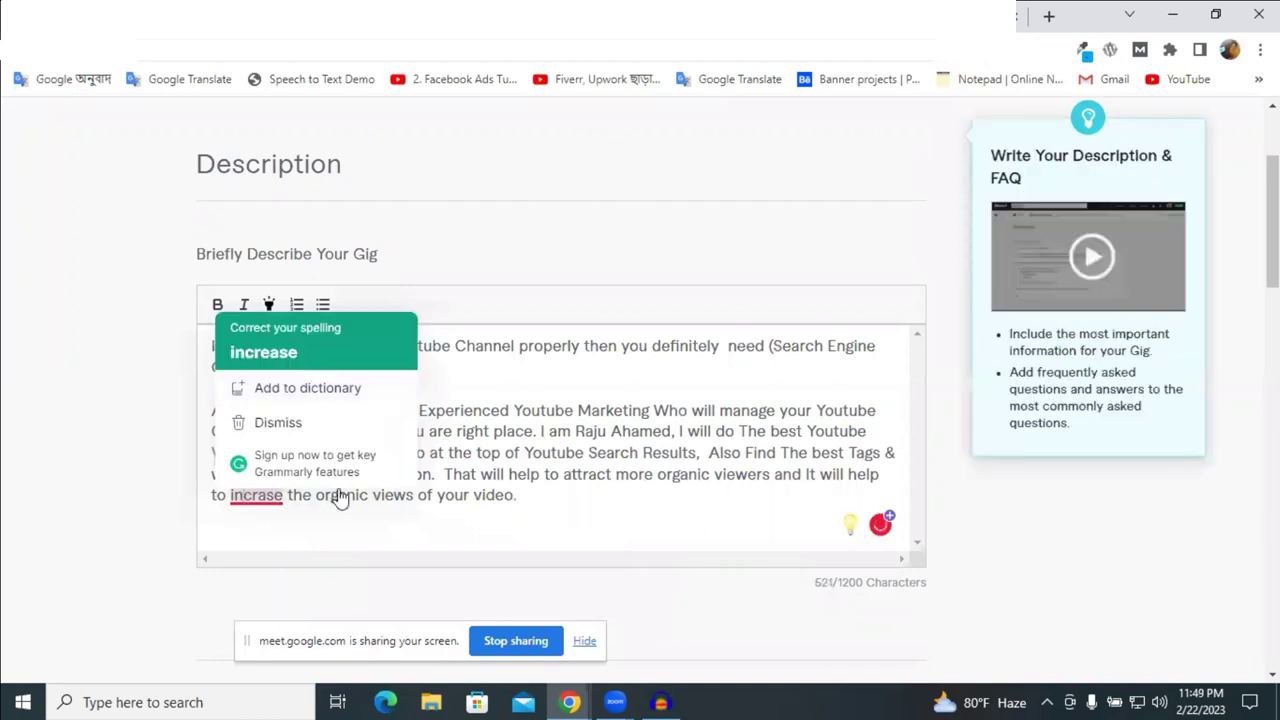
click(263, 352)
mouse_move(270, 471)
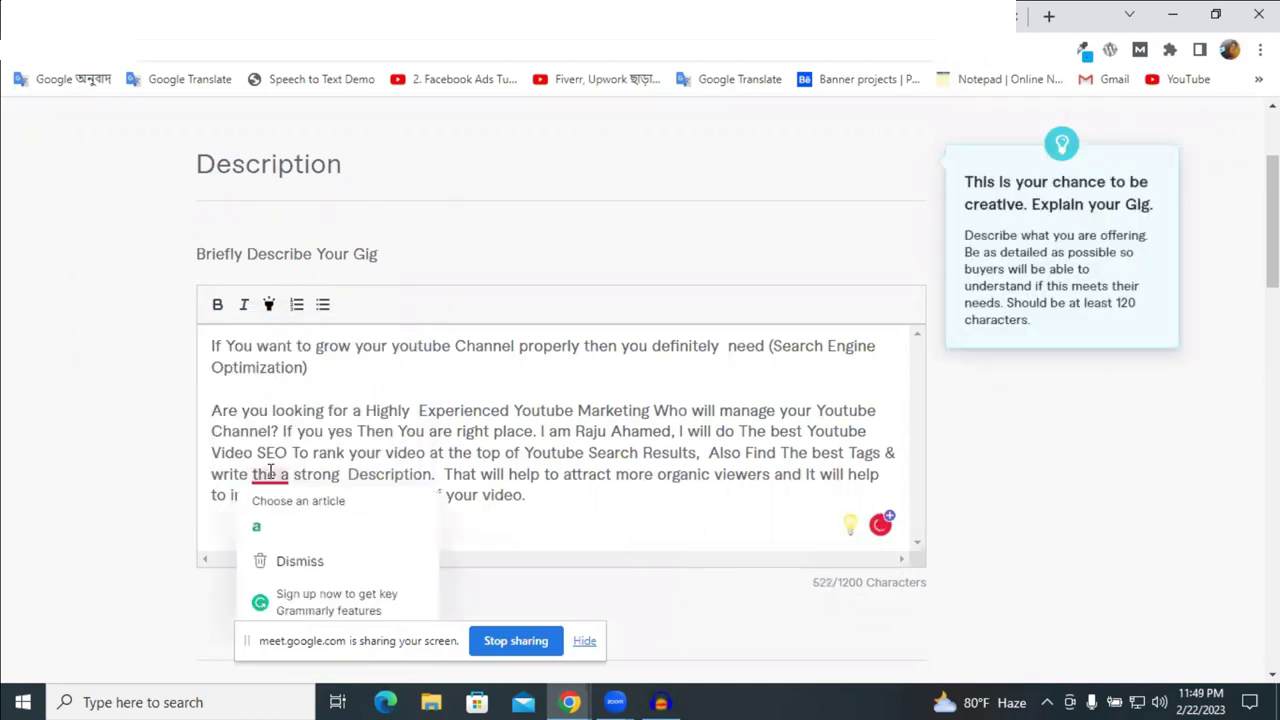
click(258, 526)
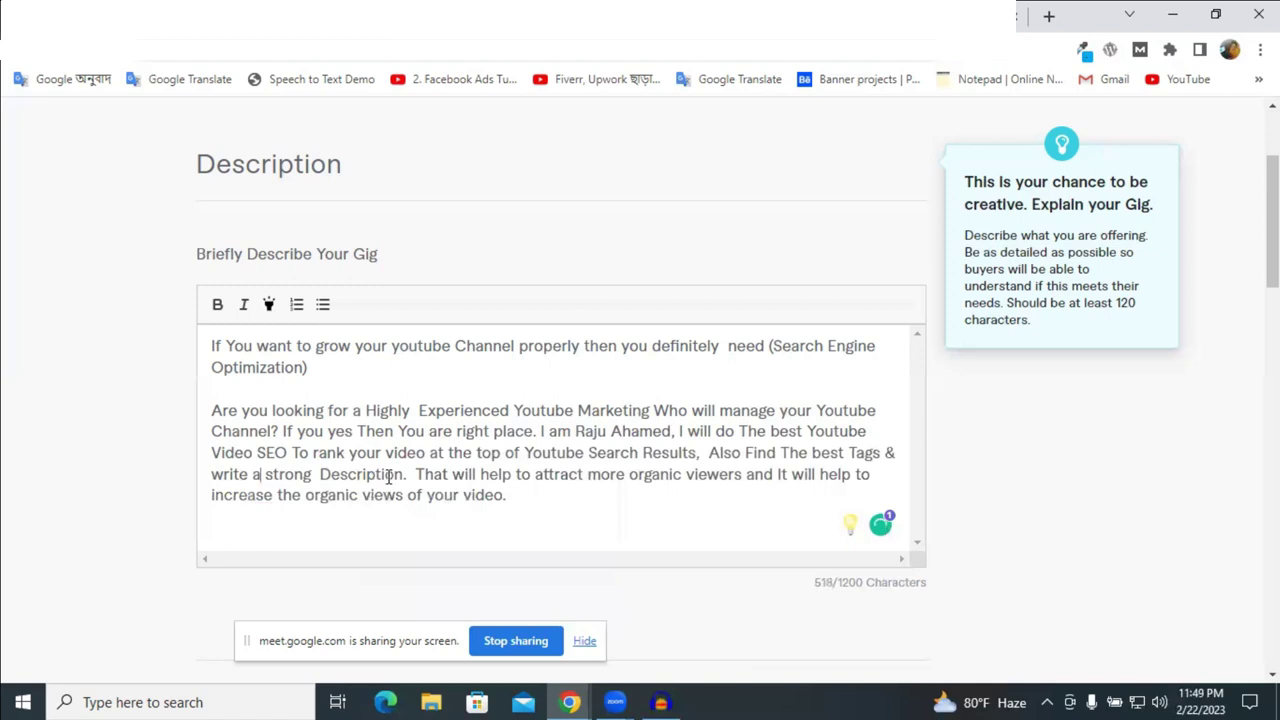
drag(526, 491, 160, 350)
key(ctrl+c)
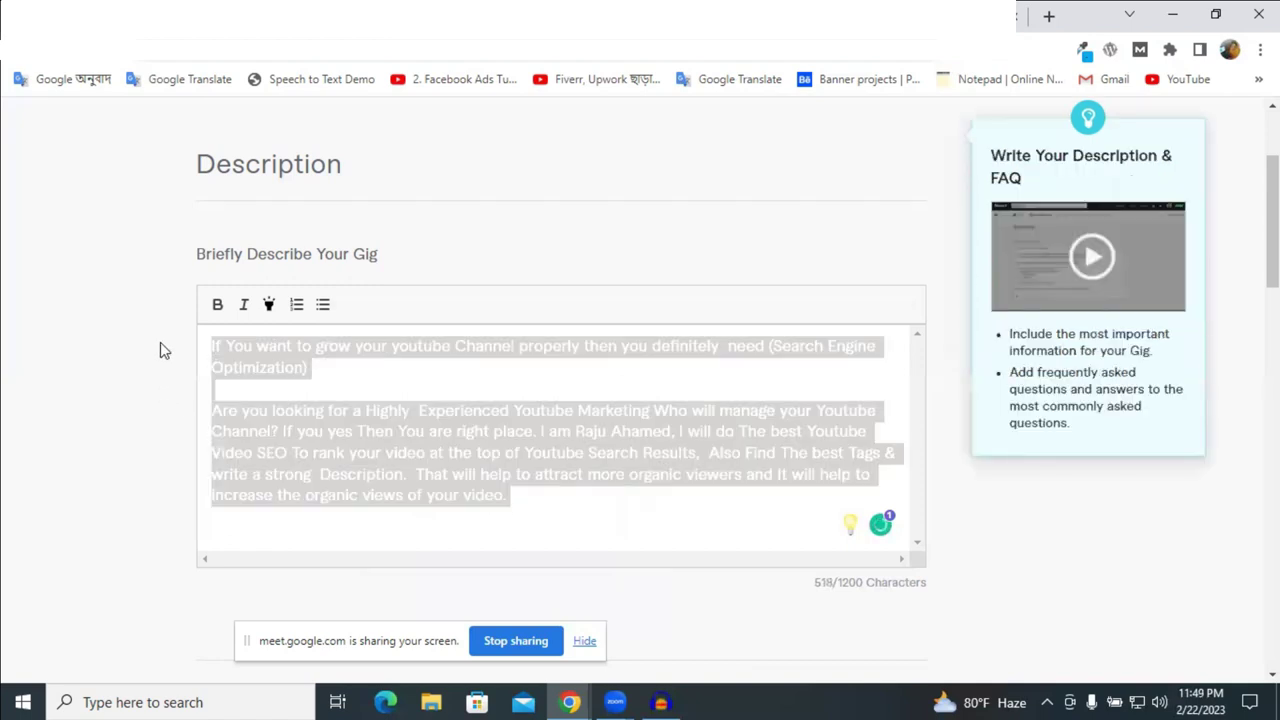
Paste the gig description into Google Translate for a Bengali translation, then return to Fiverr.
key(ctrl+Tab)
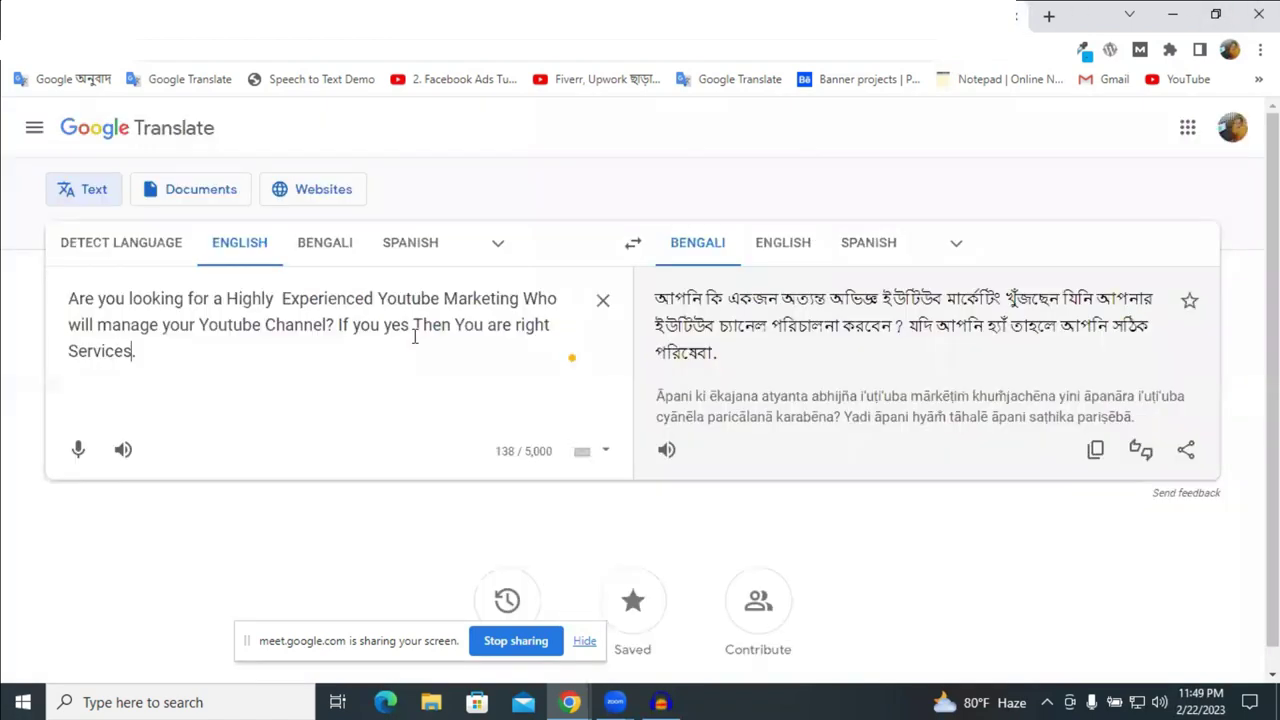
click(603, 299)
key(ctrl+v)
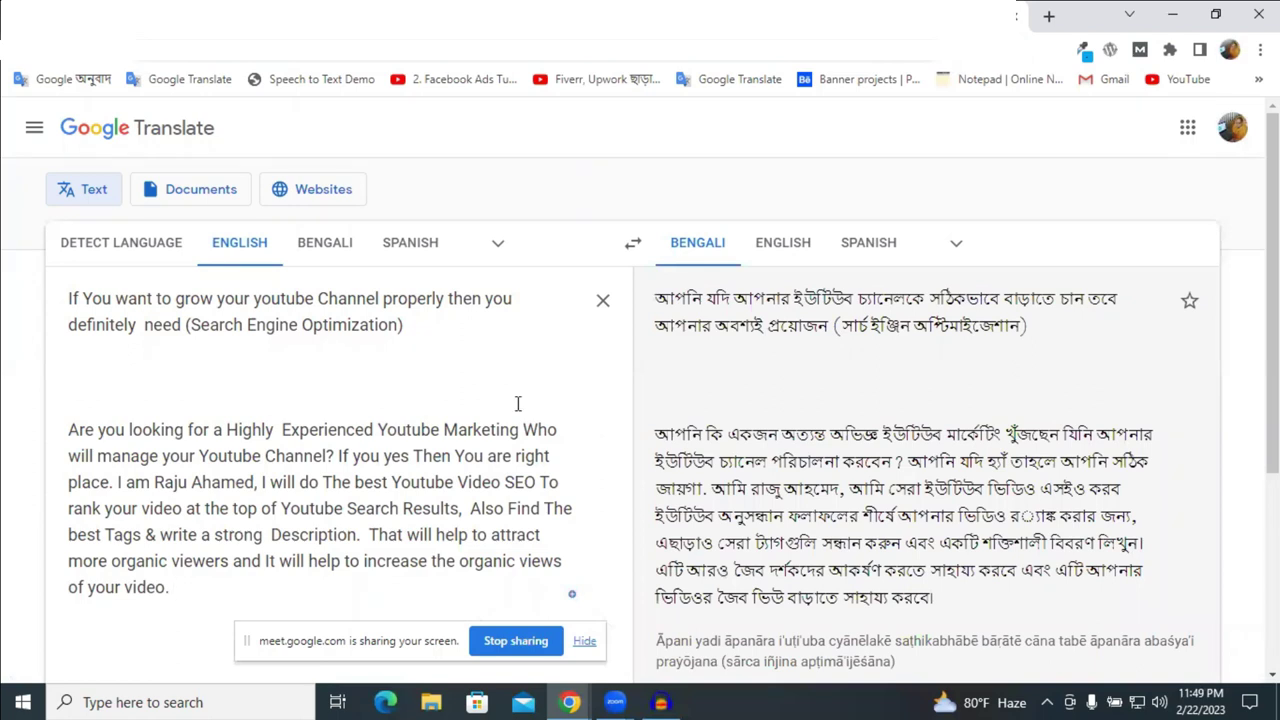
key(ctrl+Tab)
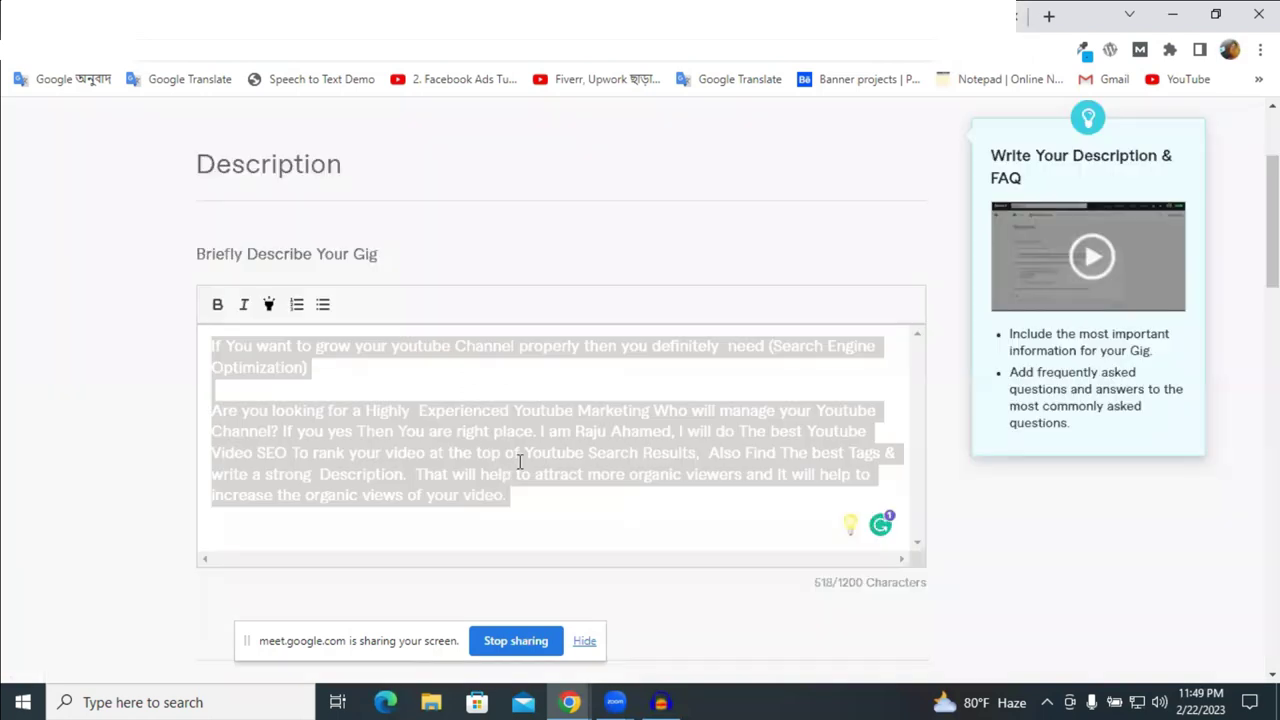
Change 'viewers' and 'views' to 'v-iewers' and 'v-iews', then add a new line.
click(535, 490)
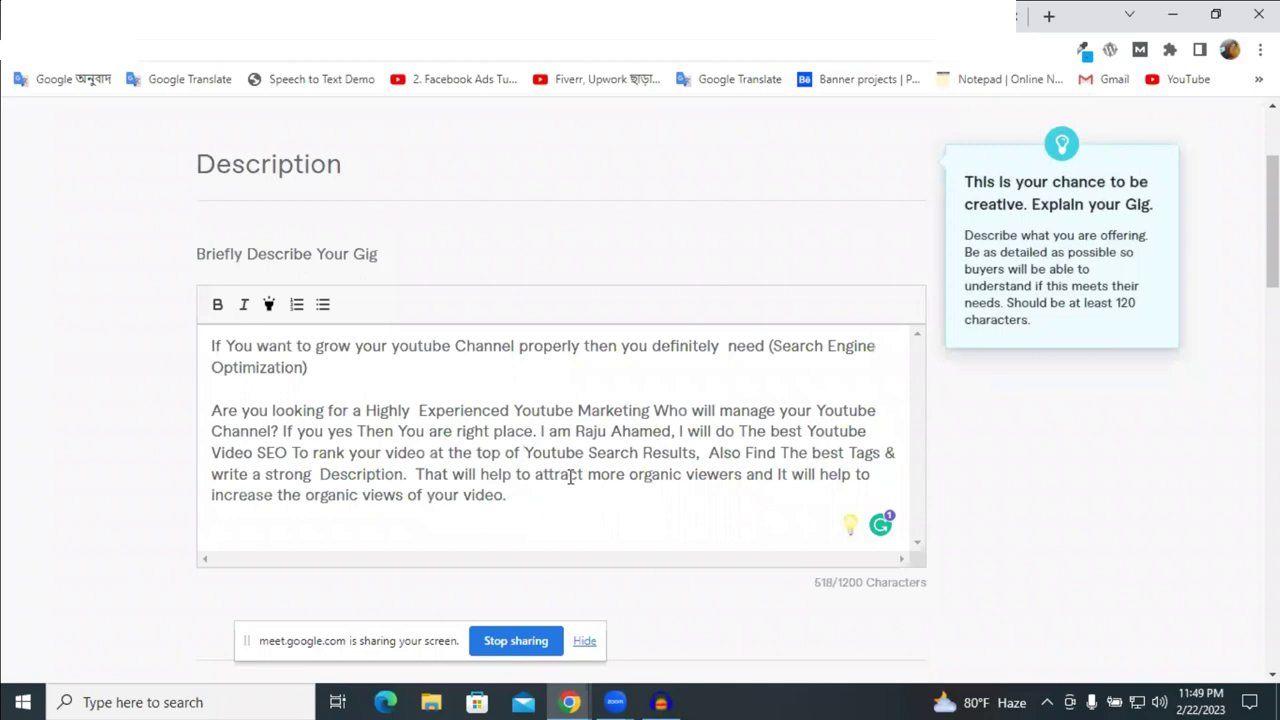
click(696, 477)
text(-)
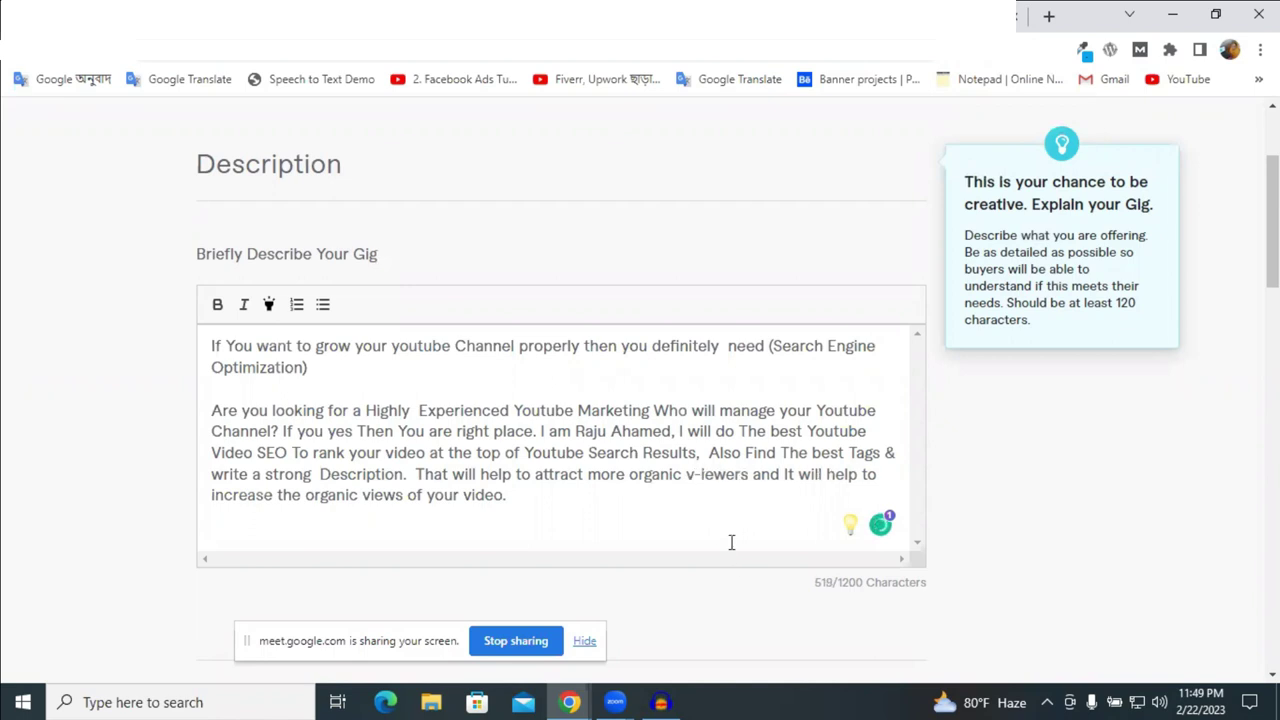
click(369, 494)
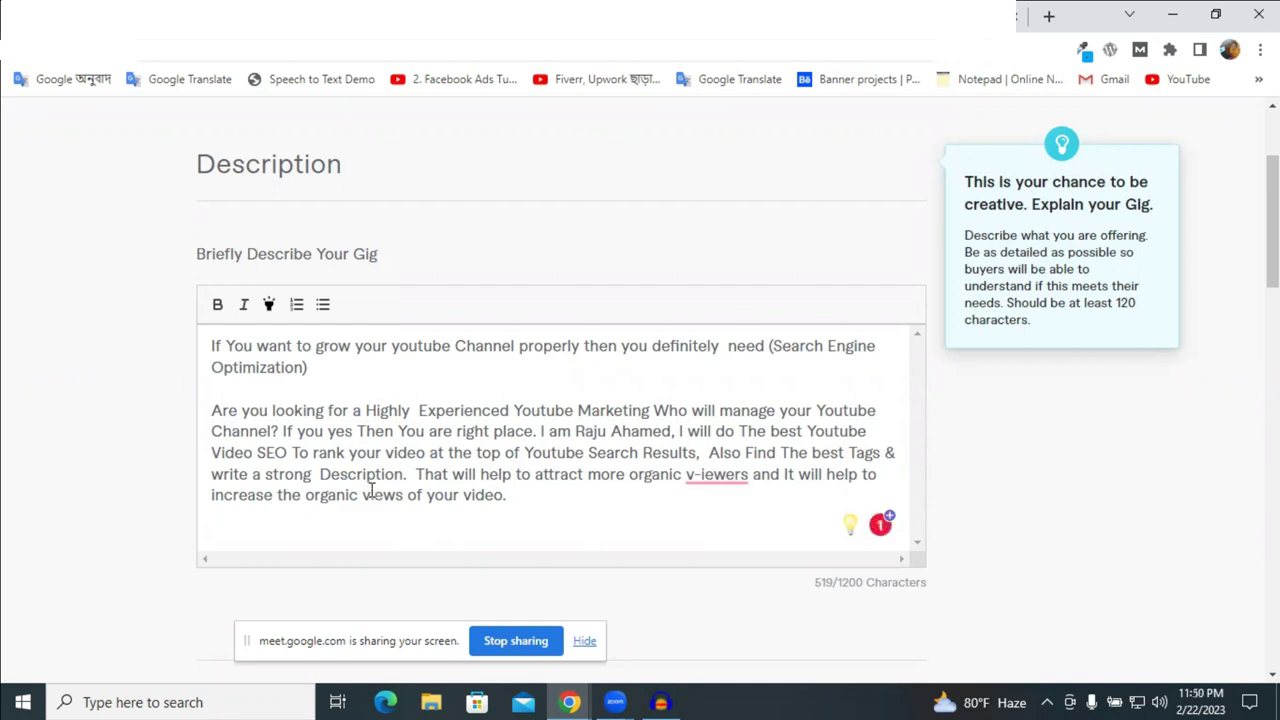
text(-)
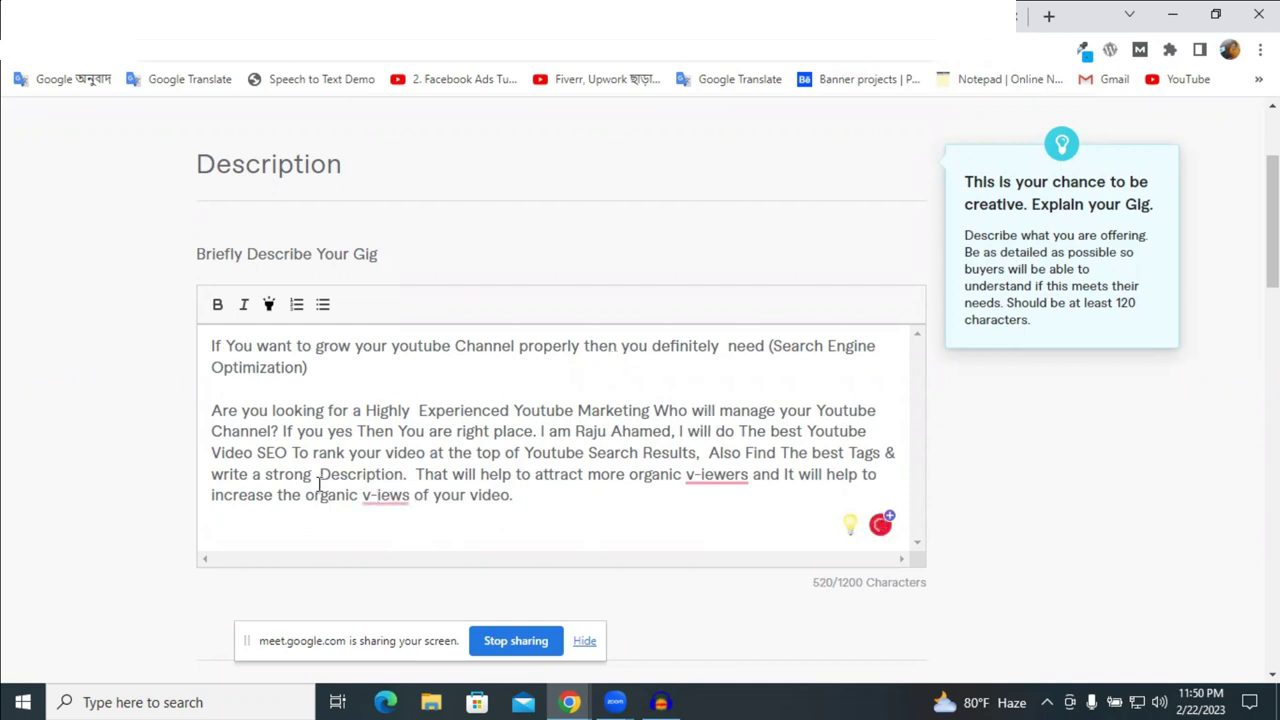
mouse_move(379, 494)
key(Return)
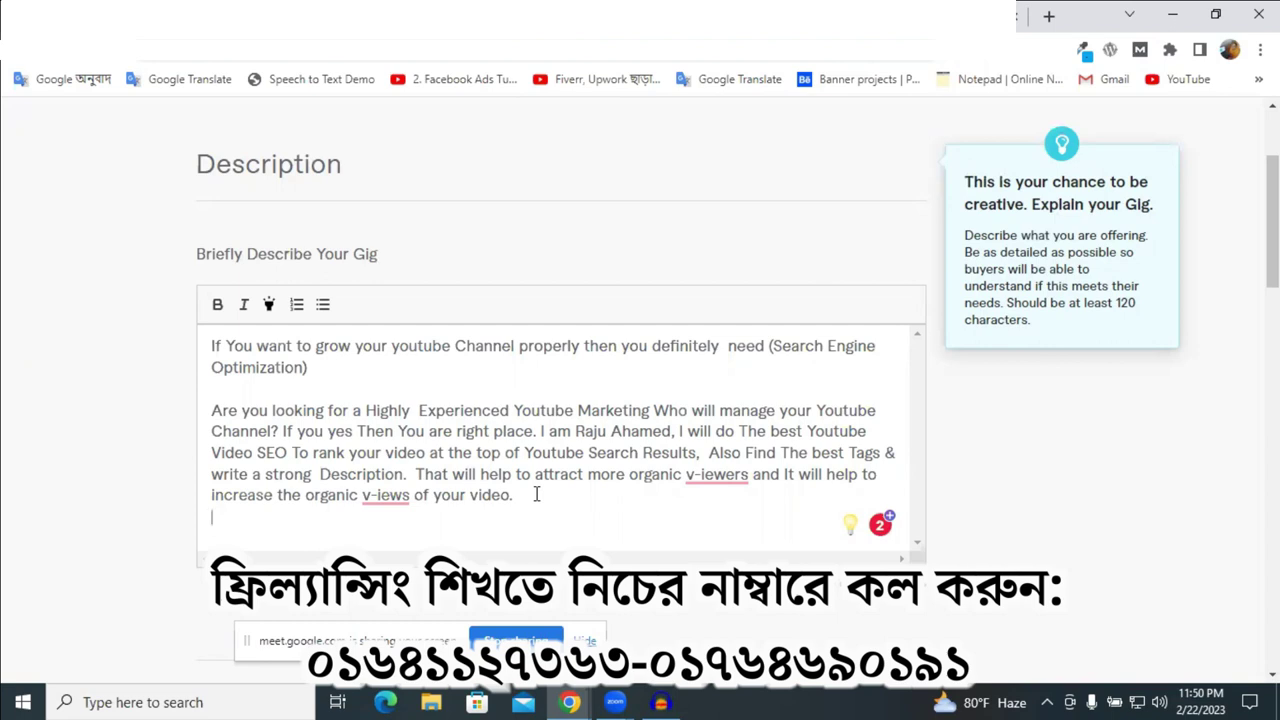
Type the heading 'My Services Details:' on a new line.
key(Return)
text(My)
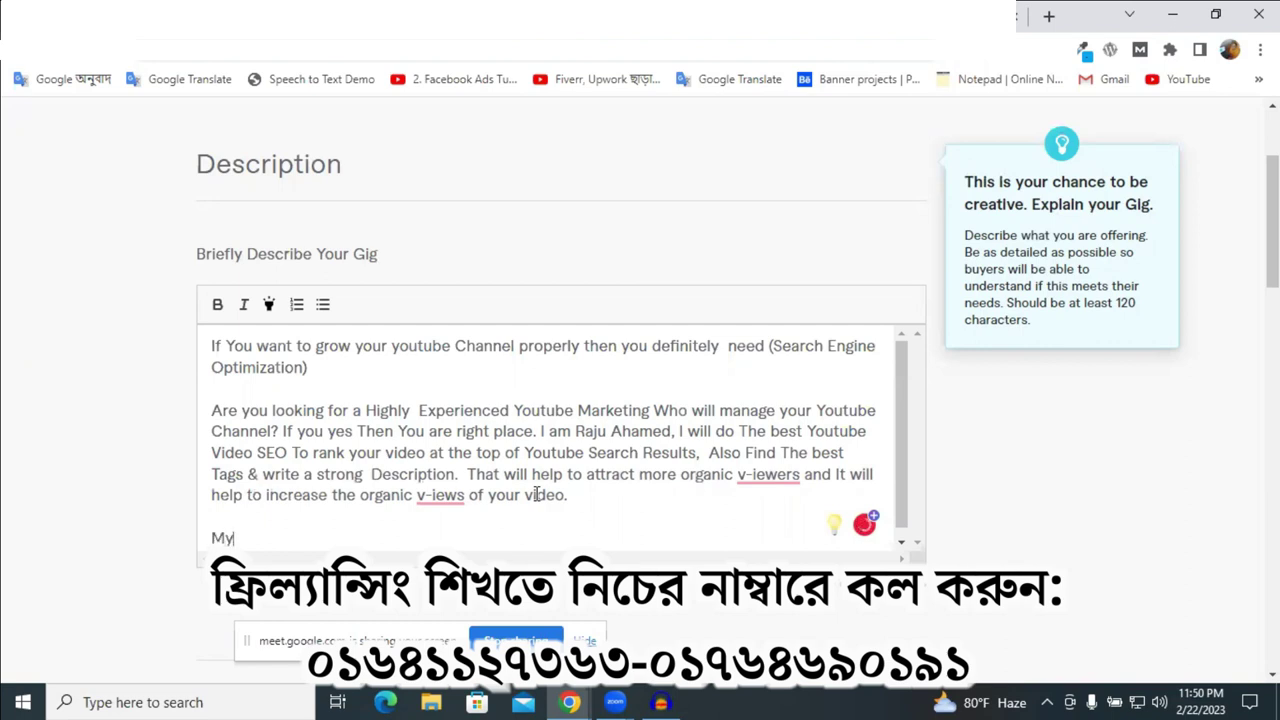
text( Se)
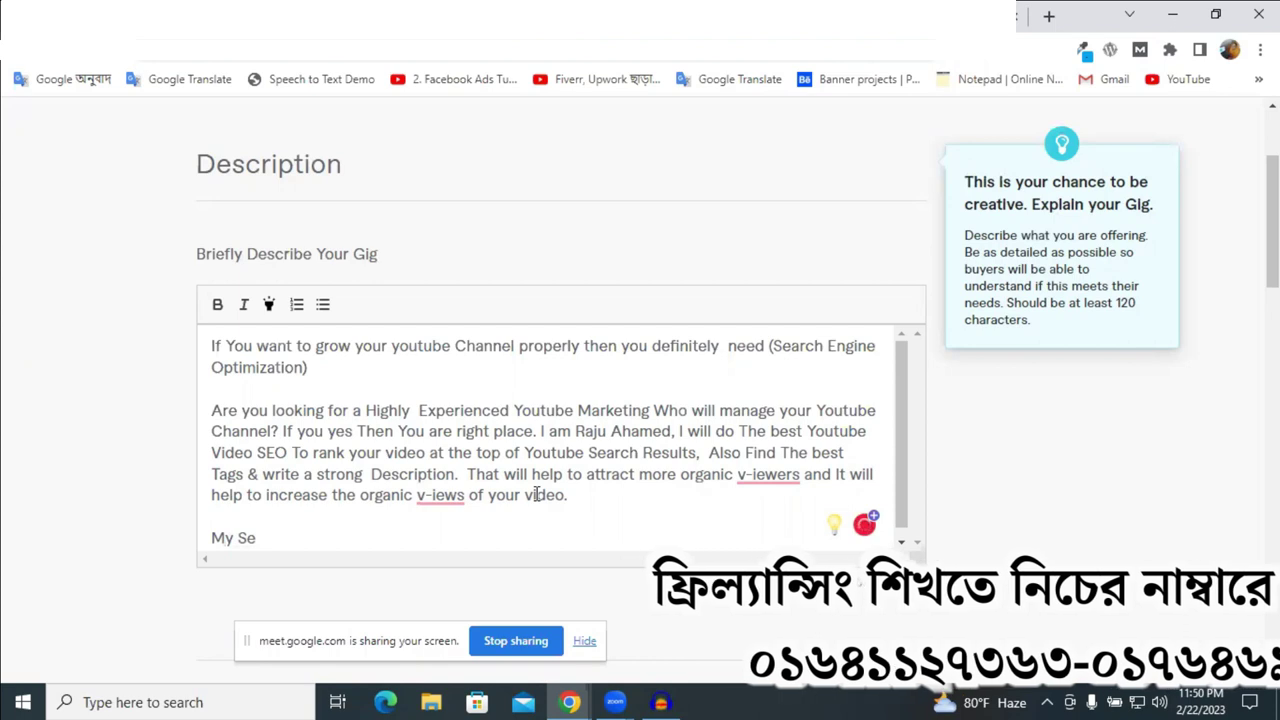
text(r)
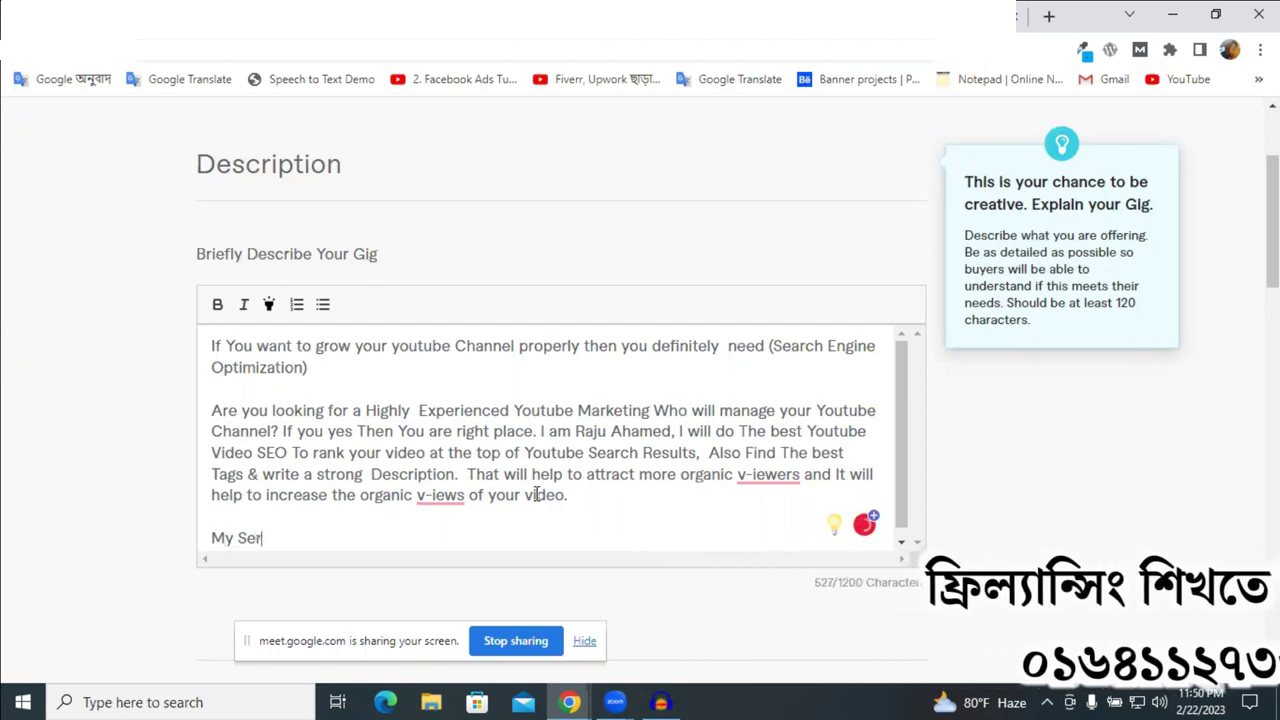
text(vices)
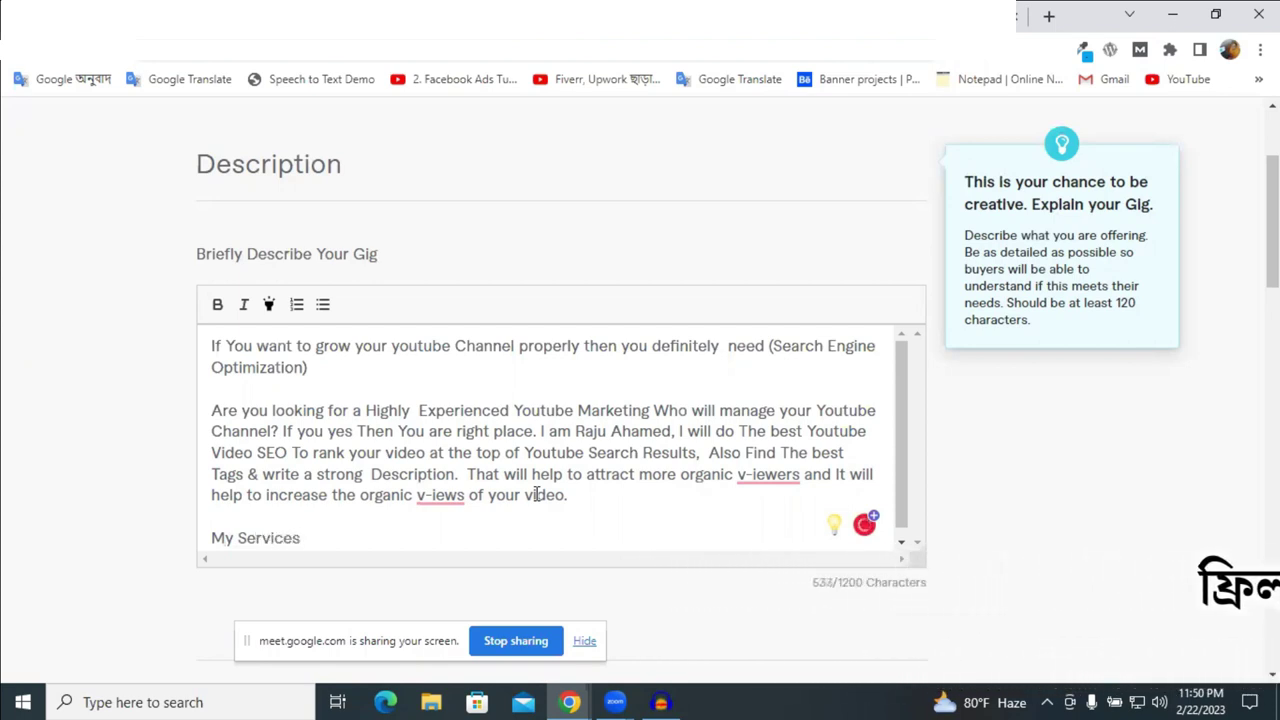
text( D)
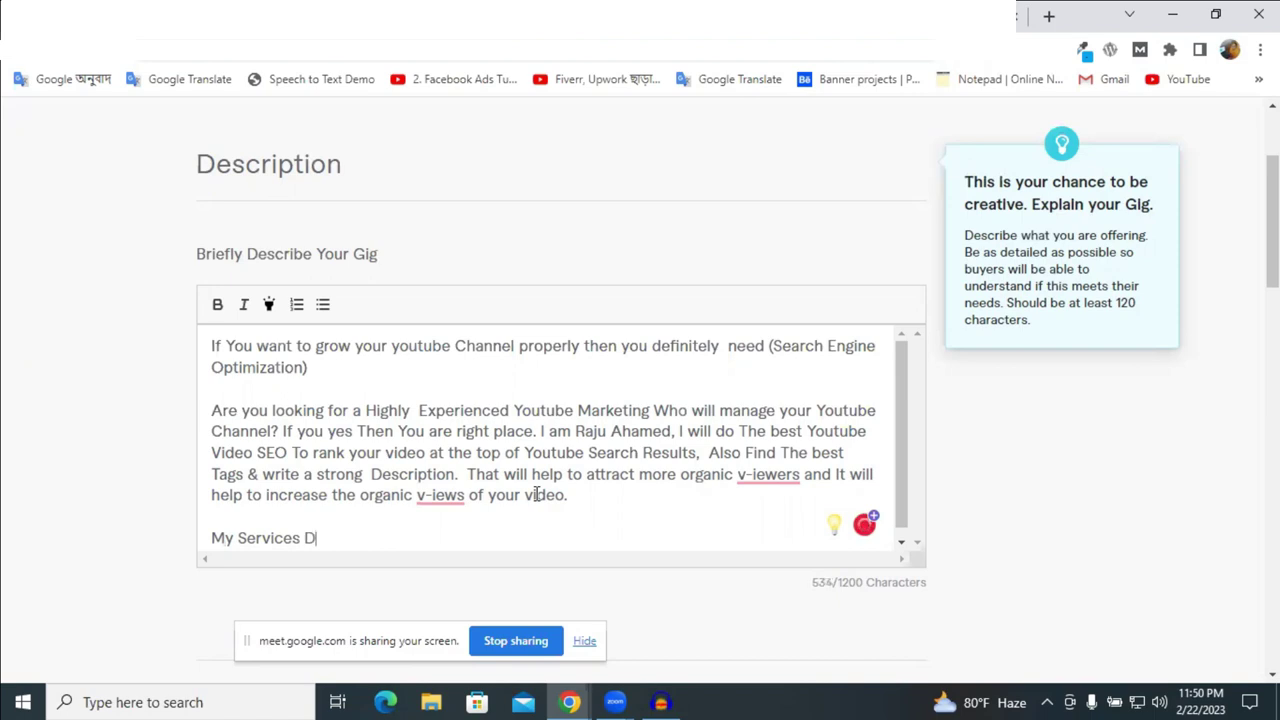
text(etai)
key(BackSpace)
text(ils:)
key(Return)
Replace 'Details' with 'Description' copied from the page heading, giving 'My Services Description:'.
triple_click(302, 528)
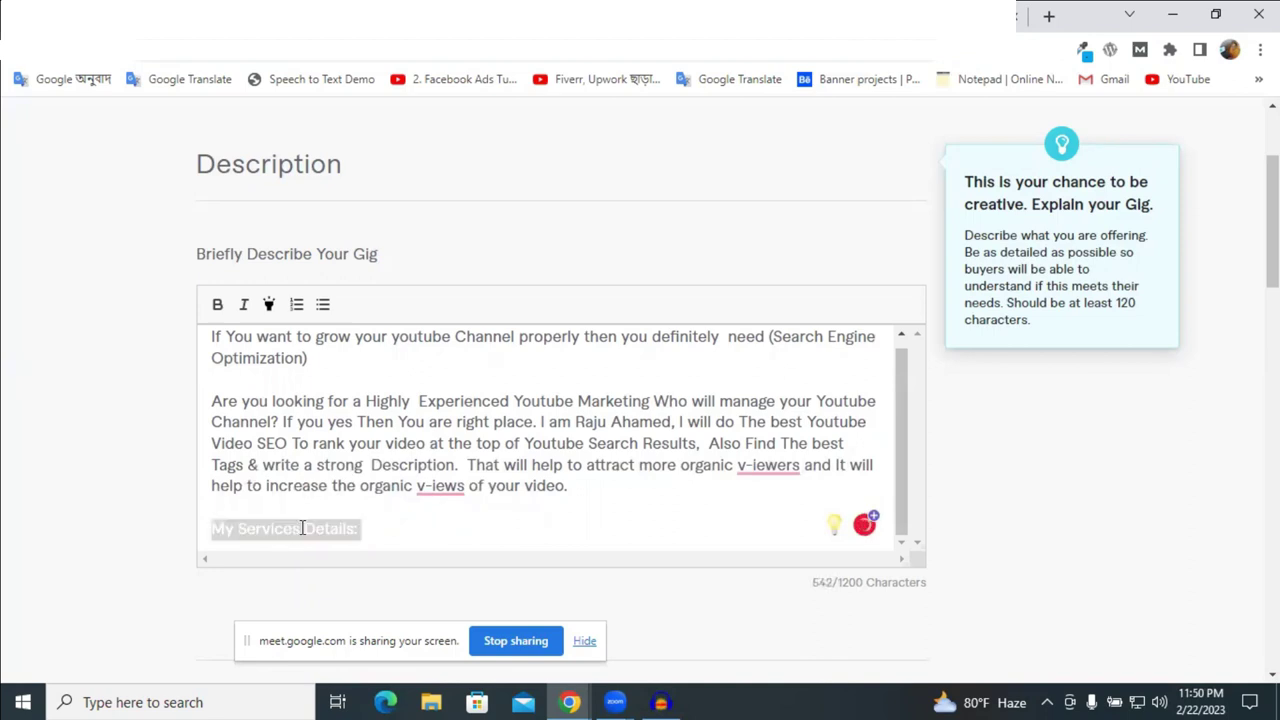
double_click(267, 152)
right_click(267, 152)
click(331, 170)
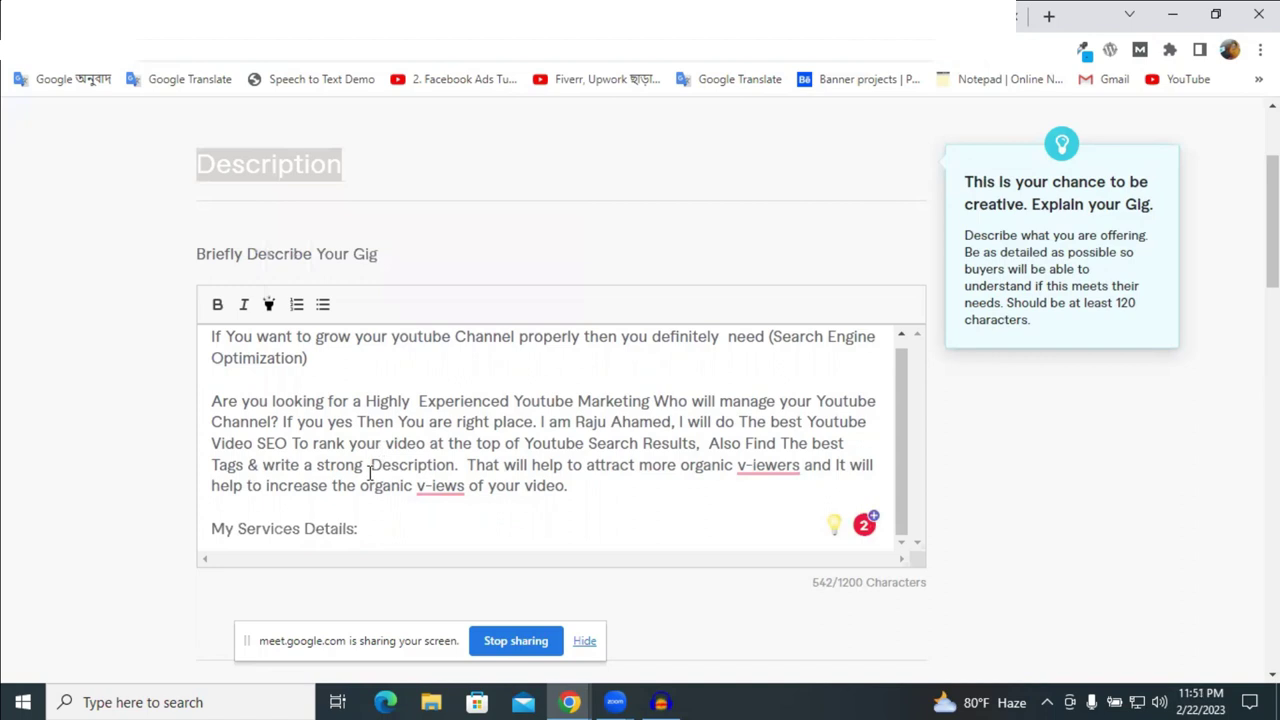
double_click(314, 532)
key(ctrl+v)
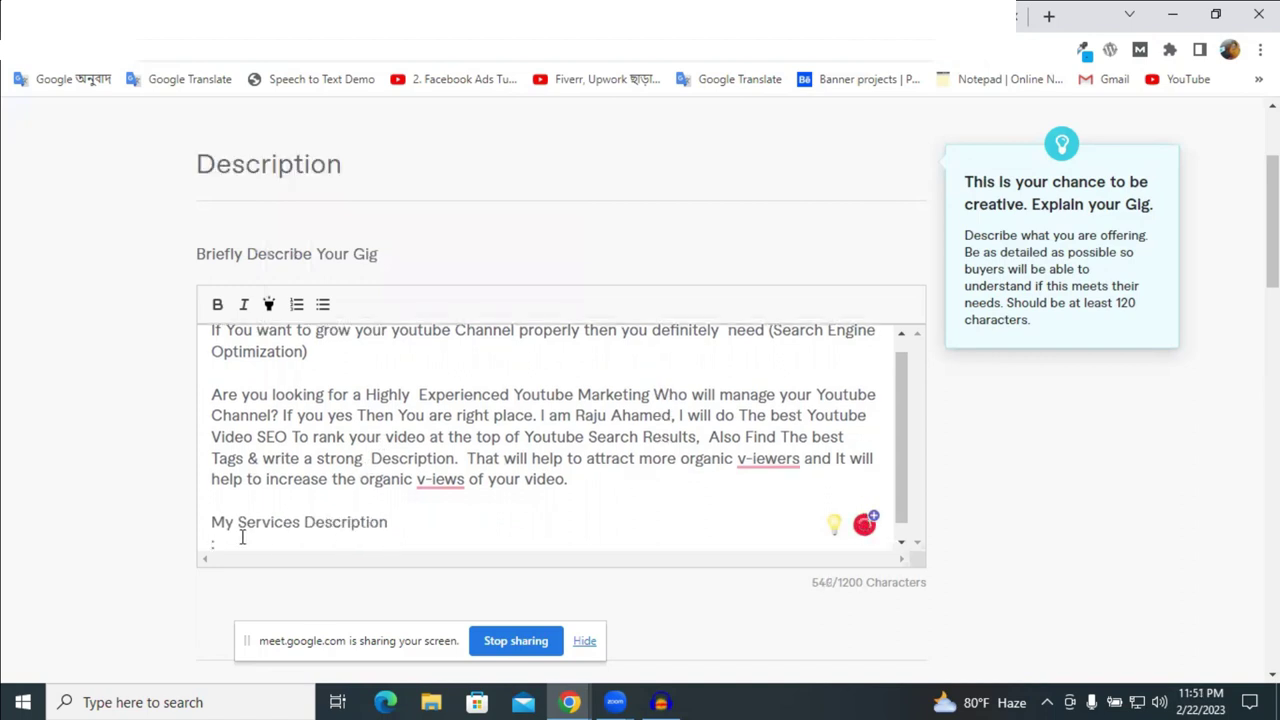
key(BackSpace)
text(:)
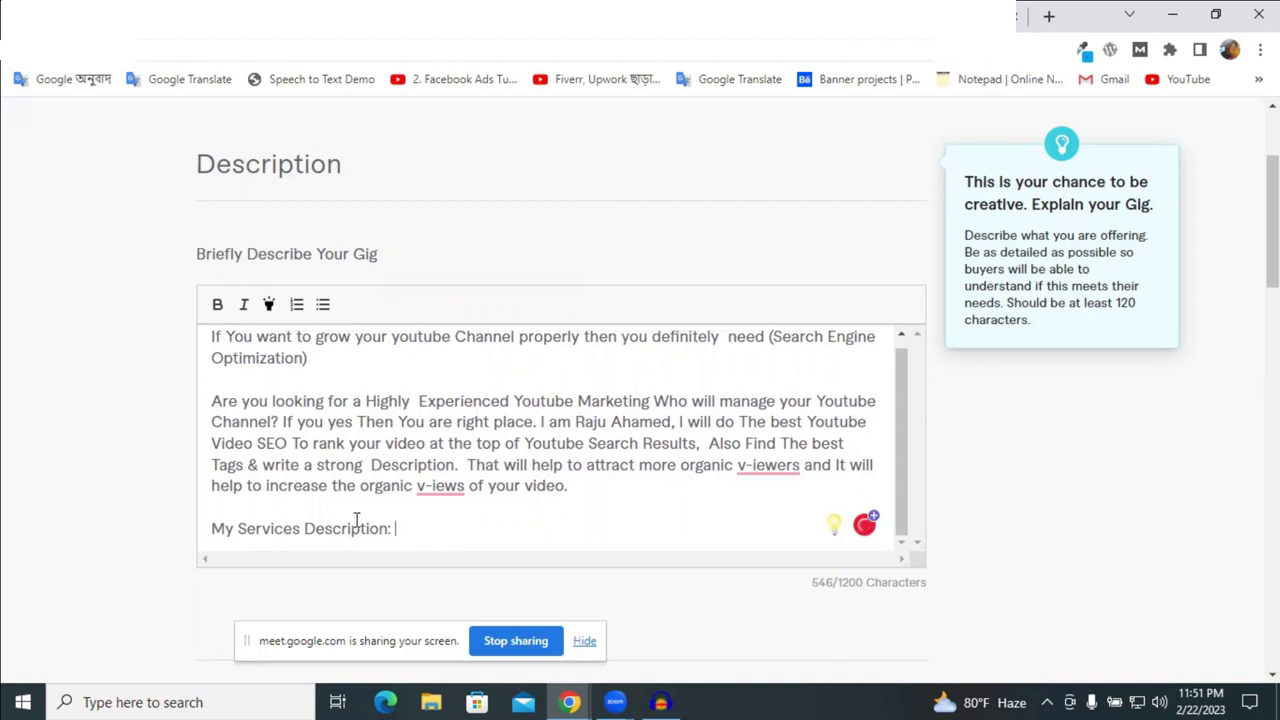
scroll(356, 516, up, 1)
scroll(356, 516, up, 1)
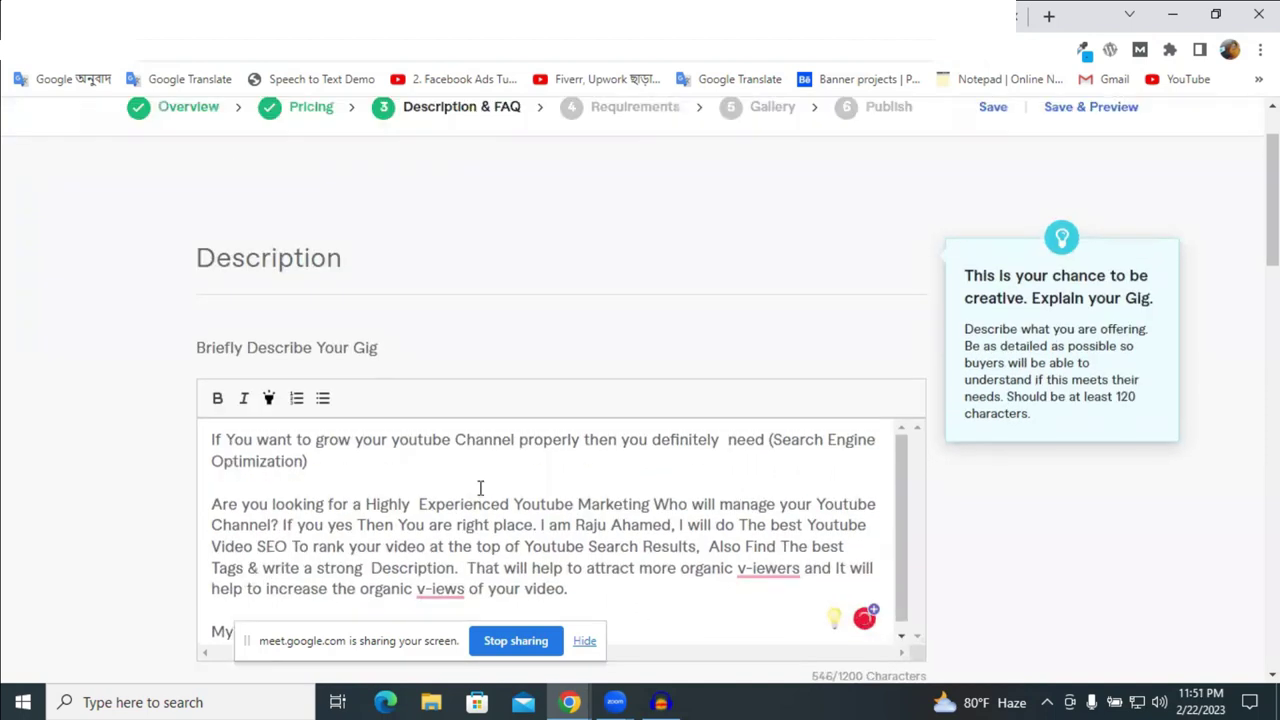
scroll(296, 455, up, 2)
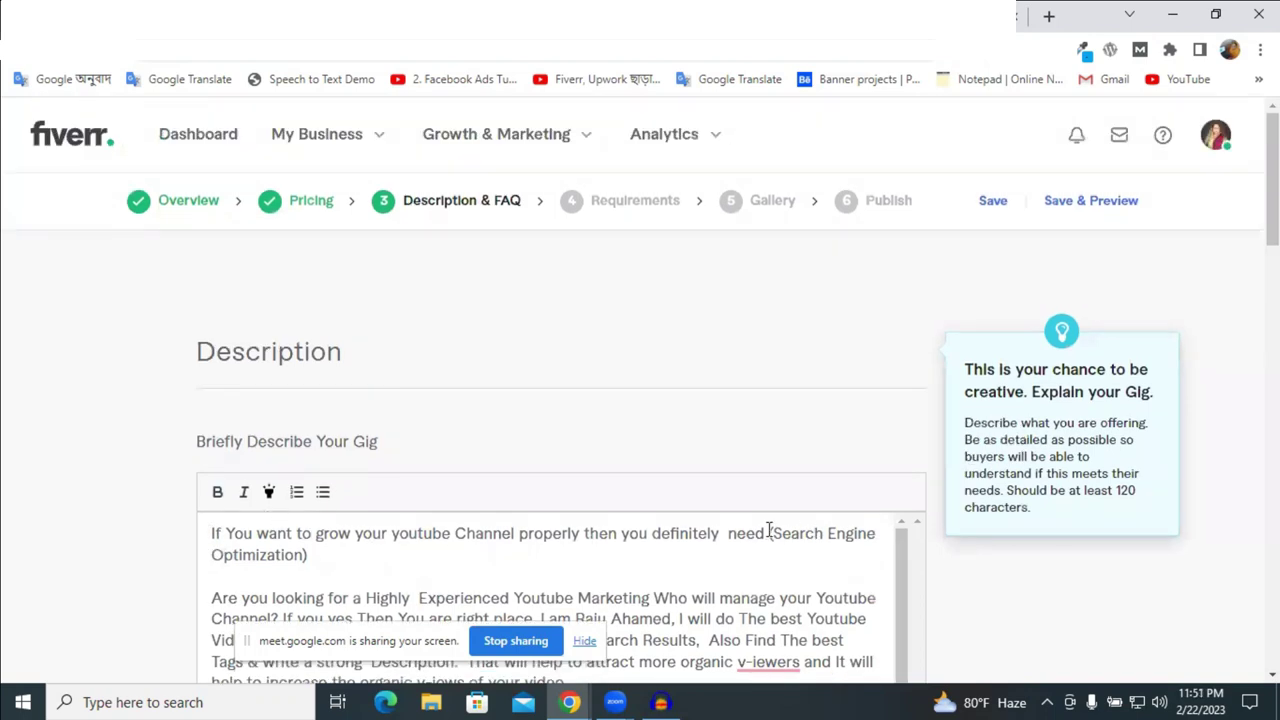
Highlight 'Search Engine Optimization' in yellow and bold the first paragraph.
drag(775, 531, 302, 557)
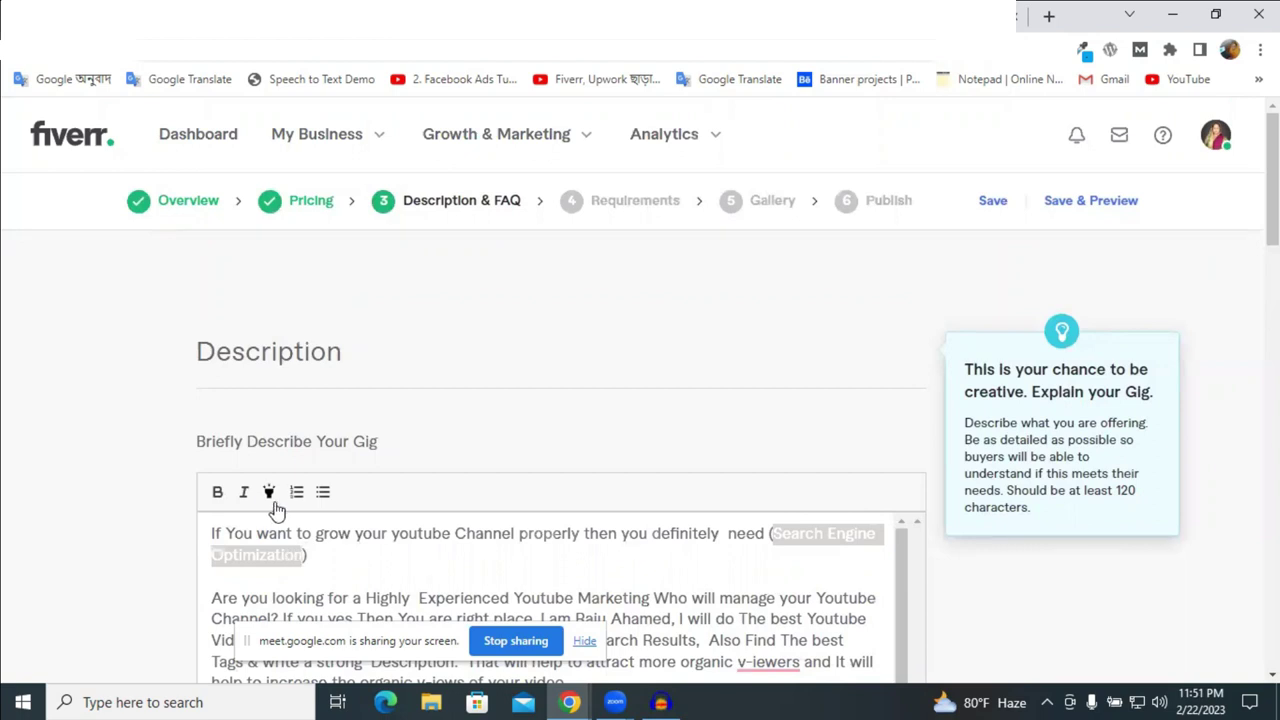
click(217, 492)
click(293, 531)
triple_click(295, 531)
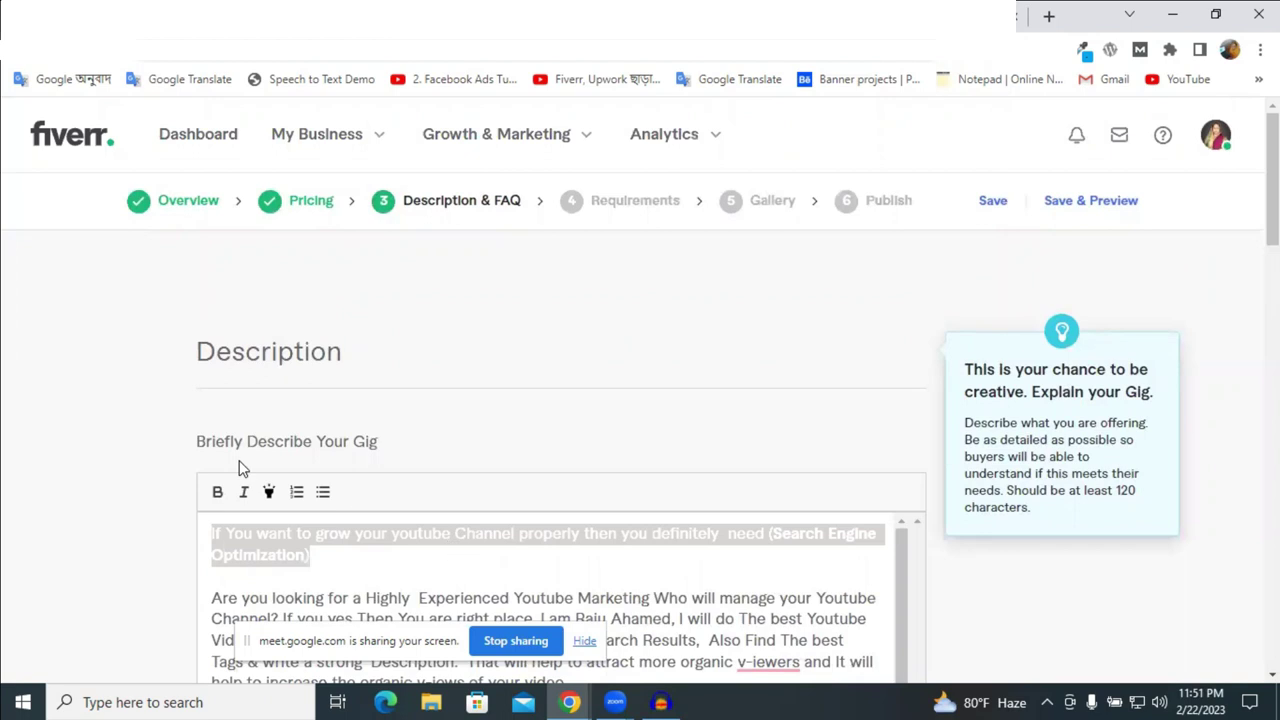
click(217, 492)
click(438, 541)
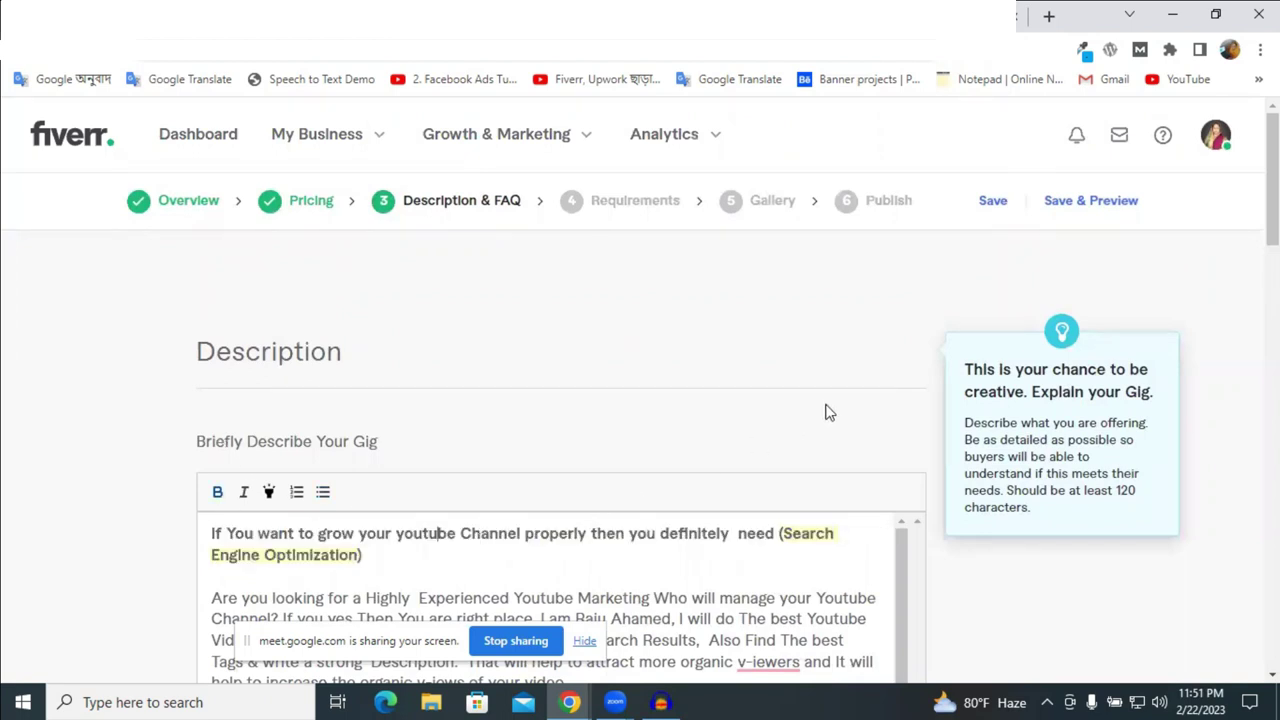
scroll(1050, 398, down, 4)
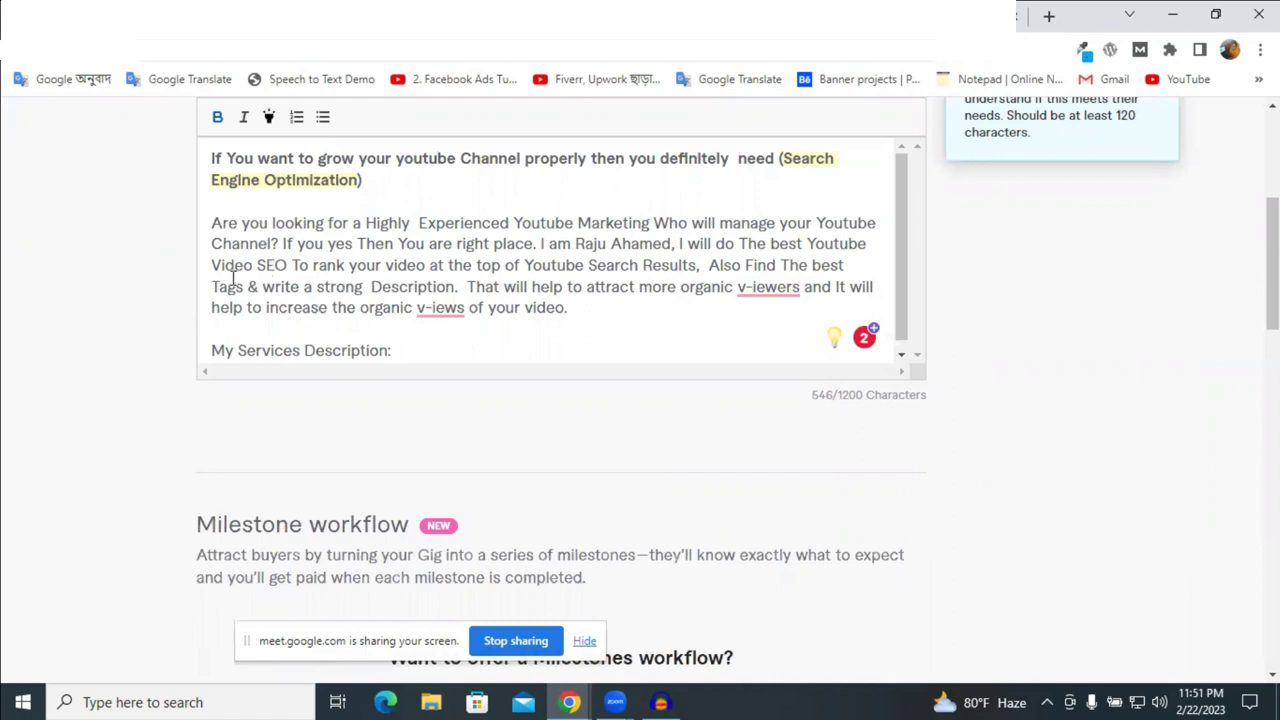
Bold the sentence from 'I will do' to 'Search Results'.
click(680, 244)
drag(680, 244, 705, 259)
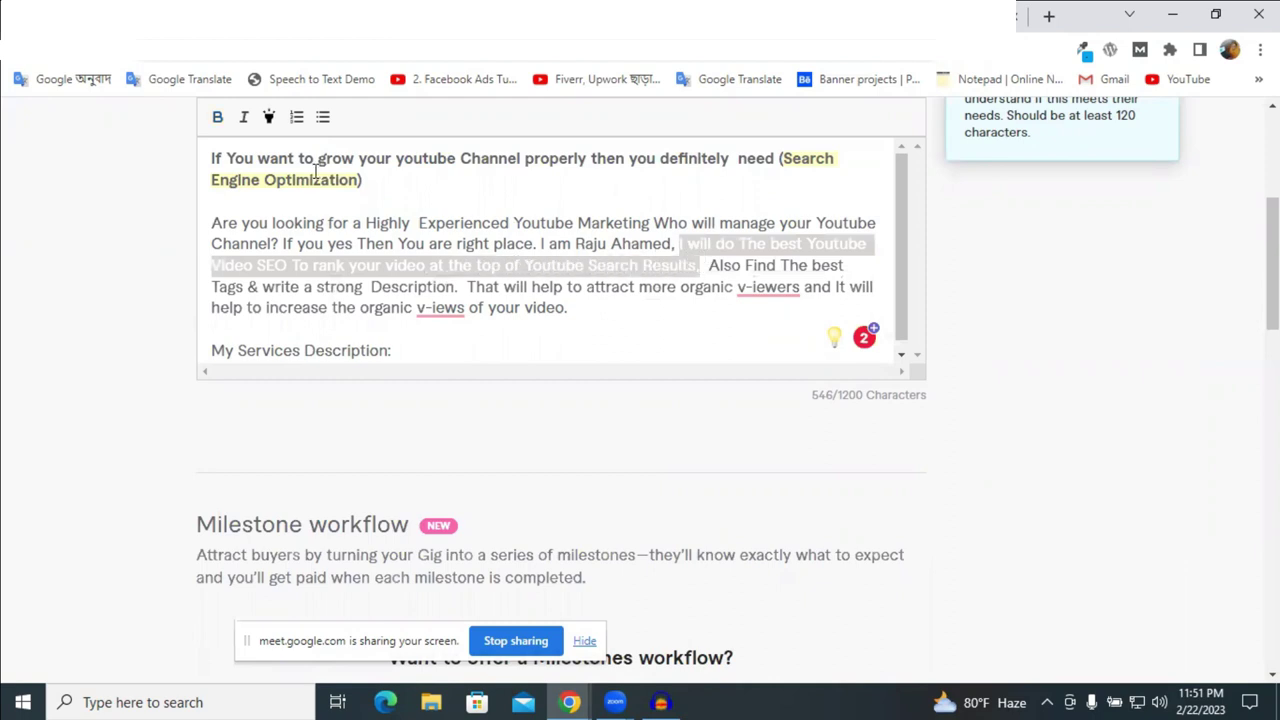
click(218, 121)
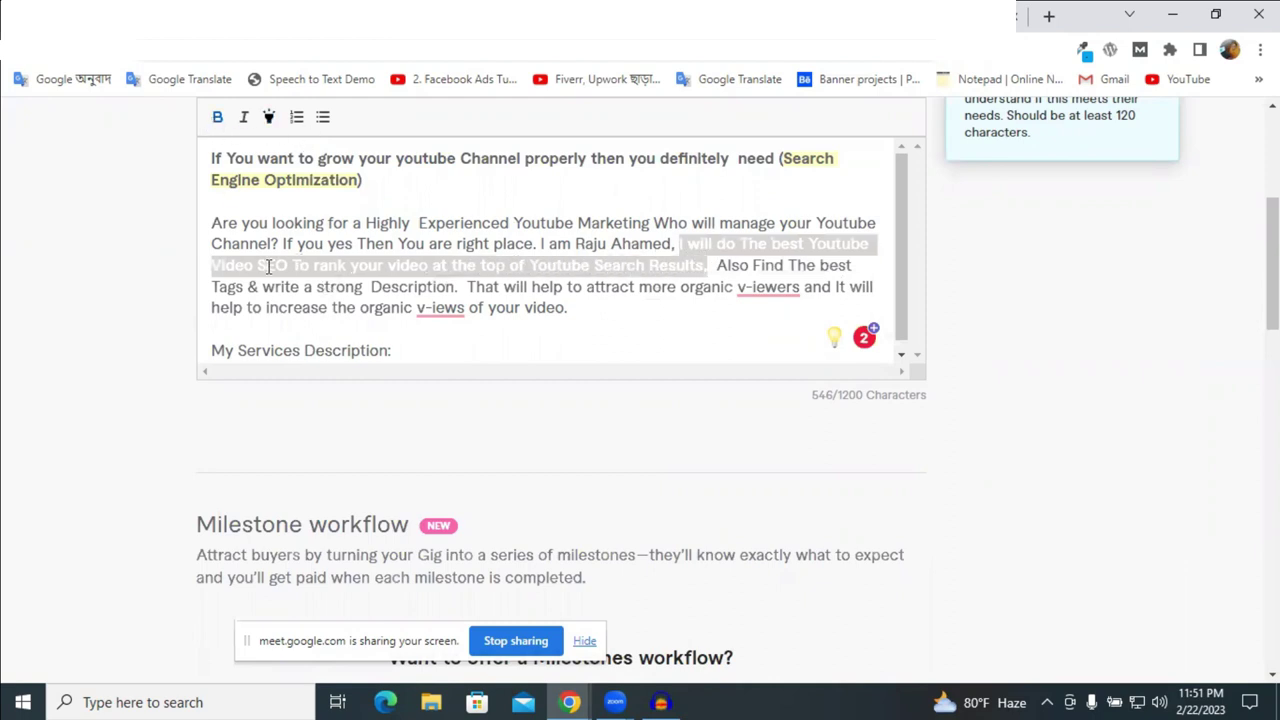
double_click(268, 266)
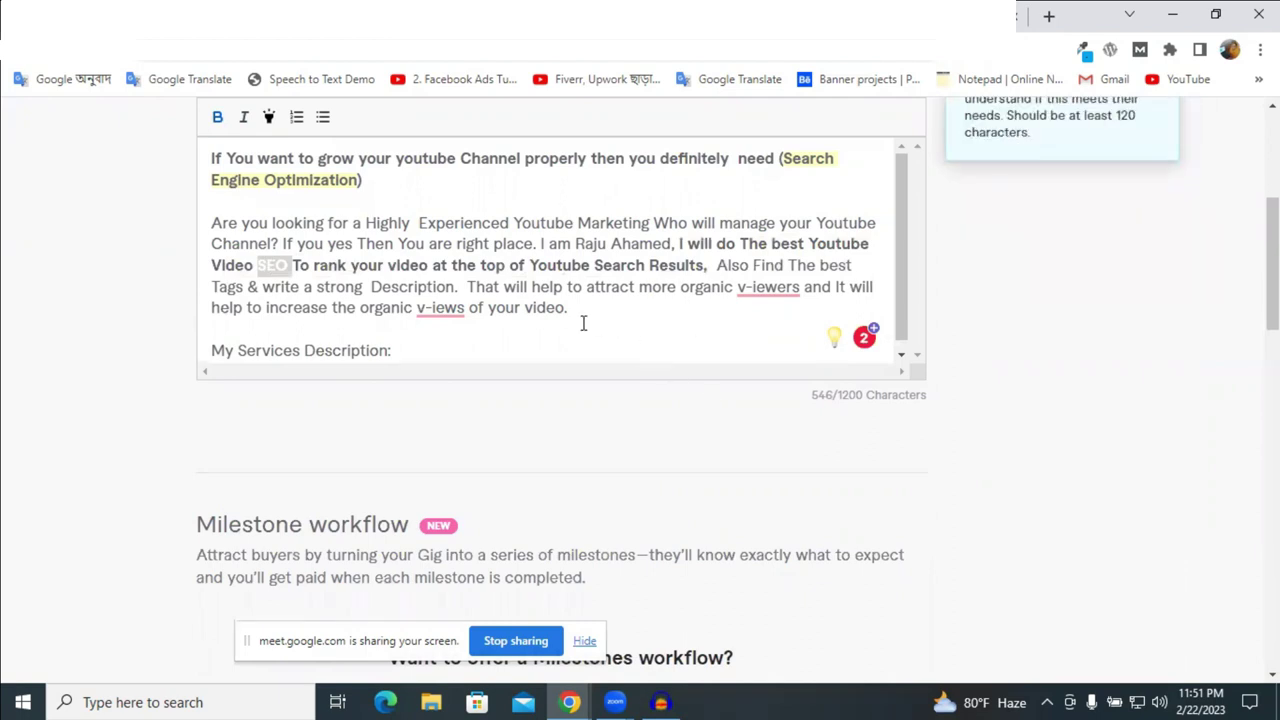
scroll(576, 321, down, 1)
Bold and highlight the 'My Services Description:' heading, then add a line below it.
triple_click(334, 340)
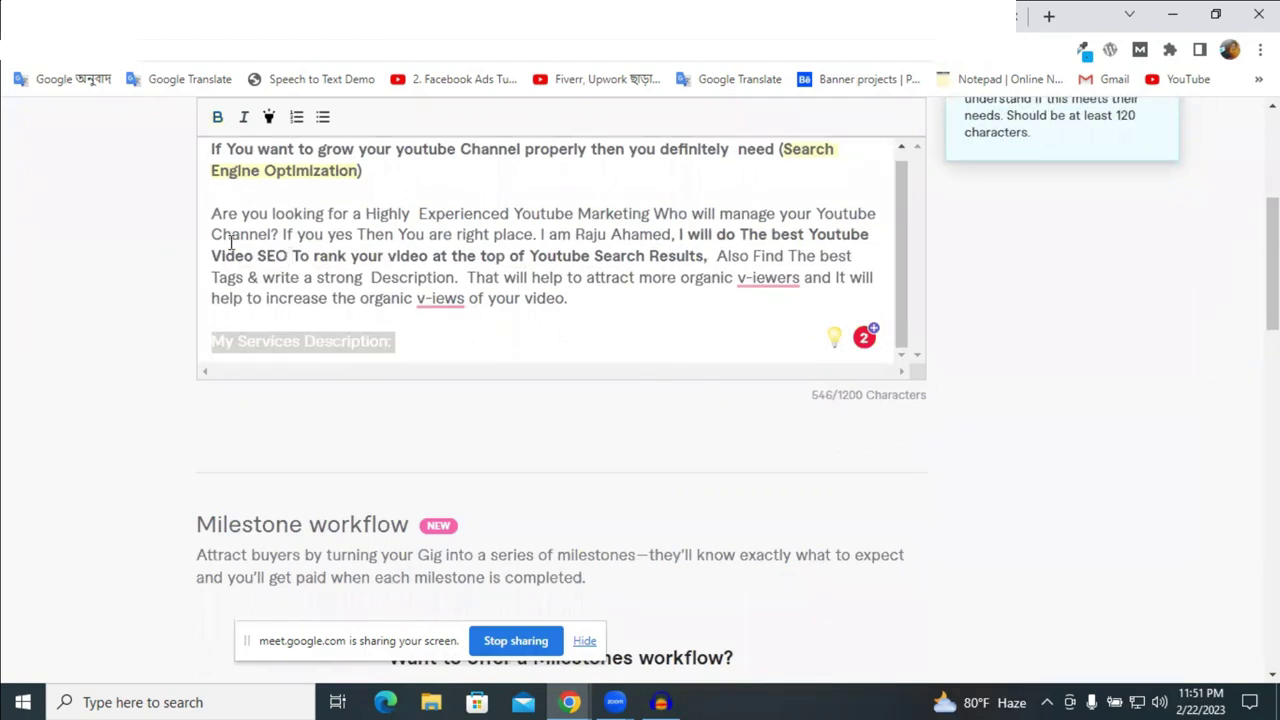
click(218, 121)
click(269, 120)
click(447, 349)
key(Return)
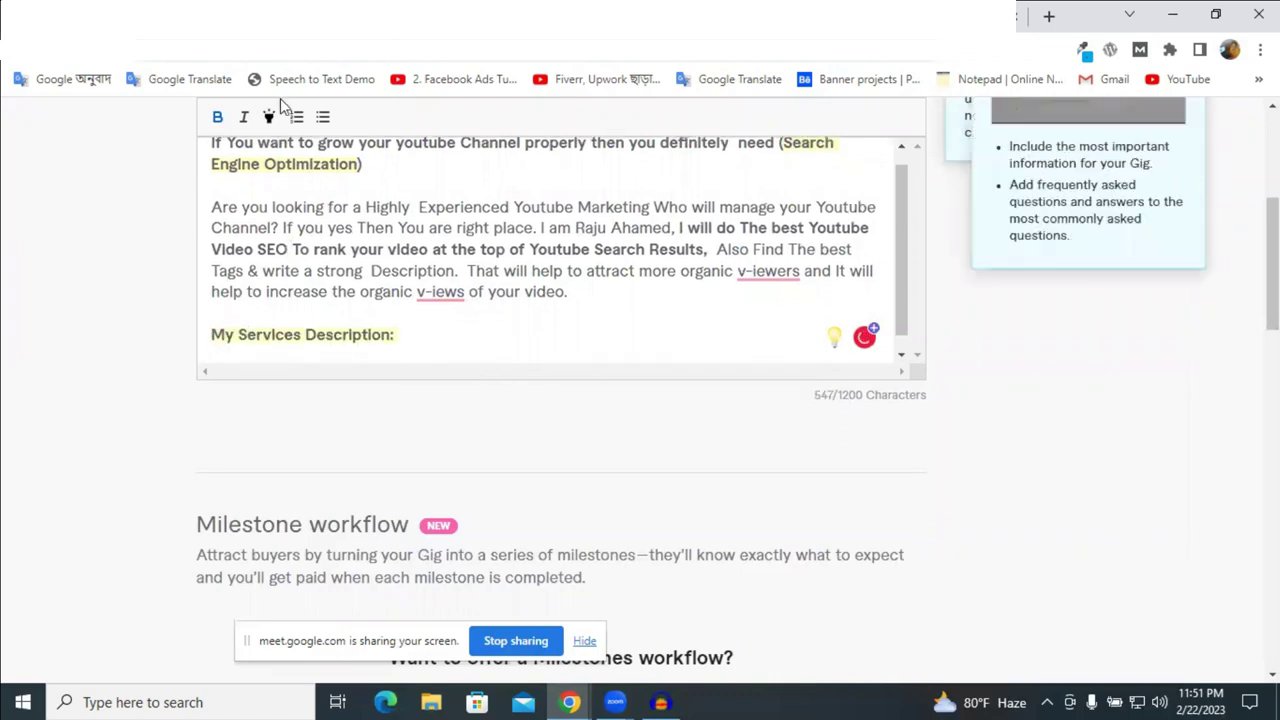
Start a bulleted list under the services heading with the item 'Best SEO'.
click(323, 118)
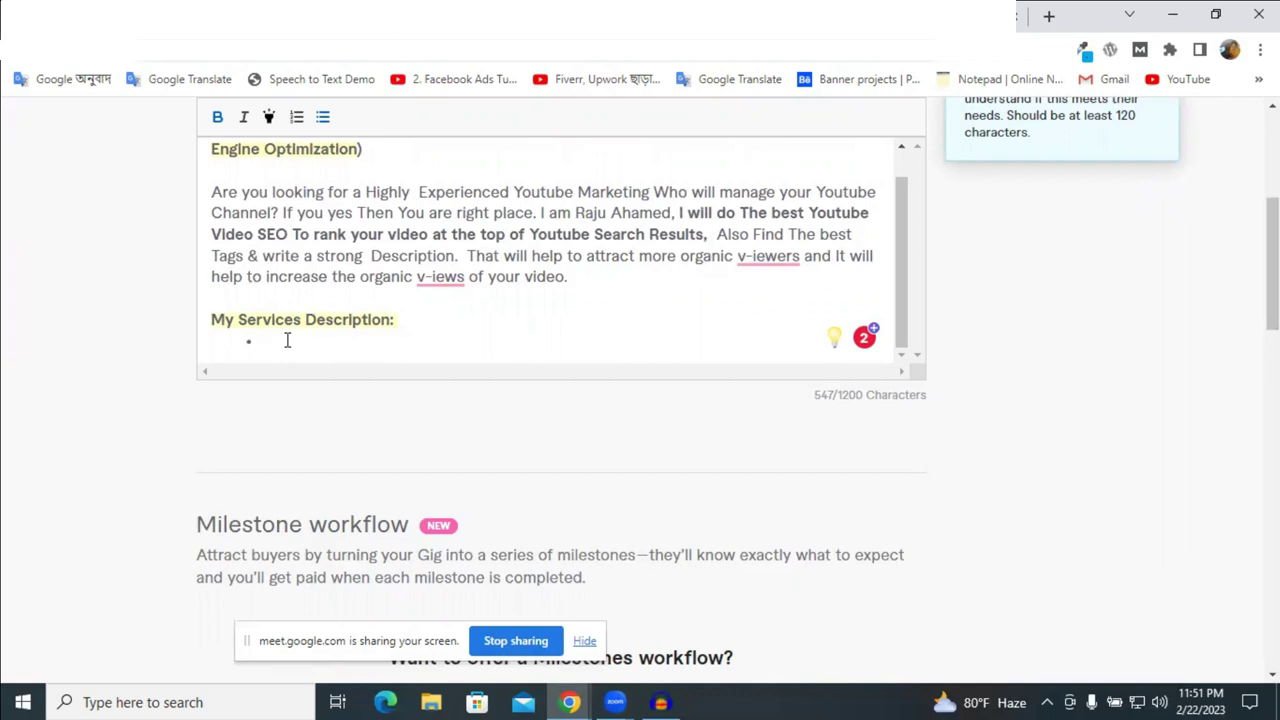
text(Best)
double_click(284, 341)
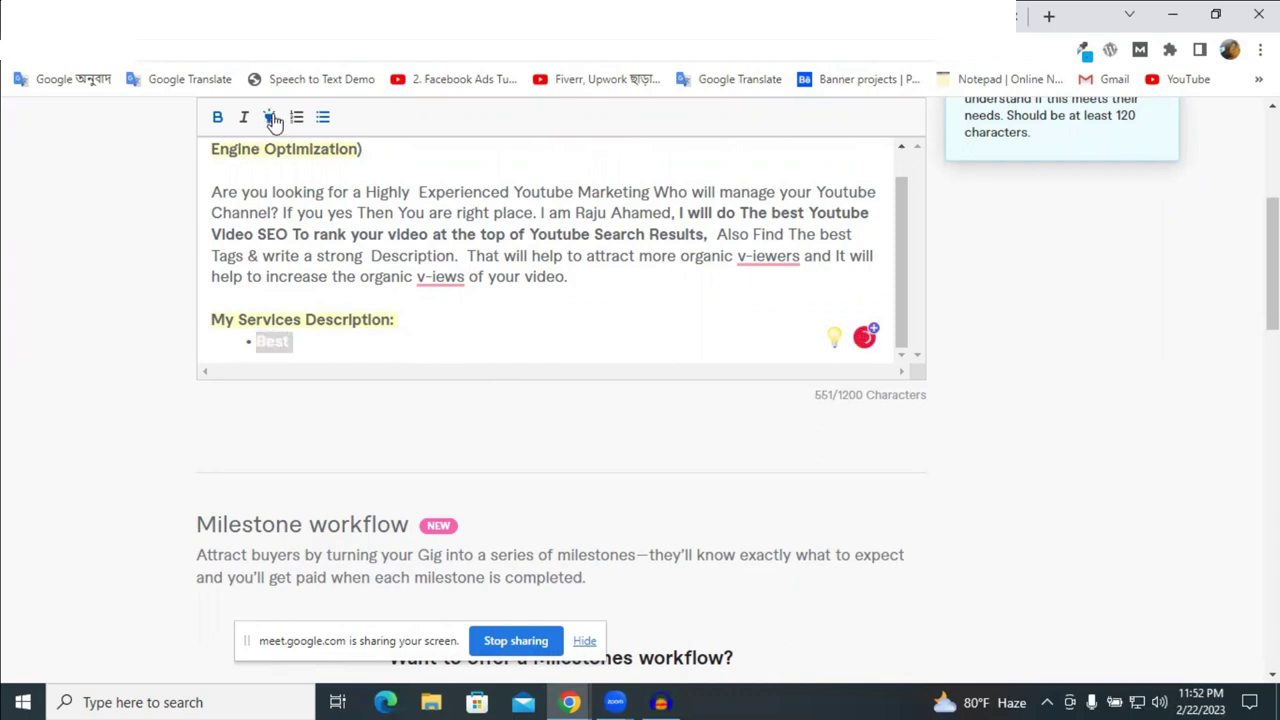
click(284, 341)
double_click(284, 341)
click(309, 350)
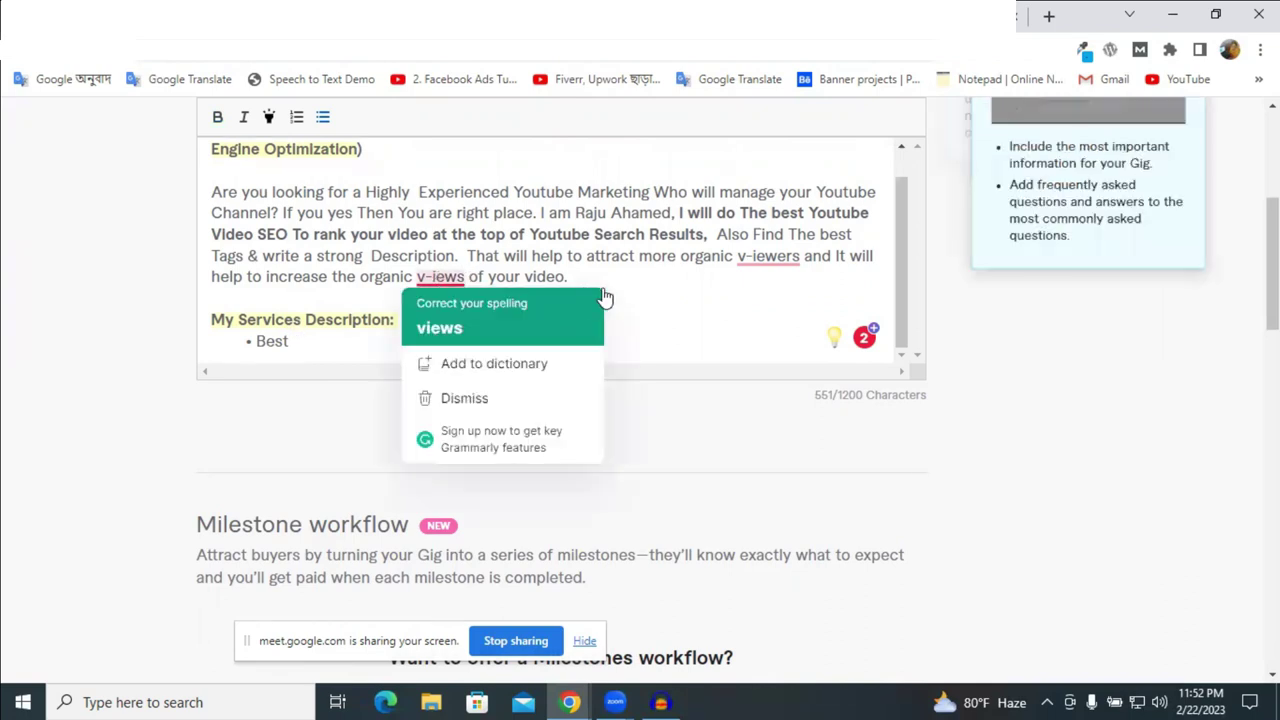
click(686, 297)
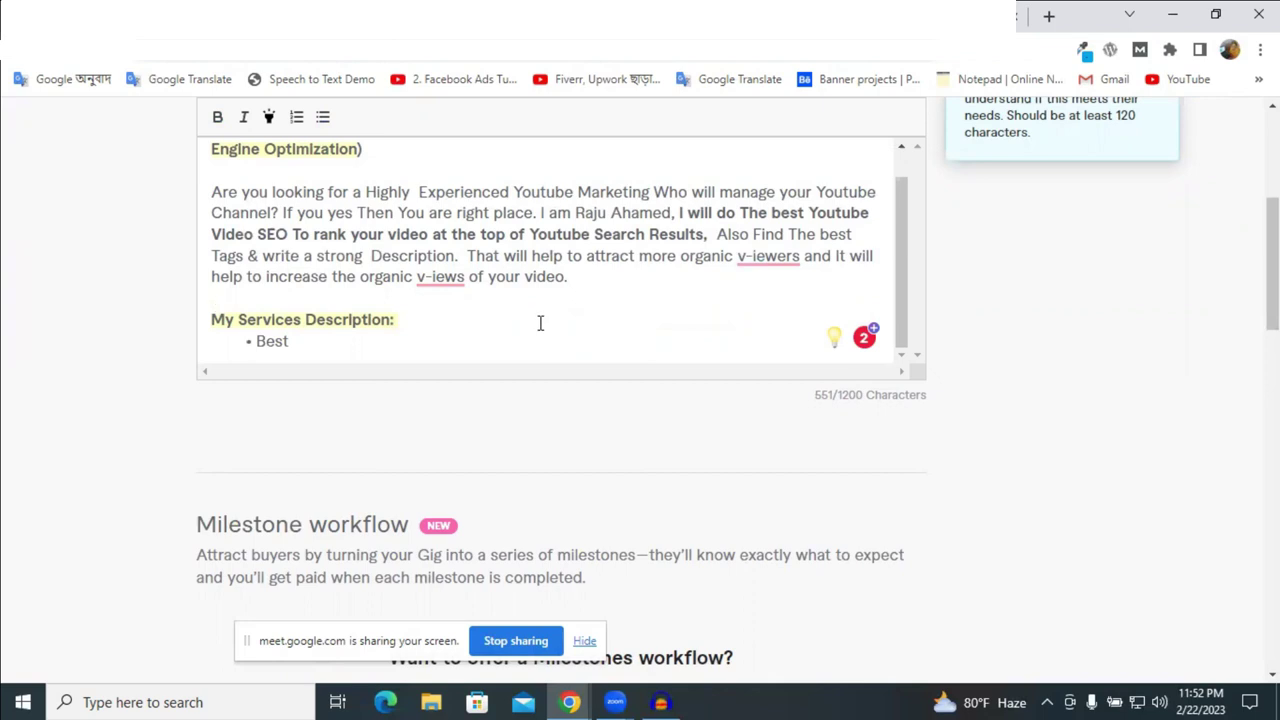
click(340, 349)
text(SEO)
scroll(380, 289, up, 1)
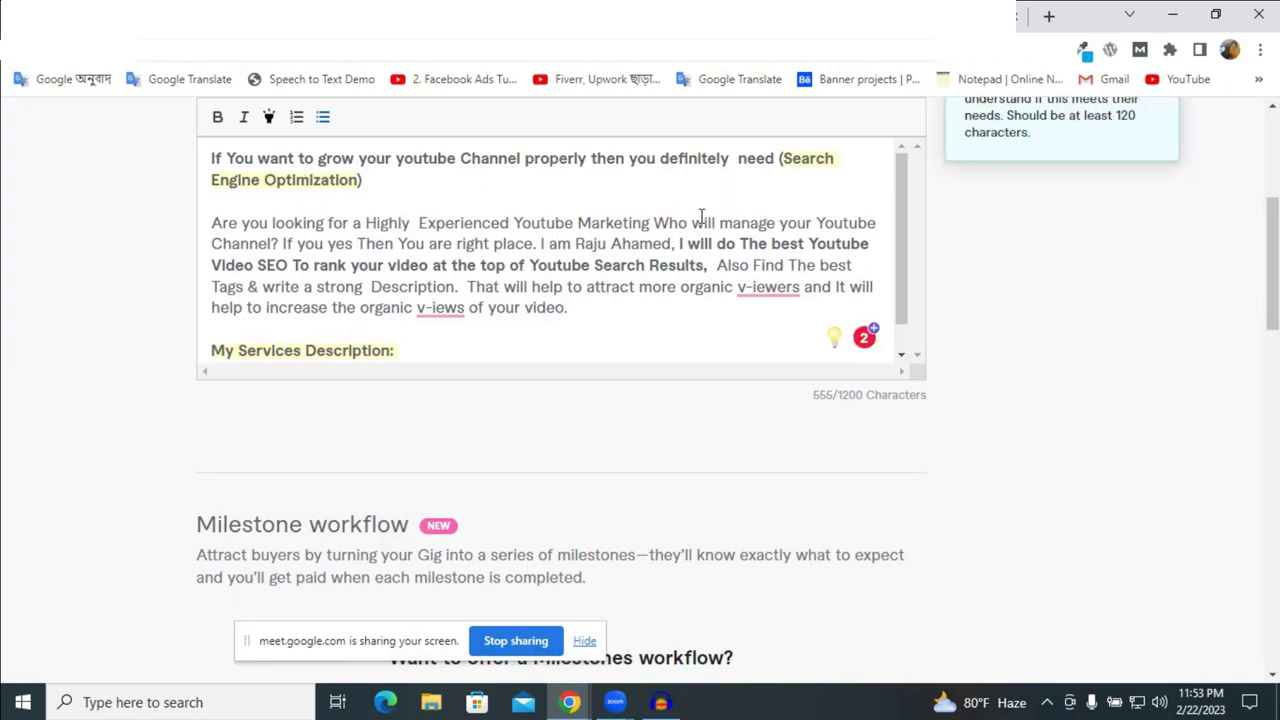
Extend the first bullet to 'Best SEO friendly Title', correcting 'Titlte'.
text(Best SEO)
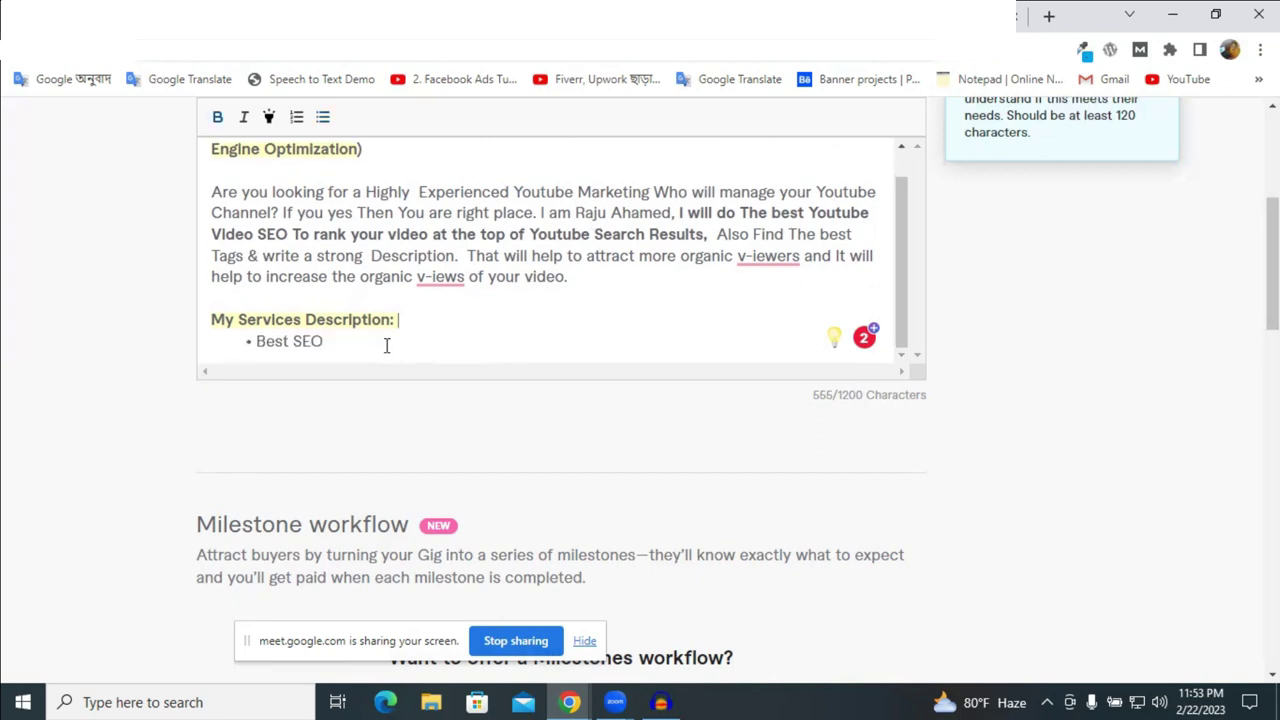
text(friendly Titl)
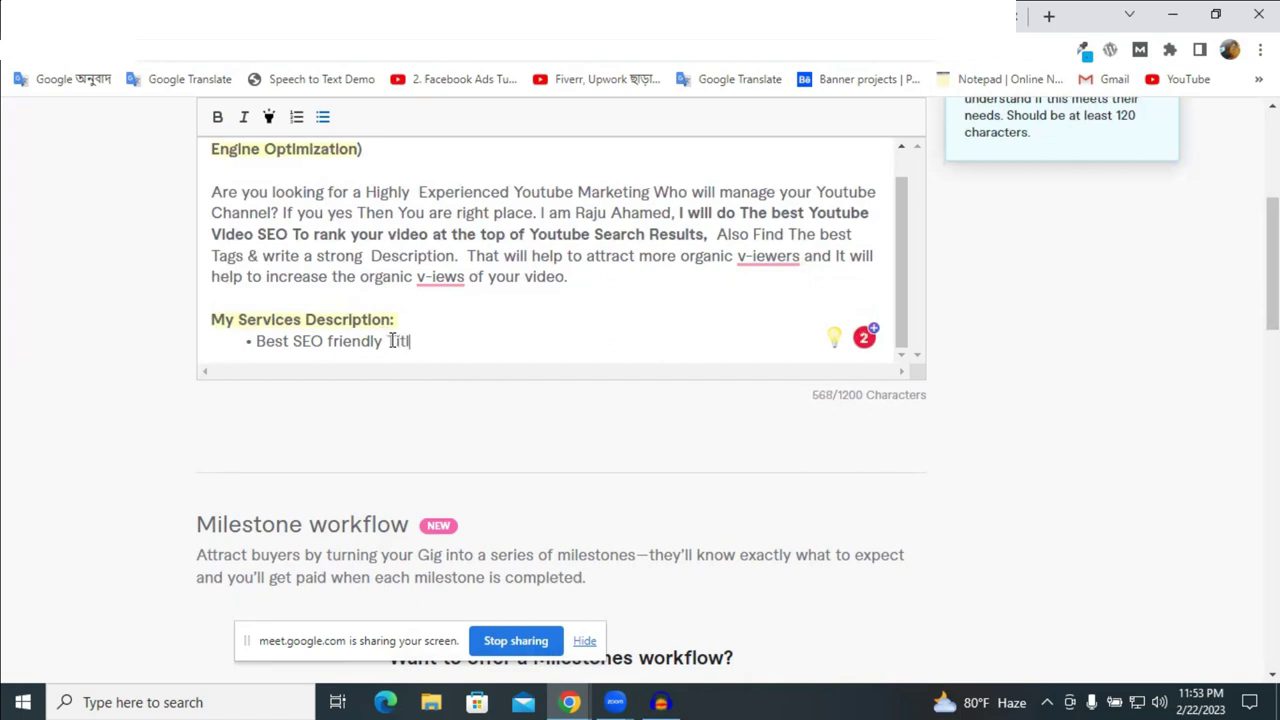
text(te)
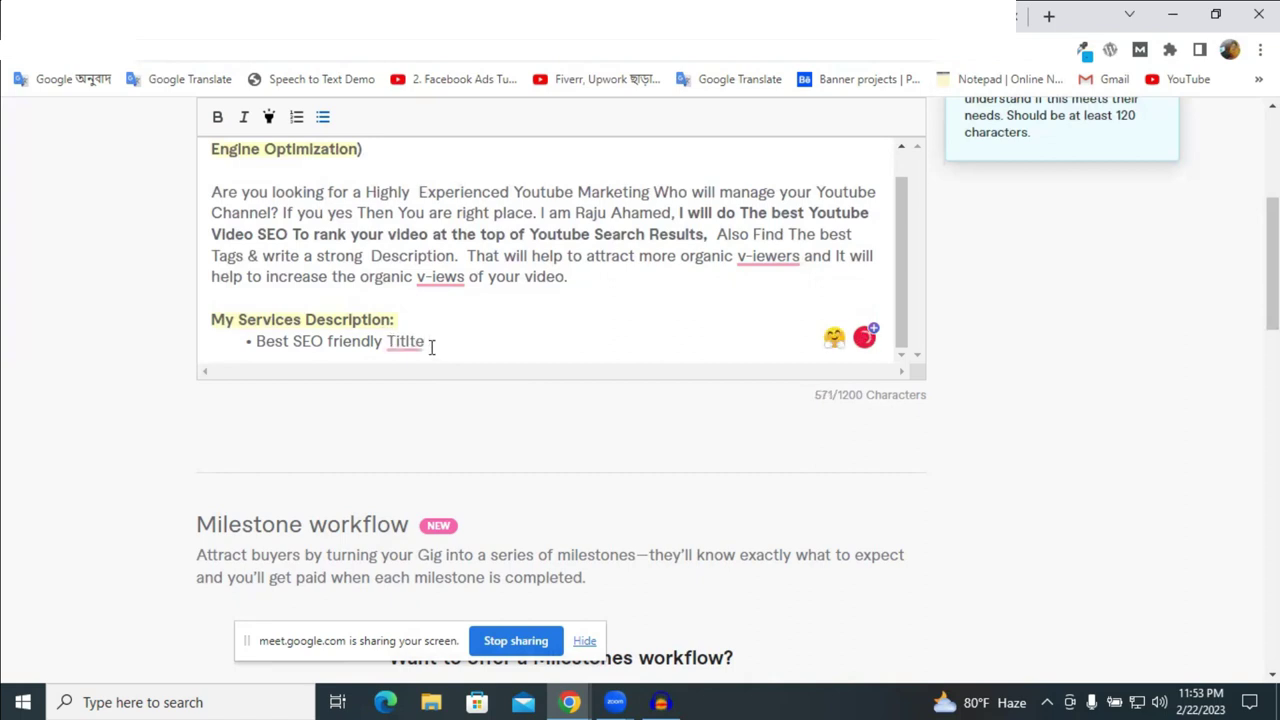
mouse_move(399, 341)
click(407, 375)
key(Return)
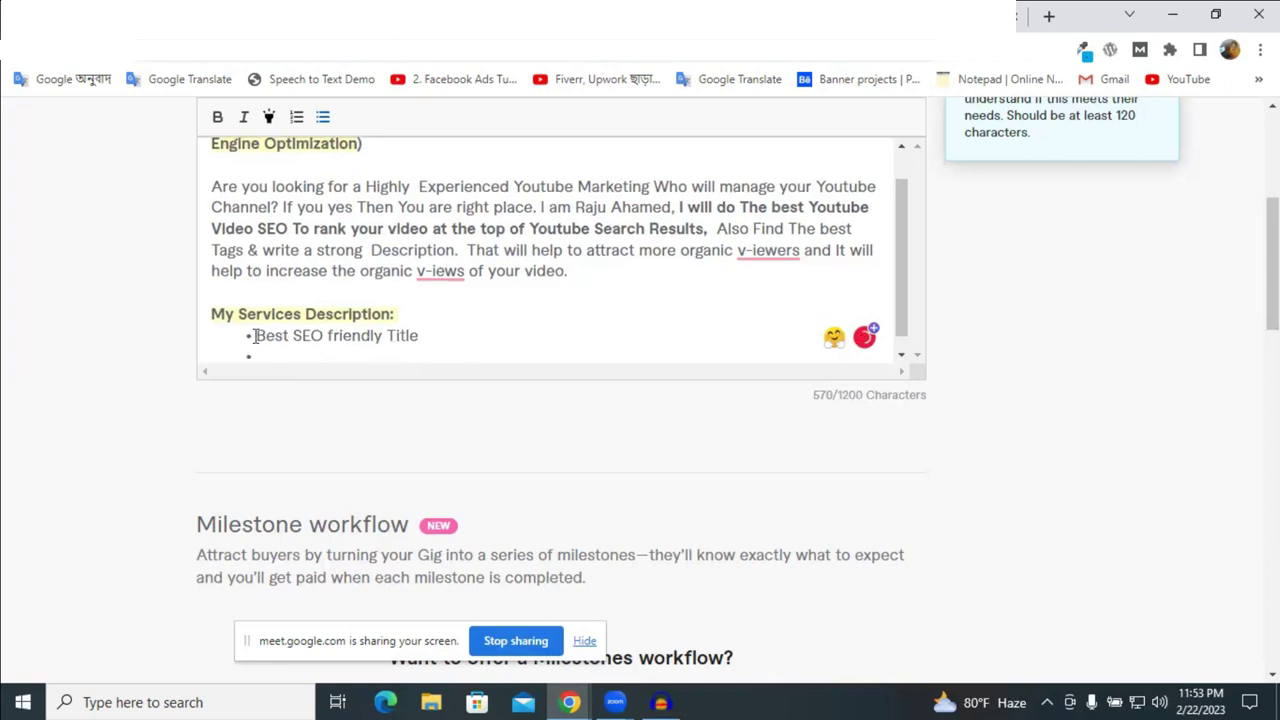
Add a second bullet 'SEO friendly Strong Description' and start a third bullet.
drag(293, 337, 383, 337)
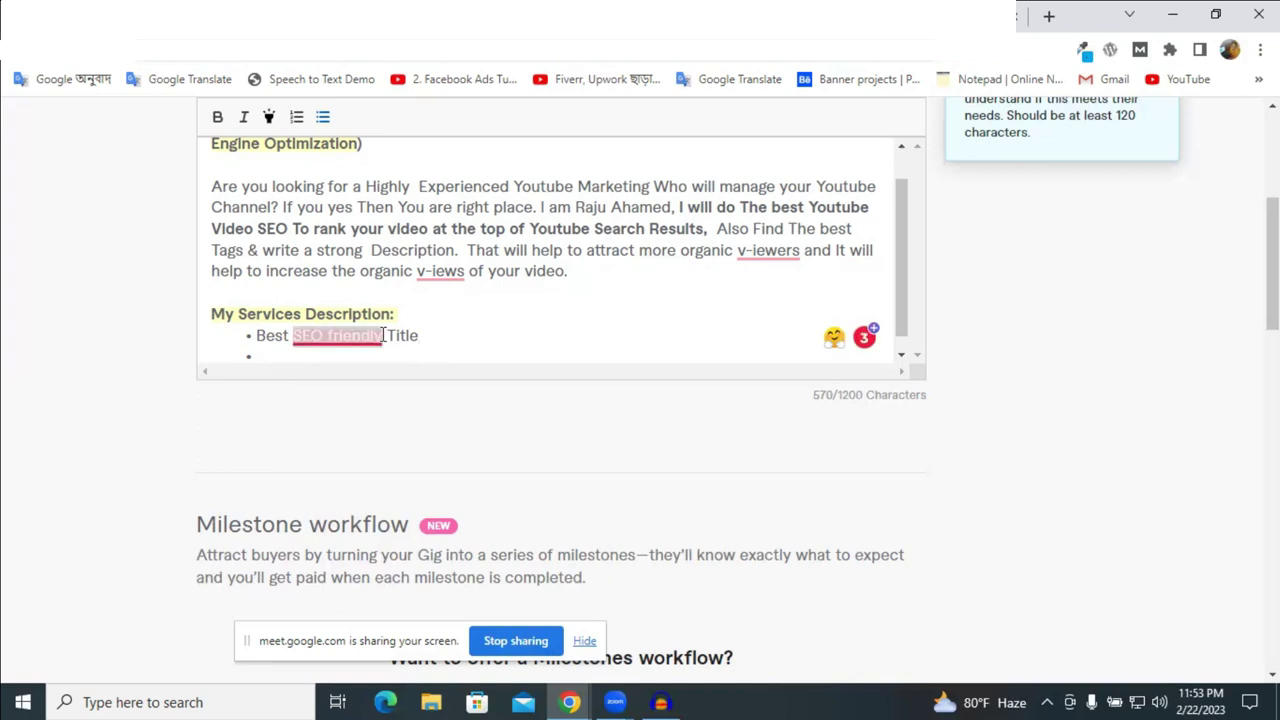
key(ctrl+c)
click(306, 356)
key(ctrl+v)
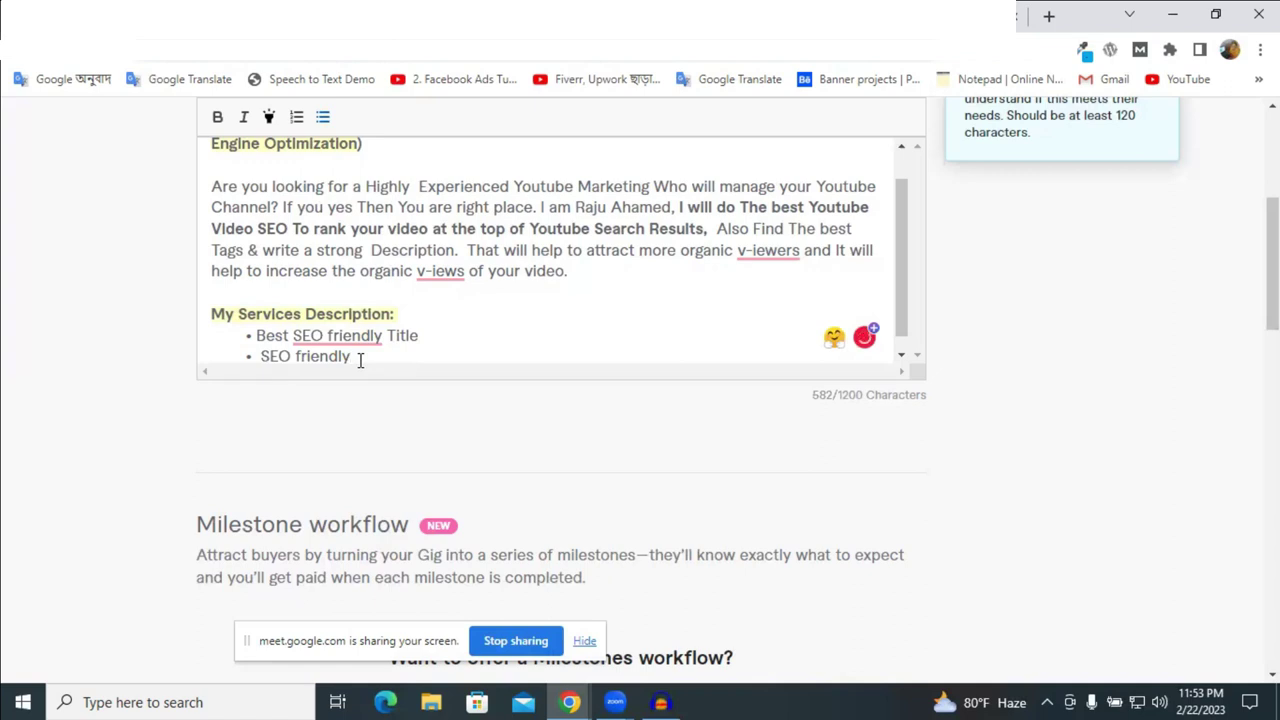
text(St)
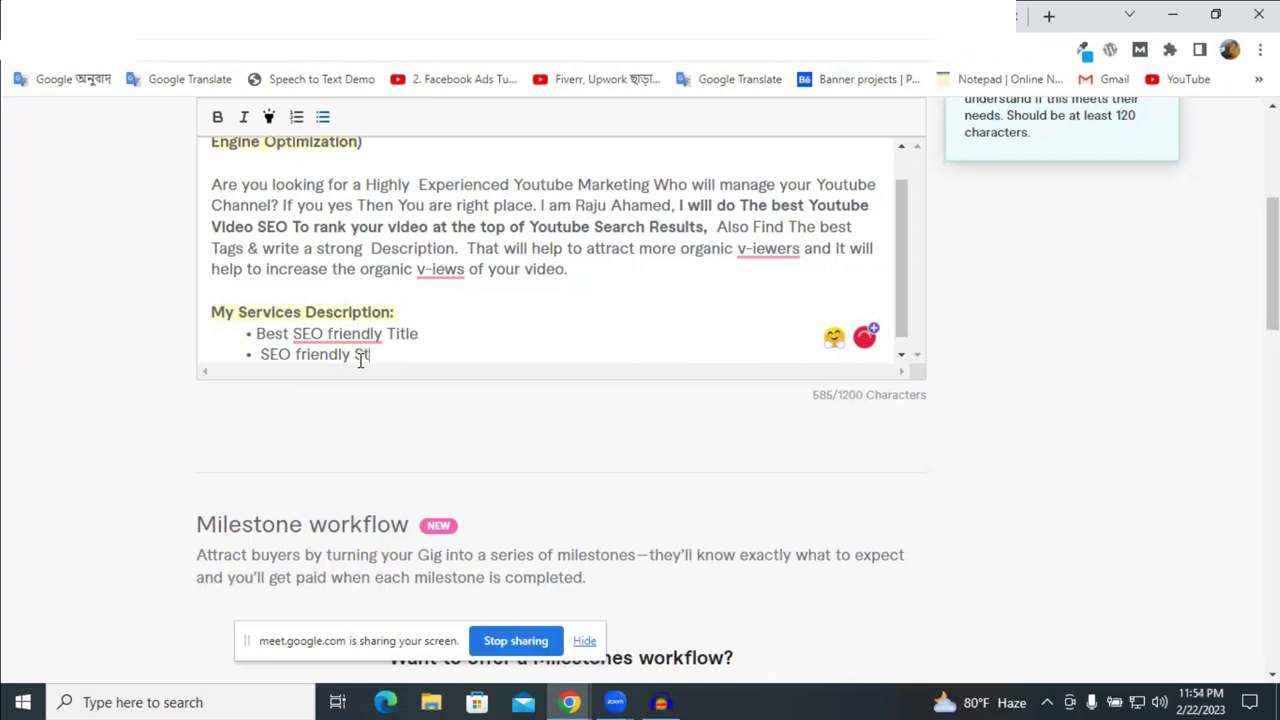
text(rong  Descrption)
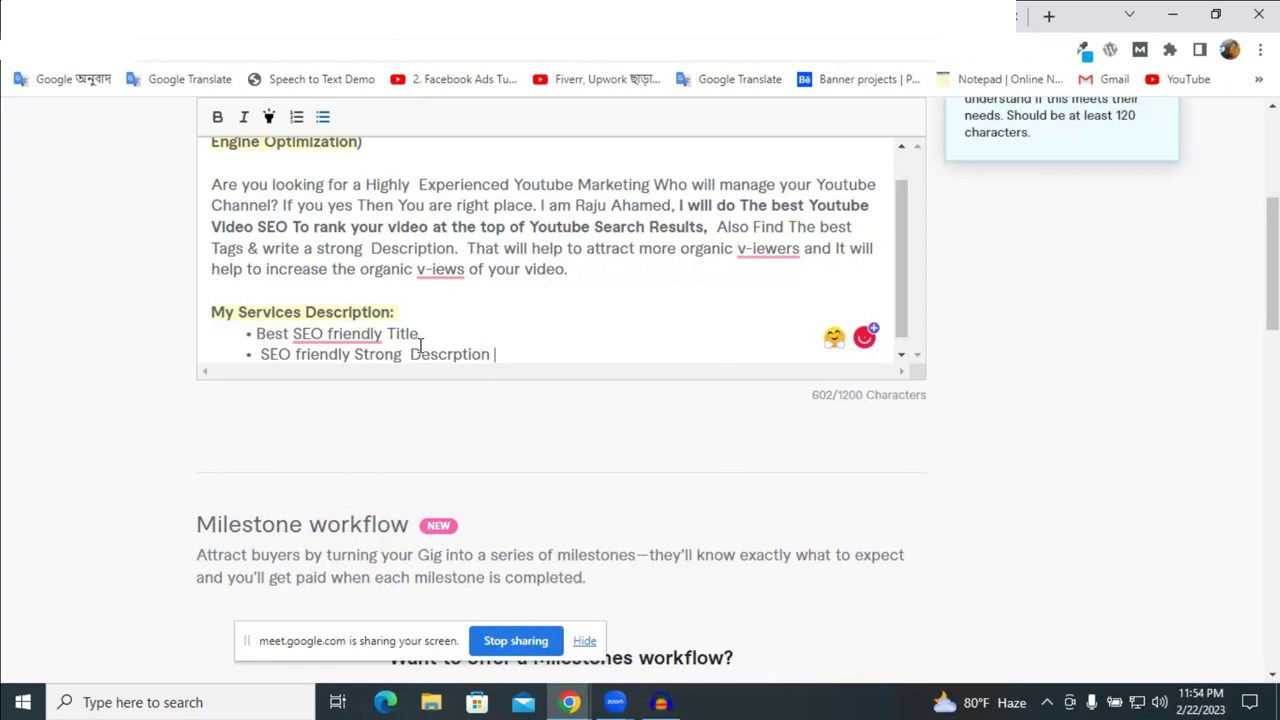
mouse_move(455, 354)
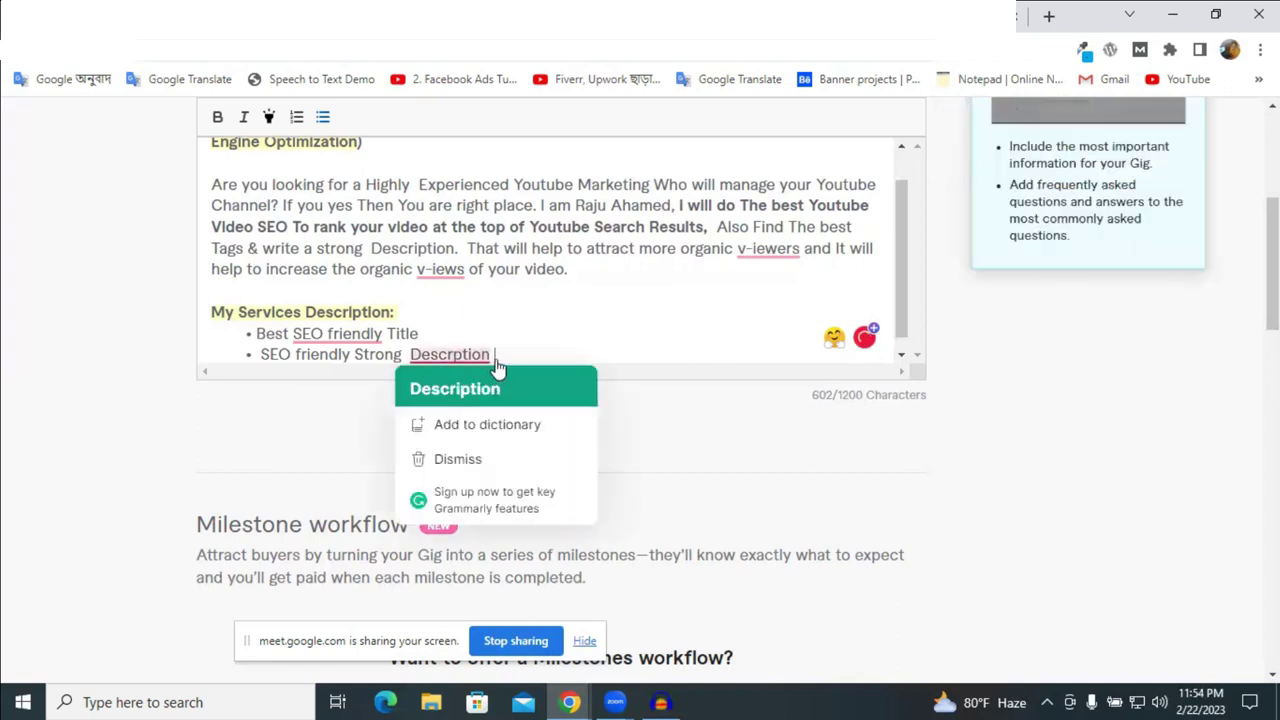
click(490, 382)
key(Return)
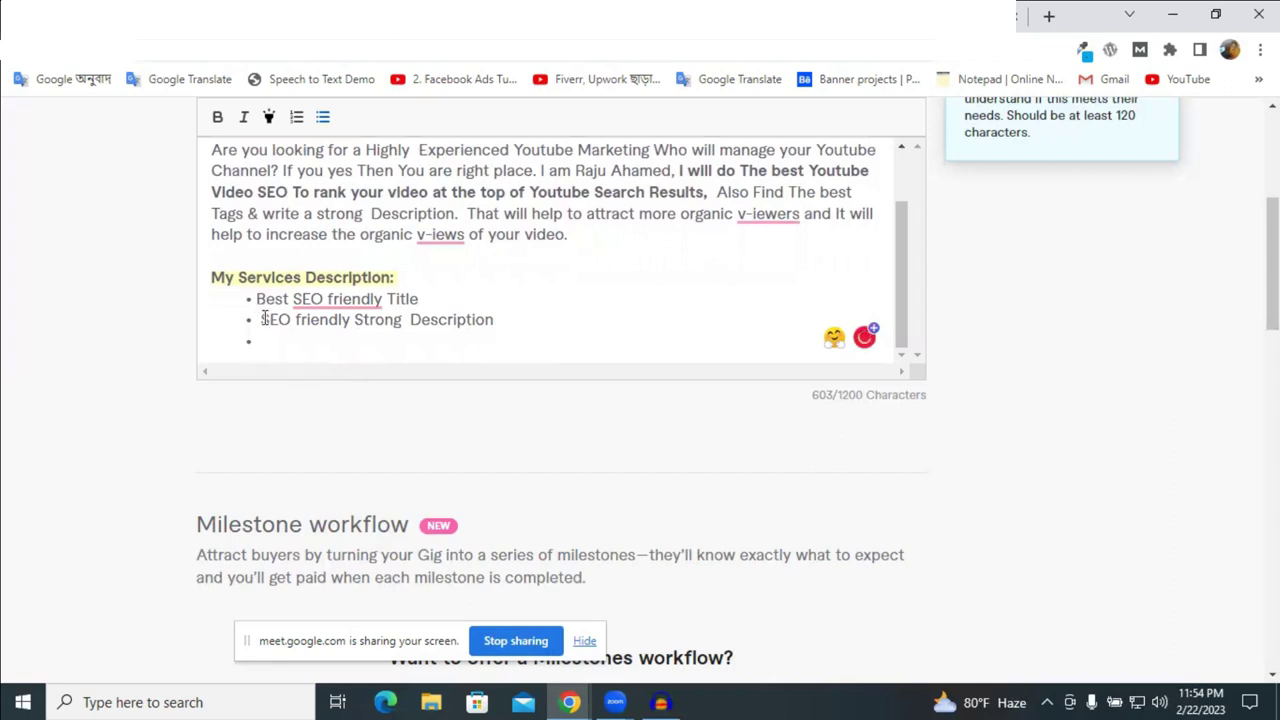
click(265, 318)
key(BackSpace)
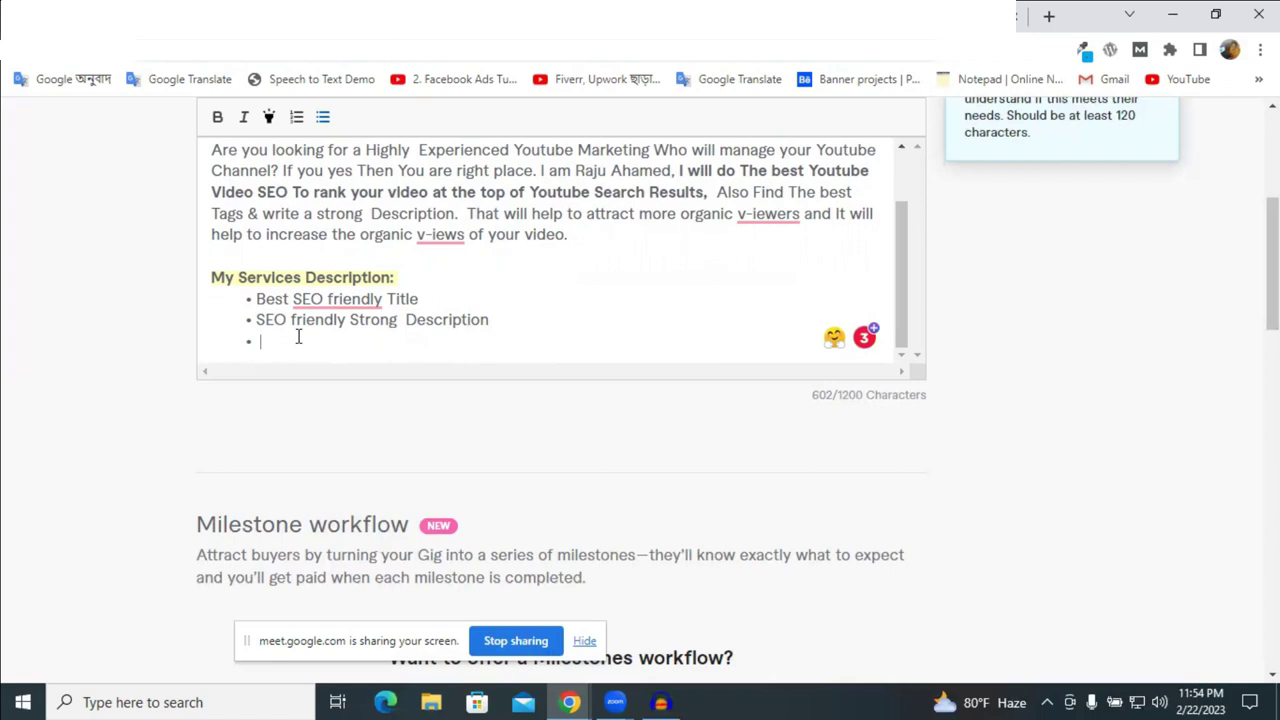
Type 'Add Right Tags' on the third service bullet, fixing the spacing and capitalising Tags.
text(R)
key(BackSpace)
text(Add)
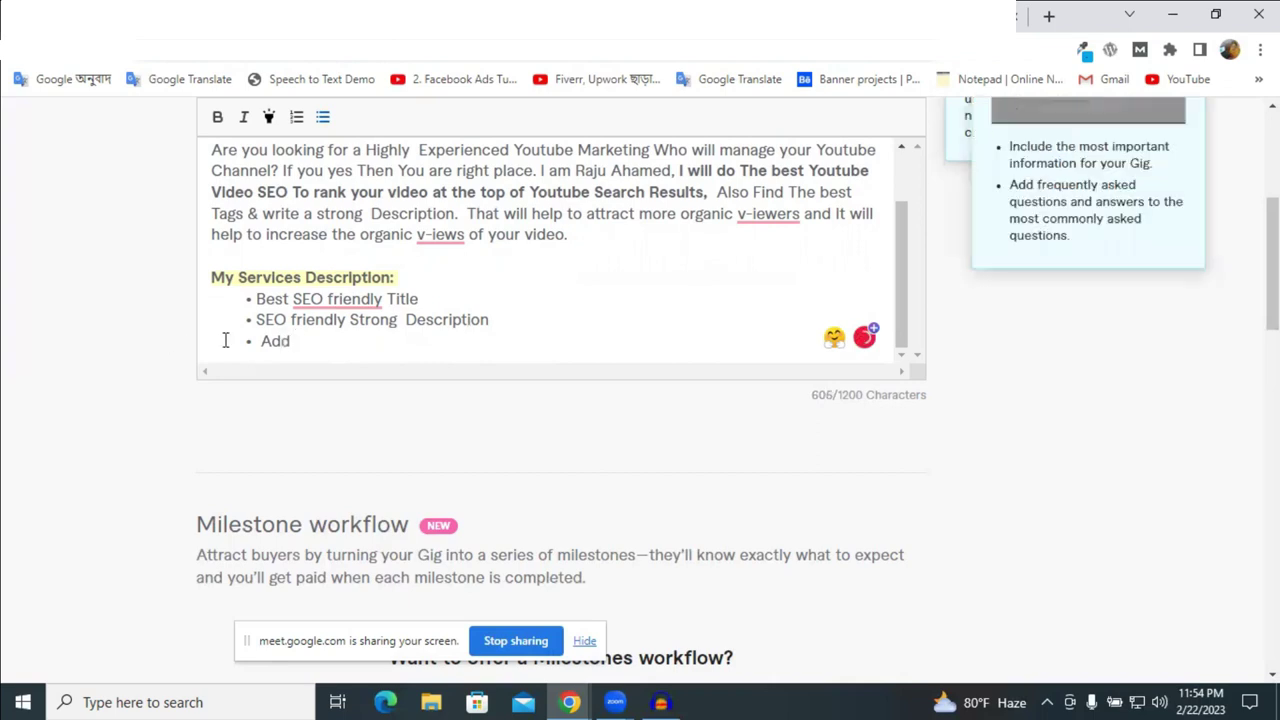
click(263, 341)
key(BackSpace)
key(End)
text(Right)
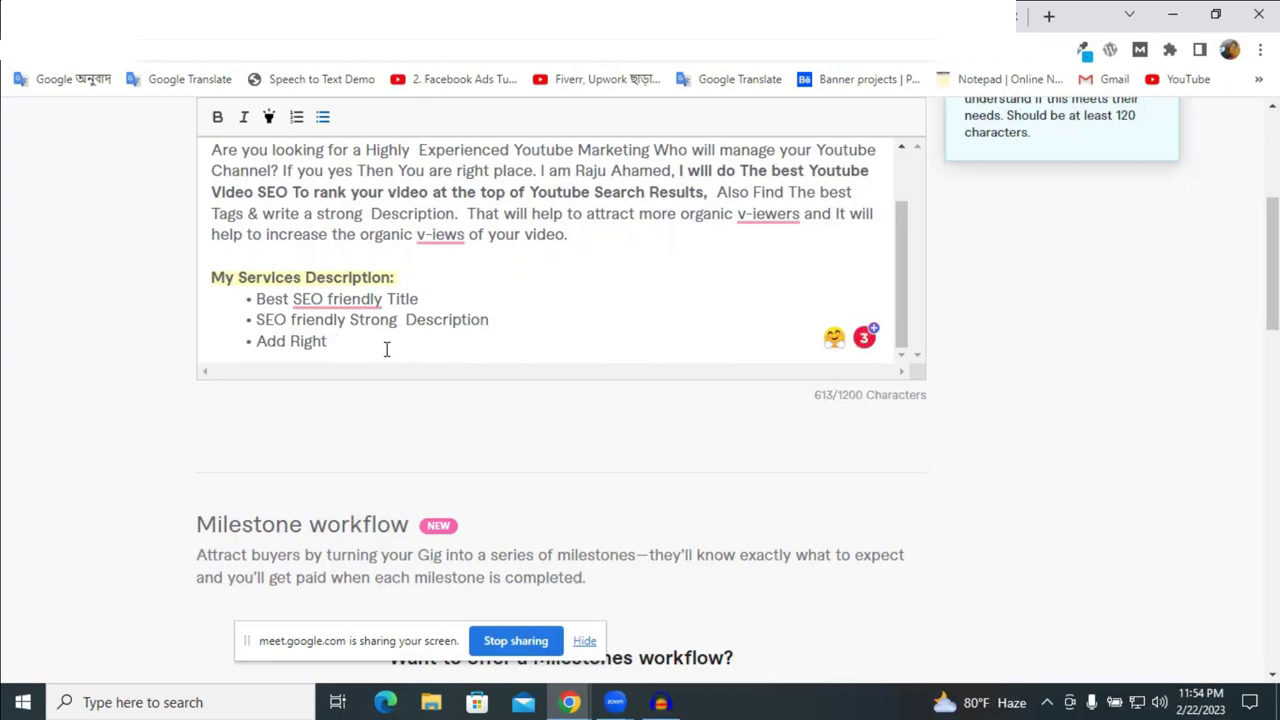
text(tags)
click(337, 340)
key(BackSpace)
text(Tags)
click(367, 341)
Finish the bullet with '& Hashtags' using Grammarly's spelling fix, then start a new bullet.
text(& De)
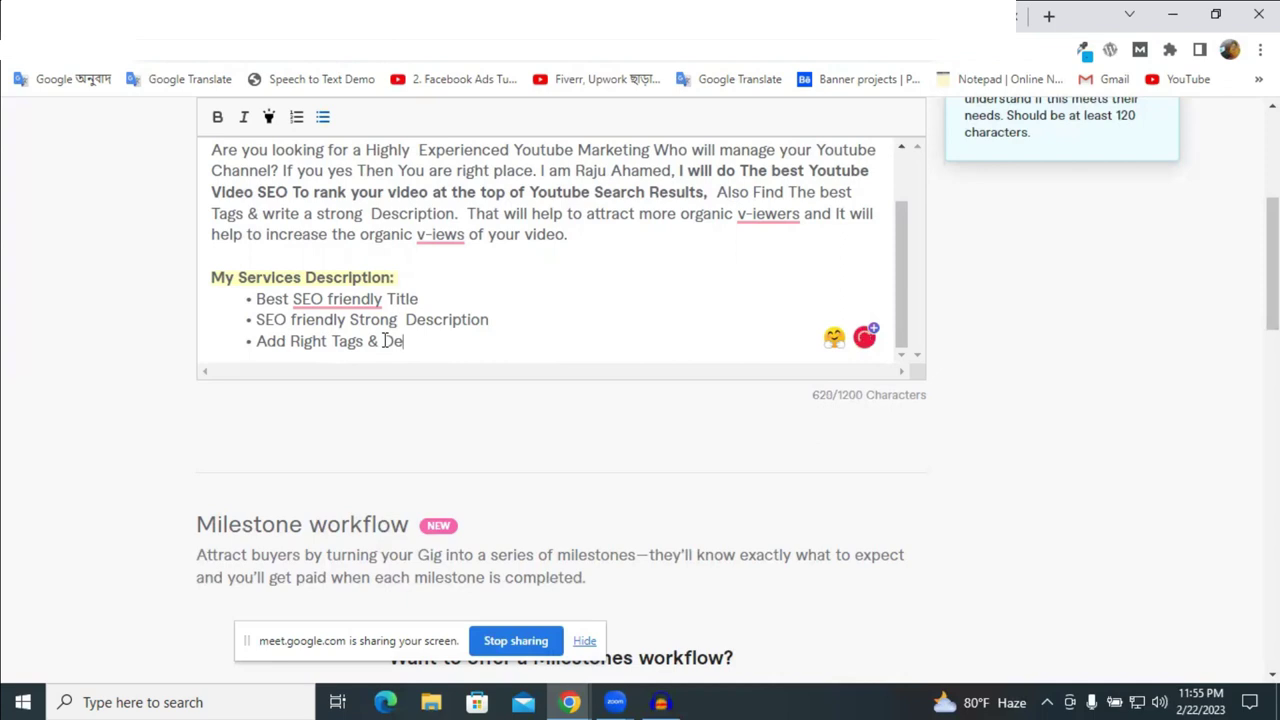
key(BackSpace)
key(BackSpace)
text(Hastags)
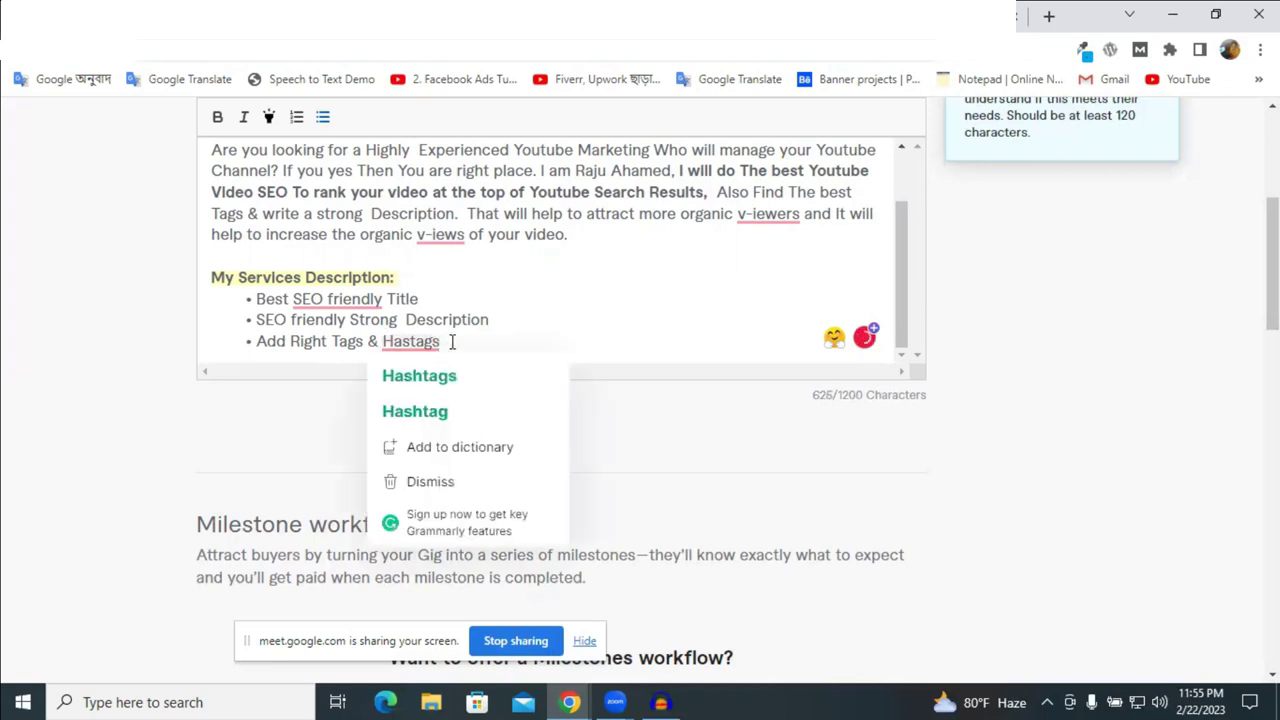
mouse_move(425, 342)
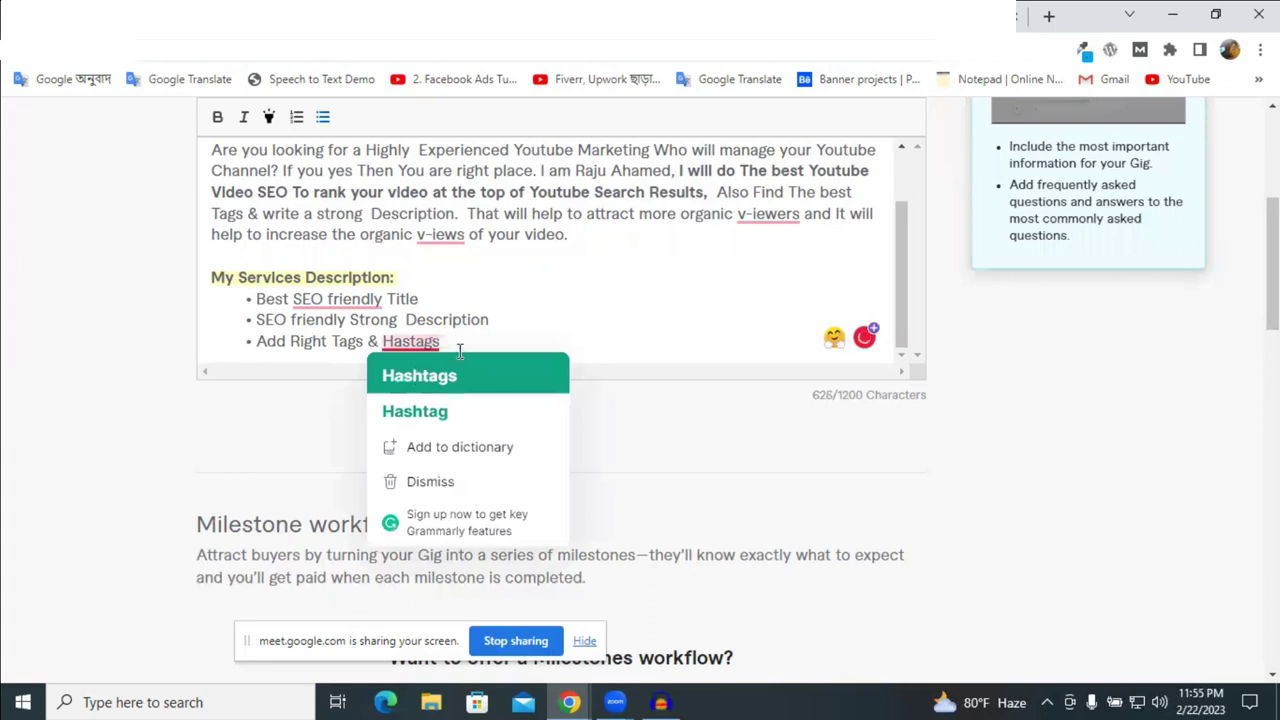
click(415, 372)
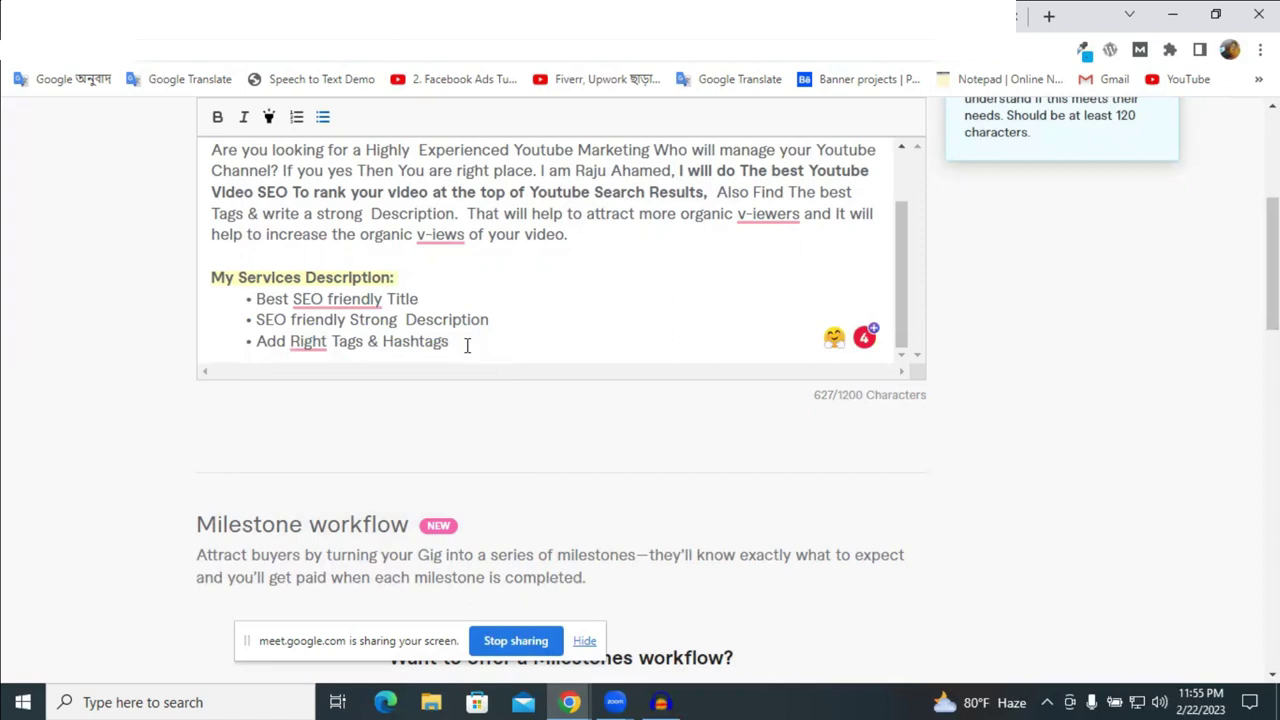
key(Return)
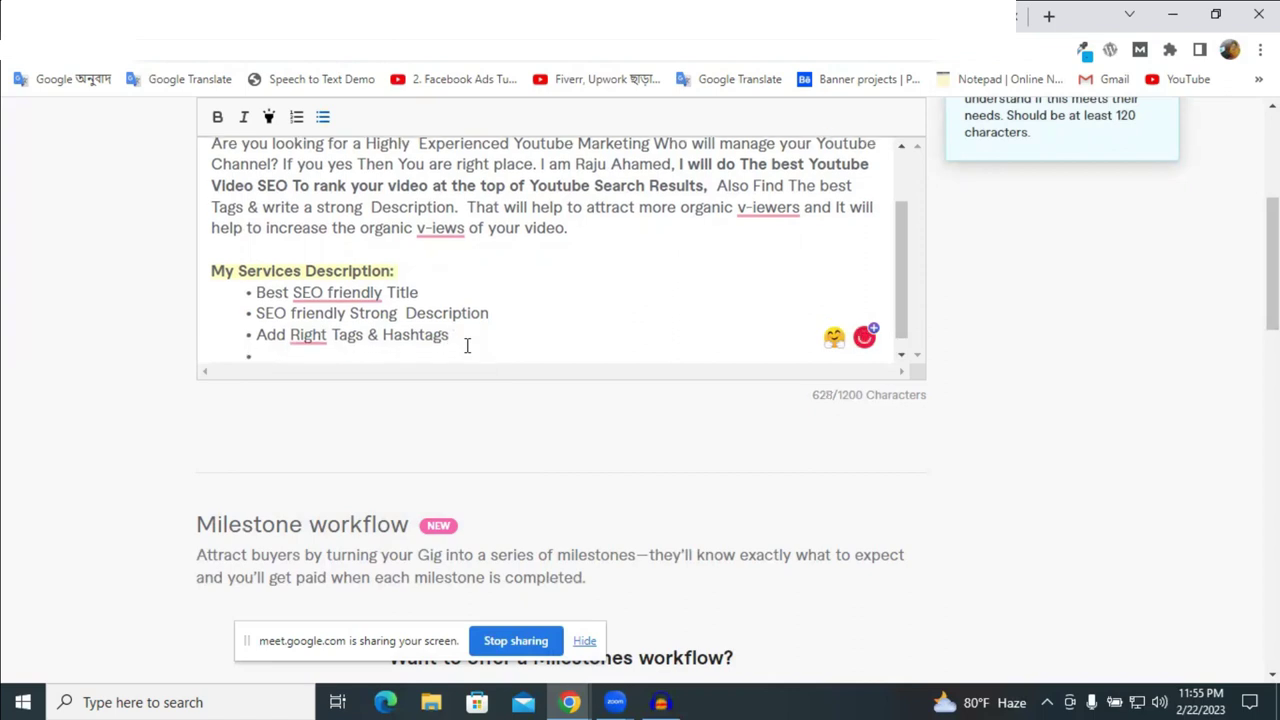
Add an 'Improve SEO Score' bullet, accepting Grammarly's correction of Improbe.
text(I)
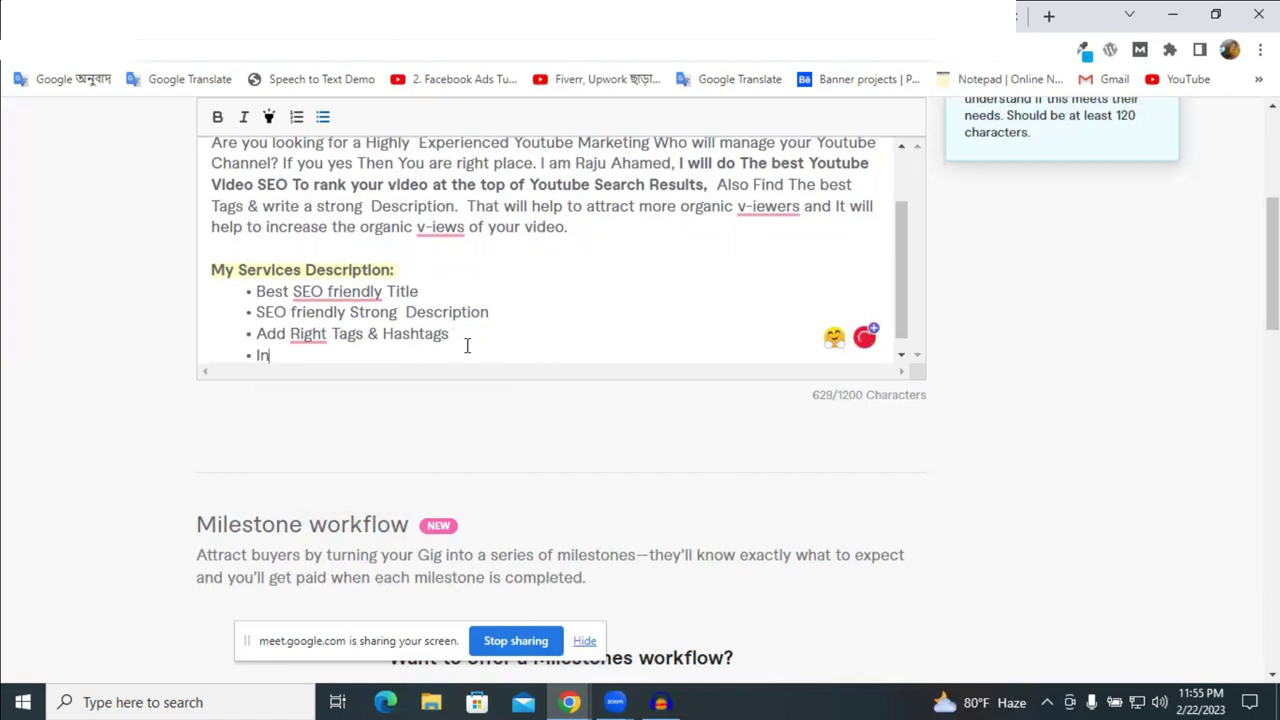
text(mprobe)
mouse_move(295, 356)
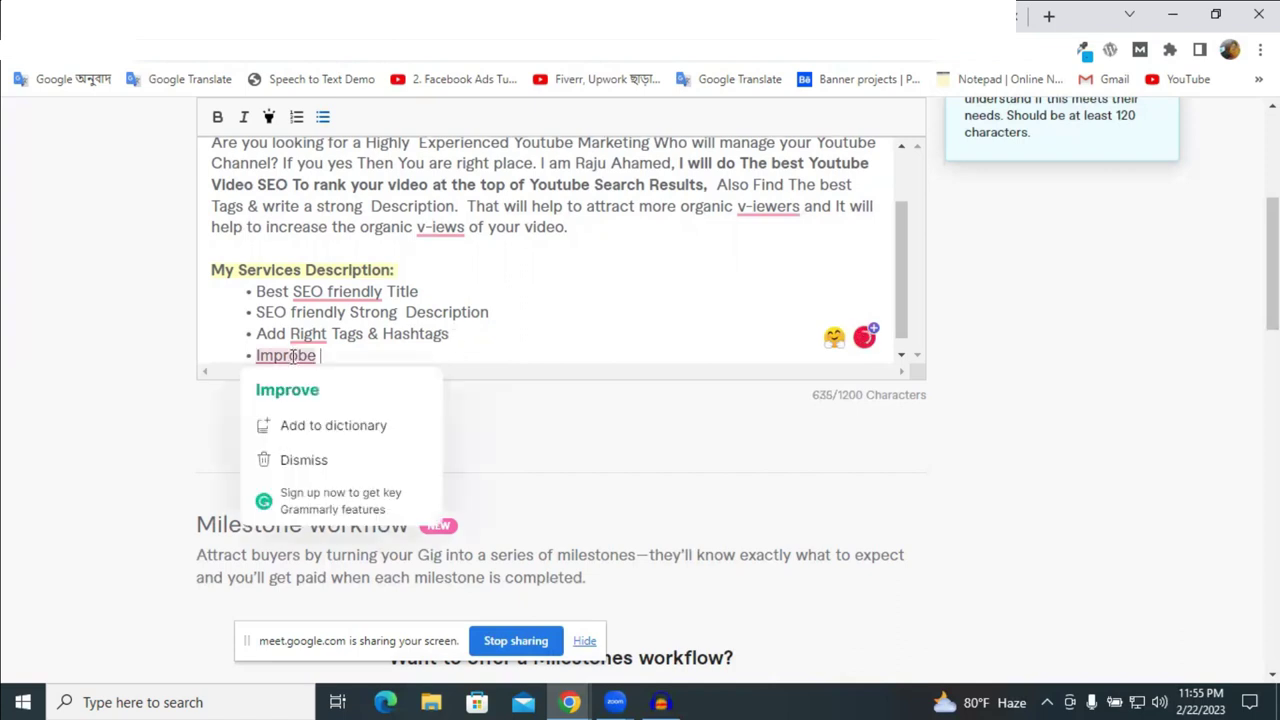
click(360, 388)
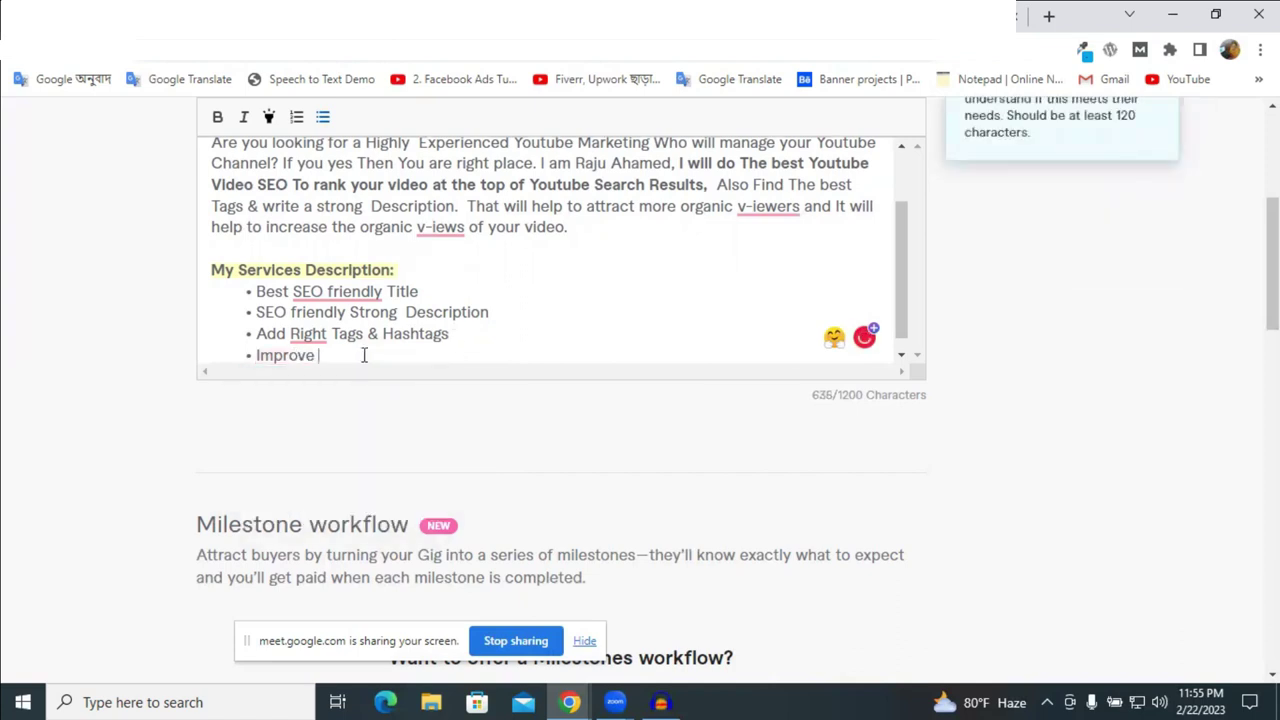
text(SEO  Score)
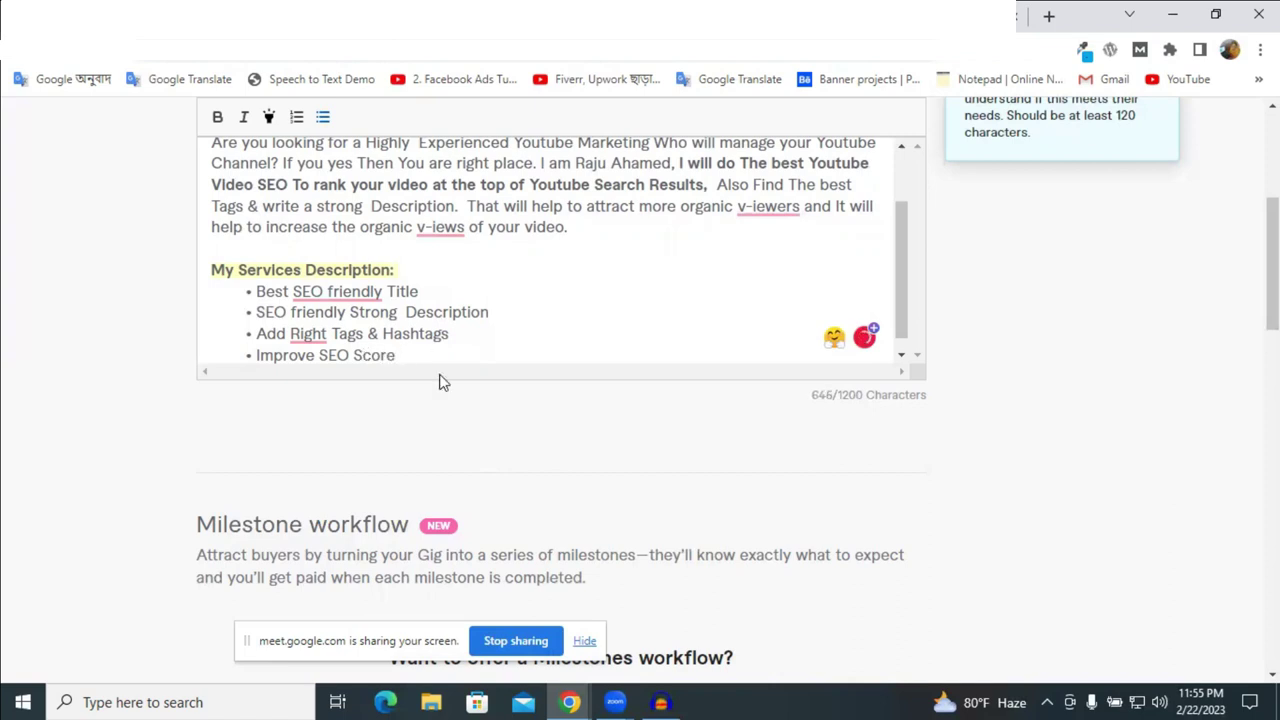
key(Return)
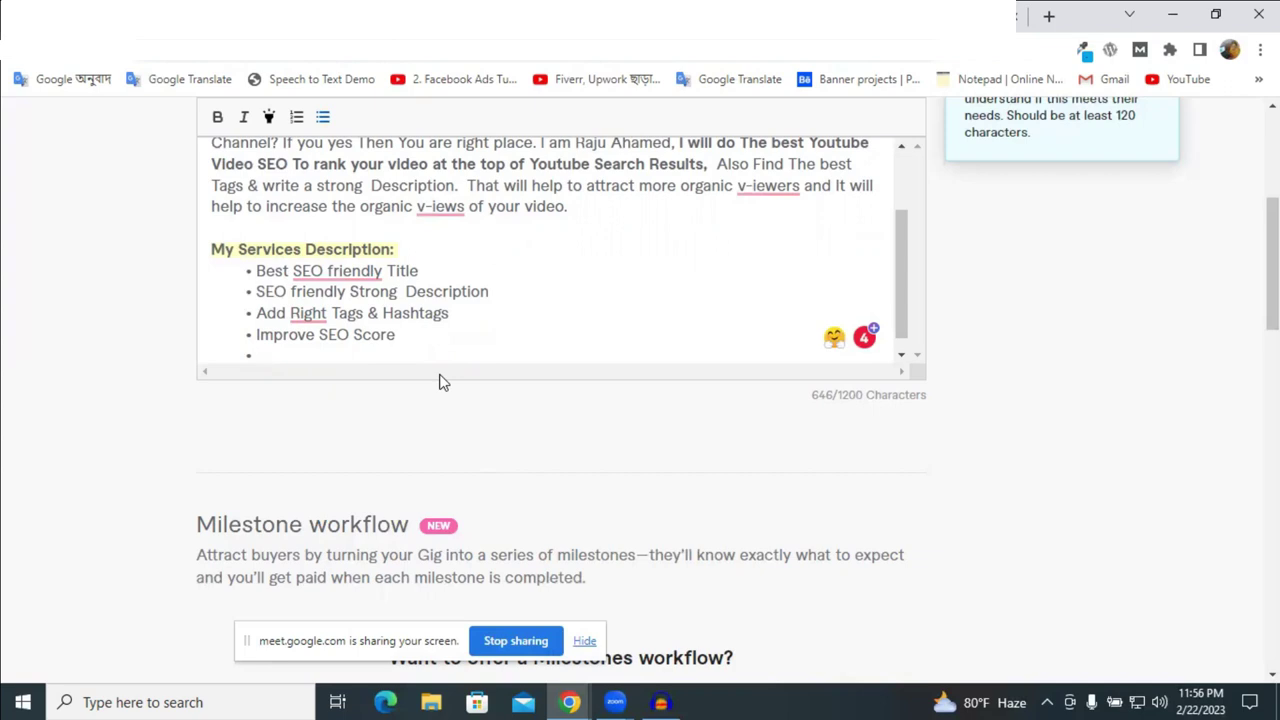
Add 'Add End Screen & Card' and 'Channel Tags' bullets.
text(Add)
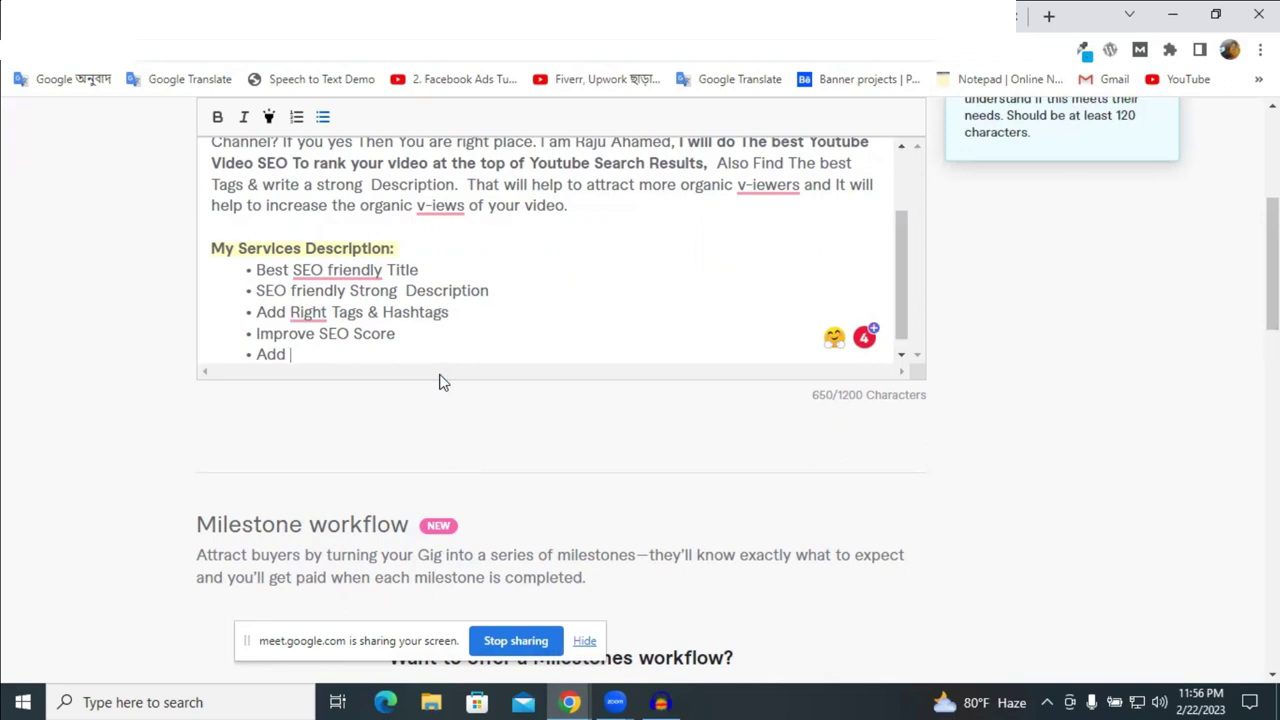
text(End Screen)
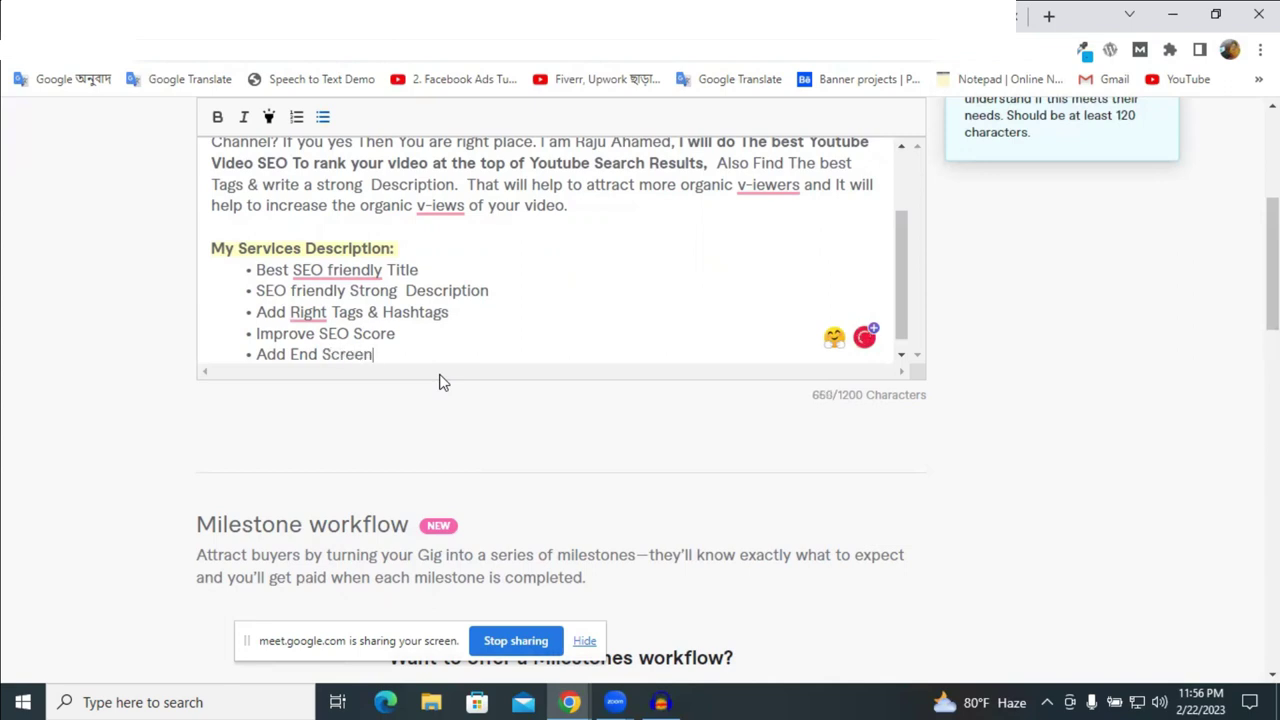
text( & Card)
key(Return)
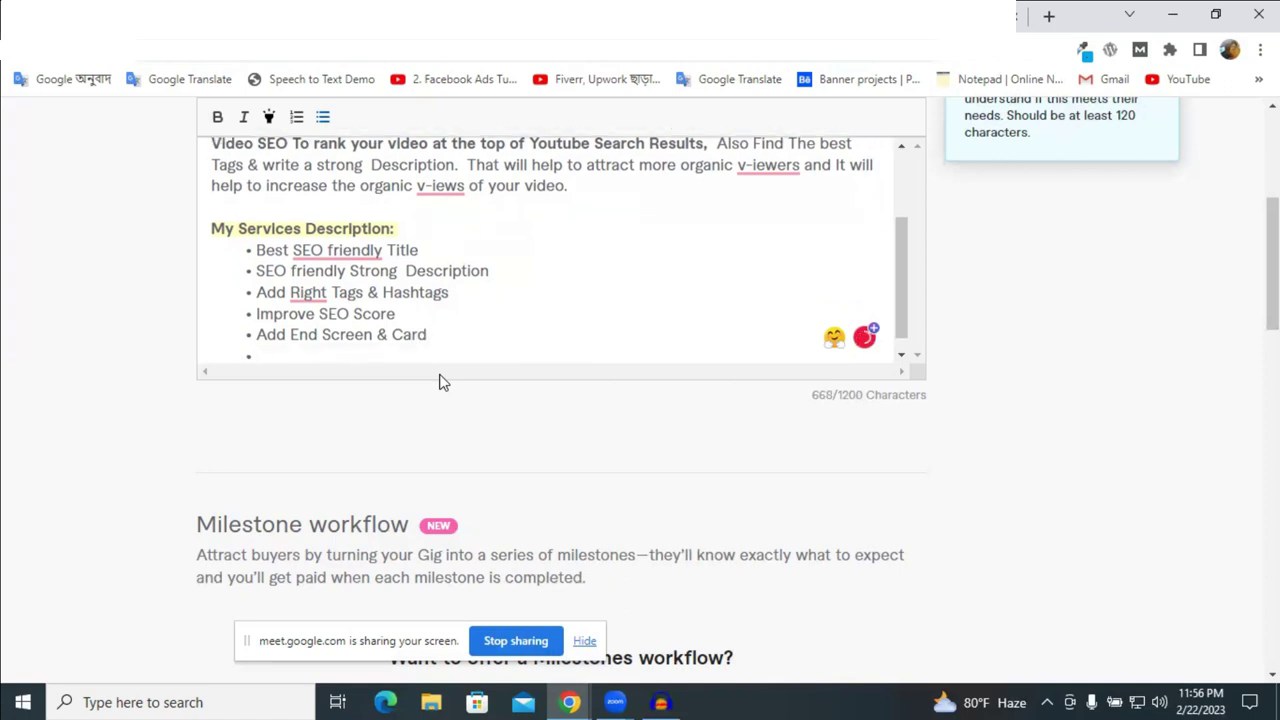
text(Ch)
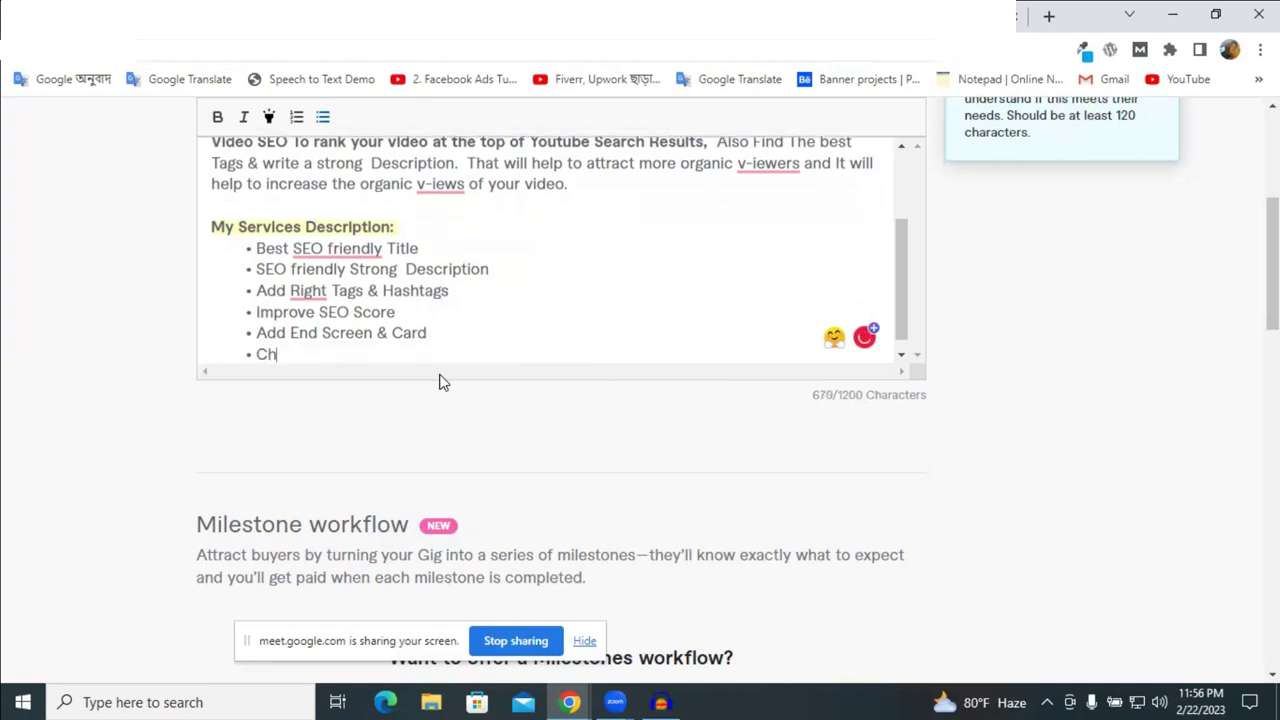
text(annel Tags)
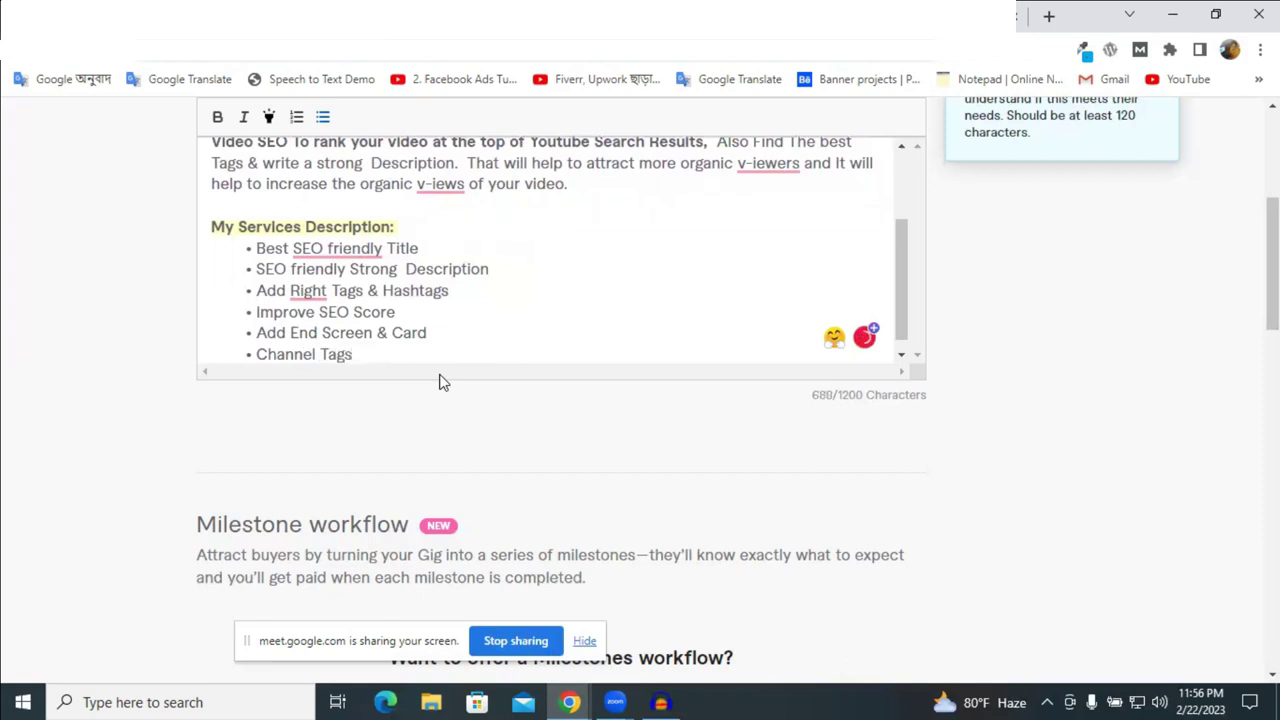
key(Return)
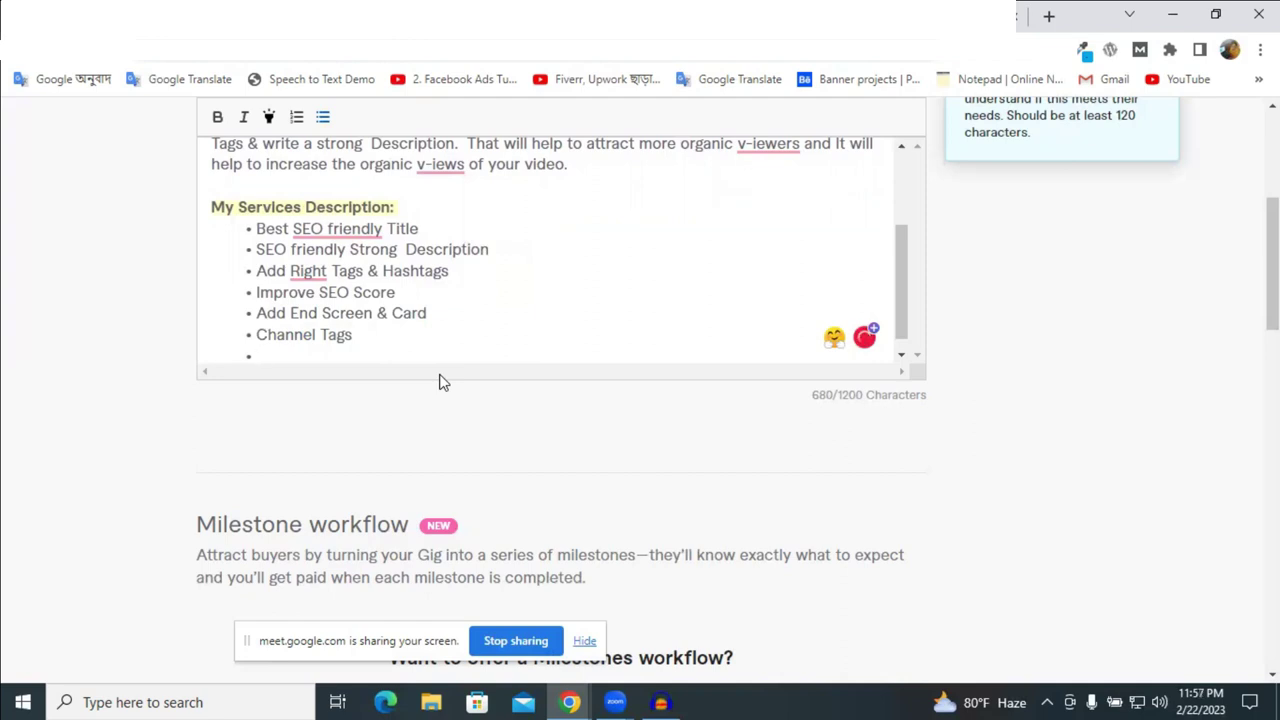
Add 'Rank first Page In Youtube Video' and 'Get More organic Traffic' bullets, correcting Traffice.
text(Rank )
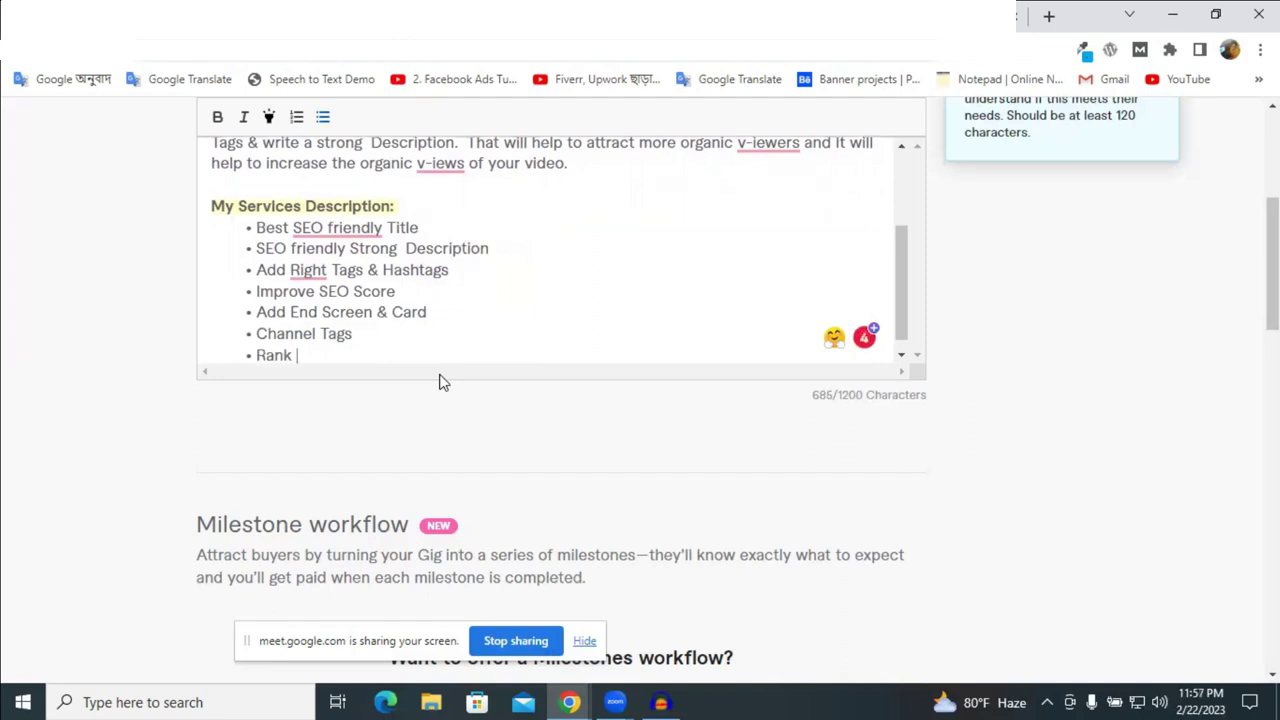
text(first)
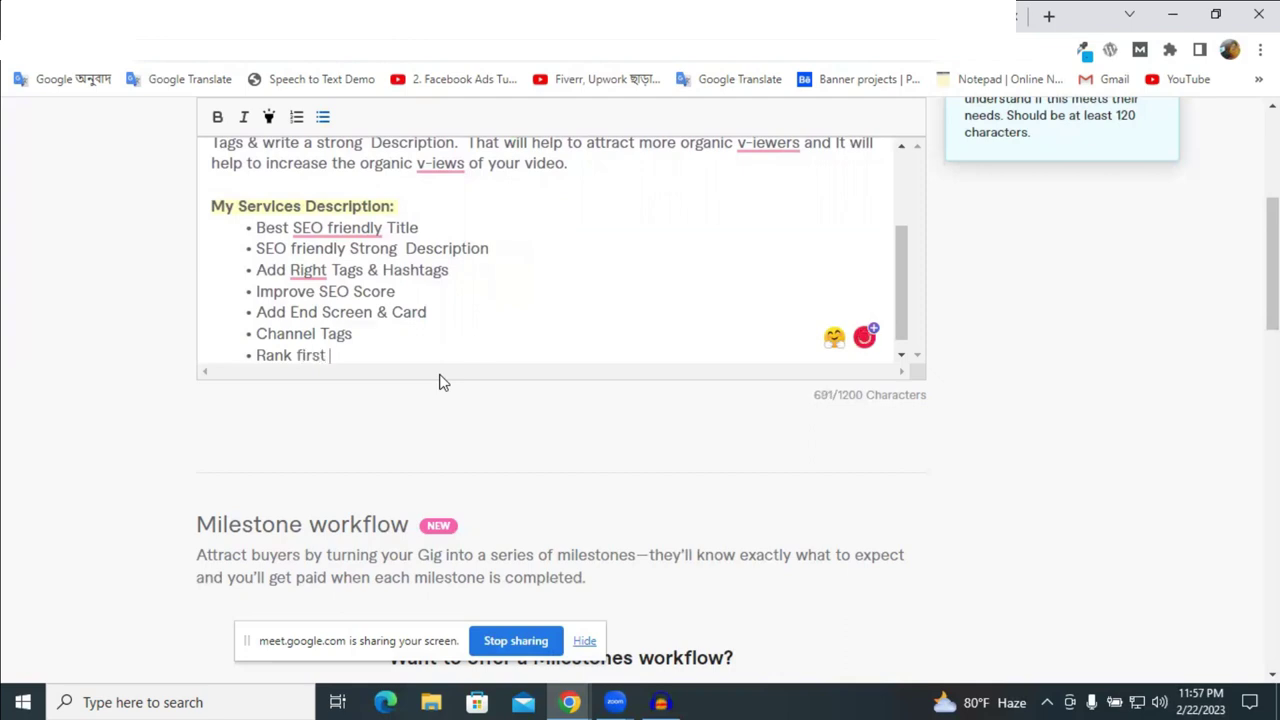
text( Page )
text(In)
text( Y)
text(o)
text(u)
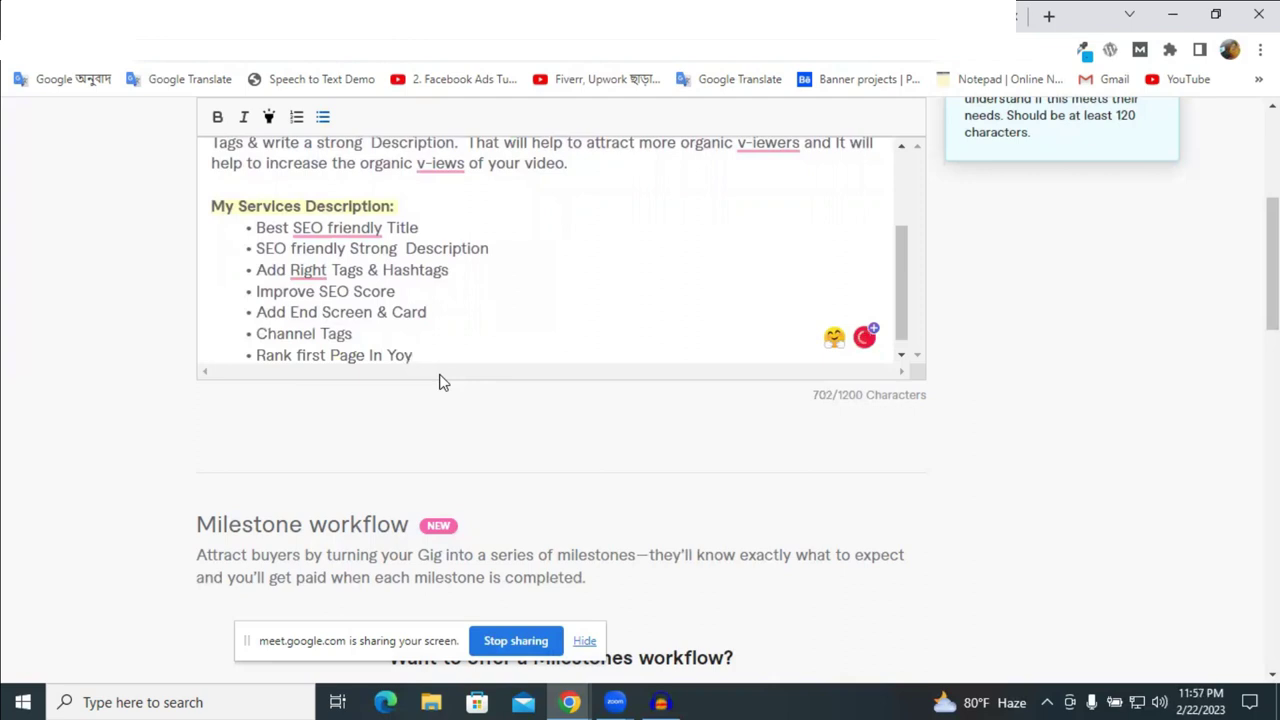
text(tube Video)
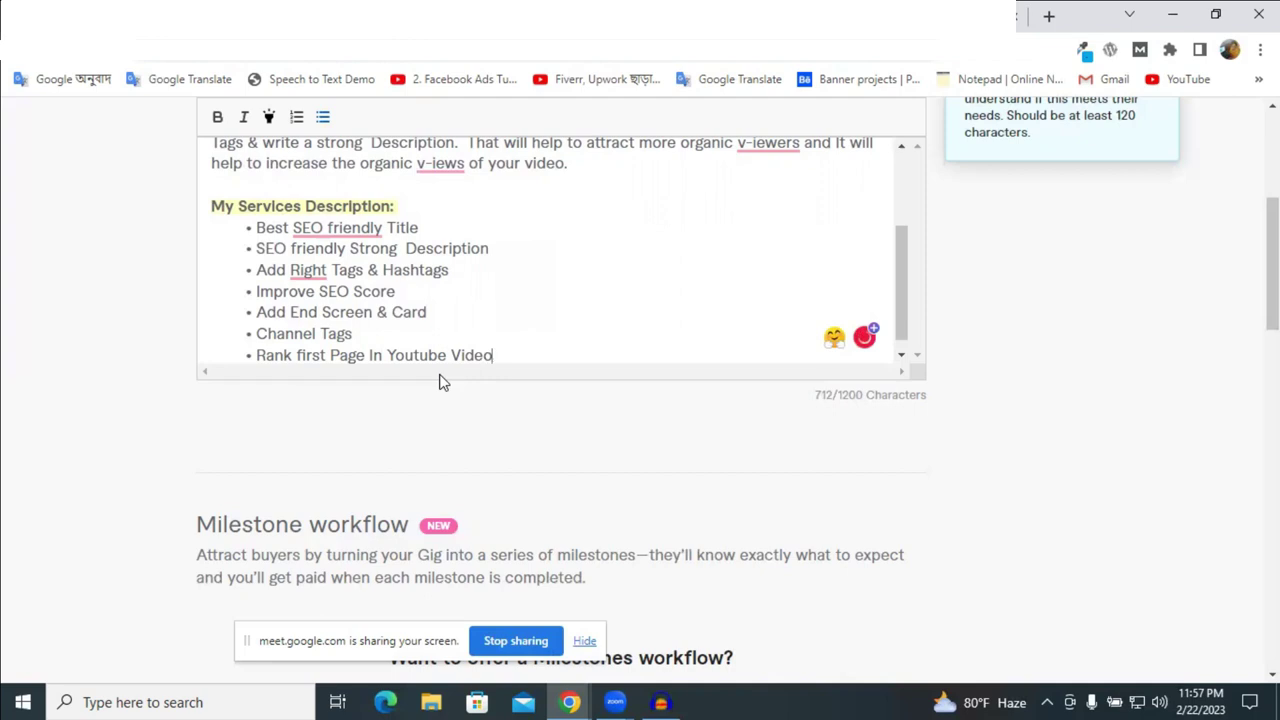
key(Return)
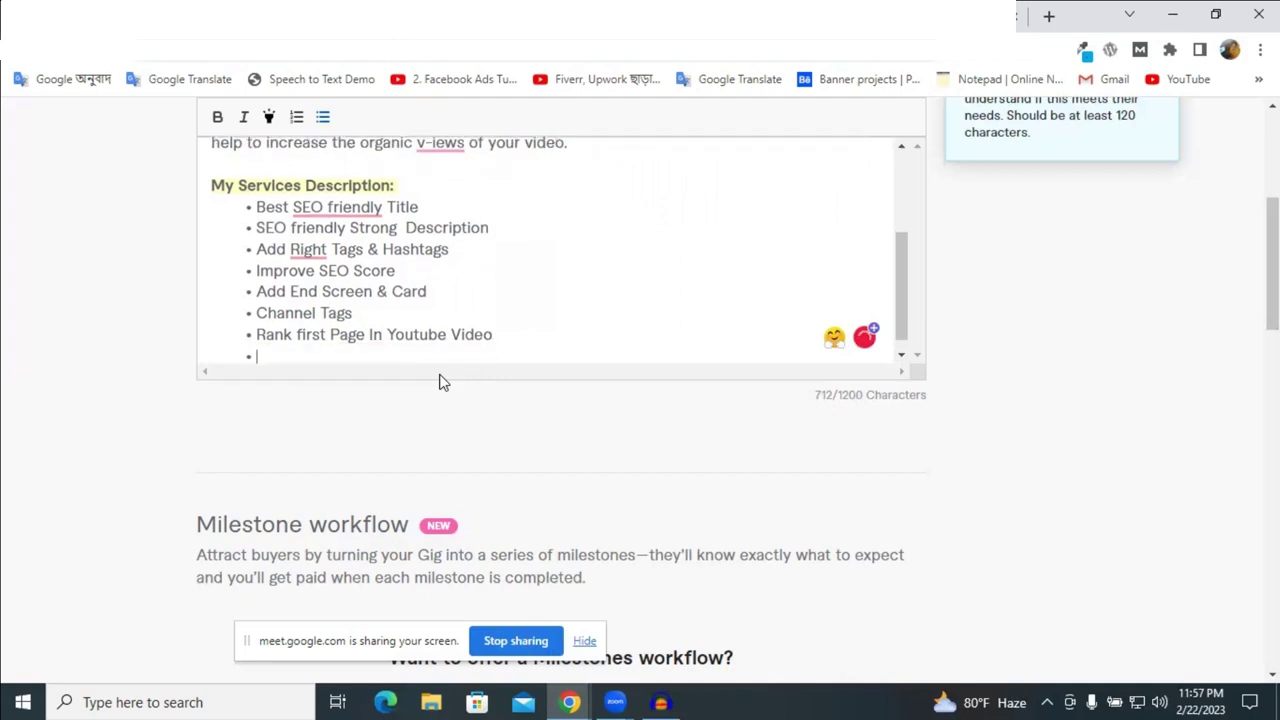
text(get)
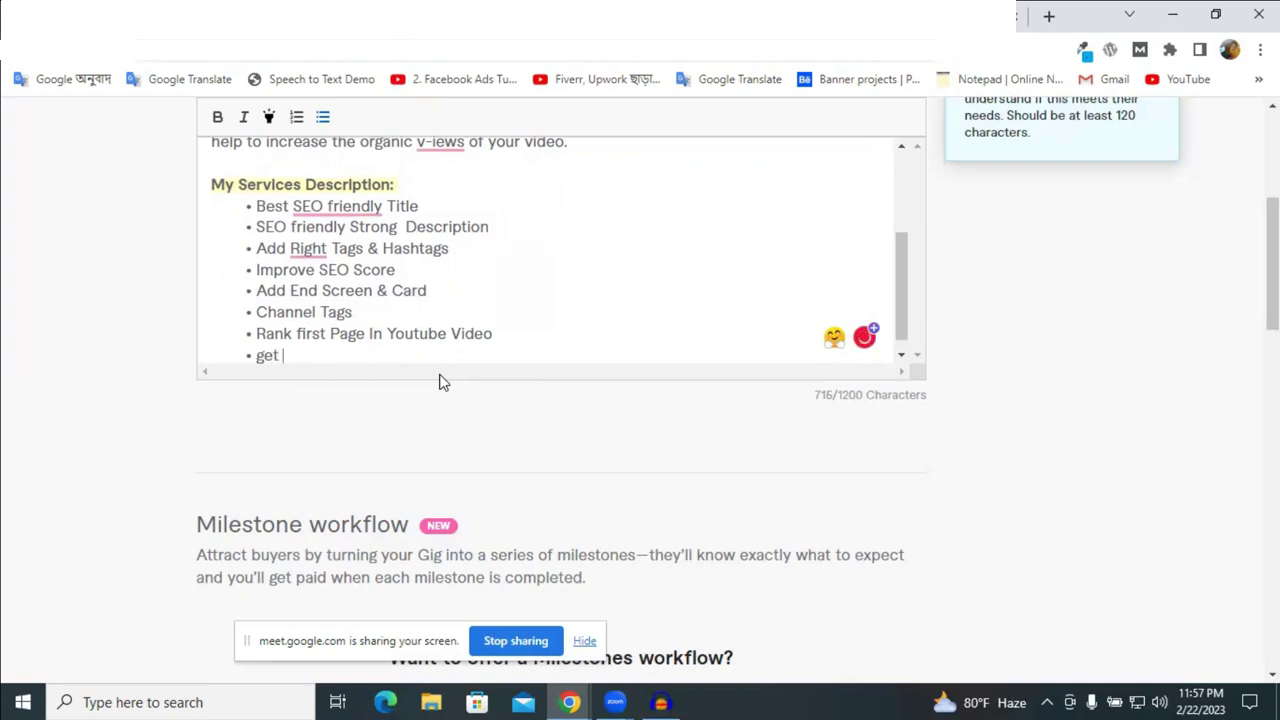
key(BackSpace)
key(BackSpace)
key(BackSpace)
key(BackSpace)
text(Get More organic )
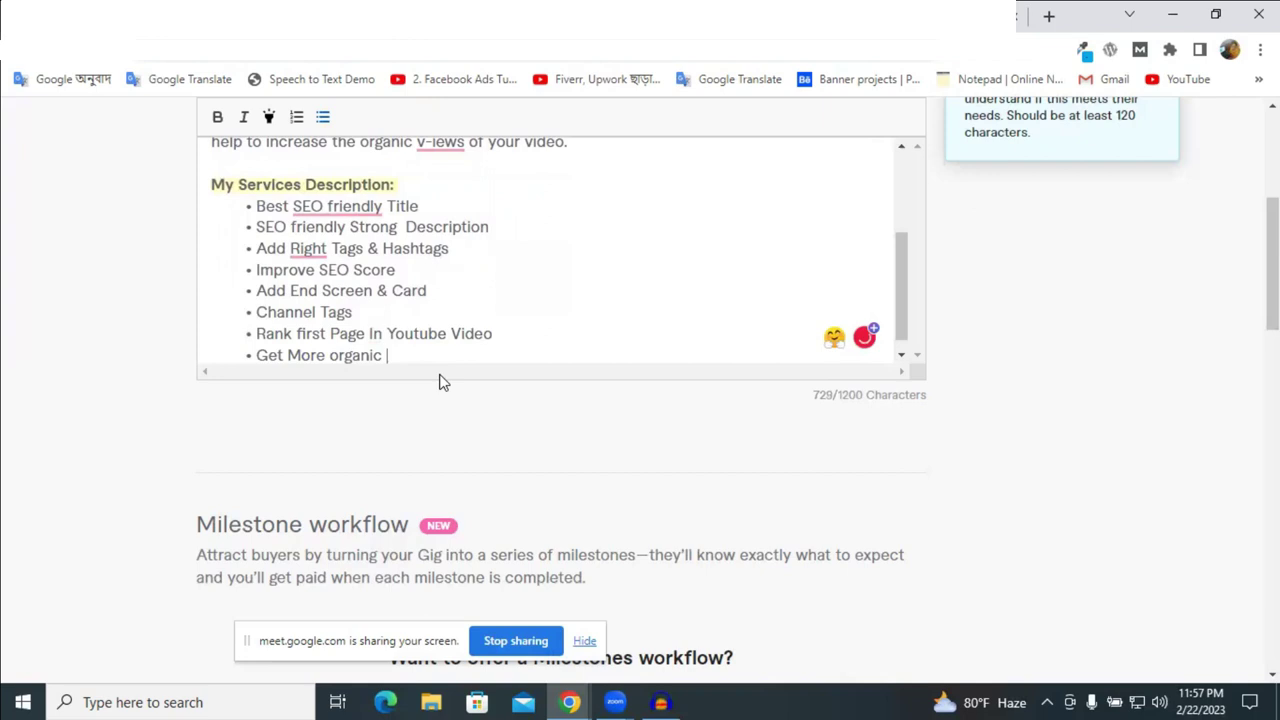
text(Traffice)
key(Return)
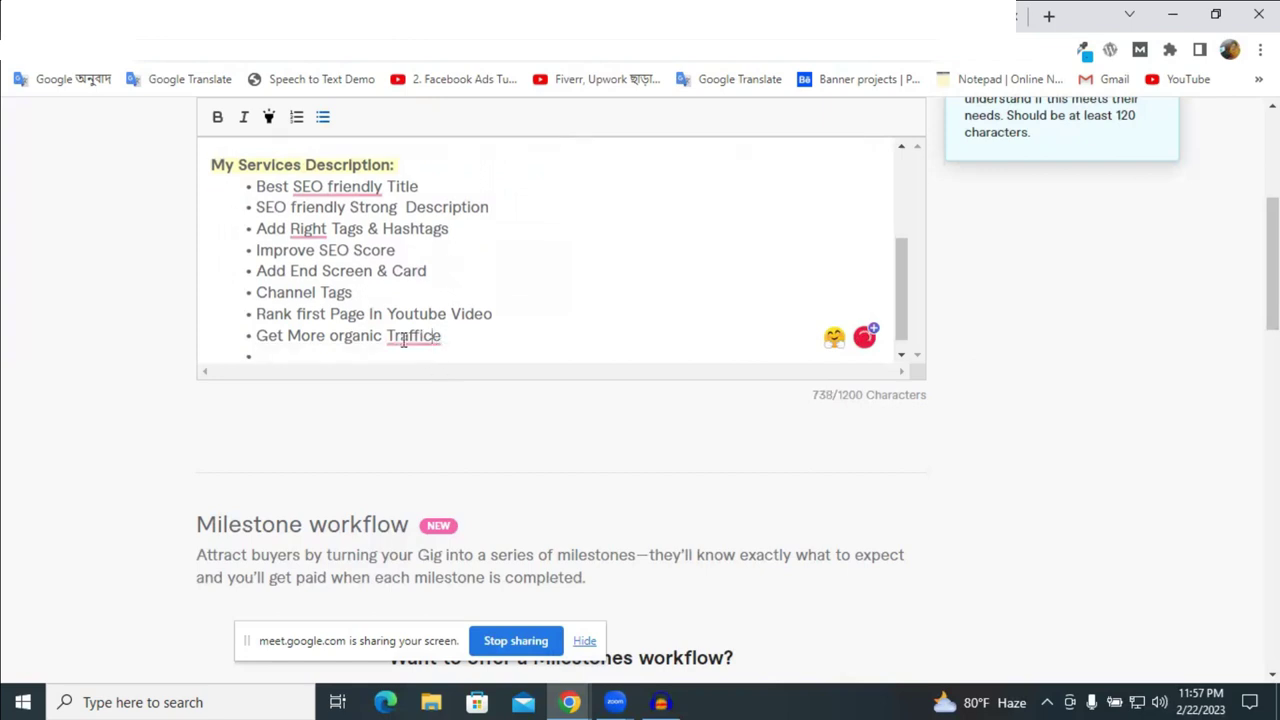
click(398, 338)
click(428, 370)
Type 'Promote & Marketing' as the next bullet.
text(Pr)
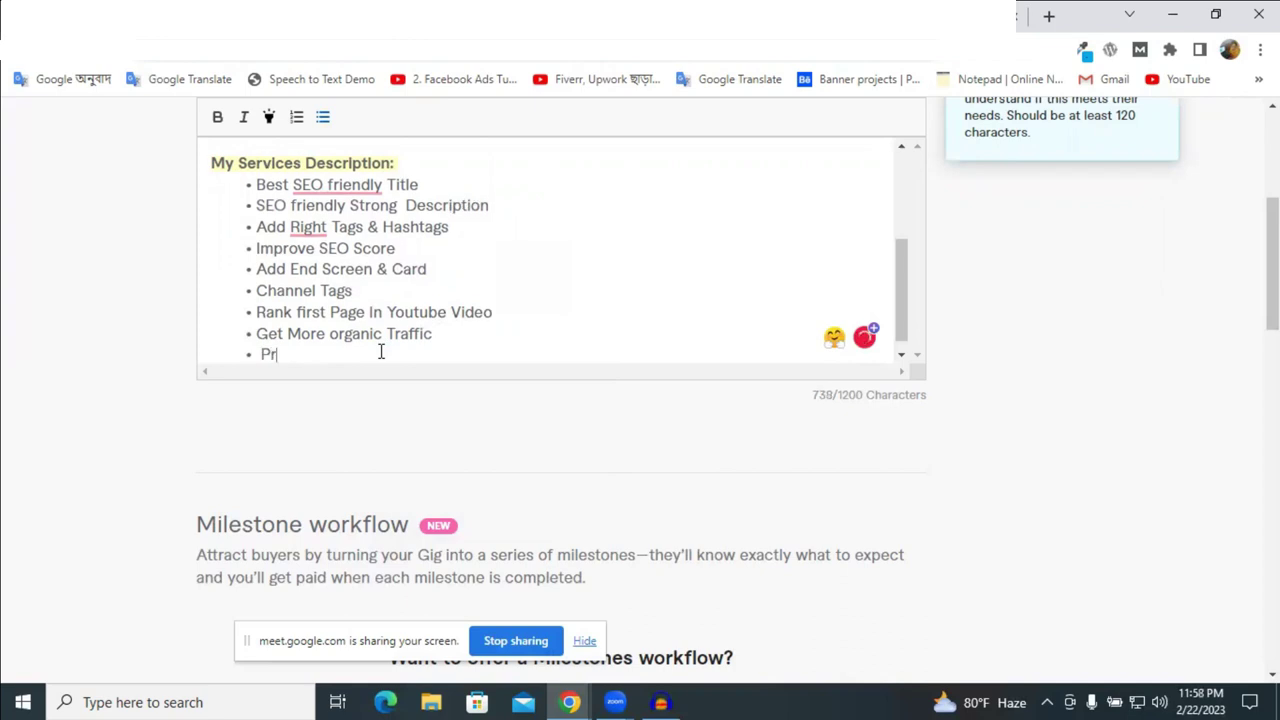
text(omote)
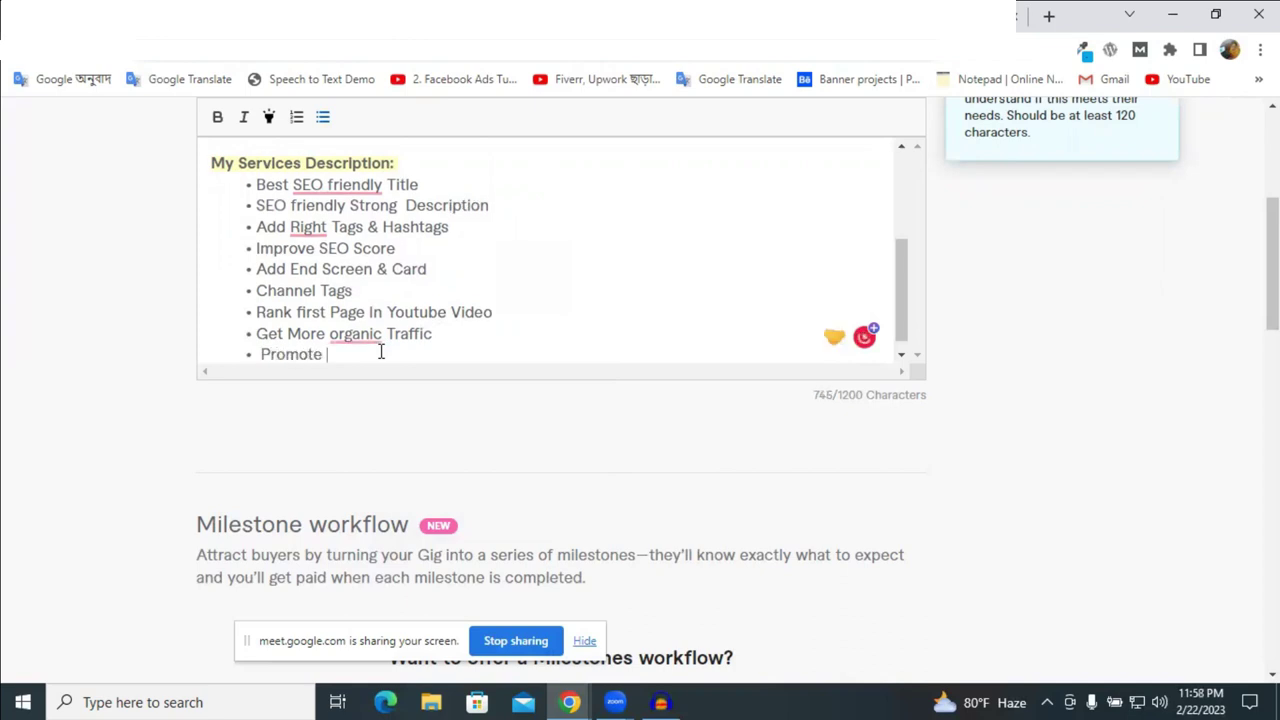
click(261, 352)
click(340, 358)
key(BackSpace)
text(And)
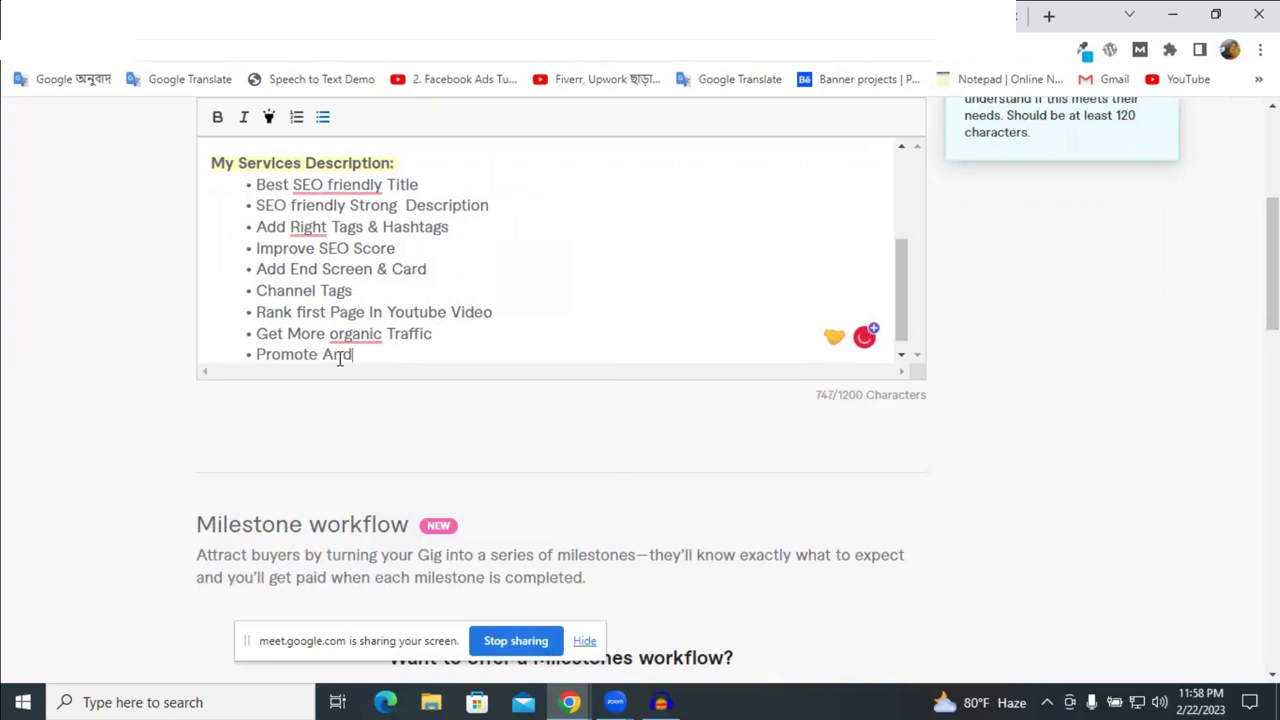
key(BackSpace)
key(BackSpace)
key(BackSpace)
text(& Marketing)
Replace the first o in Promote with a zero.
drag(273, 354, 281, 354)
scroll(280, 355, down, 1)
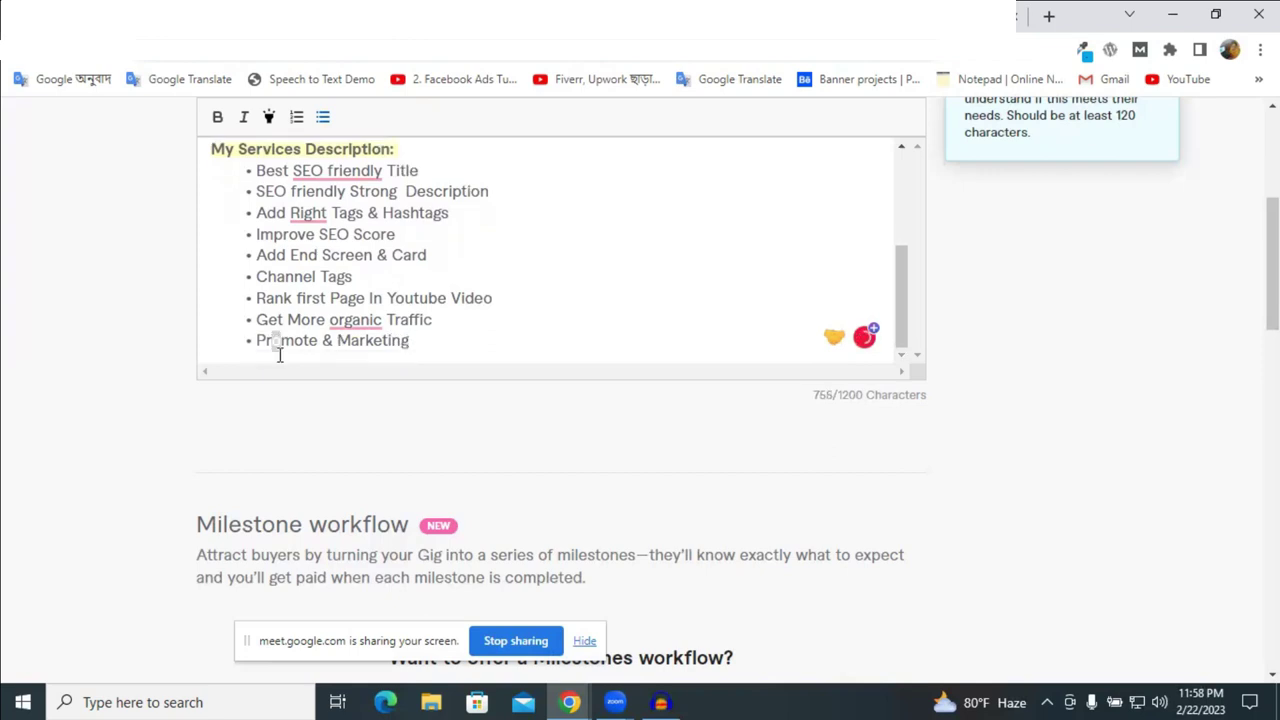
text())
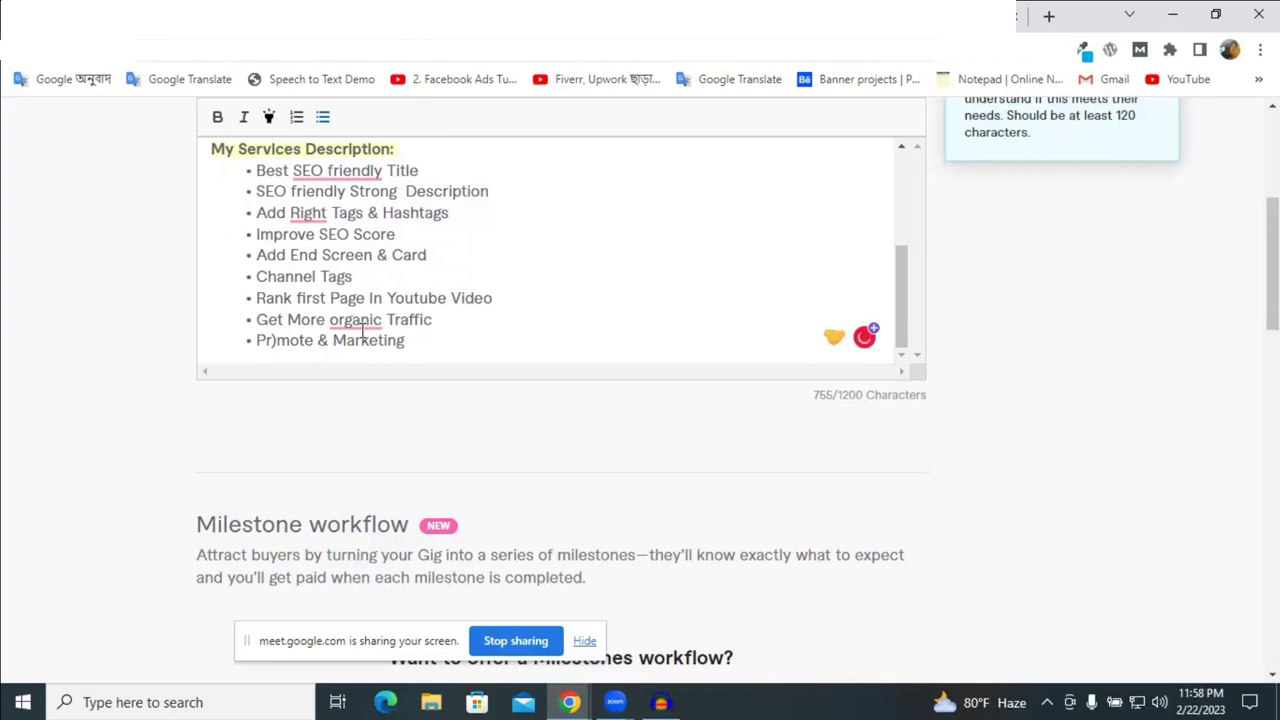
key(ctrl+z)
key(ctrl+y)
key(ctrl+z)
text(0)
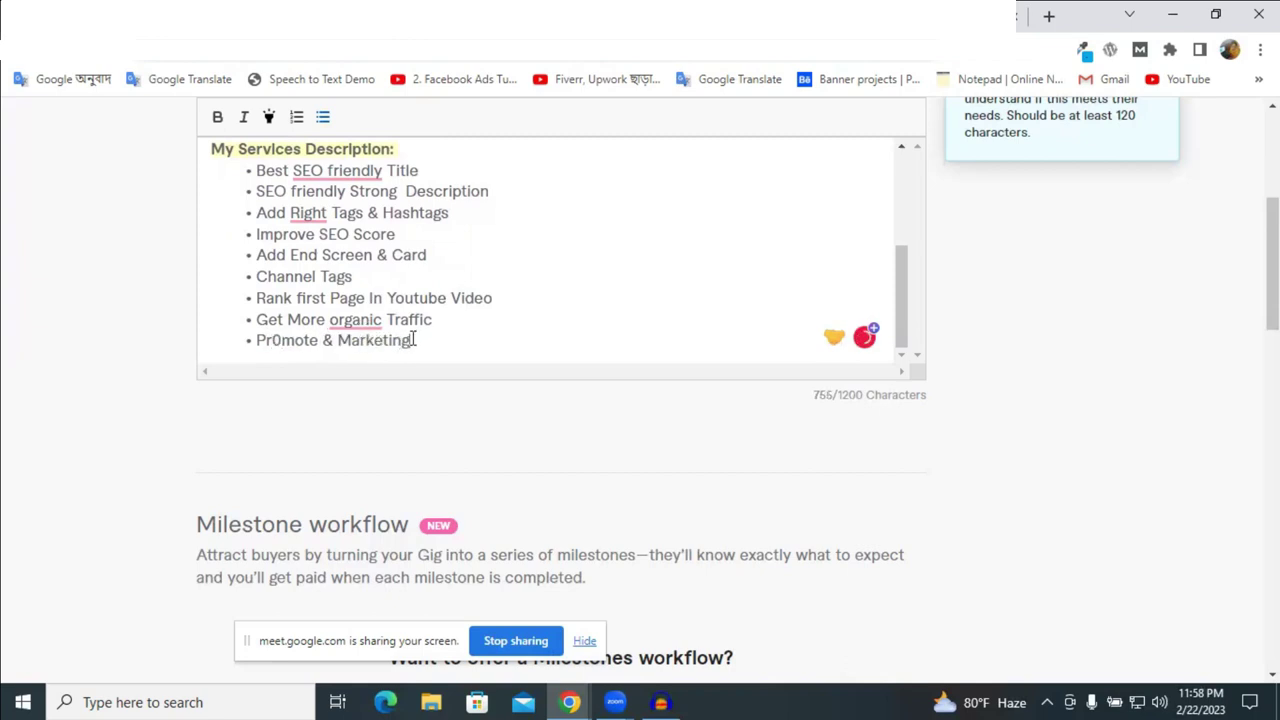
Finish the bullet as 'Pr0m0te & Marketing YT Video', fixing the YT capitalisation.
click(297, 340)
key(Delete)
text(0)
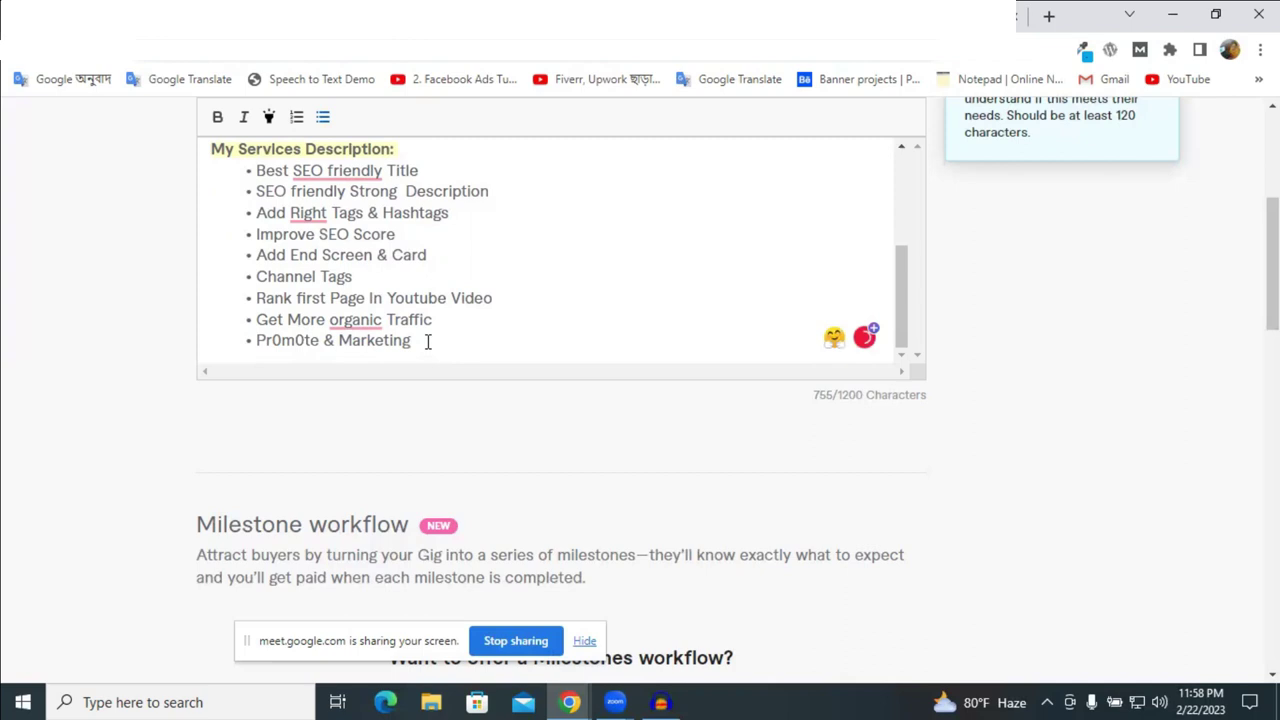
text( y)
text(oV)
text(ideo)
key(Return)
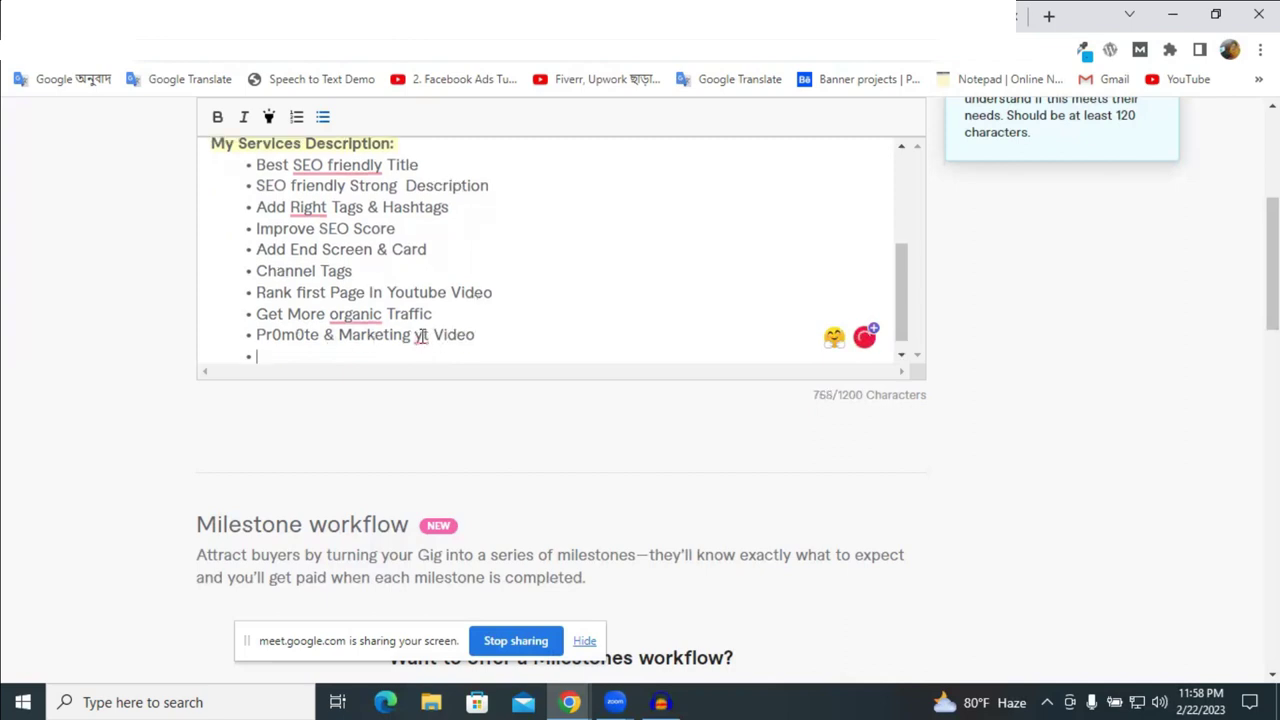
mouse_move(421, 336)
double_click(421, 335)
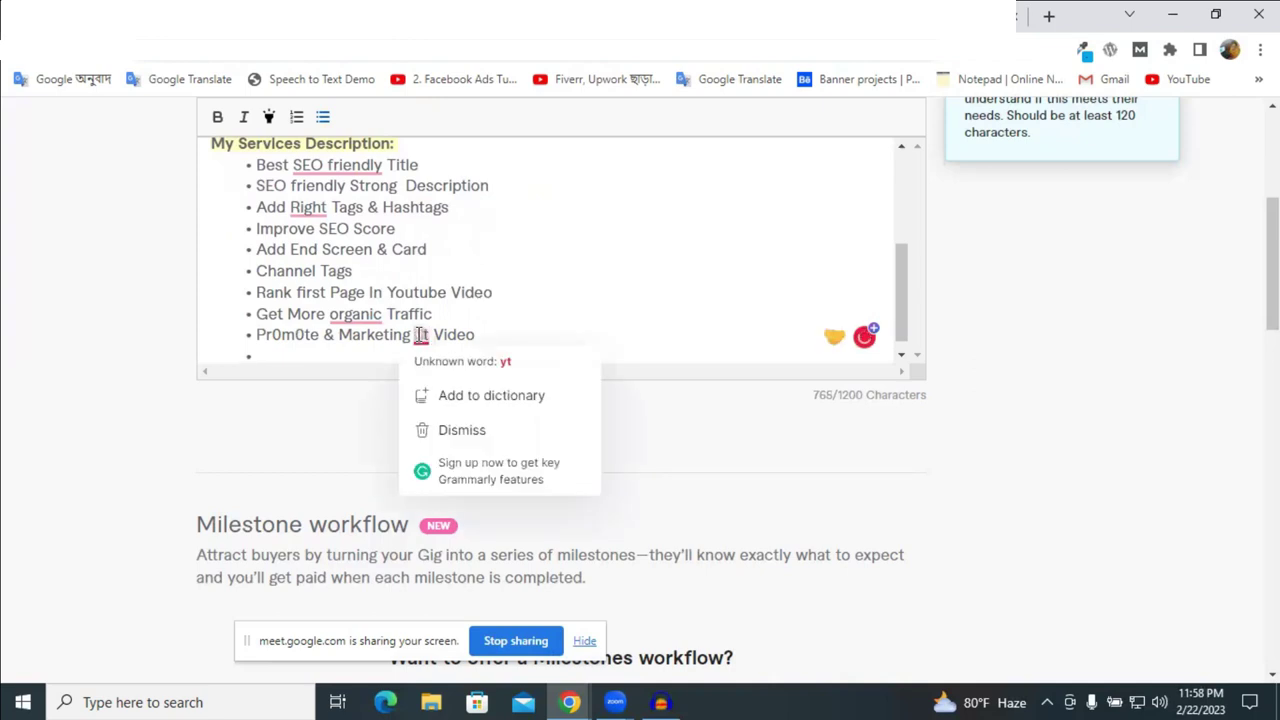
text(Yt)
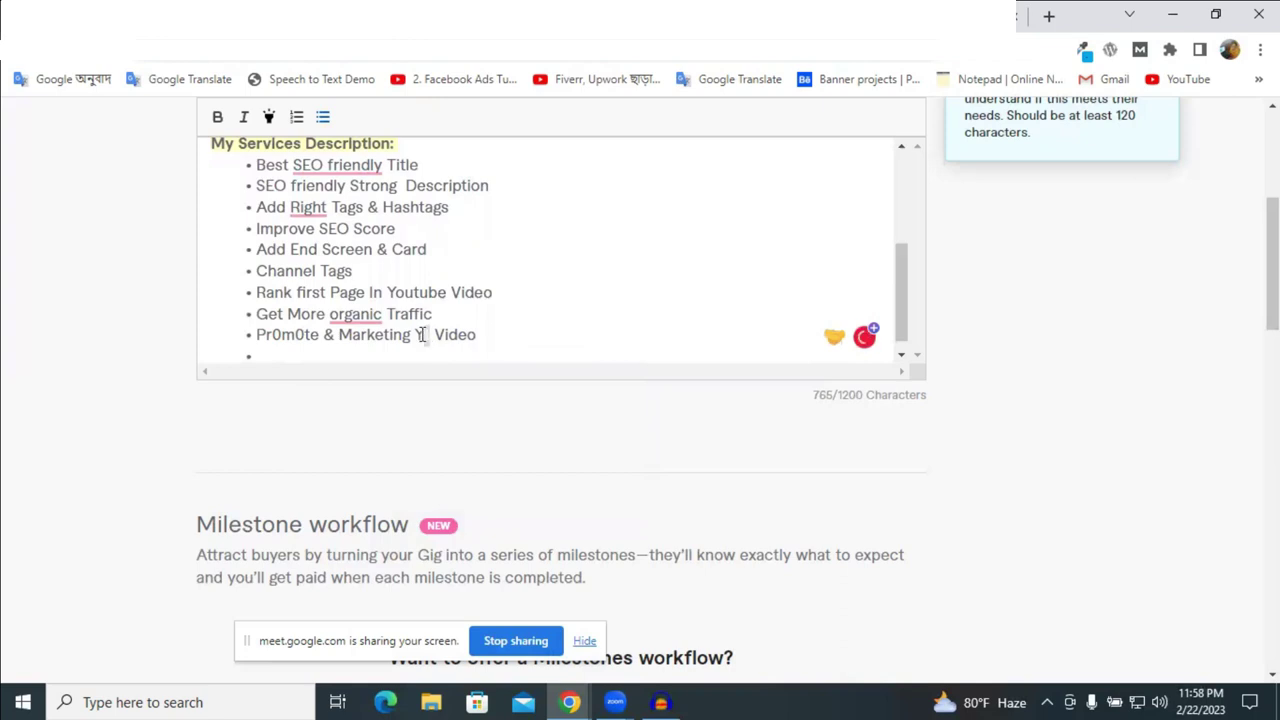
key(BackSpace)
text(T)
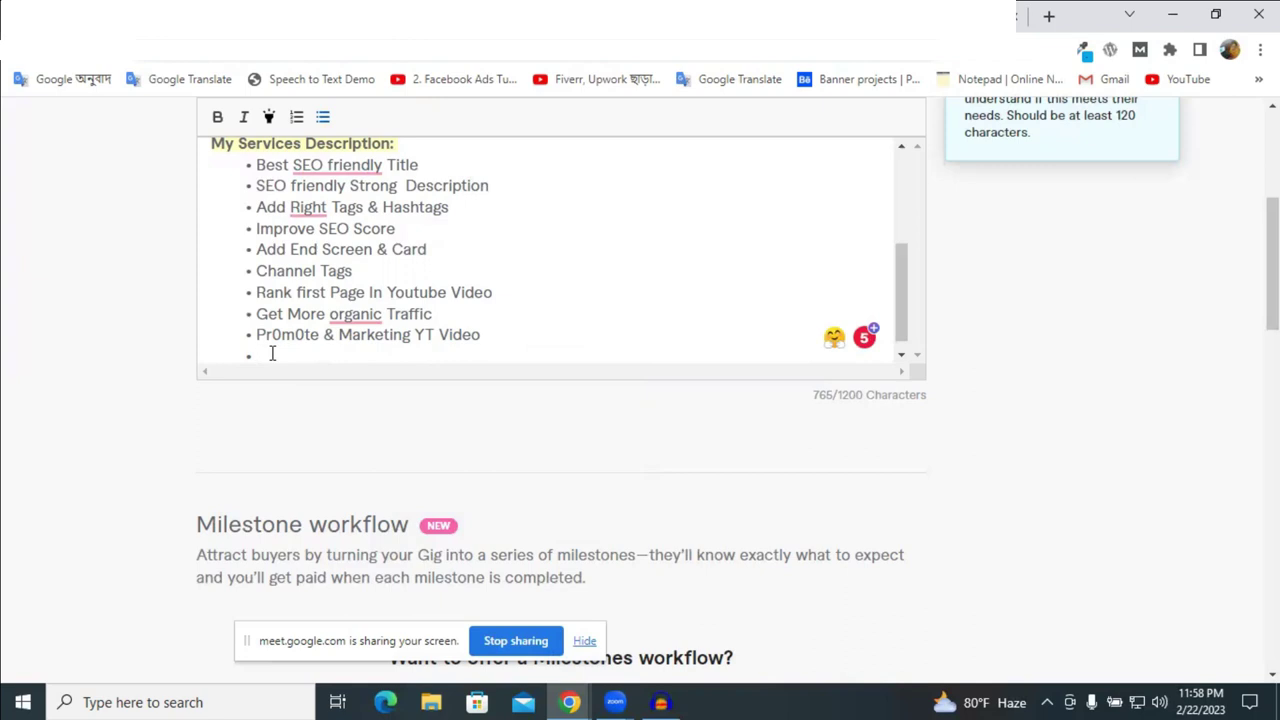
Add an 'Eye Catching Thumbnail Create' bullet, accepting the Thumbnail spelling fix.
text(Ey)
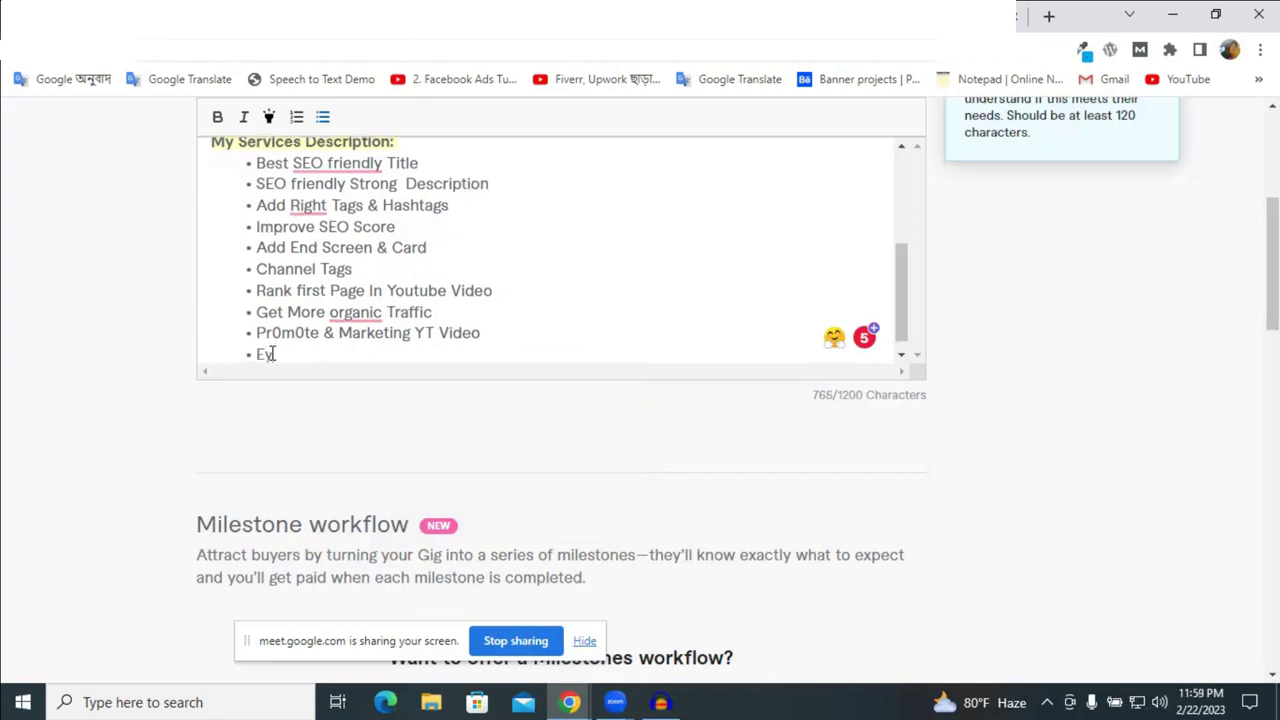
text(e Catching)
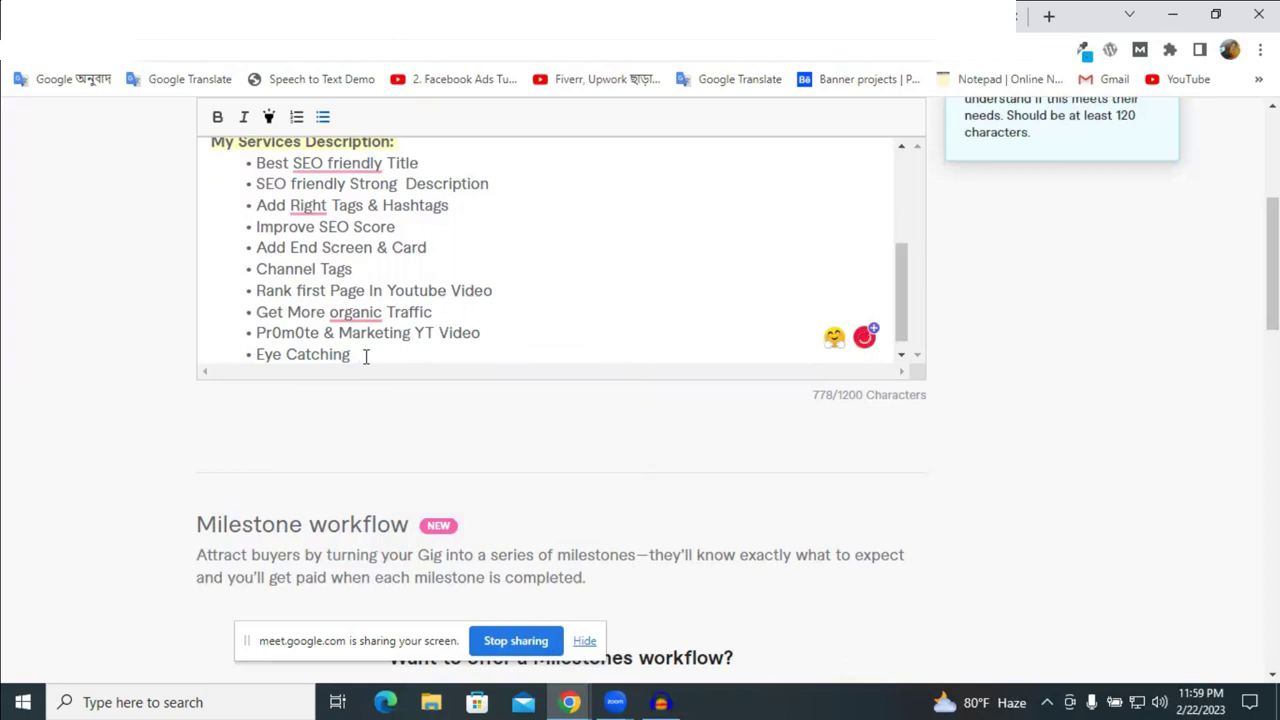
text(Thumbnail )
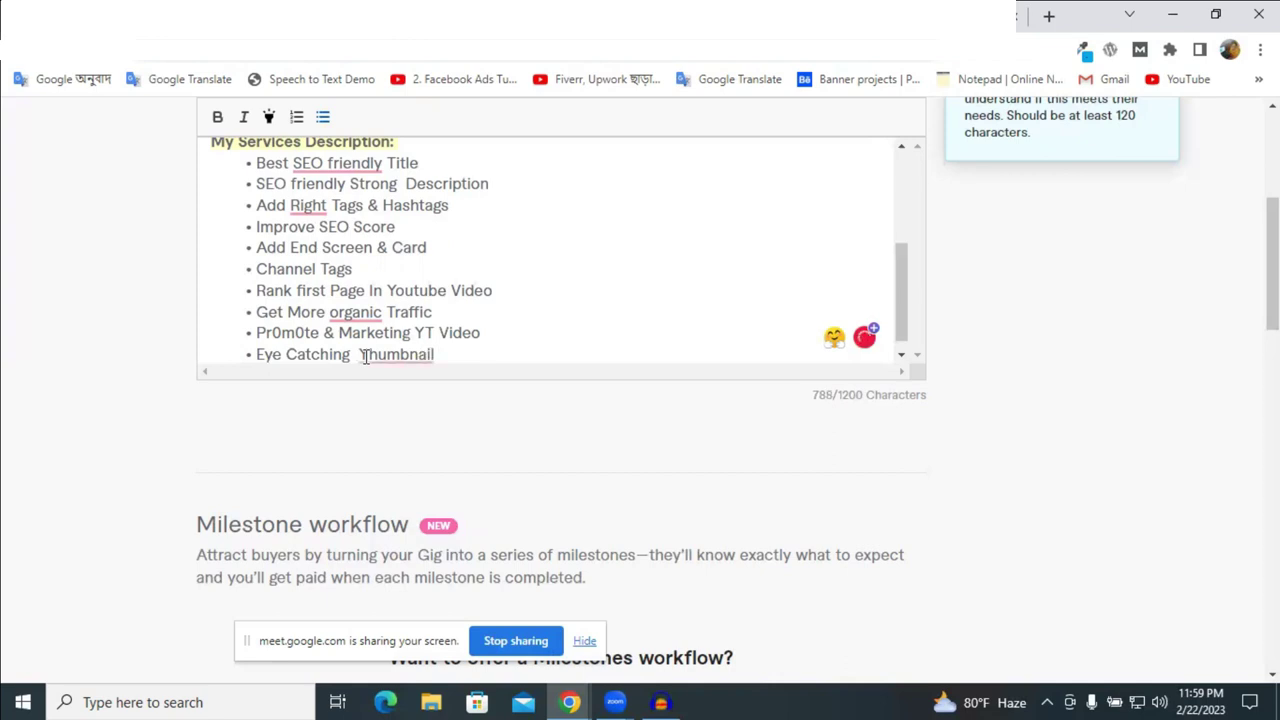
text(Create)
mouse_move(424, 350)
click(400, 387)
scroll(514, 348, down, 1)
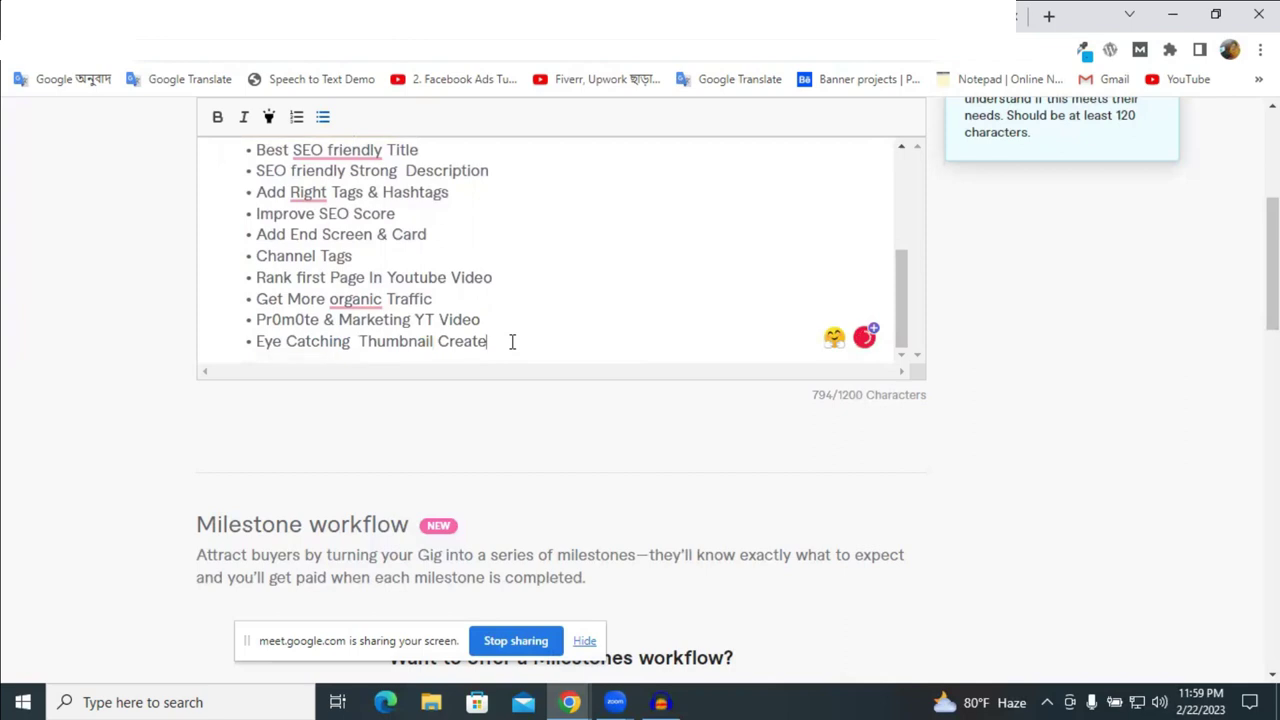
Add a 'Manage YT Channel' bullet and start a new line below it.
key(Return)
text(Manage )
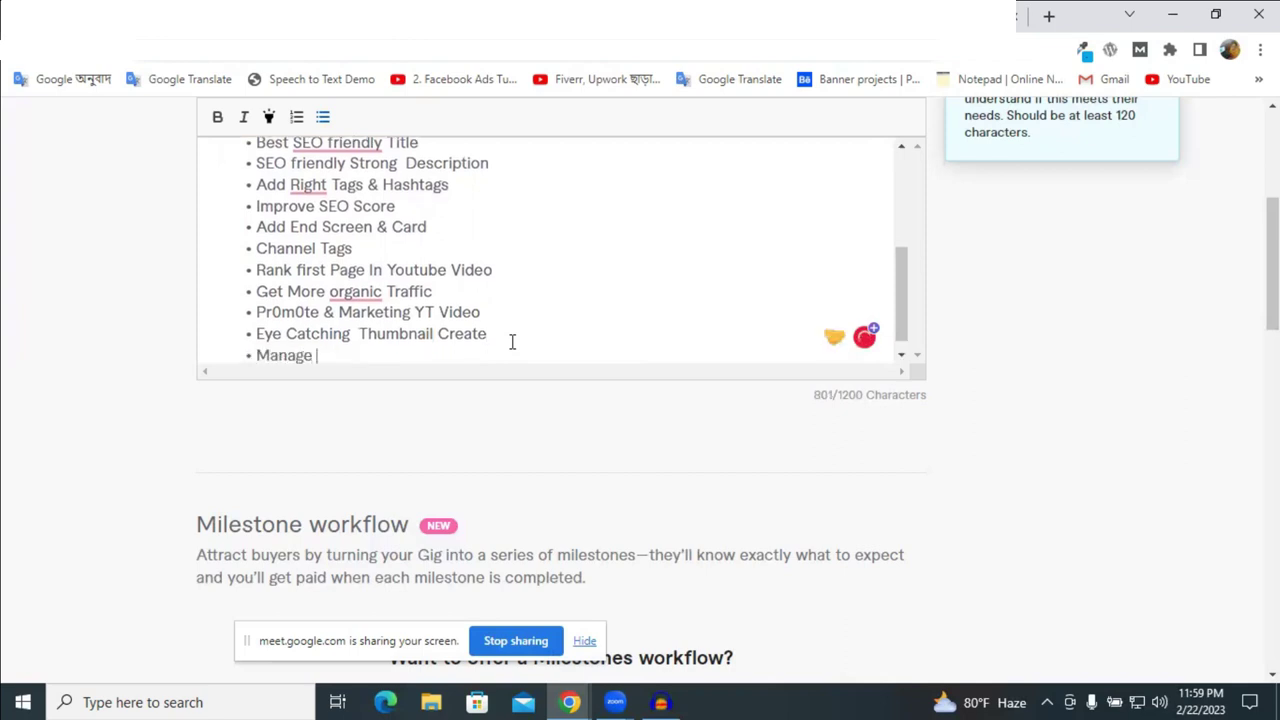
text(Yt Channel)
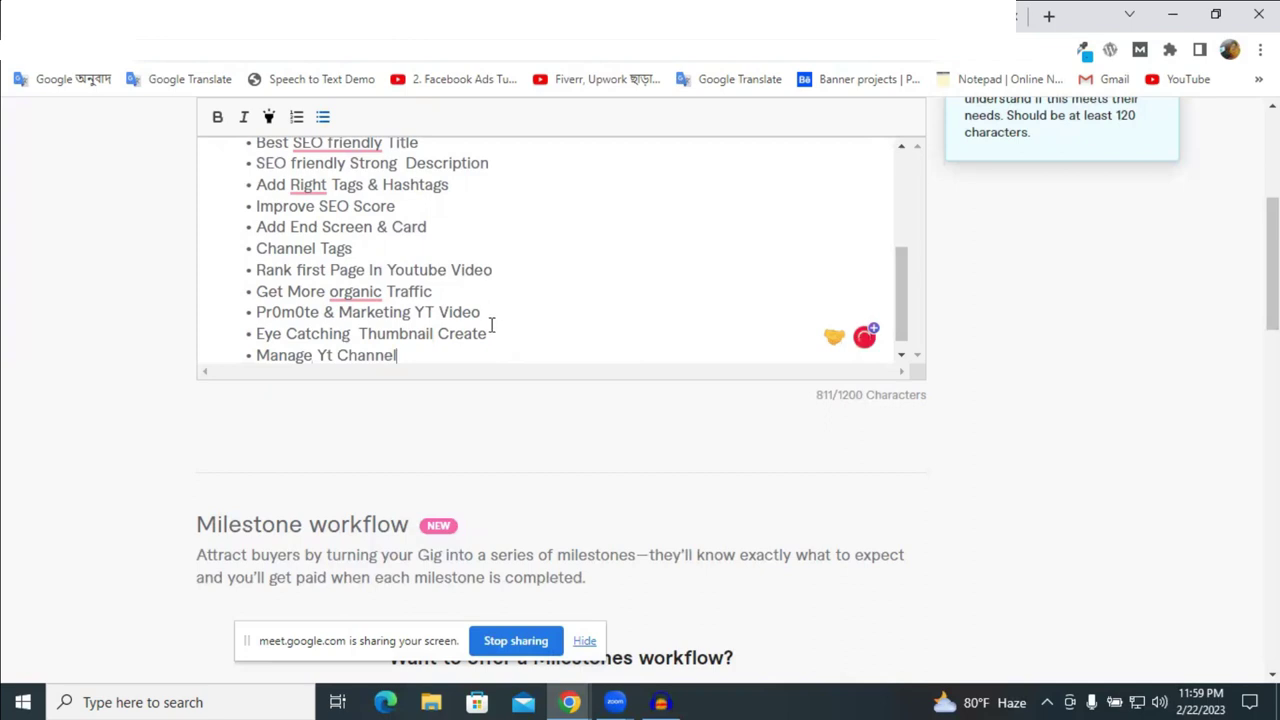
click(326, 353)
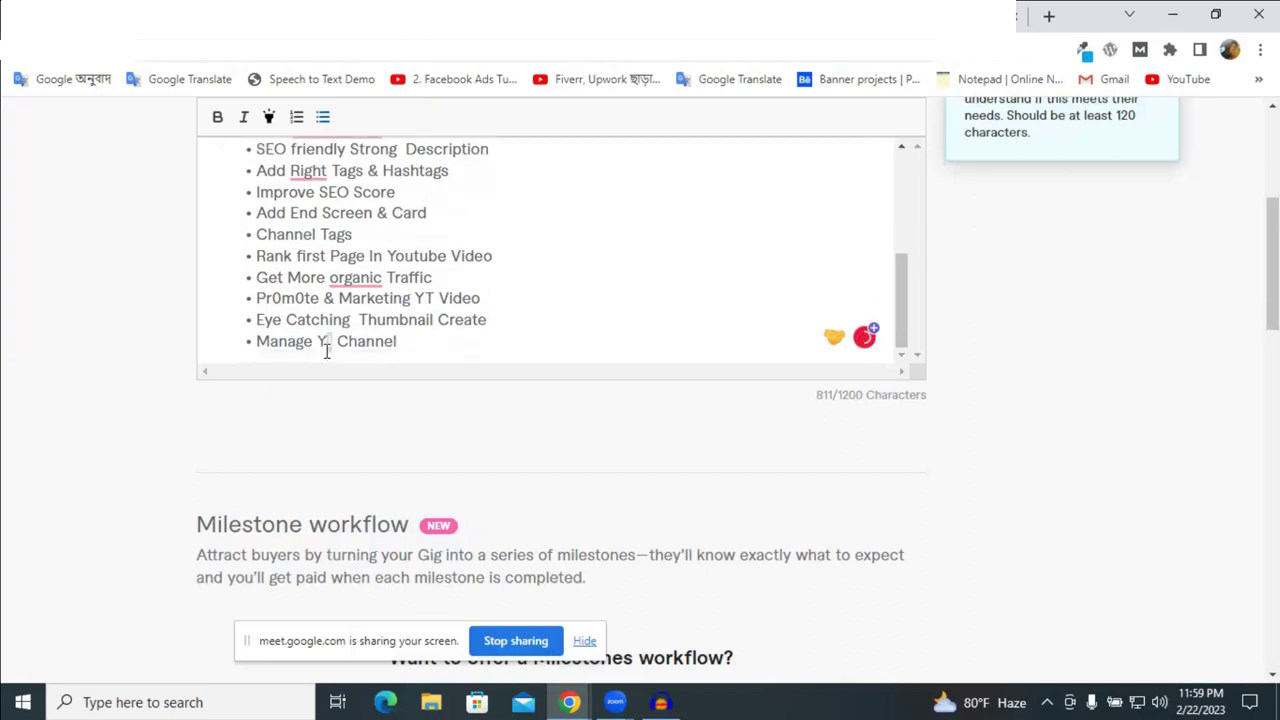
text(T)
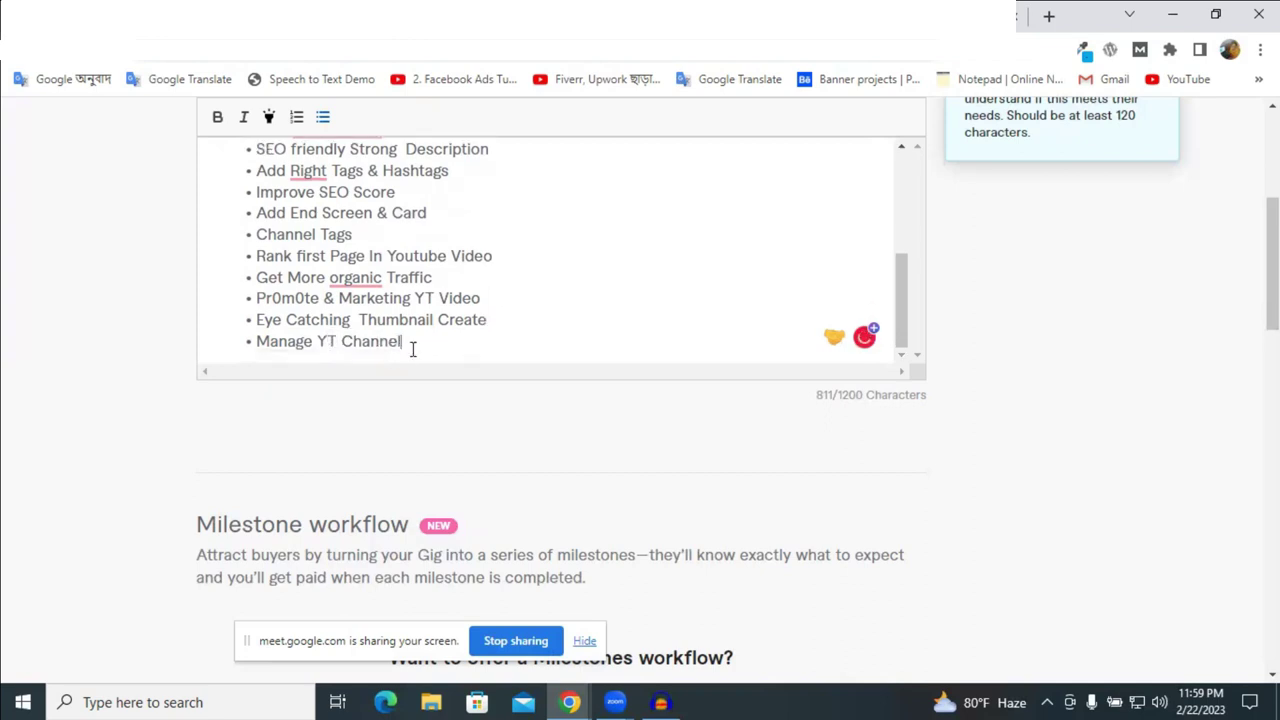
key(Return)
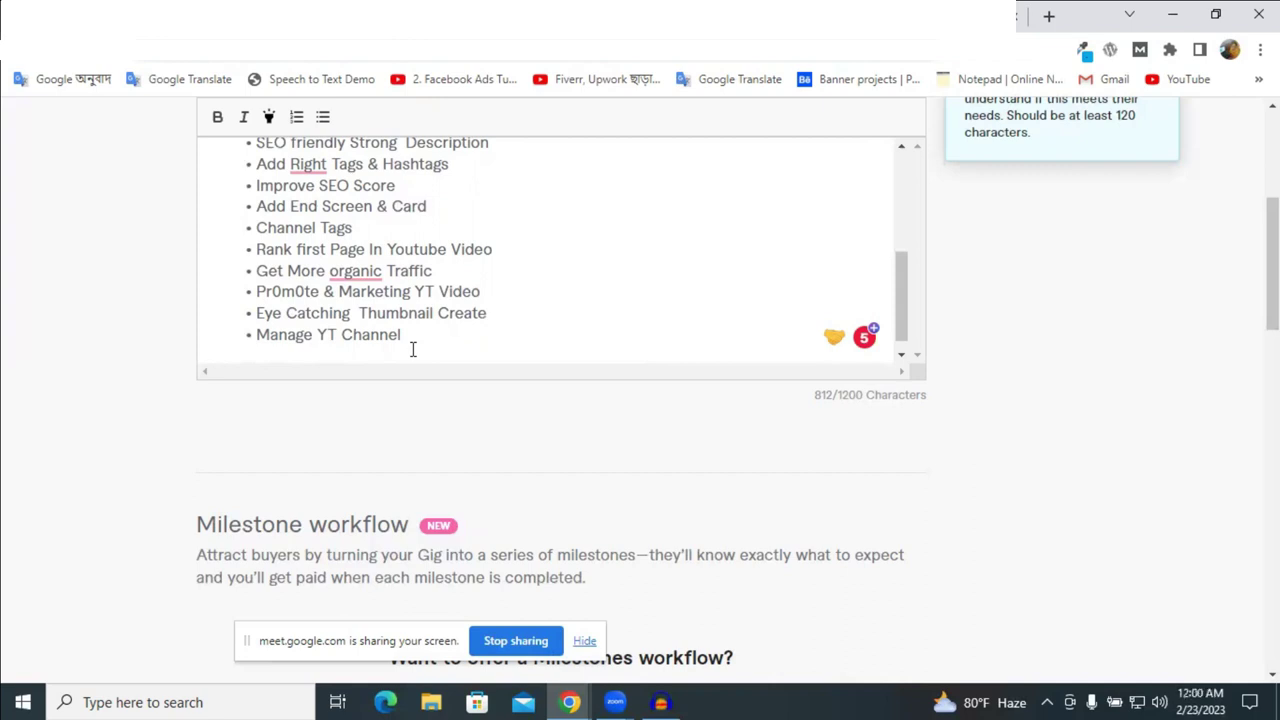
Type a '100% Mantend YT Tos' bullet, then delete it and its bullet marker.
text(- )
text(1)
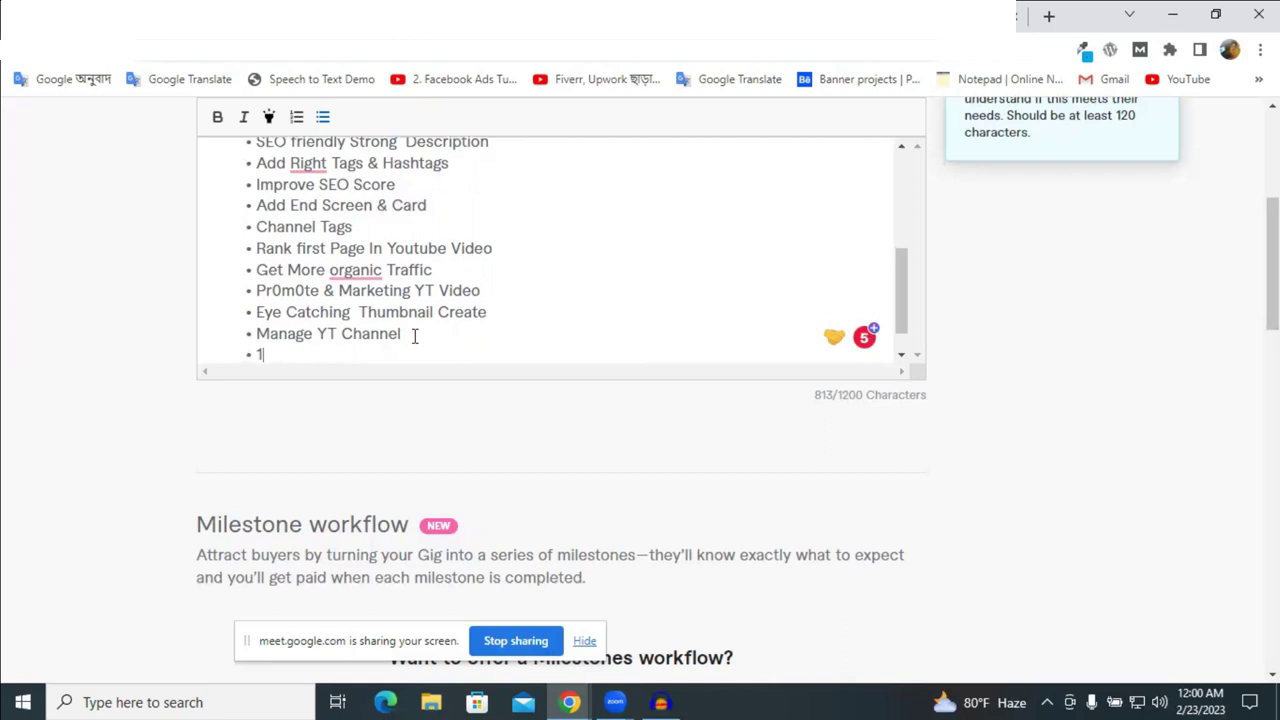
text(00%)
text(Mantend)
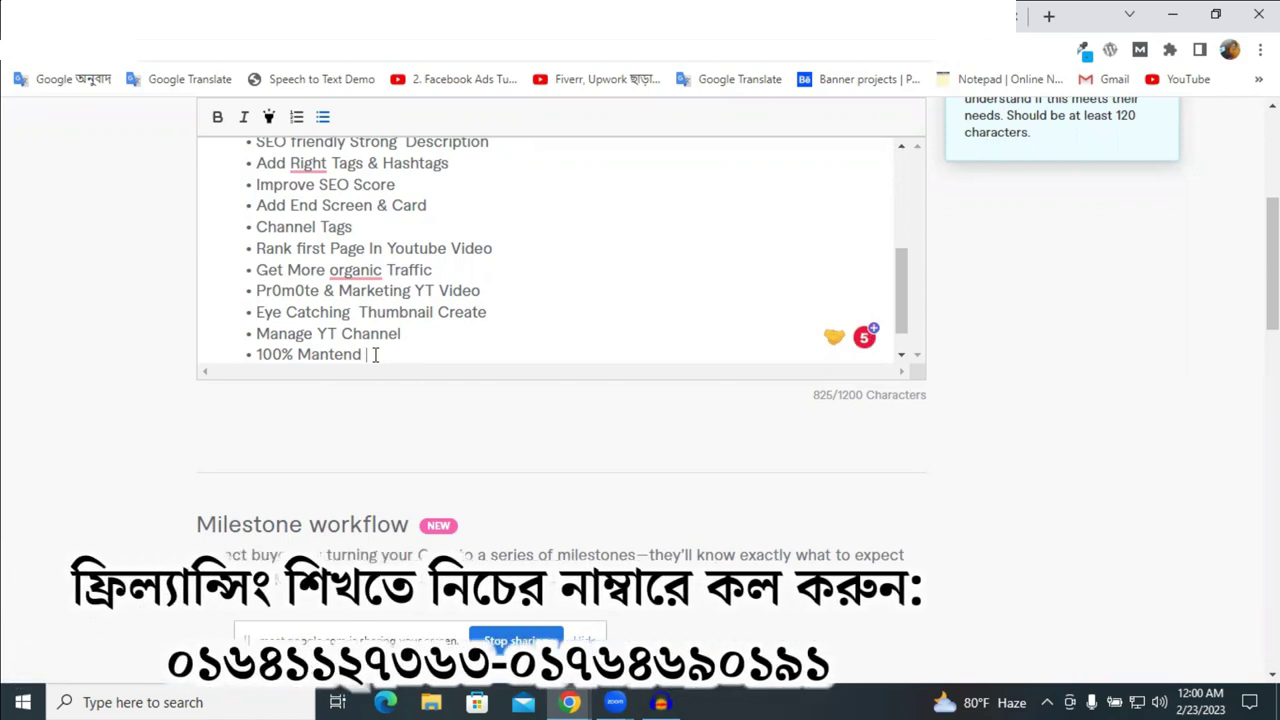
text(Y)
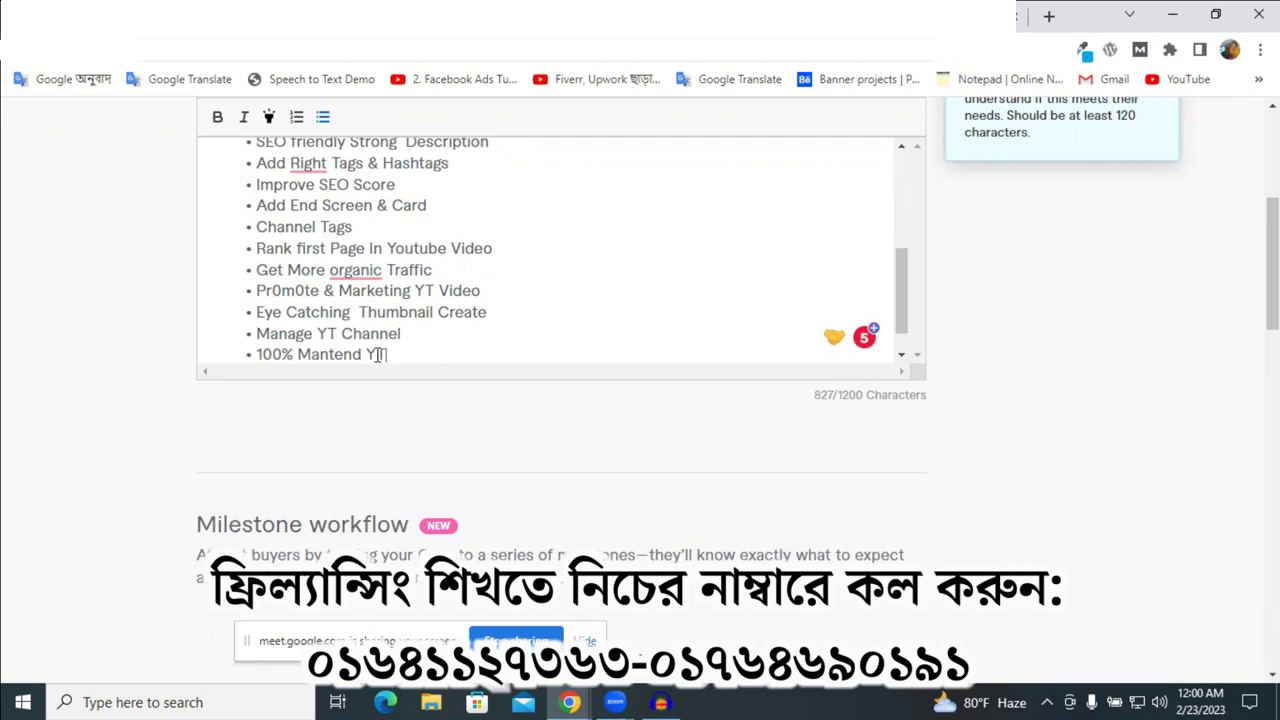
text(T Tos)
key(Return)
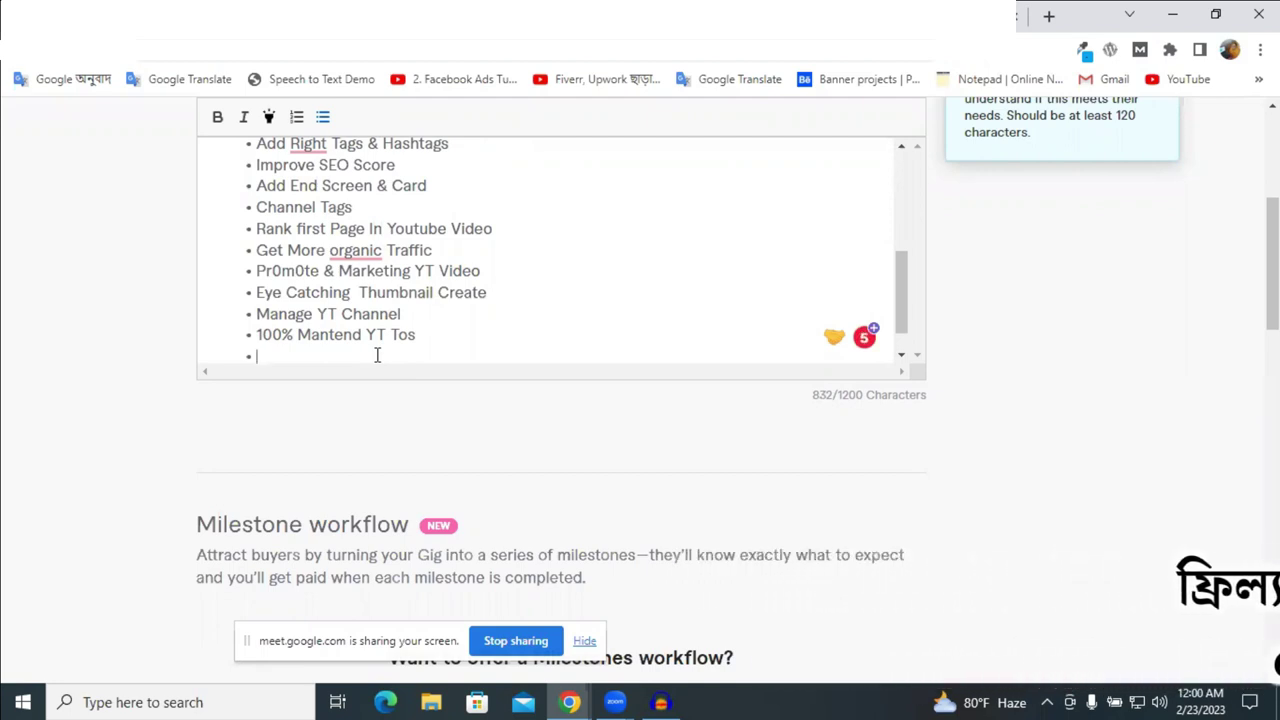
key(BackSpace)
key(BackSpace)
key(BackSpace)
key(BackSpace)
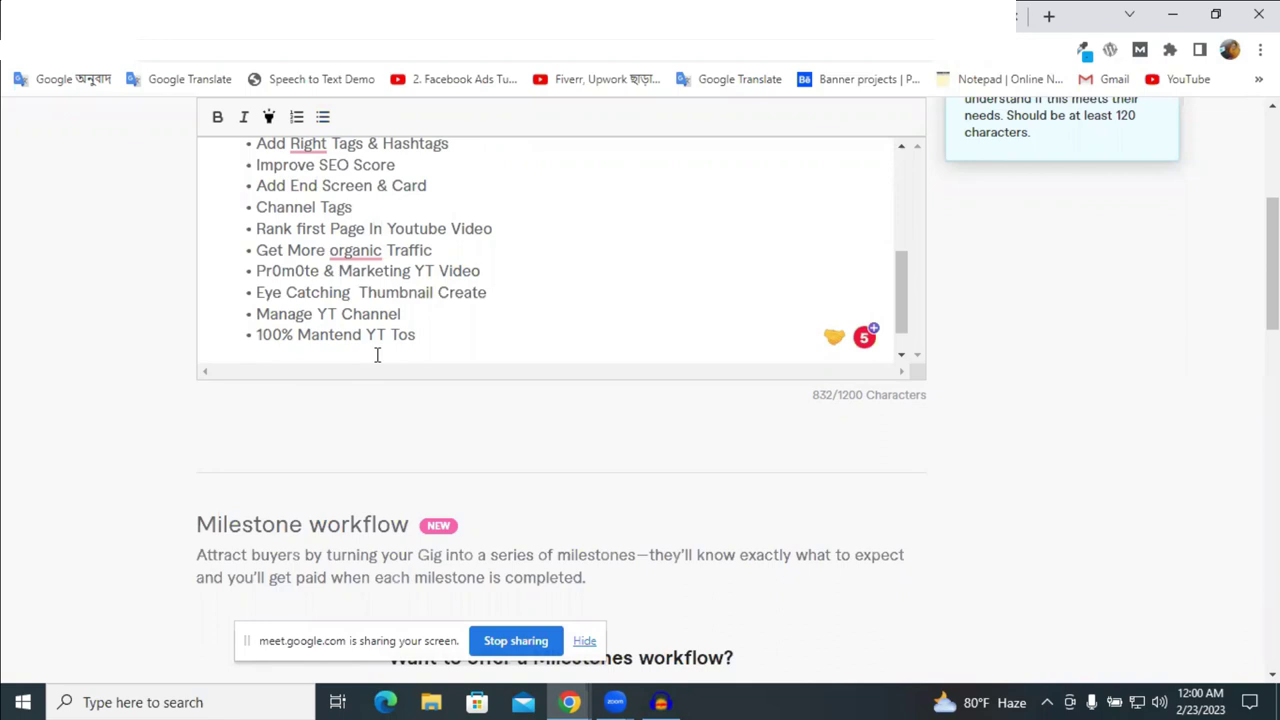
key(BackSpace)
key(BackSpace)
key(BackSpace)
key(BackSpace)
key(BackSpace)
key(BackSpace)
key(BackSpace)
key(BackSpace)
key(BackSpace)
key(BackSpace)
key(BackSpace)
key(BackSpace)
key(BackSpace)
key(BackSpace)
key(BackSpace)
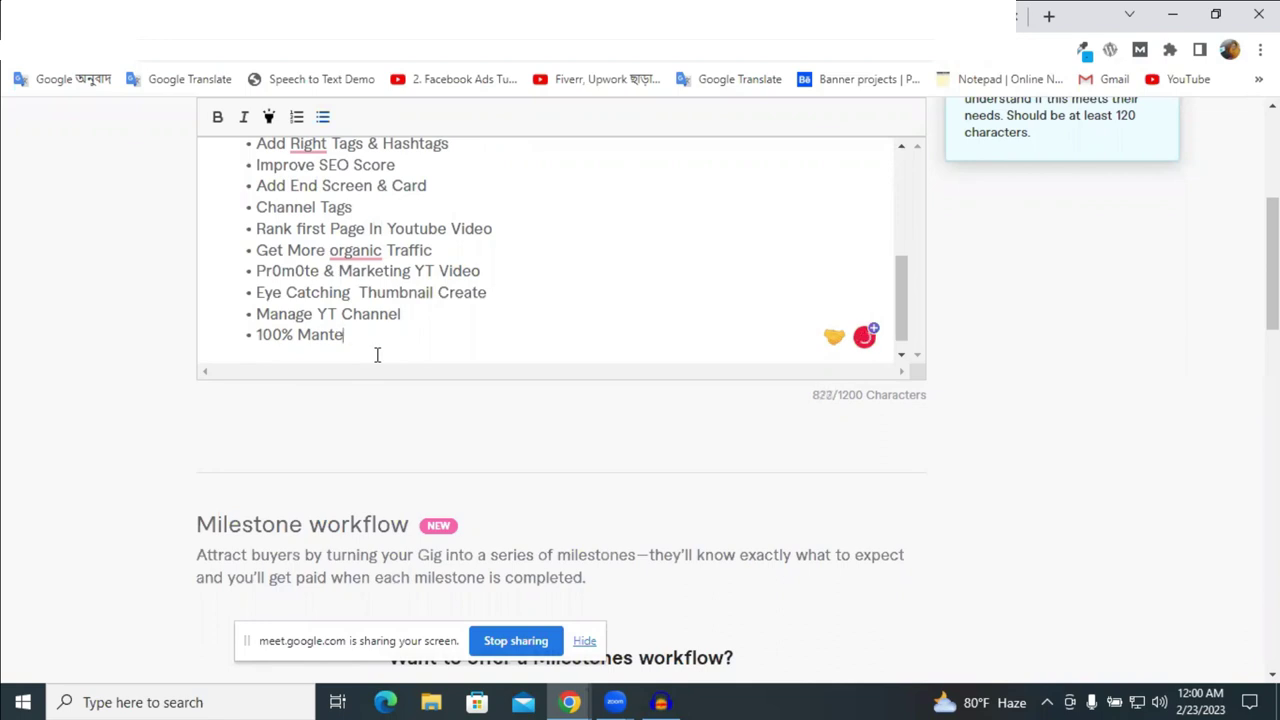
key(BackSpace)
key(BackSpace)
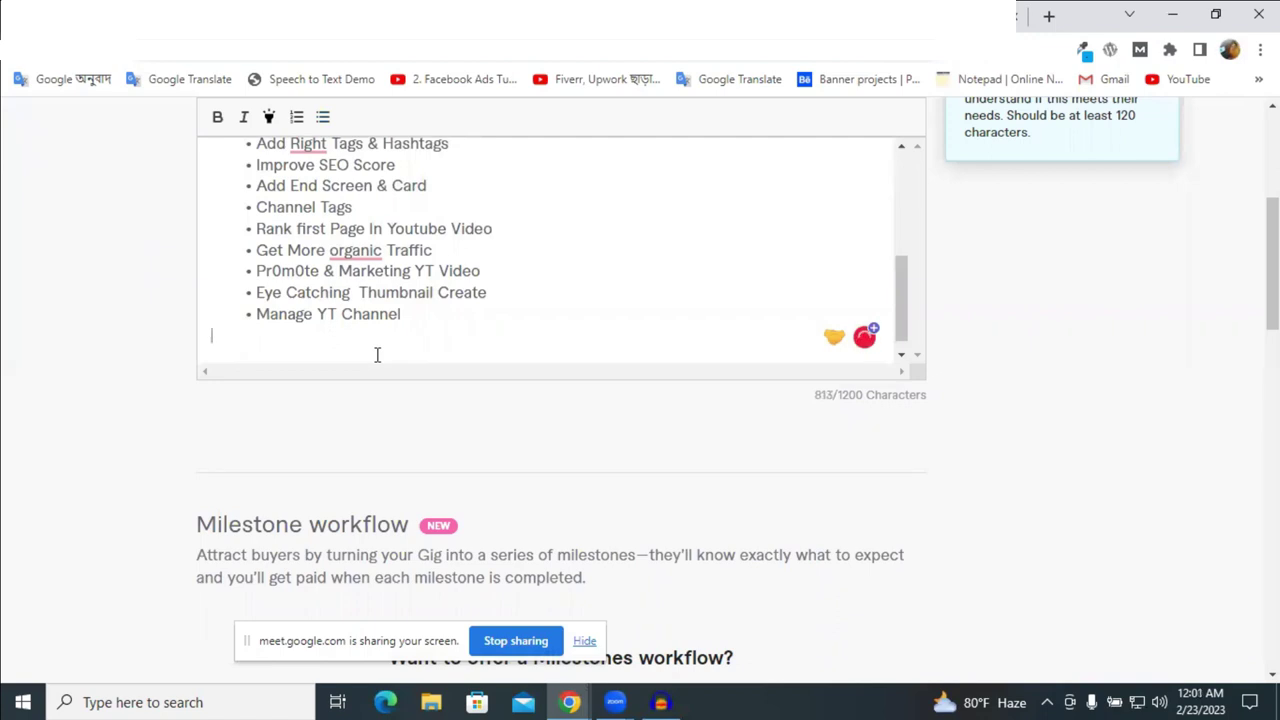
Type the 'Why Choose Me?' heading, make it bold and highlighted, and add a line below.
key(Return)
text(Why  )
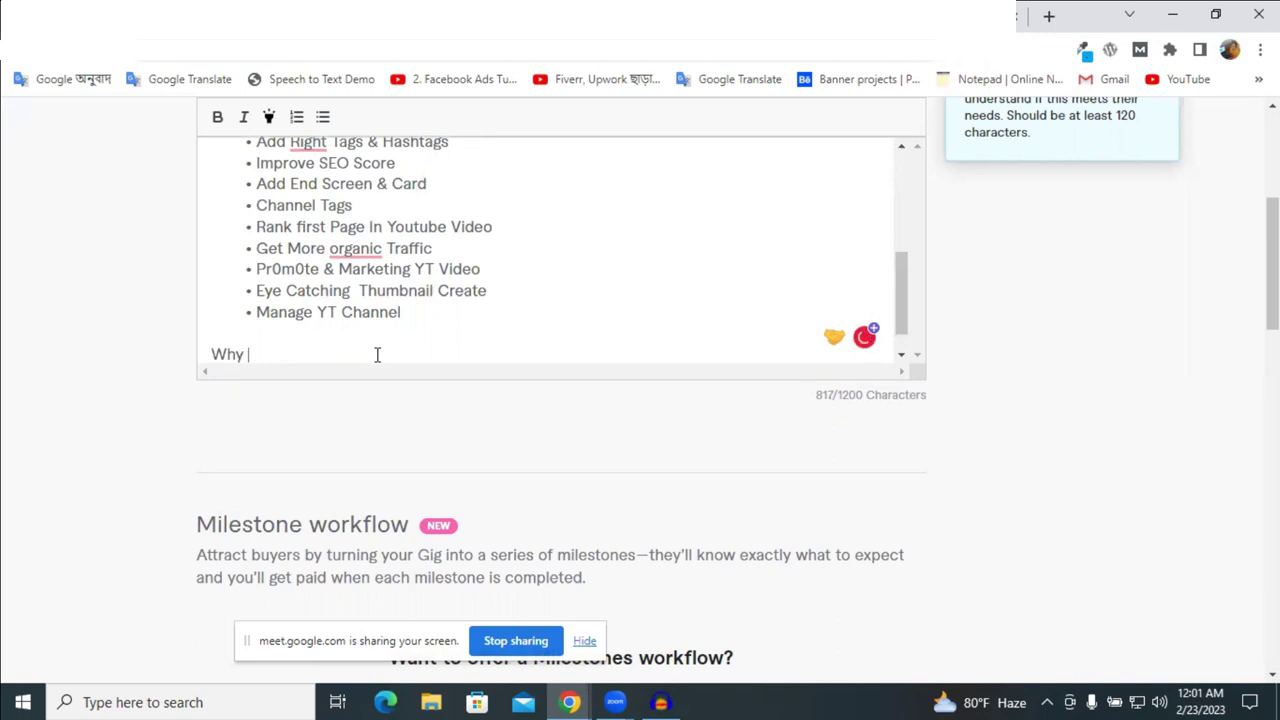
text(Choose Me)
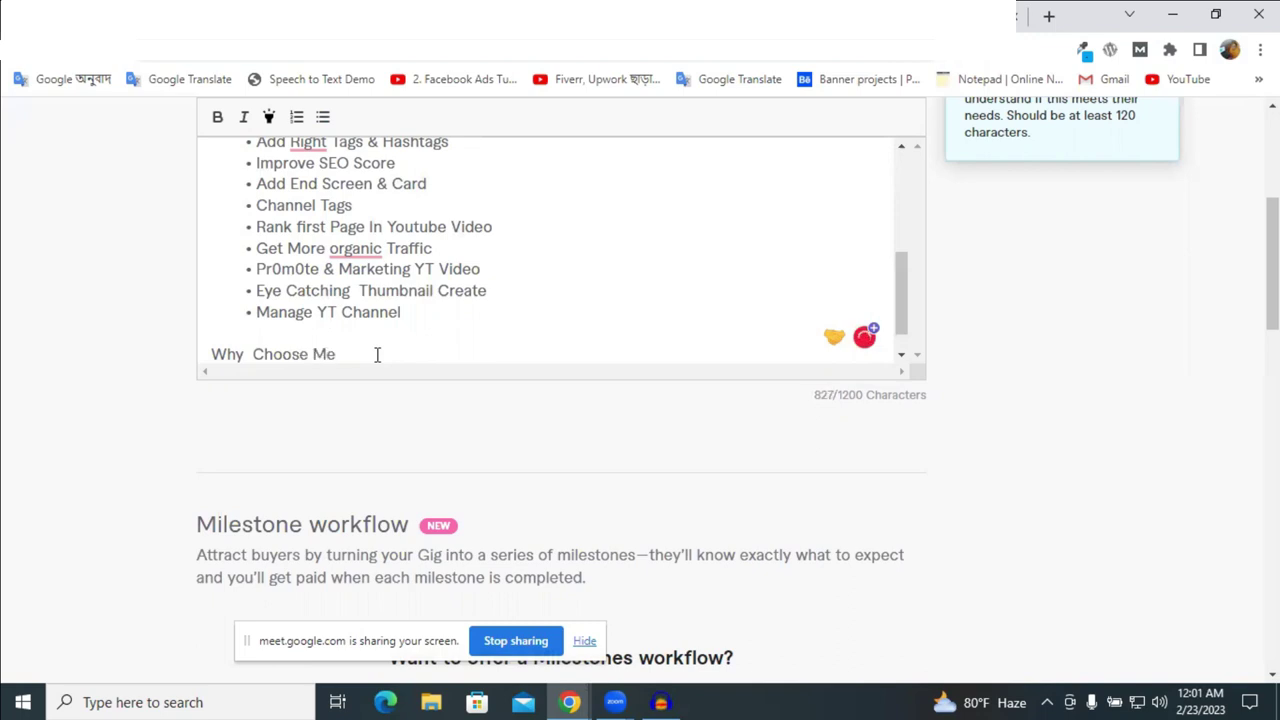
text(?)
click(256, 354)
key(BackSpace)
triple_click(256, 354)
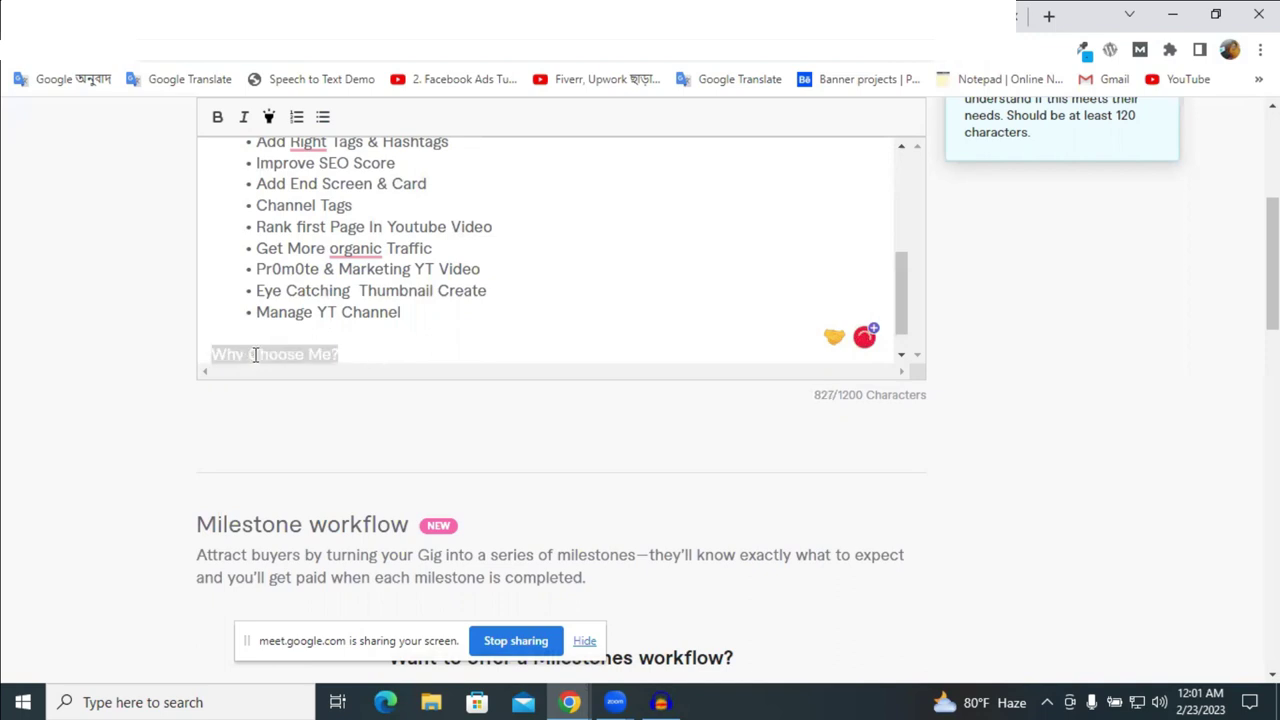
click(268, 117)
click(217, 117)
click(382, 356)
key(Return)
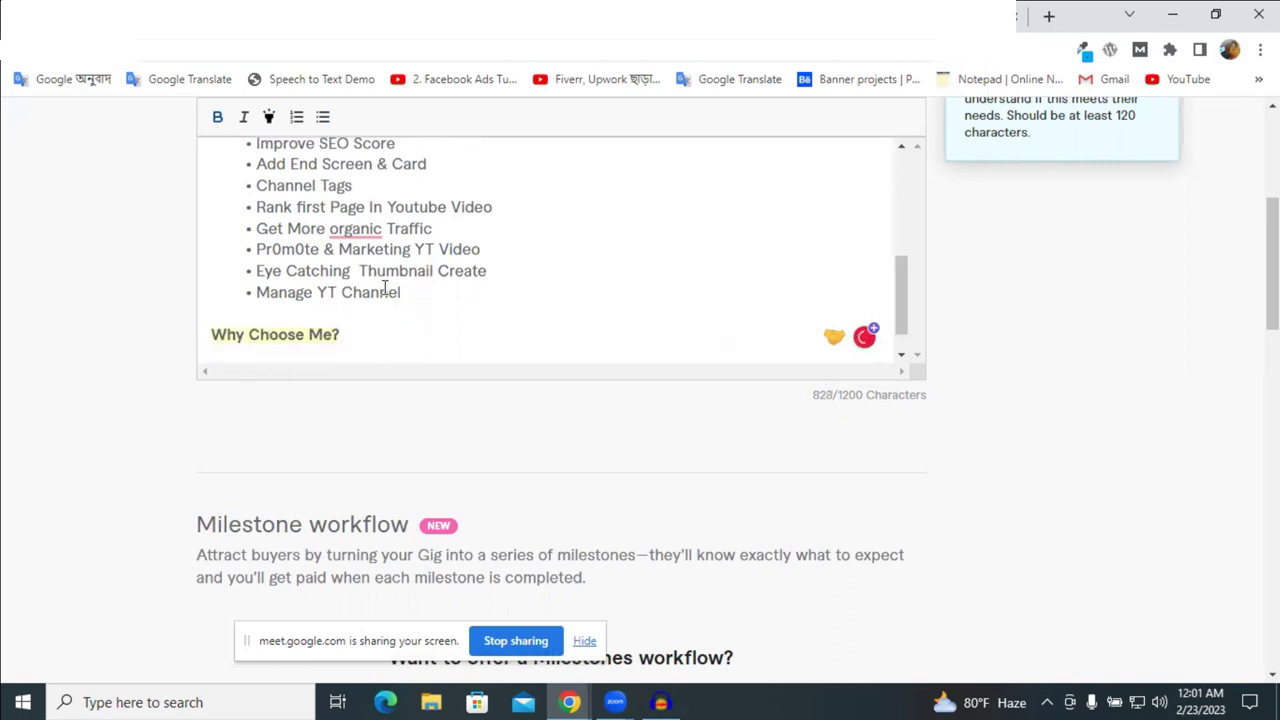
scroll(383, 357, down, 1)
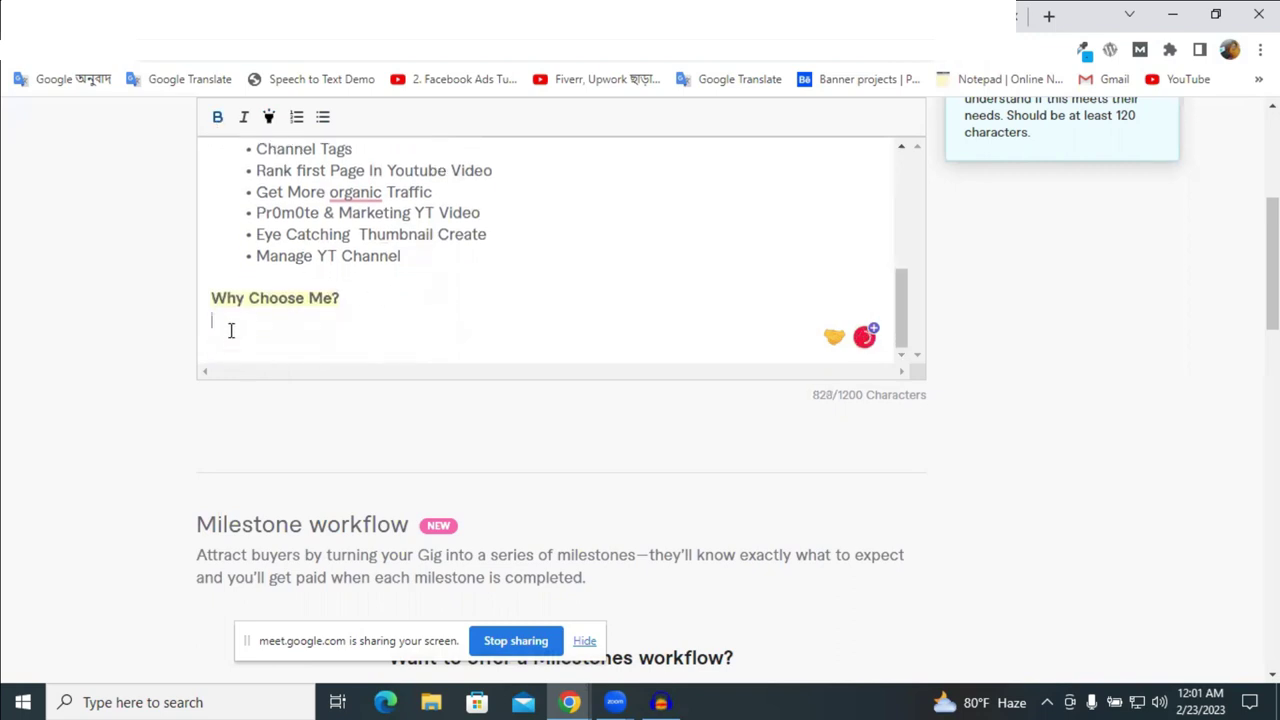
Start a numbered list with 'On-Time Delivery' as item one.
click(297, 118)
text(Cn)
text(-)
drag(286, 322, 254, 320)
click(295, 323)
text(Time Delivery)
key(Return)
Add '24/7 Customer Support' as the second numbered item.
text(@)
text(4)
key(BackSpace)
key(BackSpace)
text(24/)
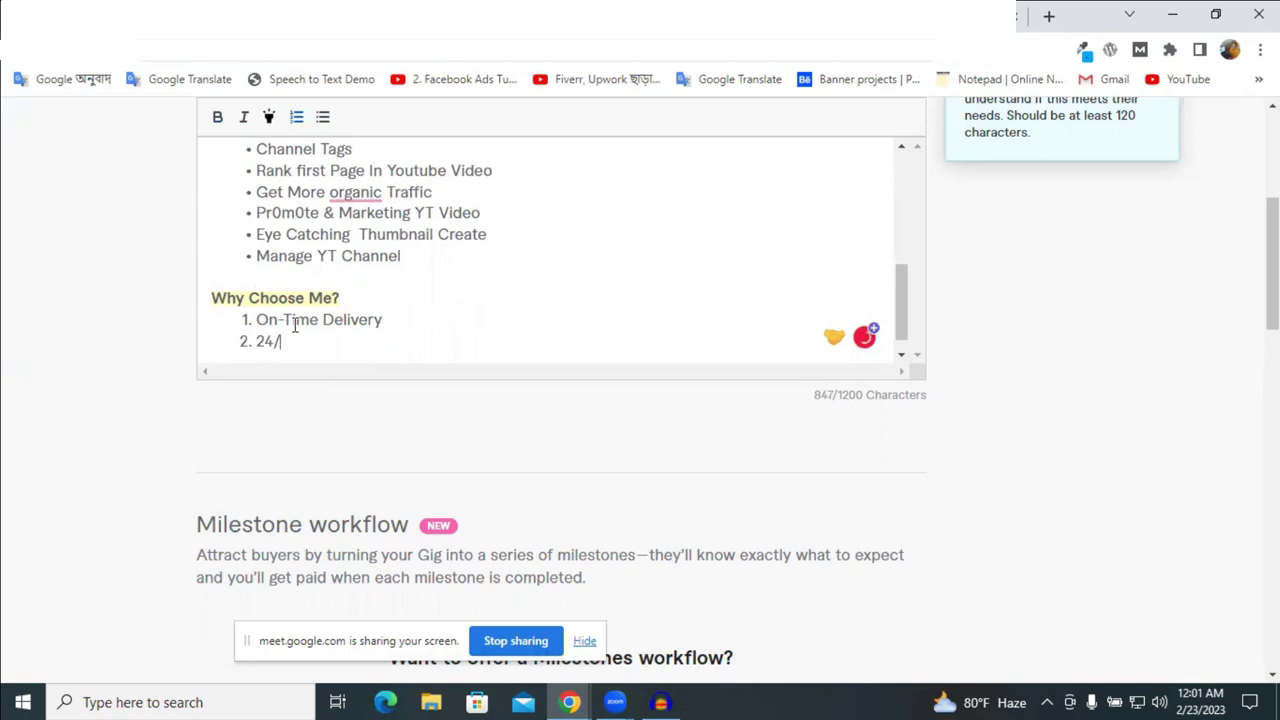
text(7 Custom,ar)
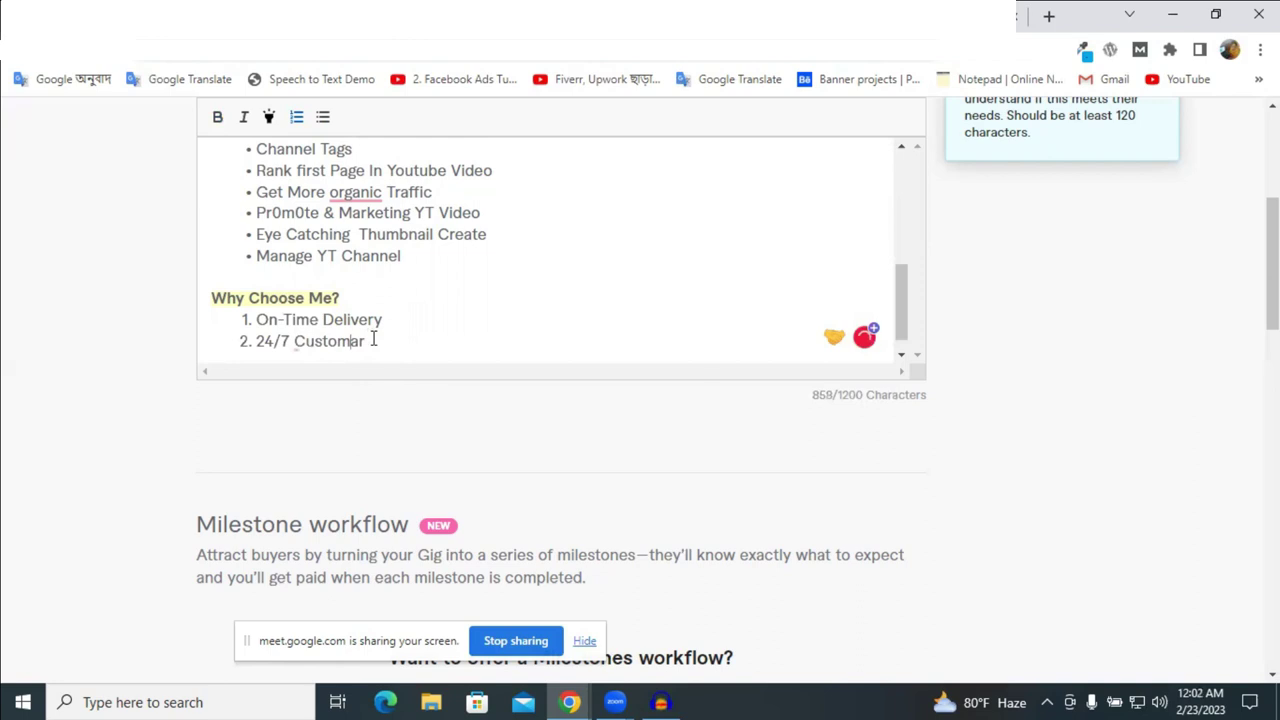
mouse_move(355, 344)
text(Support)
key(Return)
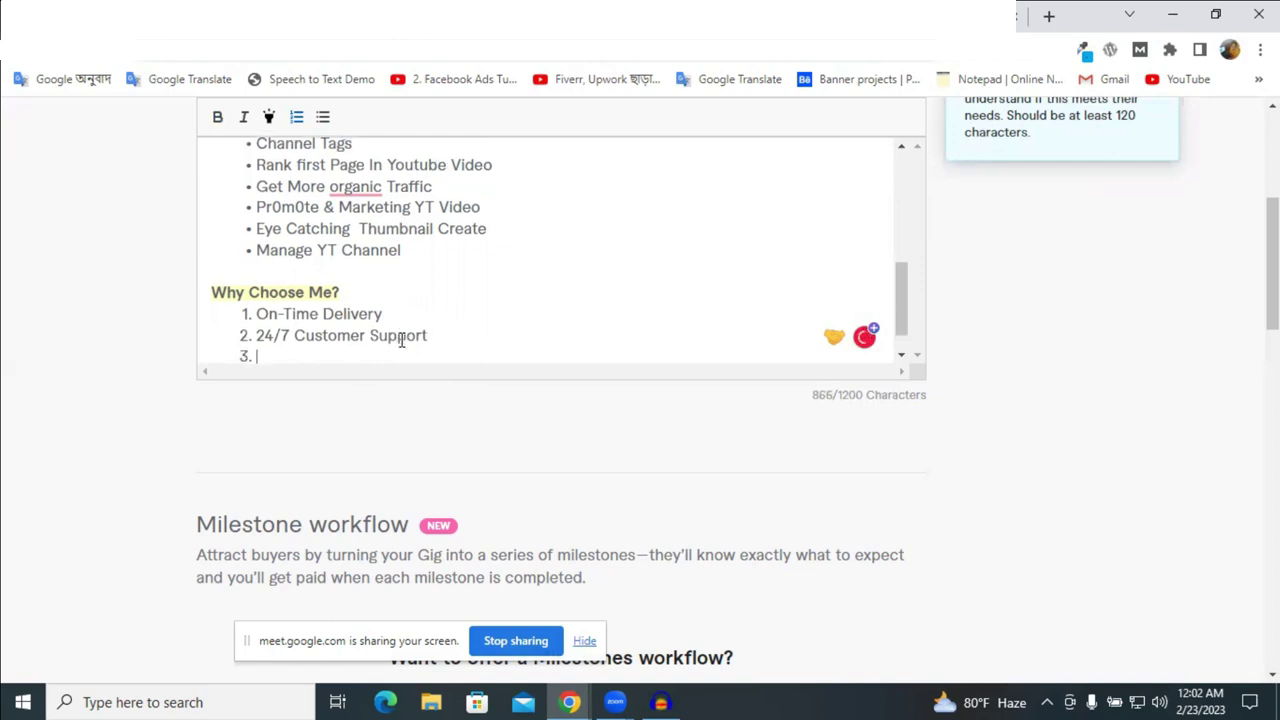
Add '100% Video Ranking' as the third numbered item.
text(100)
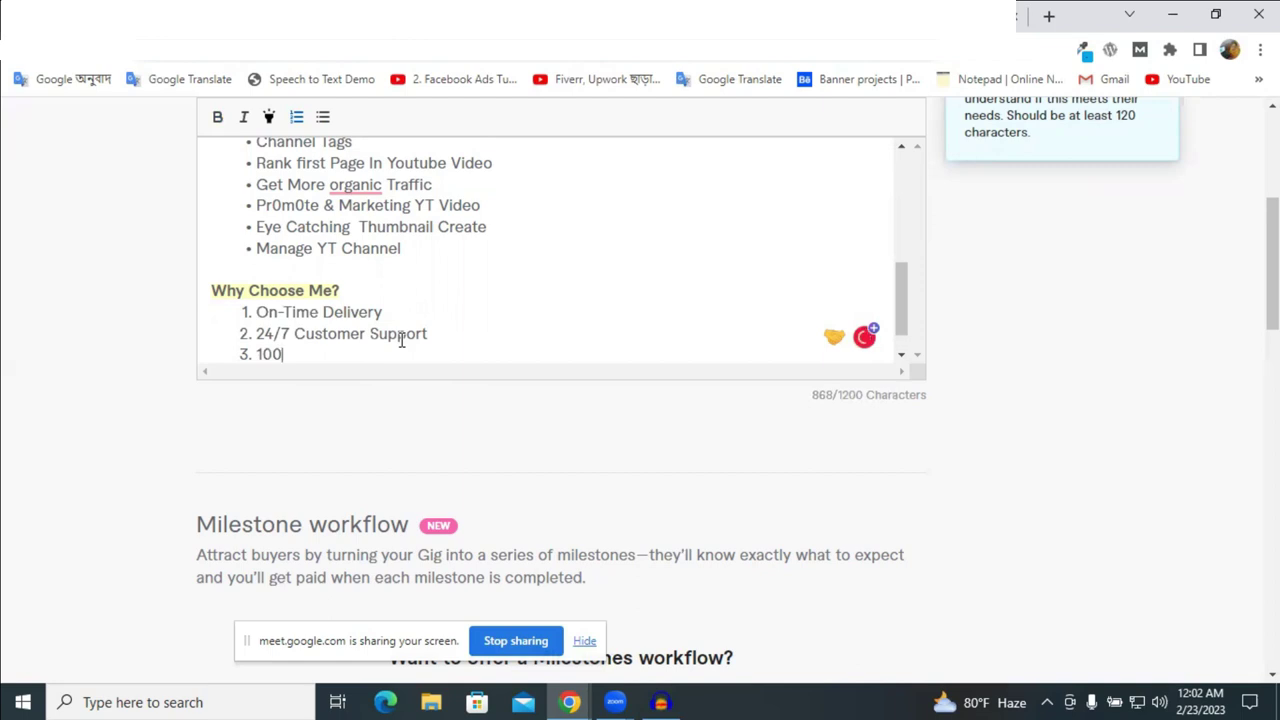
text(&)
key(BackSpace)
text(%)
text(Video Ram)
key(BackSpace)
text(nking)
key(Return)
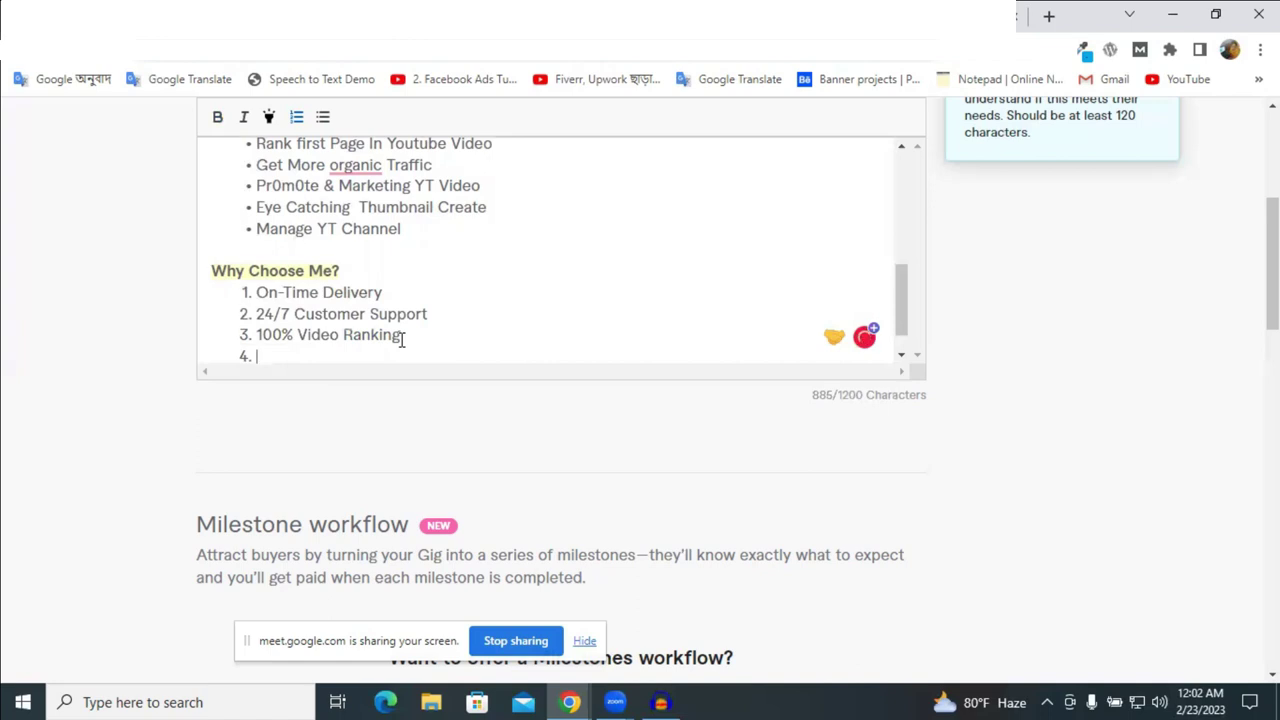
Enter 'Maindent YT TOS' as the fourth item after spelling fixes, then start a fifth item.
text(mantend)
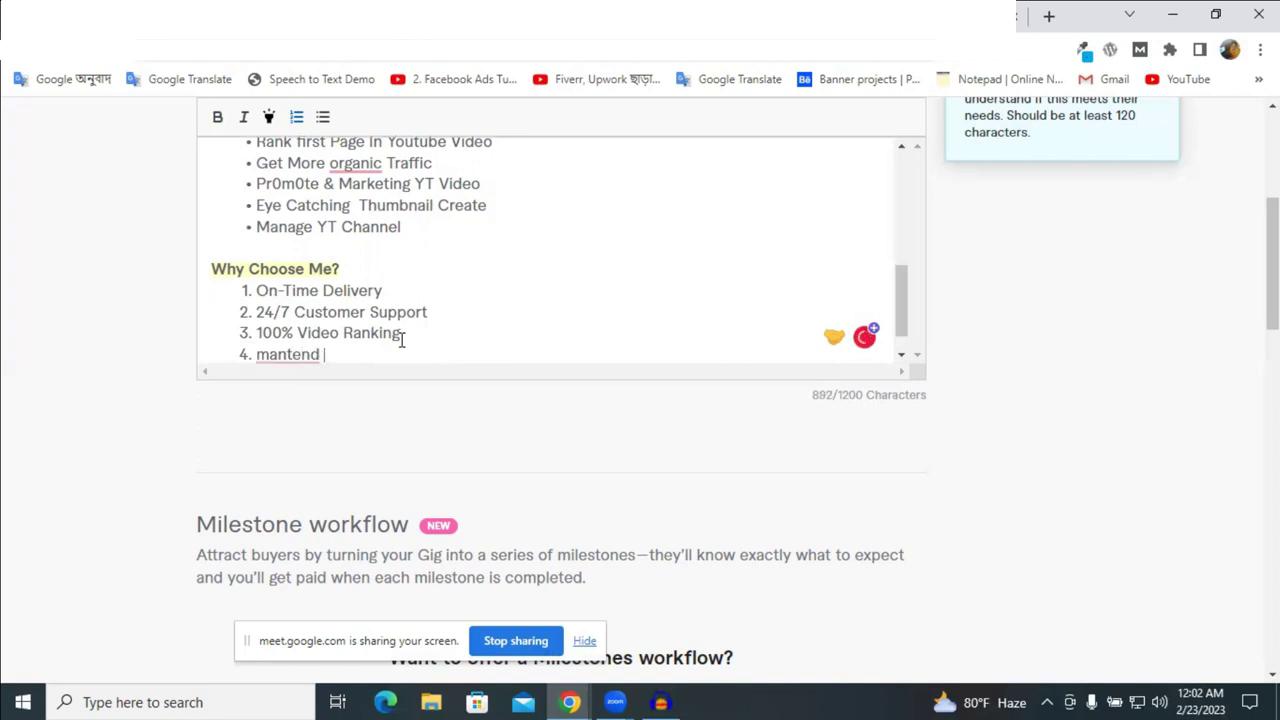
click(281, 352)
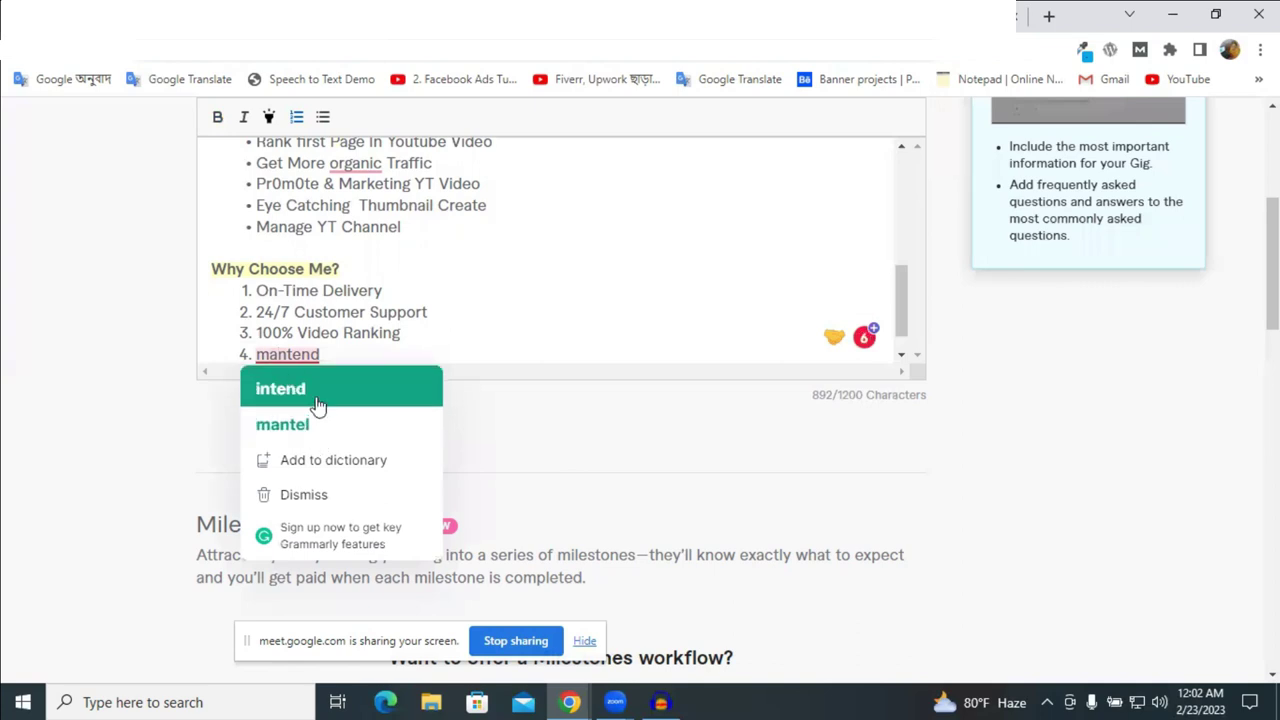
click(318, 403)
double_click(280, 355)
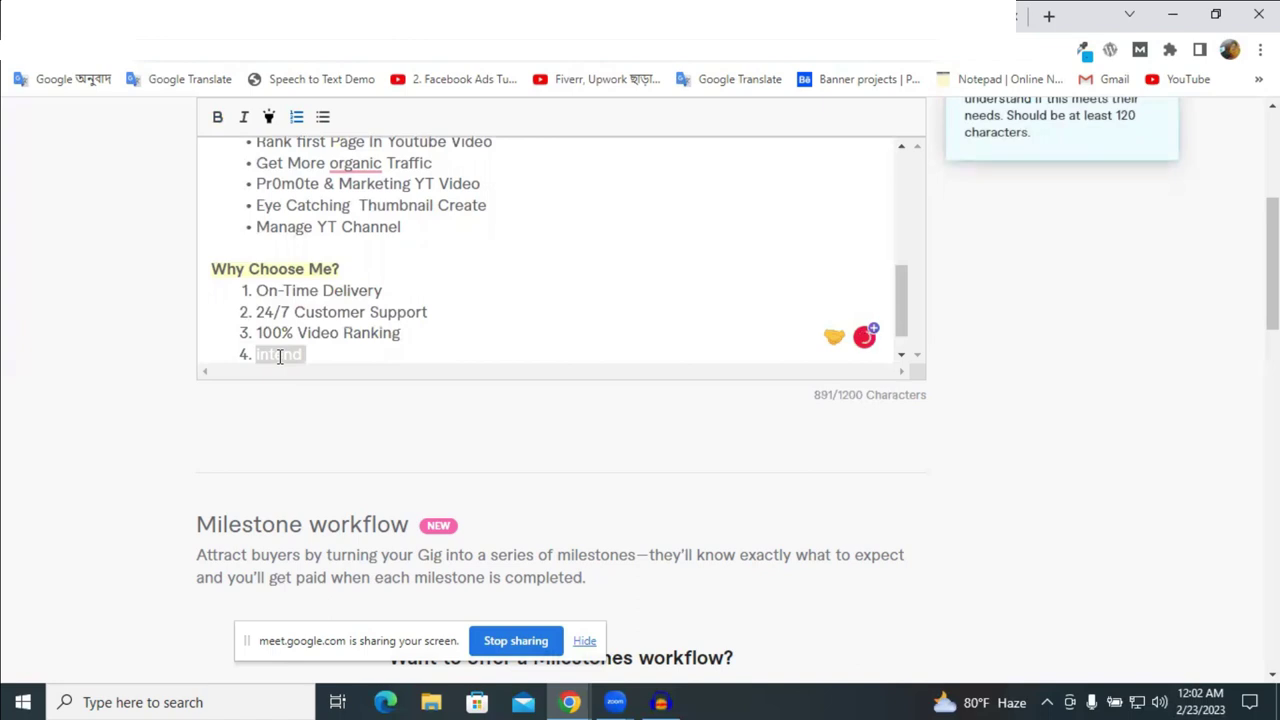
text(Manden)
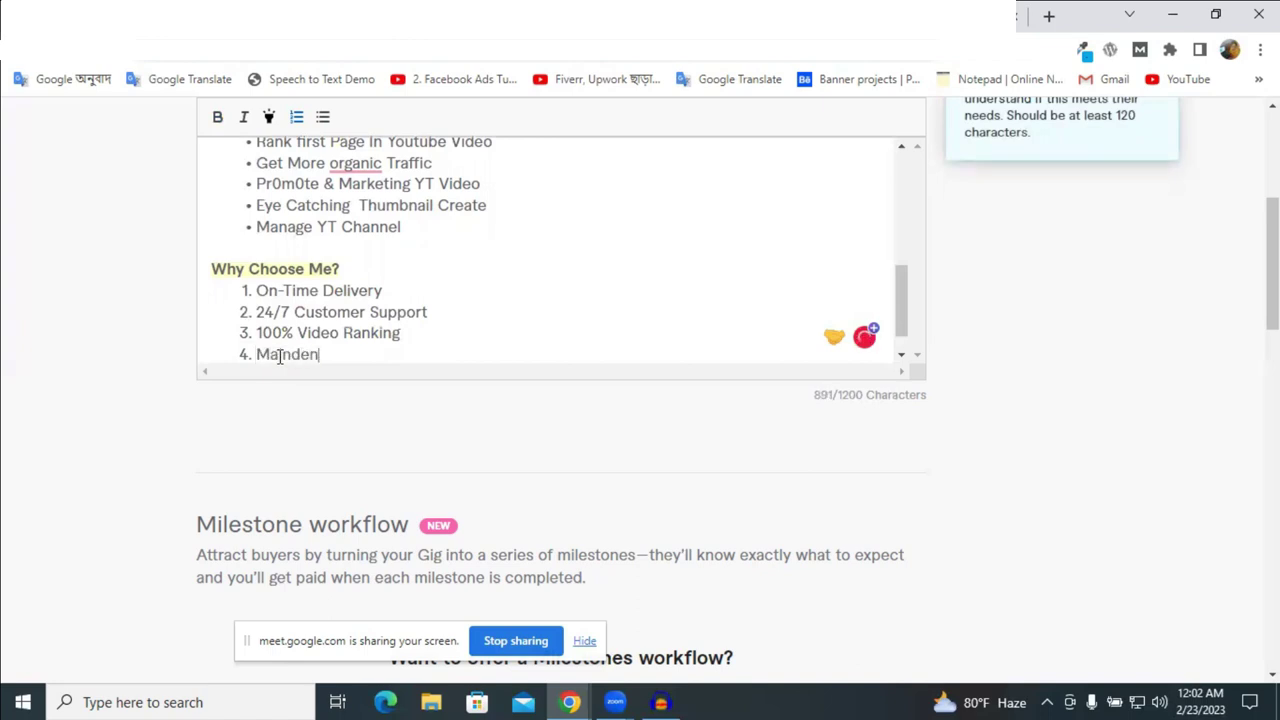
click(280, 355)
text(i)
click(334, 358)
text(YT TOS)
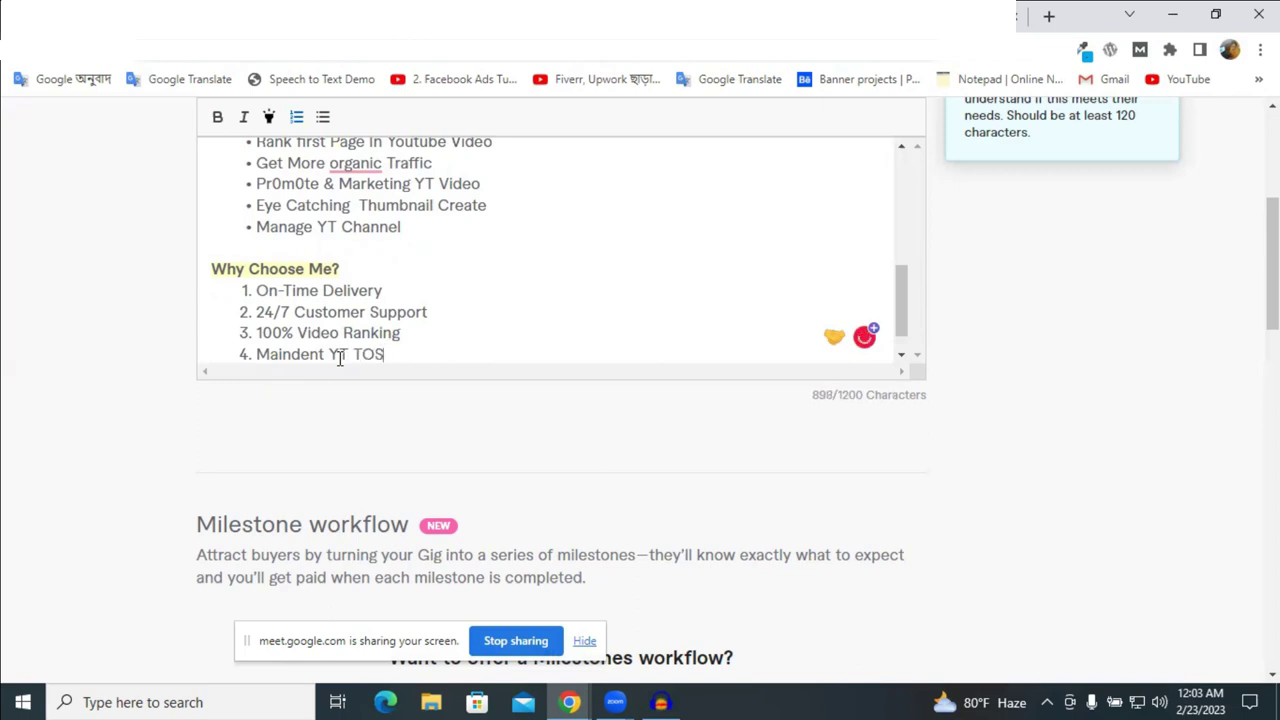
key(Return)
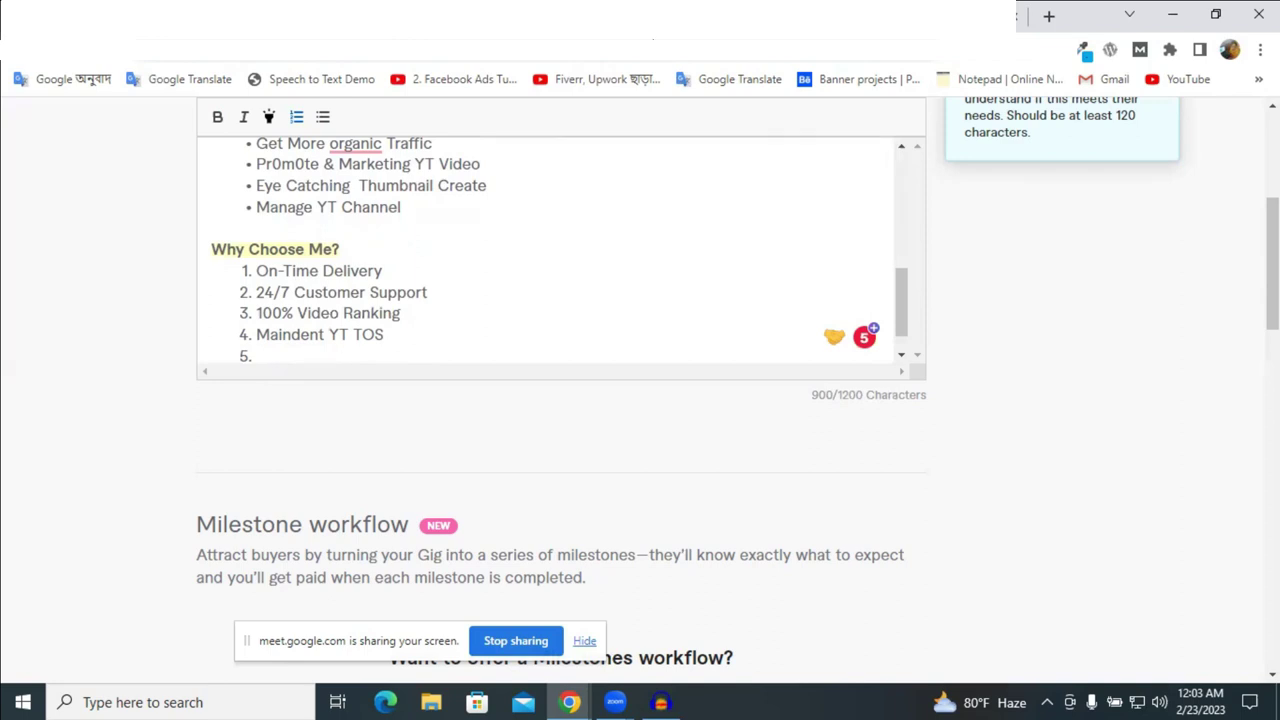
Browse other sellers' gig pages in the other tabs for reference.
click(760, 35)
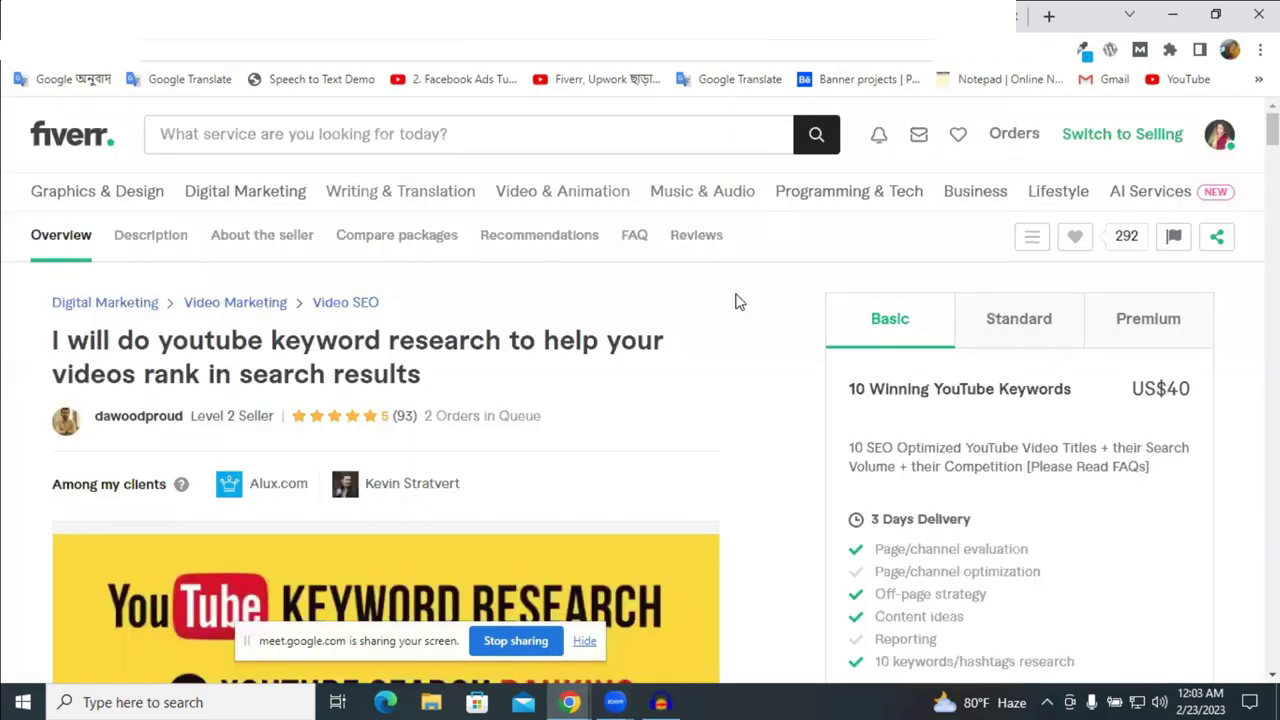
scroll(540, 349, down, 10)
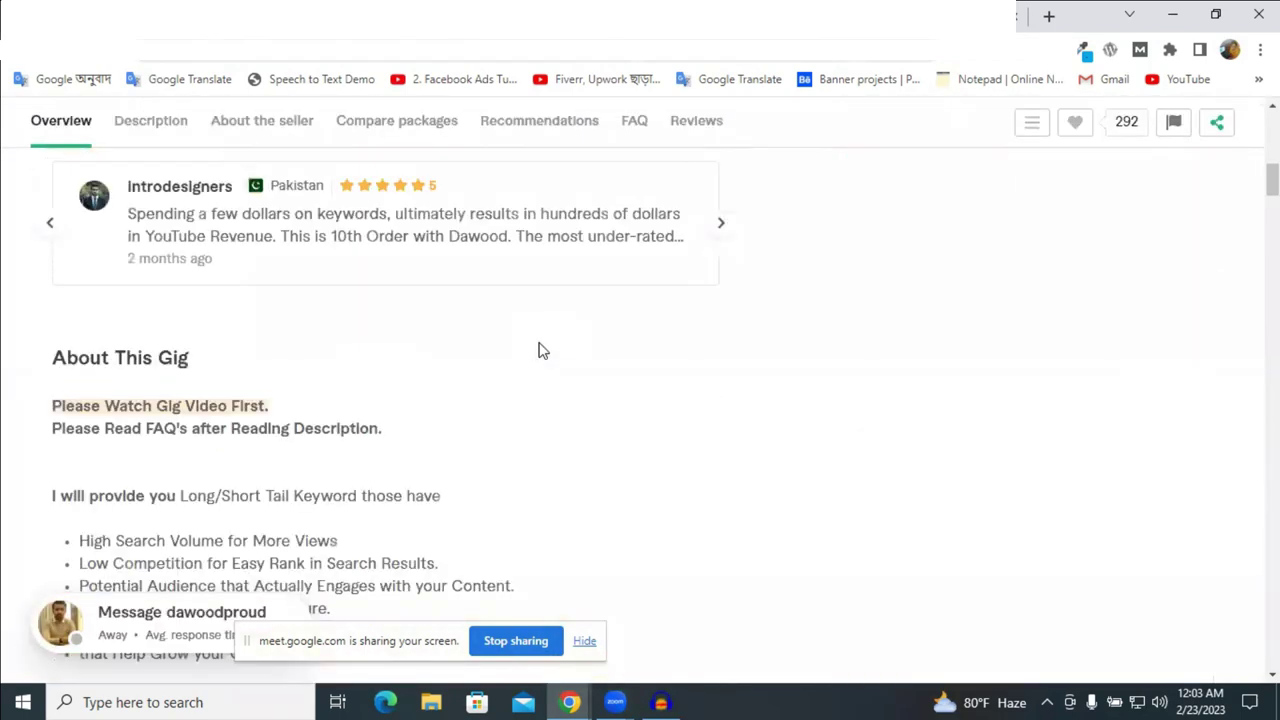
scroll(540, 352, down, 4)
scroll(538, 356, down, 3)
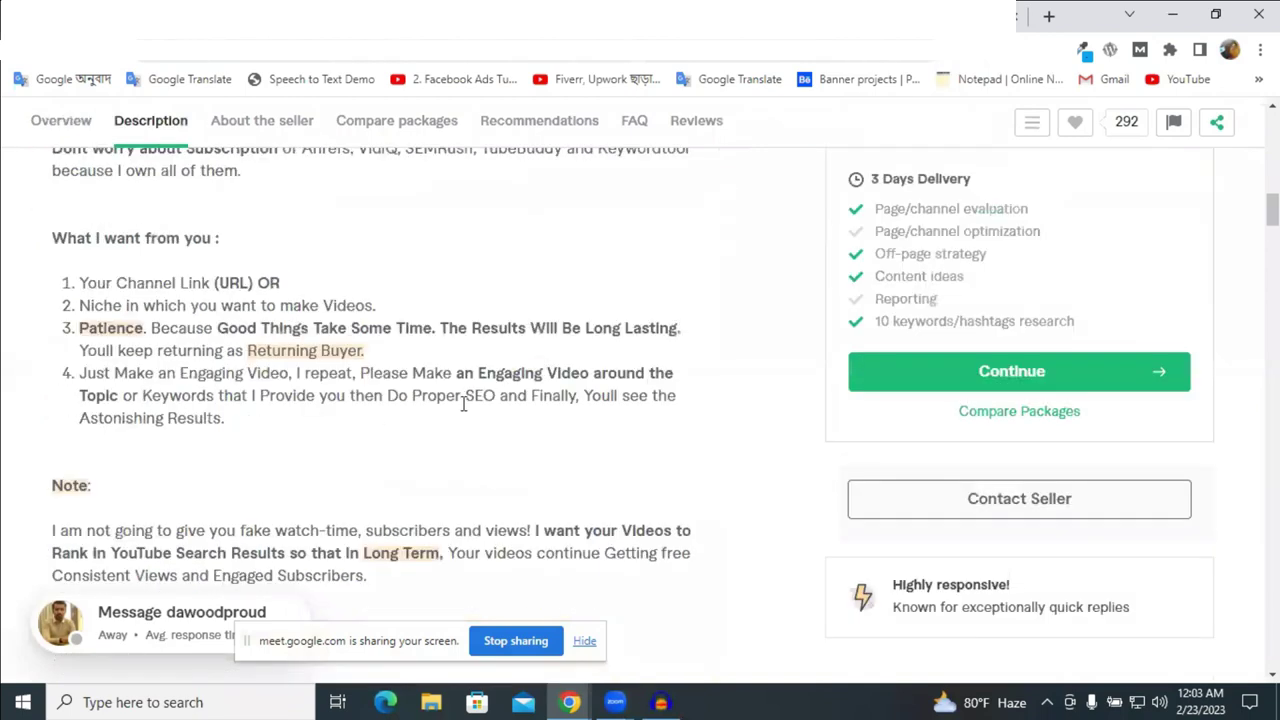
key(ctrl+Tab)
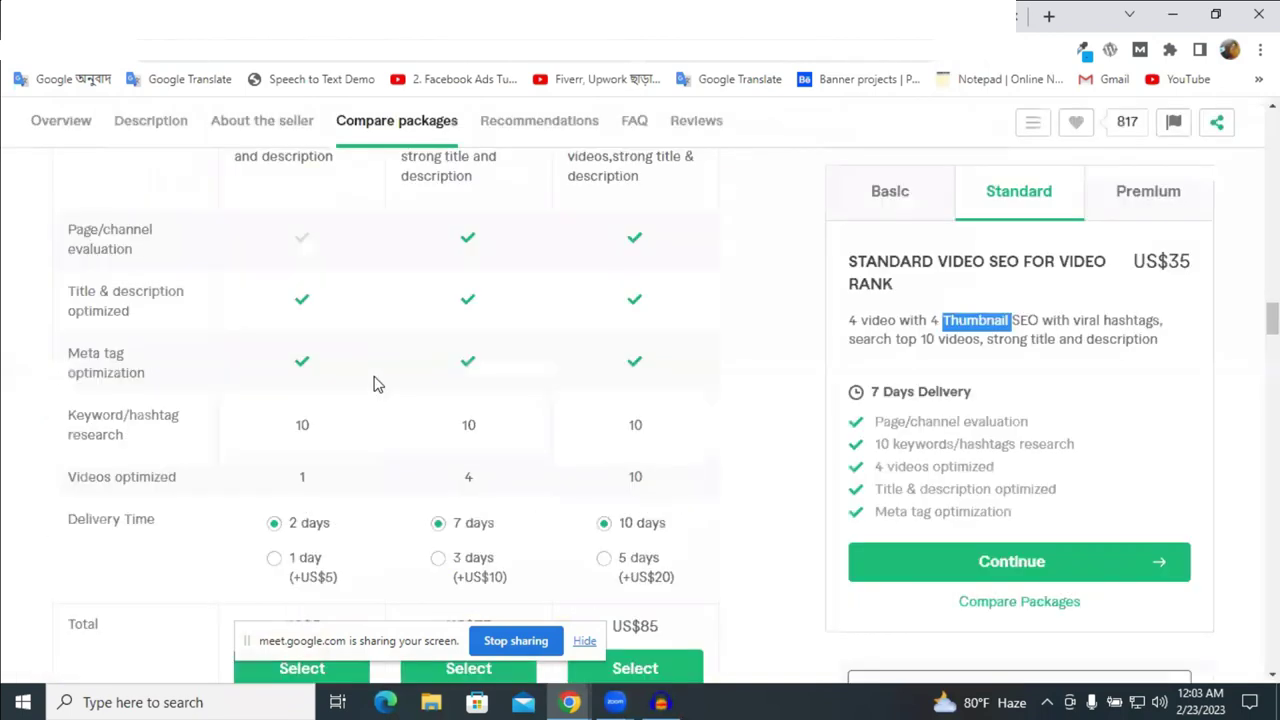
scroll(674, 466, up, 15)
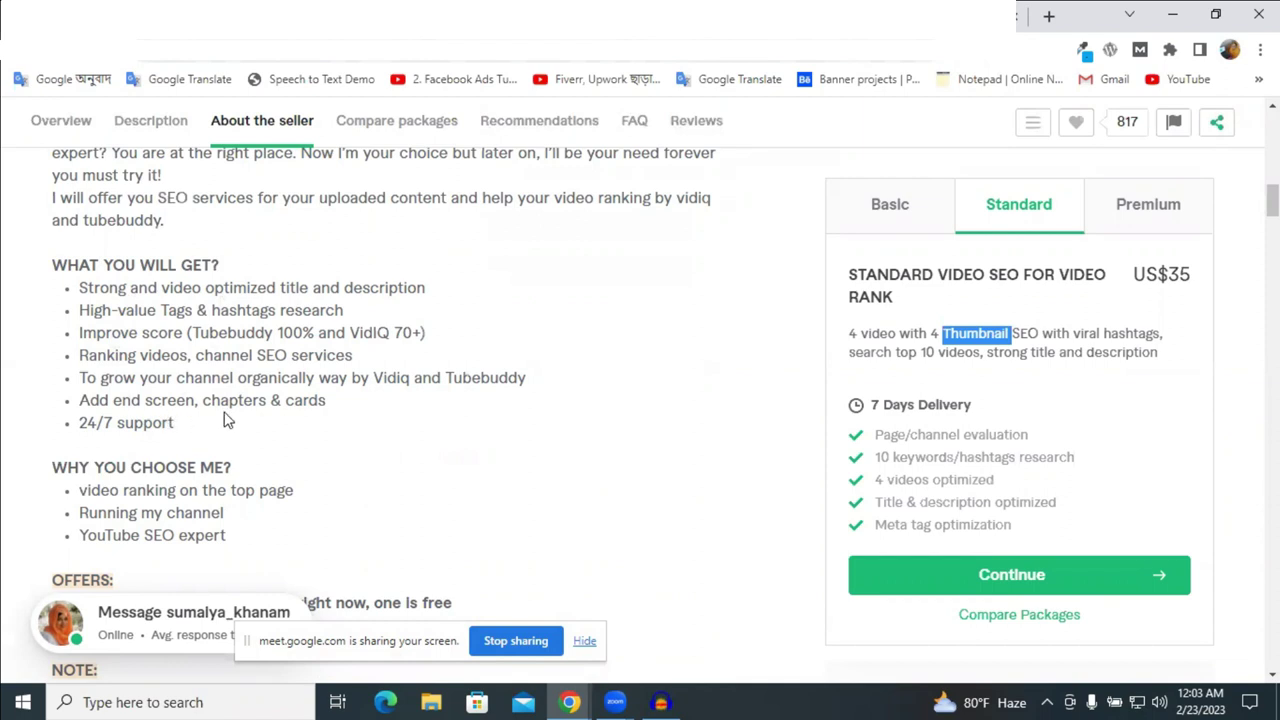
scroll(133, 395, up, 3)
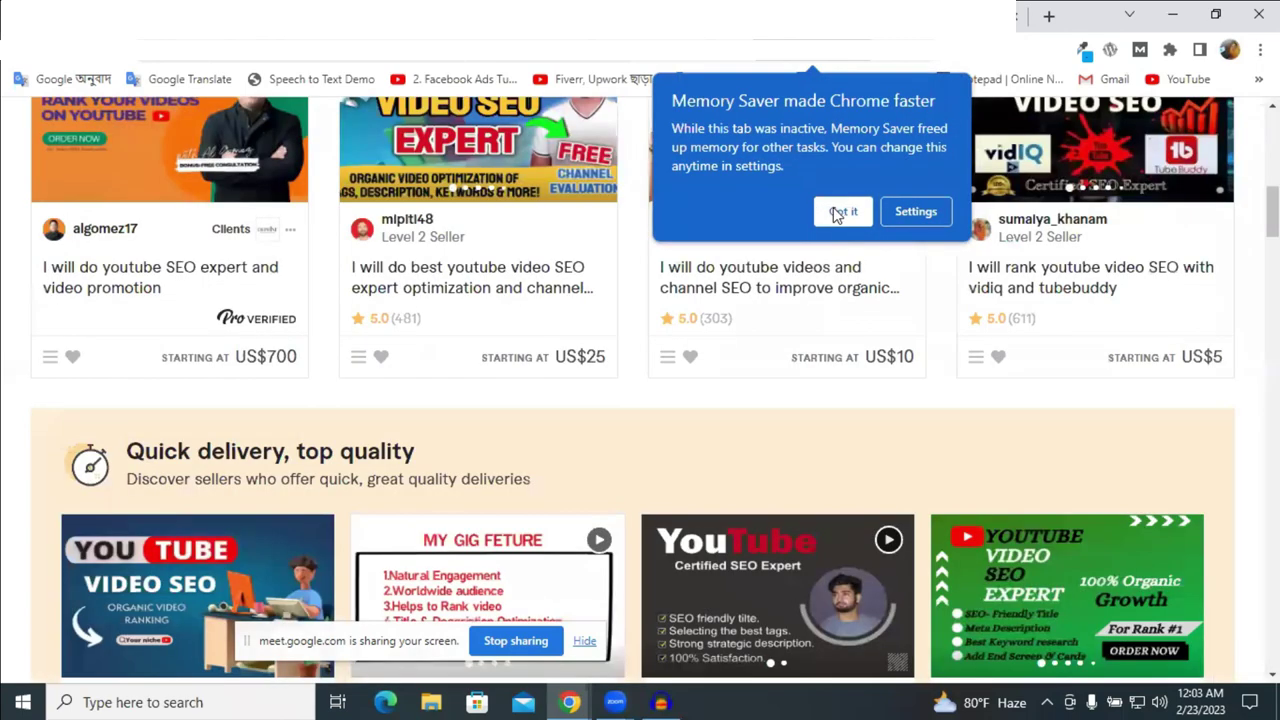
click(841, 211)
scroll(620, 403, up, 5)
scroll(620, 403, up, 10)
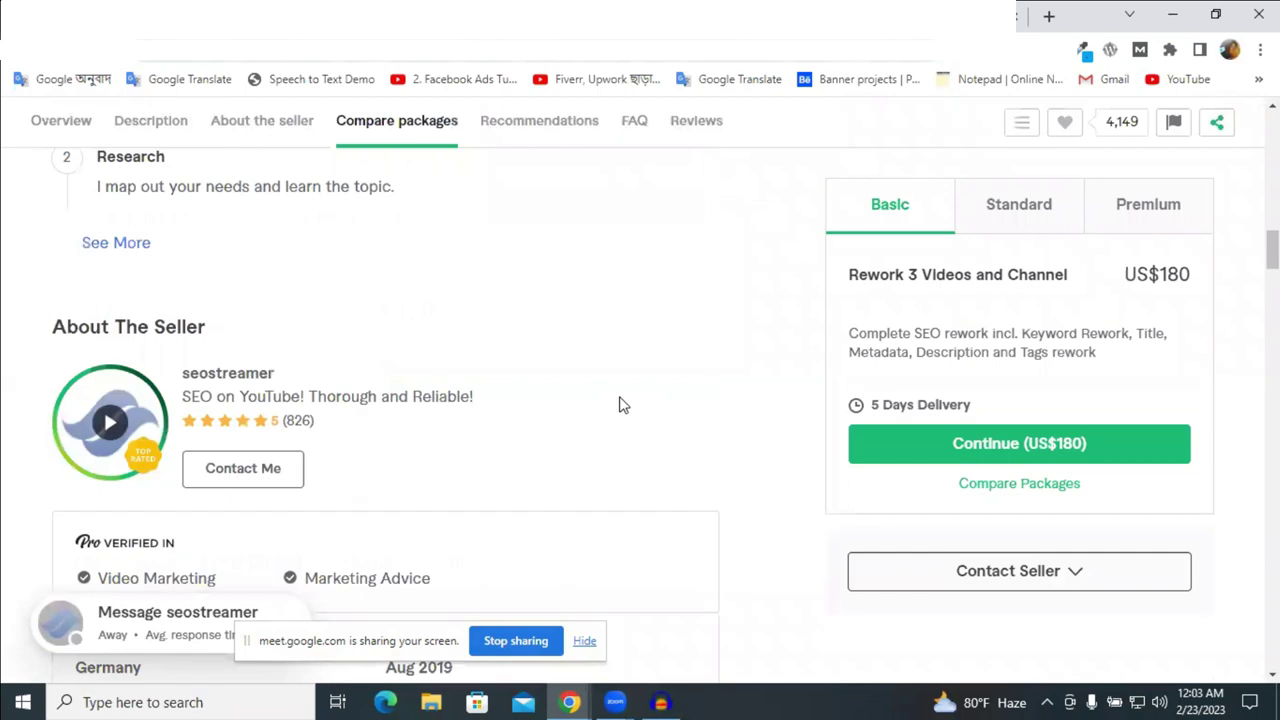
scroll(620, 403, up, 3)
scroll(620, 403, down, 5)
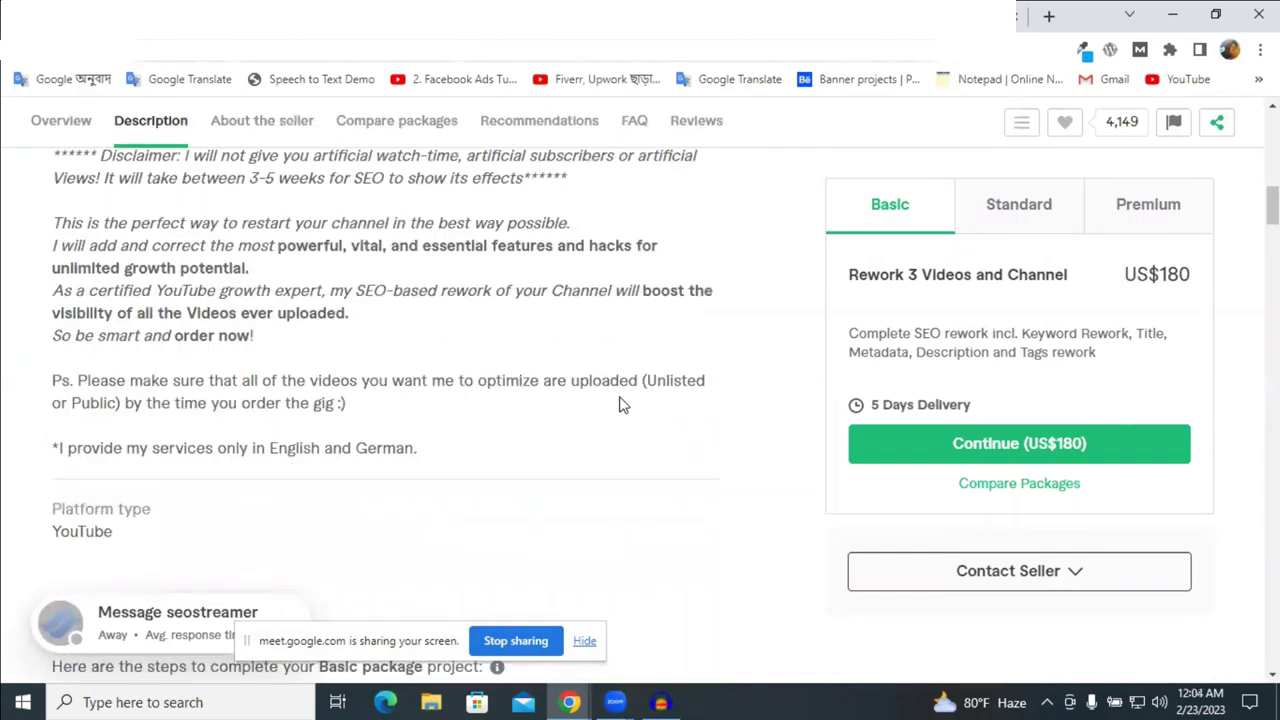
key(ctrl+Tab)
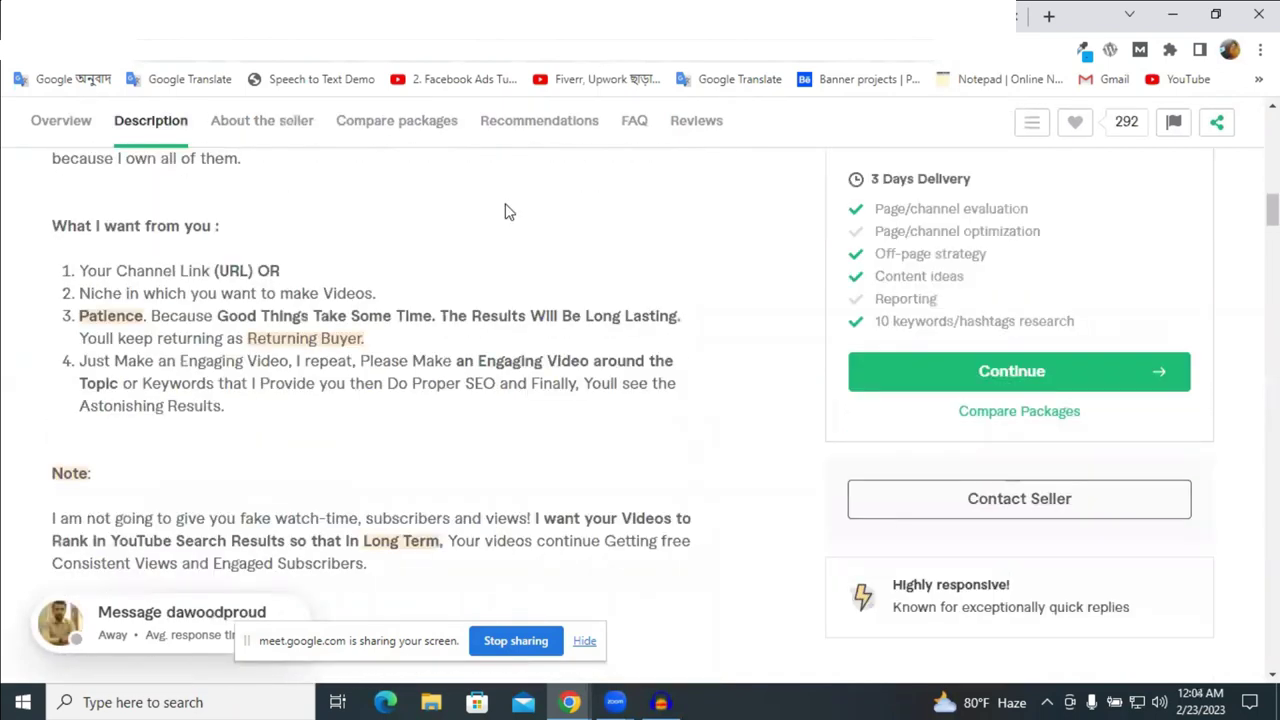
Copy the 'Your Channel Link (URL) OR' requirement line from the reference gig.
drag(85, 270, 242, 270)
triple_click(188, 272)
key(ctrl+c)
right_click(188, 274)
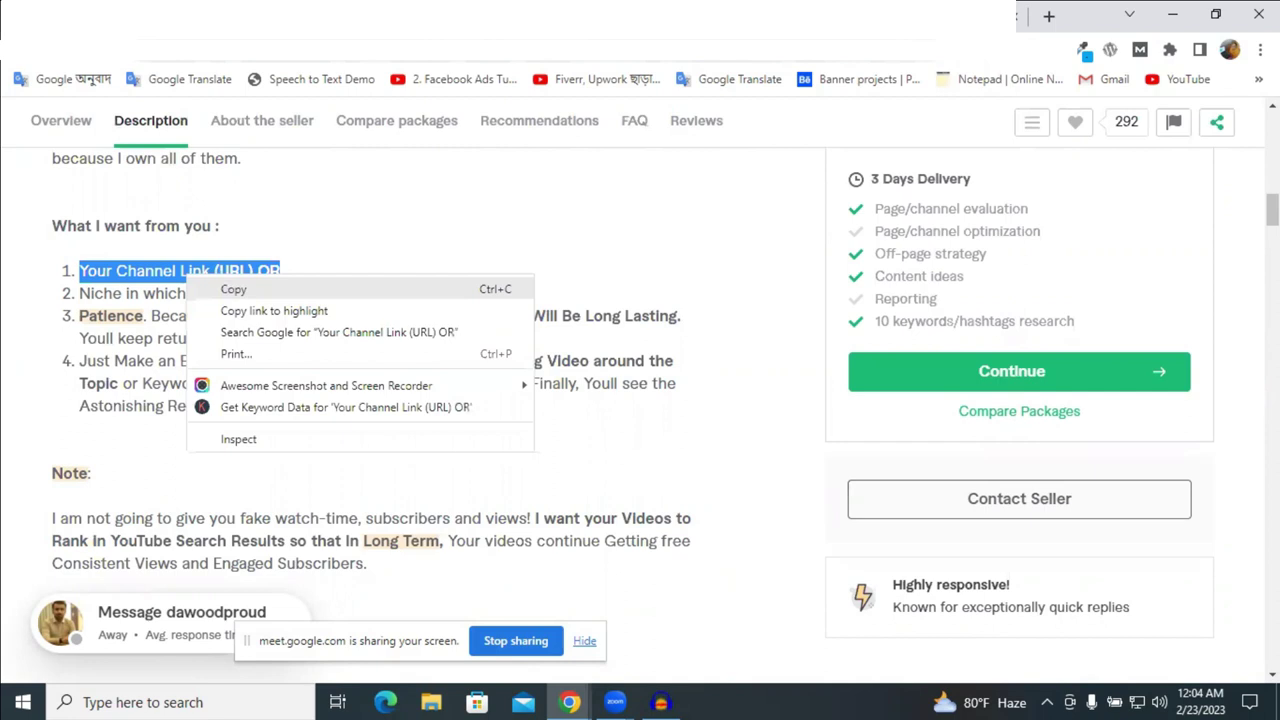
click(229, 287)
Back in the gig description editor, select the fourth item 'Maindent YT TOS'.
key(ctrl+Tab)
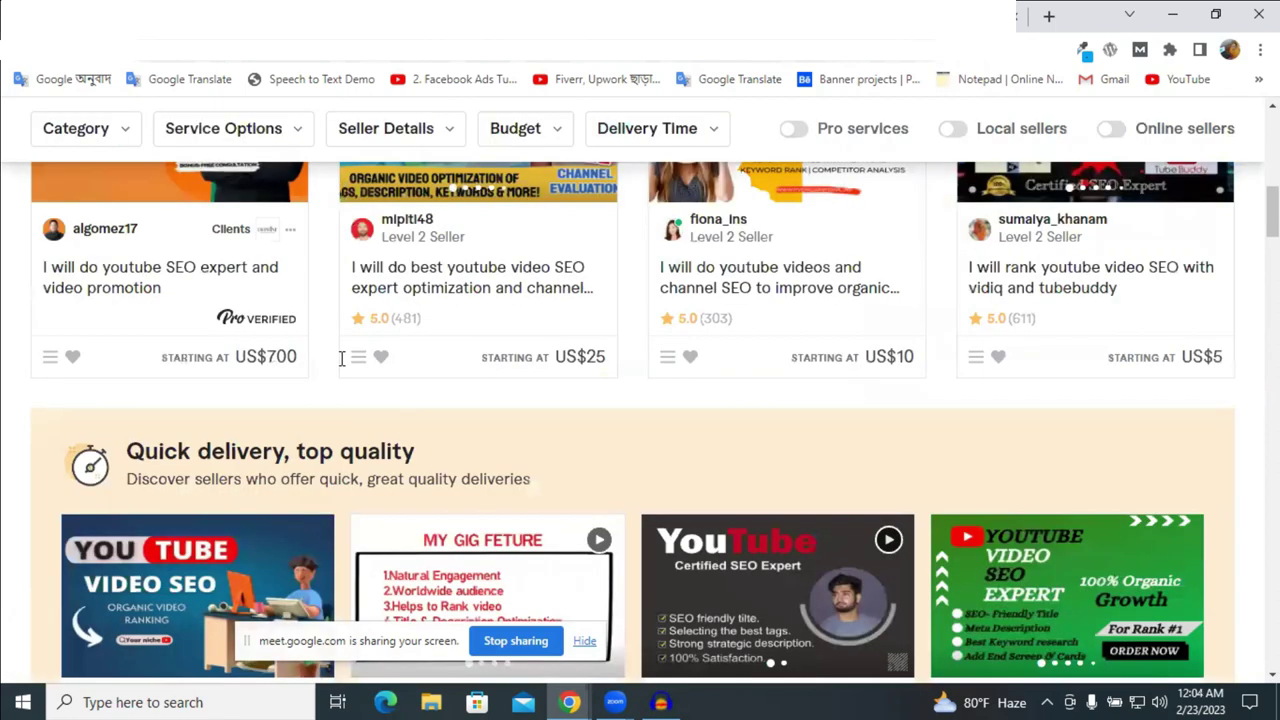
key(ctrl+Tab)
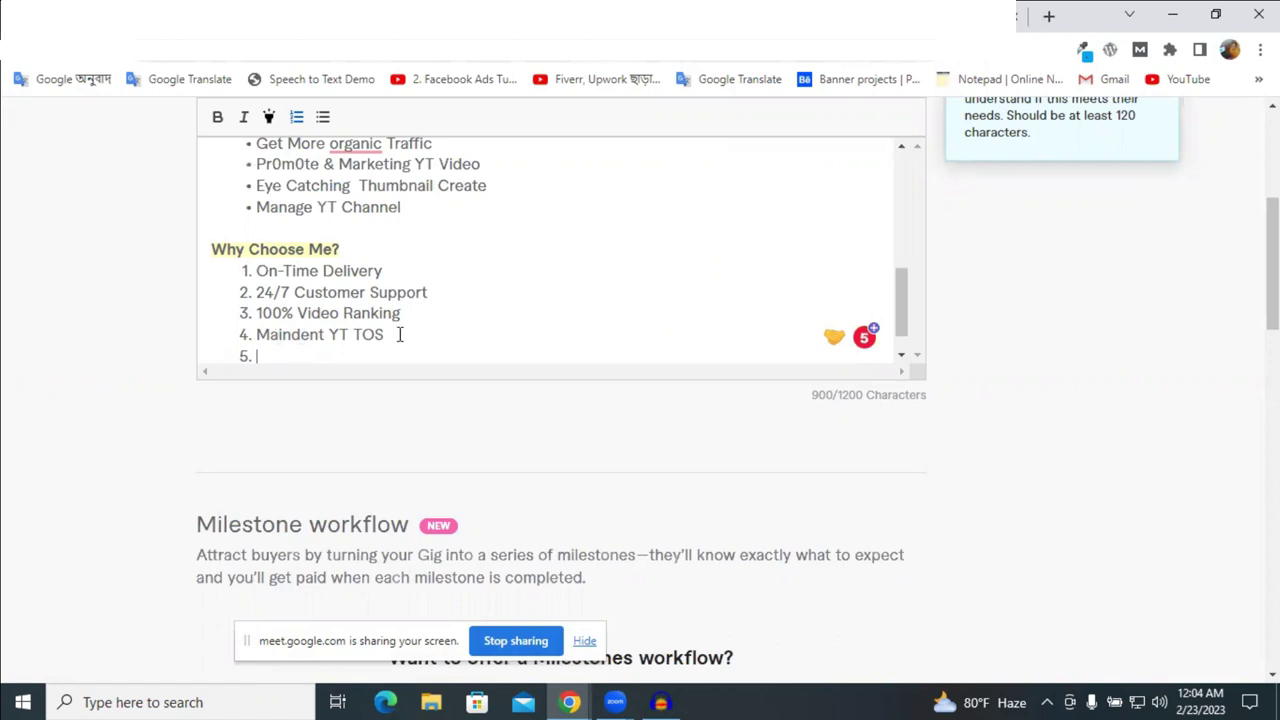
triple_click(258, 336)
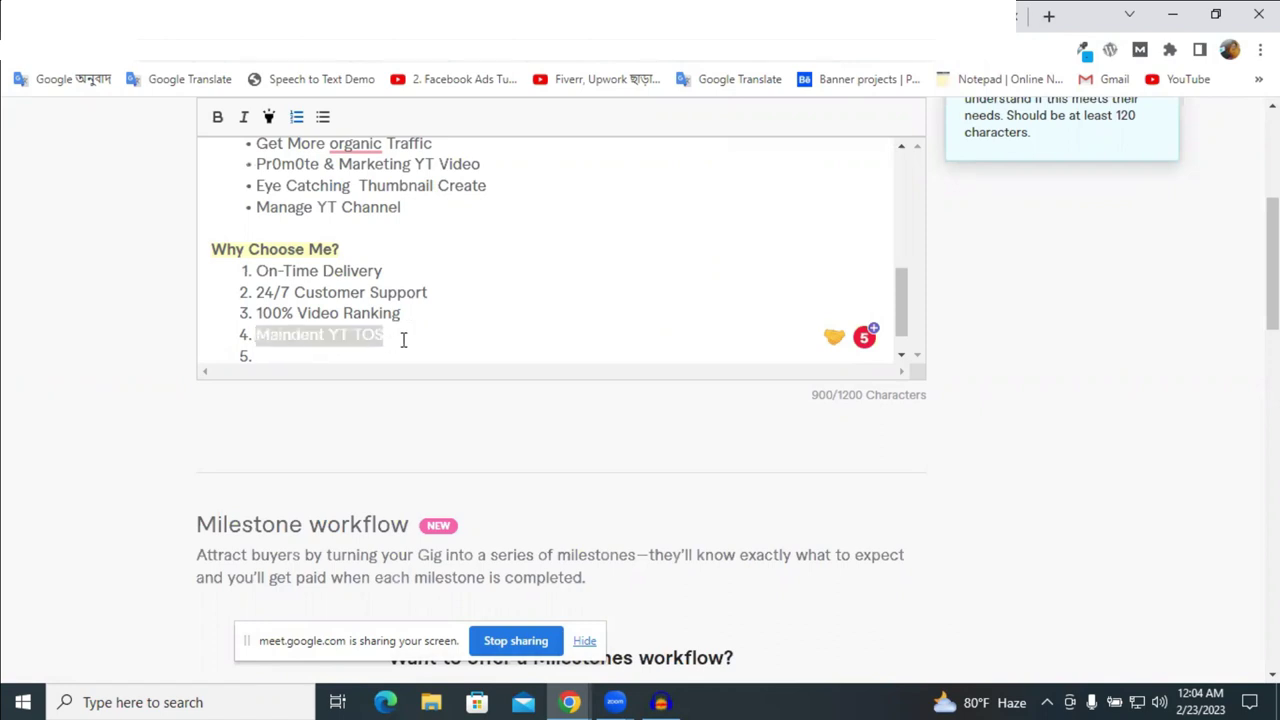
Search 'online notepad' in a new tab and open the RapidTables Notepad.
click(324, 354)
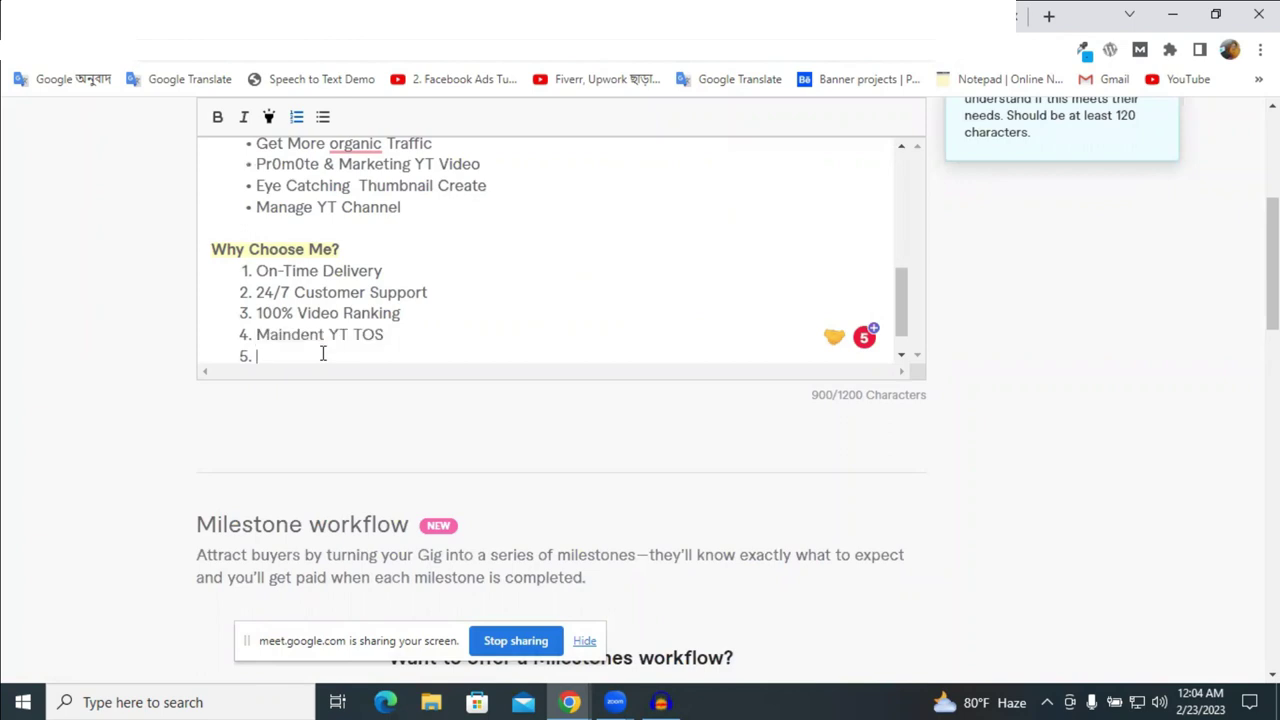
click(1044, 14)
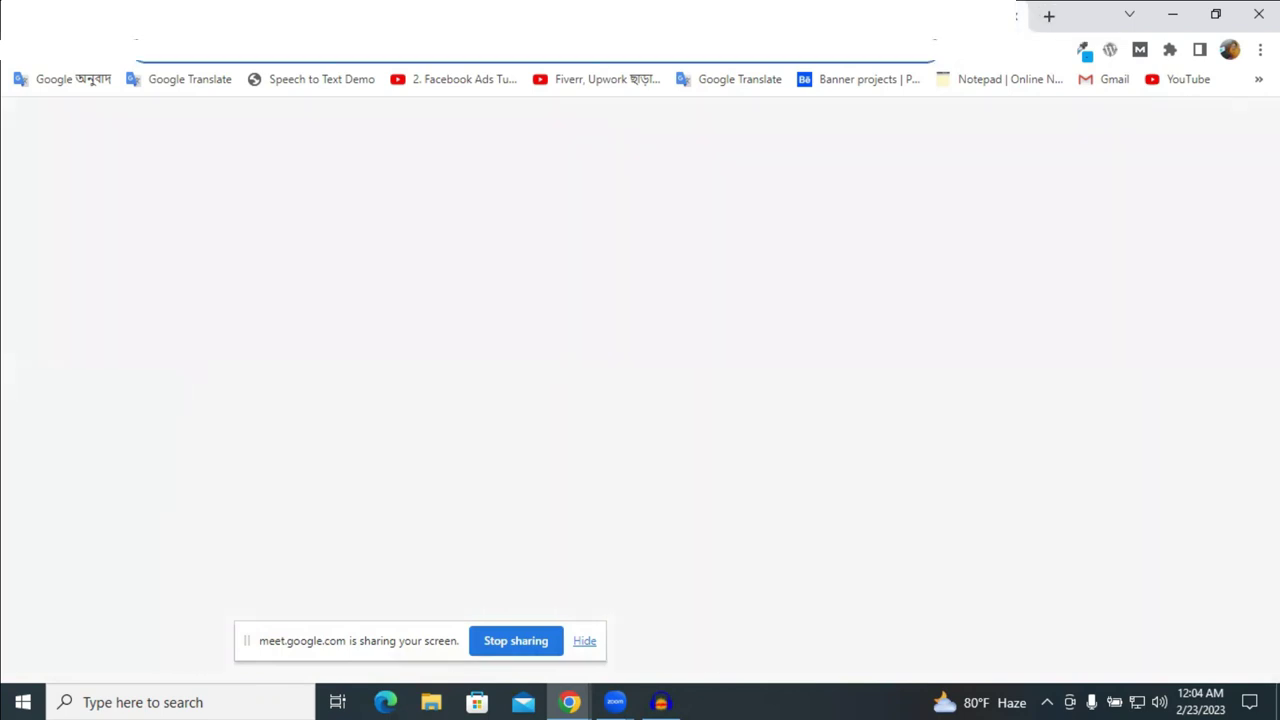
text(onl)
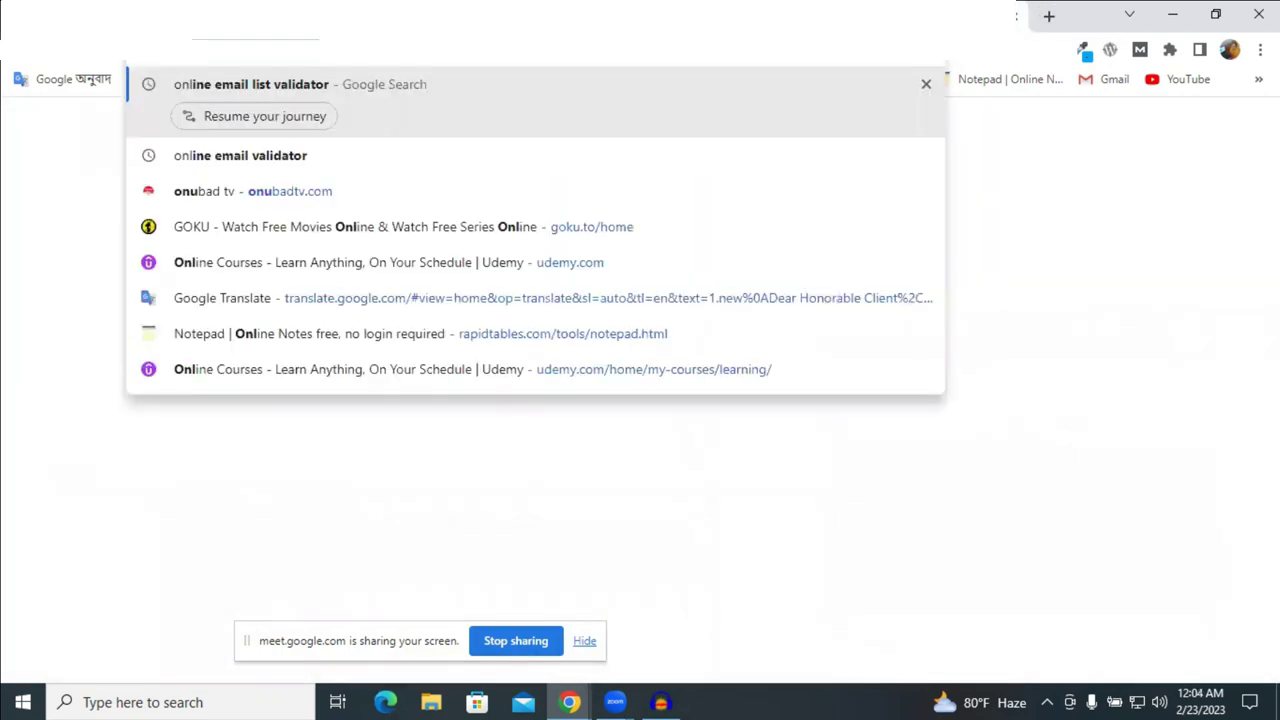
text(ine)
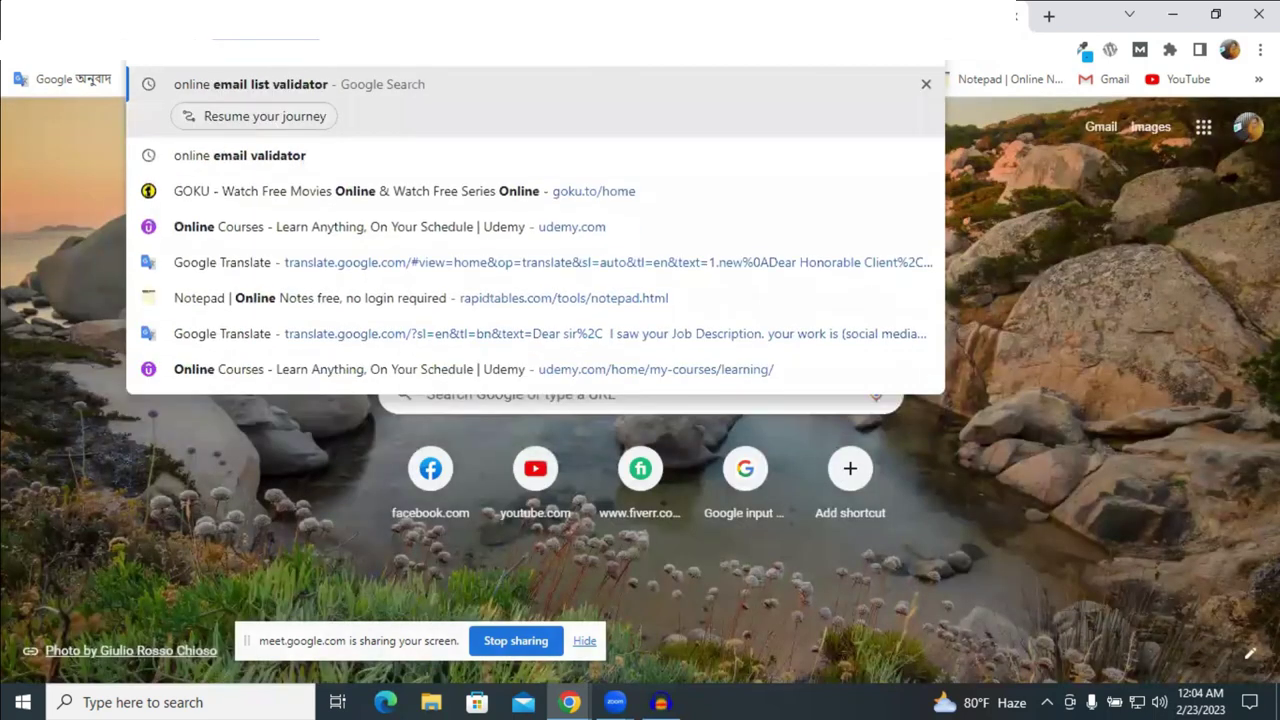
text( nod)
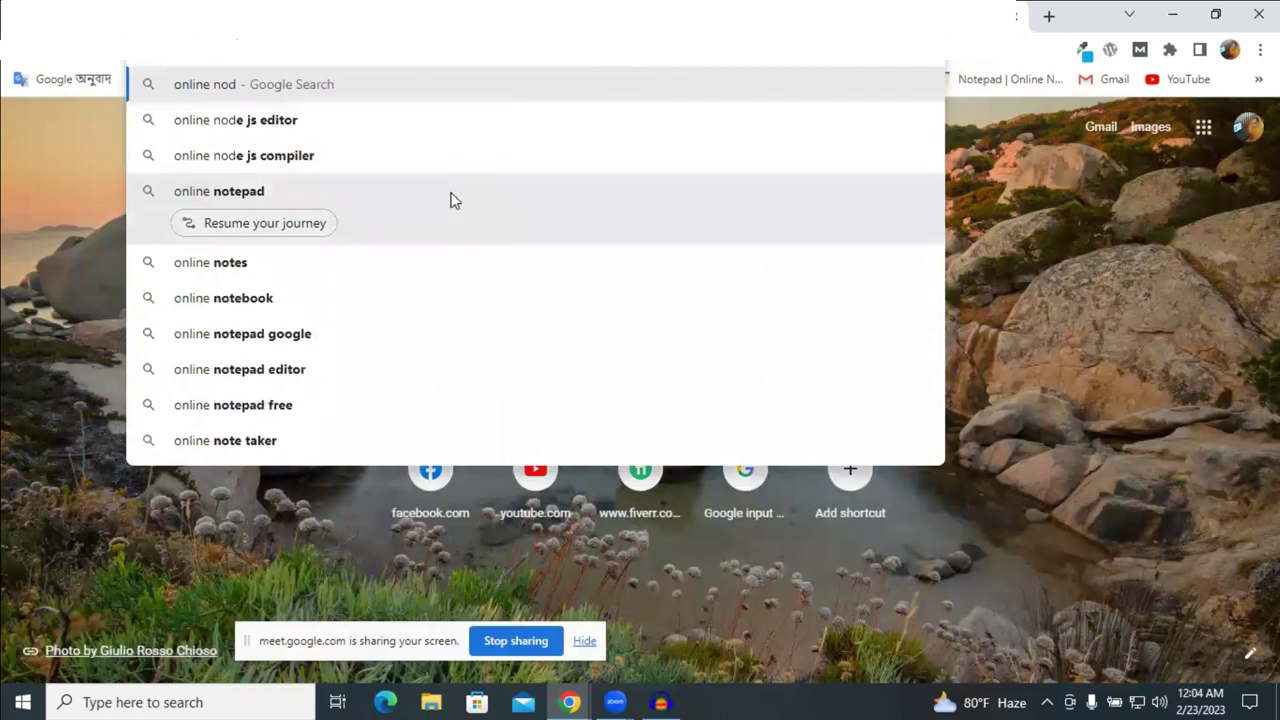
click(451, 192)
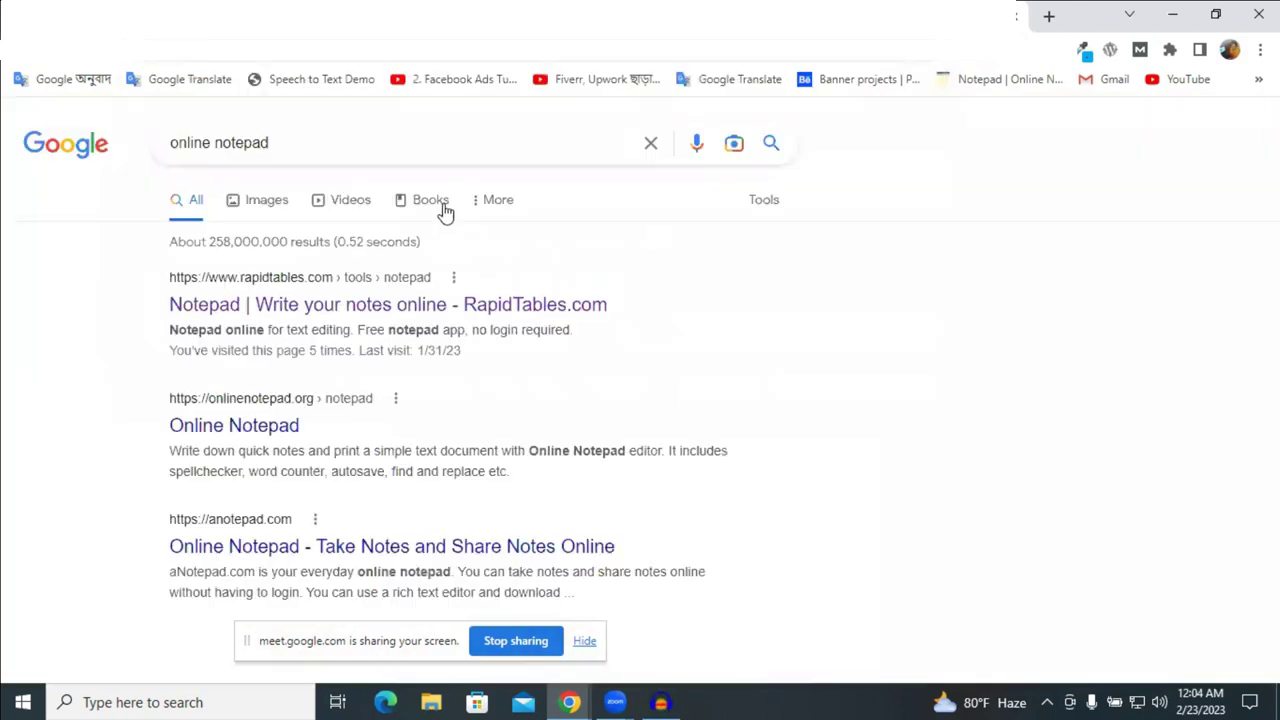
click(254, 312)
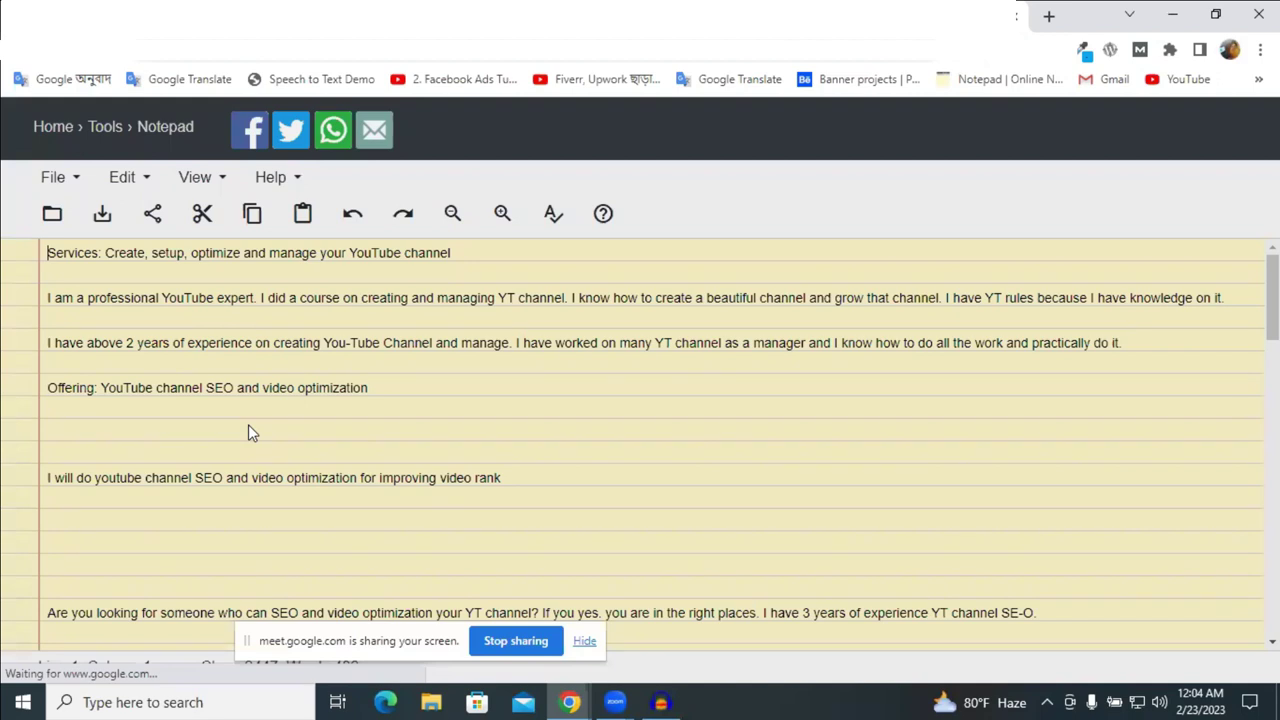
Dismiss the backup prompt and erase all the old notes in the notepad.
key(ctrl+s)
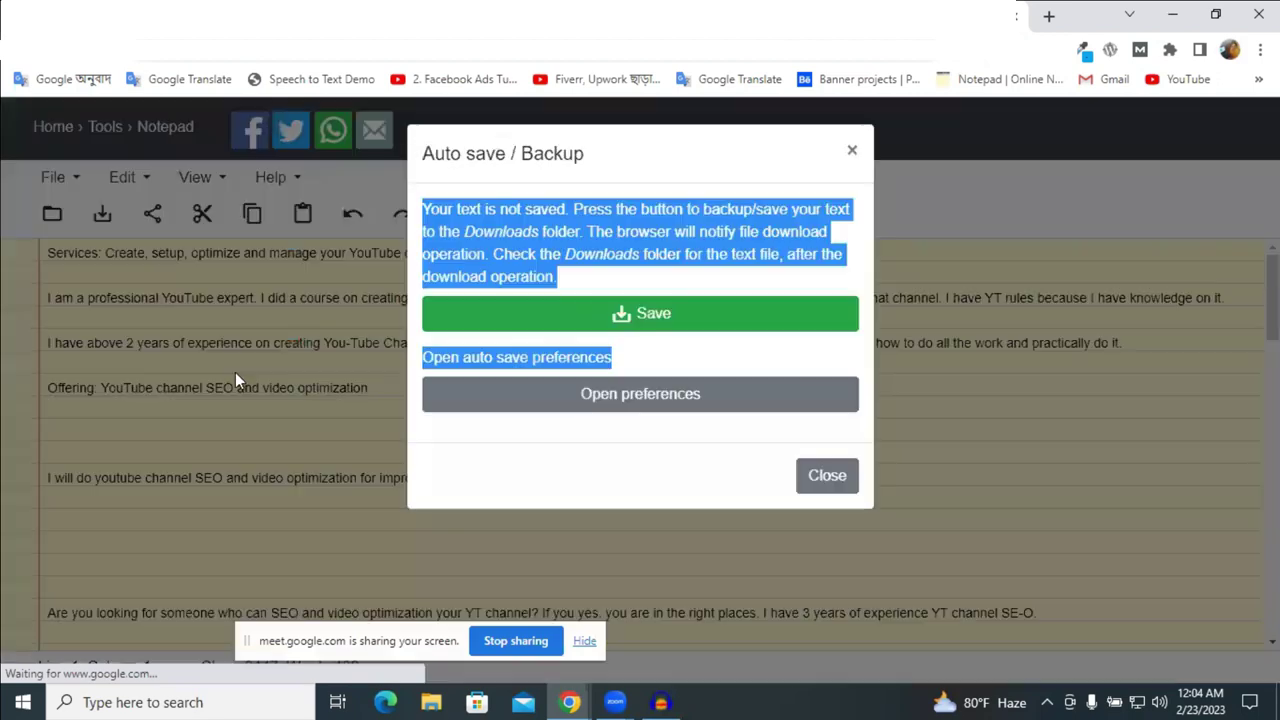
click(851, 150)
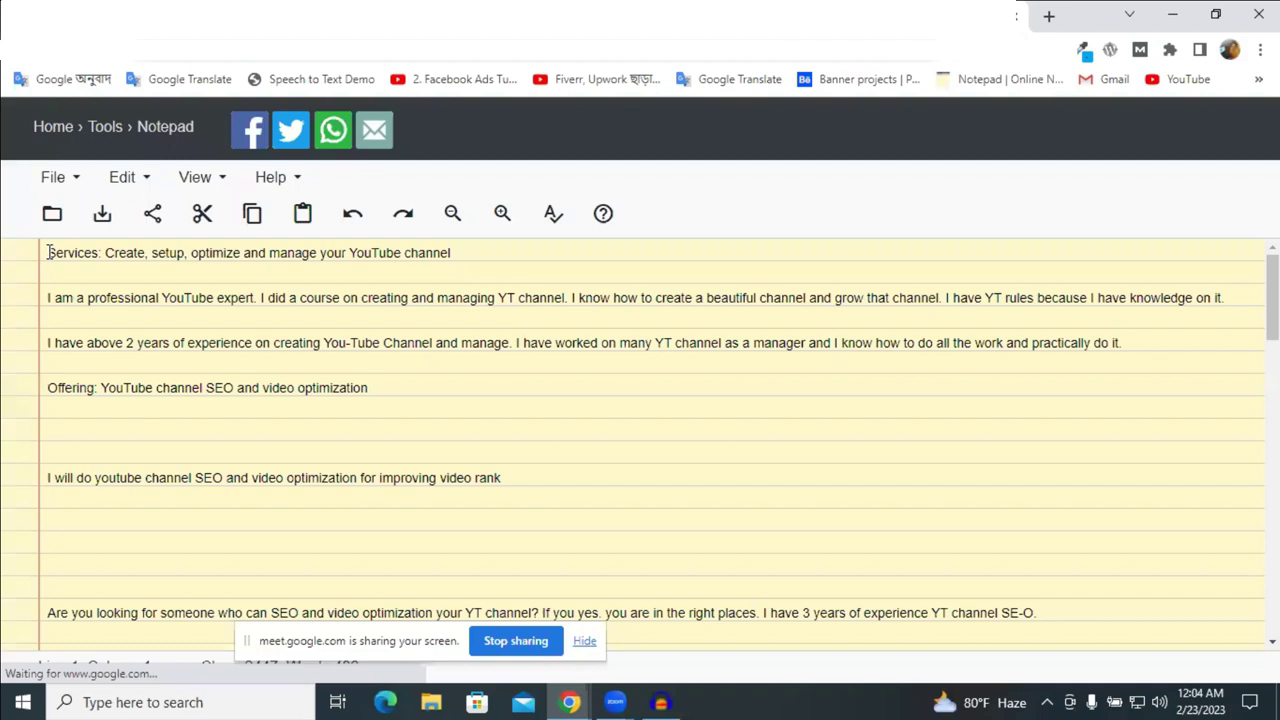
key(ctrl+a)
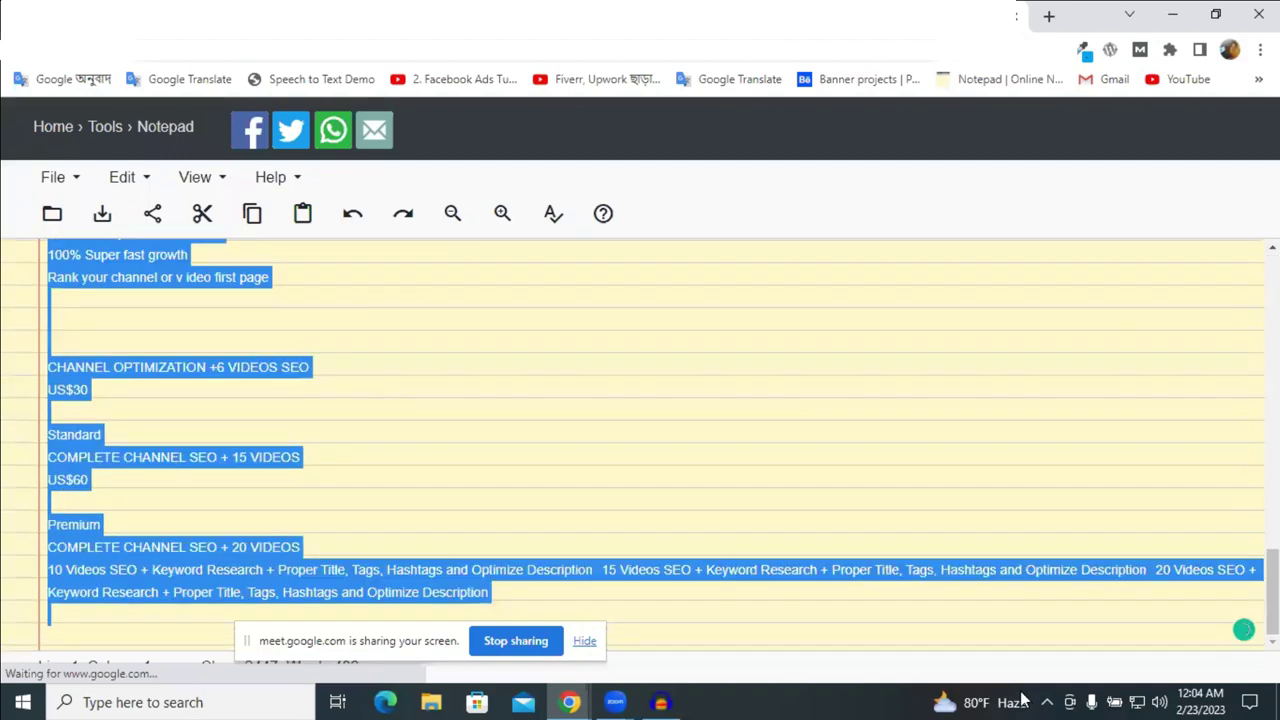
key(BackSpace)
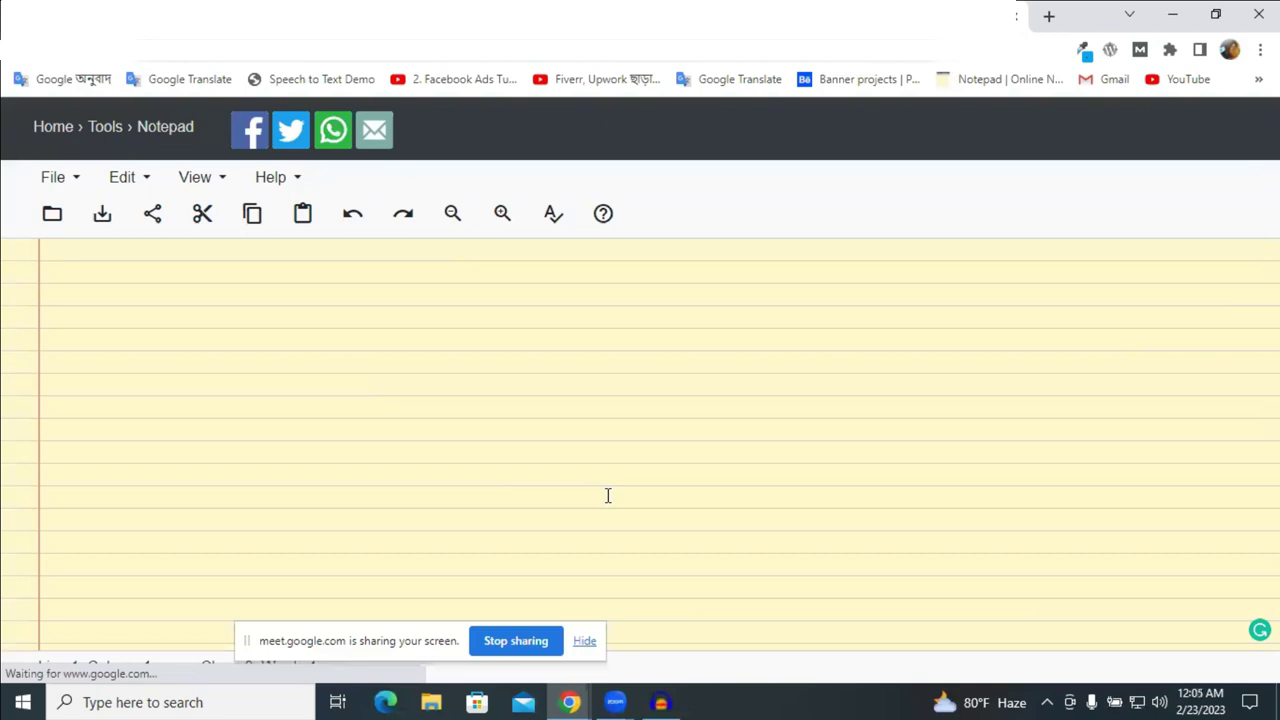
Paste the 'Your Channel Link (URL) OR' line, cut it back out, and return to the competitor's gig page.
key(ctrl+v)
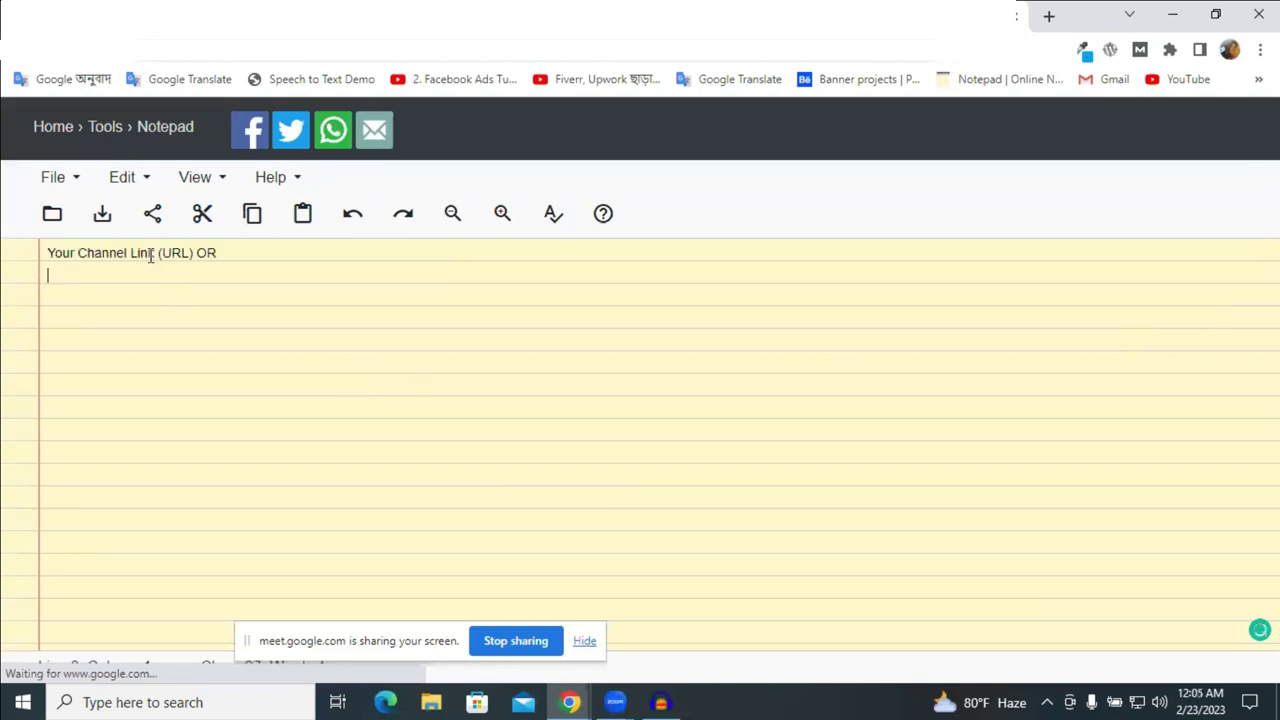
double_click(150, 256)
key(ctrl+a)
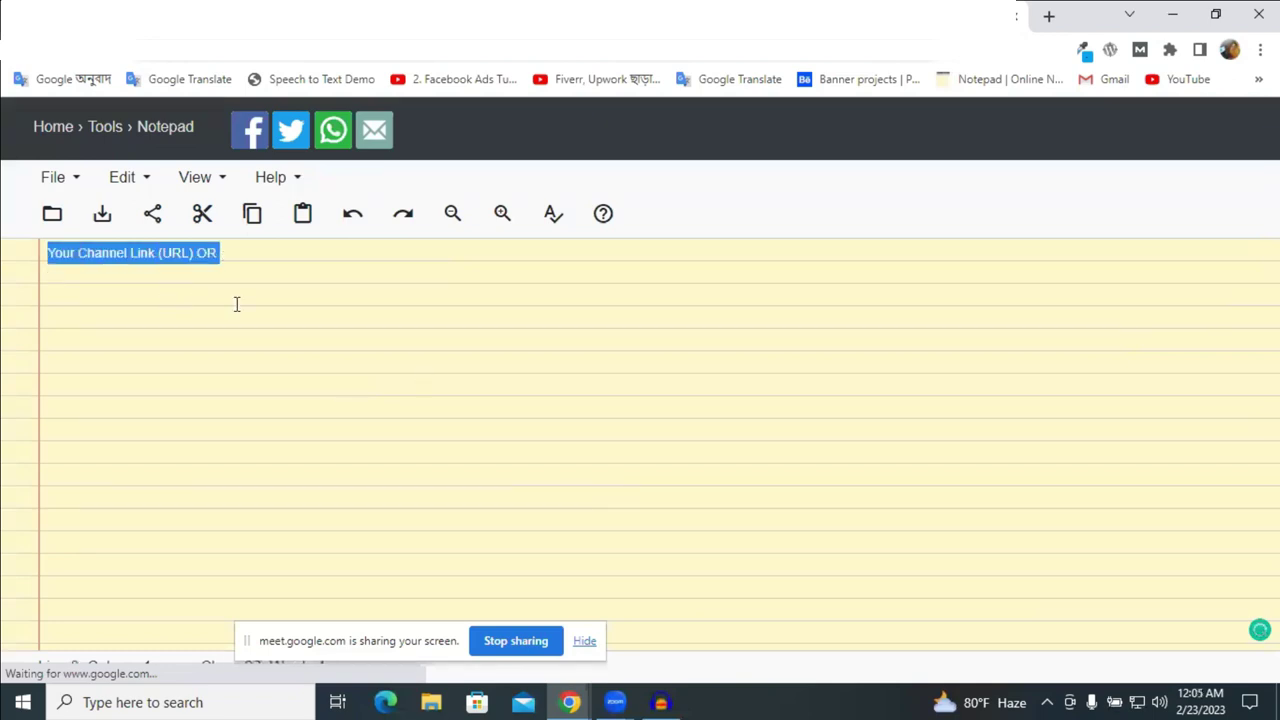
right_click(235, 306)
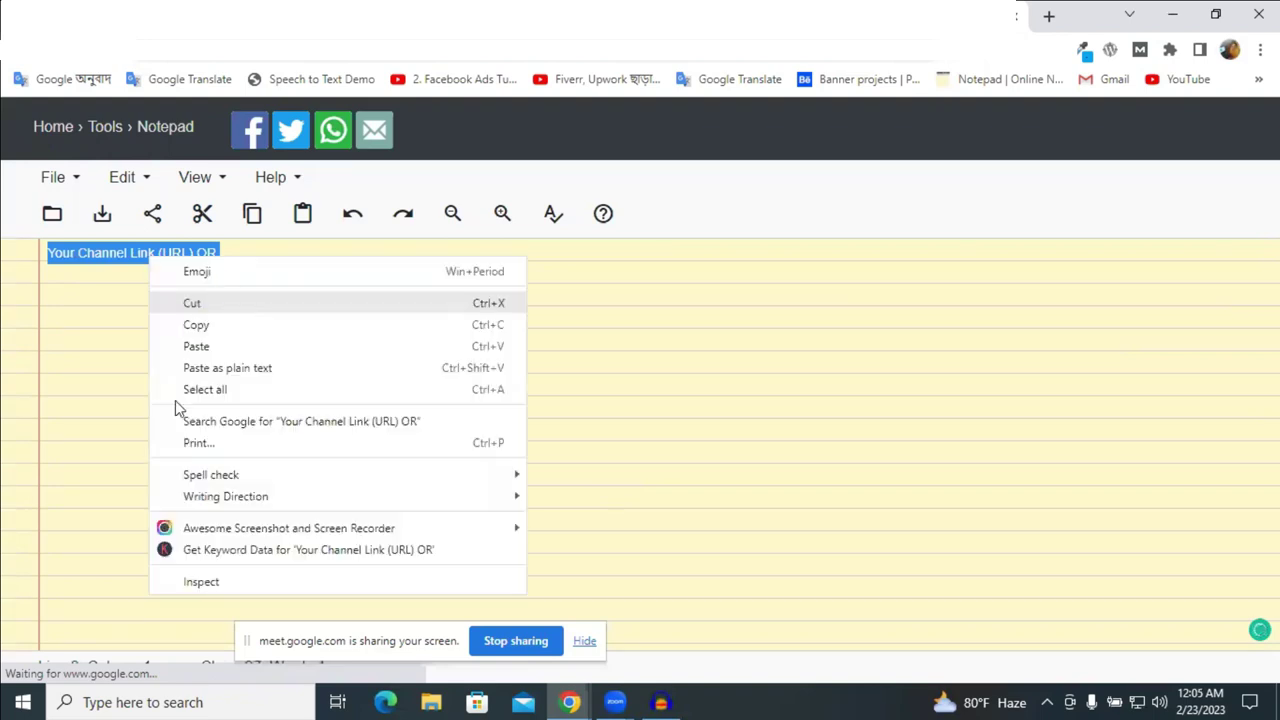
click(190, 300)
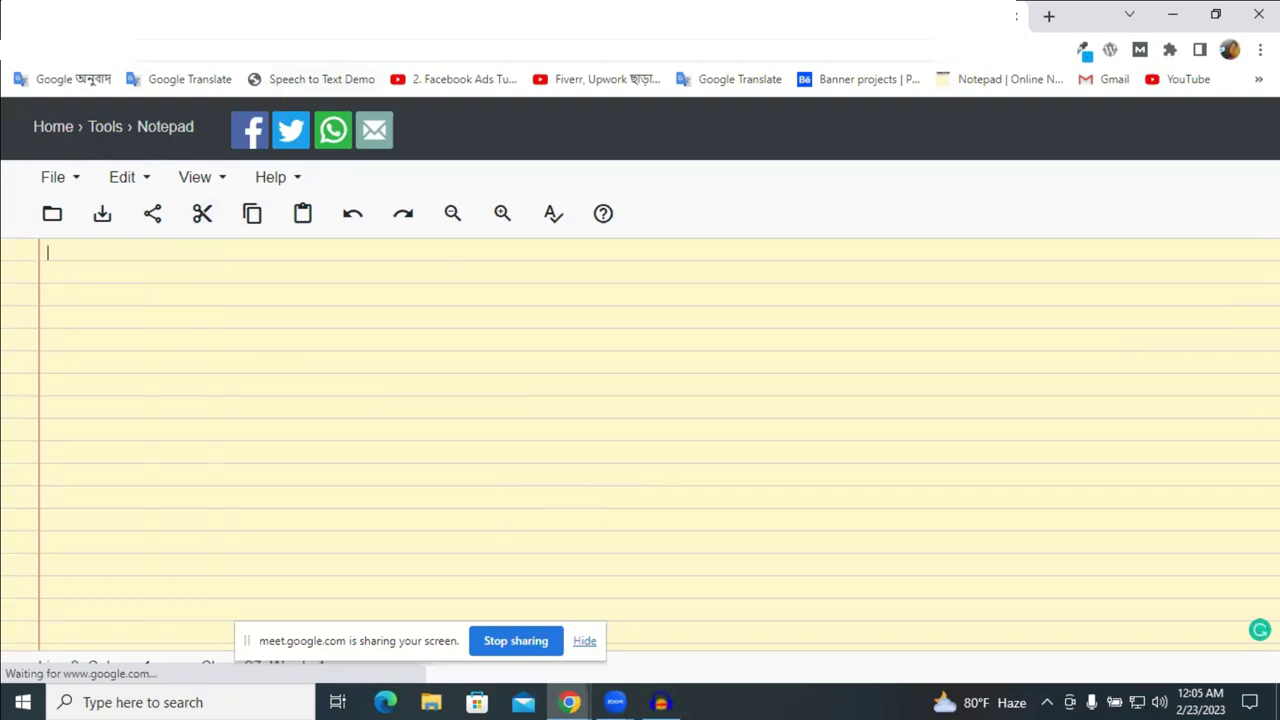
click(700, 15)
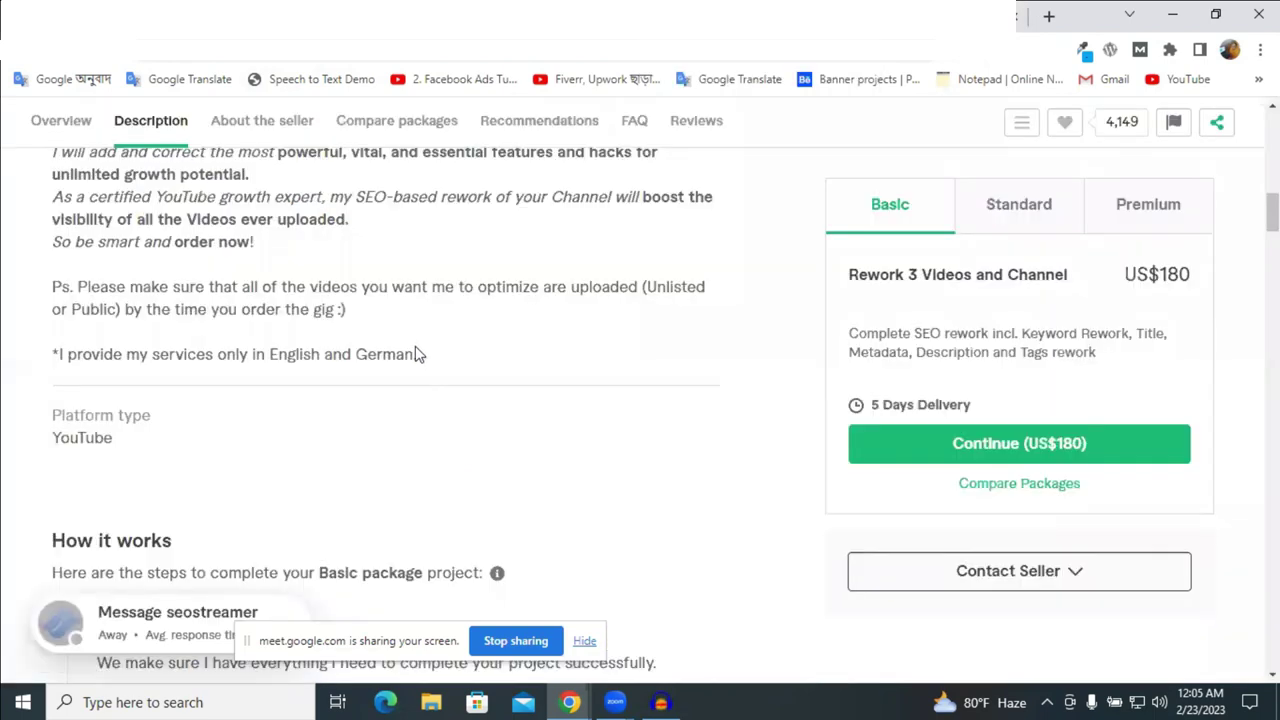
scroll(416, 354, up, 5)
scroll(374, 323, up, 5)
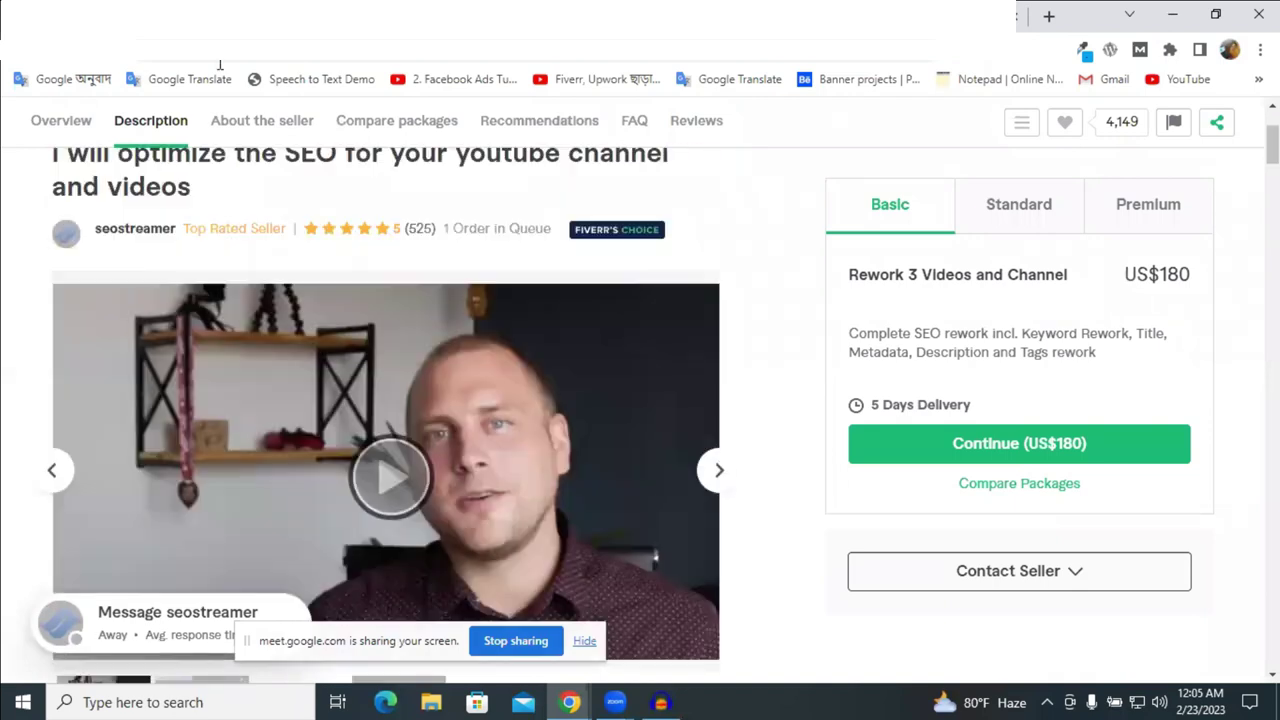
Enter 'Organic Growth and Engagement' as numbered item 5, correcting the 'Groth' and 'Engam' typos.
key(ctrl+Tab)
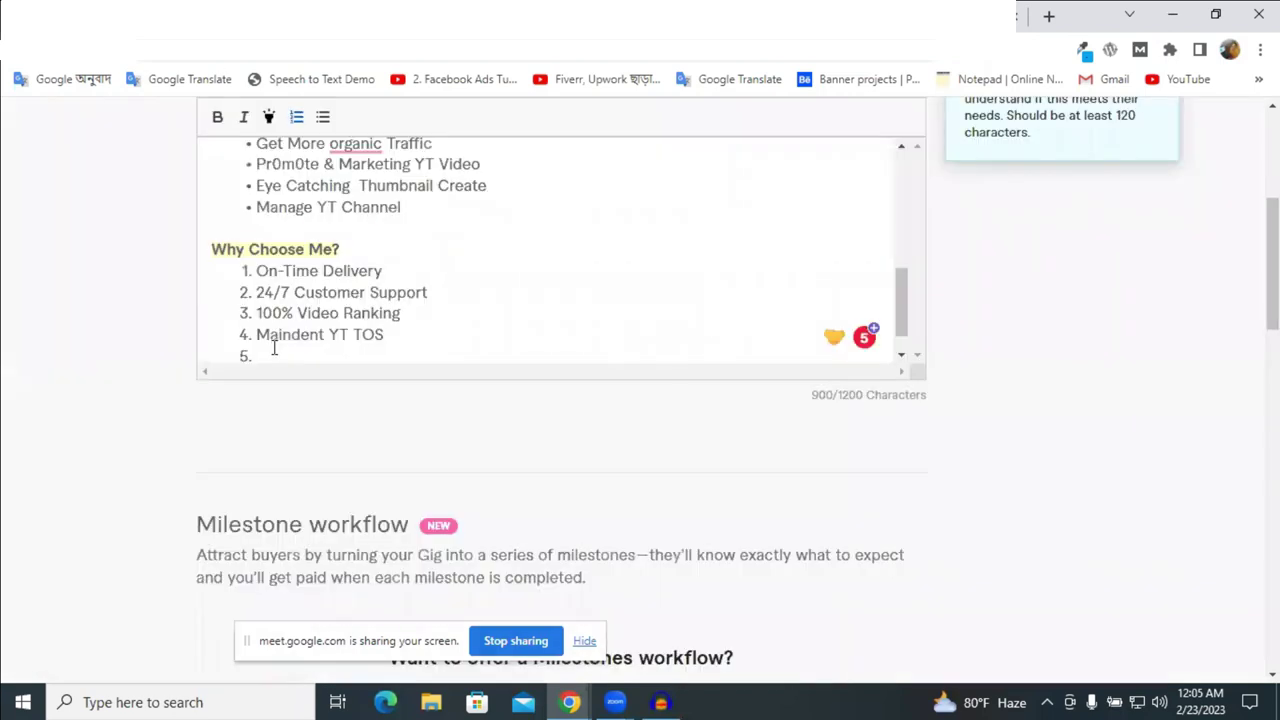
text(O)
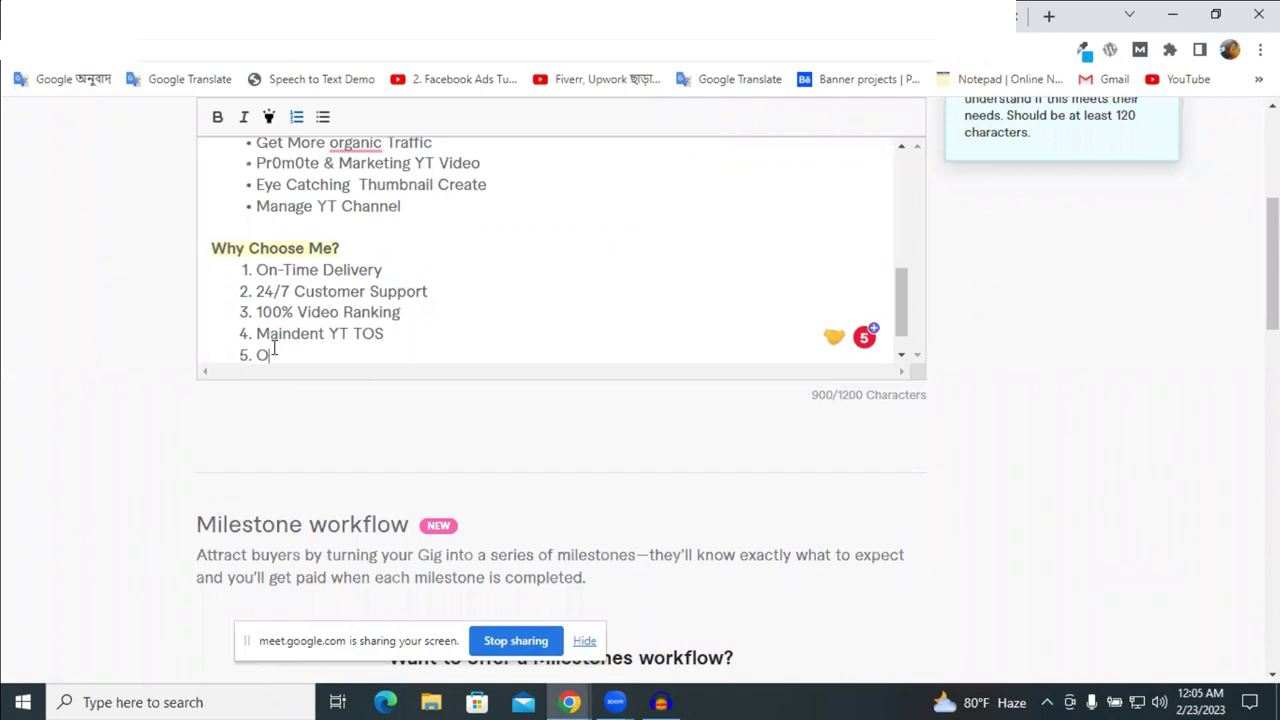
text(n)
text(gan)
text(ic )
text(Gr)
text(ow)
text(th)
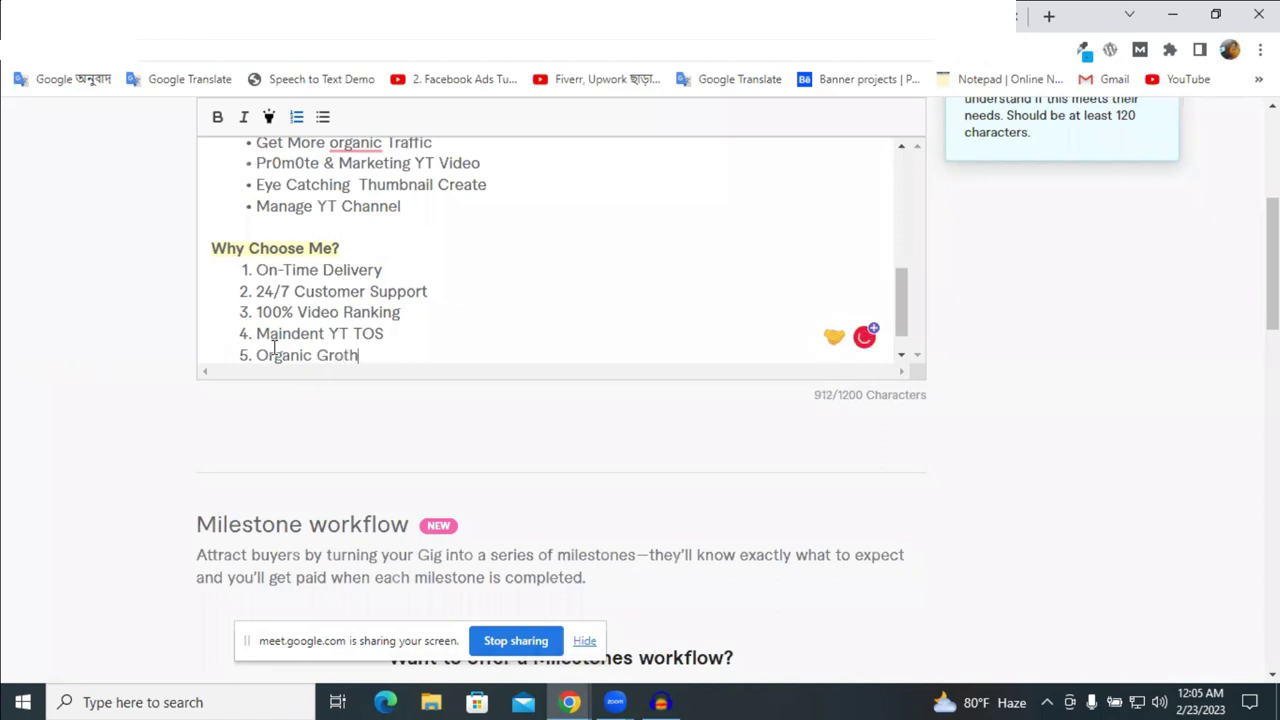
click(342, 355)
text(w)
click(378, 355)
text(and Engagement)
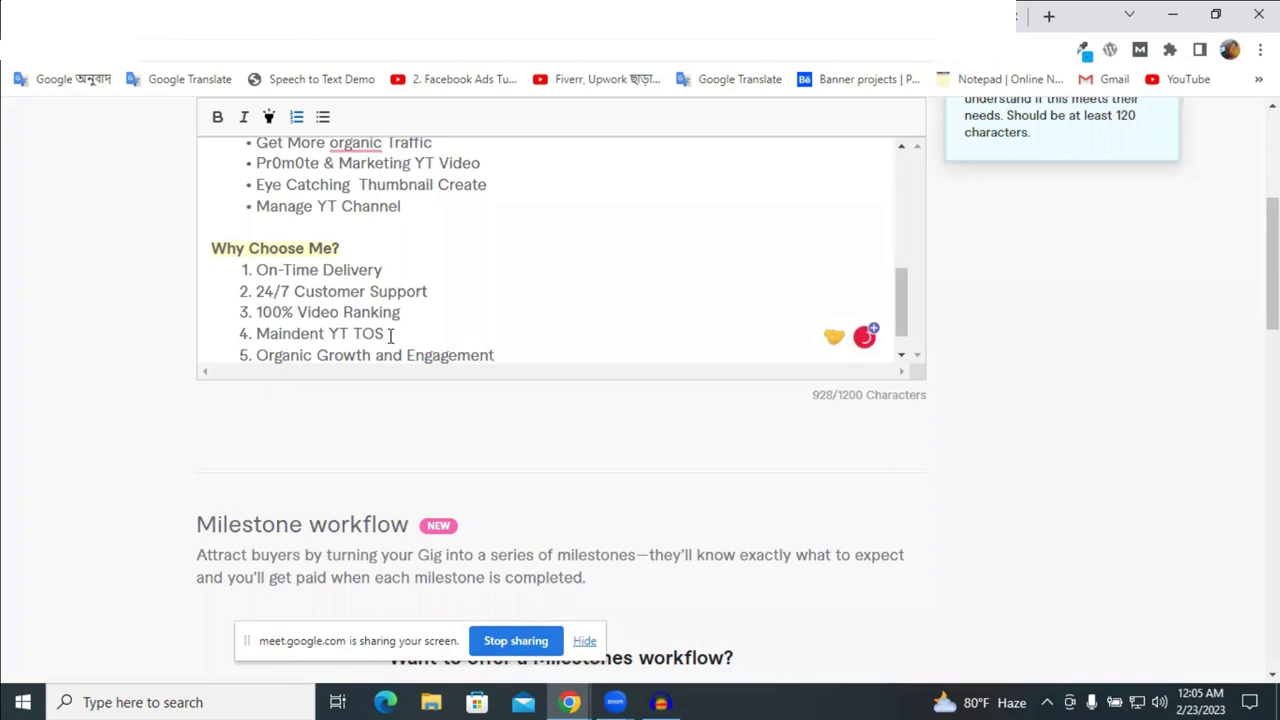
scroll(428, 337, down, 1)
click(424, 347)
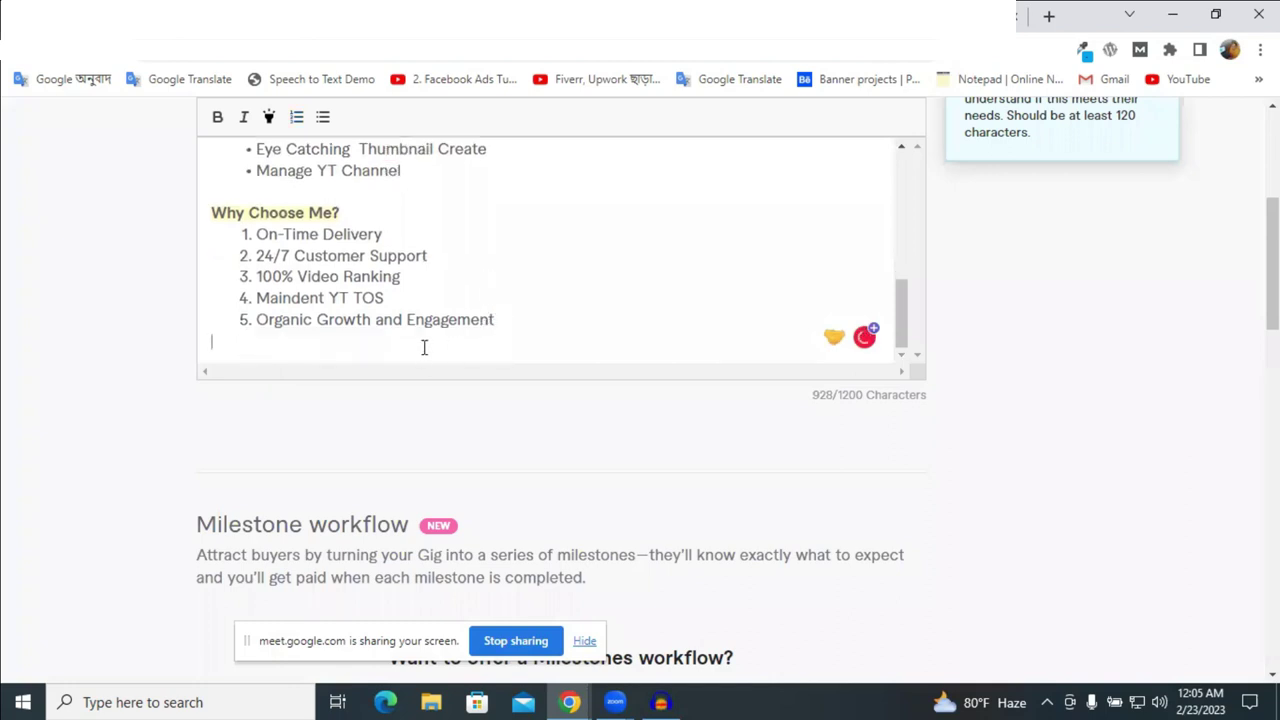
drag(510, 327, 212, 163)
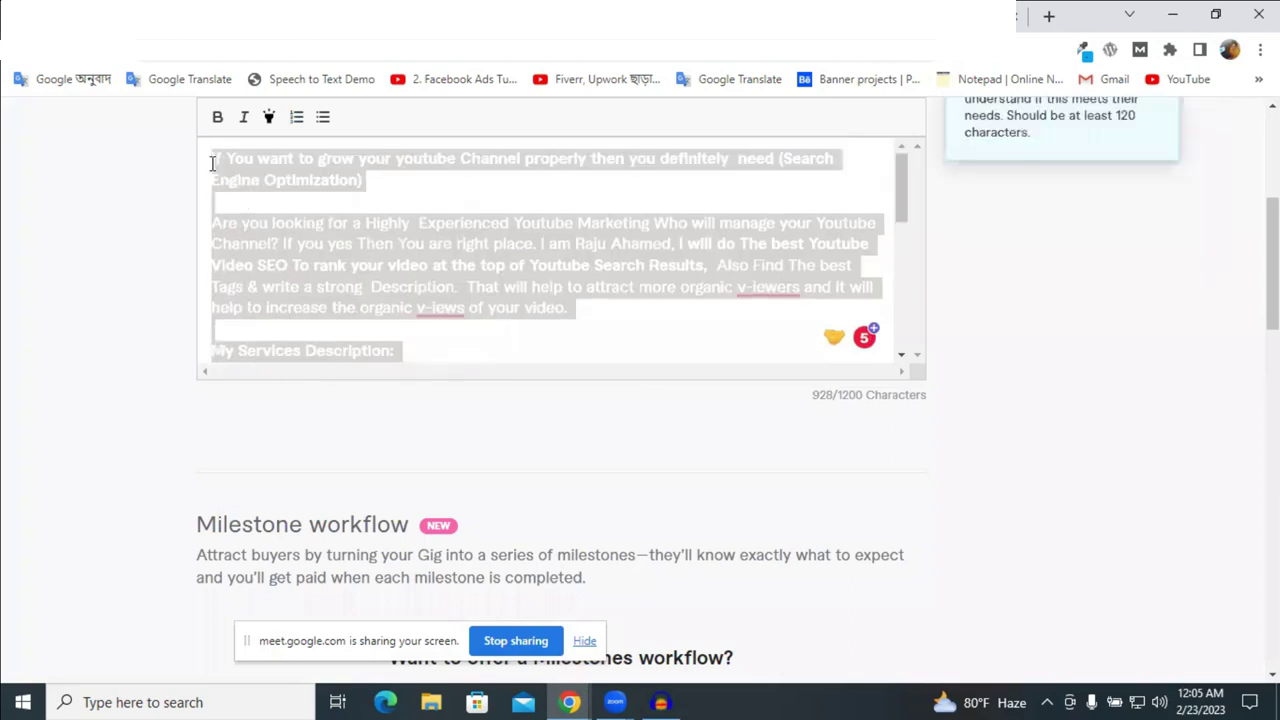
right_click(300, 160)
click(423, 237)
click(503, 323)
scroll(503, 323, down, 5)
scroll(353, 300, up, 3)
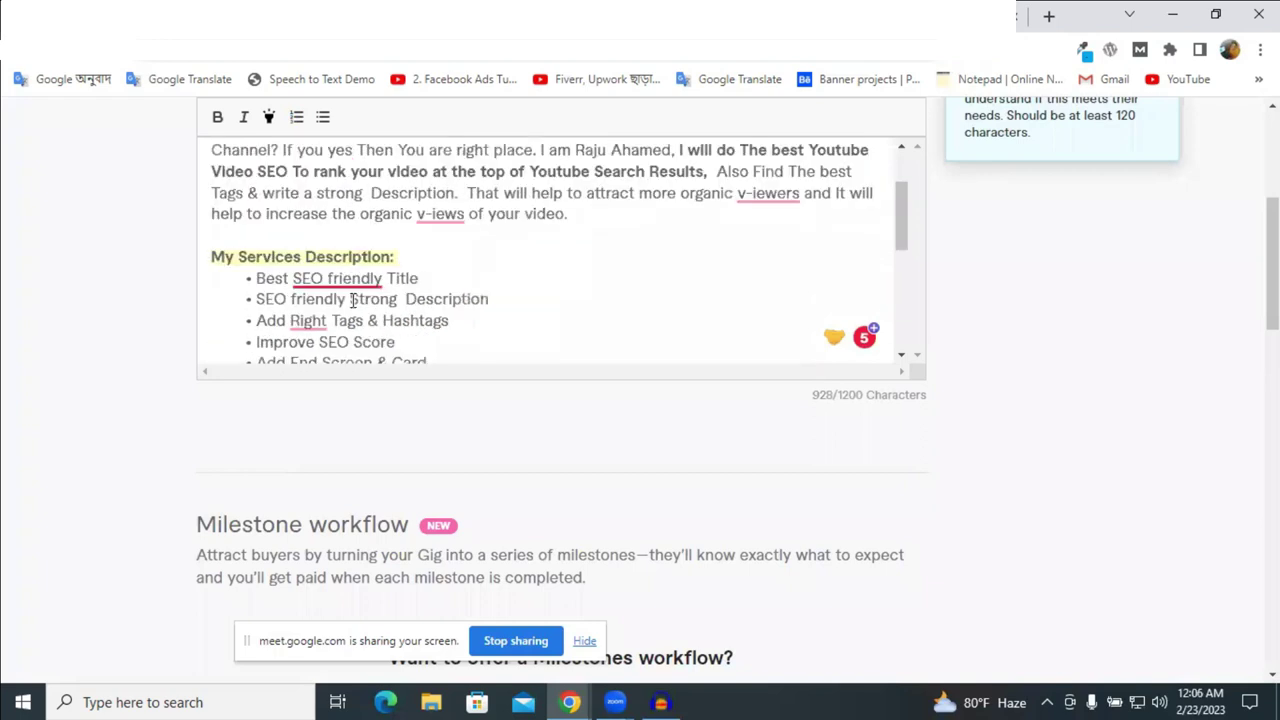
scroll(415, 295, down, 1)
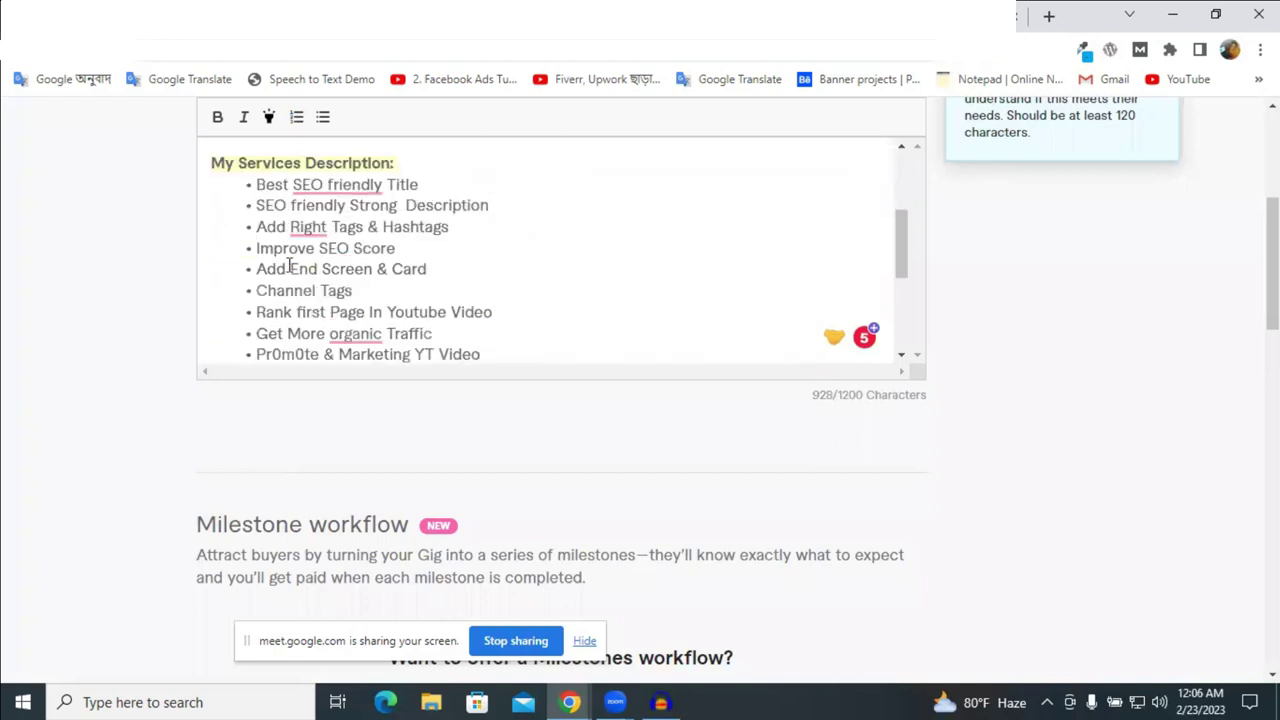
scroll(289, 266, down, 3)
scroll(364, 210, down, 2)
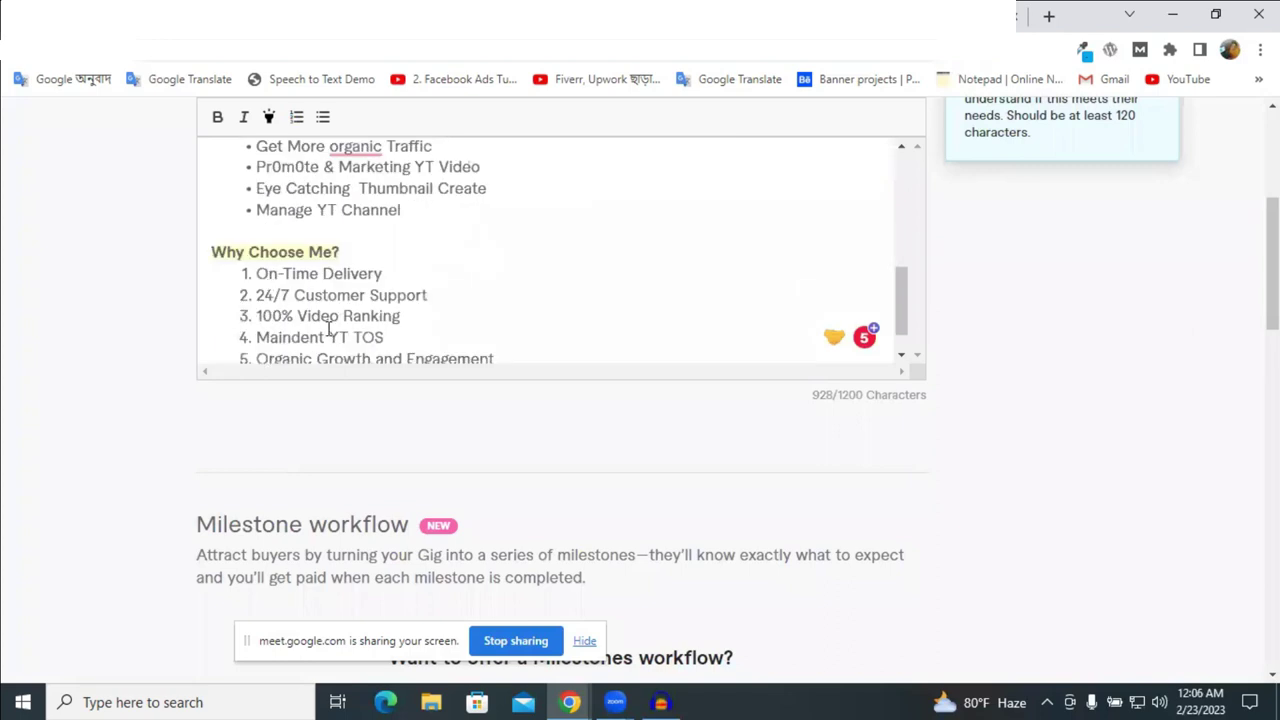
scroll(300, 325, down, 1)
scroll(566, 340, up, 10)
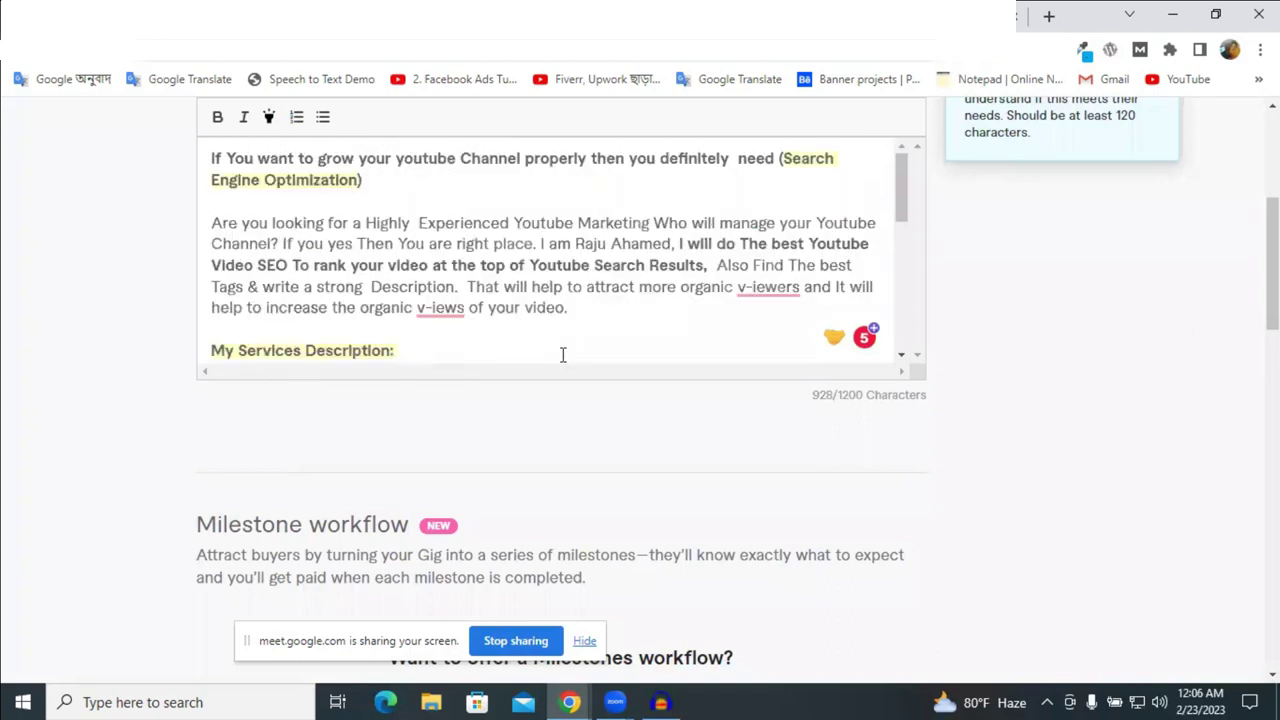
triple_click(336, 165)
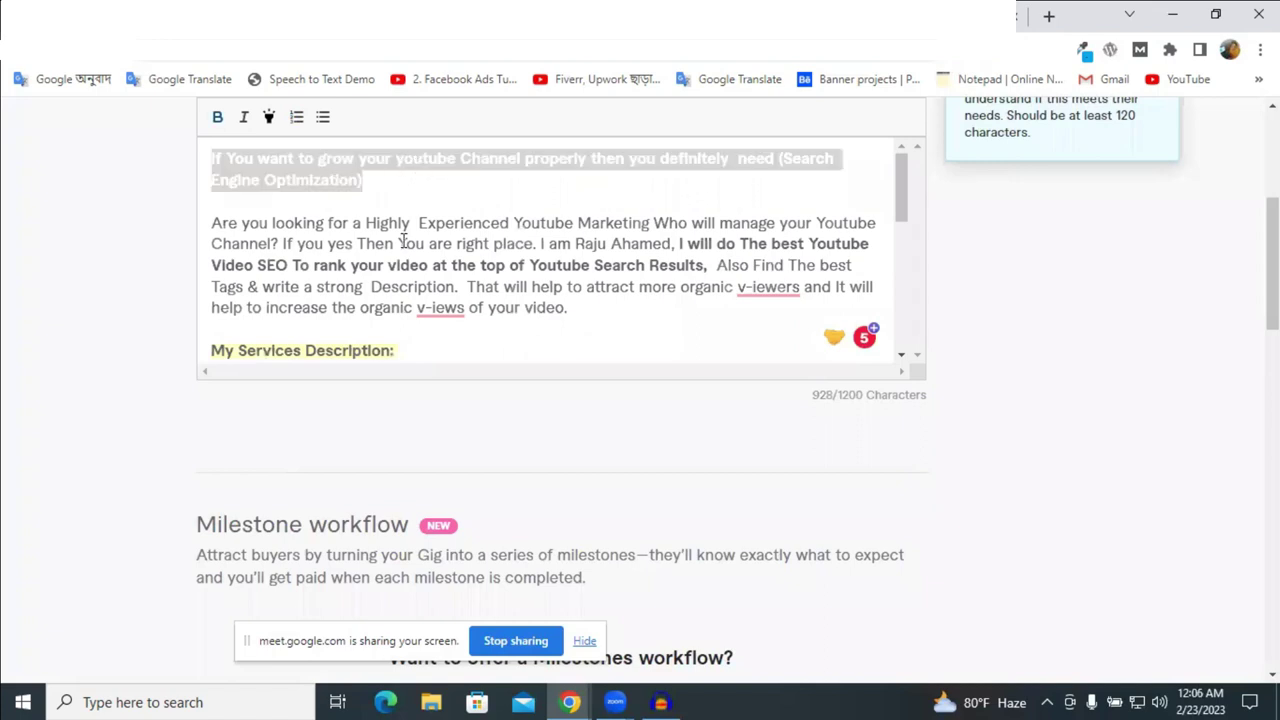
click(356, 238)
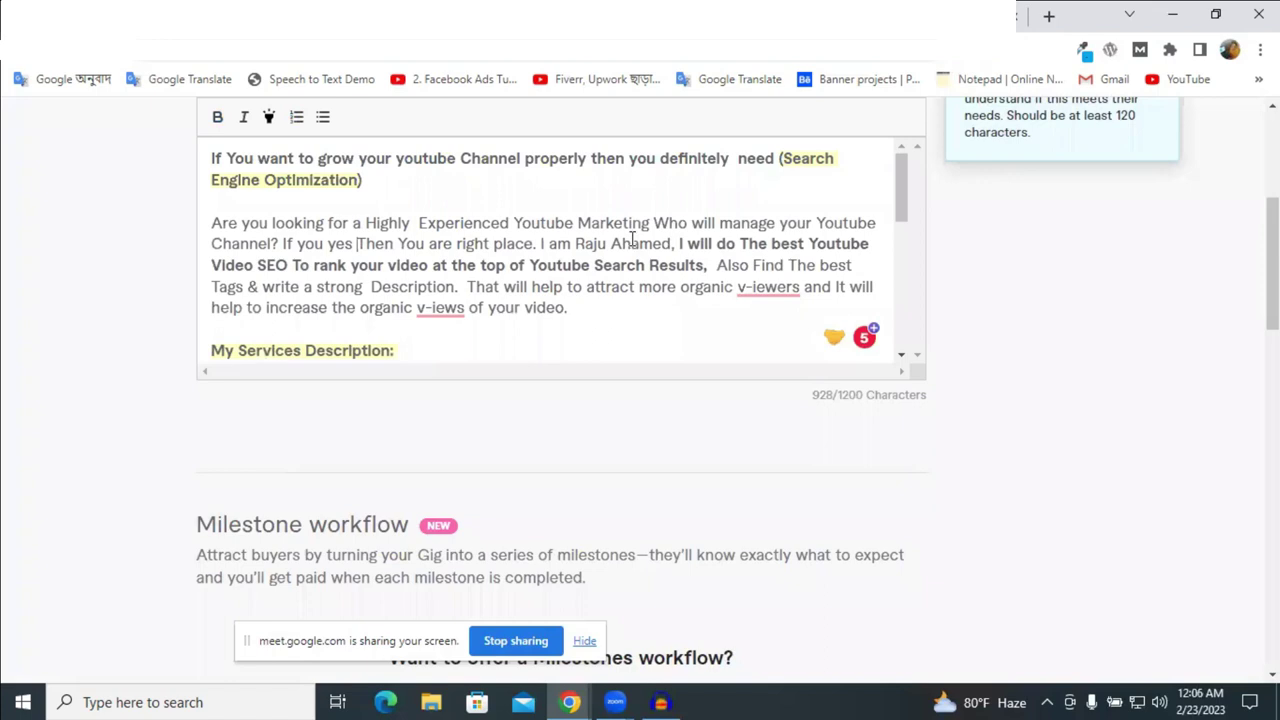
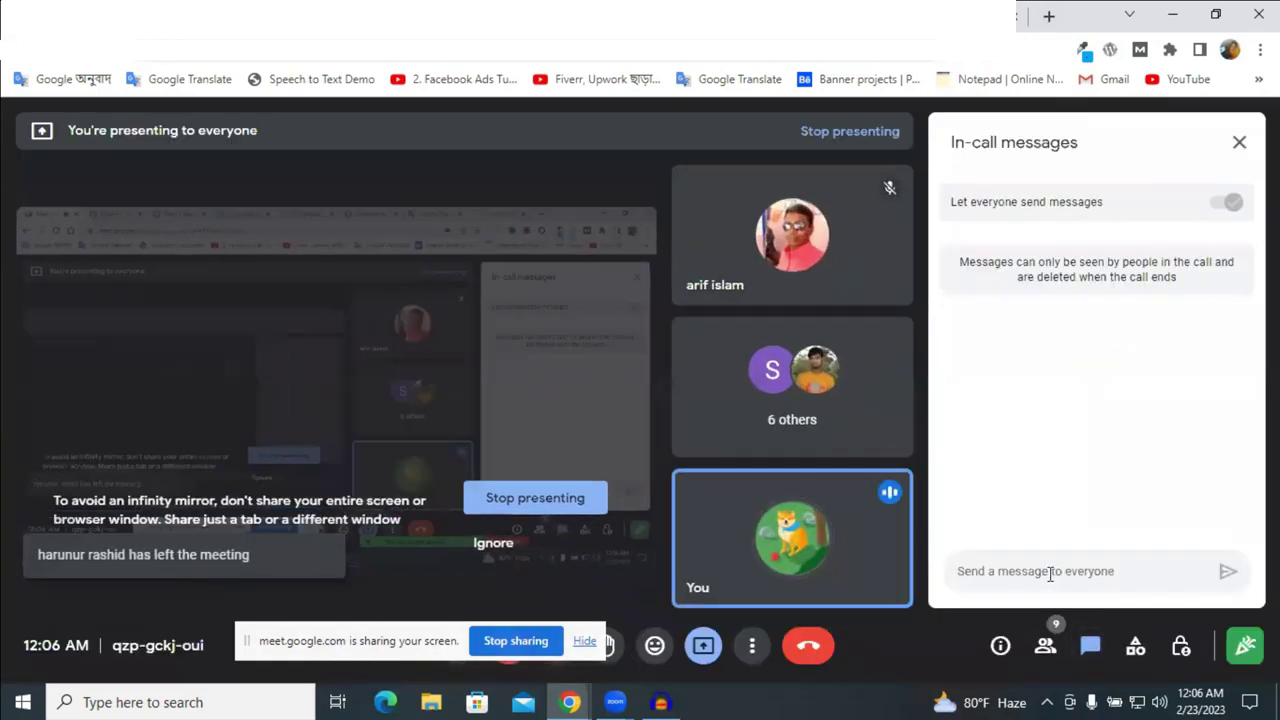
Paste and send the gig description paragraph in the Meet in-call chat, then return to Fiverr.
text(Are you looking for a Highly  Experienced Youtube Marketing Who will manage your Youtube Channel? If you yes Then You are right place. I am Raju Ahamed, I will do The best Youtube Video SEO To rank your video at the top of Youtube Search Results, Also Find The best Tags & write a strong Description.  That will help to attract more organic viewers and It will help to increase the organic)
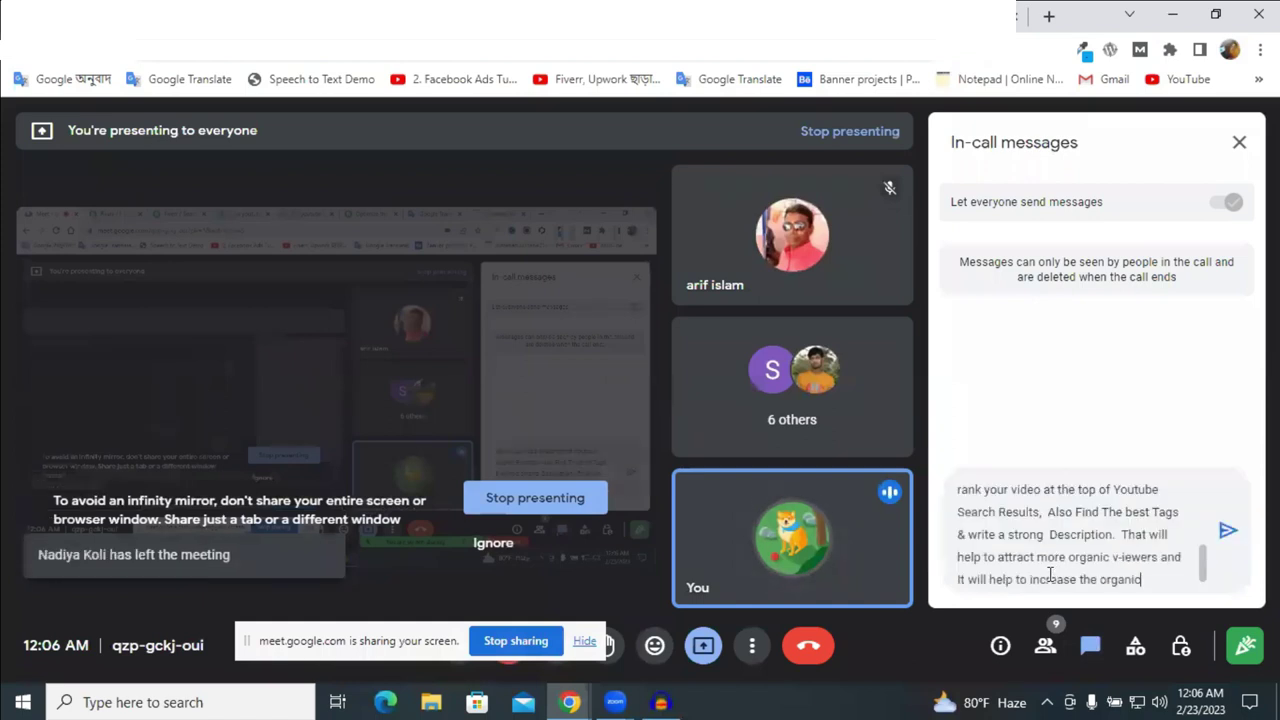
key(Return)
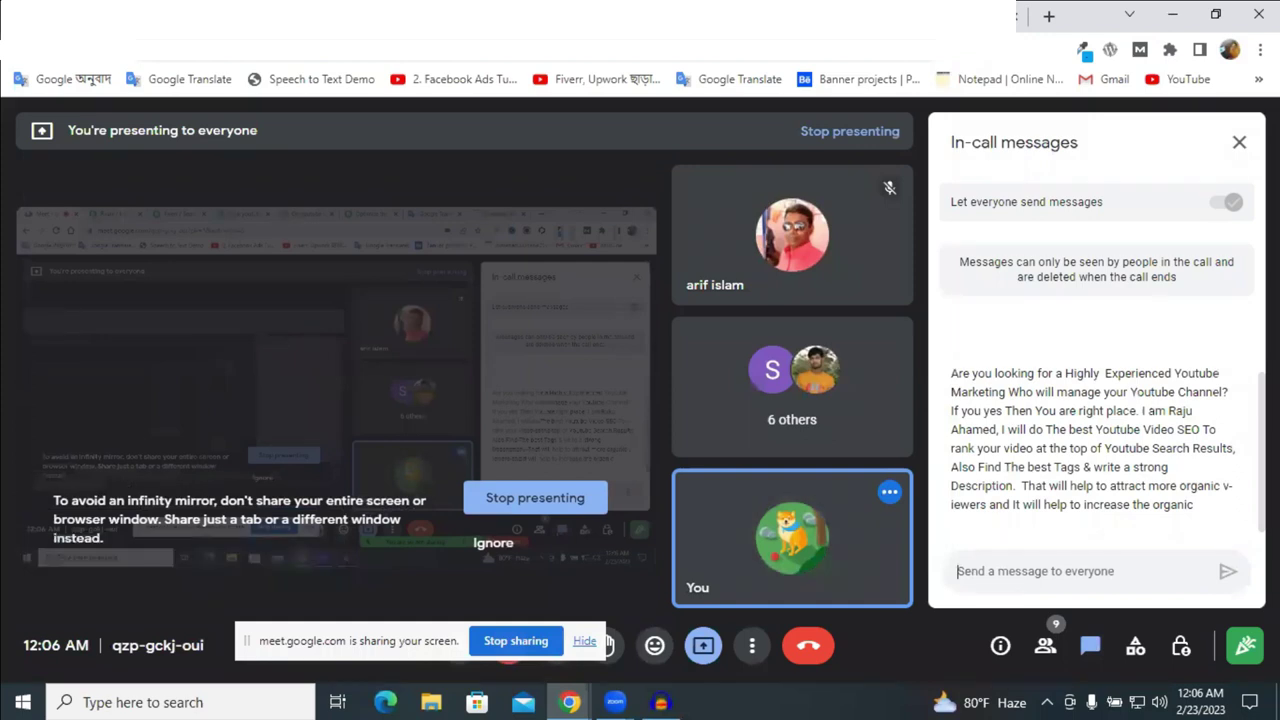
key(ctrl+Tab)
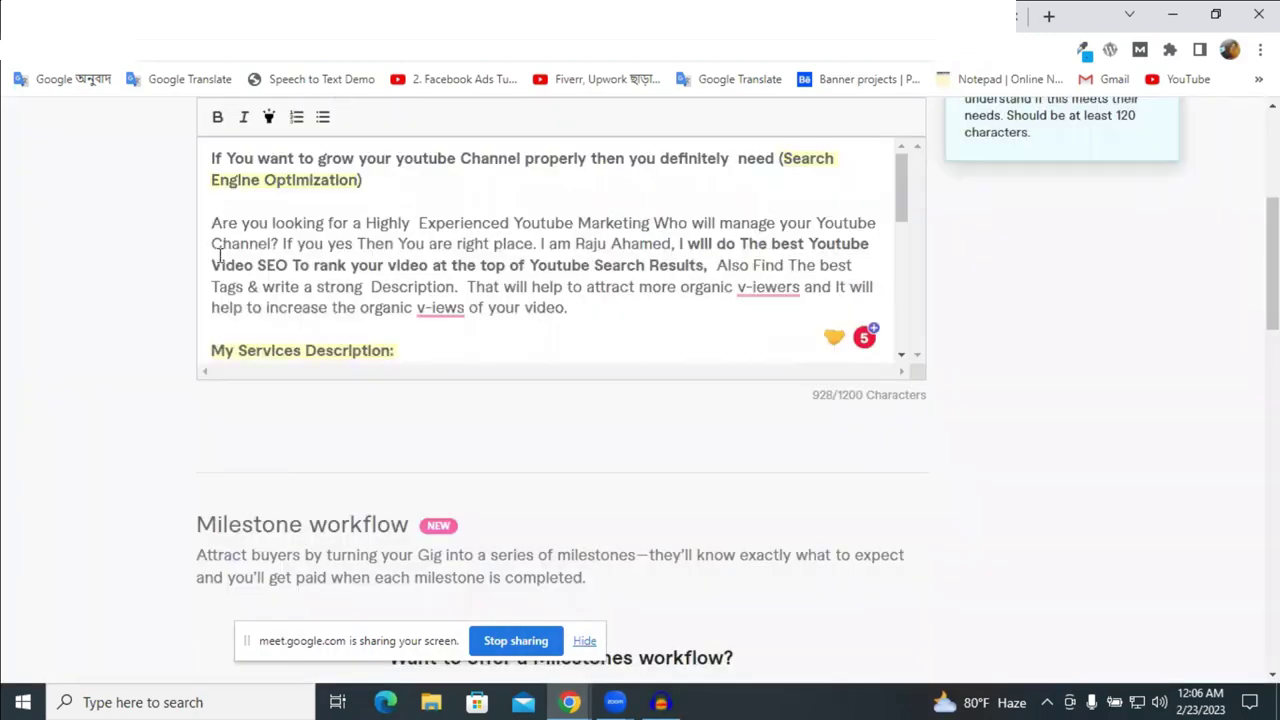
Copy the full gig description text and open a new browser tab for Facebook.
scroll(218, 254, up, 1)
drag(214, 251, 336, 384)
right_click(417, 132)
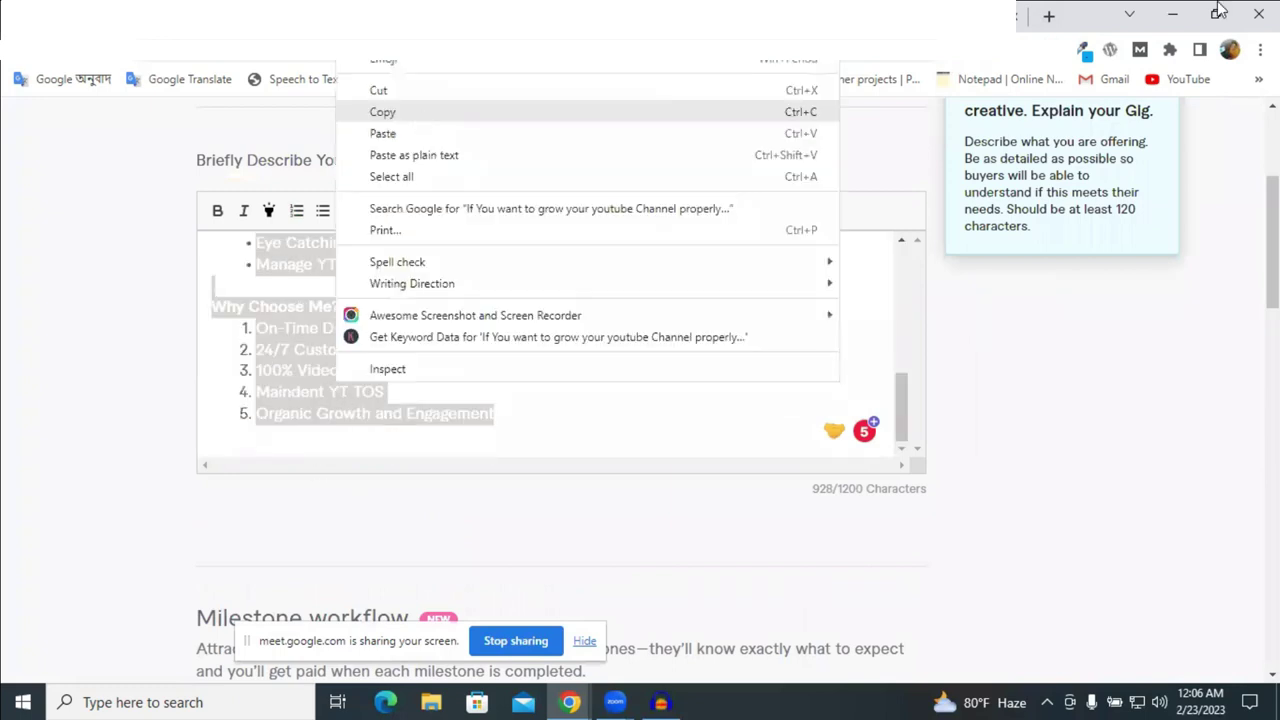
click(420, 117)
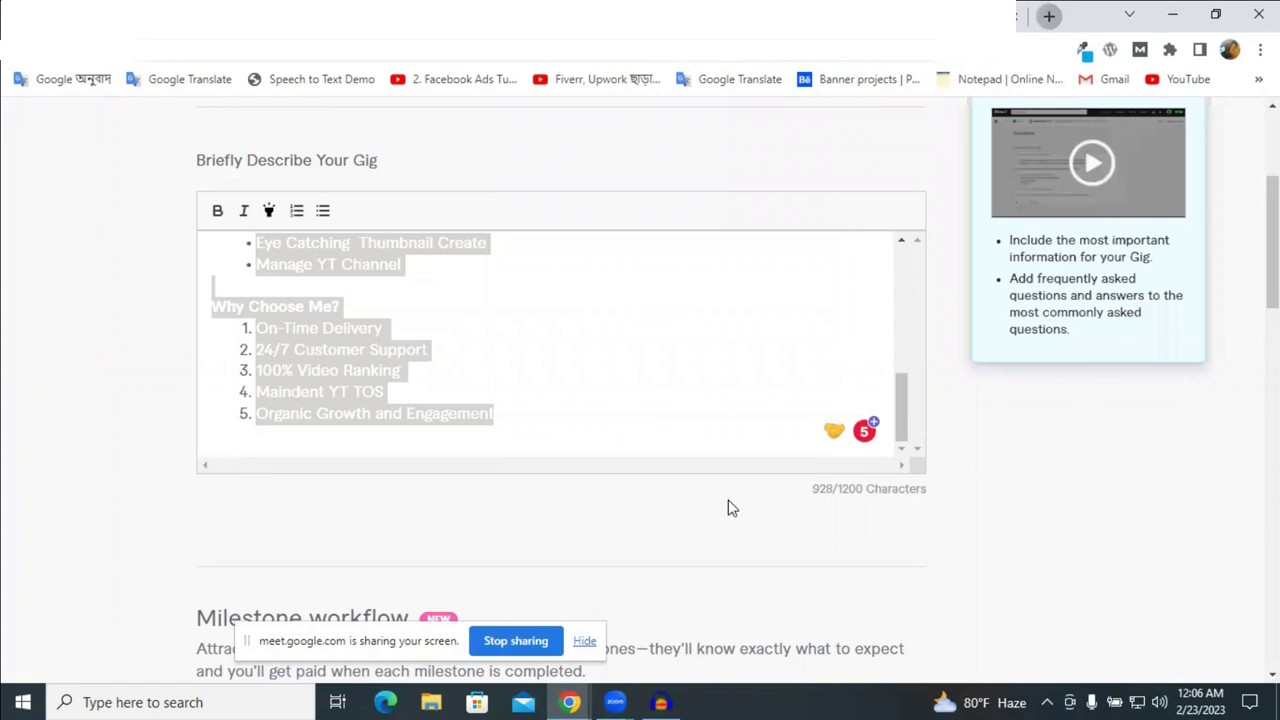
key(ctrl+t)
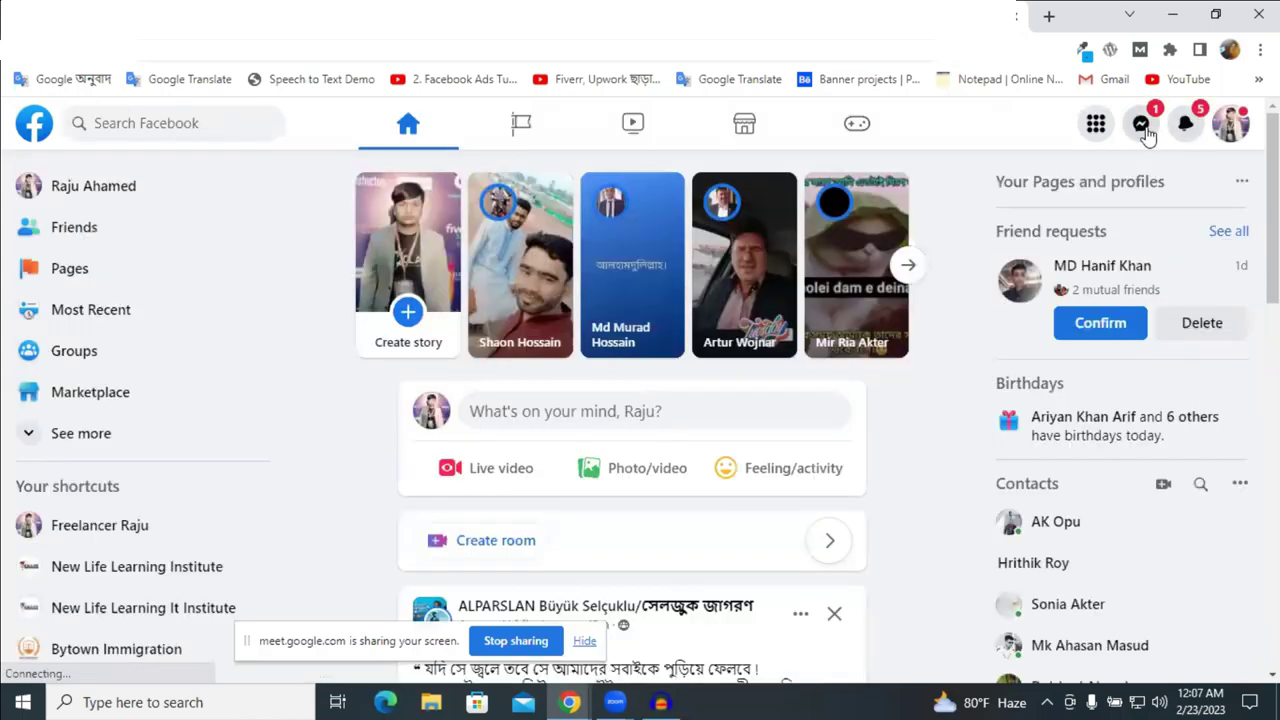
Paste and send the gig description in the Digital Marketing success Messenger chat, then return to Fiverr.
click(1142, 124)
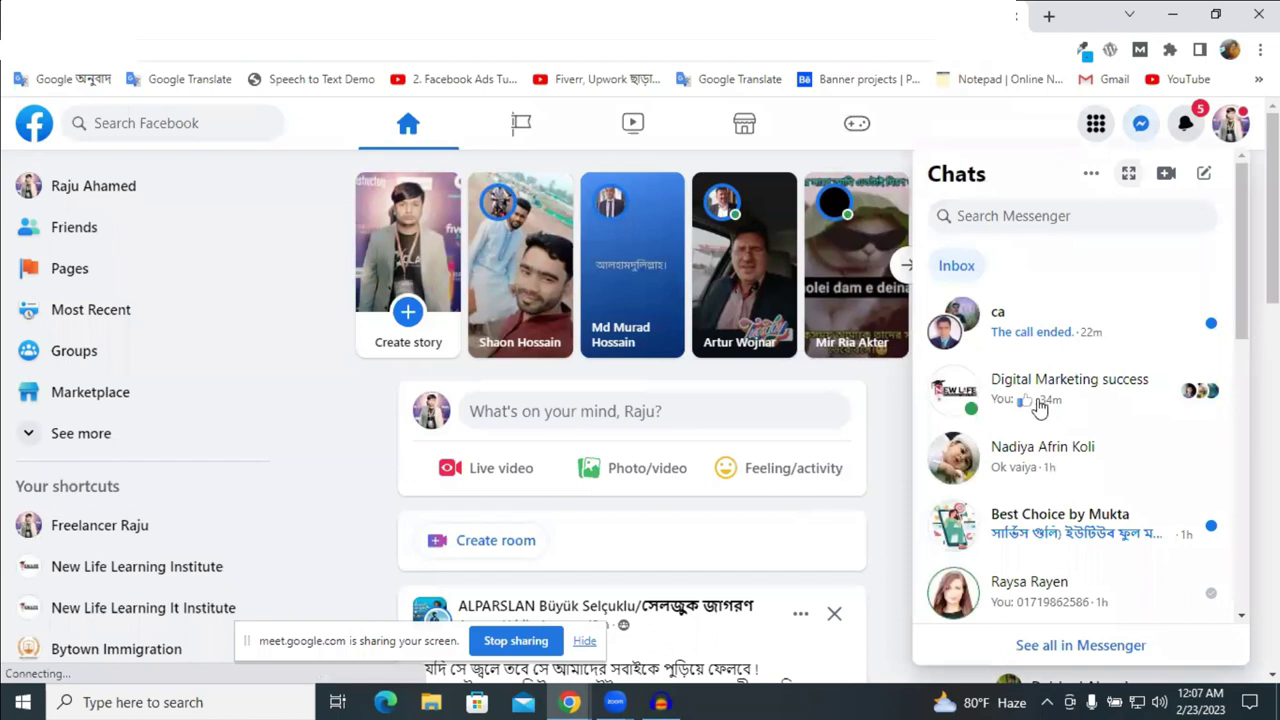
click(1038, 404)
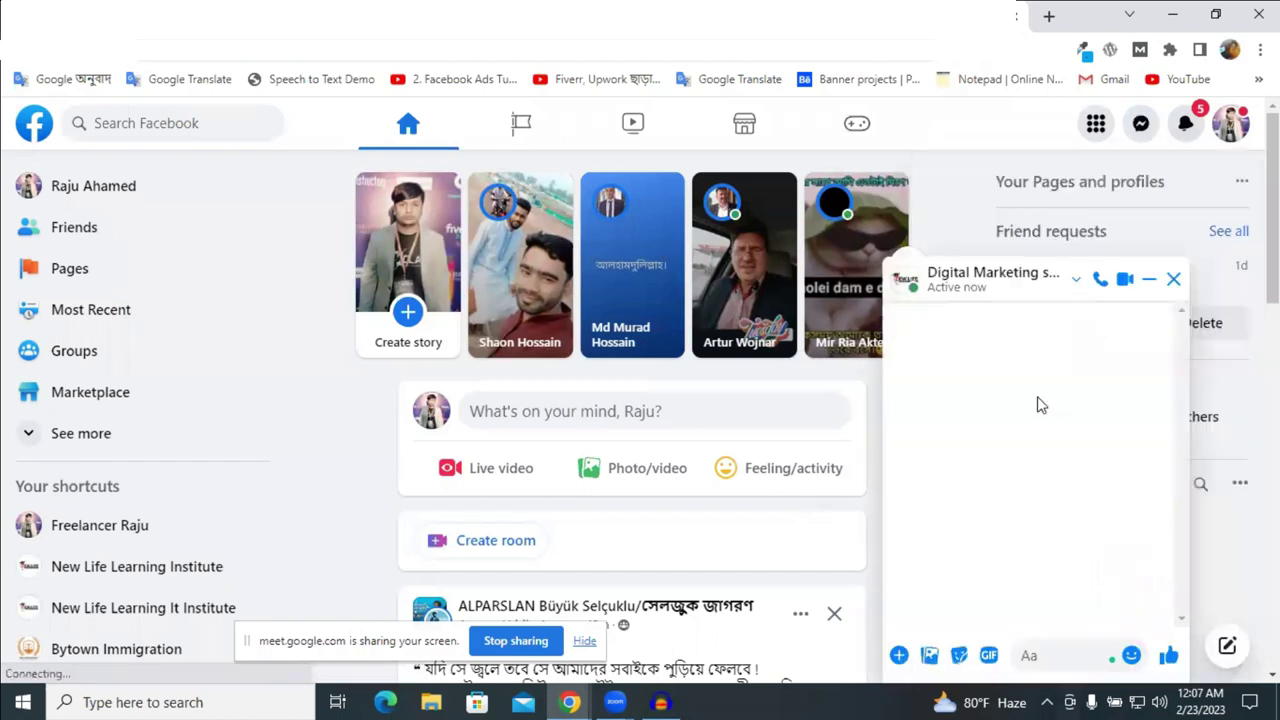
right_click(1047, 481)
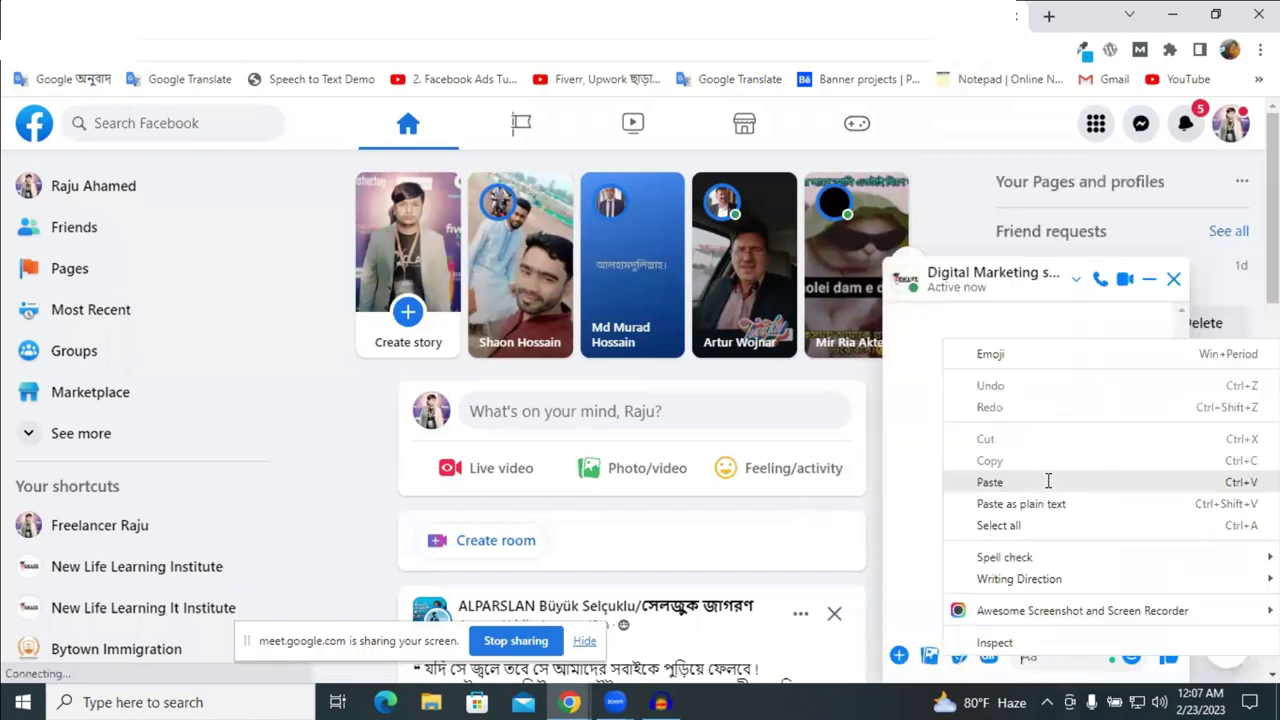
click(1047, 481)
key(Return)
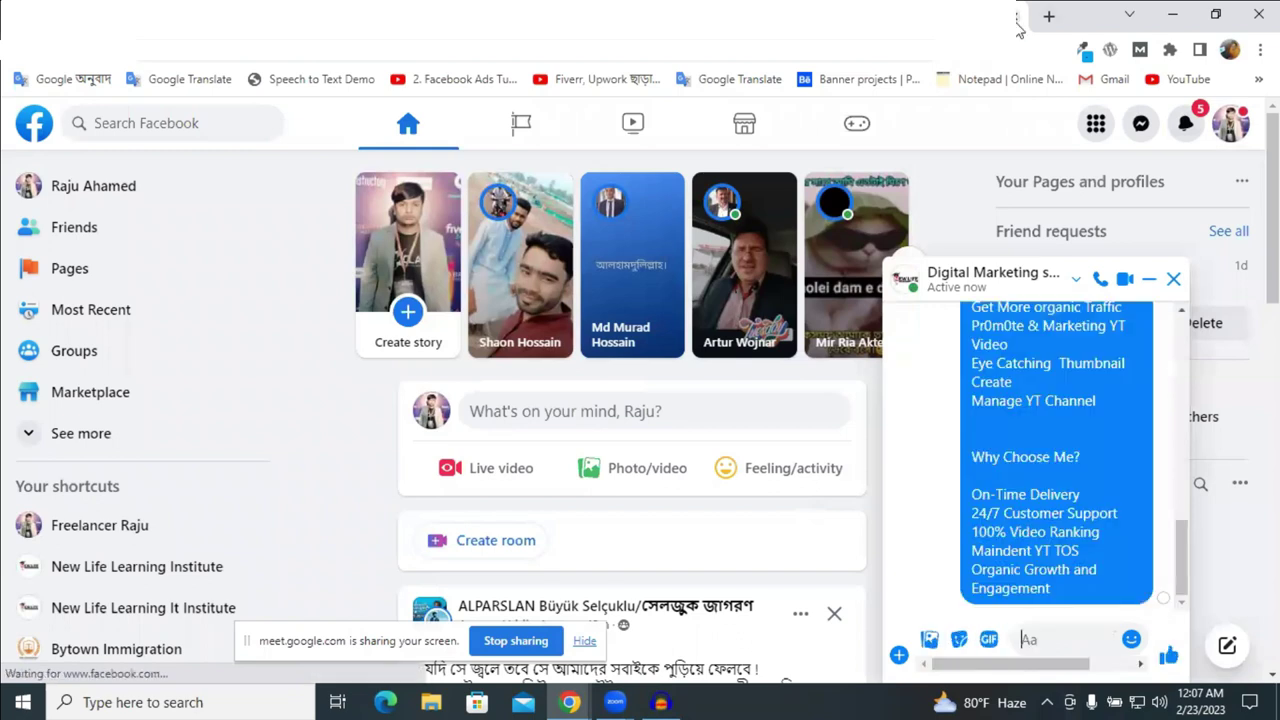
key(ctrl+Tab)
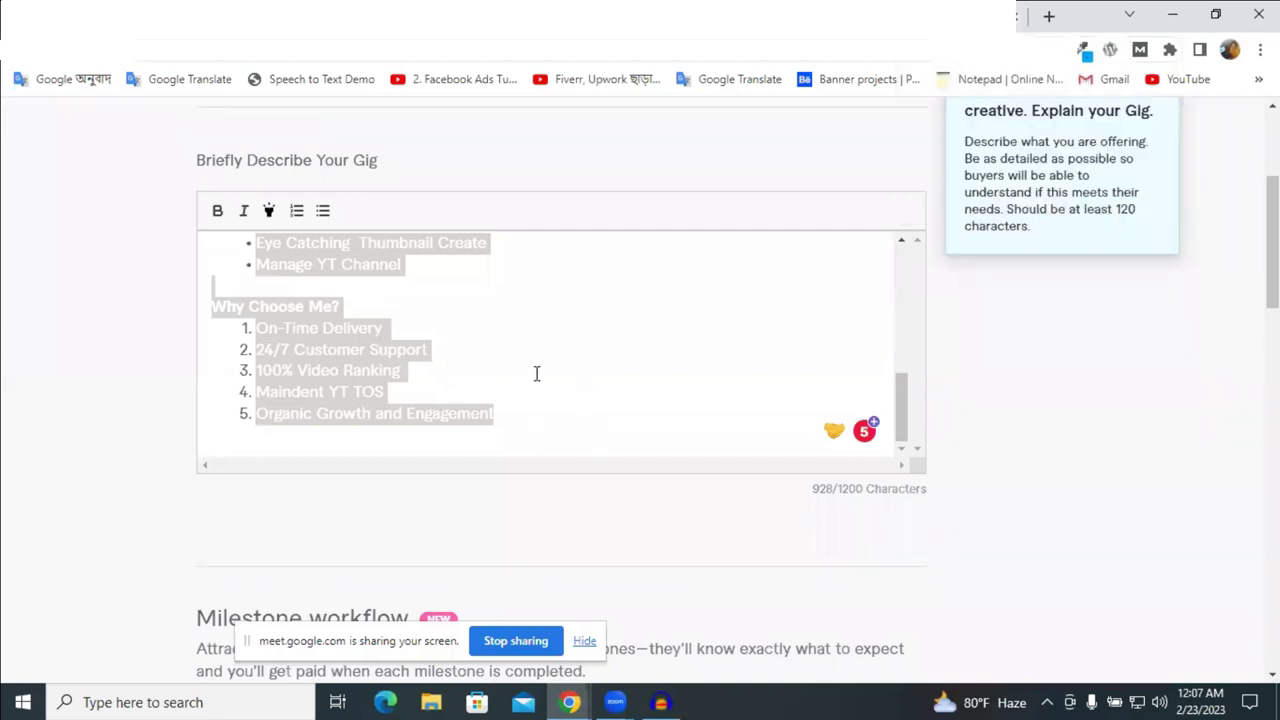
Deselect the description text and attempt to save the description step.
click(536, 373)
scroll(827, 425, down, 5)
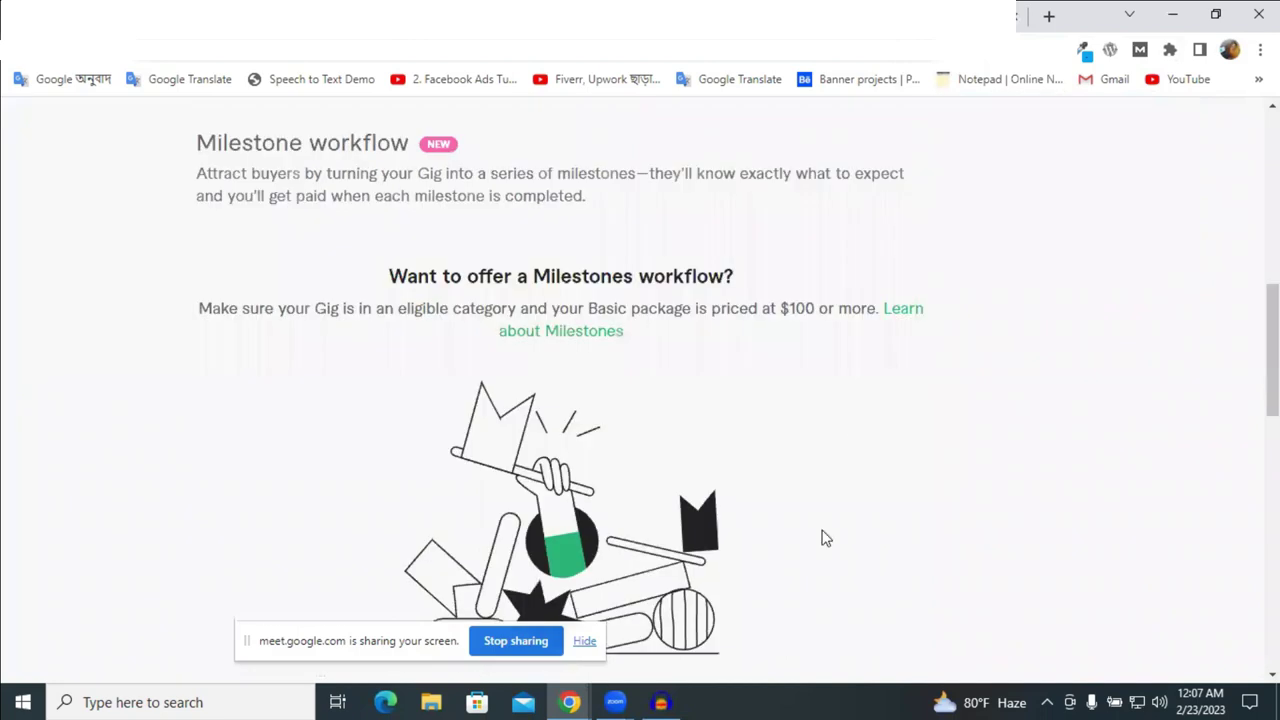
scroll(826, 539, down, 5)
click(823, 571)
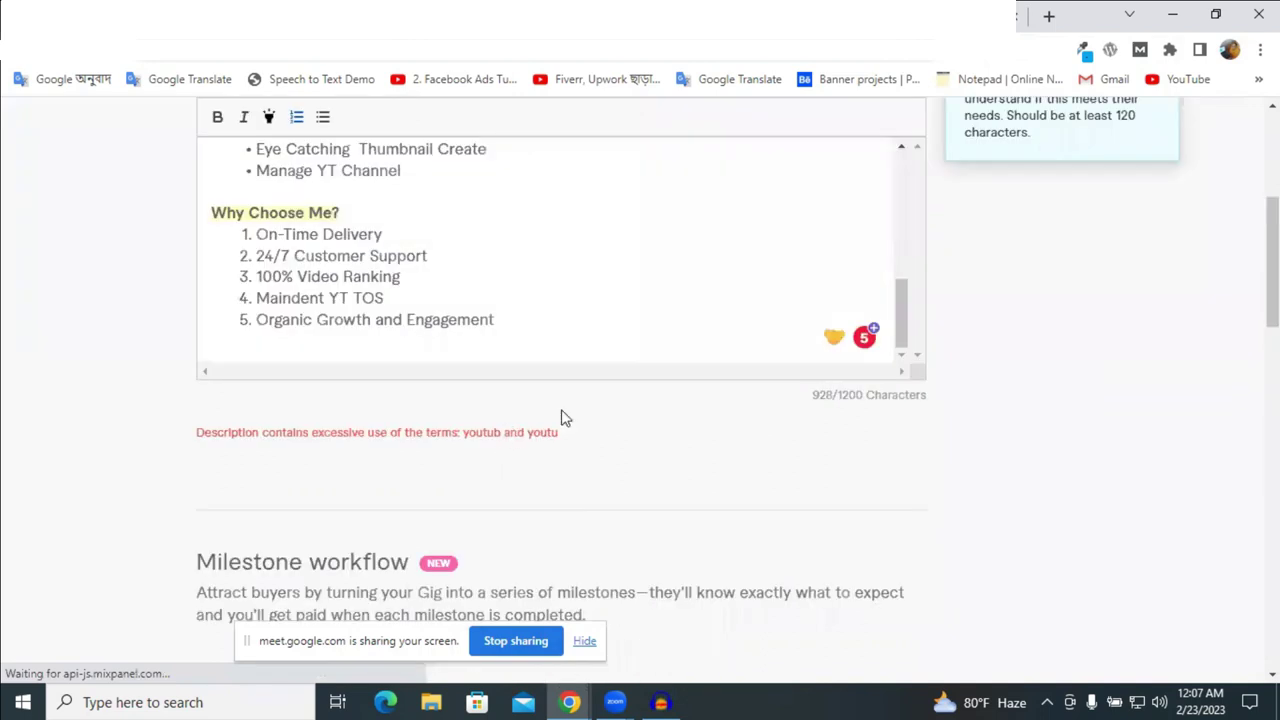
scroll(561, 418, up, 3)
scroll(417, 554, up, 5)
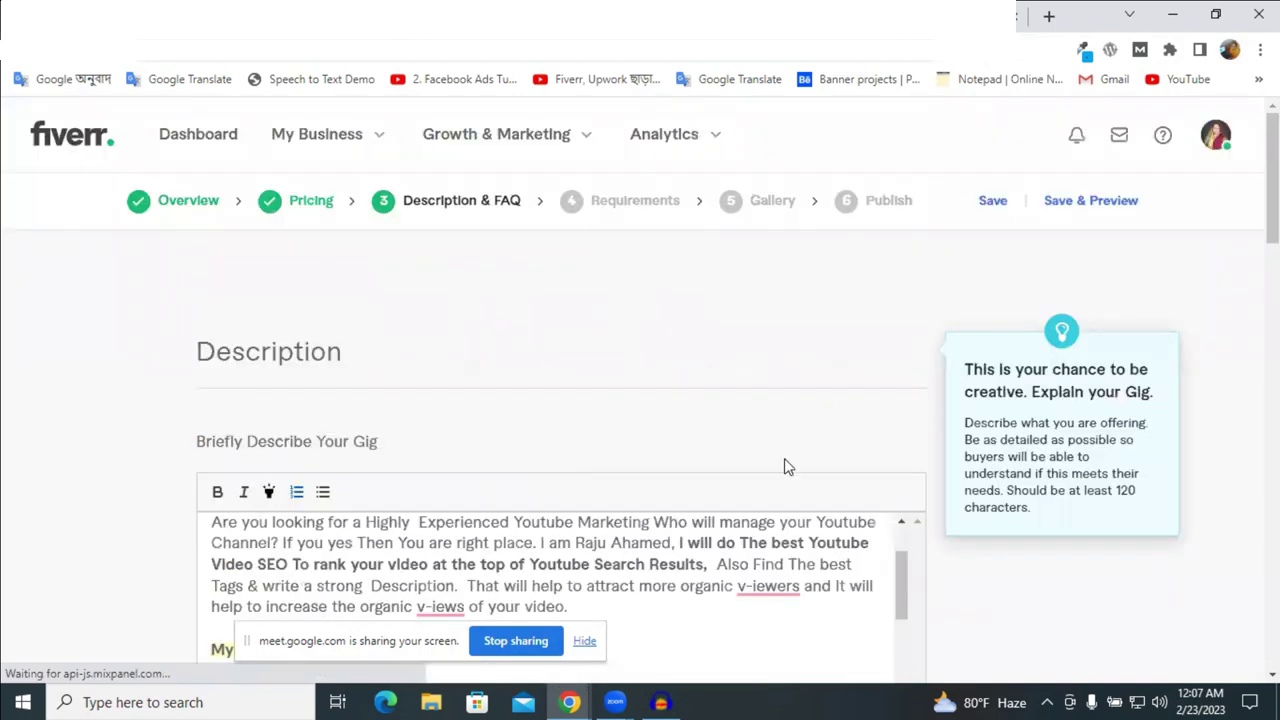
scroll(786, 460, down, 3)
scroll(840, 341, up, 1)
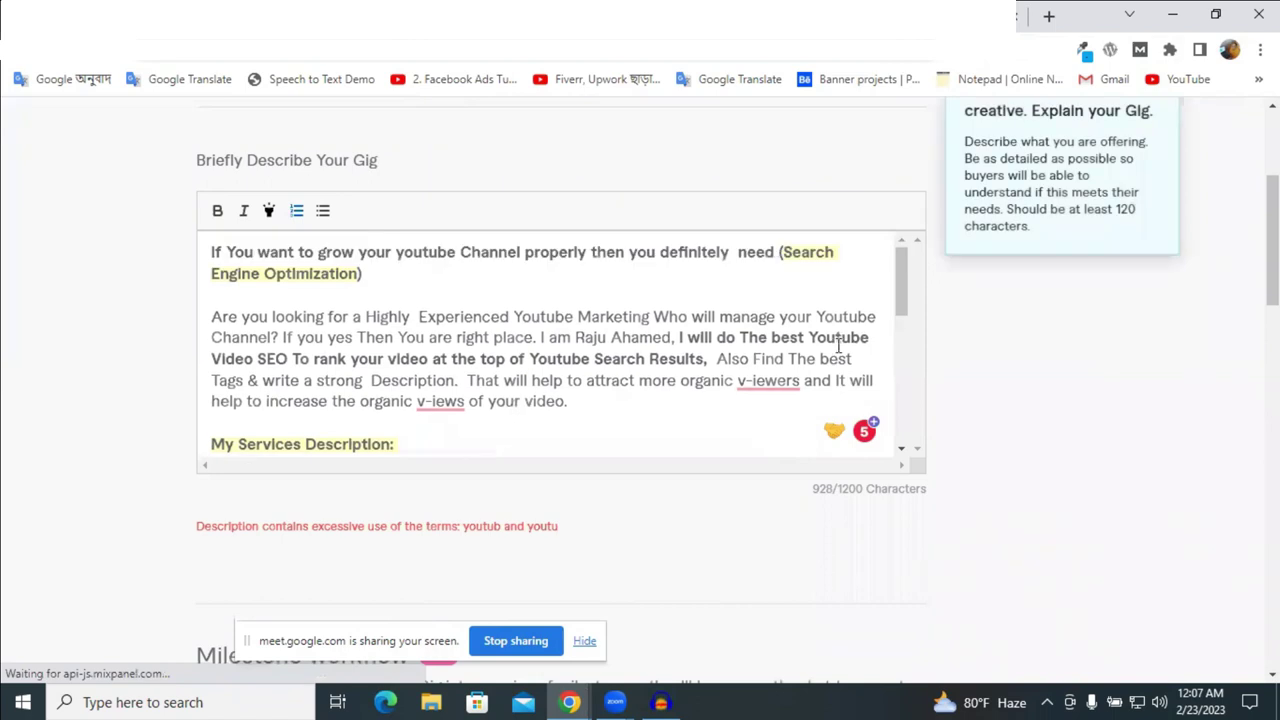
Search the page for every 'Youtube' occurrence in the description.
double_click(838, 343)
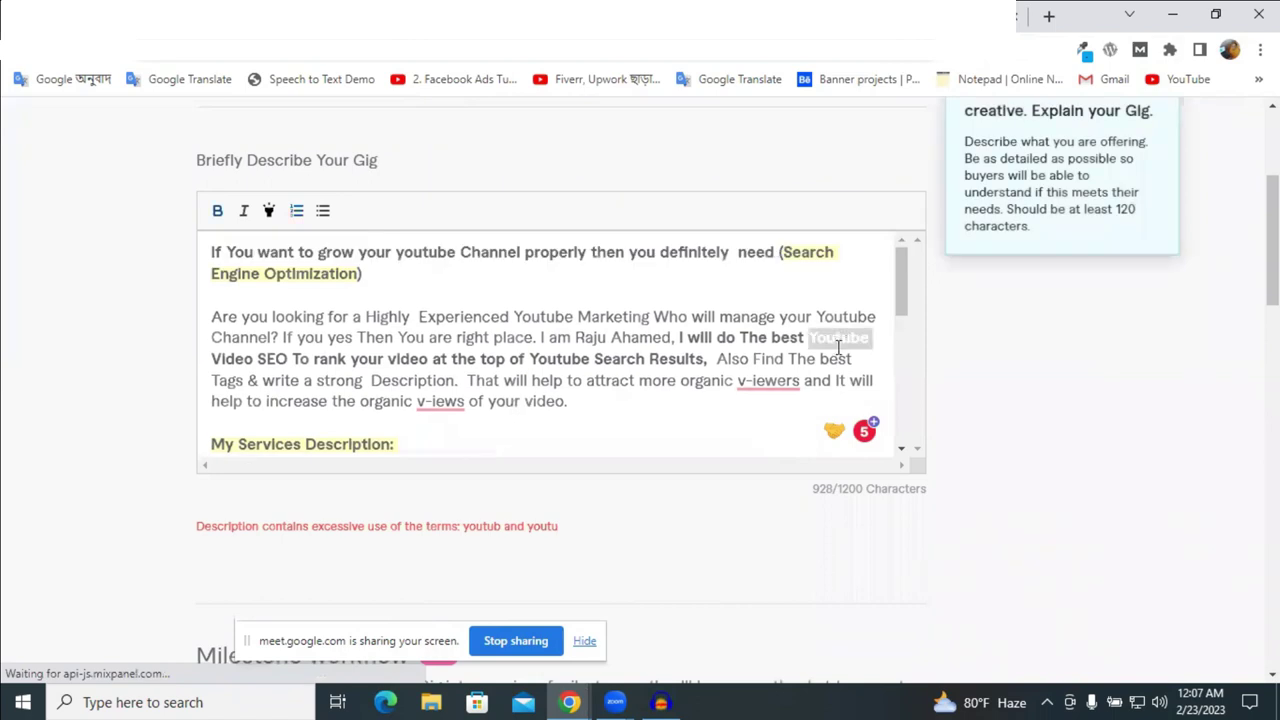
key(ctrl+f)
click(726, 128)
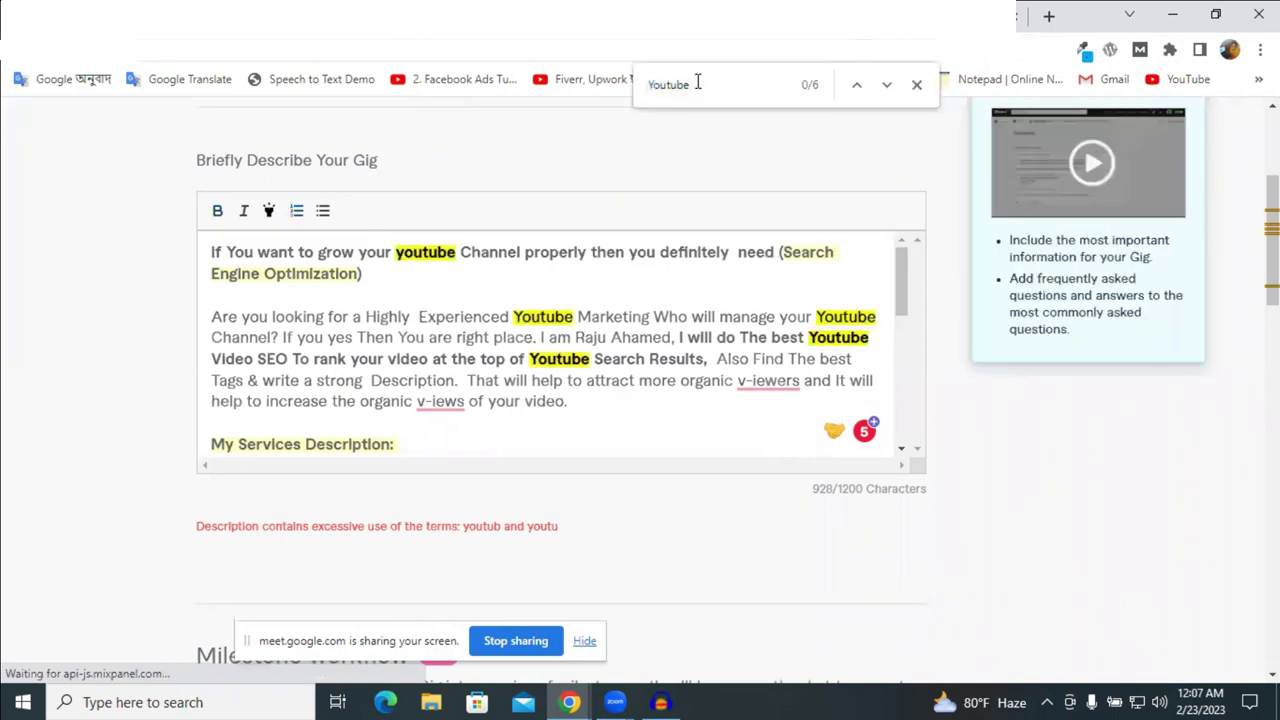
key(ctrl+f)
scroll(760, 346, down, 5)
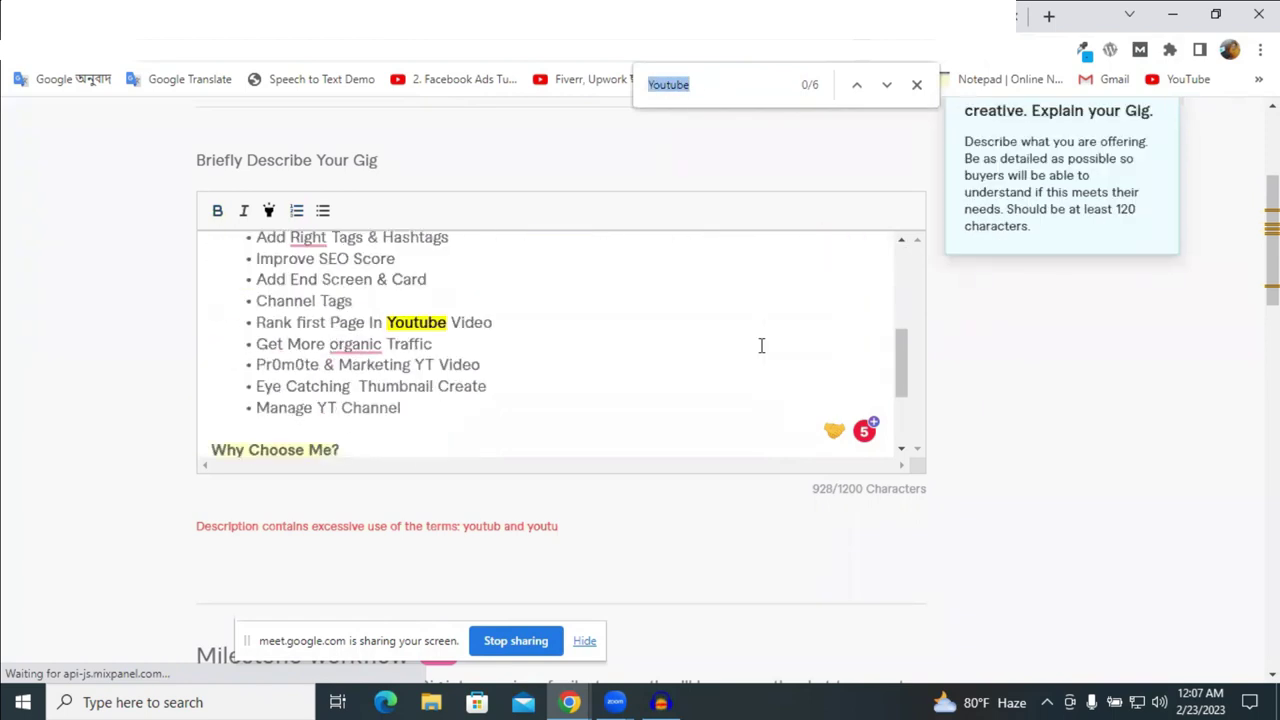
scroll(608, 329, down, 1)
scroll(600, 340, up, 10)
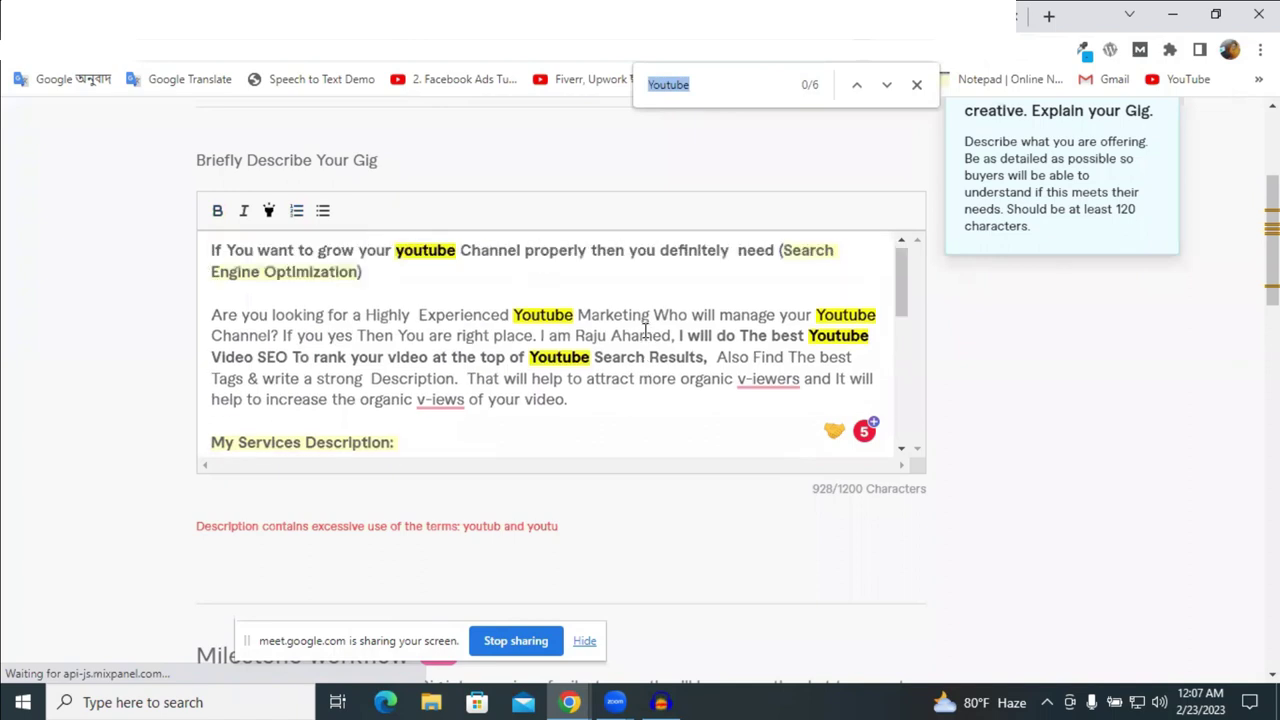
Hyphenate two 'Youtube' mentions to 'You-tube' and change the one after 'manage your' to 'YT'.
click(562, 360)
text(-)
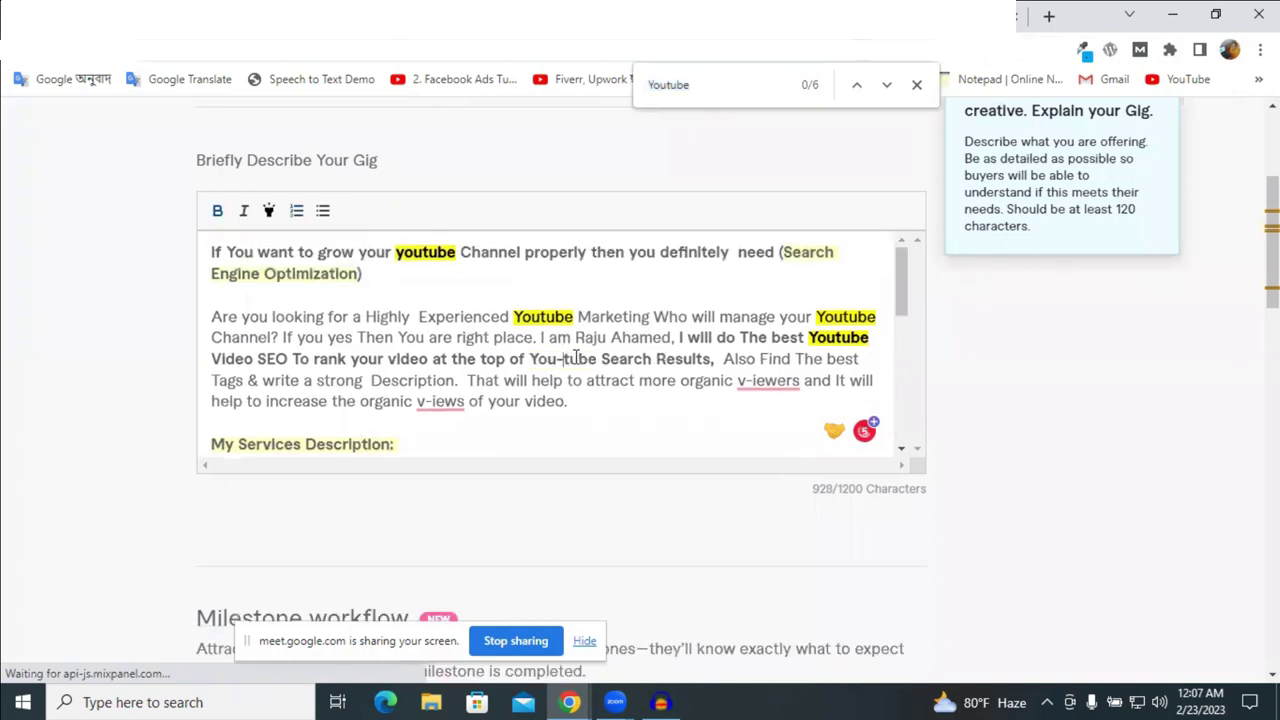
click(838, 338)
text(-)
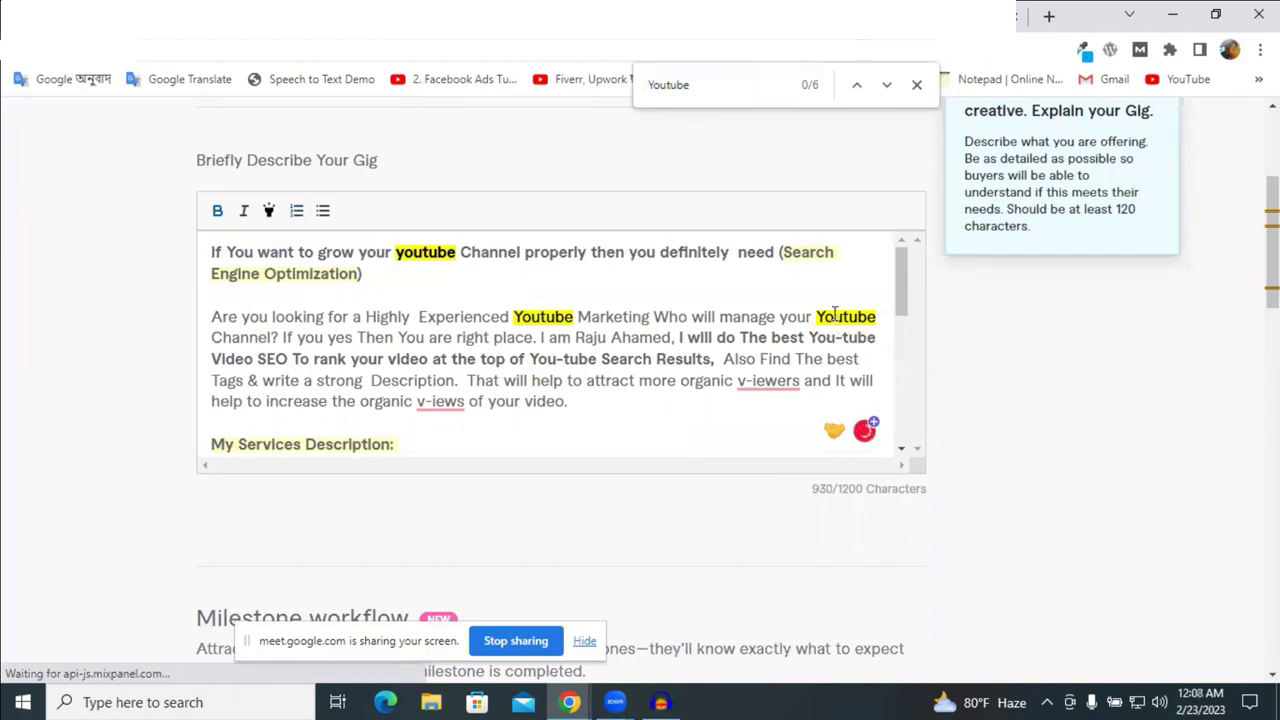
drag(819, 317, 876, 317)
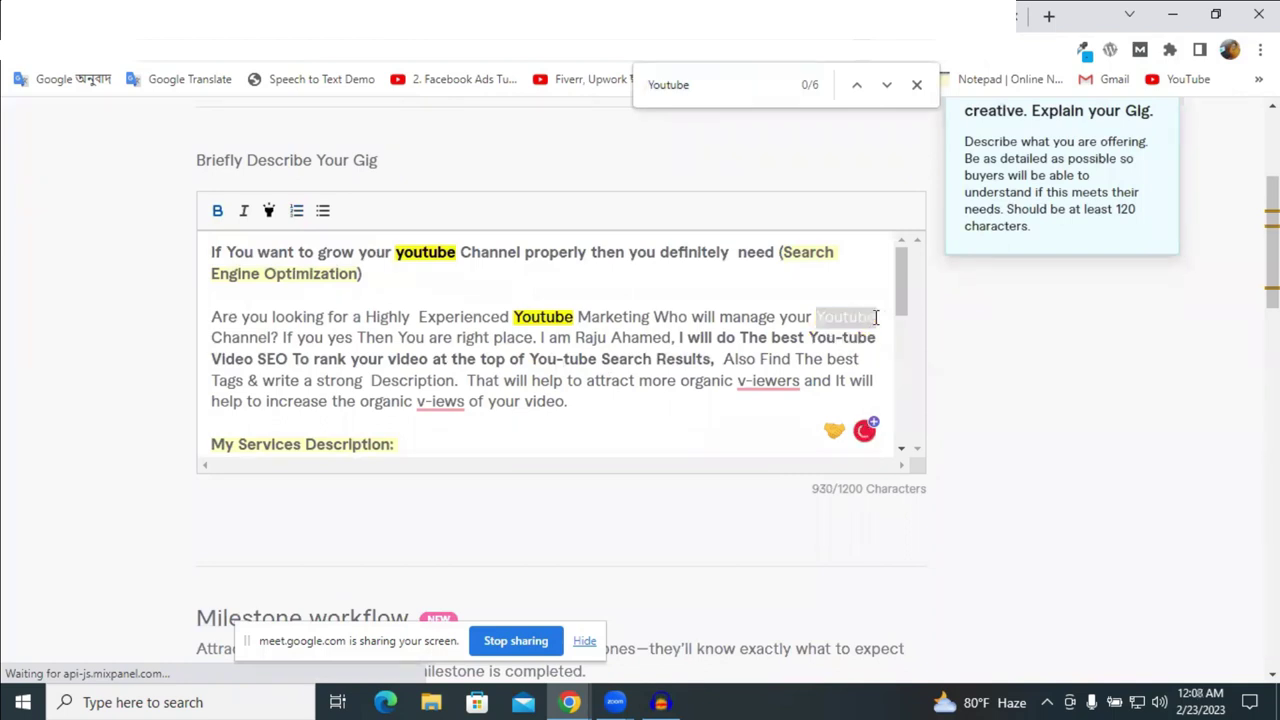
text(YT)
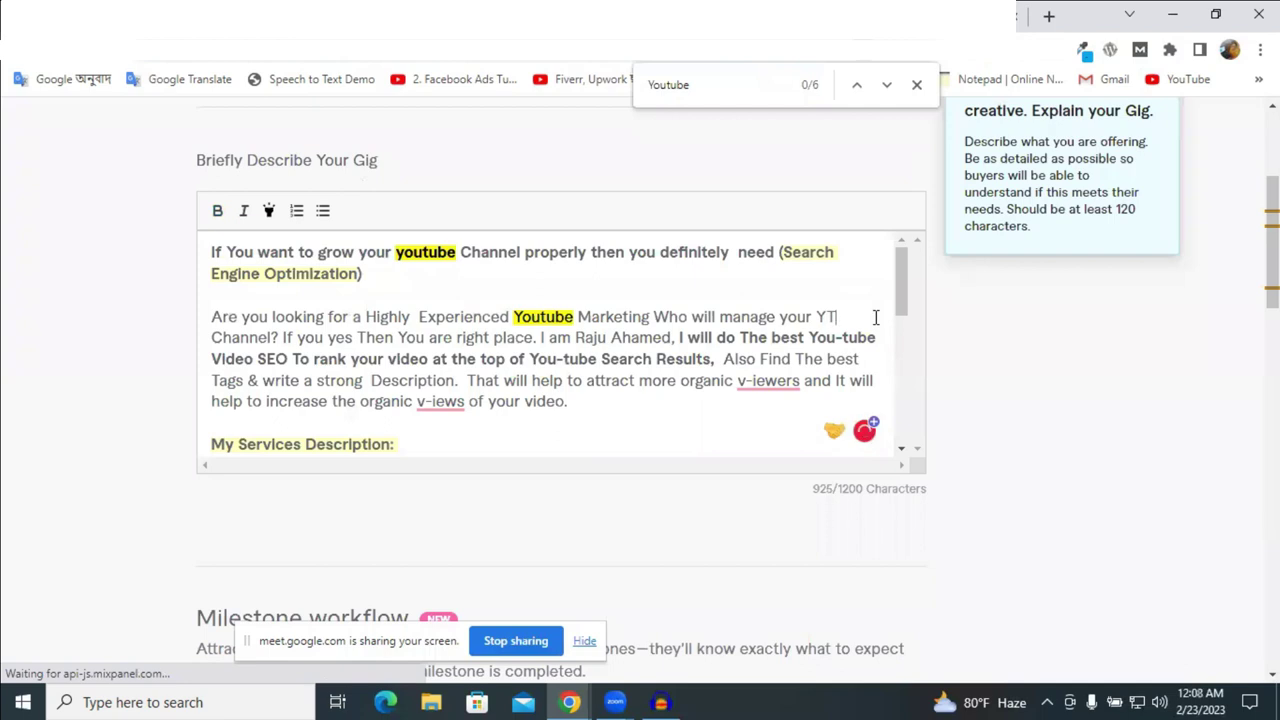
scroll(569, 300, down, 6)
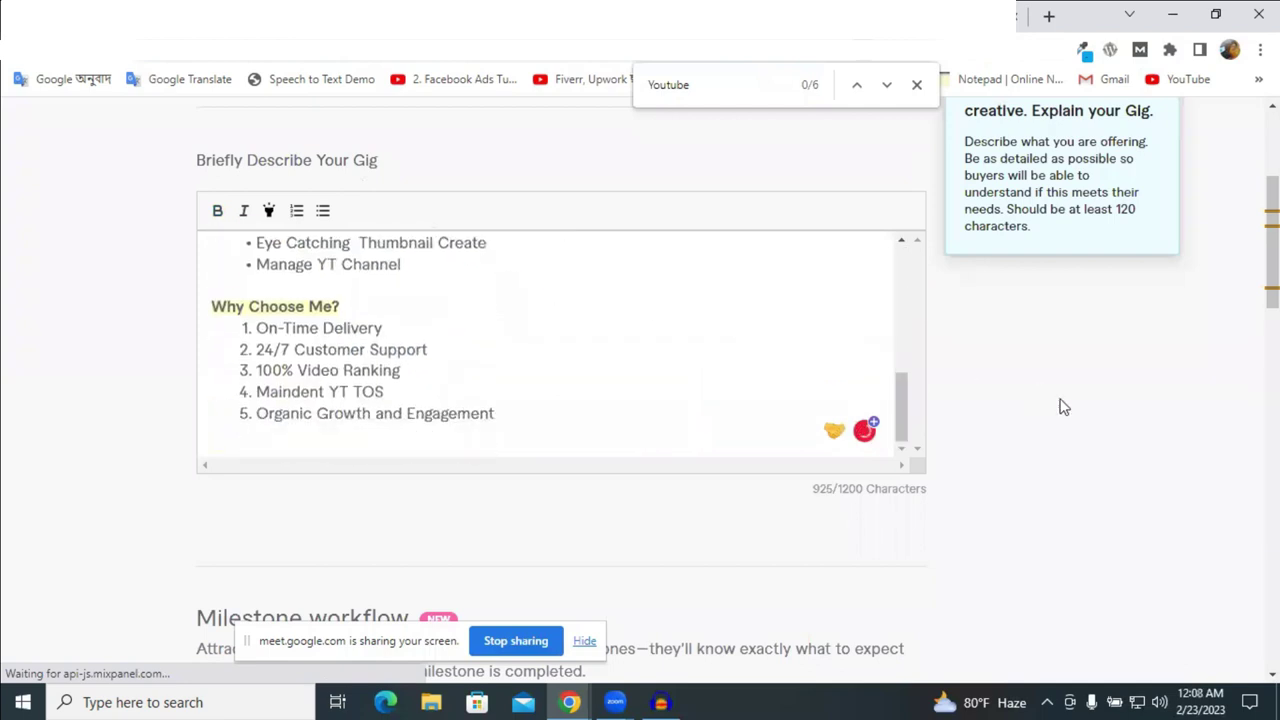
scroll(790, 490, down, 10)
Change 'Youtube' to 'You-tube' in the 'Rank first Page In Youtube Video' bullet and save the description.
click(827, 305)
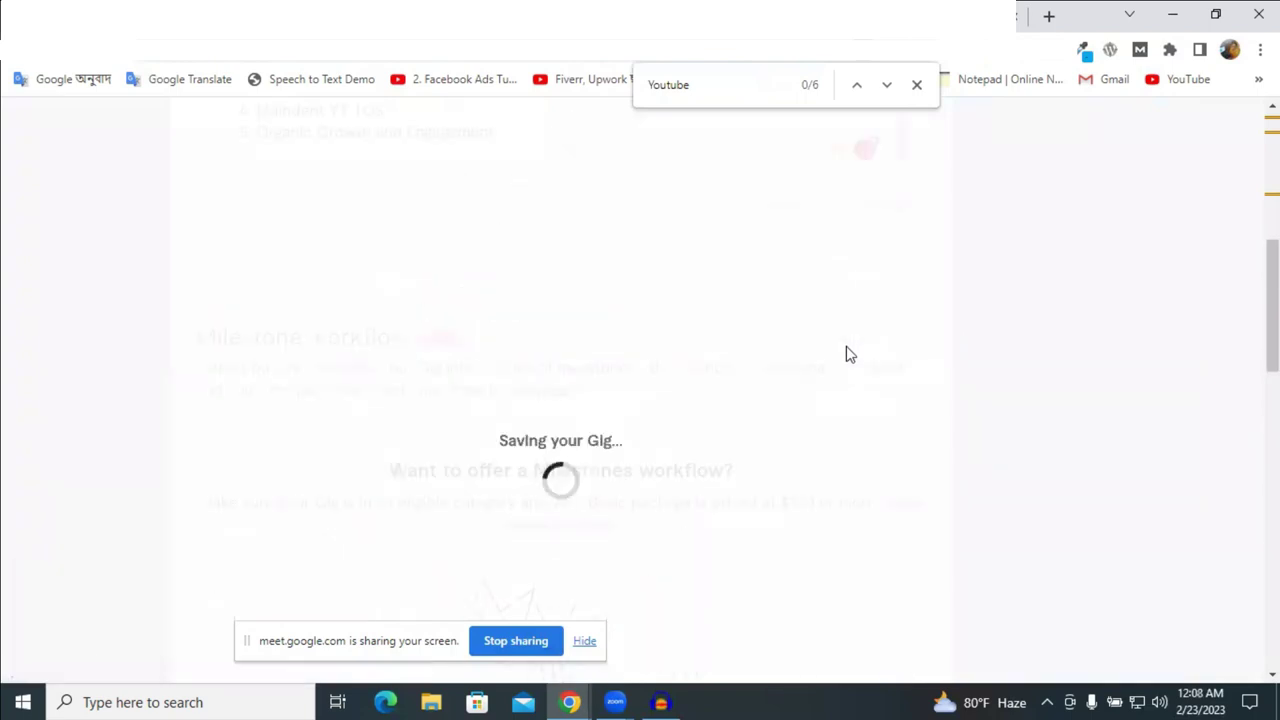
scroll(606, 408, up, 6)
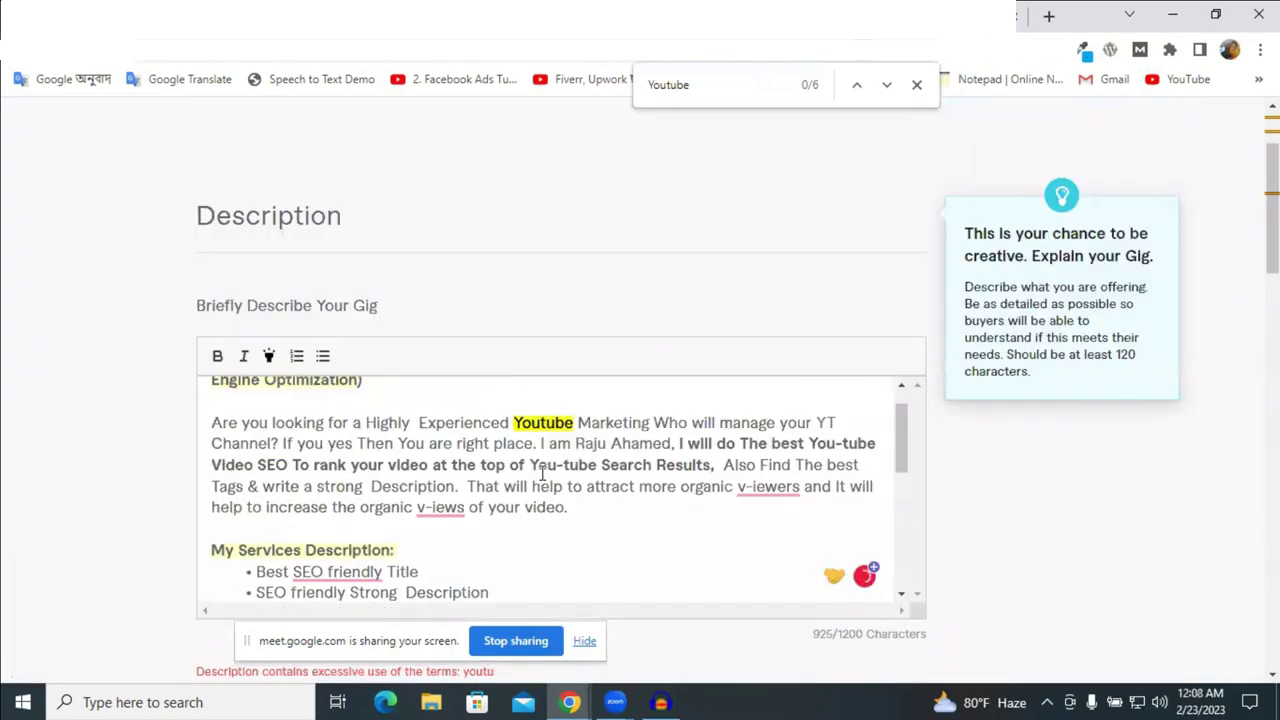
scroll(398, 509, down, 2)
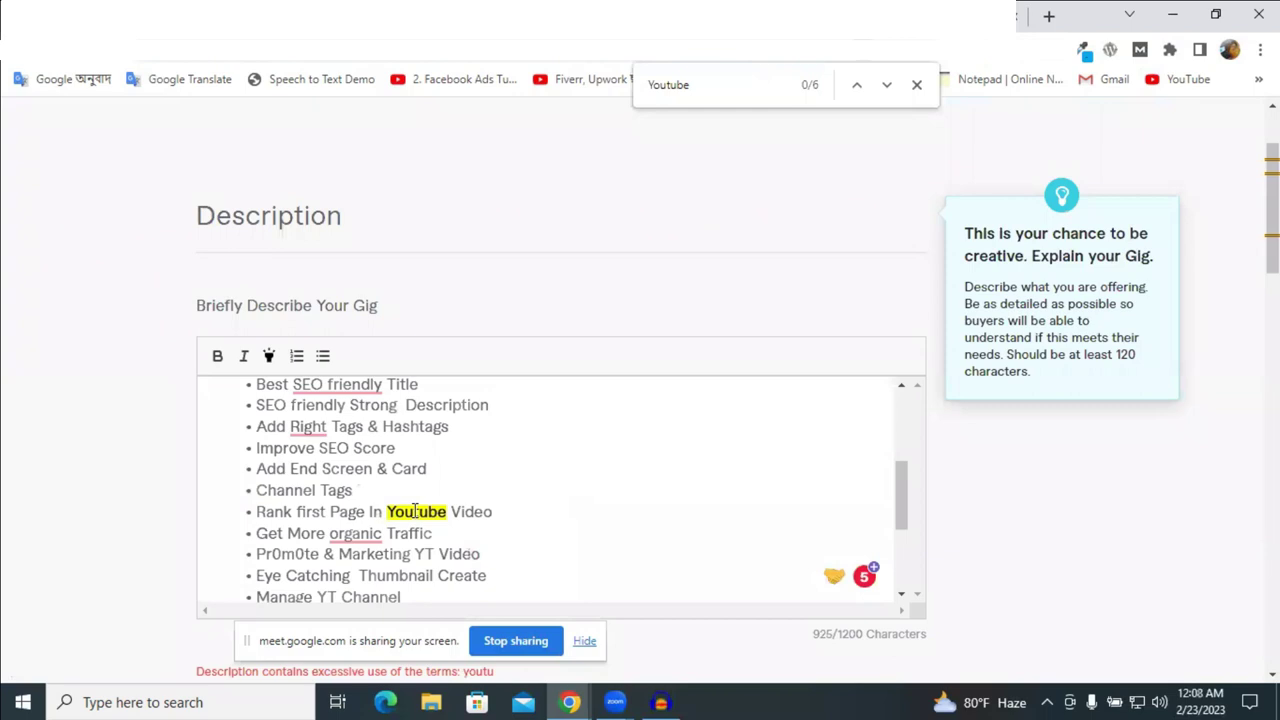
click(415, 511)
text(-)
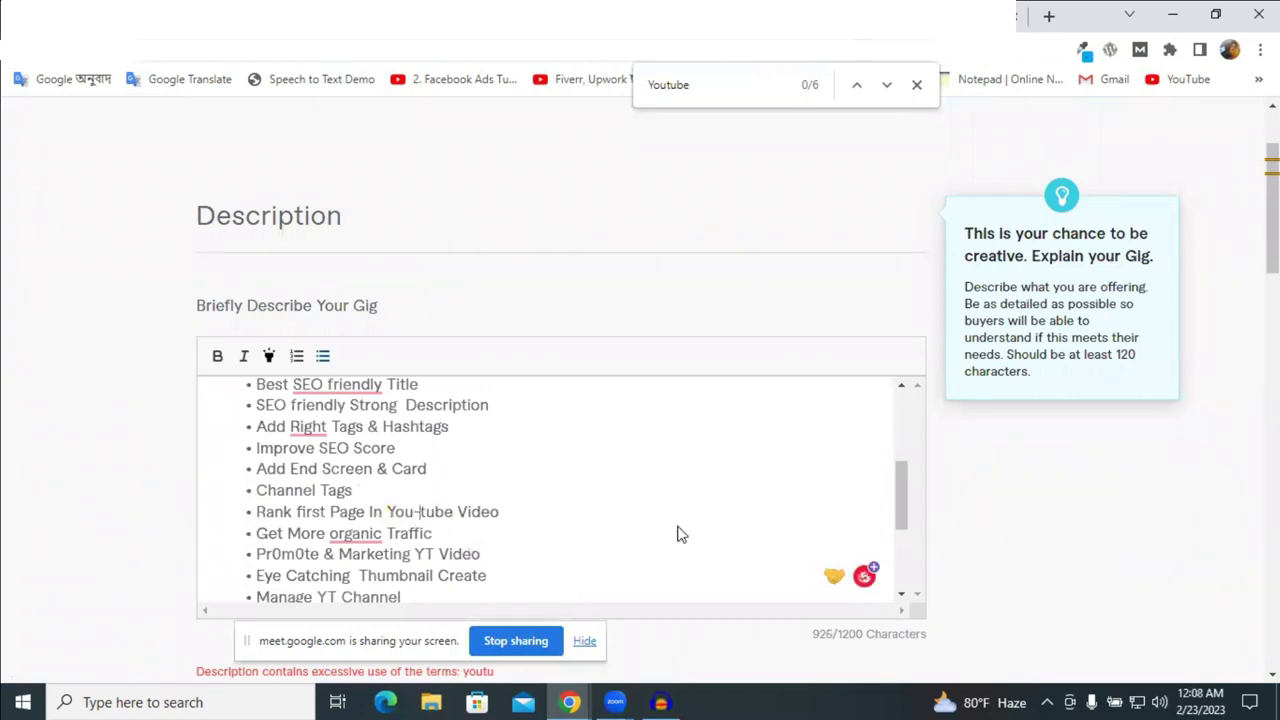
scroll(677, 534, down, 3)
scroll(611, 323, down, 5)
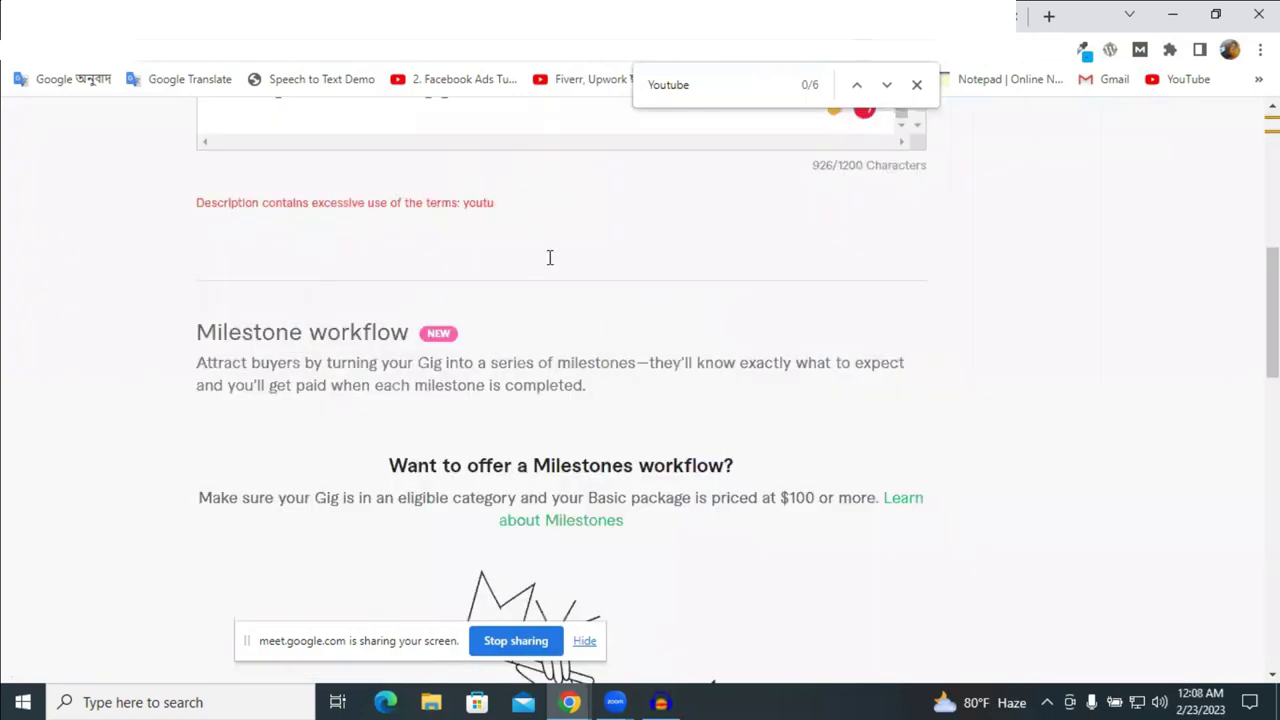
scroll(549, 257, up, 2)
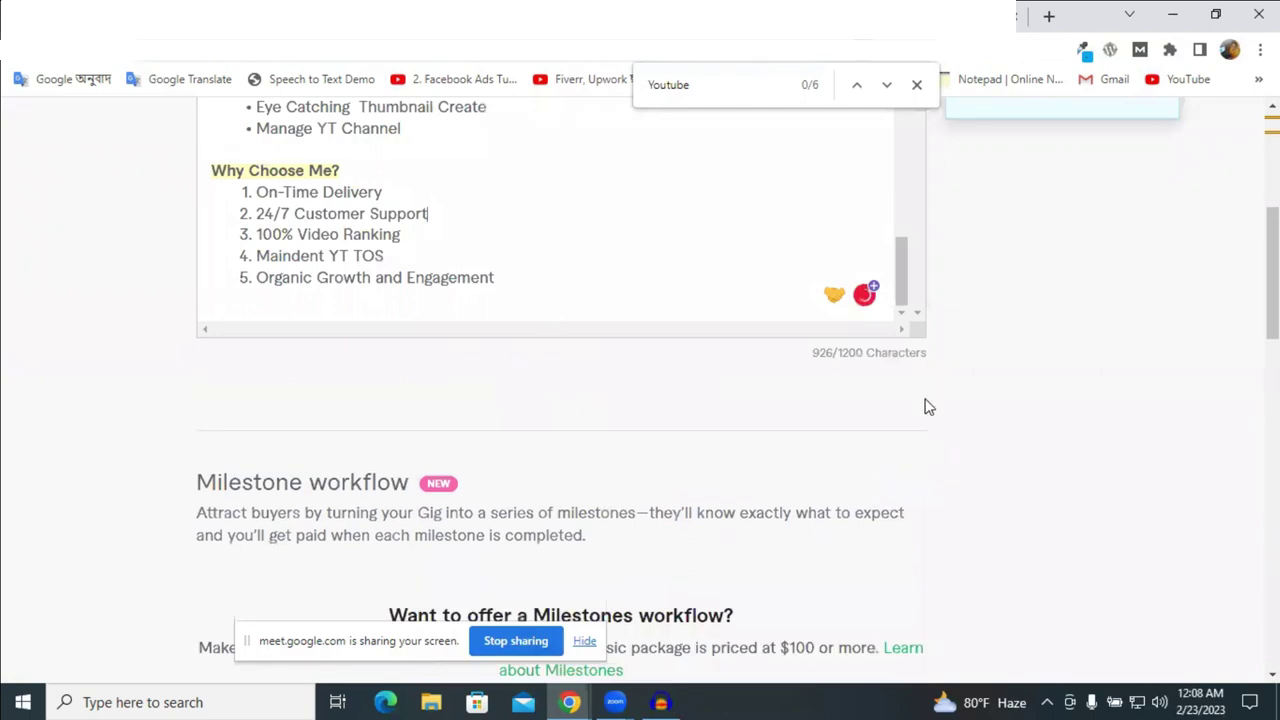
scroll(862, 507, down, 3)
scroll(851, 540, down, 5)
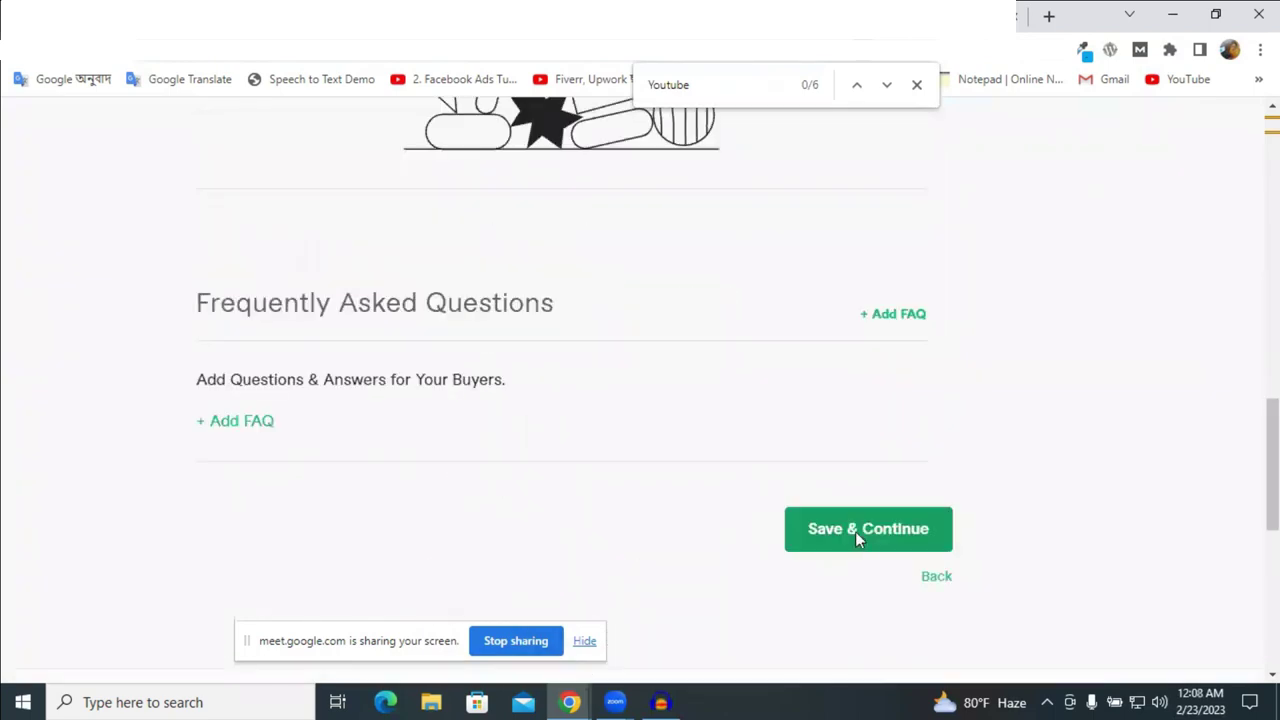
click(855, 531)
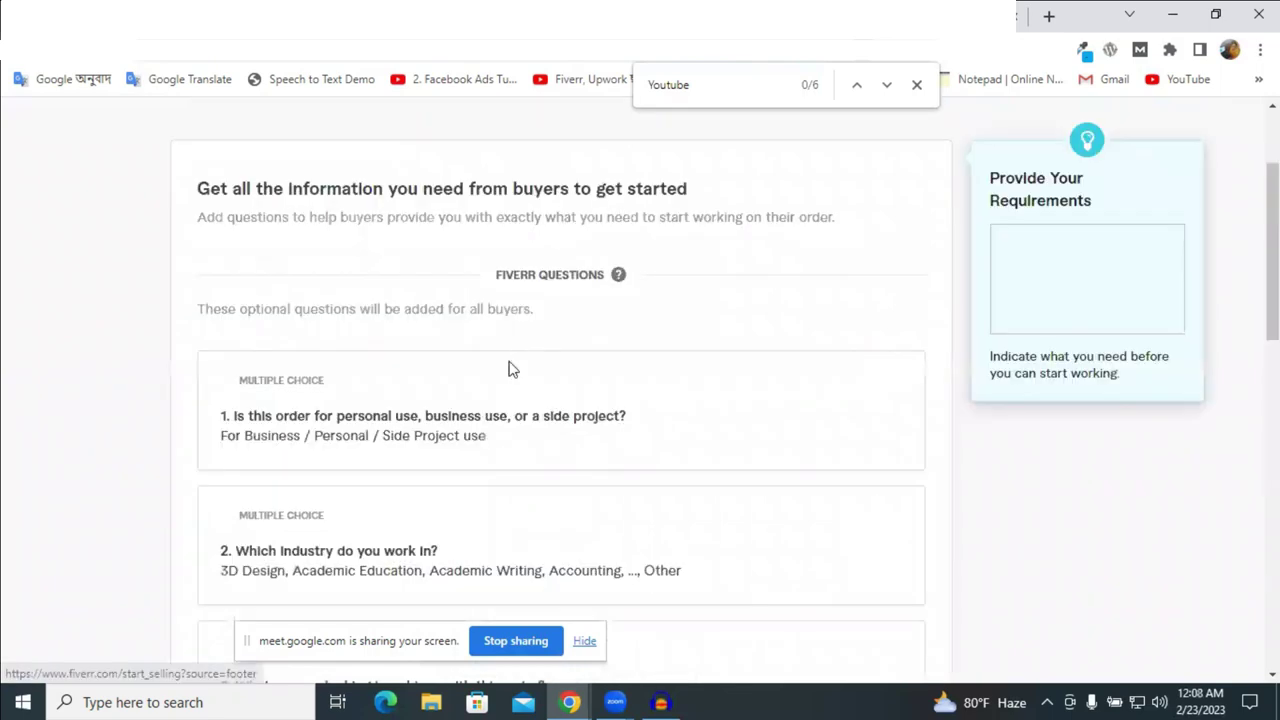
Start a custom buyer question with line '1. Youtube Channel Manager Acesss'.
scroll(262, 537, down, 4)
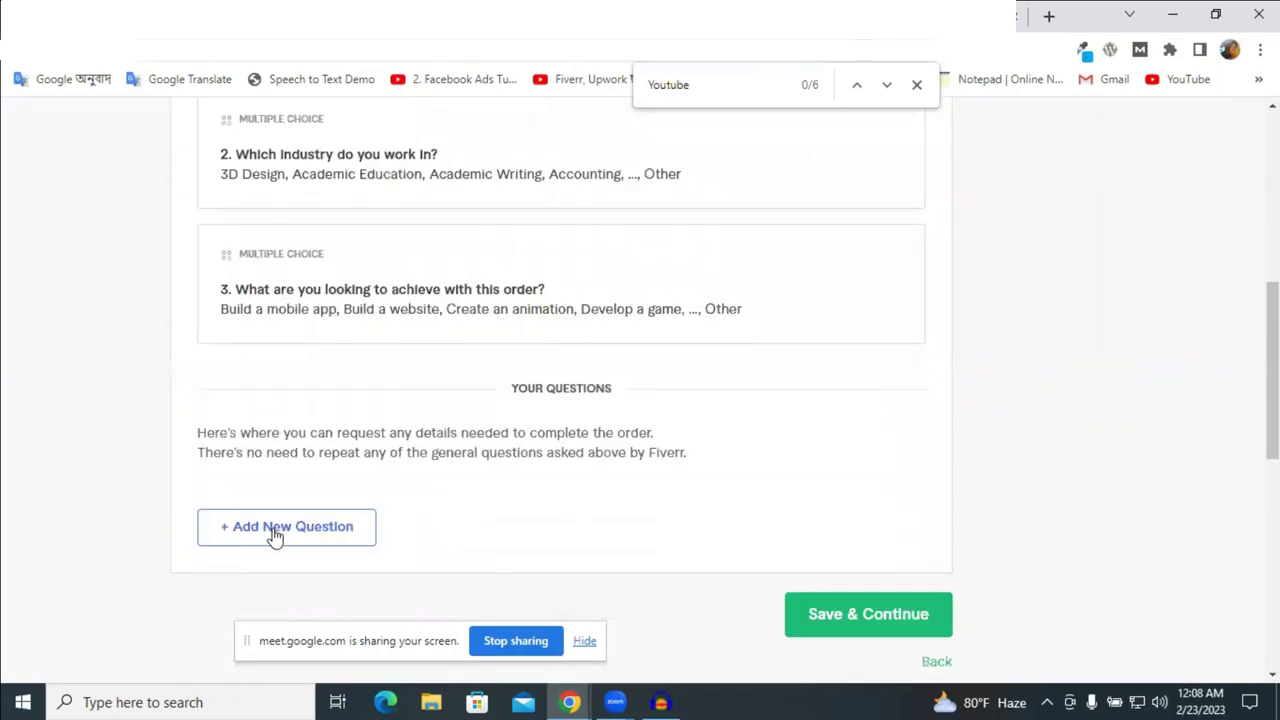
click(301, 525)
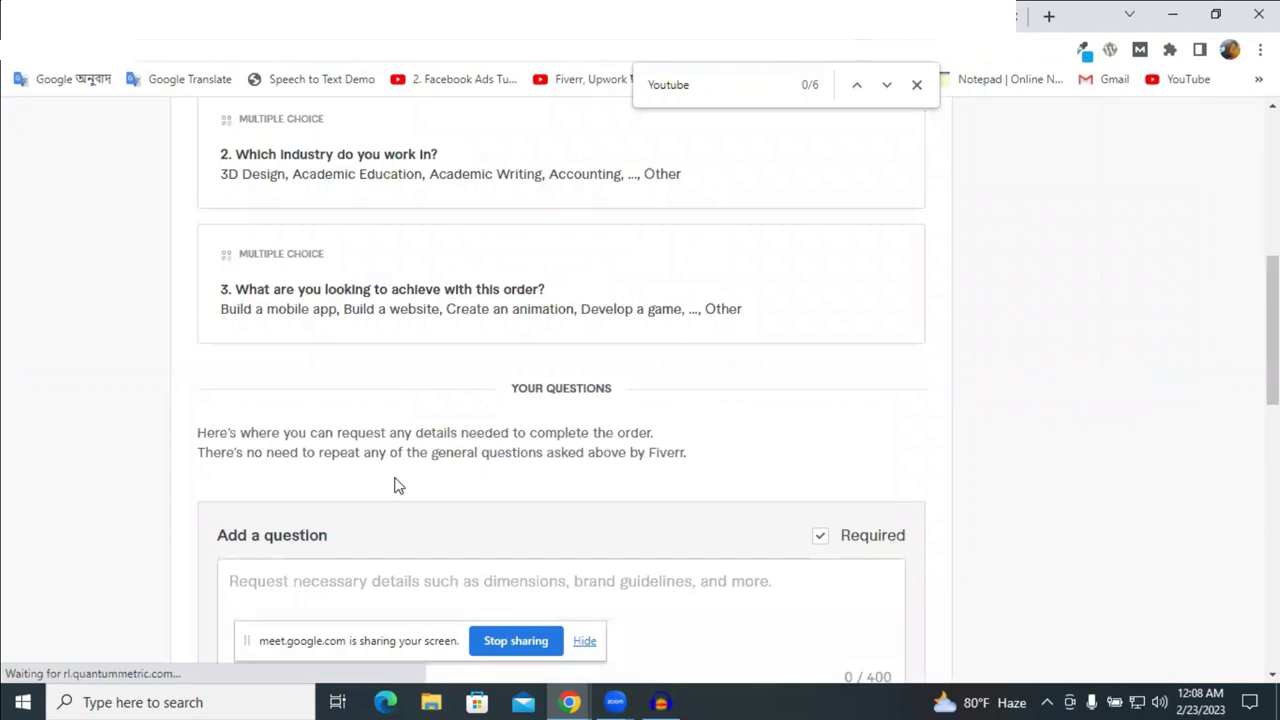
scroll(394, 485, down, 3)
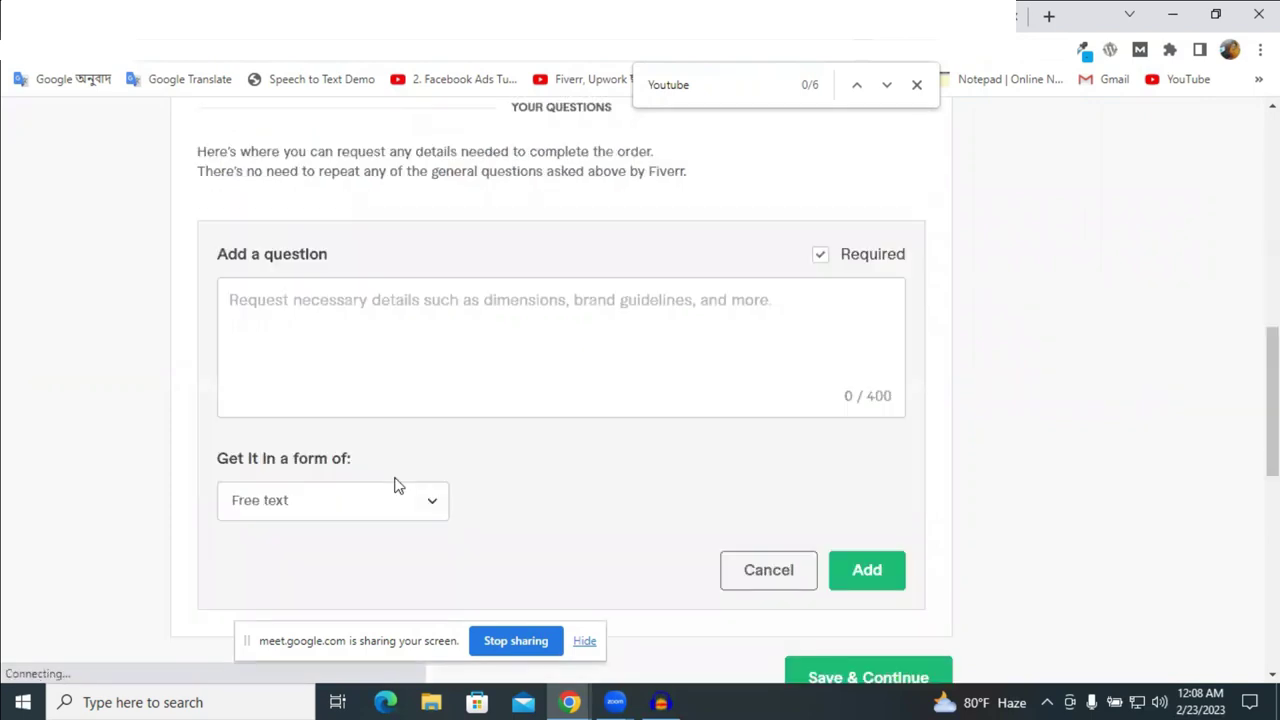
click(265, 319)
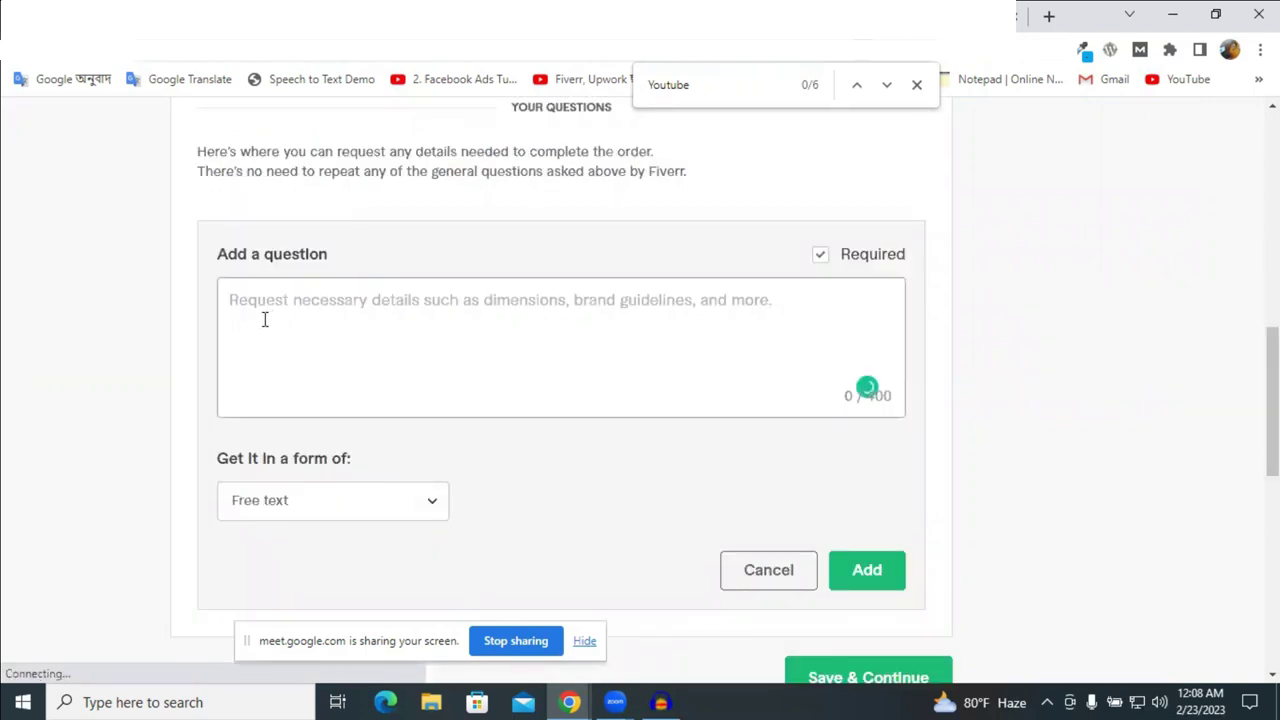
text(1.)
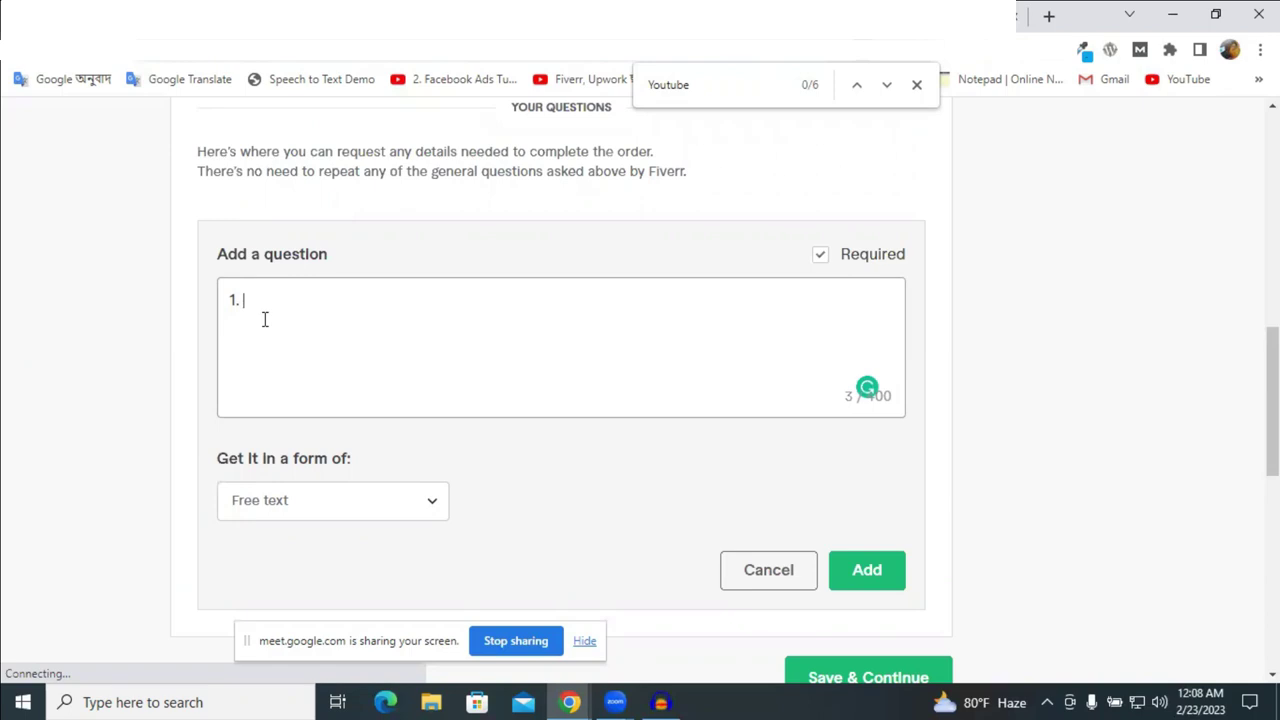
text(utube Cg)
key(BackSpace)
text(hannel Ac)
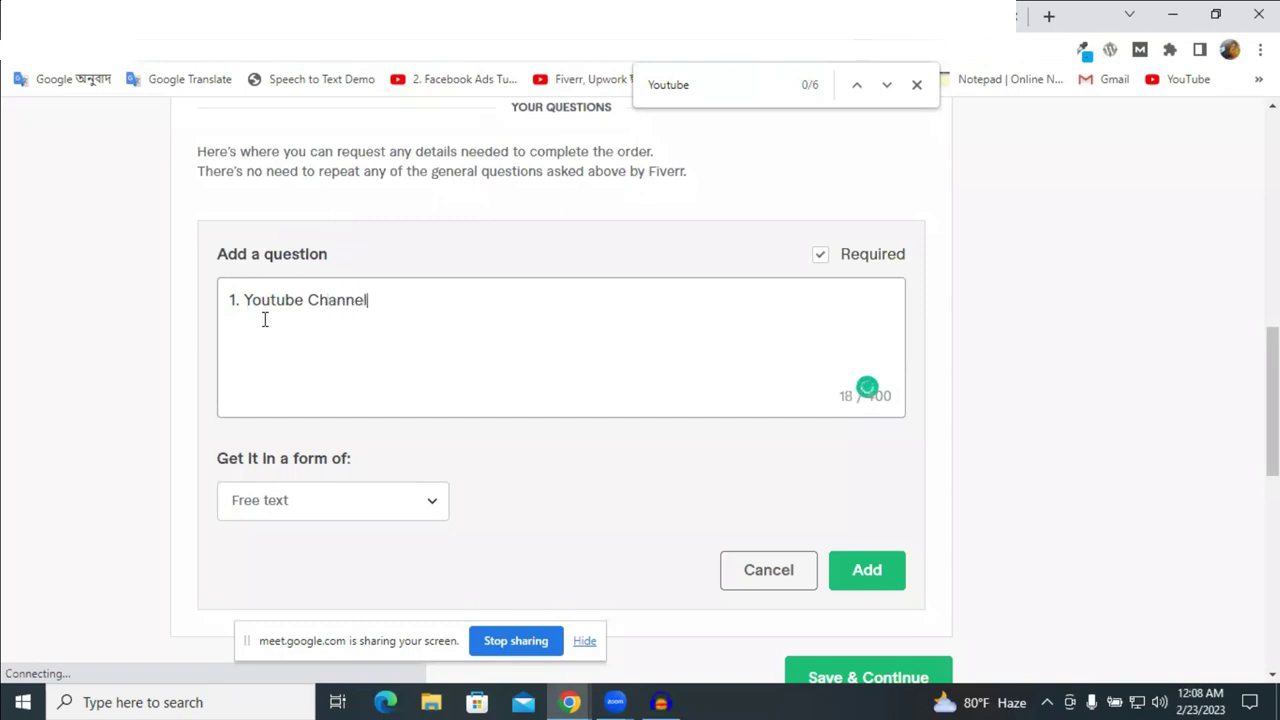
key(BackSpace)
key(BackSpace)
text(Manag)
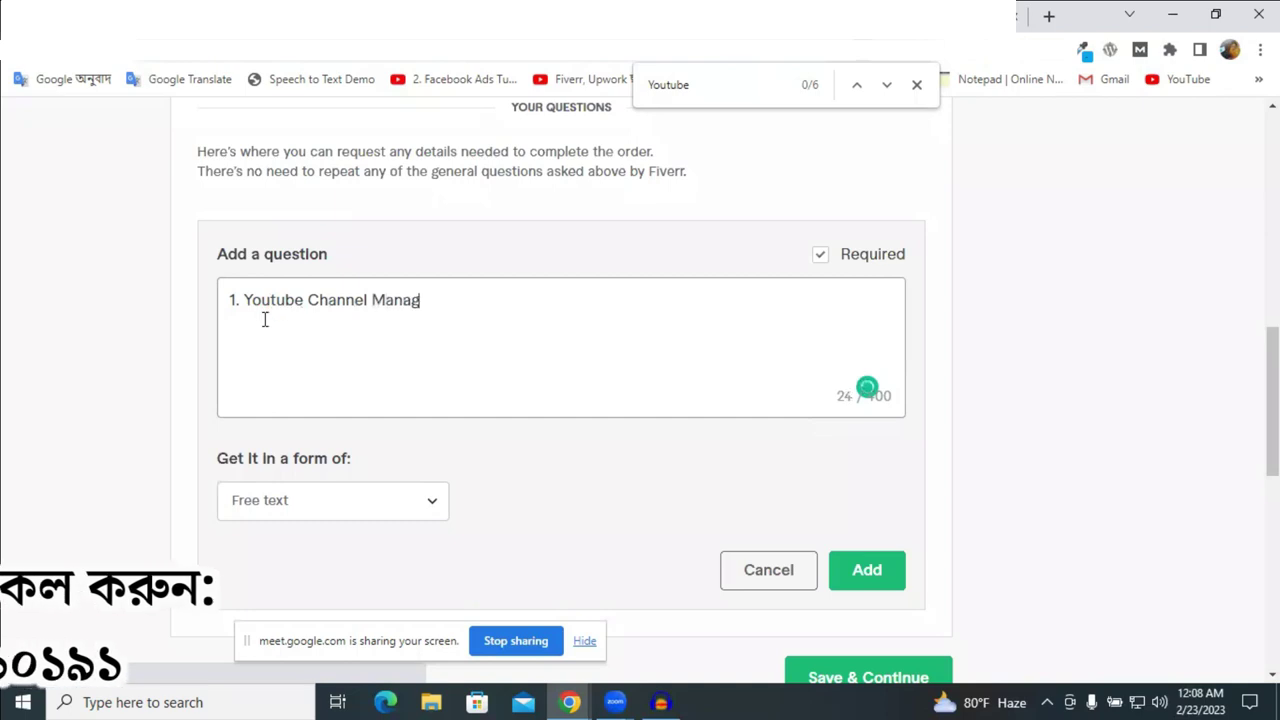
text(er Acesss)
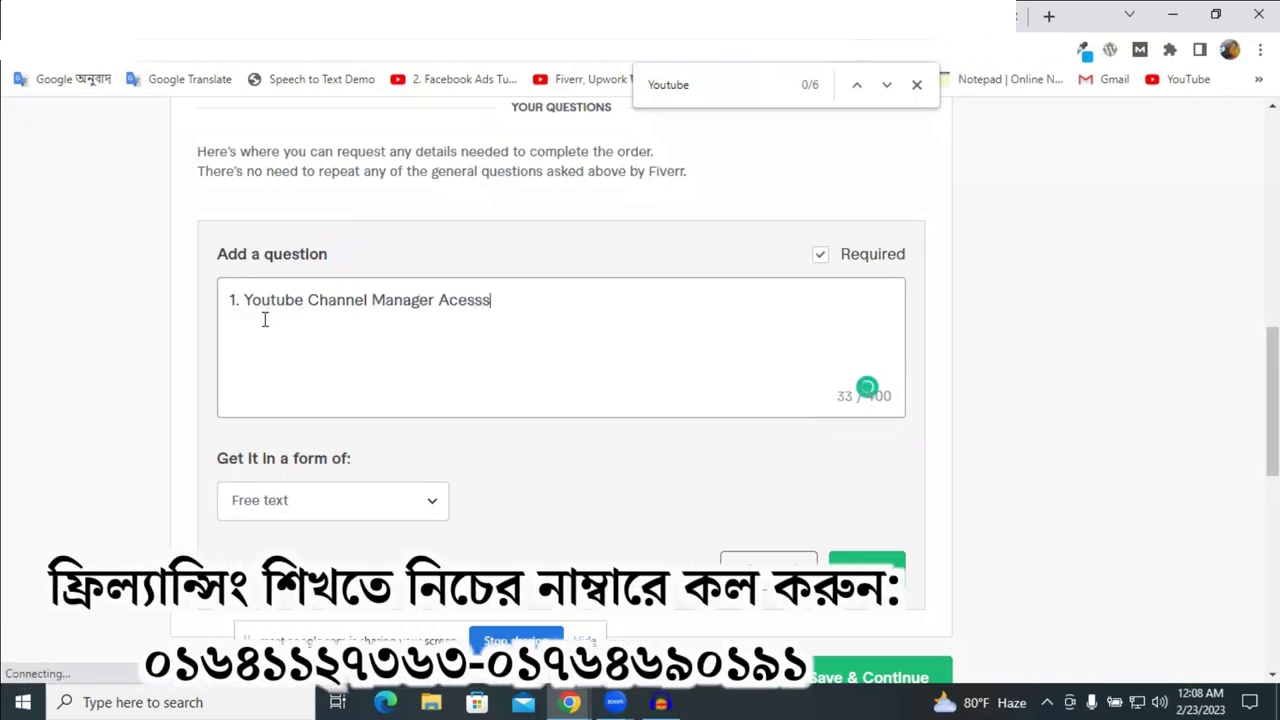
key(Return)
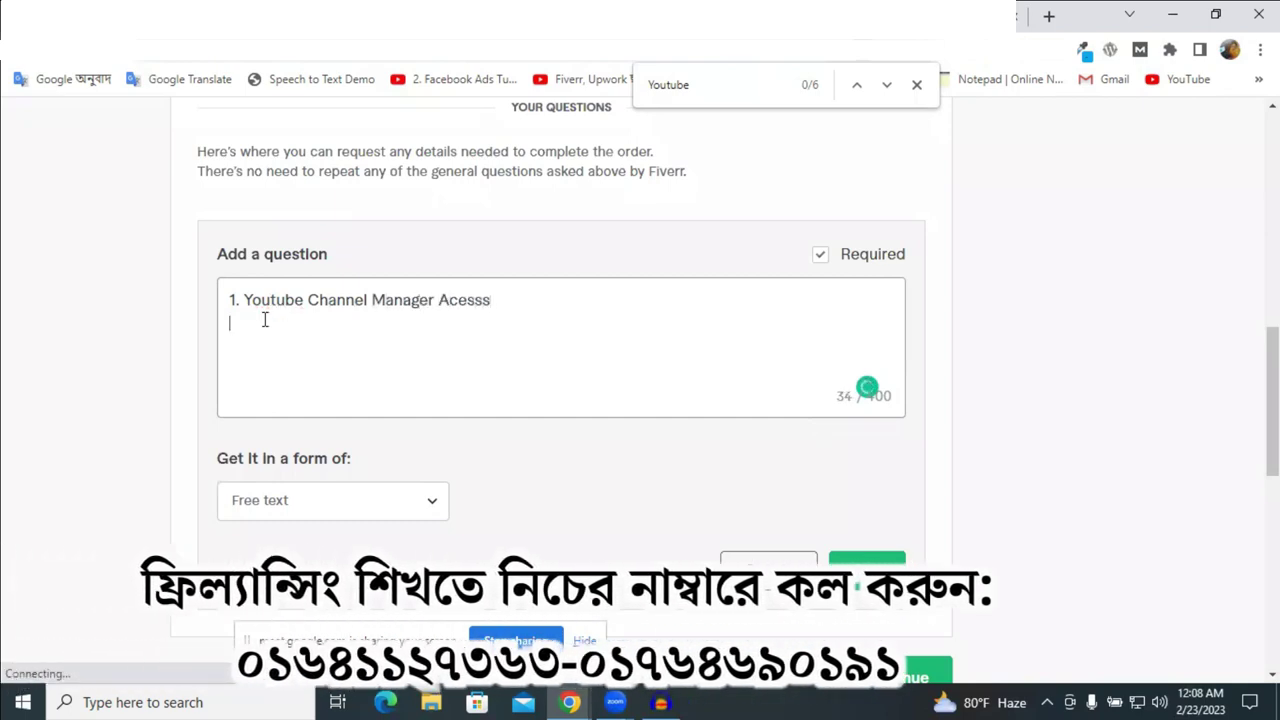
Add line '2. Video/Description/titile' and begin line '3.'.
text(2. )
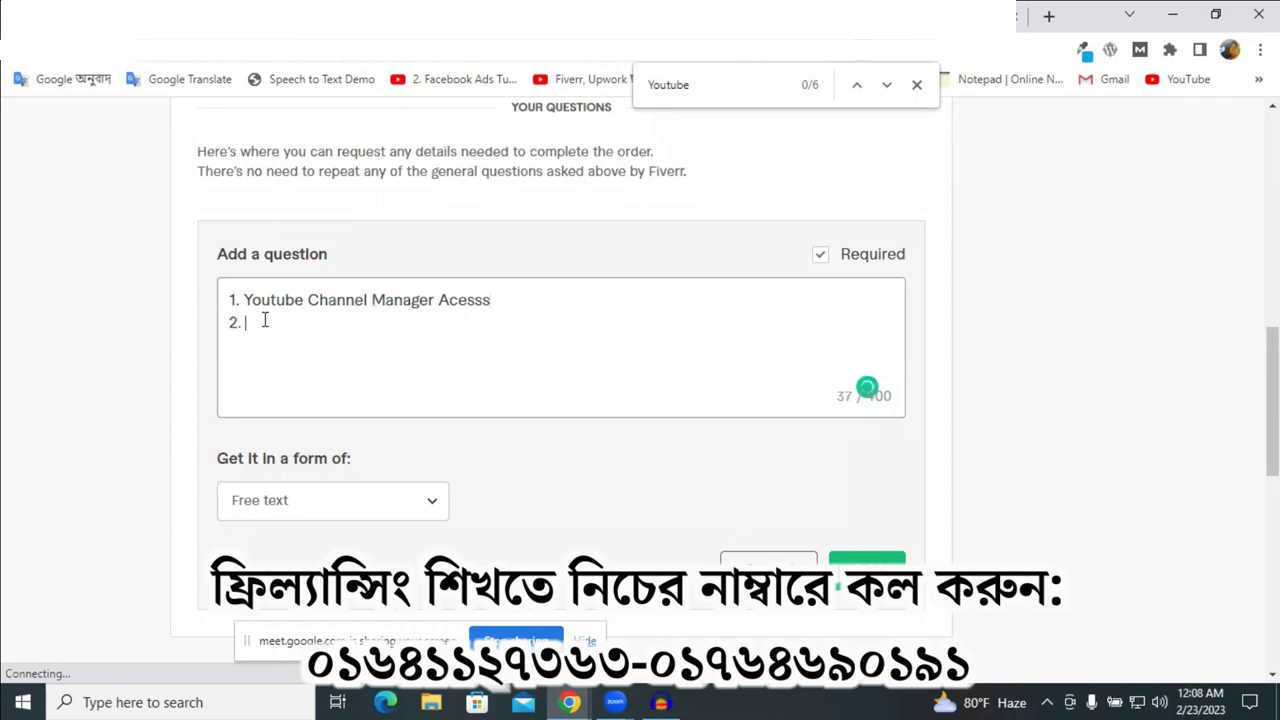
text(Video)
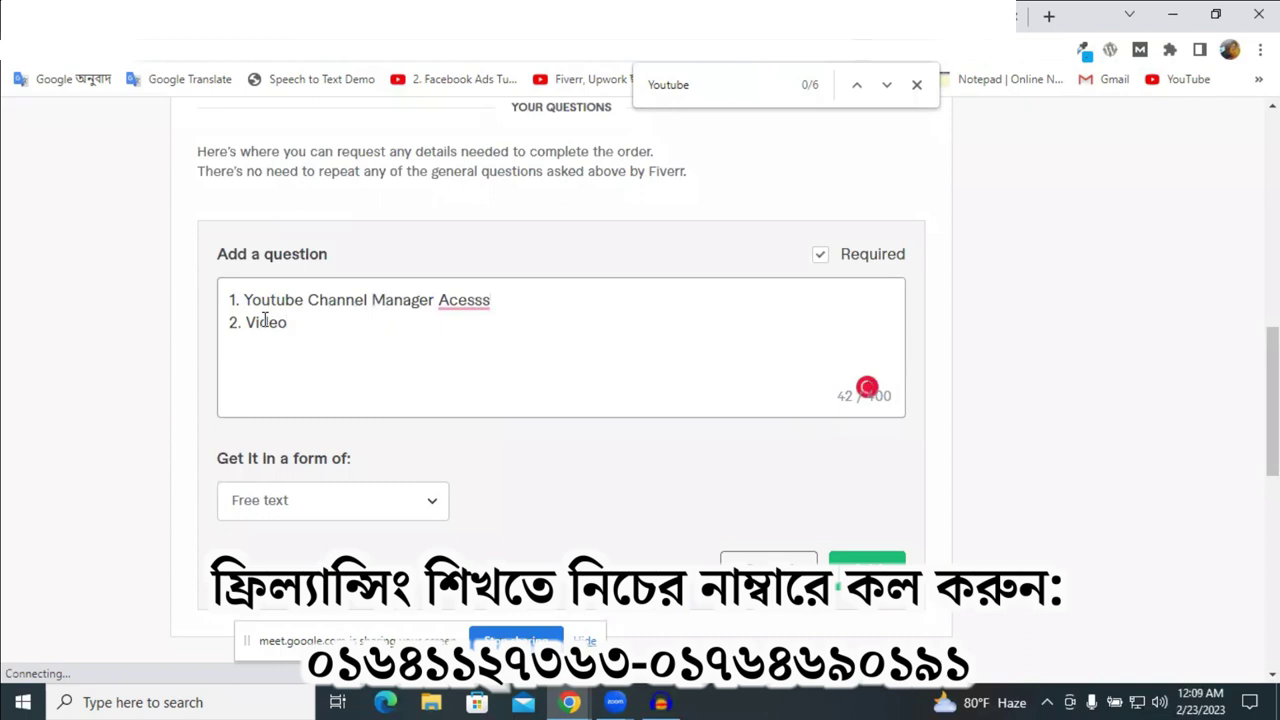
text(/Description)
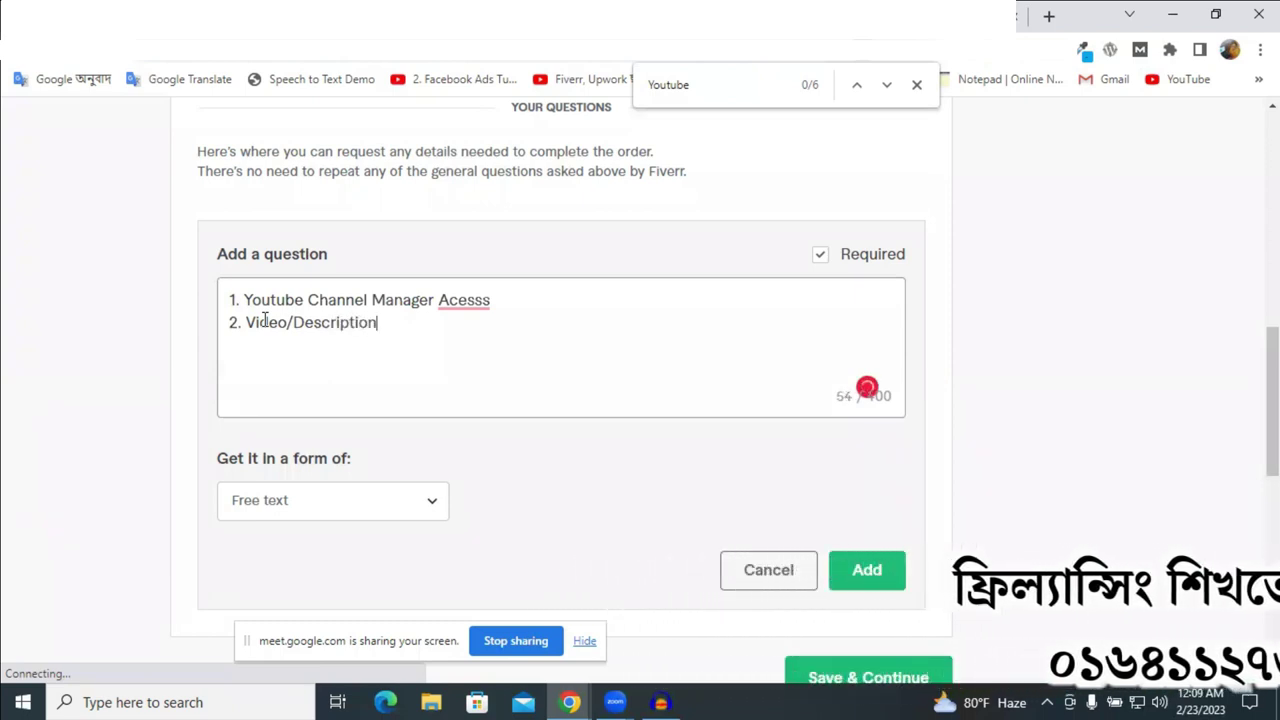
text(/titile)
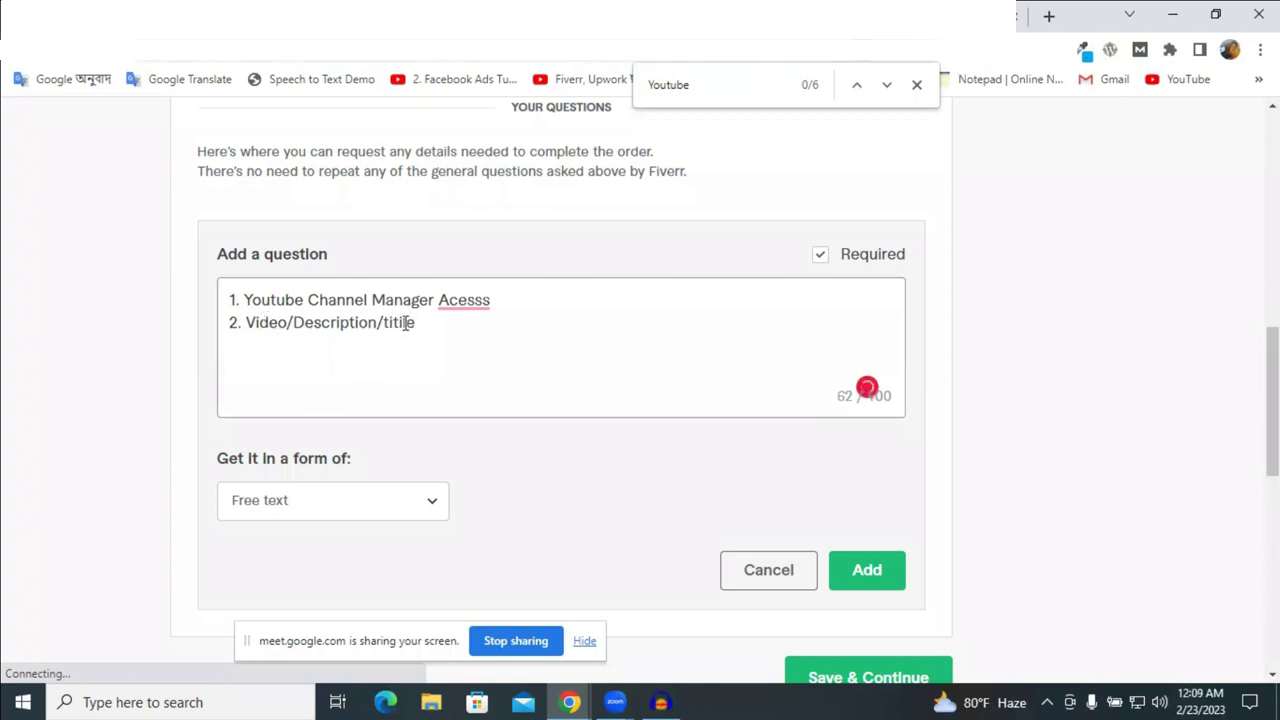
key(Return)
key(BackSpace)
text(/)
key(BackSpace)
key(Return)
text(3.)
Correct 'Acesss' to 'Access' and finish line 3 as 'Video Resource'.
click(463, 301)
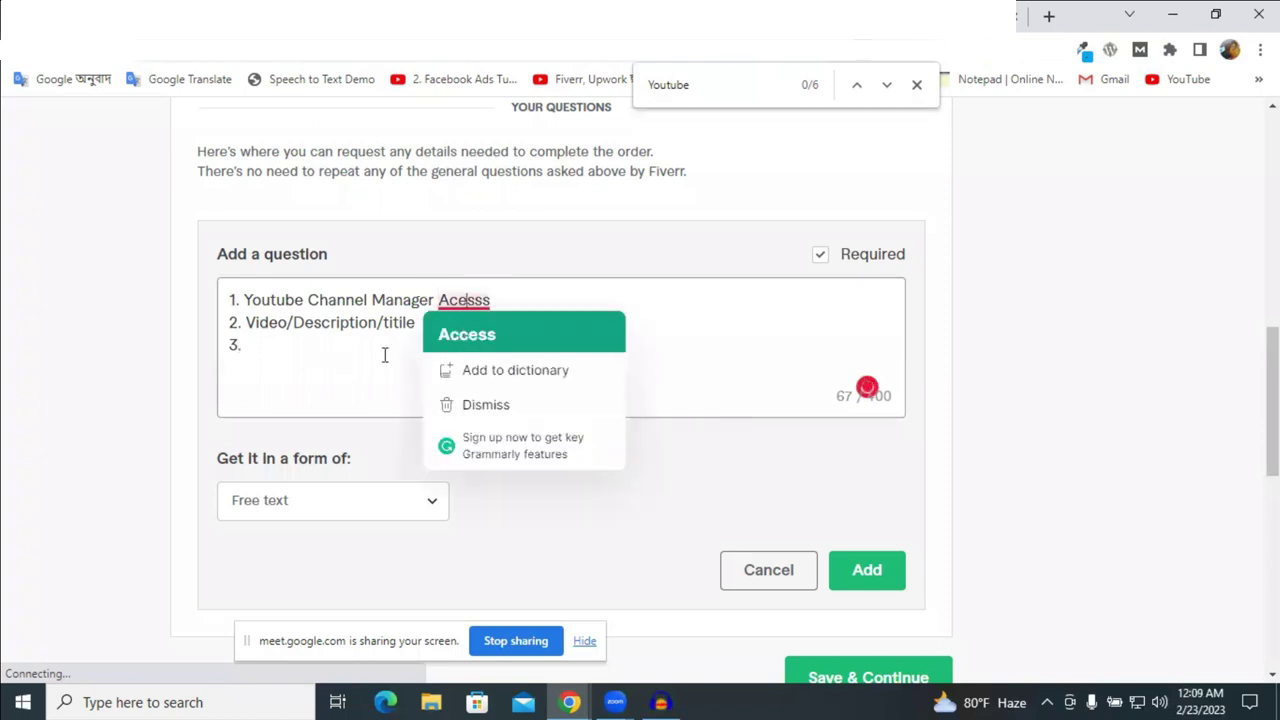
click(466, 334)
click(257, 338)
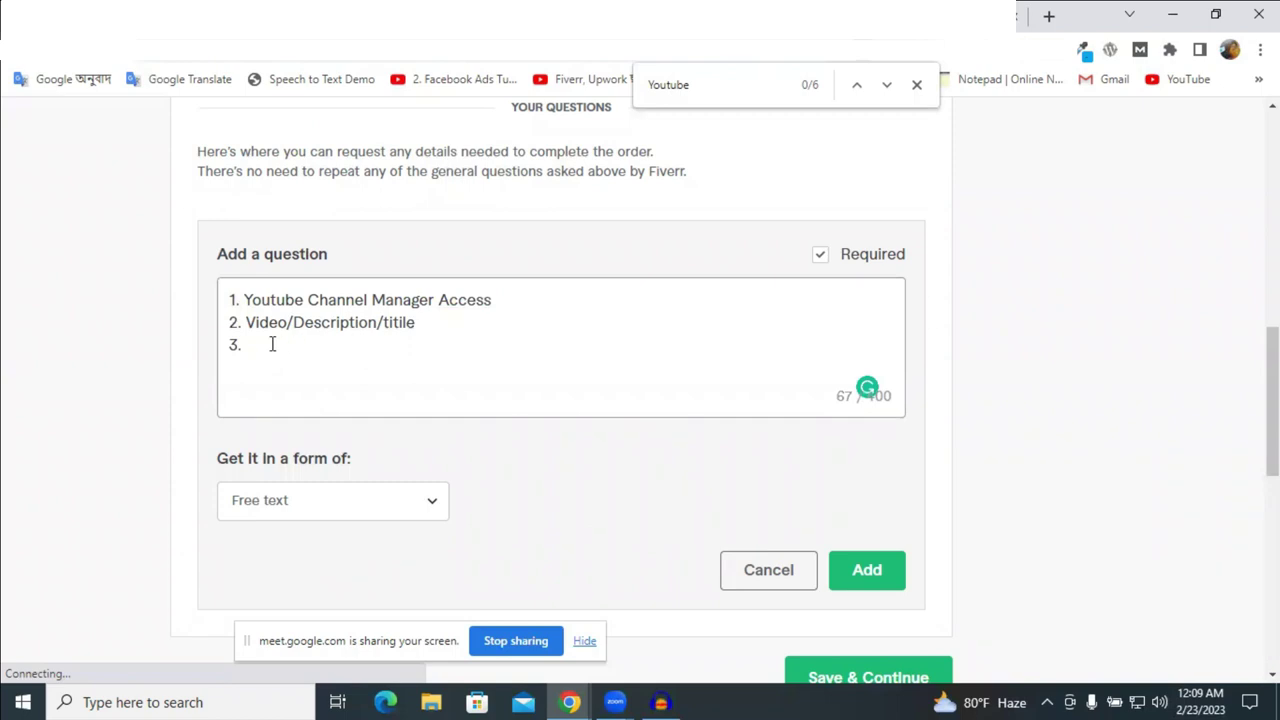
key(shift+Home)
click(274, 342)
text(Video Res)
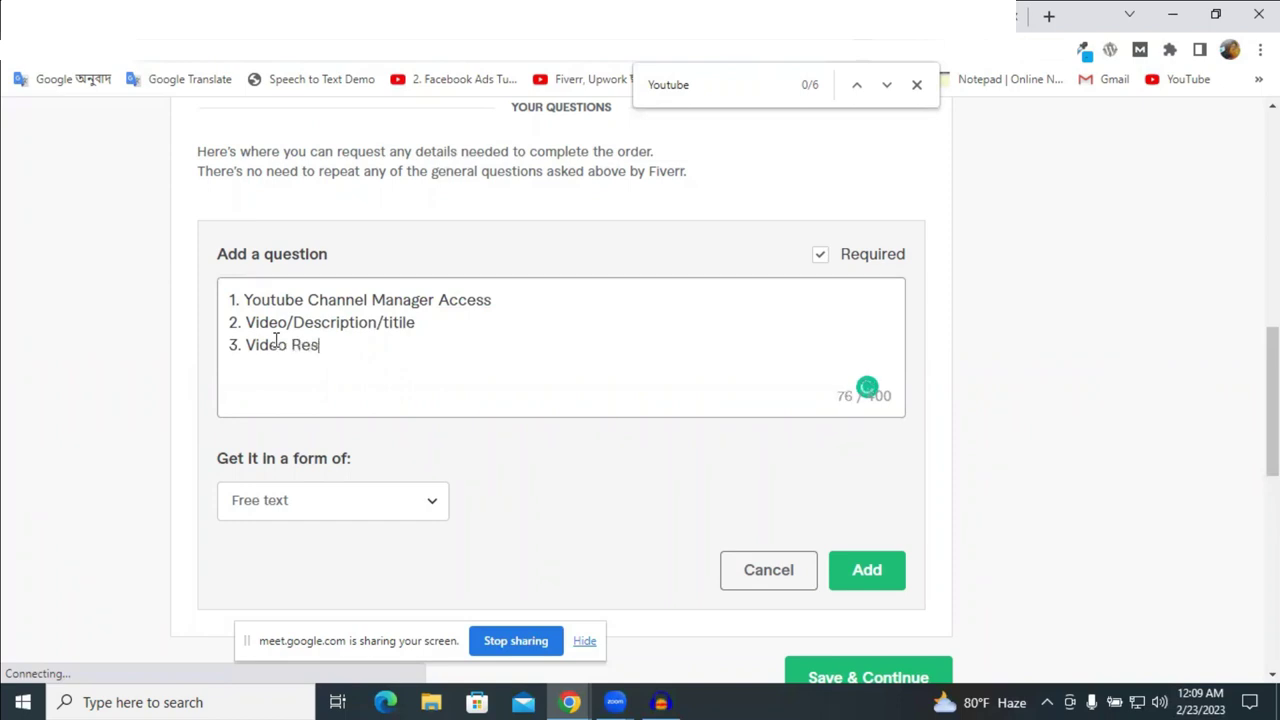
text(ourse)
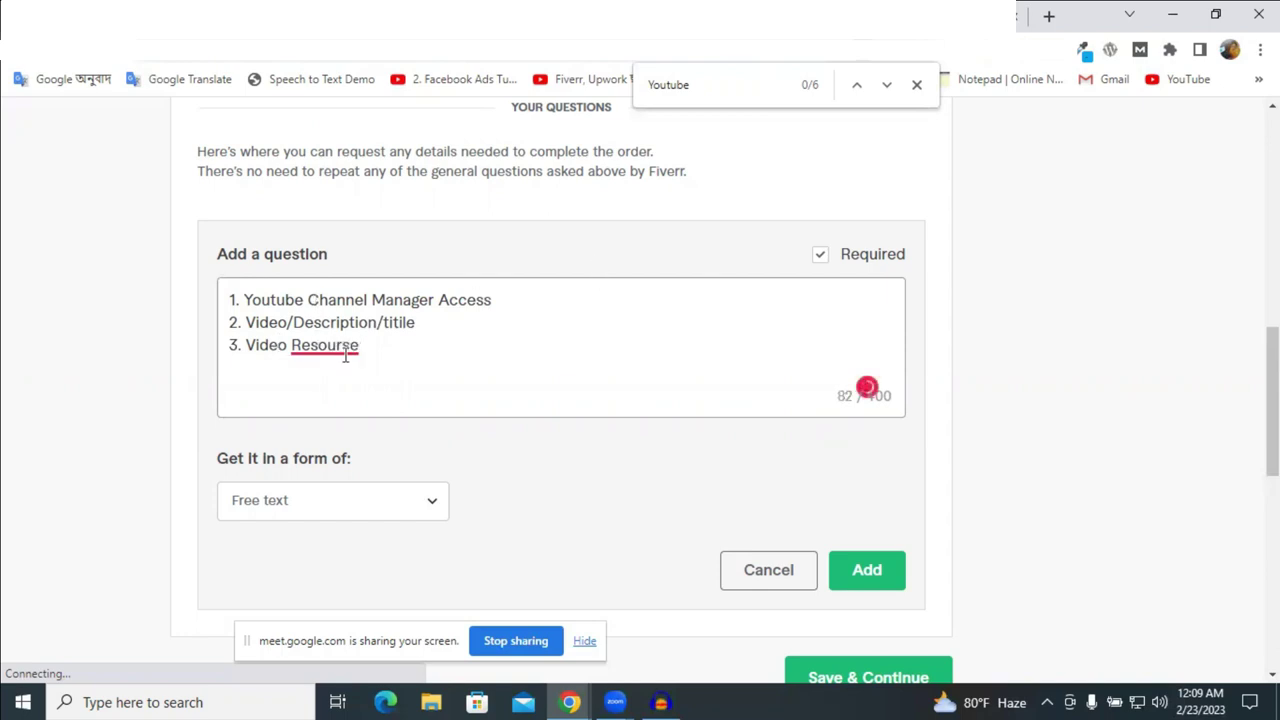
click(338, 377)
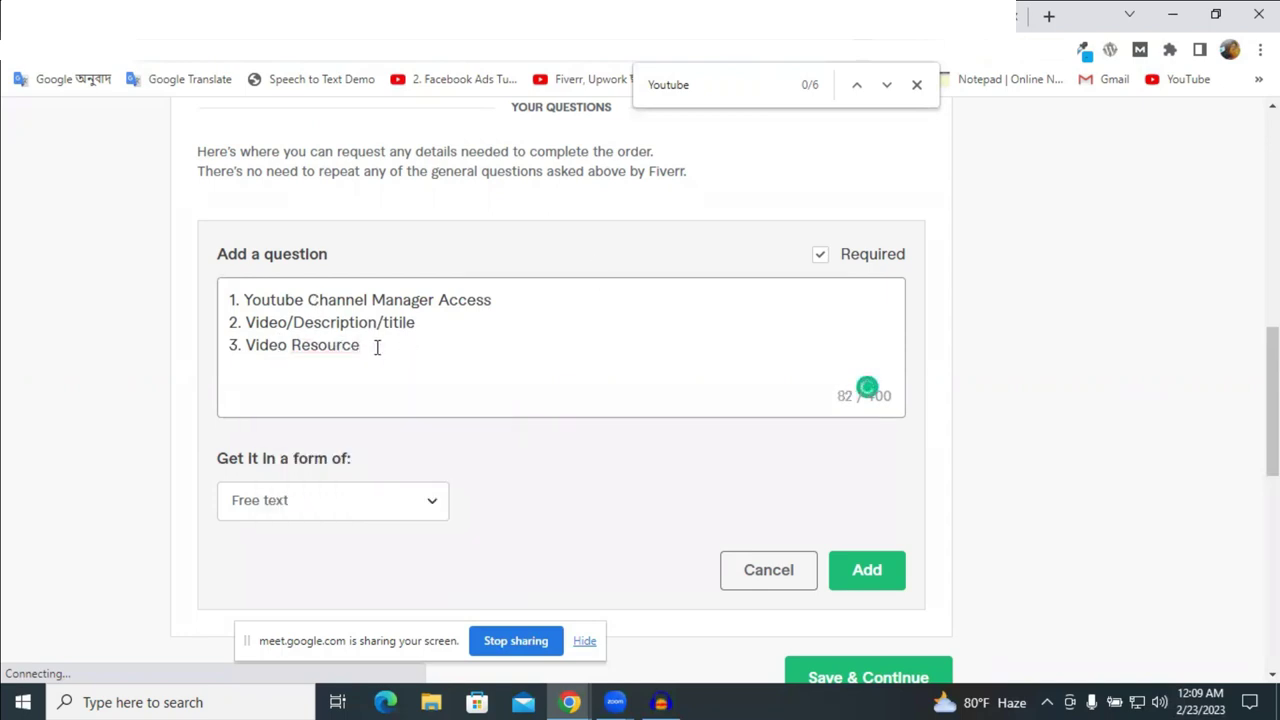
Set the answer format to Attachment, add the question, and save the requirements.
scroll(377, 449, down, 2)
click(311, 318)
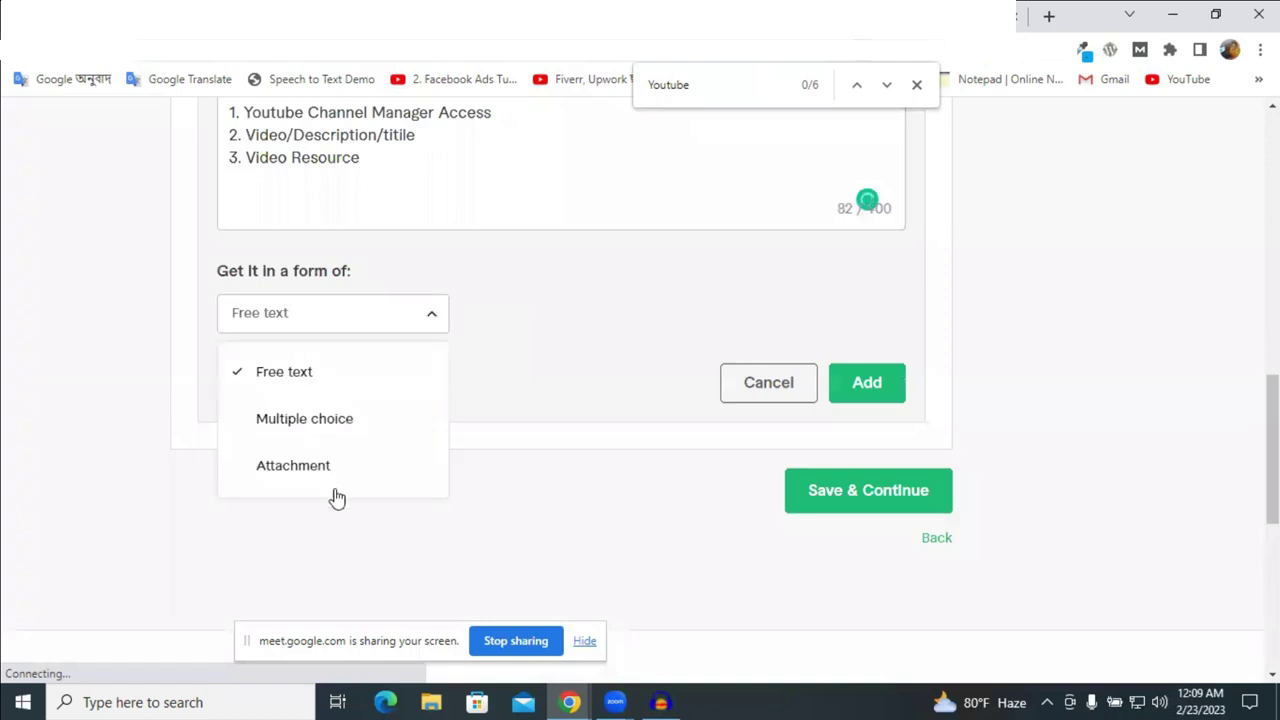
click(282, 472)
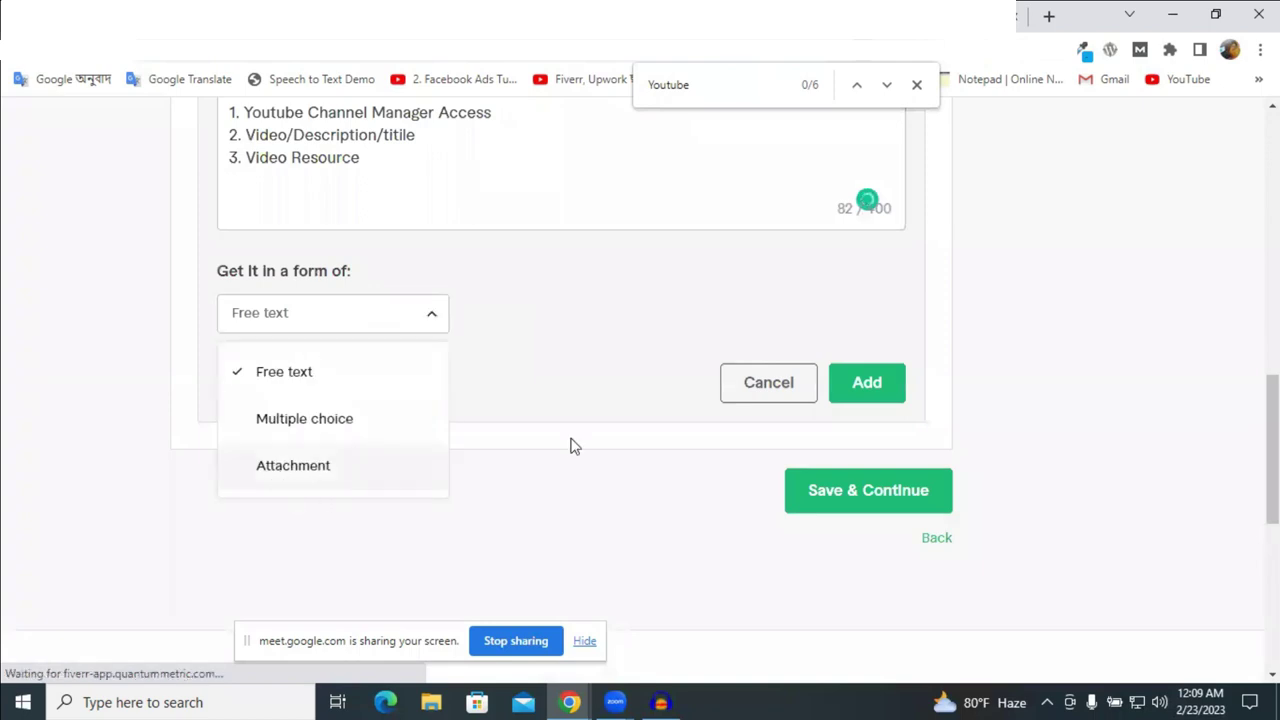
click(869, 387)
click(846, 265)
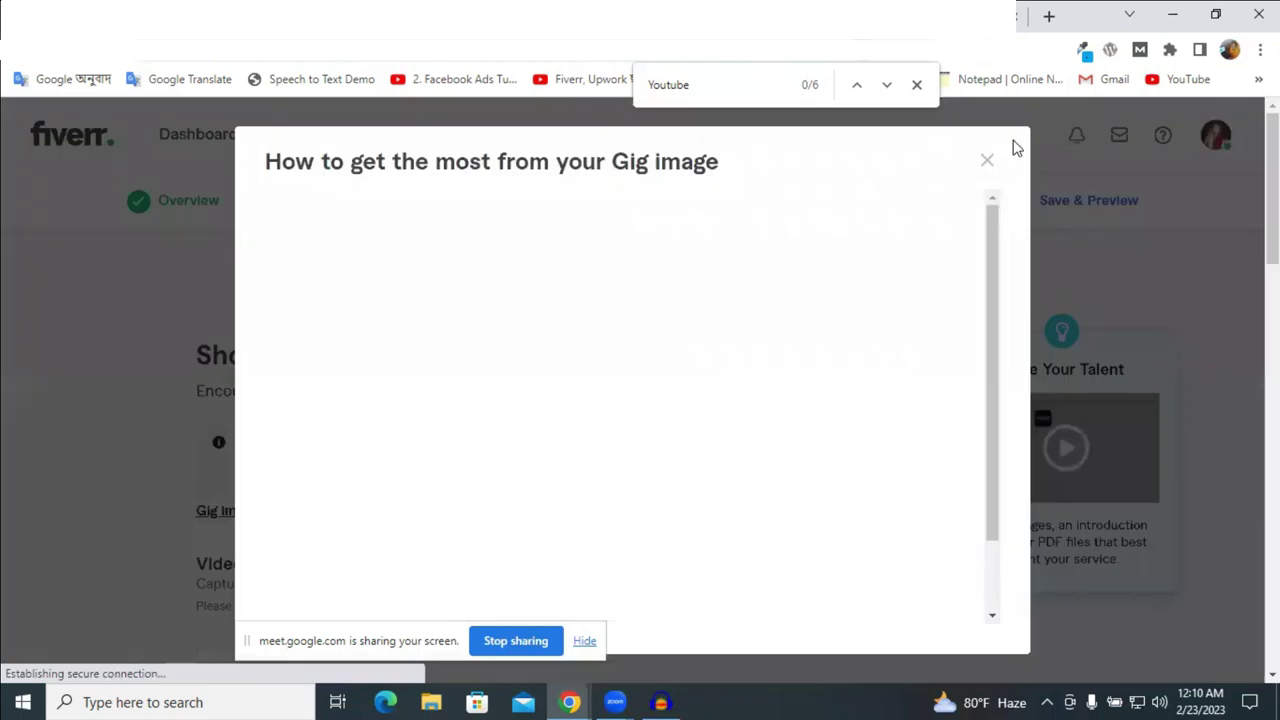
Close the gig image tips popup and the page search bar for 'Youtube'.
key(Escape)
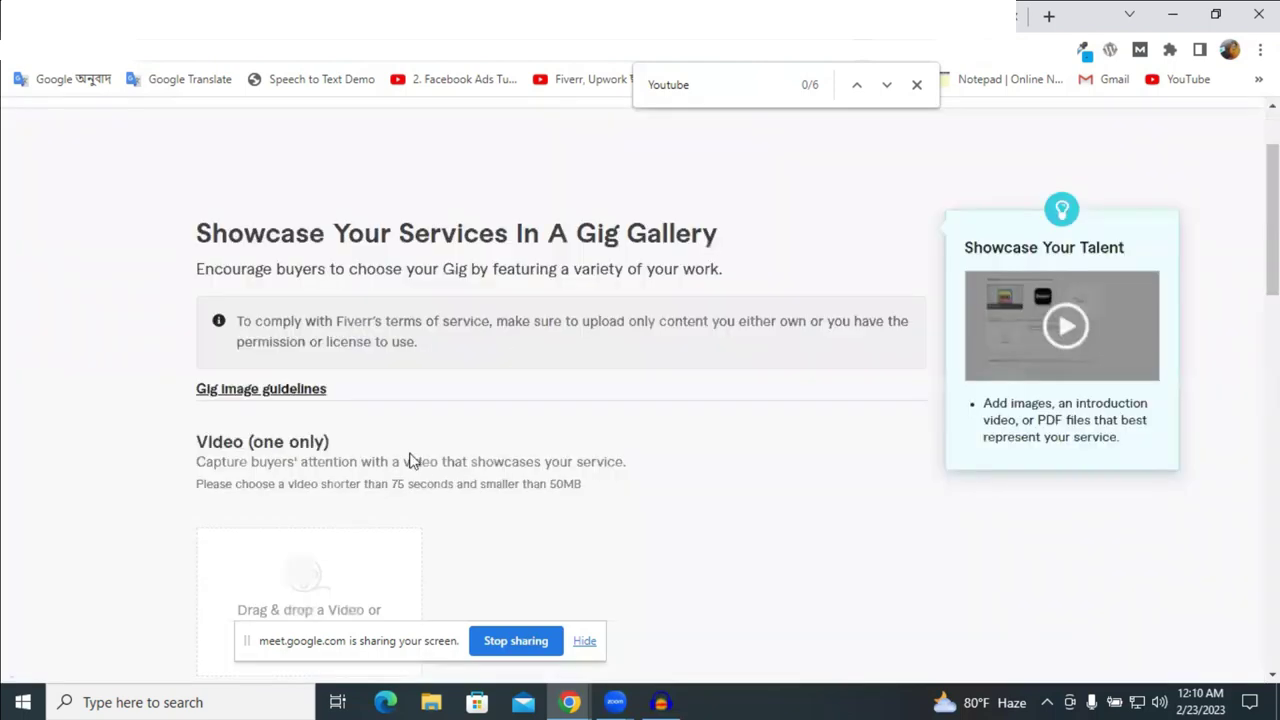
scroll(381, 445, down, 5)
scroll(737, 229, up, 1)
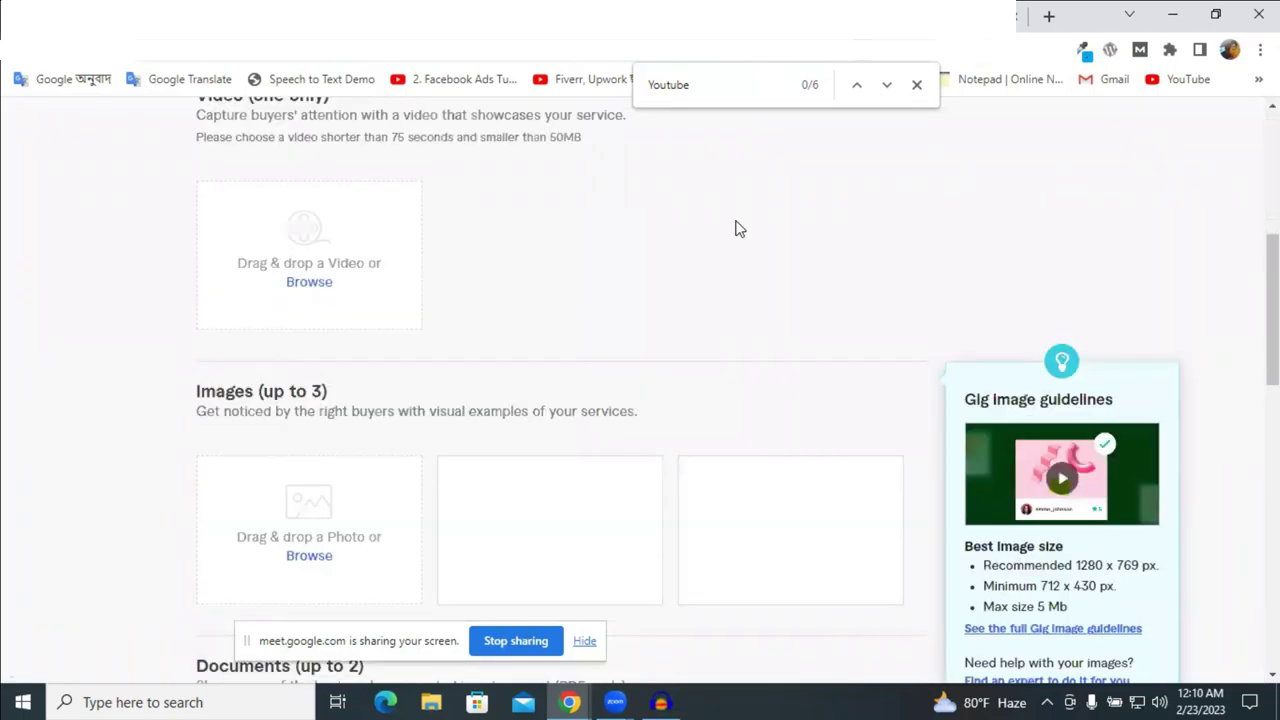
click(917, 85)
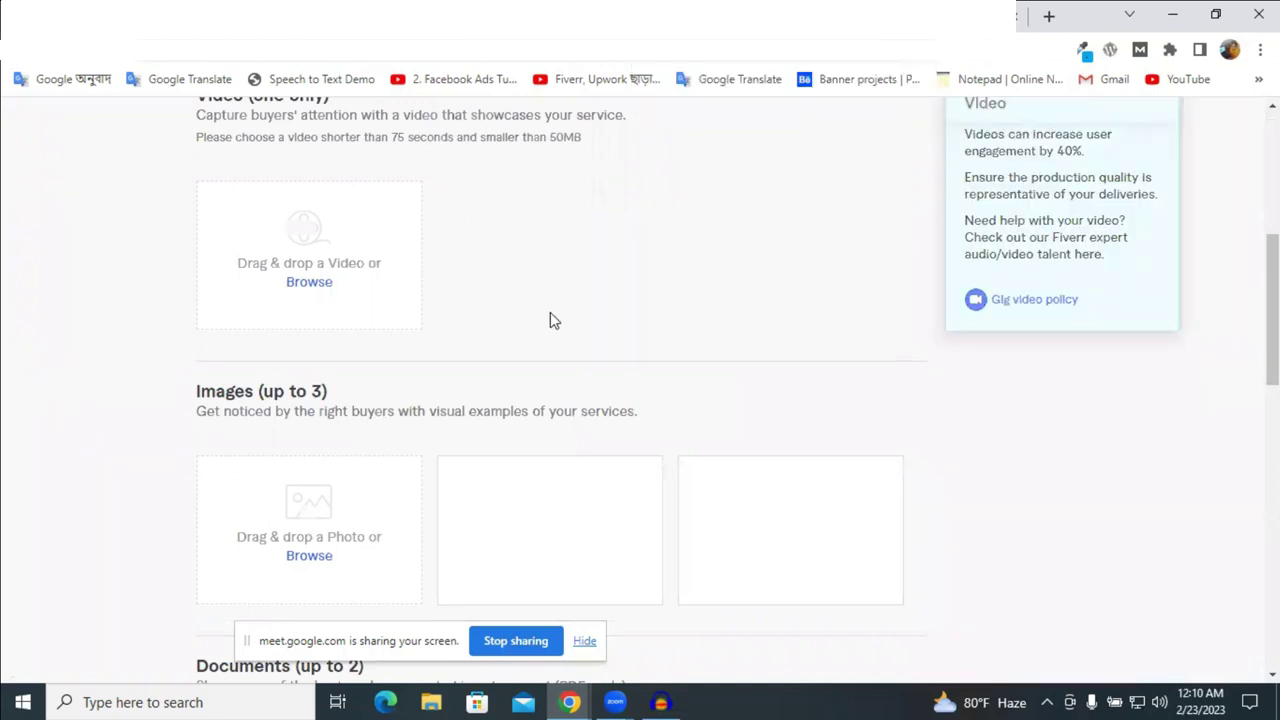
Scroll through the gallery's video, image and document upload sections.
scroll(551, 314, down, 3)
scroll(551, 314, up, 2)
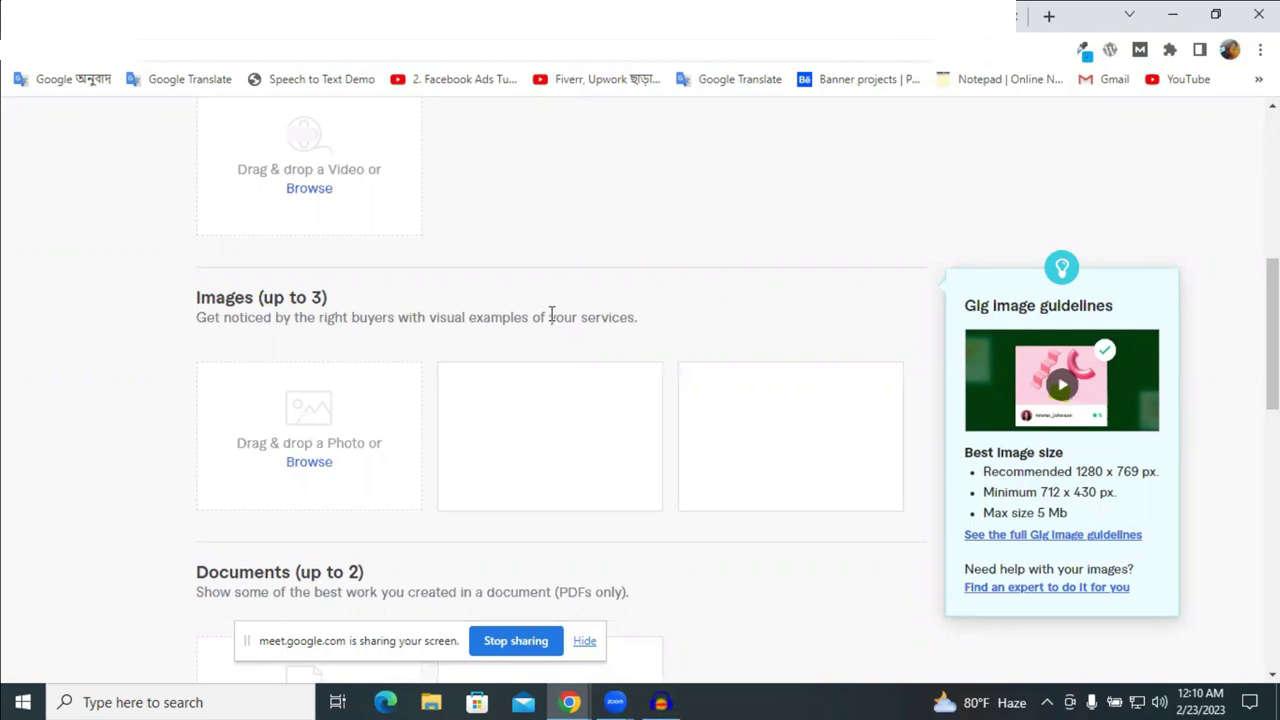
scroll(550, 316, up, 4)
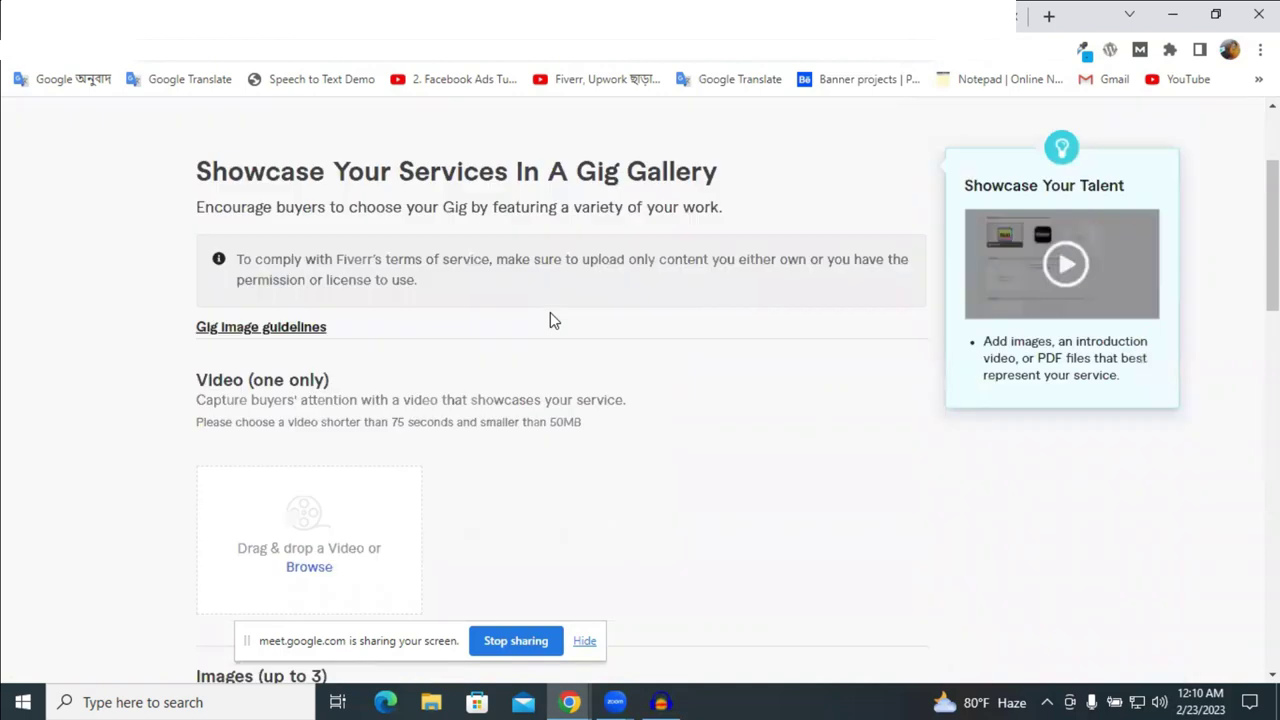
scroll(553, 320, down, 4)
scroll(553, 320, down, 3)
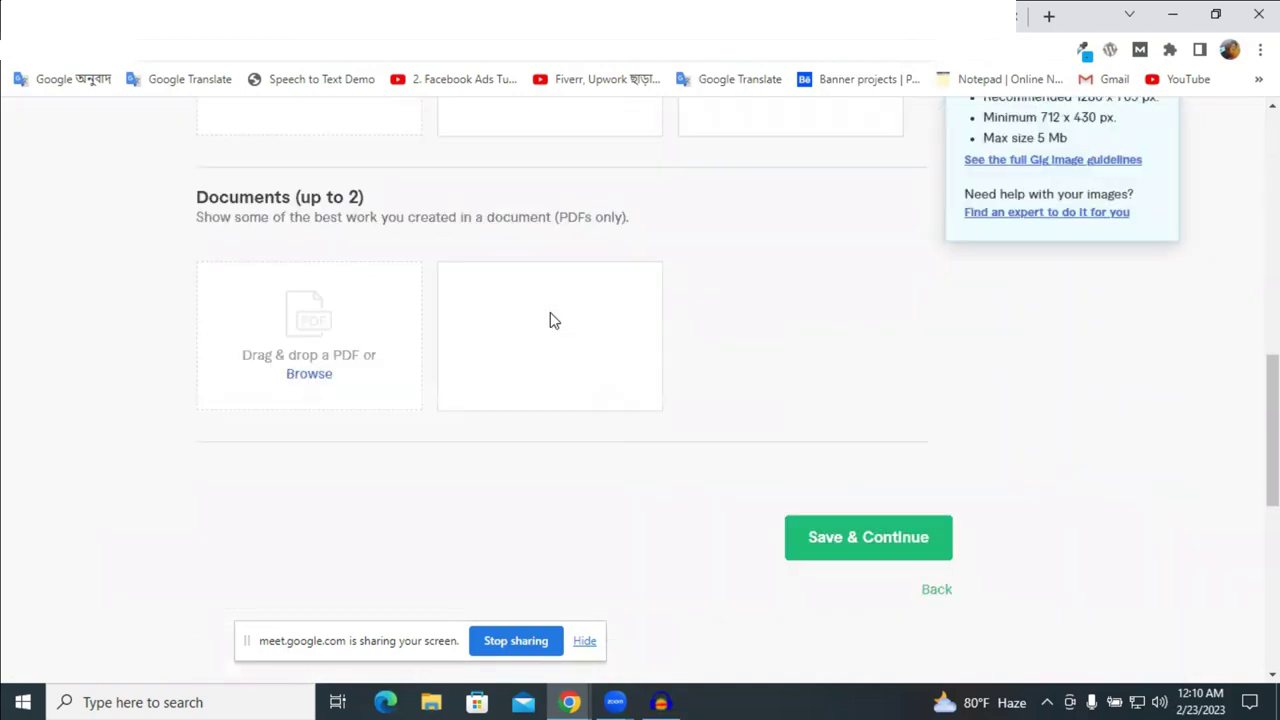
scroll(550, 316, down, 3)
scroll(550, 316, up, 5)
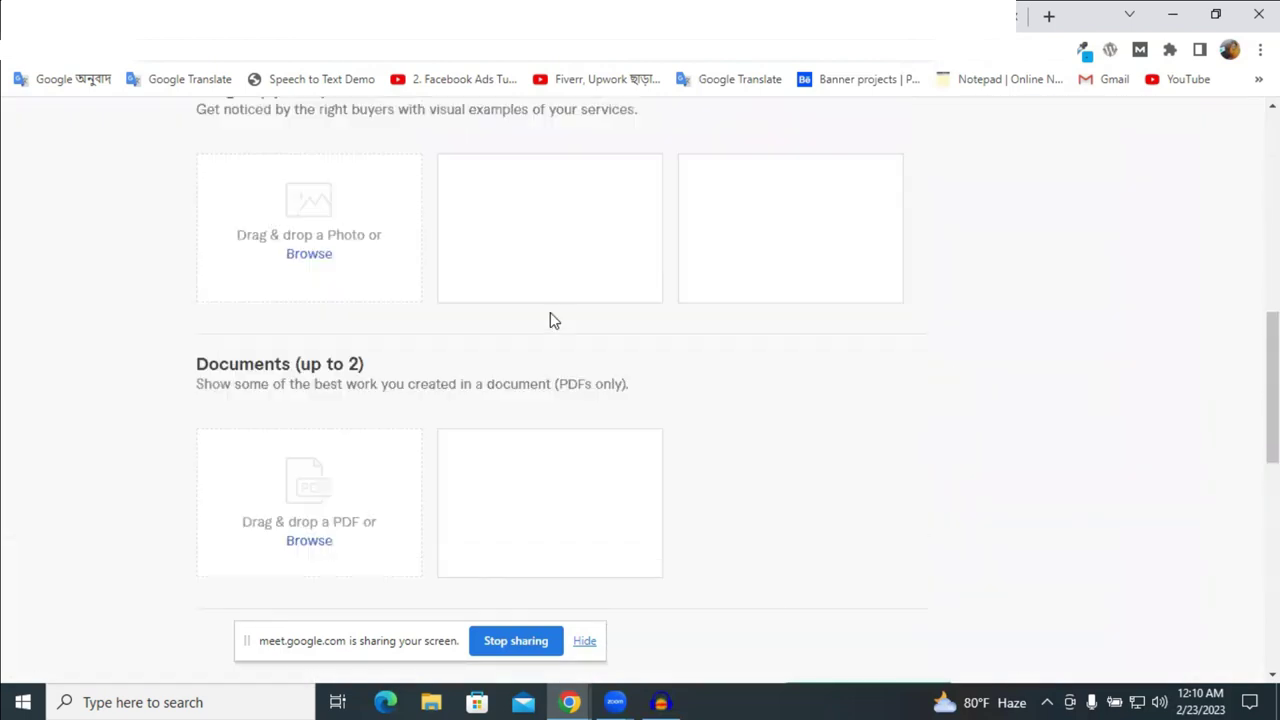
scroll(553, 320, up, 2)
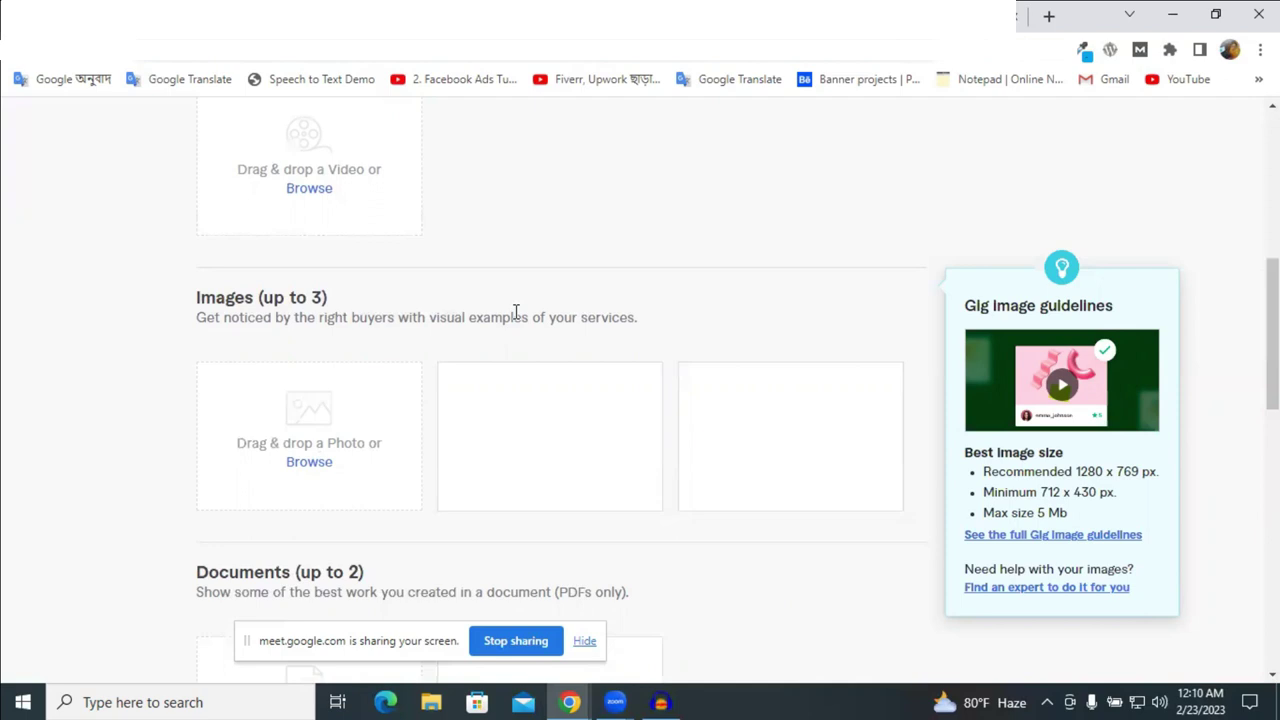
scroll(706, 323, up, 4)
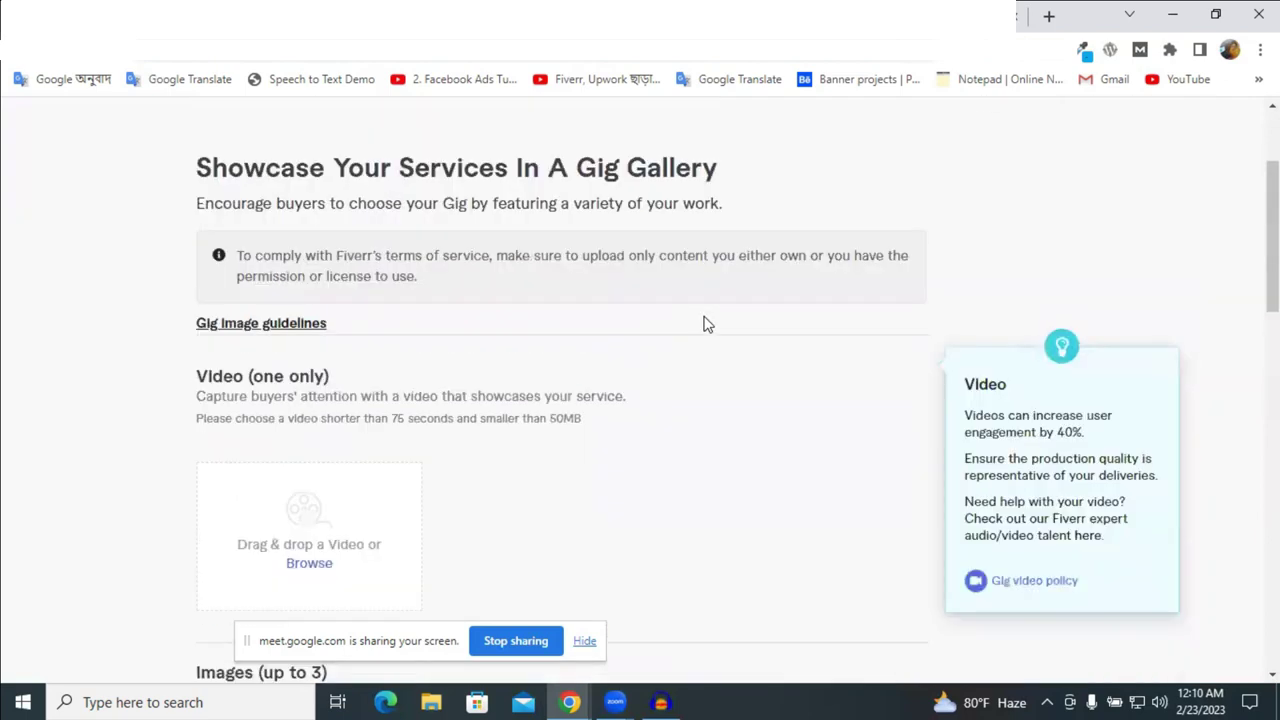
scroll(706, 323, down, 2)
scroll(706, 323, down, 1)
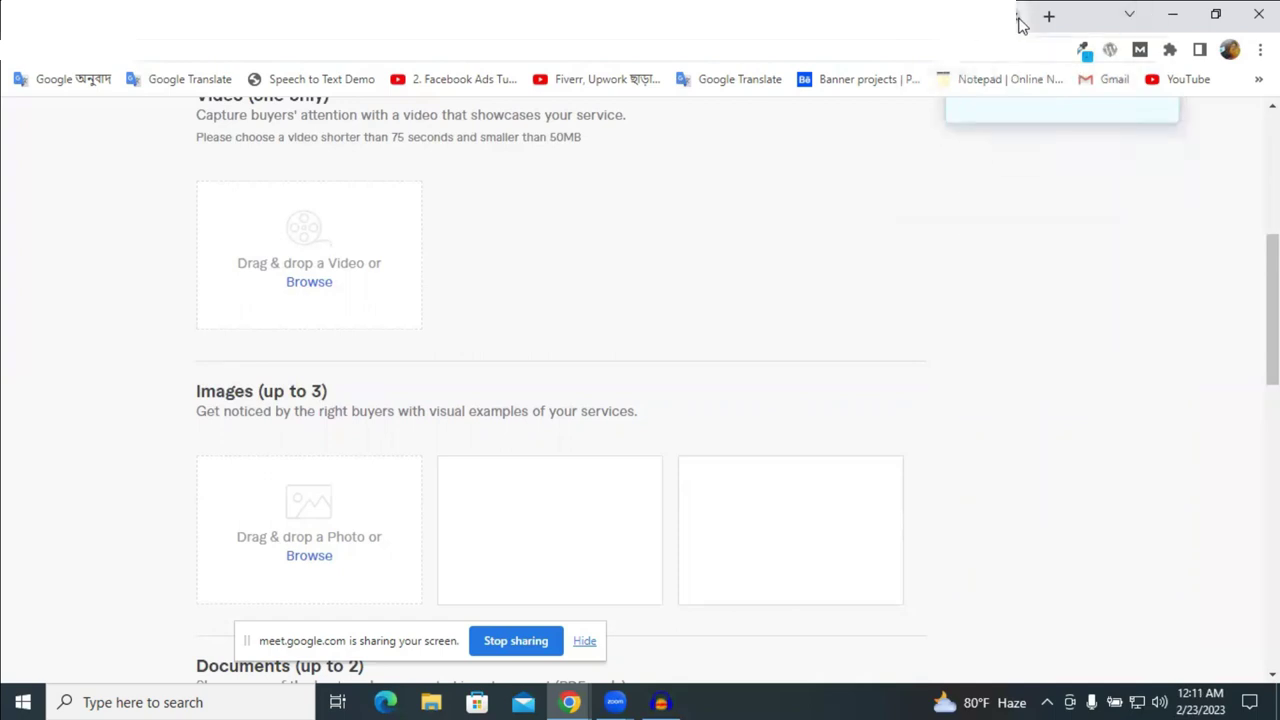
Open a new tab and go to Facebook via the 'fac' address suggestion.
click(1048, 16)
click(675, 58)
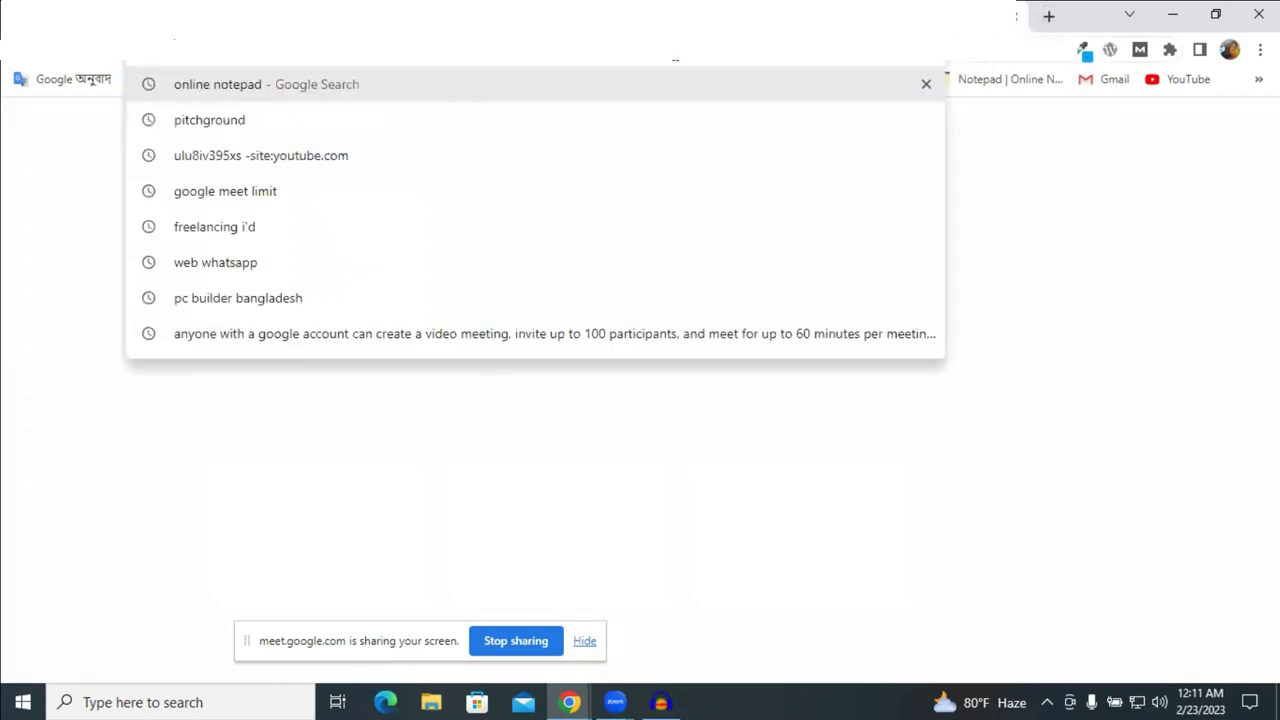
text(f)
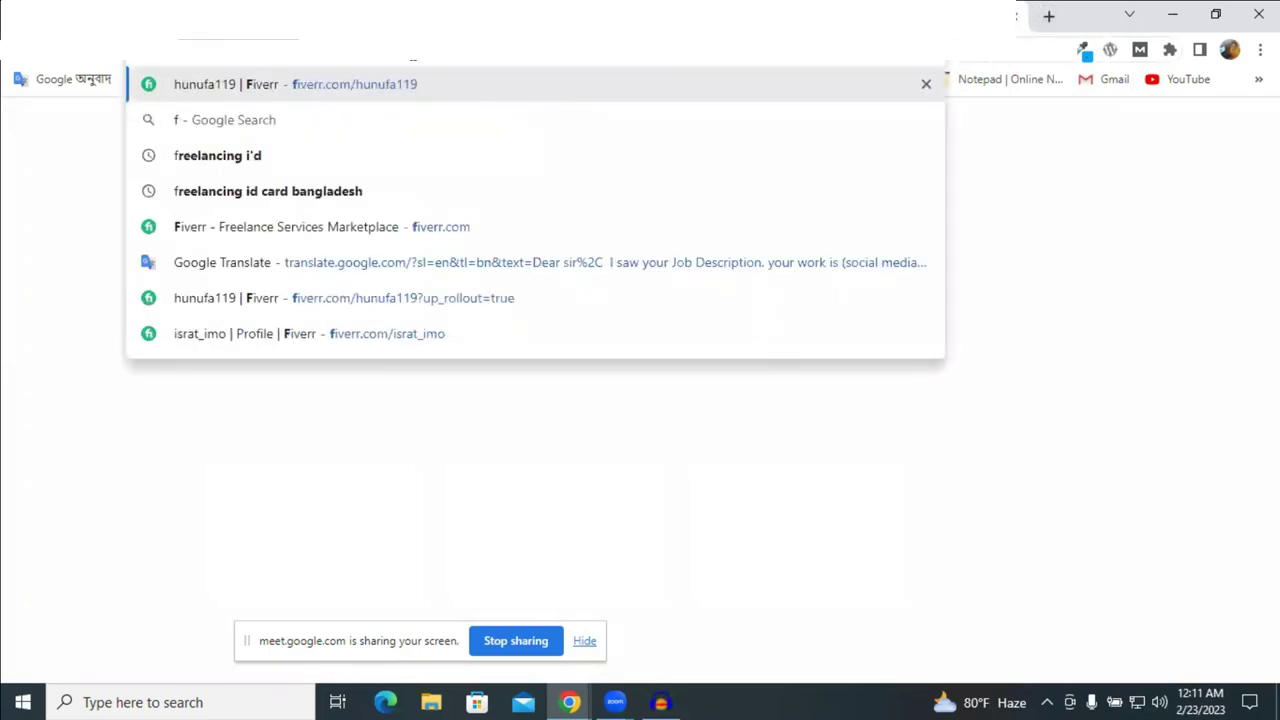
text(ac)
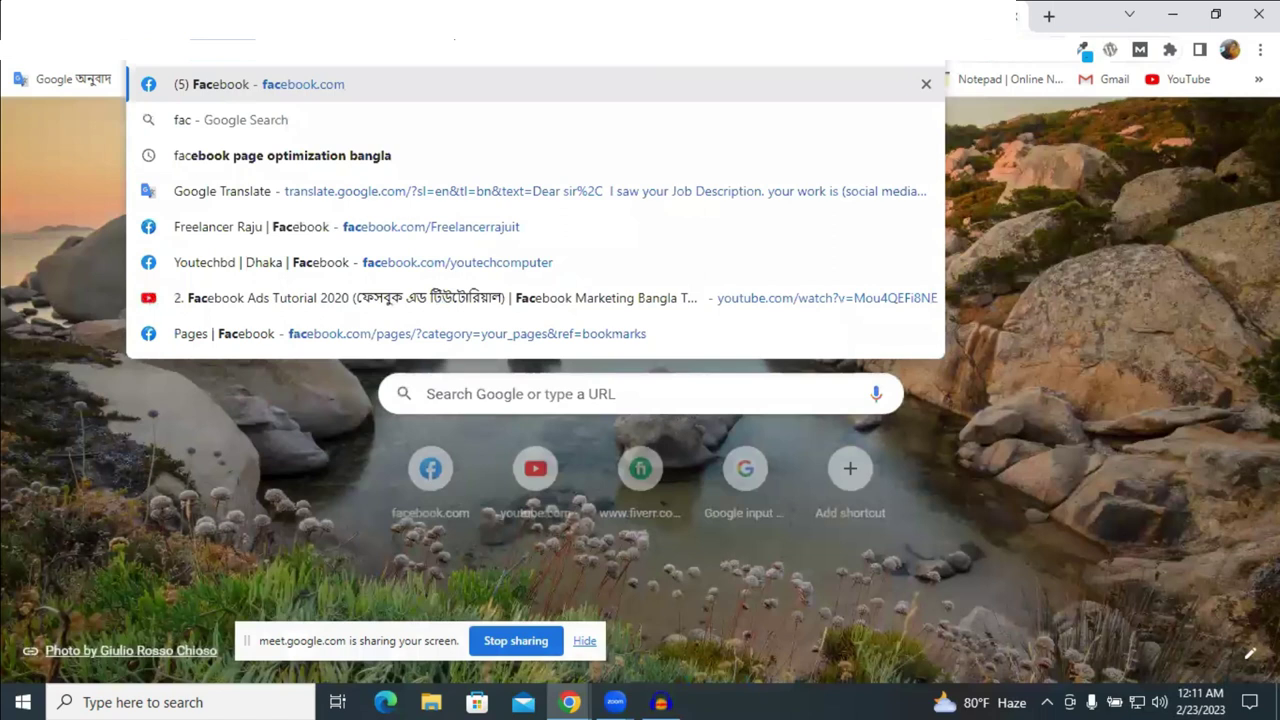
key(Return)
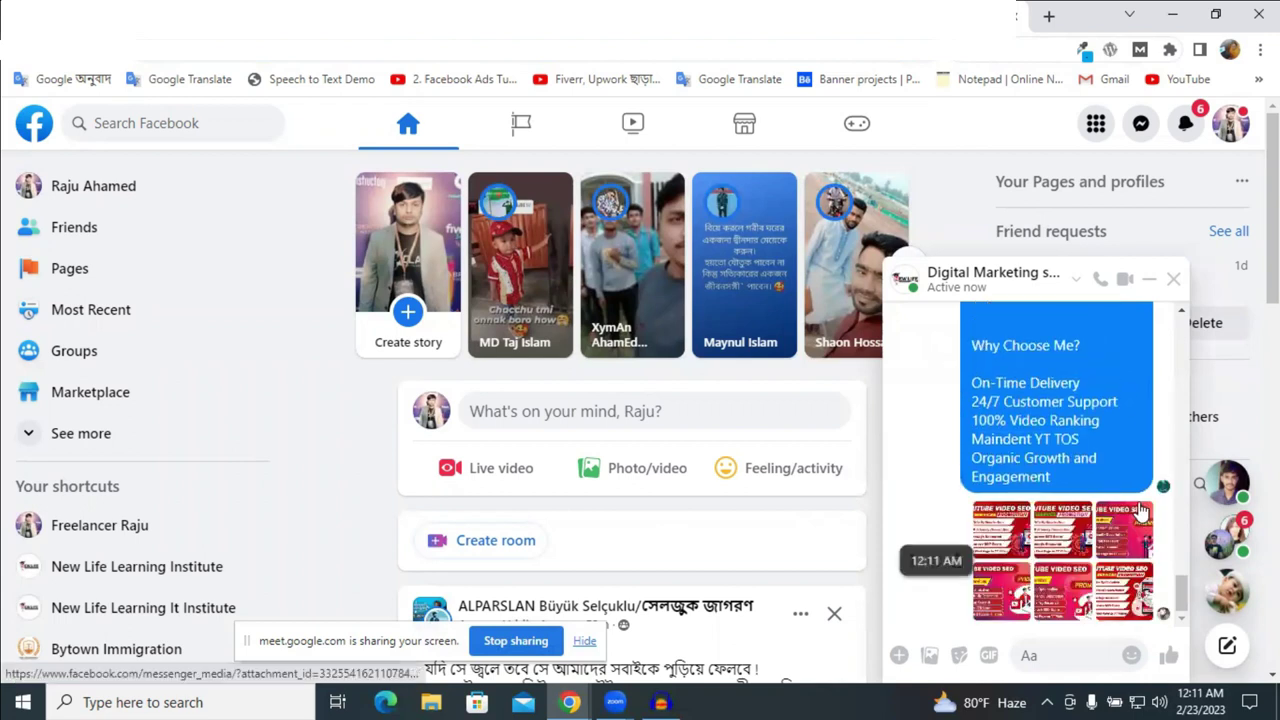
Open the chat's YouTube SEO gig image full-size and advance through the next images.
click(998, 535)
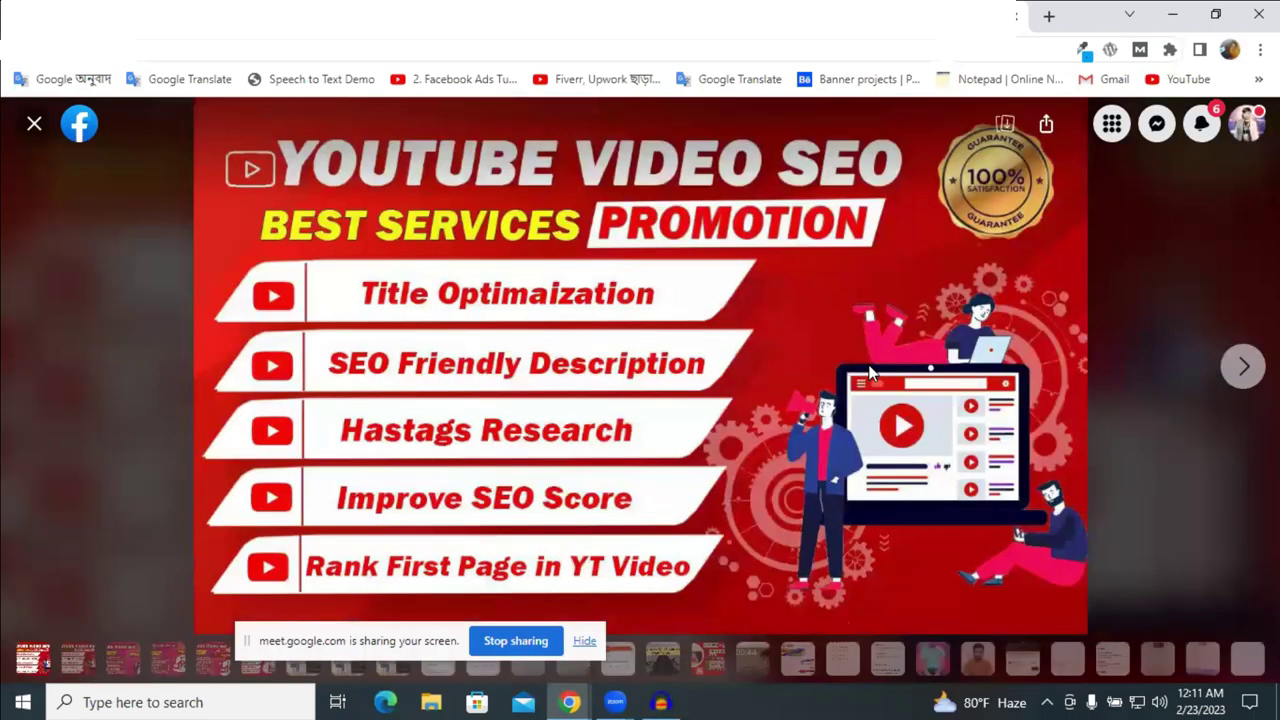
click(1248, 370)
click(1248, 370)
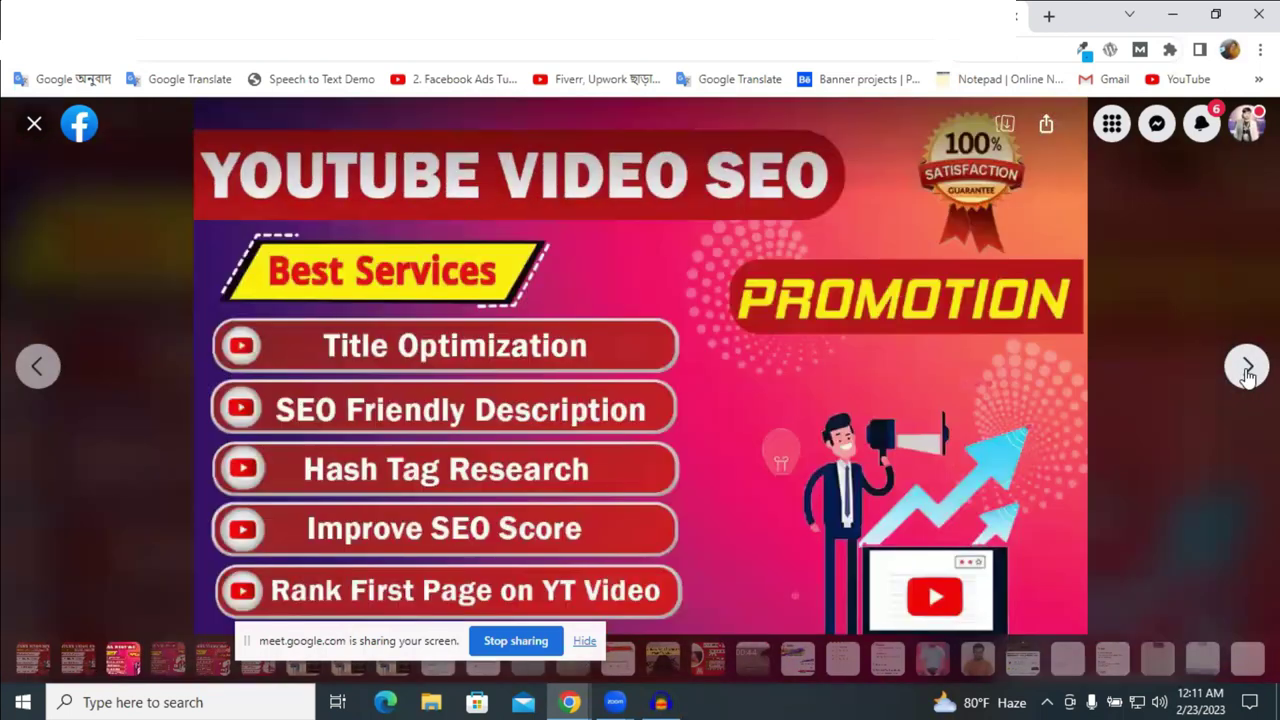